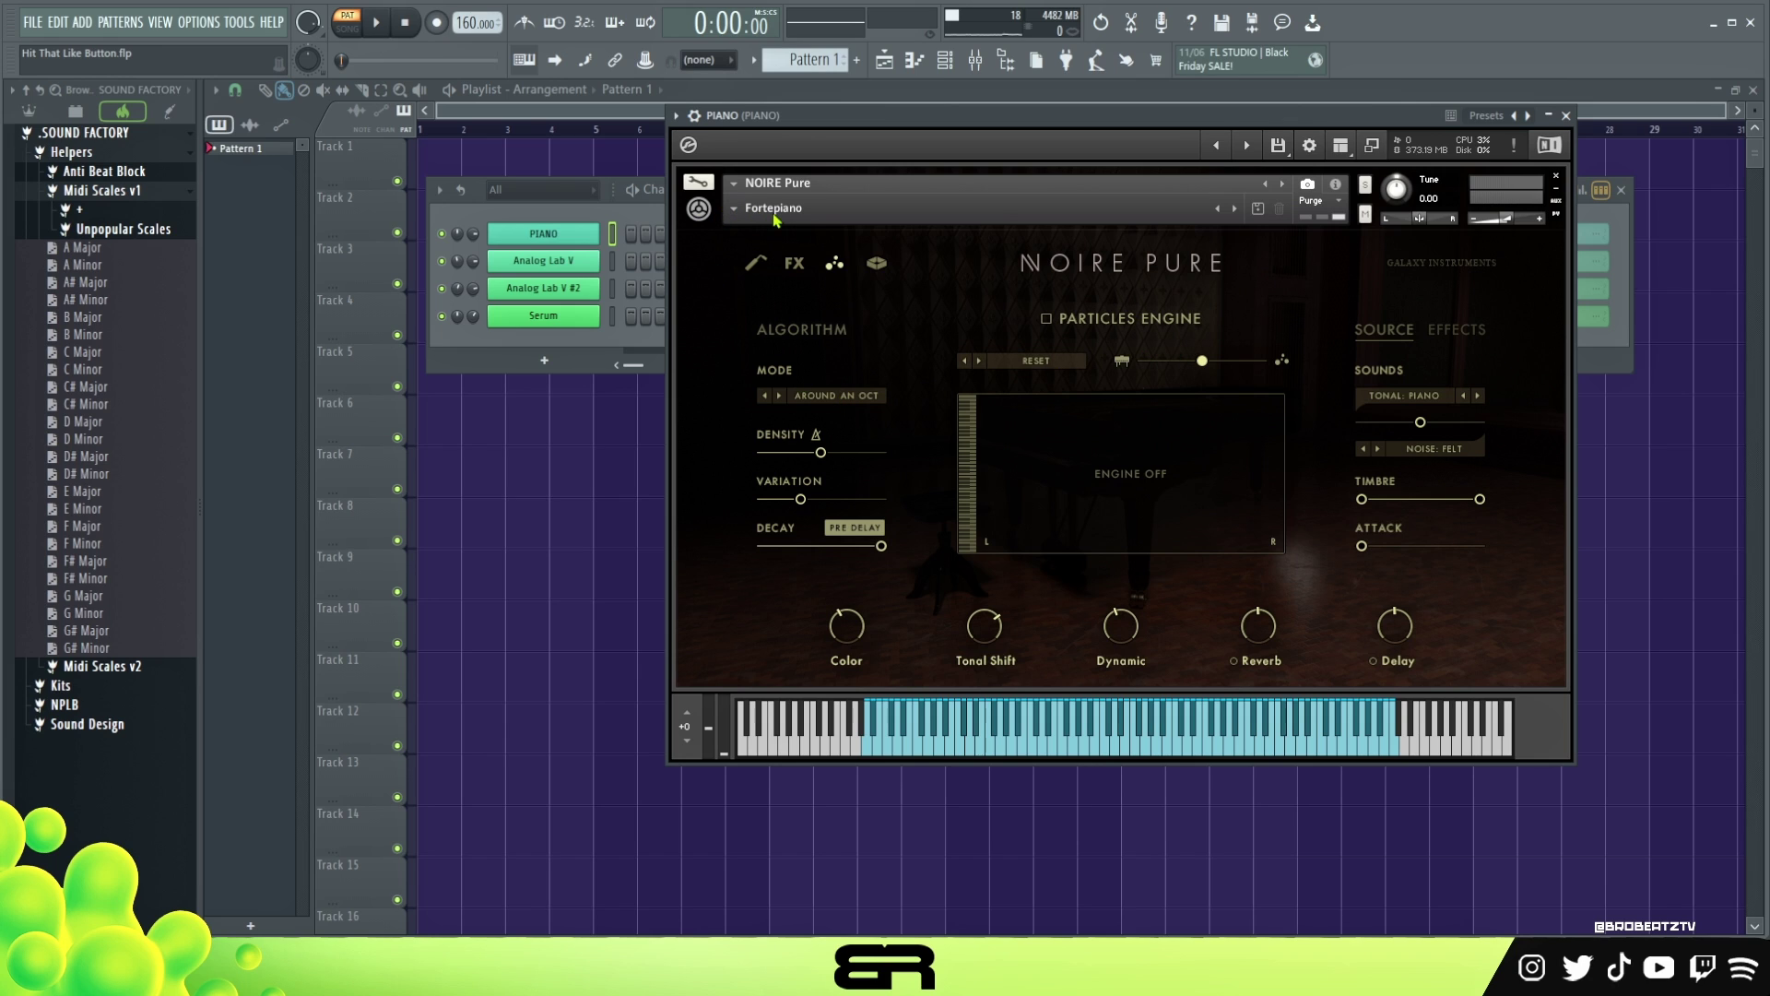
# - Close the PIANO instrument window and add the F# Minor MIDI scale as a channel above PIANO, collapsing the Sound Factory folder
pyautogui.moveTo(829, 117); pyautogui.dragTo(689, 158)
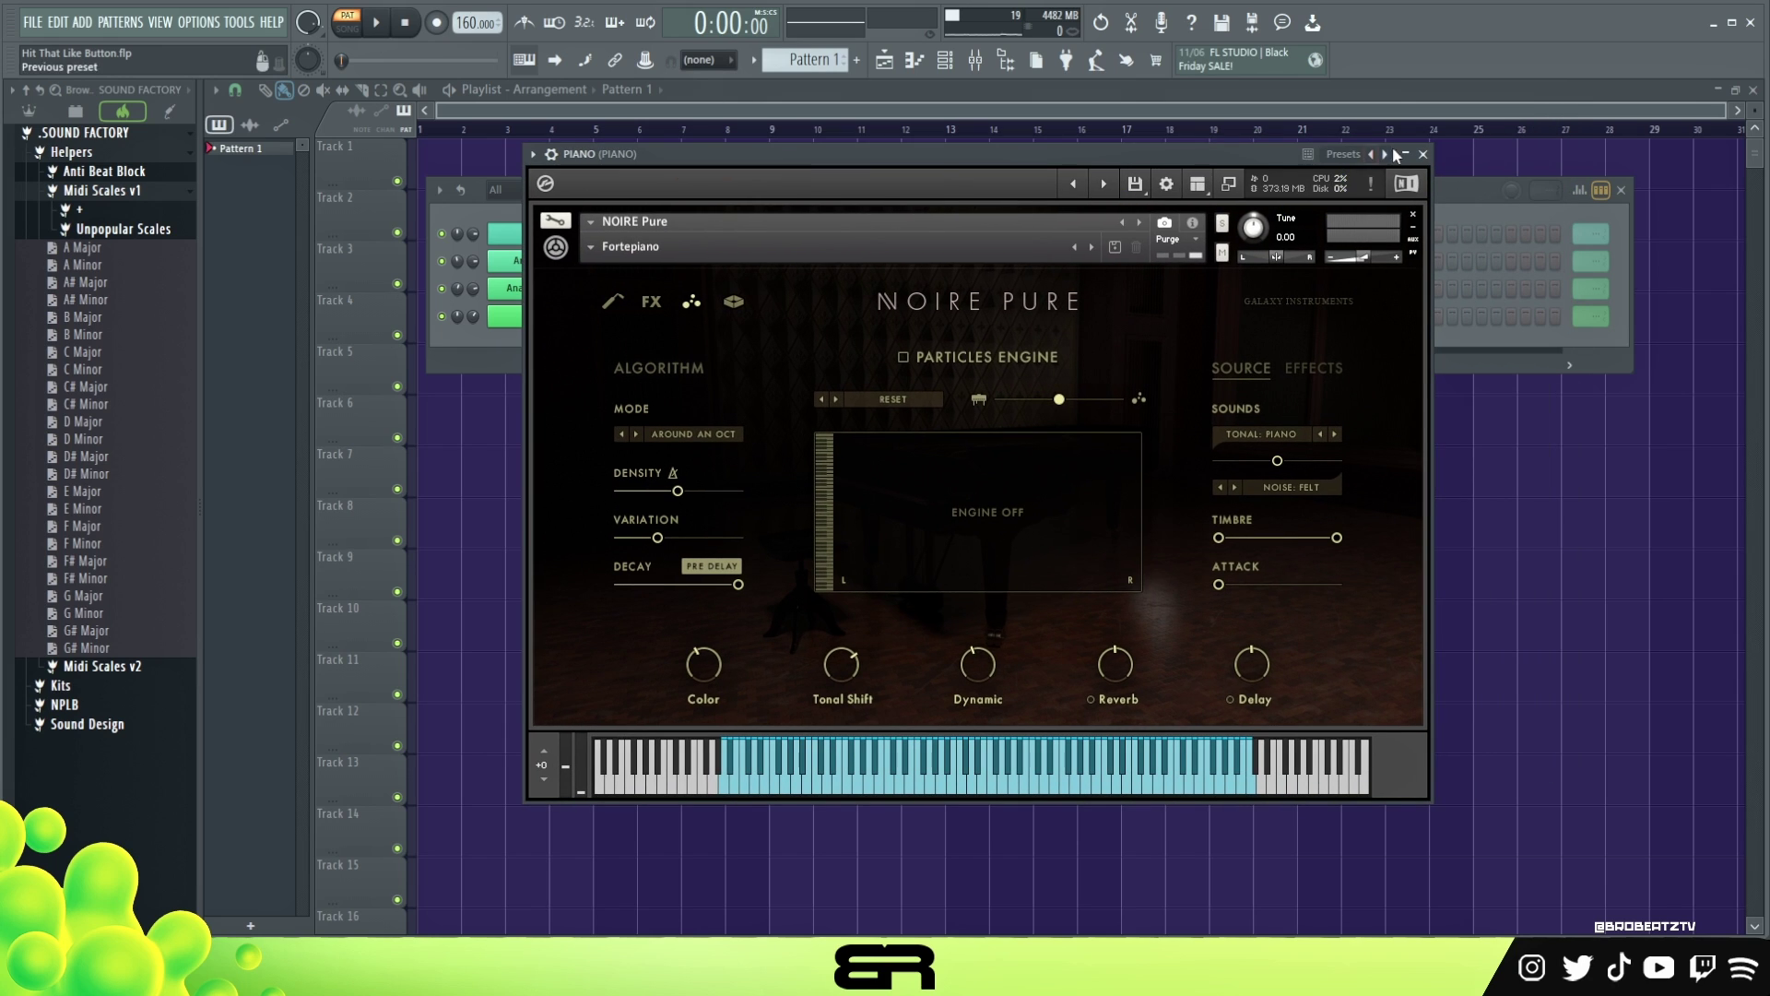
pyautogui.click(1425, 154)
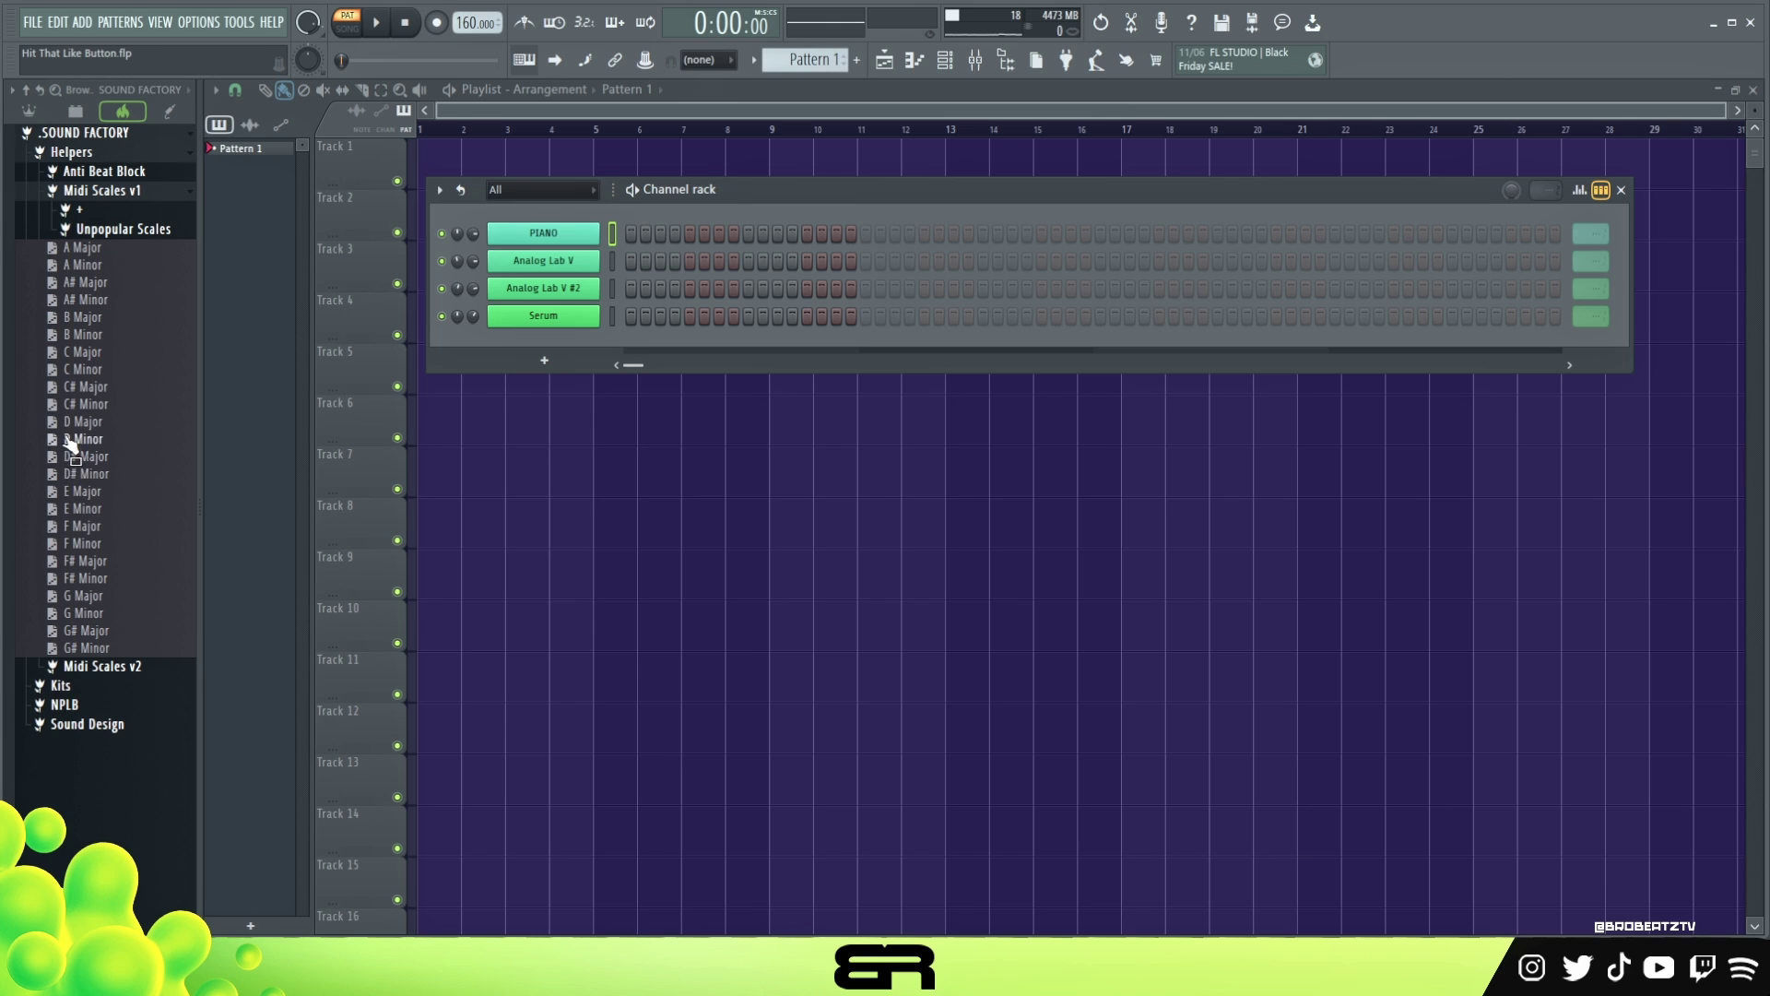
pyautogui.moveTo(71, 581); pyautogui.dragTo(590, 238)
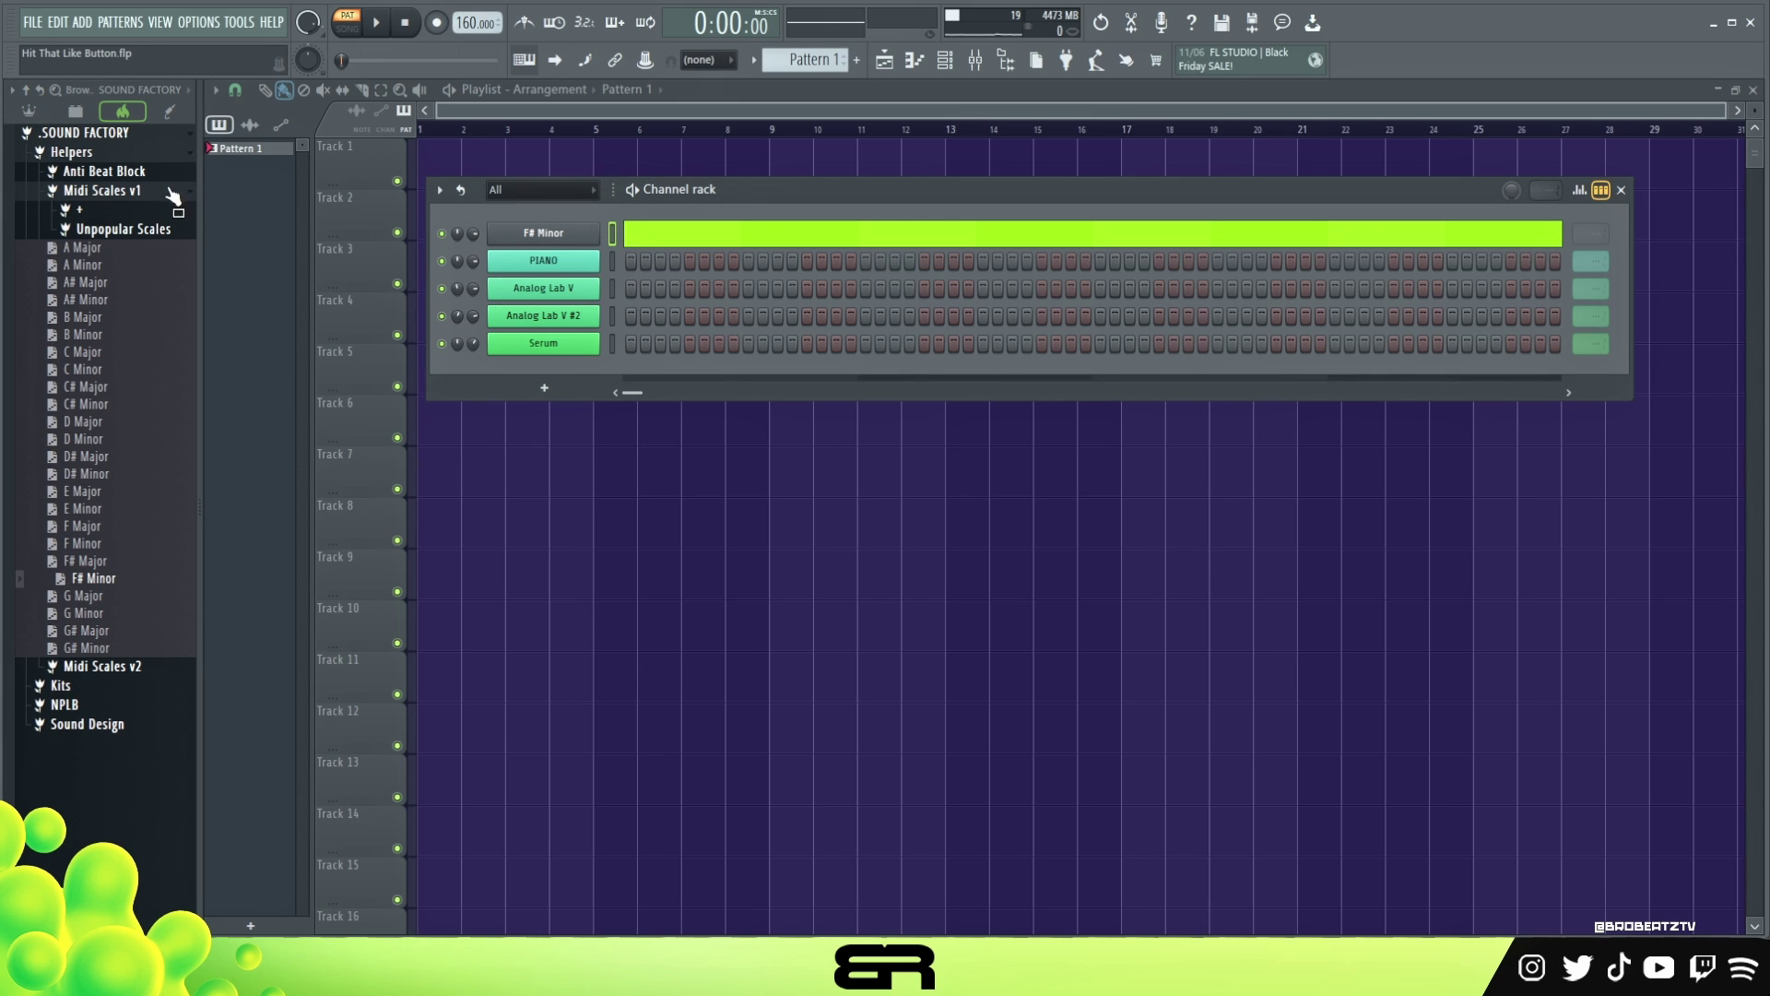
pyautogui.click(158, 134)
# - Open the PIANO channel's piano roll and place an F#4 note at the start of bar 1
pyautogui.rightClick(590, 253)
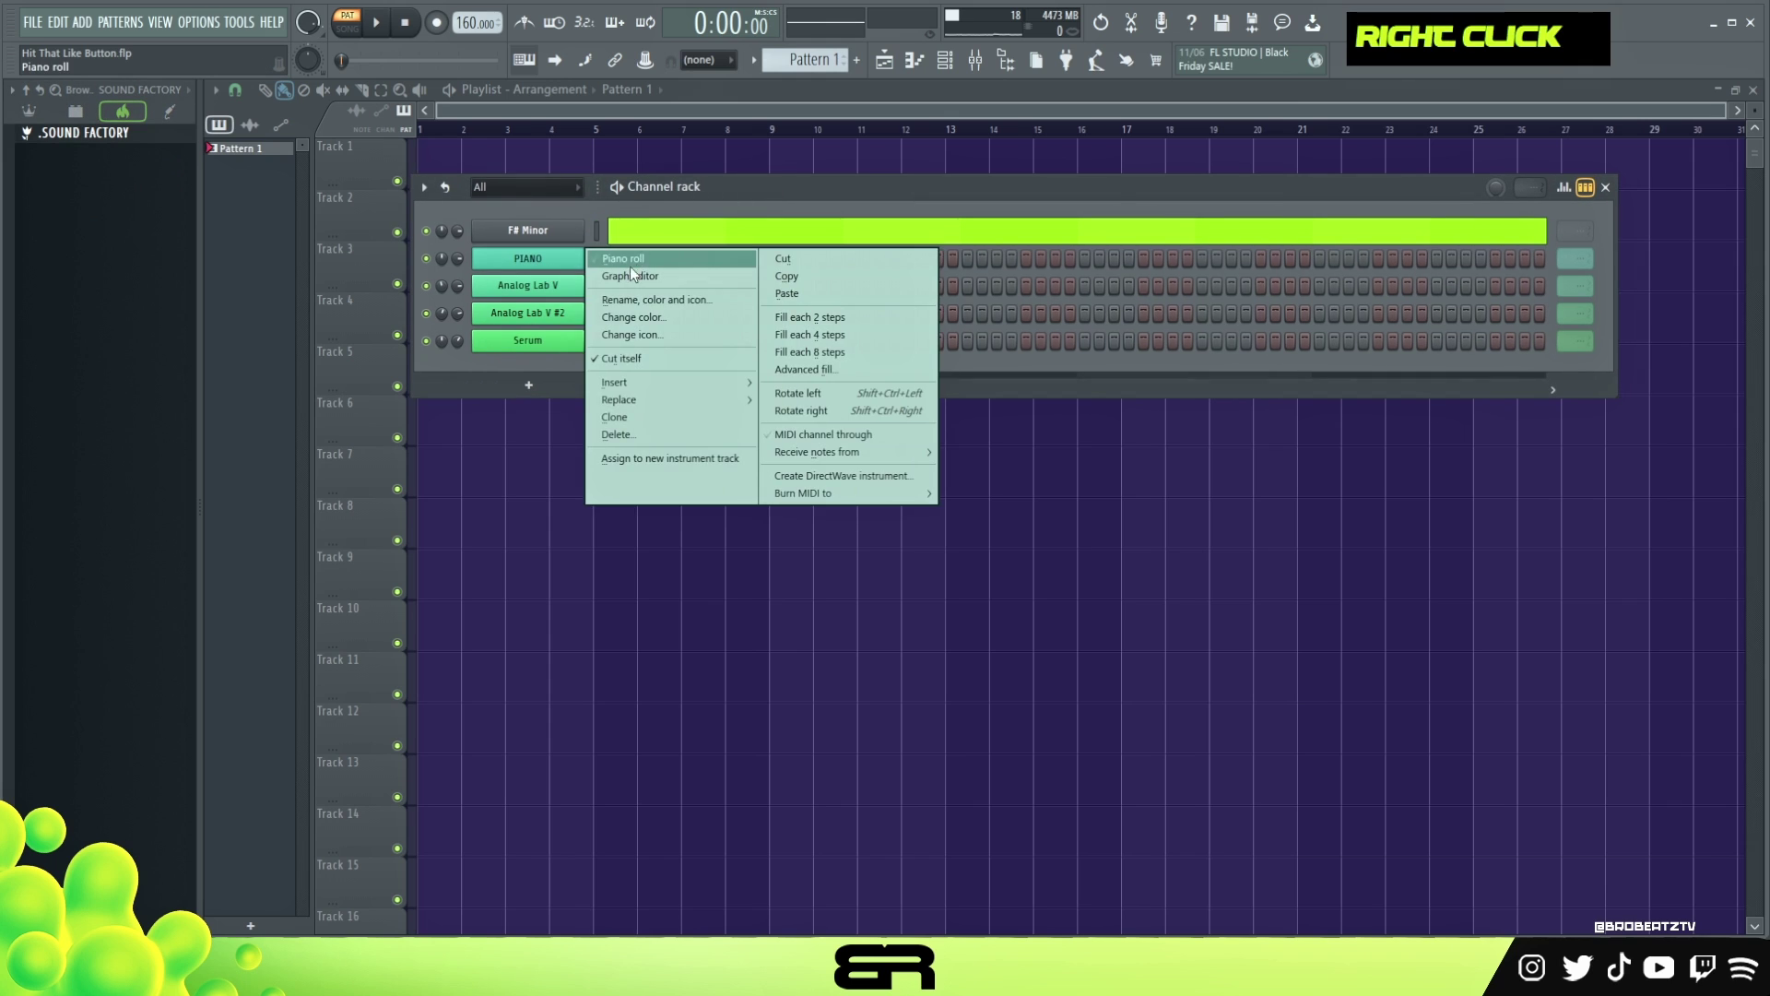
pyautogui.click(633, 257)
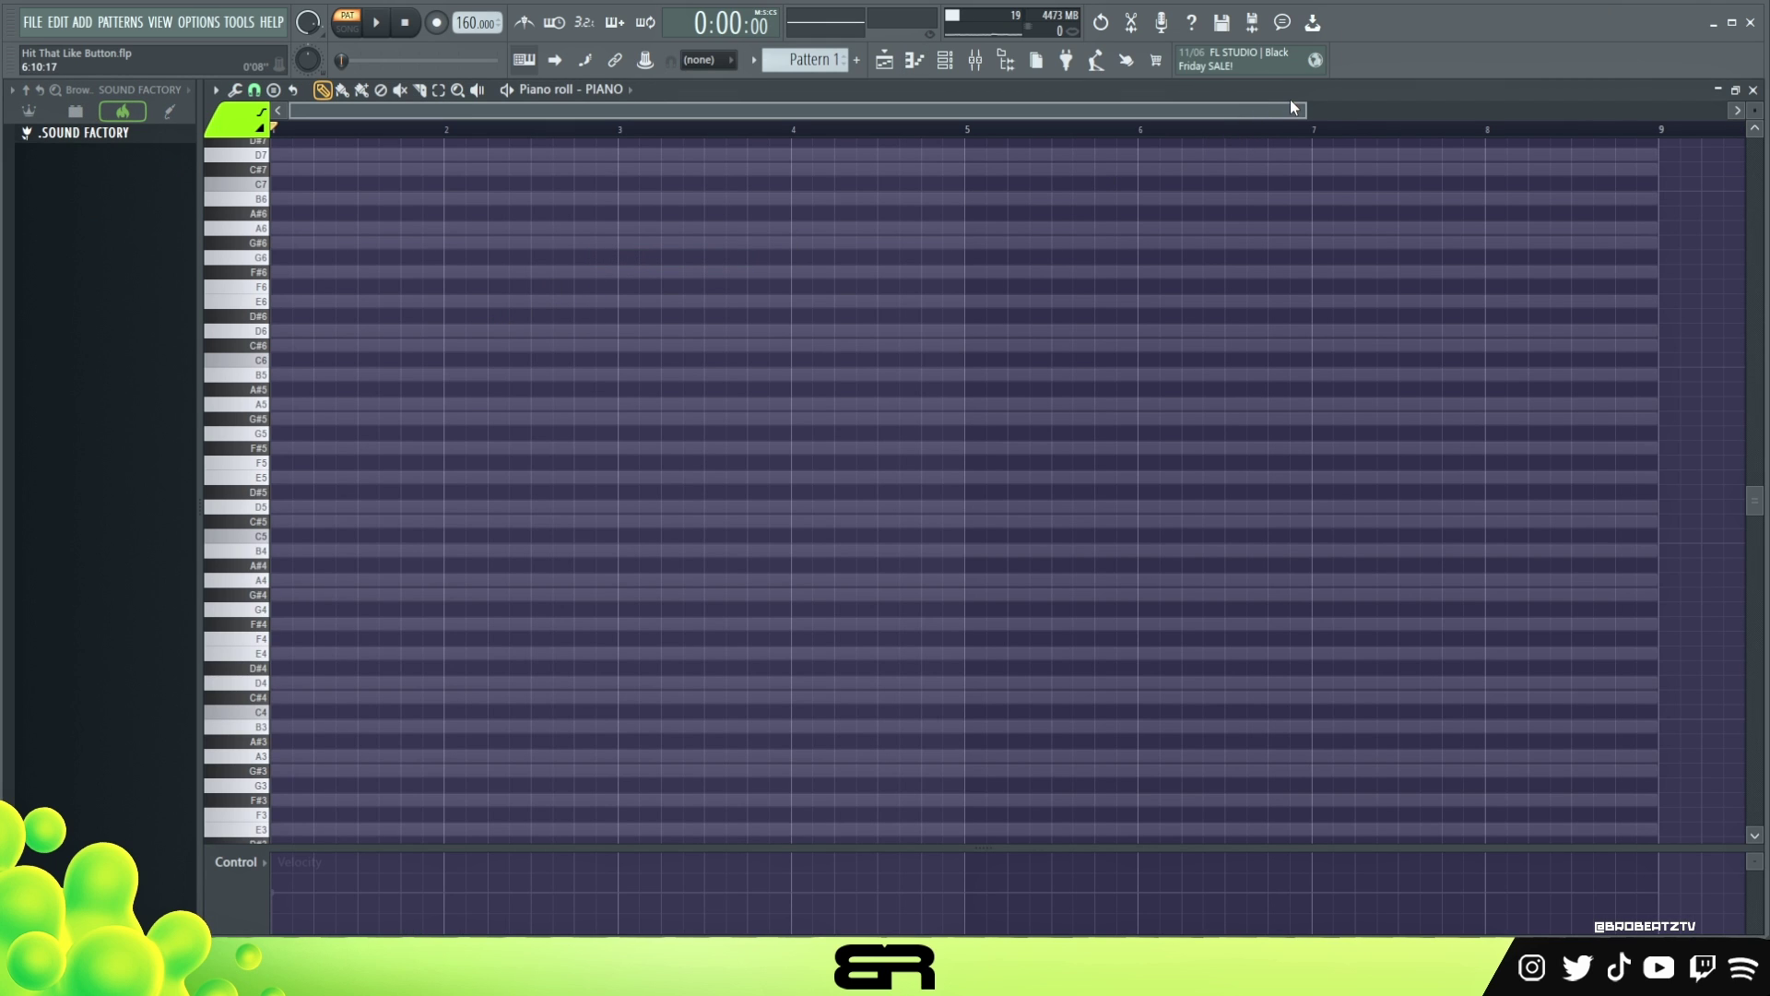
pyautogui.moveTo(1302, 111); pyautogui.dragTo(922, 111)
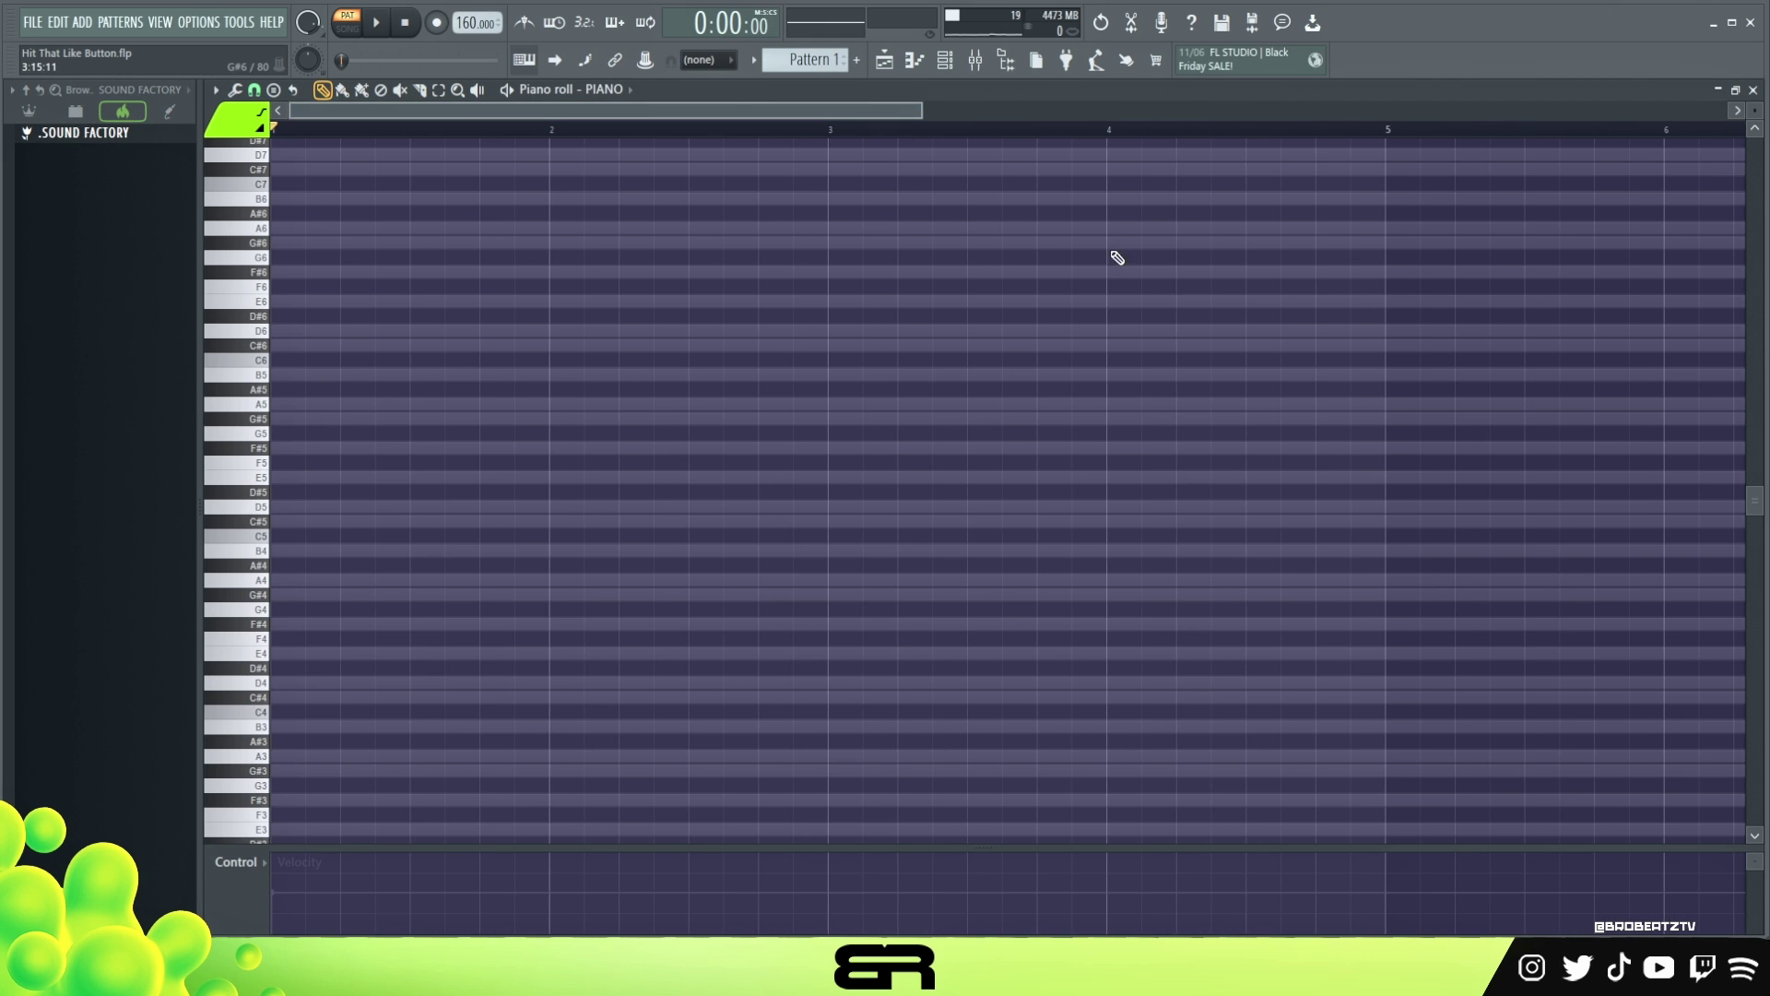
pyautogui.scroll(1, 1755, 115)
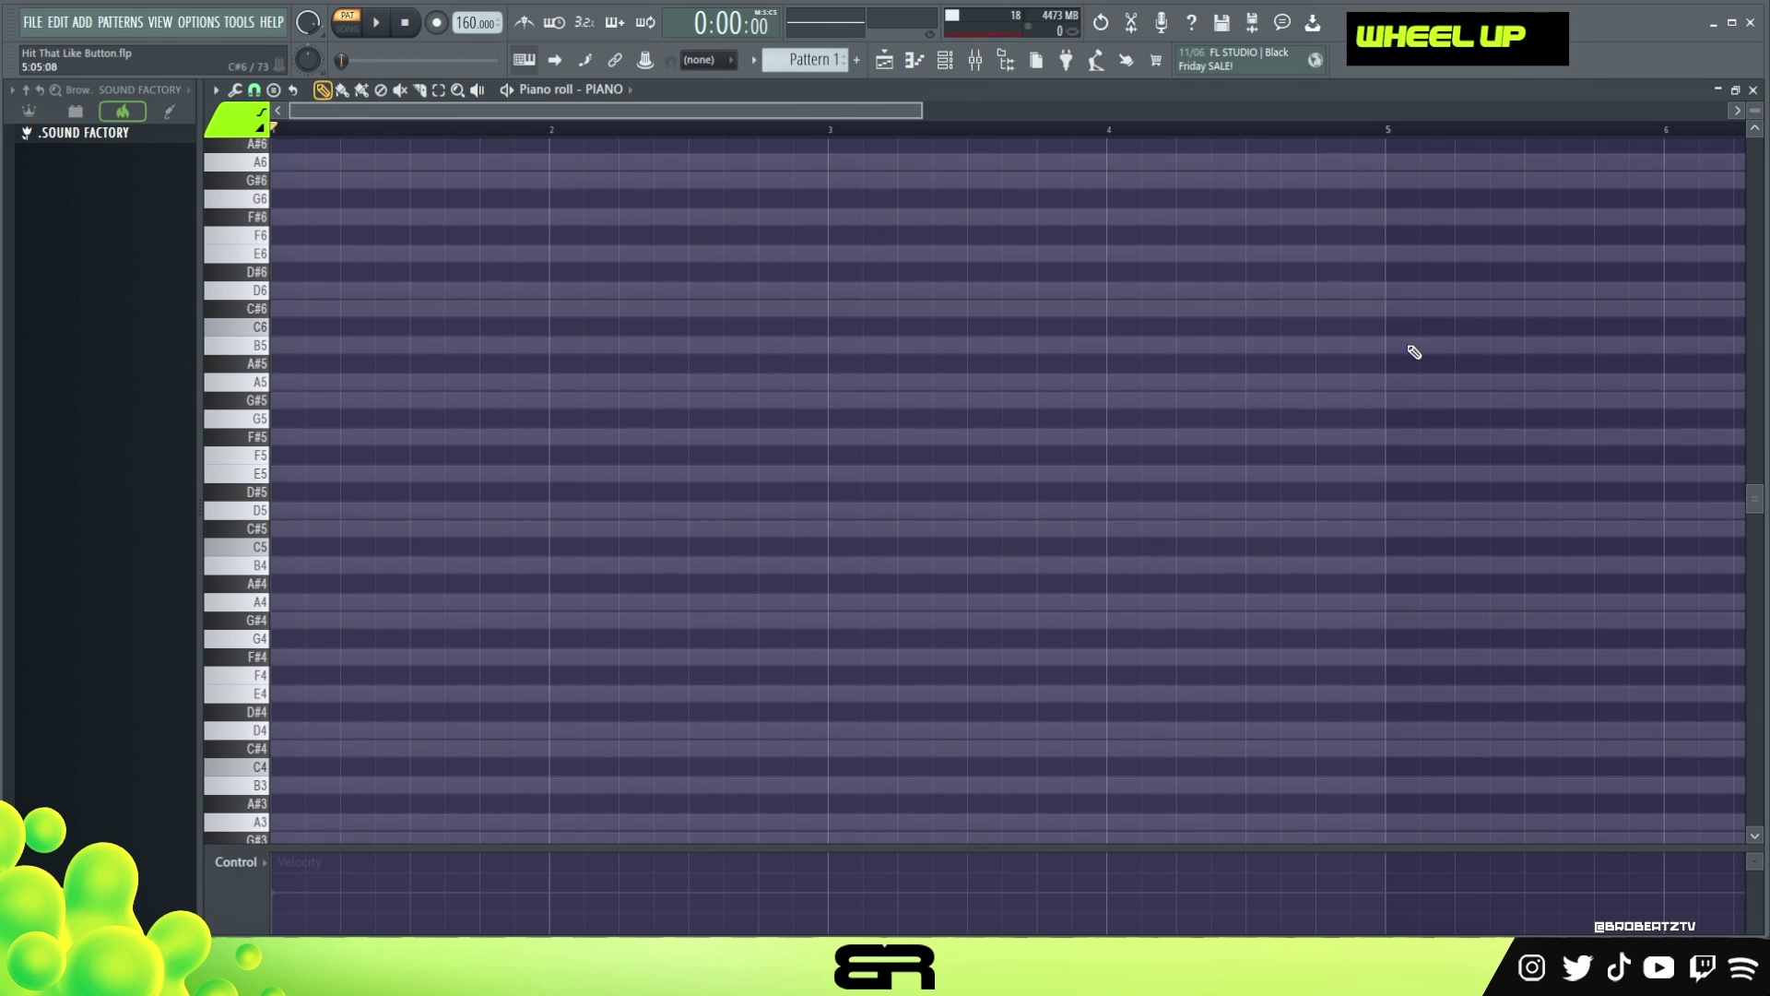
pyautogui.click(305, 656)
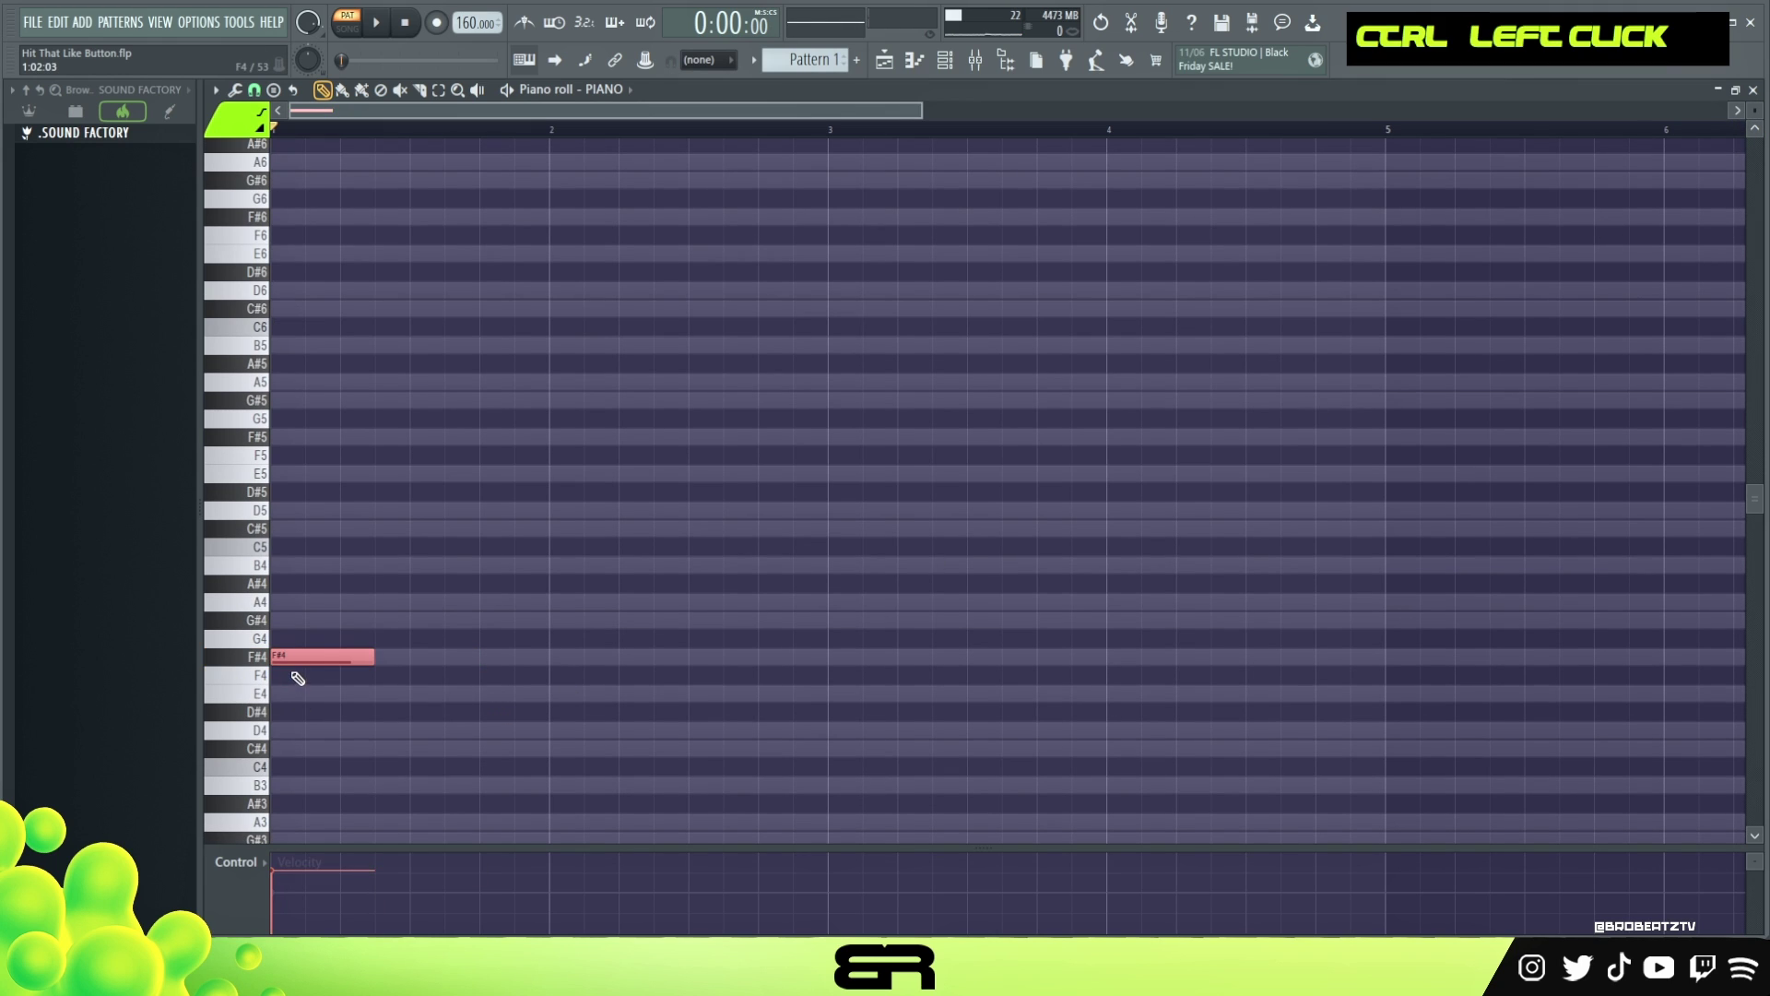
# - Try A4 and C#5 notes after the F#4 note, including the C# an octave lower, and delete them
pyautogui.moveTo(329, 657); pyautogui.dragTo(609, 619)
pyautogui.click(435, 624)
pyautogui.rightClick(578, 630)
pyautogui.moveTo(469, 594); pyautogui.dragTo(470, 521)
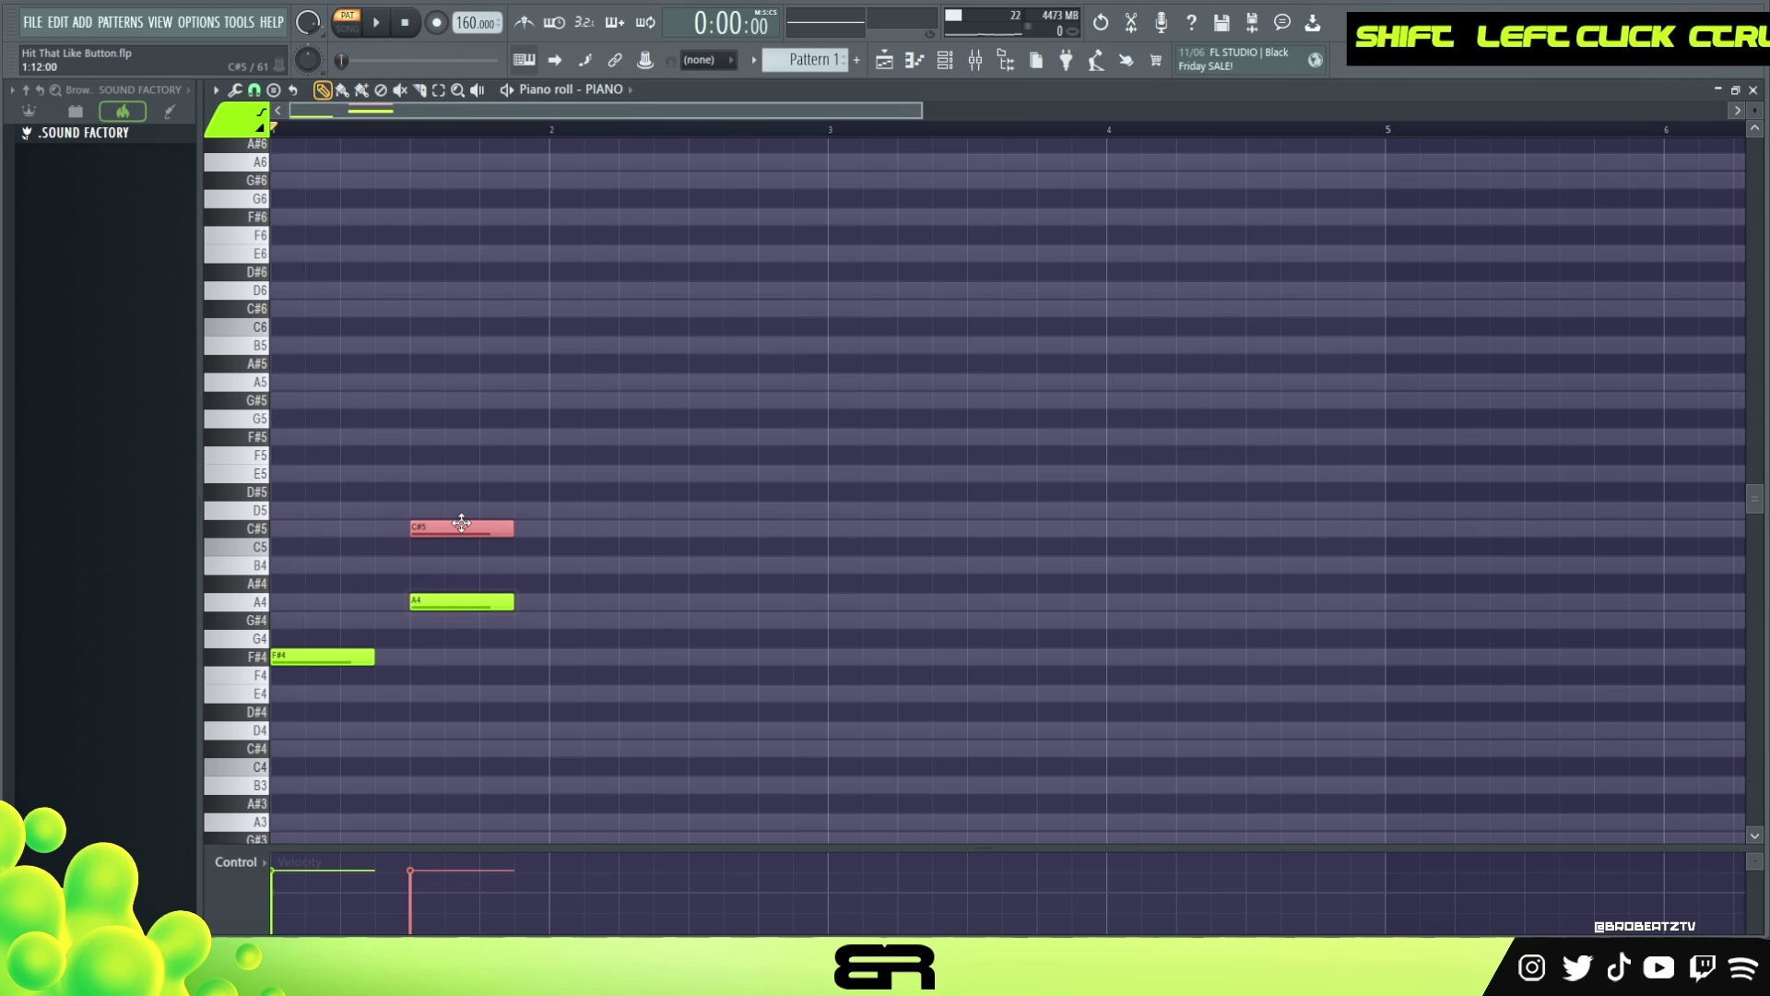
pyautogui.hotkey('ctrl', 'Down')
pyautogui.moveTo(659, 749); pyautogui.dragTo(622, 748)
pyautogui.rightClick(589, 742)
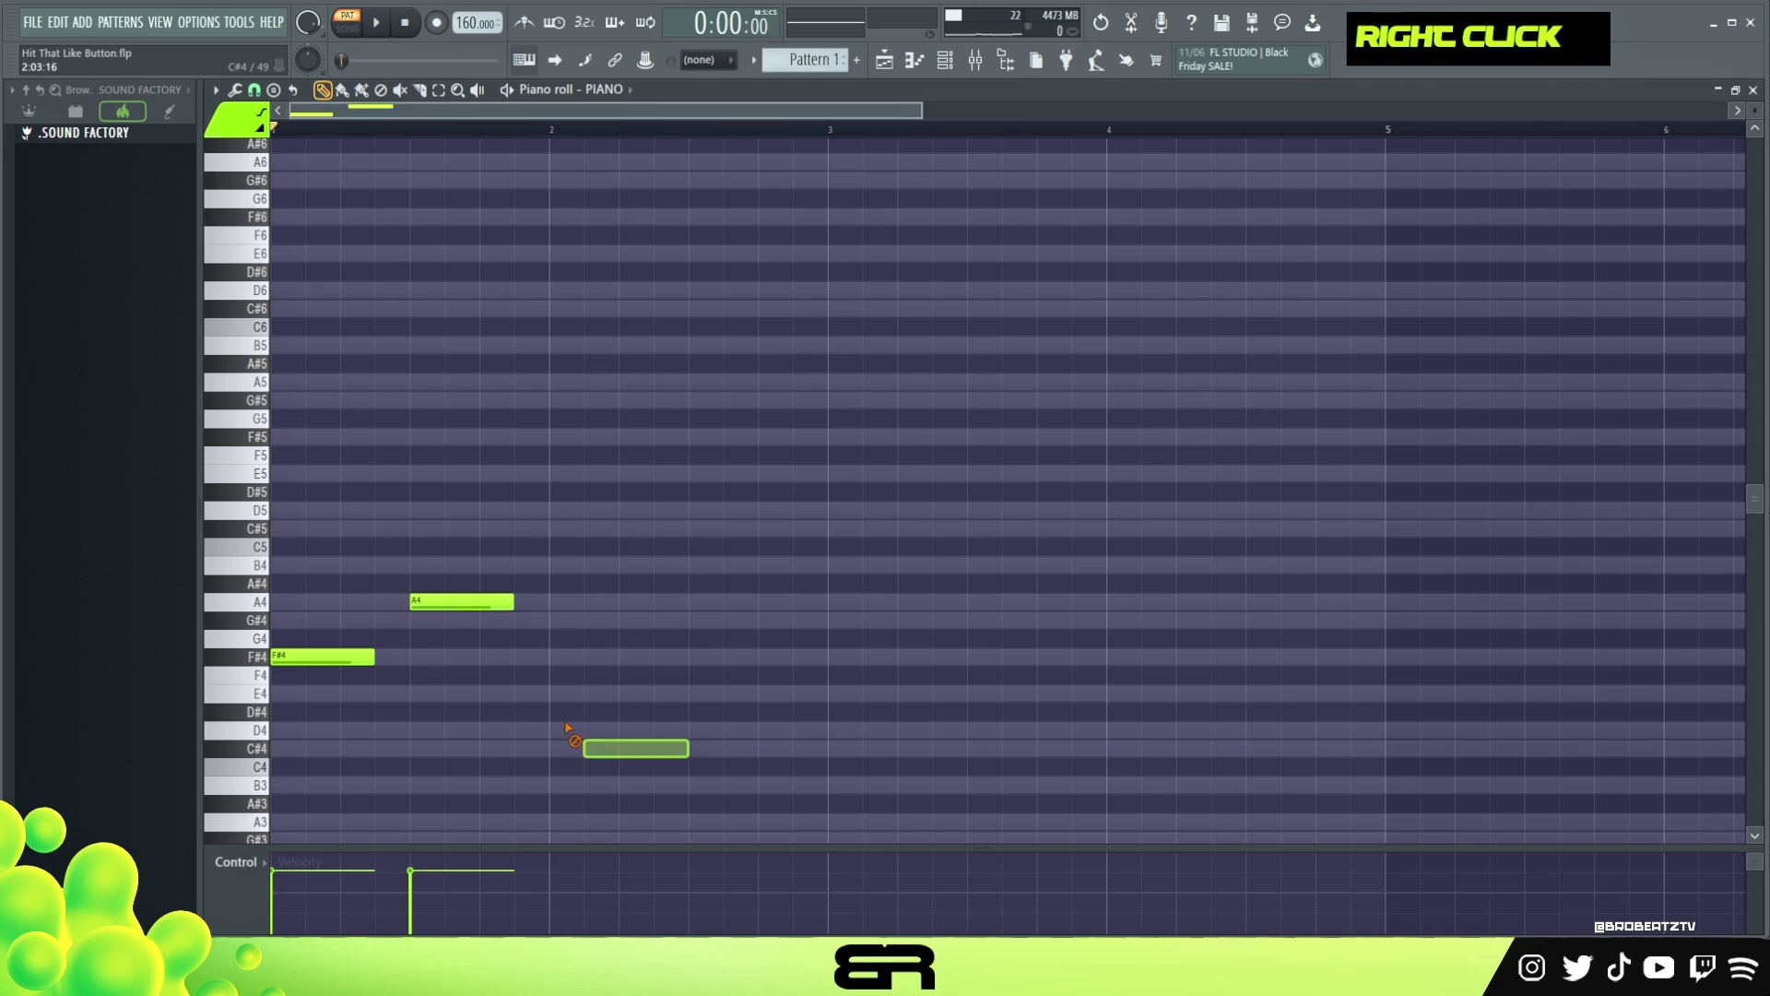
pyautogui.rightClick(500, 604)
# - Build a three-note sequence from the F#4 note: D4 at the start of bar 1, F#4 at 1:09 and E4 at 2:03
pyautogui.keyDown('ctrl'); pyautogui.click(317, 659); pyautogui.keyUp('ctrl')
pyautogui.moveTo(317, 658); pyautogui.dragTo(306, 731)
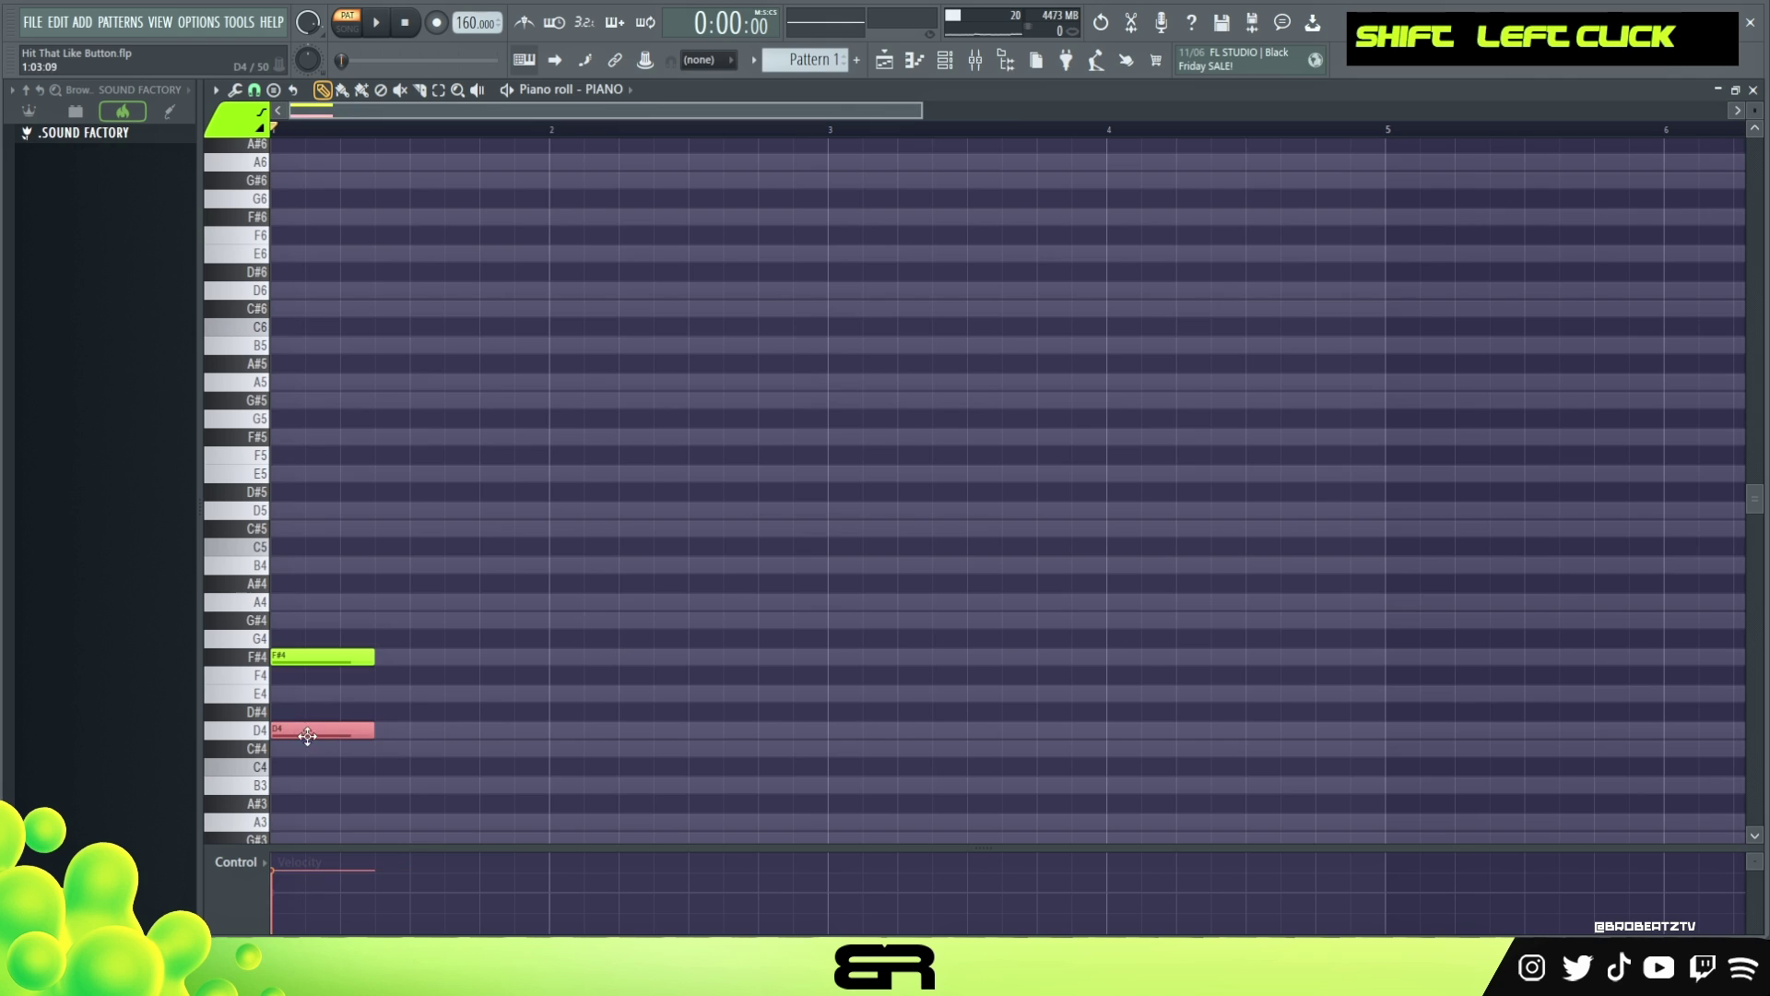
pyautogui.rightClick(441, 727)
pyautogui.moveTo(547, 667); pyautogui.dragTo(450, 743)
pyautogui.keyDown('ctrl'); pyautogui.keyDown('shift'); pyautogui.click(306, 730); pyautogui.keyUp('shift'); pyautogui.keyUp('ctrl')
pyautogui.moveTo(306, 728); pyautogui.dragTo(354, 708)
pyautogui.rightClick(404, 698)
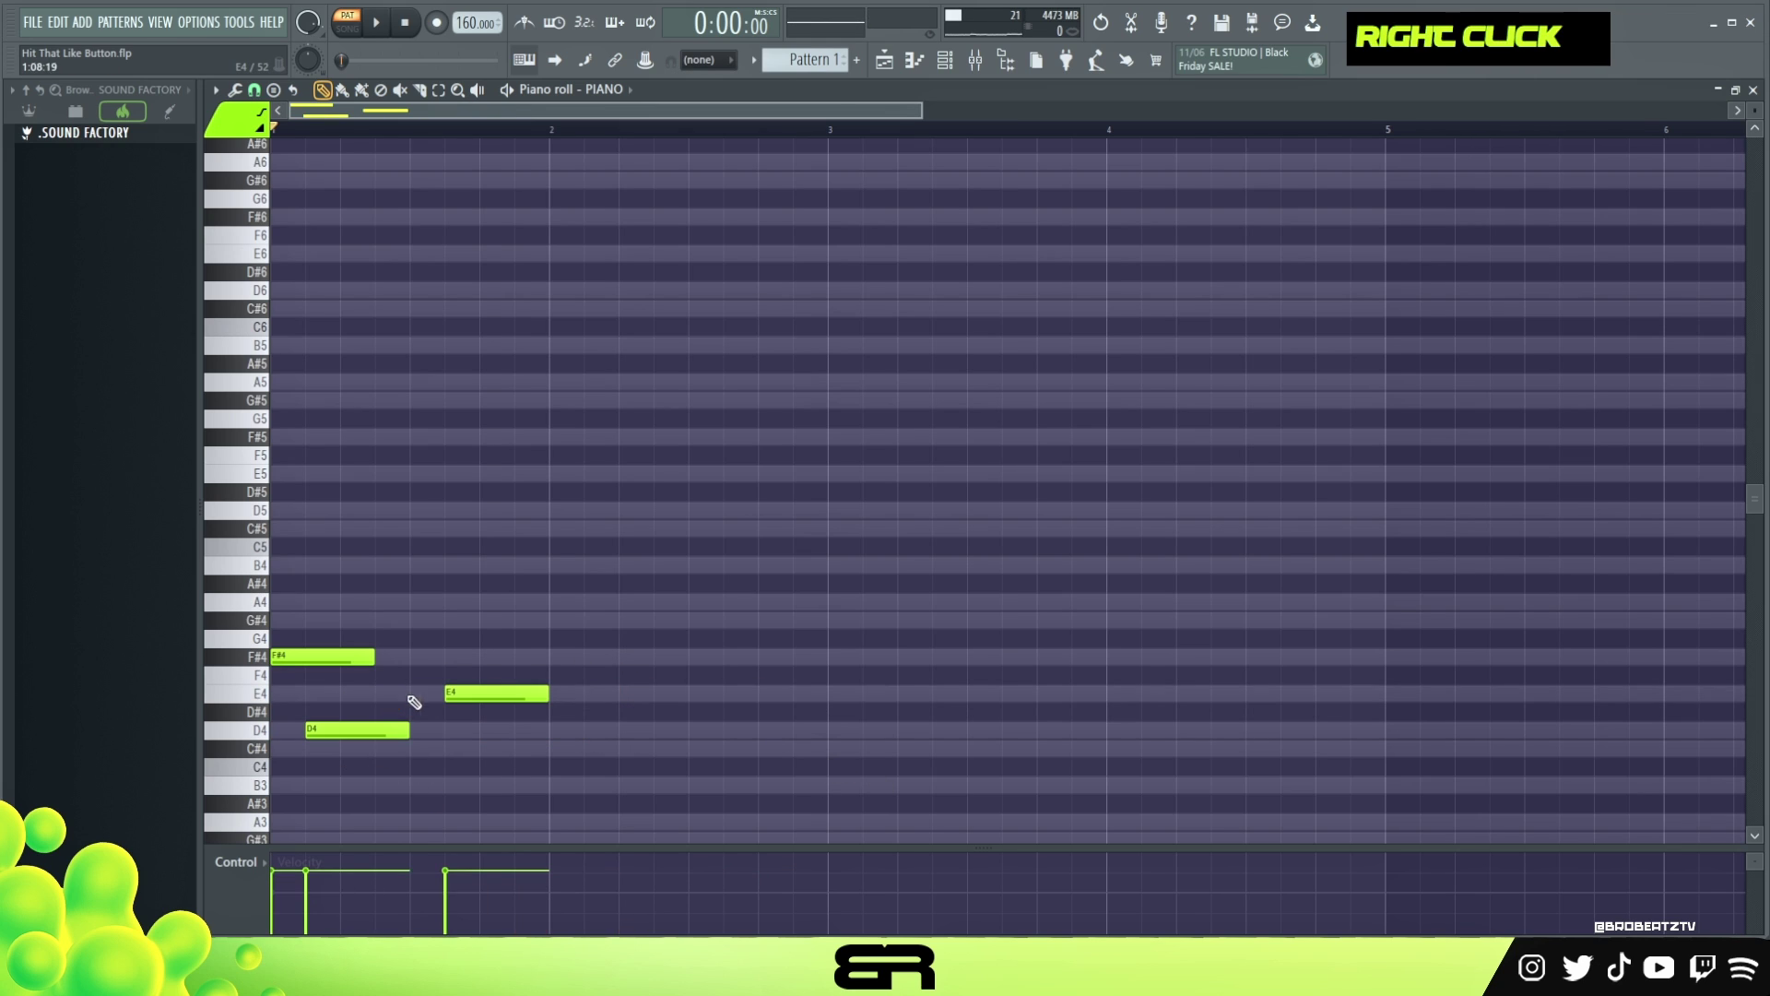
pyautogui.moveTo(478, 687); pyautogui.dragTo(616, 690)
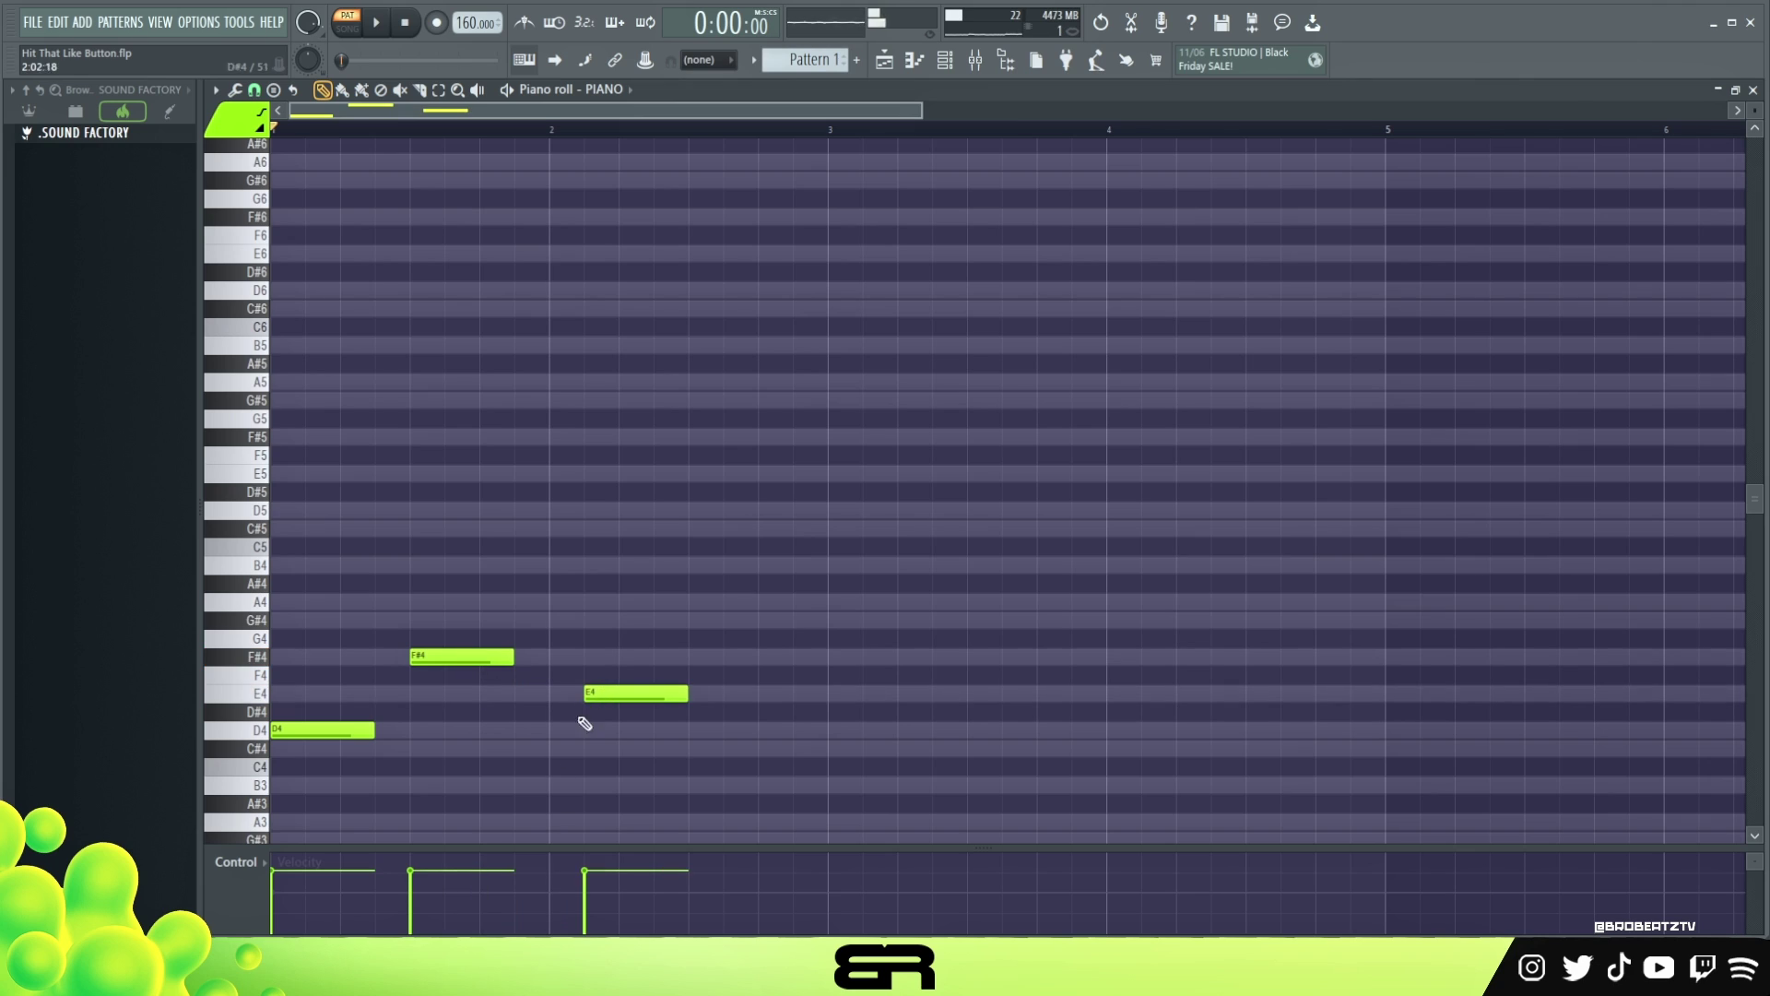
pyautogui.keyDown('ctrl'); pyautogui.keyDown('shift'); pyautogui.click(347, 731); pyautogui.keyUp('shift'); pyautogui.keyUp('ctrl')
pyautogui.keyDown('ctrl'); pyautogui.keyDown('shift'); pyautogui.click(452, 658); pyautogui.keyUp('shift'); pyautogui.keyUp('ctrl')
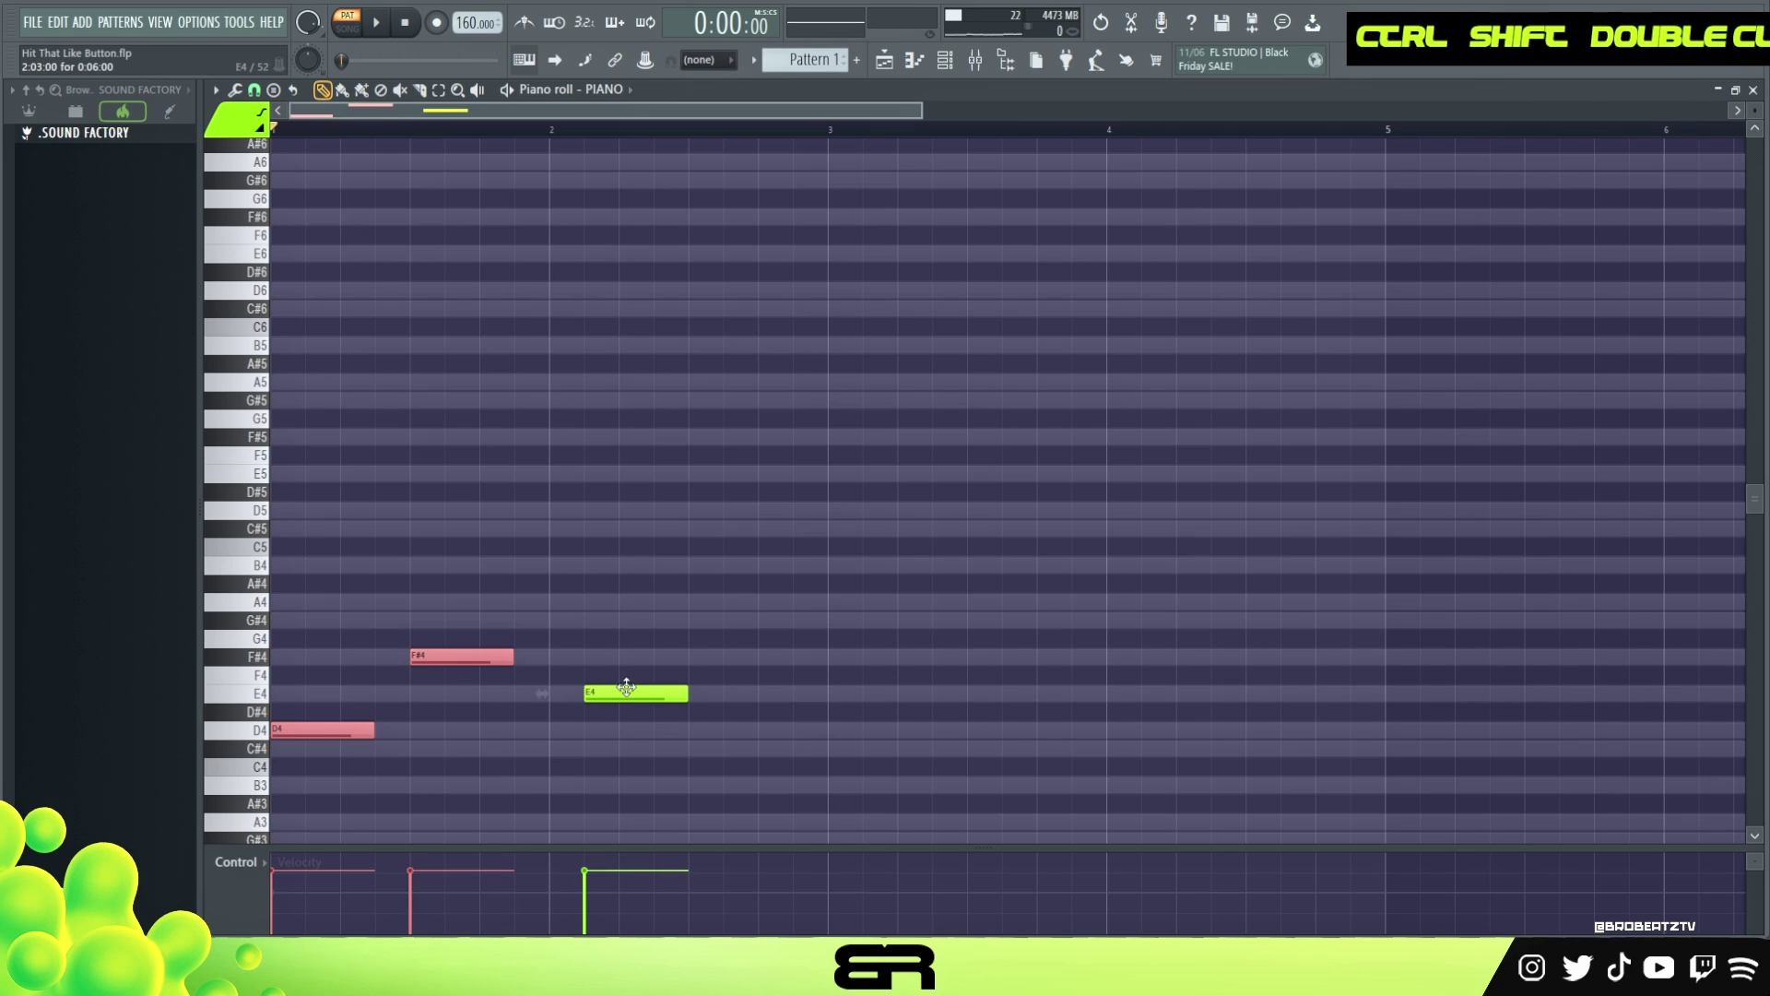
pyautogui.keyDown('ctrl'); pyautogui.keyDown('shift'); pyautogui.click(626, 691); pyautogui.keyUp('shift'); pyautogui.keyUp('ctrl')
pyautogui.keyDown('ctrl'); pyautogui.keyDown('shift'); pyautogui.click(357, 727); pyautogui.keyUp('shift'); pyautogui.keyUp('ctrl')
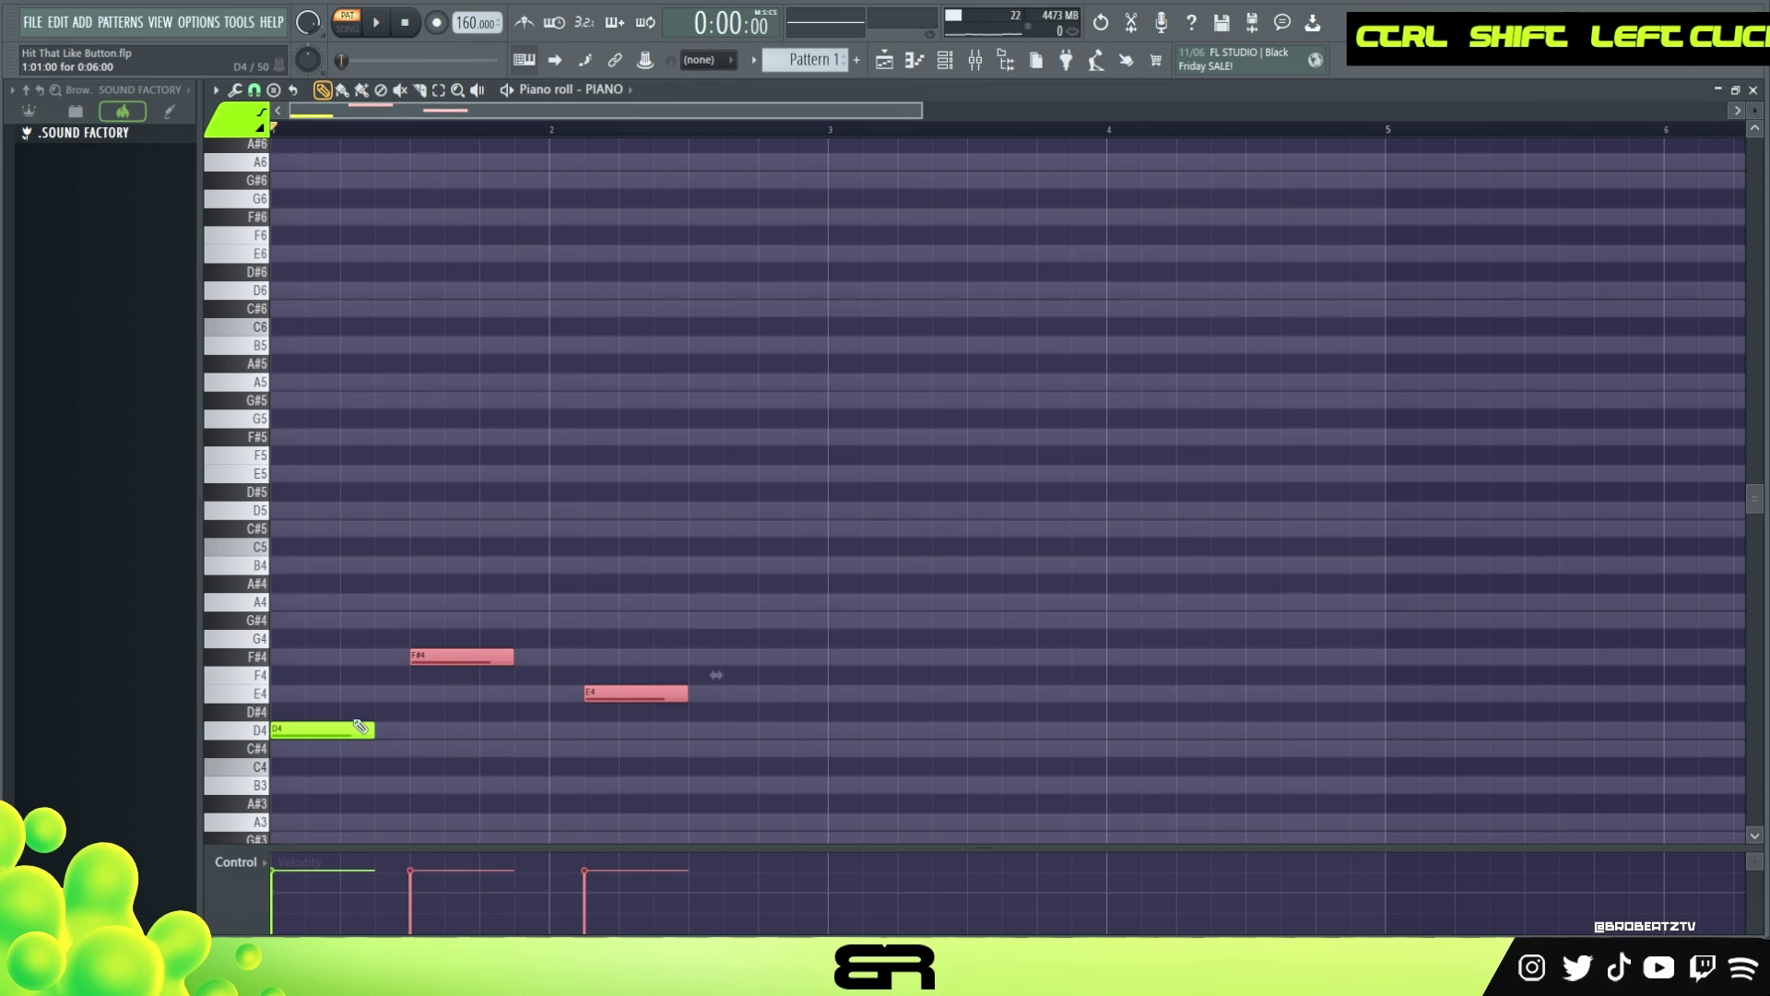
pyautogui.rightClick(609, 767)
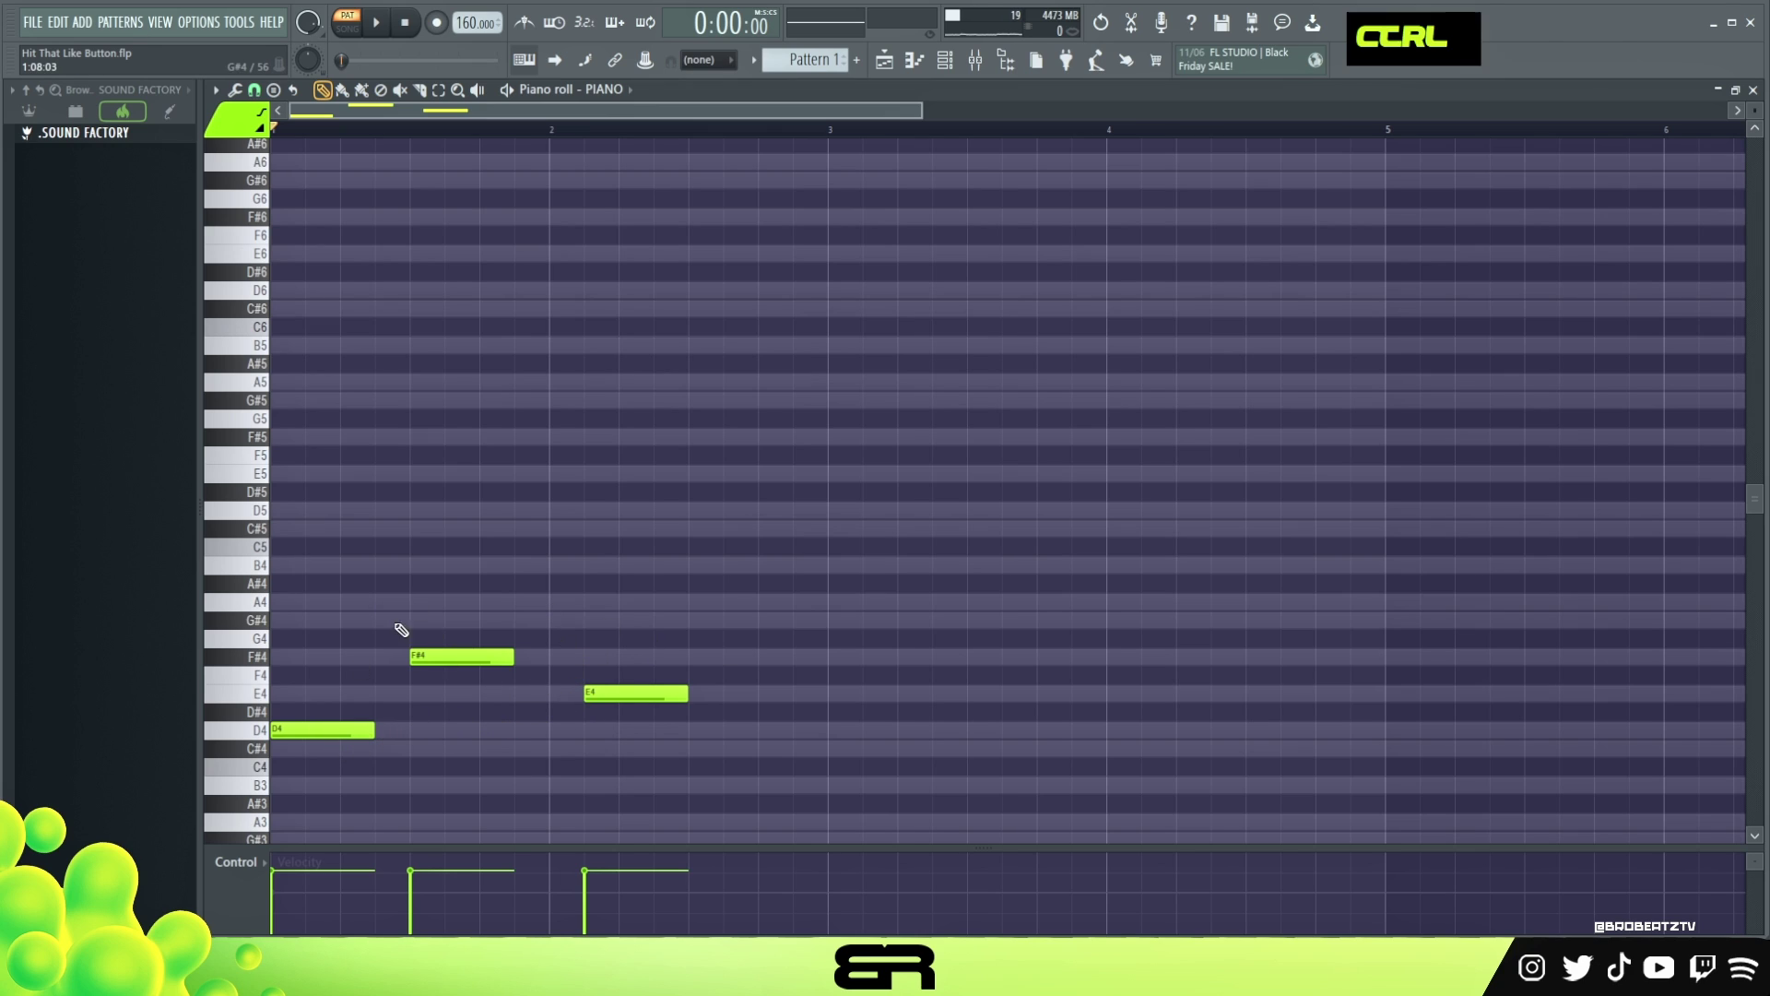
# - Move F#4 and E4 together so F#4 starts at bar 3, and lengthen D4 into the middle of bar 2
pyautogui.moveTo(400, 616); pyautogui.dragTo(687, 728)
pyautogui.moveTo(448, 656); pyautogui.dragTo(866, 657)
pyautogui.rightClick(919, 720)
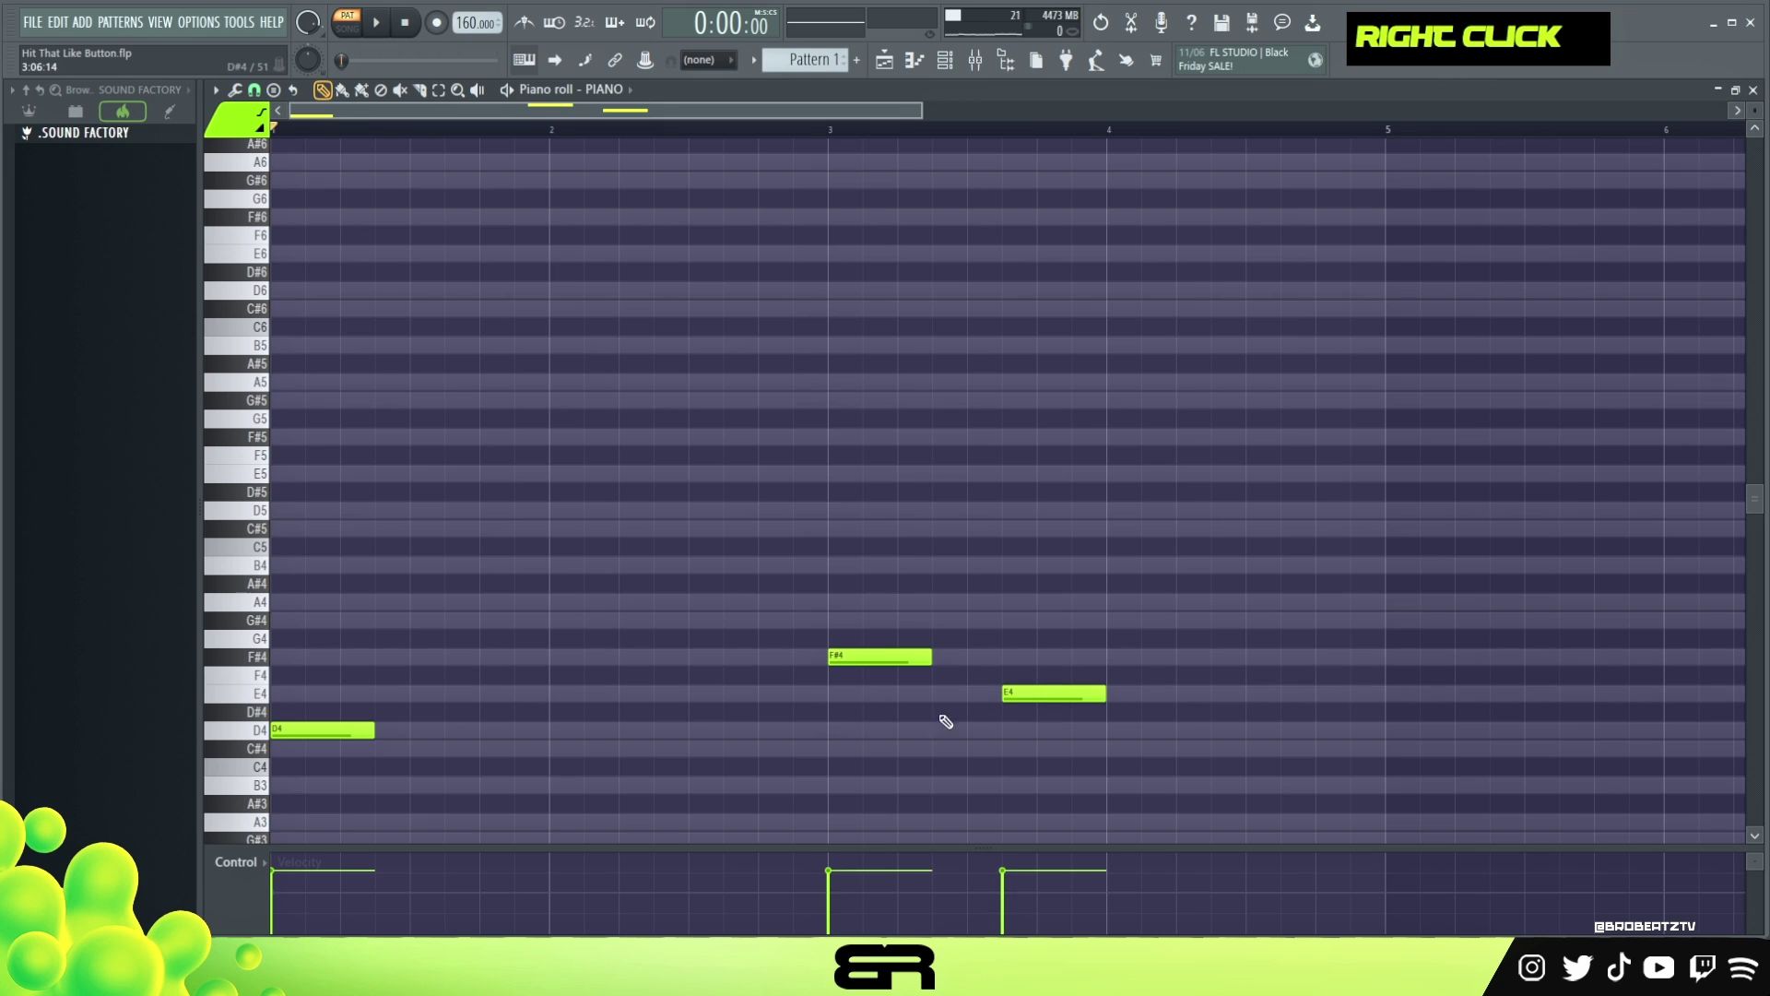
pyautogui.press('space')
pyautogui.moveTo(369, 732); pyautogui.dragTo(722, 729)
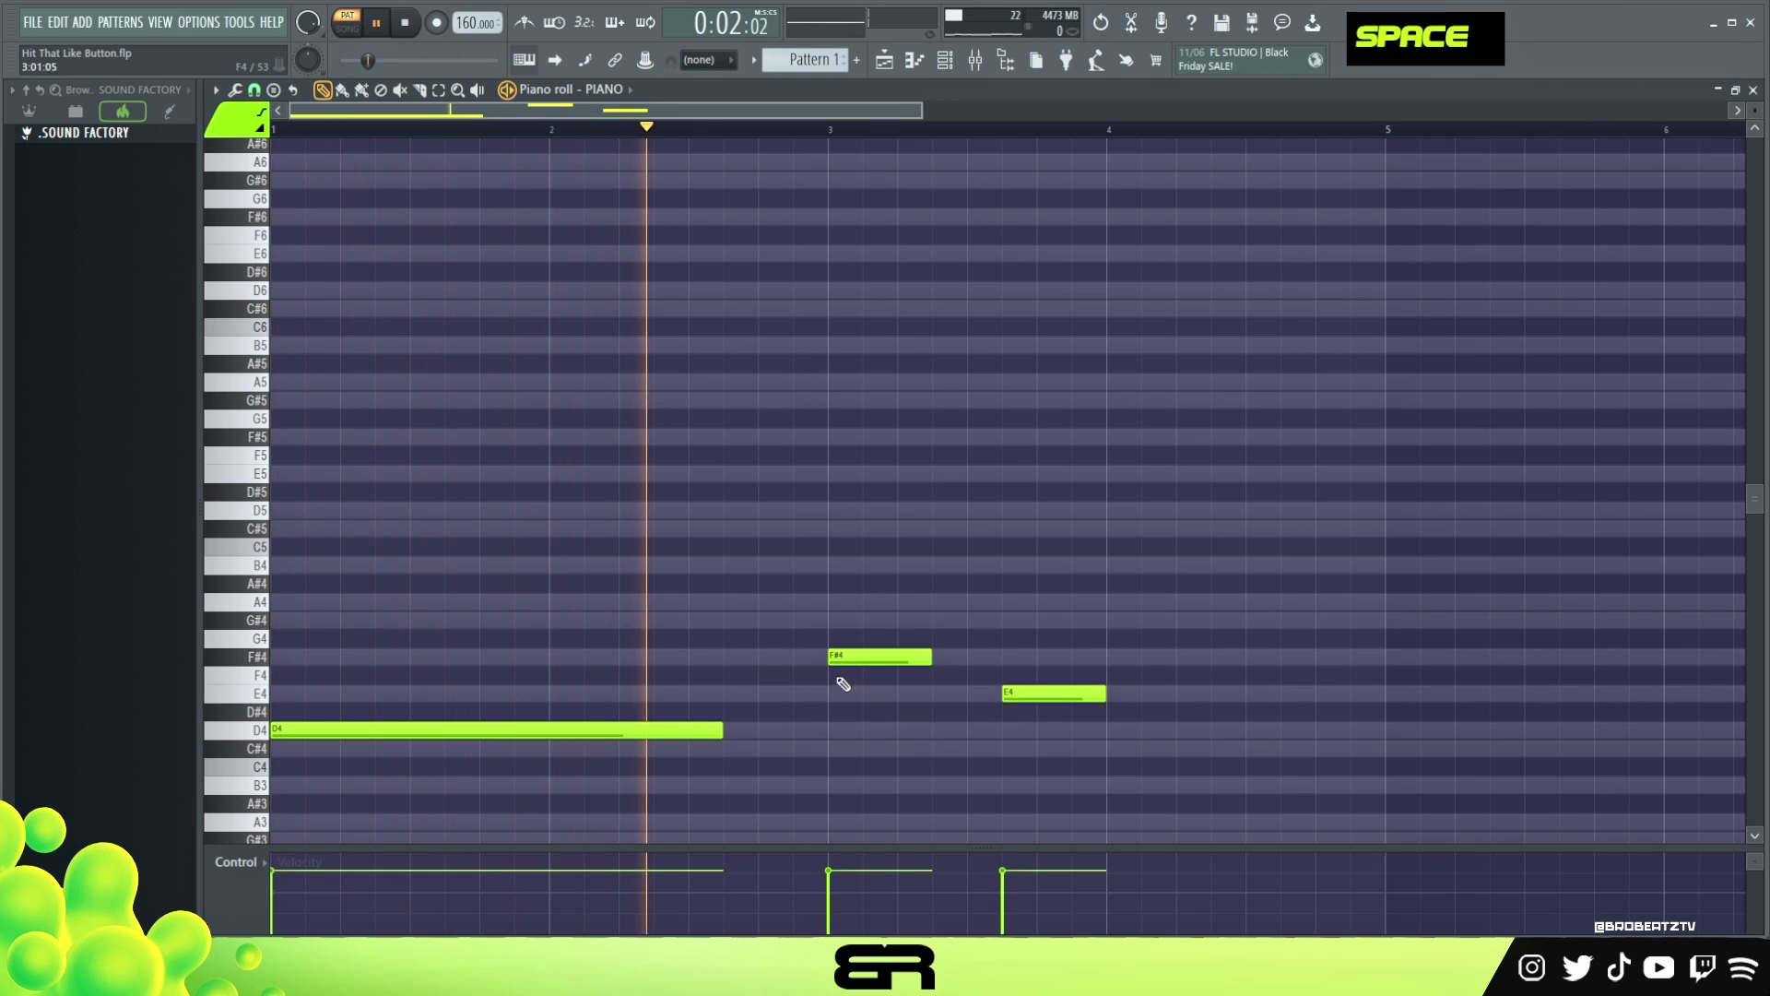
# - Place E4 from 3:15 to the start of bar 5, and lengthen F#4 and D4 to close the gaps between the notes
pyautogui.moveTo(1029, 690); pyautogui.dragTo(1169, 690)
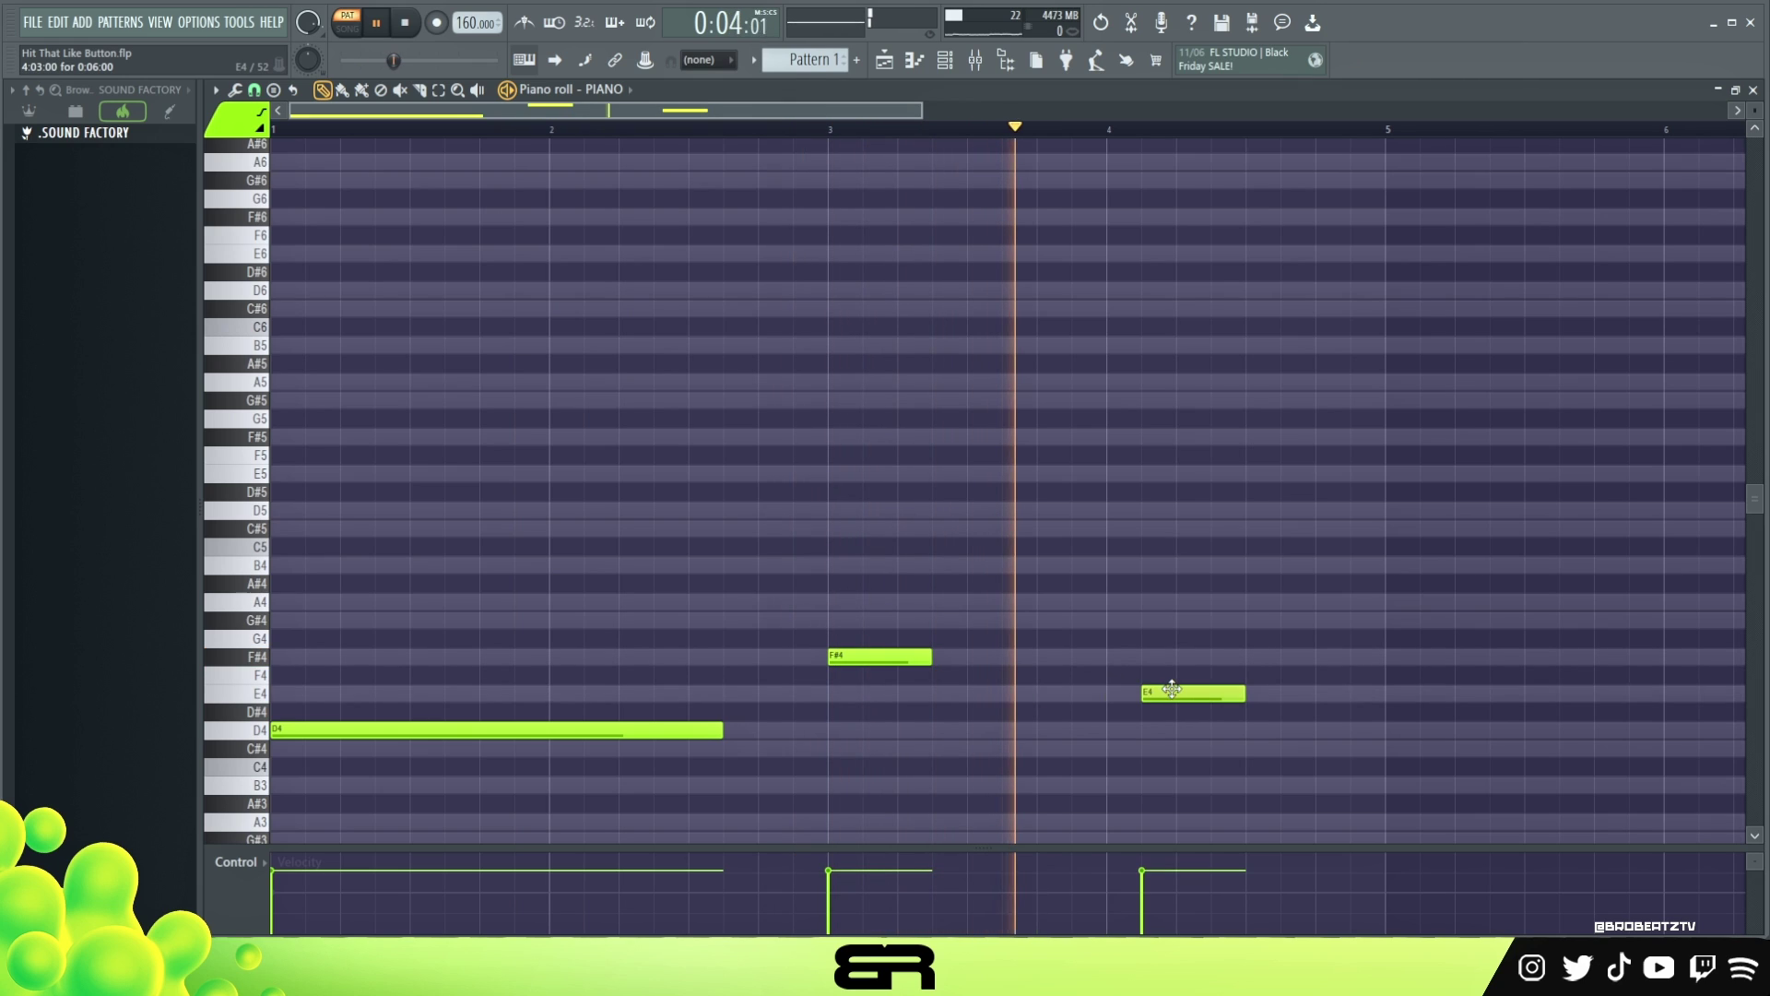
pyautogui.press('space')
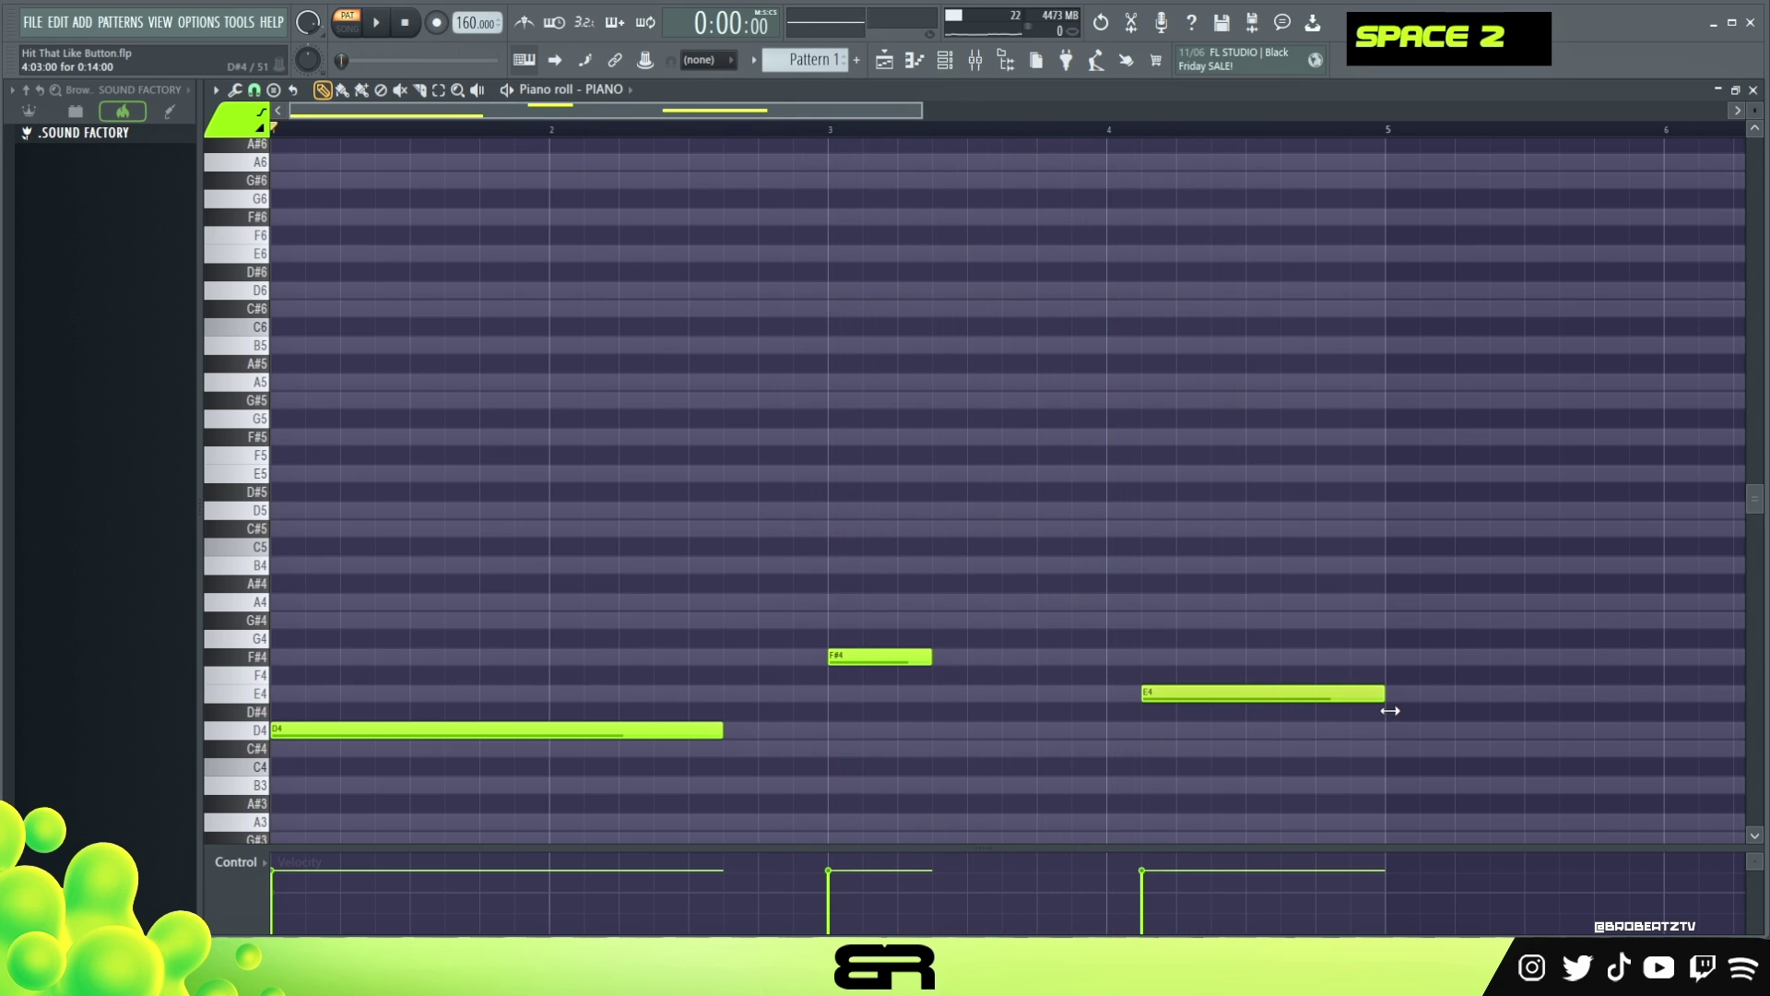
pyautogui.moveTo(1209, 692); pyautogui.dragTo(1159, 692)
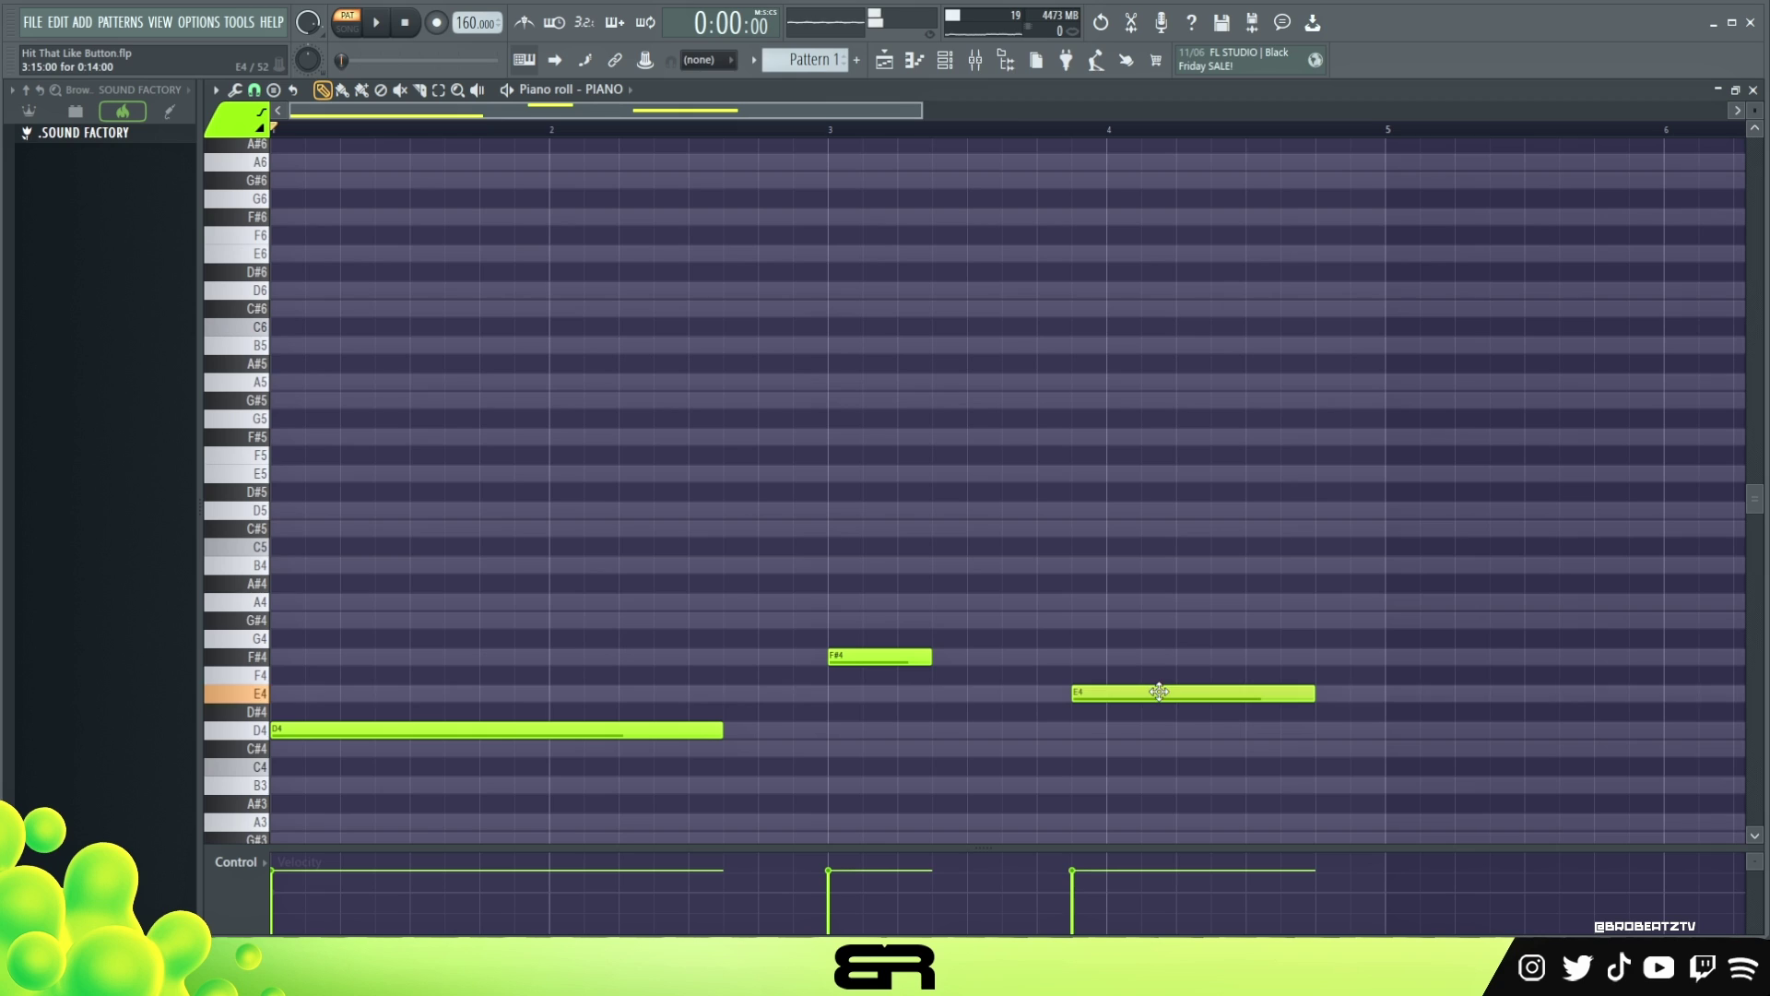
pyautogui.moveTo(1319, 707)
pyautogui.mouseDown()
pyautogui.moveTo(1367, 714)
pyautogui.moveTo(1305, 688)
pyautogui.mouseUp()
pyautogui.rightClick(1358, 712)
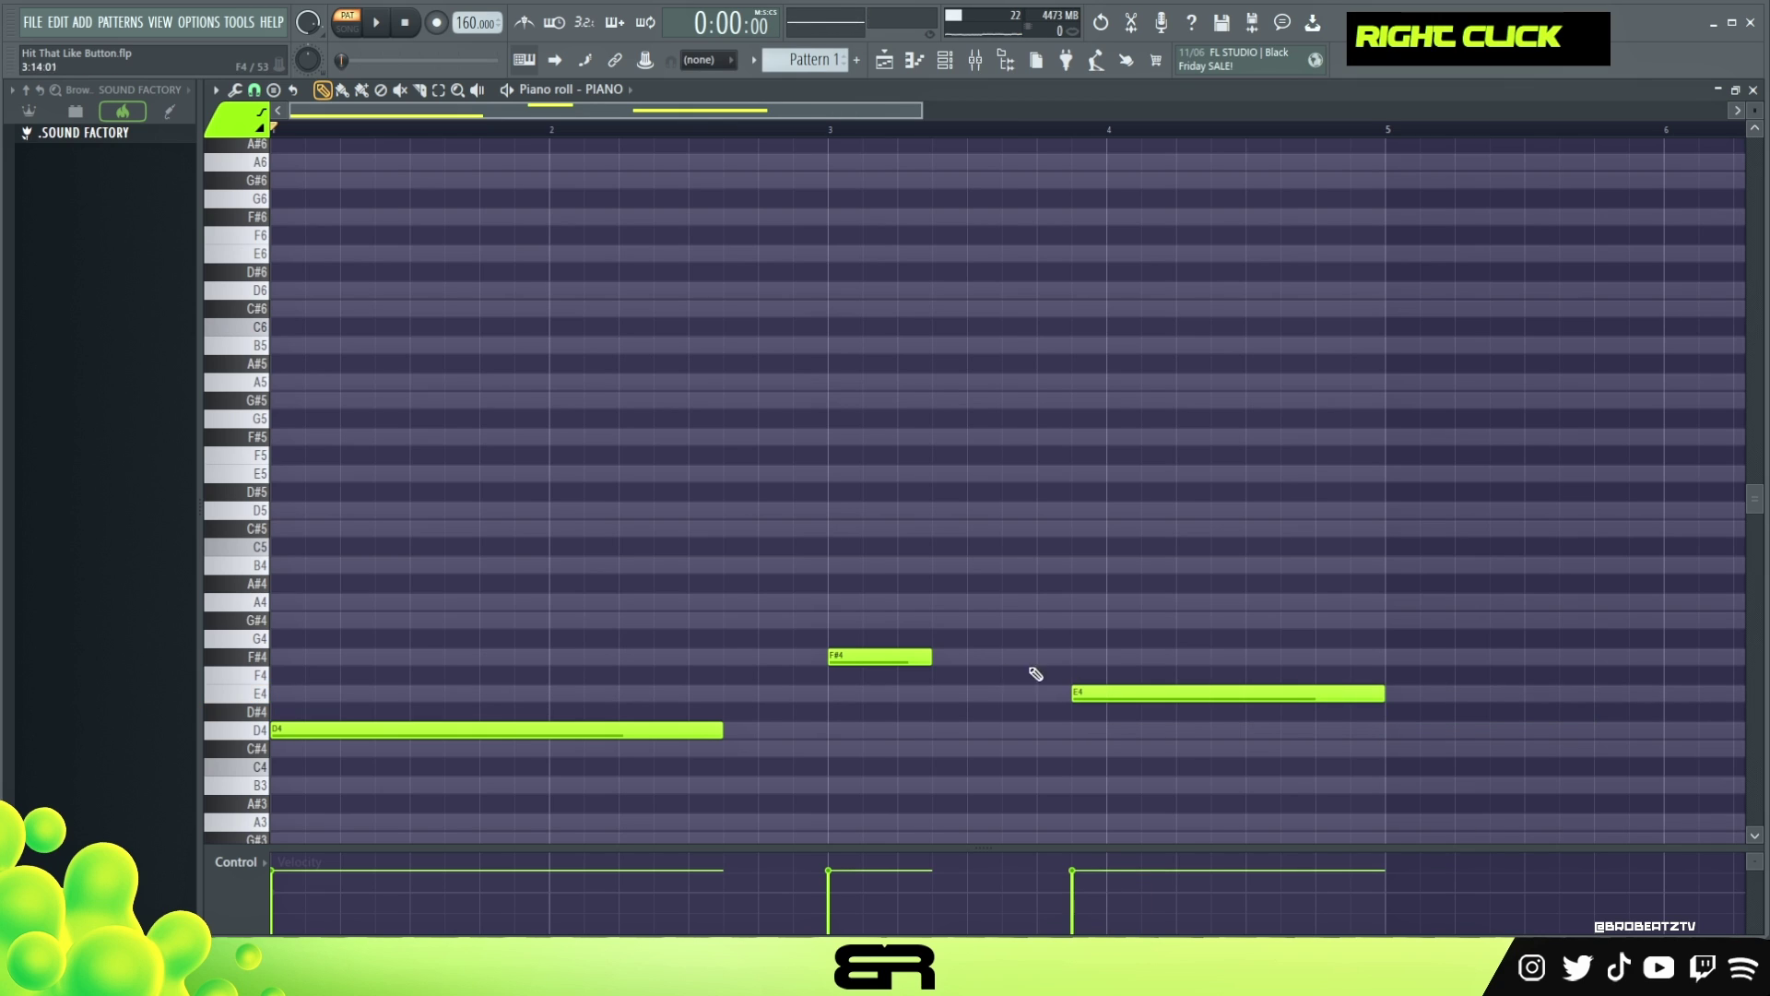
pyautogui.moveTo(937, 659); pyautogui.dragTo(1065, 671)
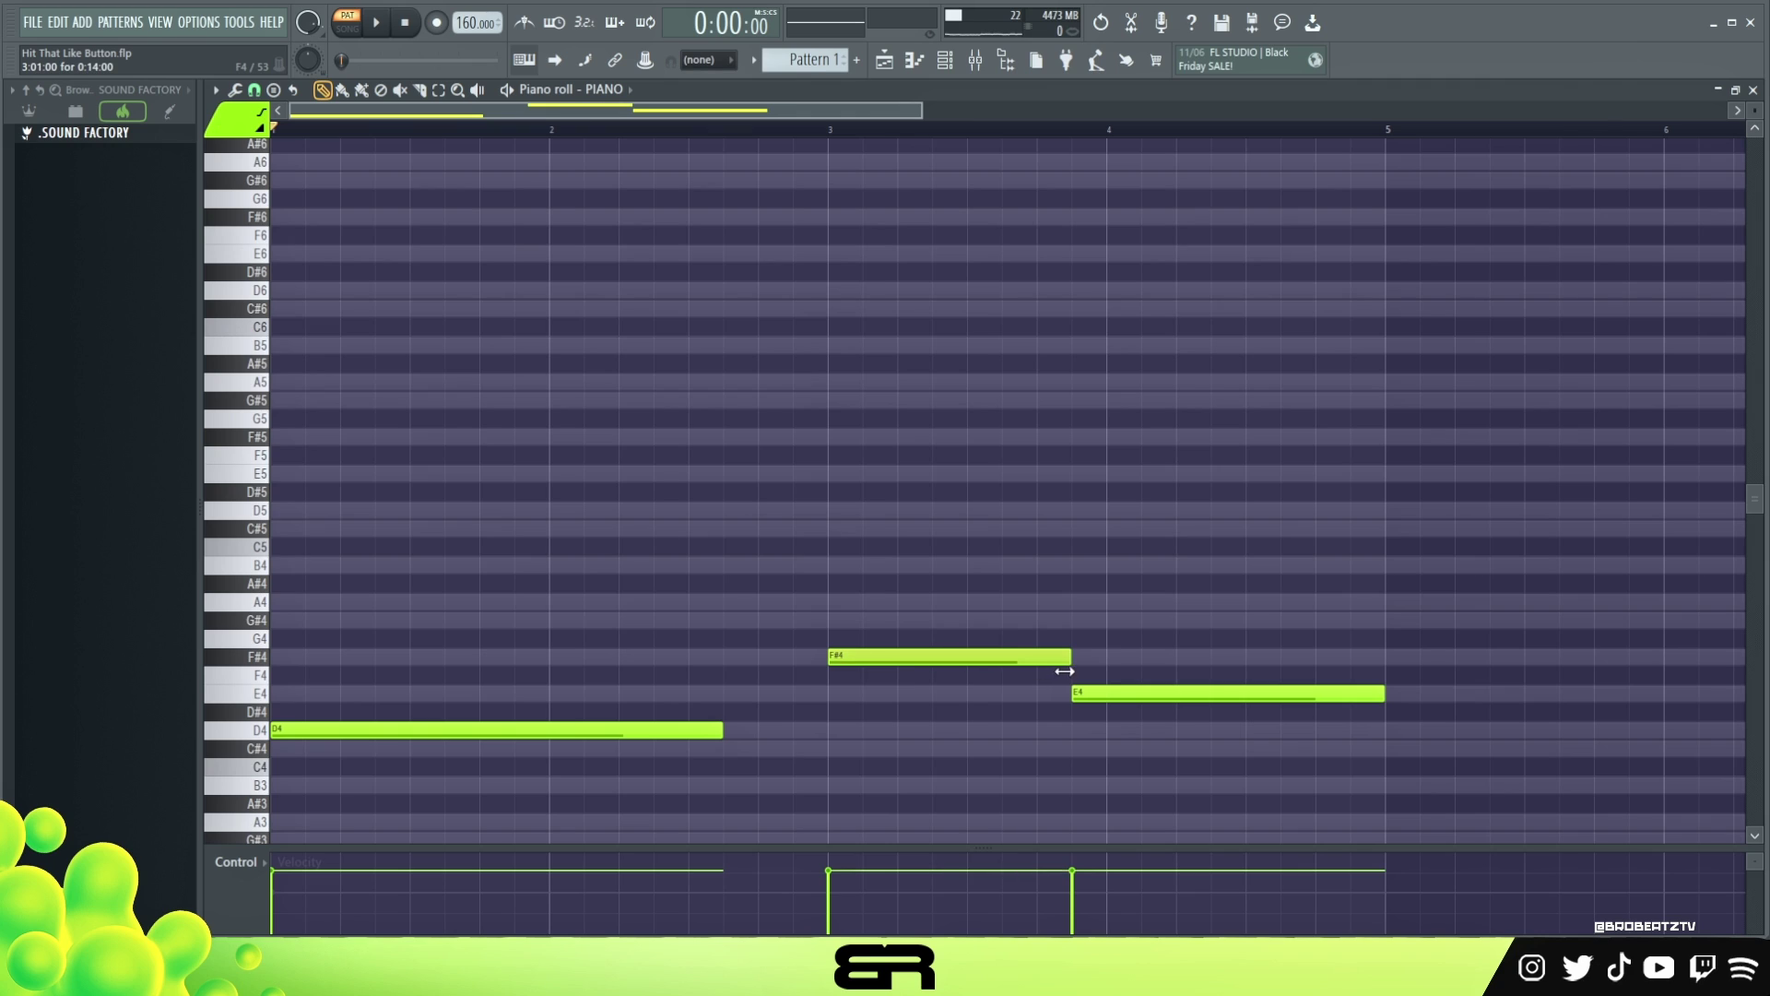
pyautogui.moveTo(803, 731); pyautogui.dragTo(833, 727)
# - Duplicate the D4, F#4 and E4 notes one octave lower
pyautogui.moveTo(920, 594); pyautogui.dragTo(1159, 745)
pyautogui.moveTo(754, 666); pyautogui.dragTo(602, 739)
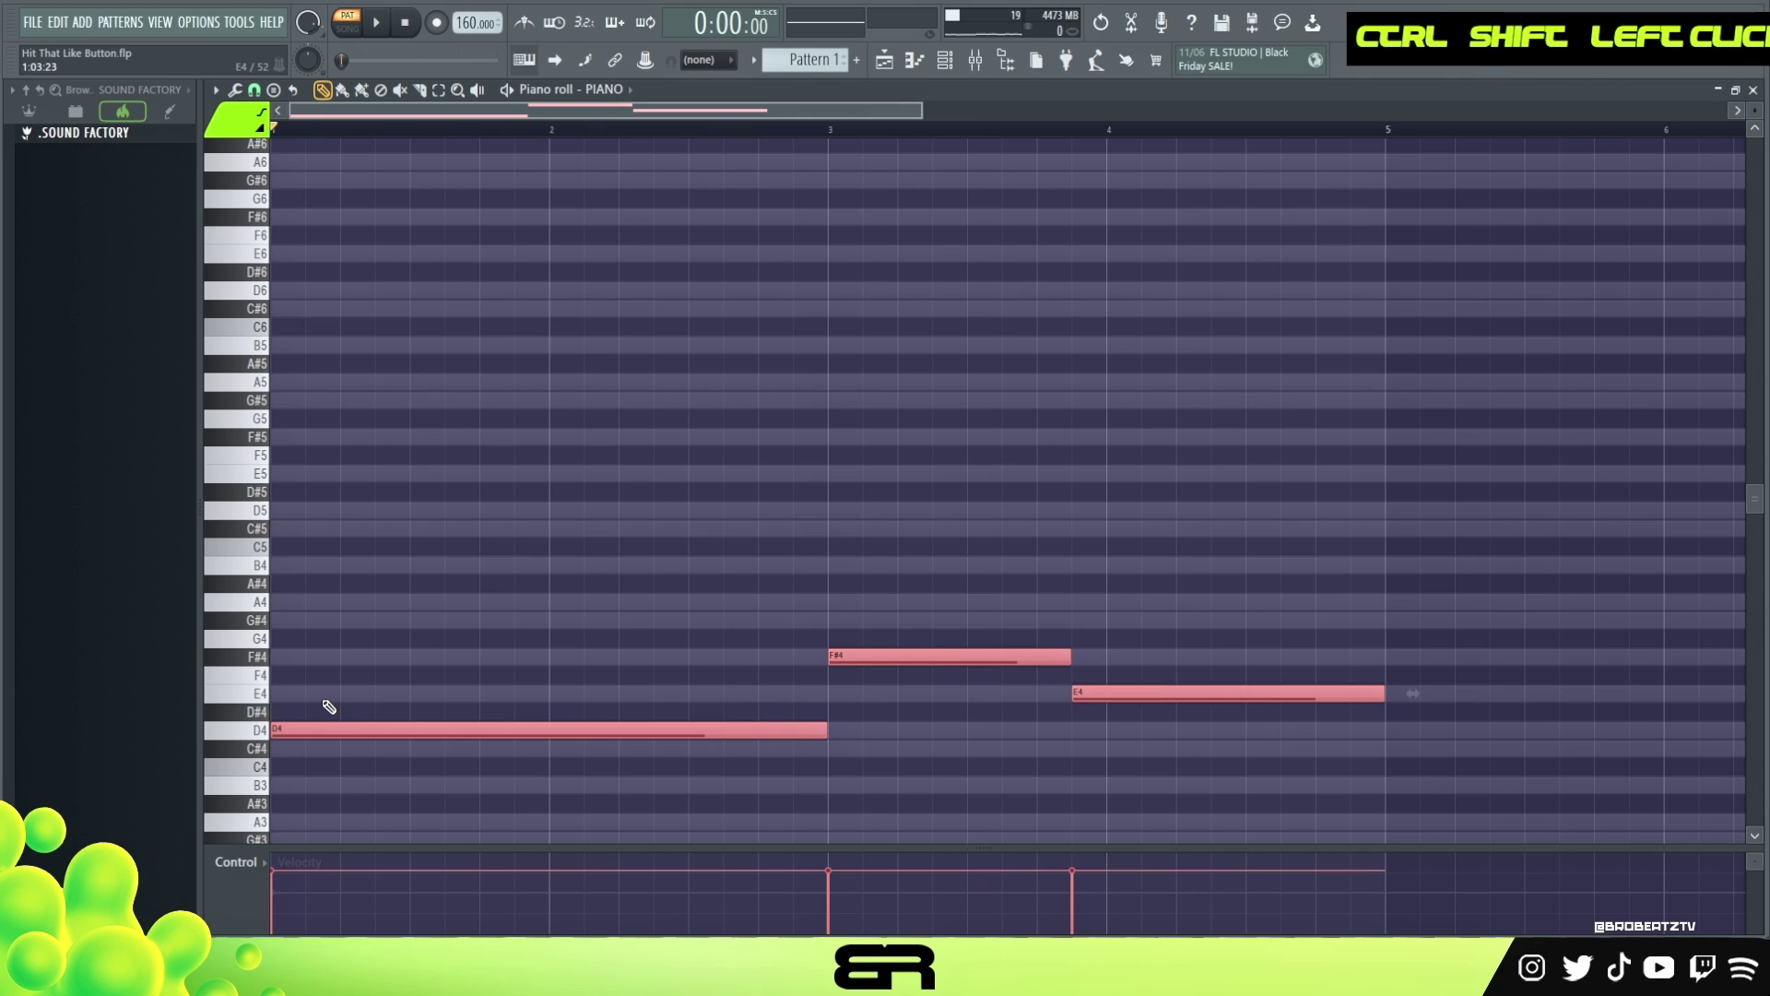
pyautogui.keyDown('shift'); pyautogui.click(270, 728); pyautogui.keyUp('shift')
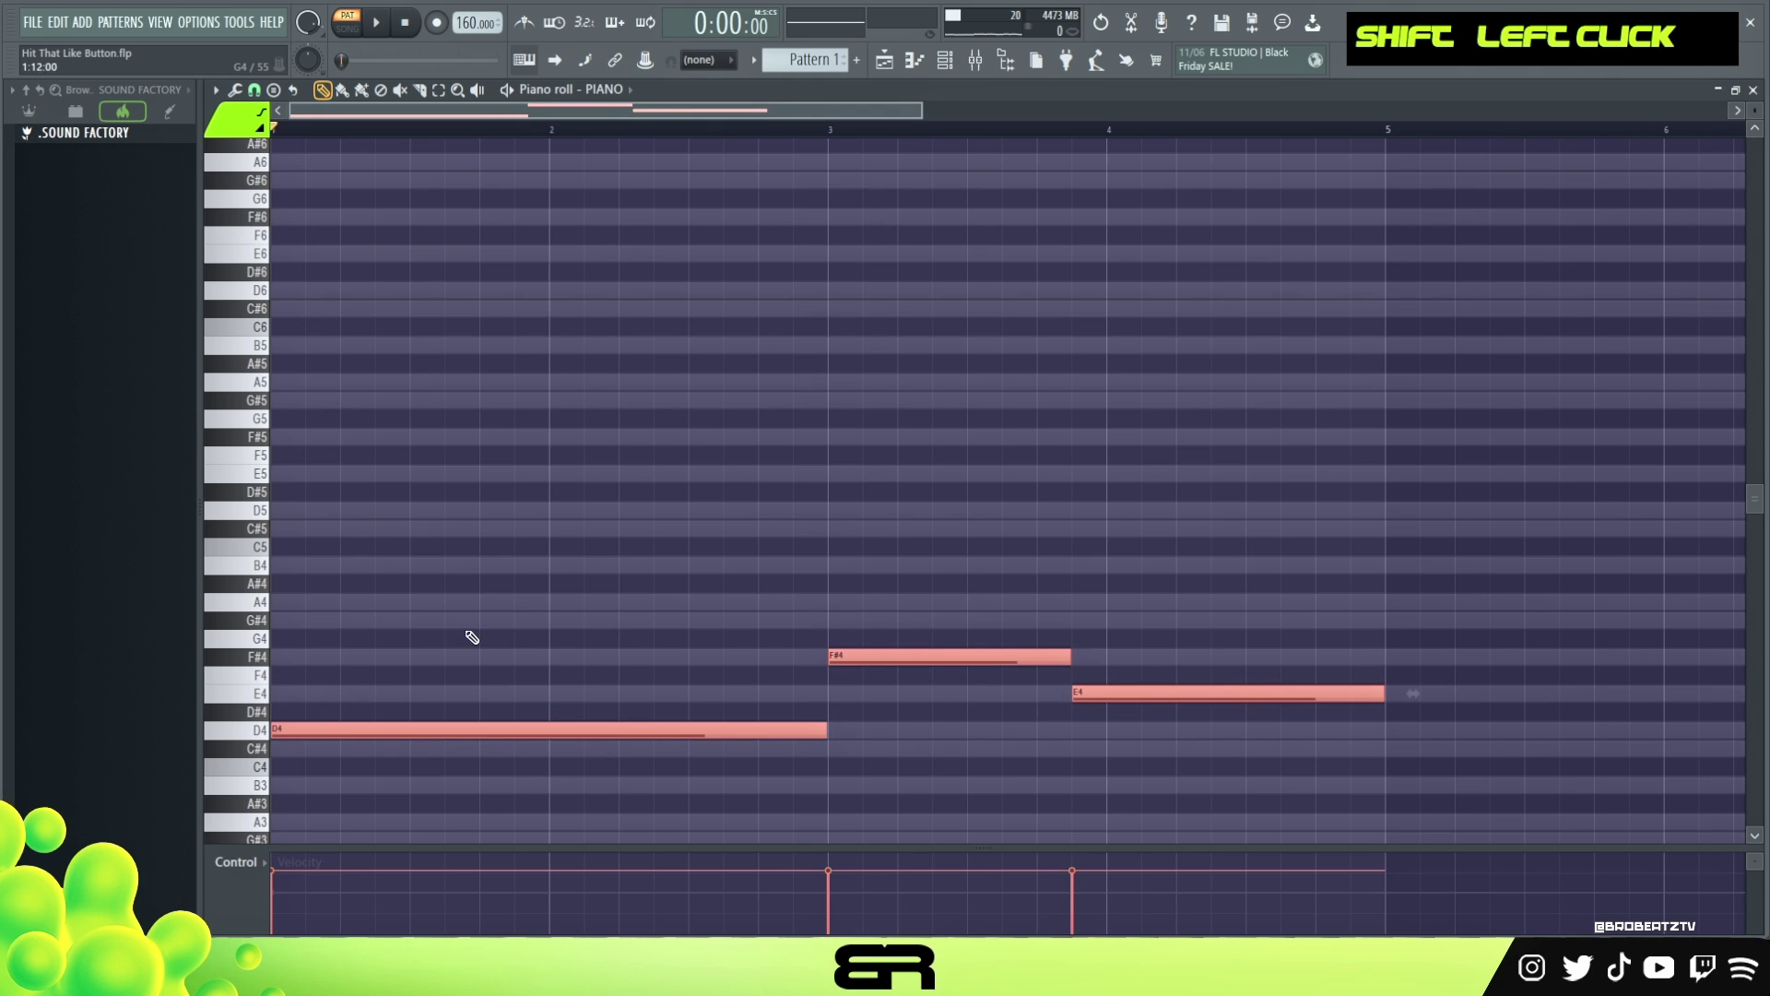
pyautogui.hotkey('ctrl', 'Down')
pyautogui.press('space')
# - Lower the velocity of all the notes slightly and play the pattern back
pyautogui.hotkey('ctrl', 'a')
pyautogui.press('space')
pyautogui.keyDown('alt'); pyautogui.scroll(-3, 529, 644); pyautogui.keyUp('alt')
pyautogui.press('space')
pyautogui.press('space')
pyautogui.press('space')
# - Duplicate the lowest-octave notes two octaves higher as D5, F#5 and E5, and play the pattern back
pyautogui.keyDown('ctrl'); pyautogui.moveTo(1233, 633); pyautogui.dragTo(383, 735); pyautogui.keyUp('ctrl')
pyautogui.press('space')
pyautogui.keyDown('shift'); pyautogui.click(382, 735); pyautogui.keyUp('shift')
pyautogui.hotkey('ctrl', 'Up')
pyautogui.hotkey('ctrl', 'Up')
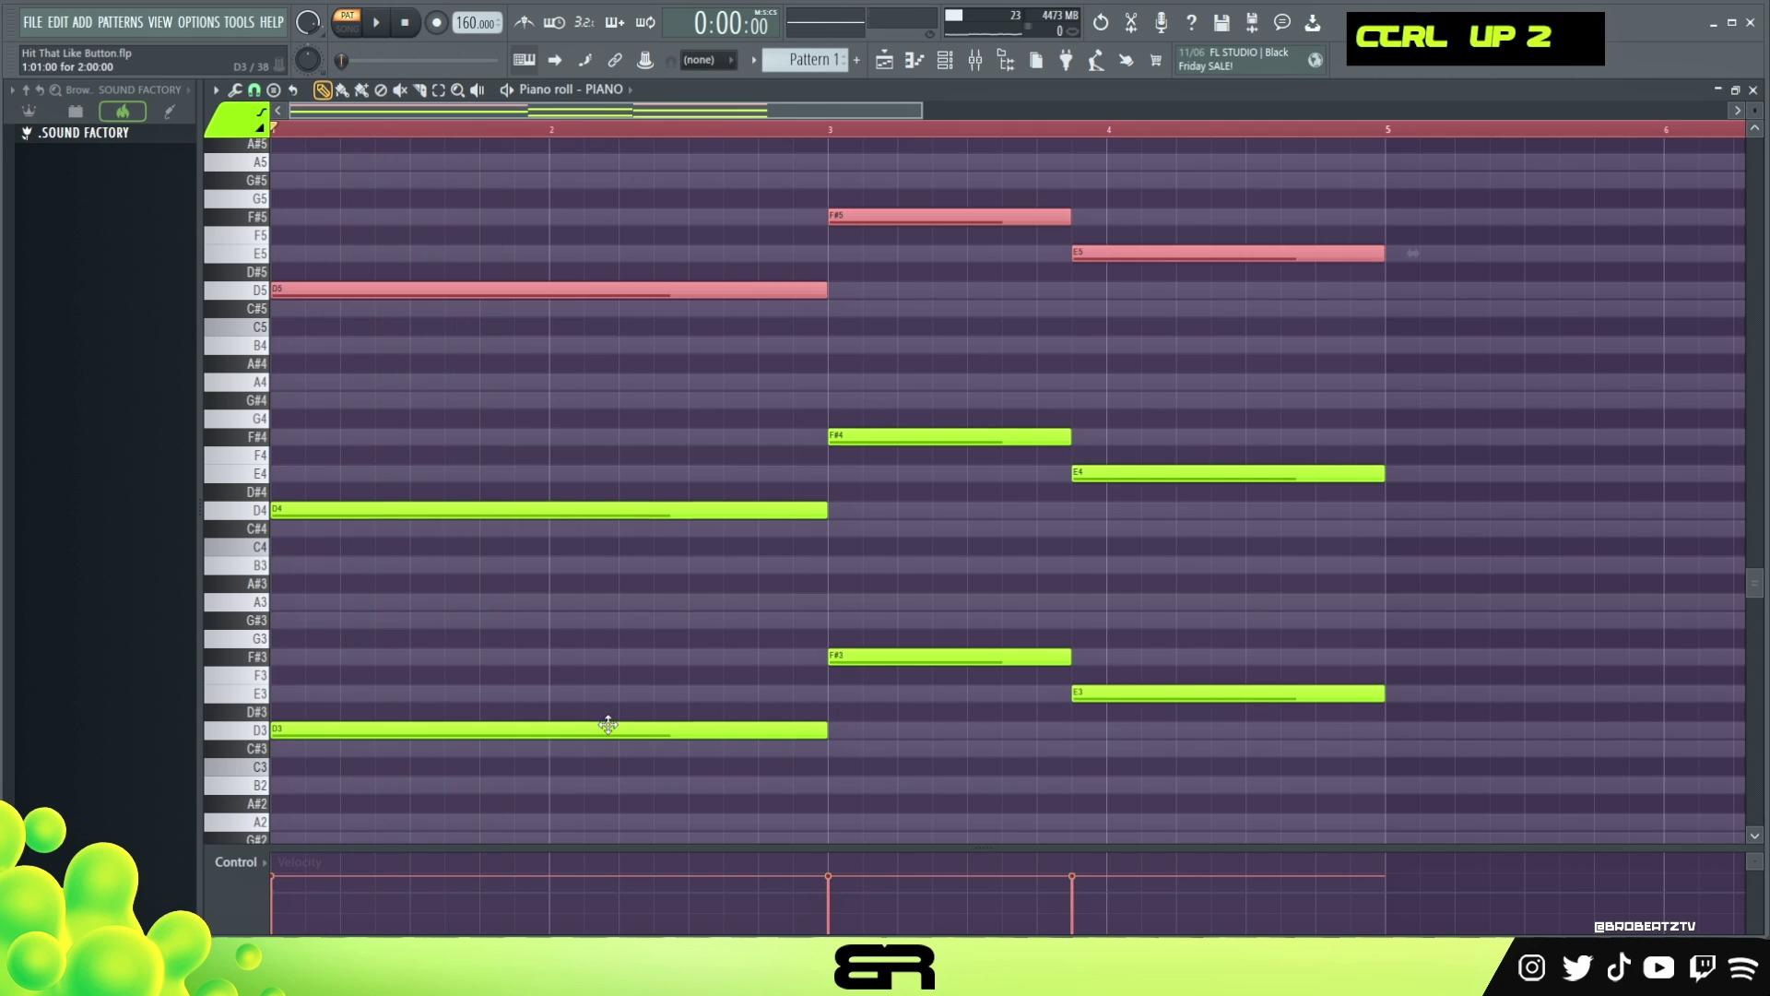
pyautogui.scroll(3, 640, 621)
pyautogui.scroll(-2, 684, 556)
pyautogui.click(684, 556)
pyautogui.press('space')
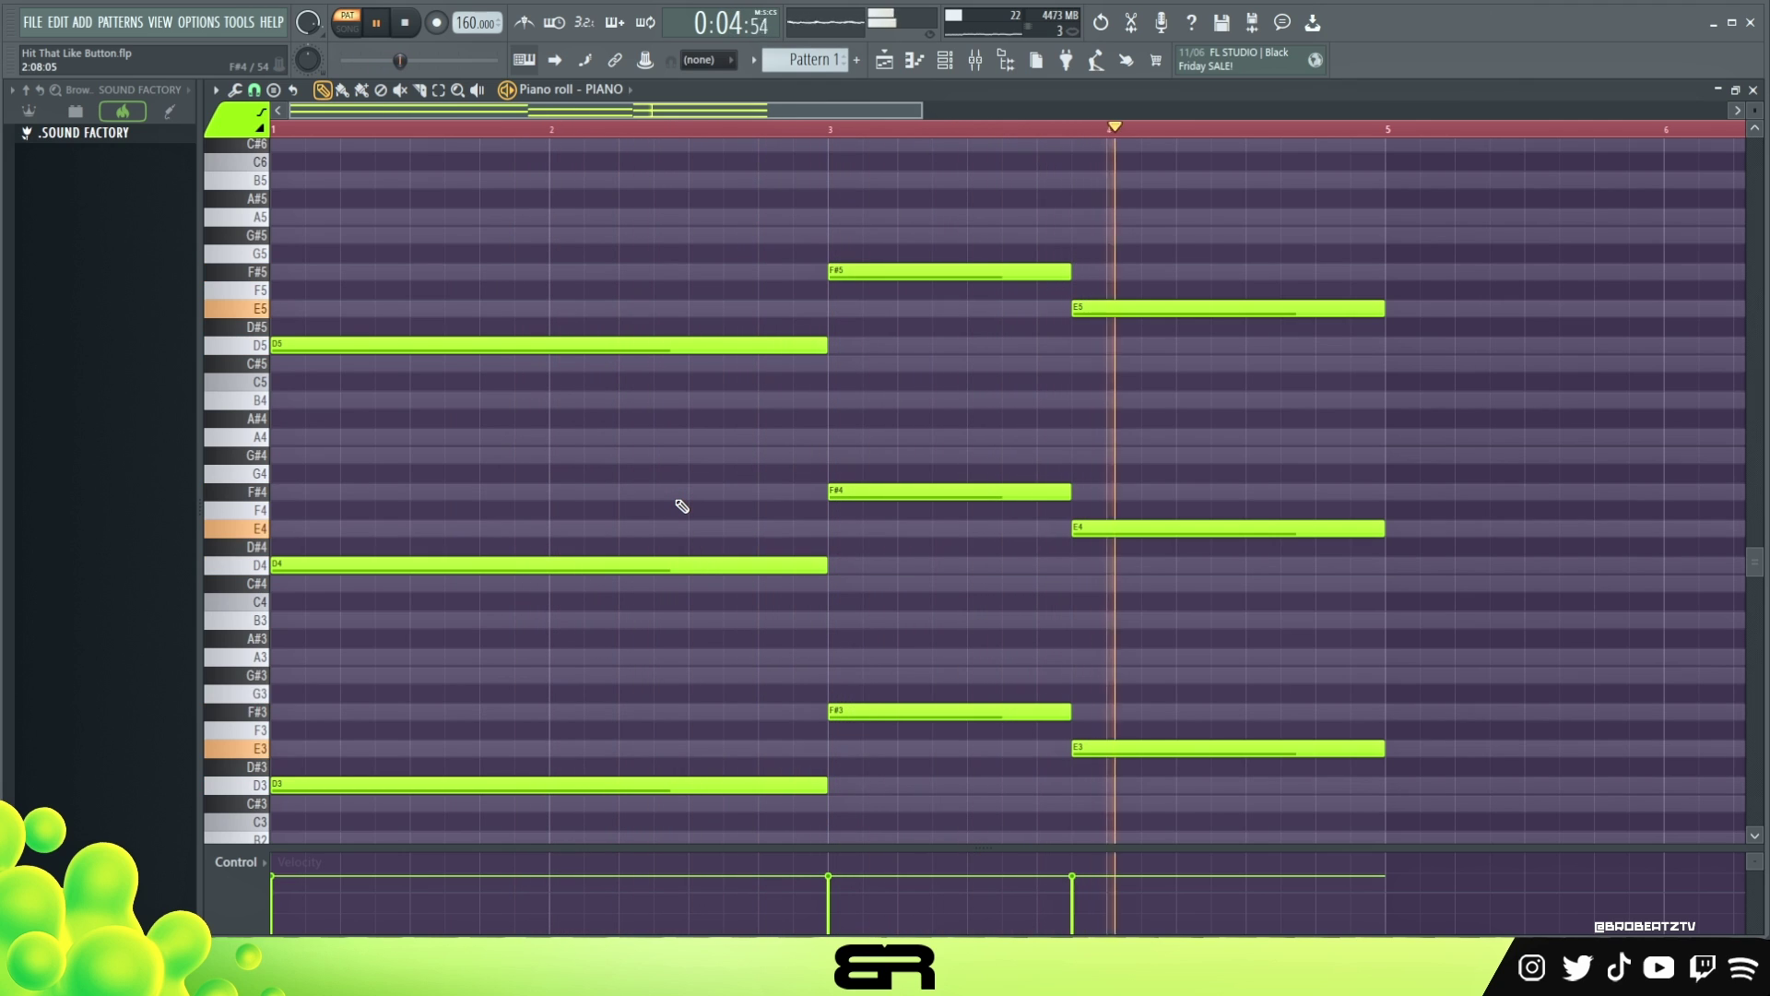
pyautogui.press('space')
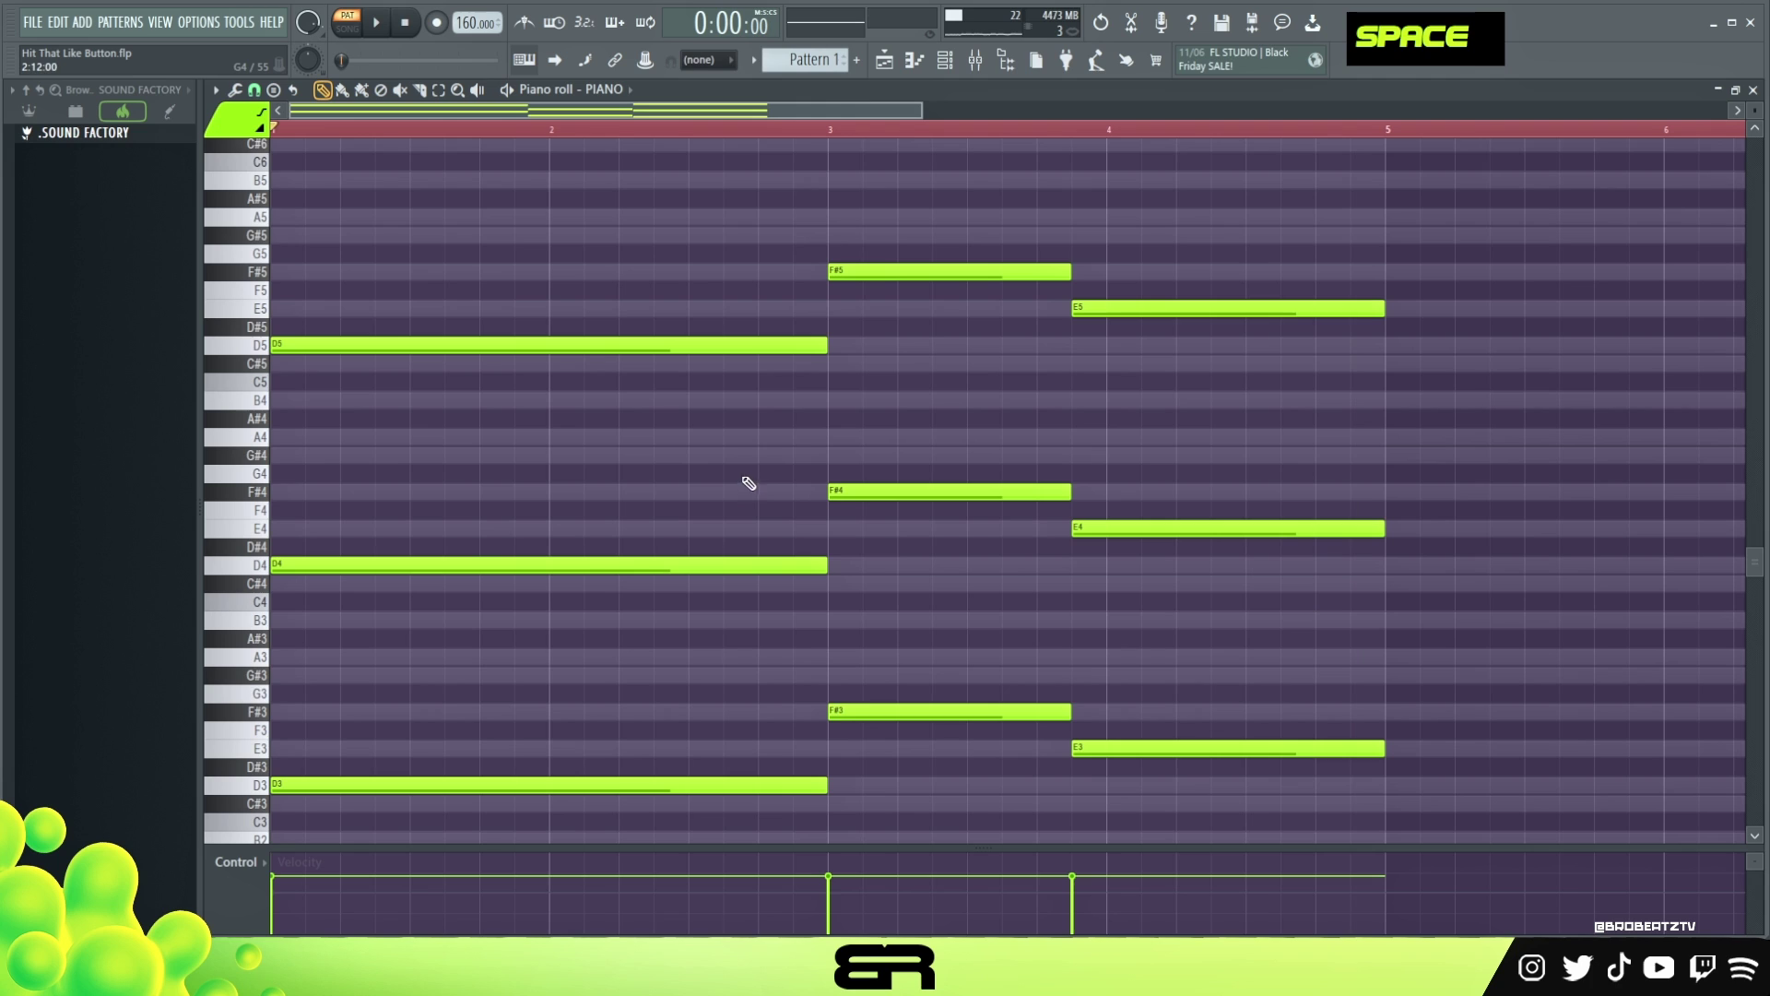
# - Clear the time selection on the timeline and set the playback position to bar 2
pyautogui.doubleClick(551, 143)
pyautogui.rightClick(552, 145)
pyautogui.rightClick(574, 150)
pyautogui.doubleClick(553, 129)
# - Stack F#5 and A5 notes above the D5 note in bars 1 and 2 at the same length
pyautogui.scroll(3, 454, 439)
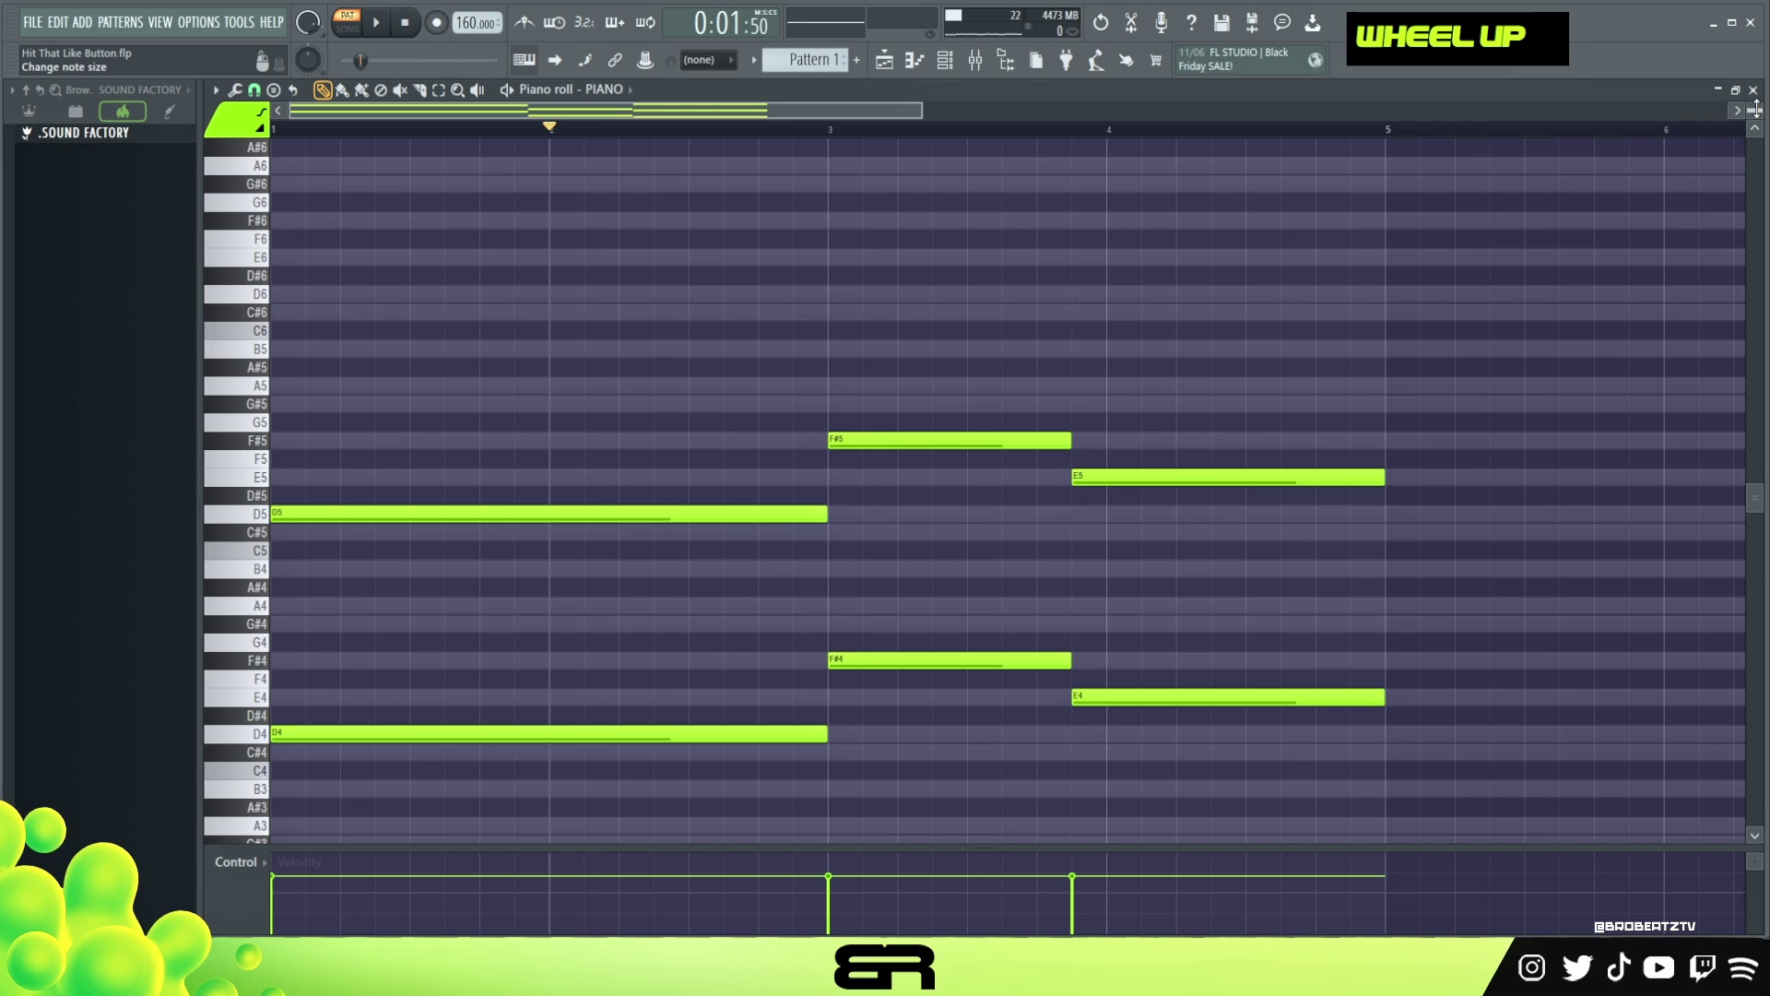
pyautogui.moveTo(1756, 109); pyautogui.dragTo(1756, 103)
pyautogui.scroll(2, 1014, 244)
pyautogui.moveTo(920, 115); pyautogui.dragTo(797, 114)
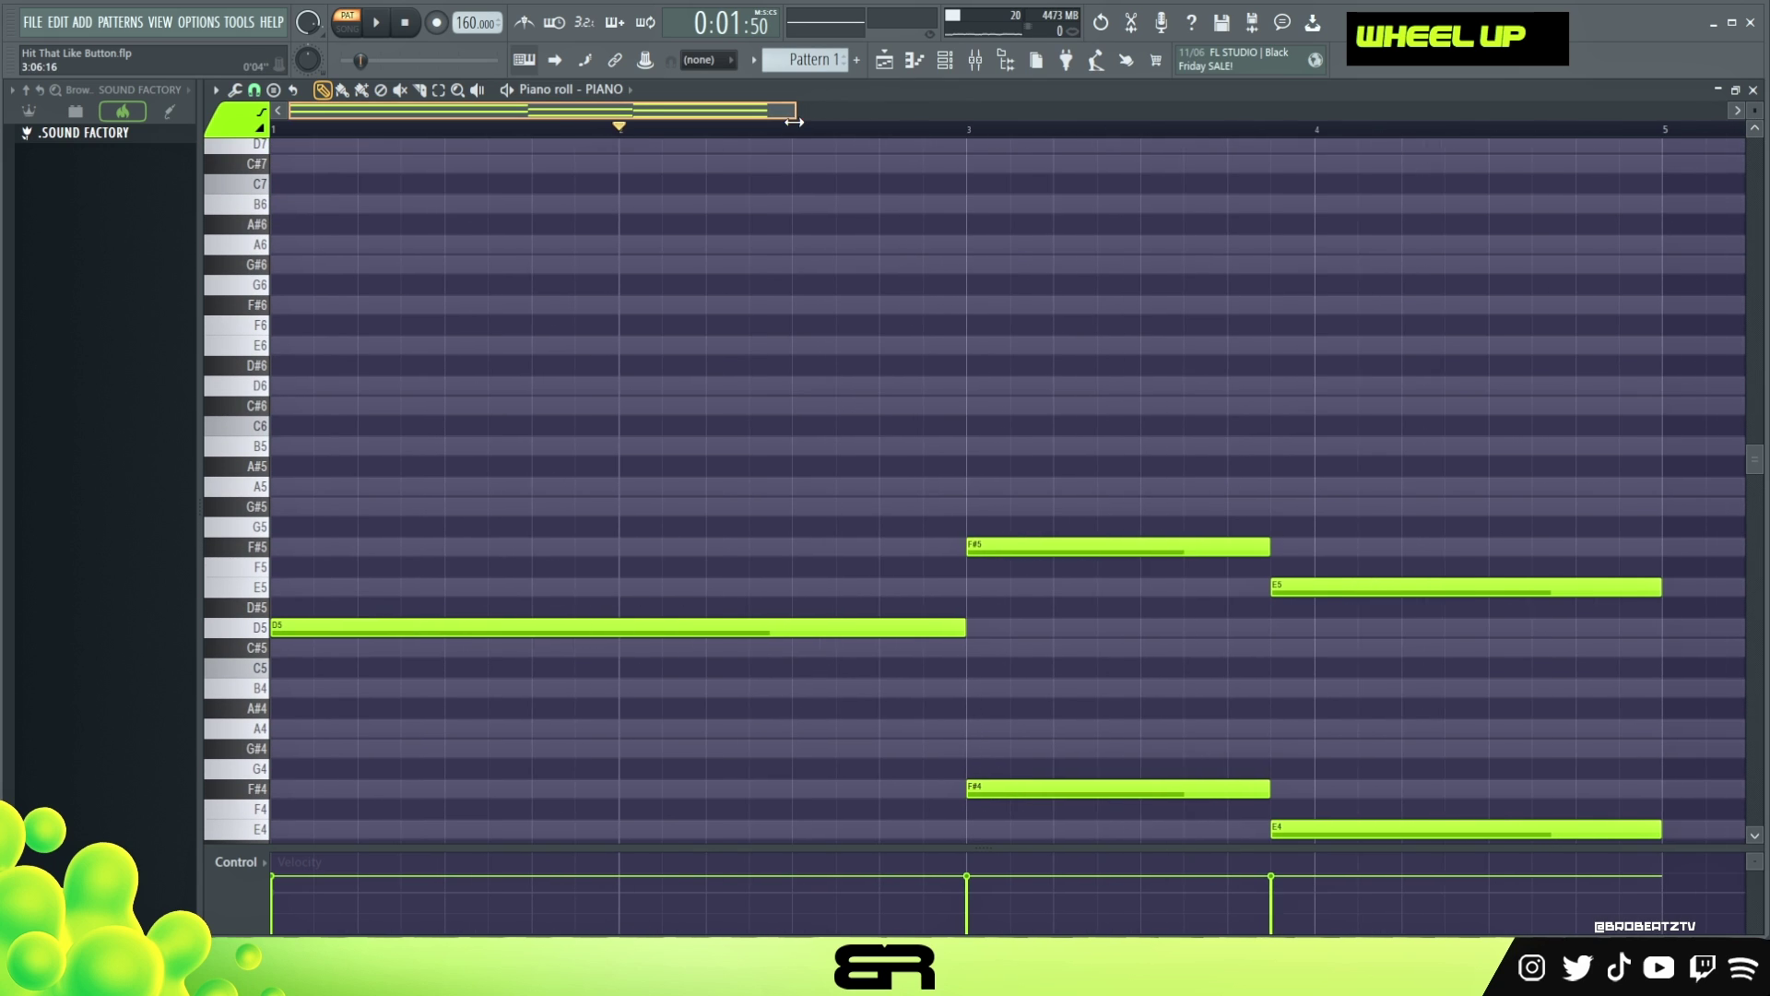
pyautogui.scroll(1, 444, 477)
pyautogui.keyDown('ctrl'); pyautogui.click(435, 683); pyautogui.keyUp('ctrl')
pyautogui.moveTo(337, 691); pyautogui.dragTo(307, 545)
pyautogui.rightClick(588, 709)
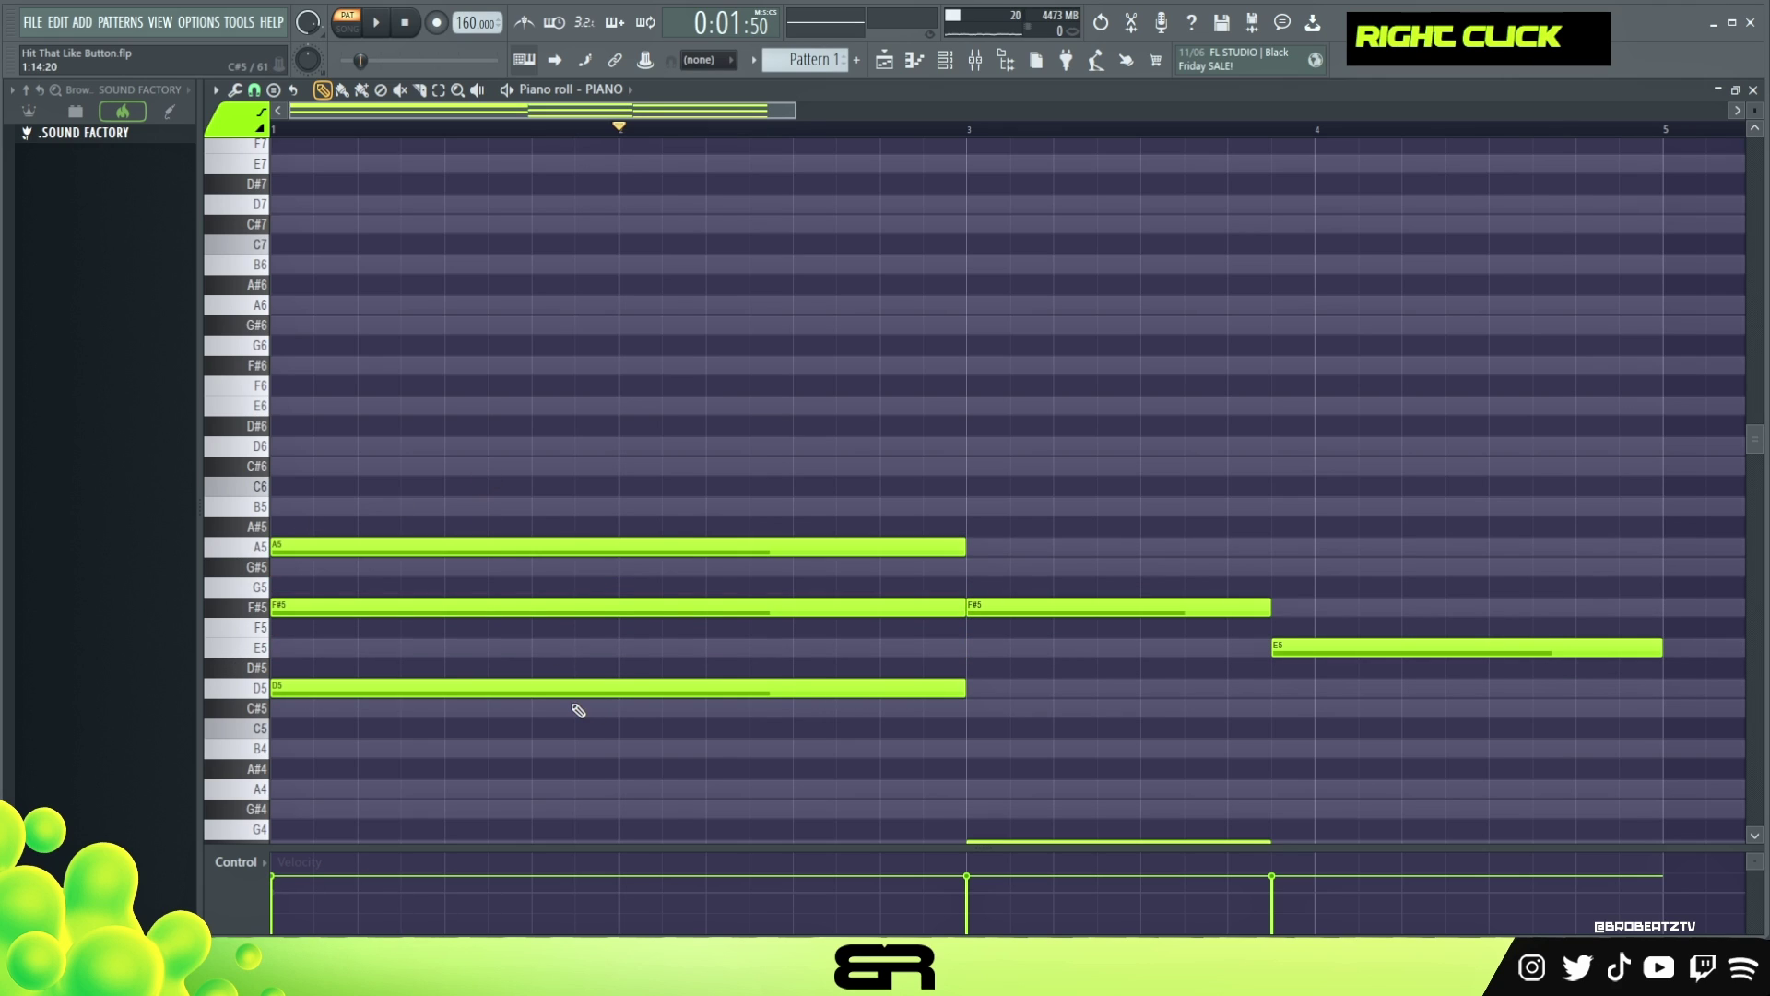
# - Try the F#5 note of the first chord one octave higher and bring it back down
pyautogui.rightClick(570, 607)
pyautogui.click(484, 608)
pyautogui.keyDown('ctrl'); pyautogui.click(378, 607); pyautogui.keyUp('ctrl')
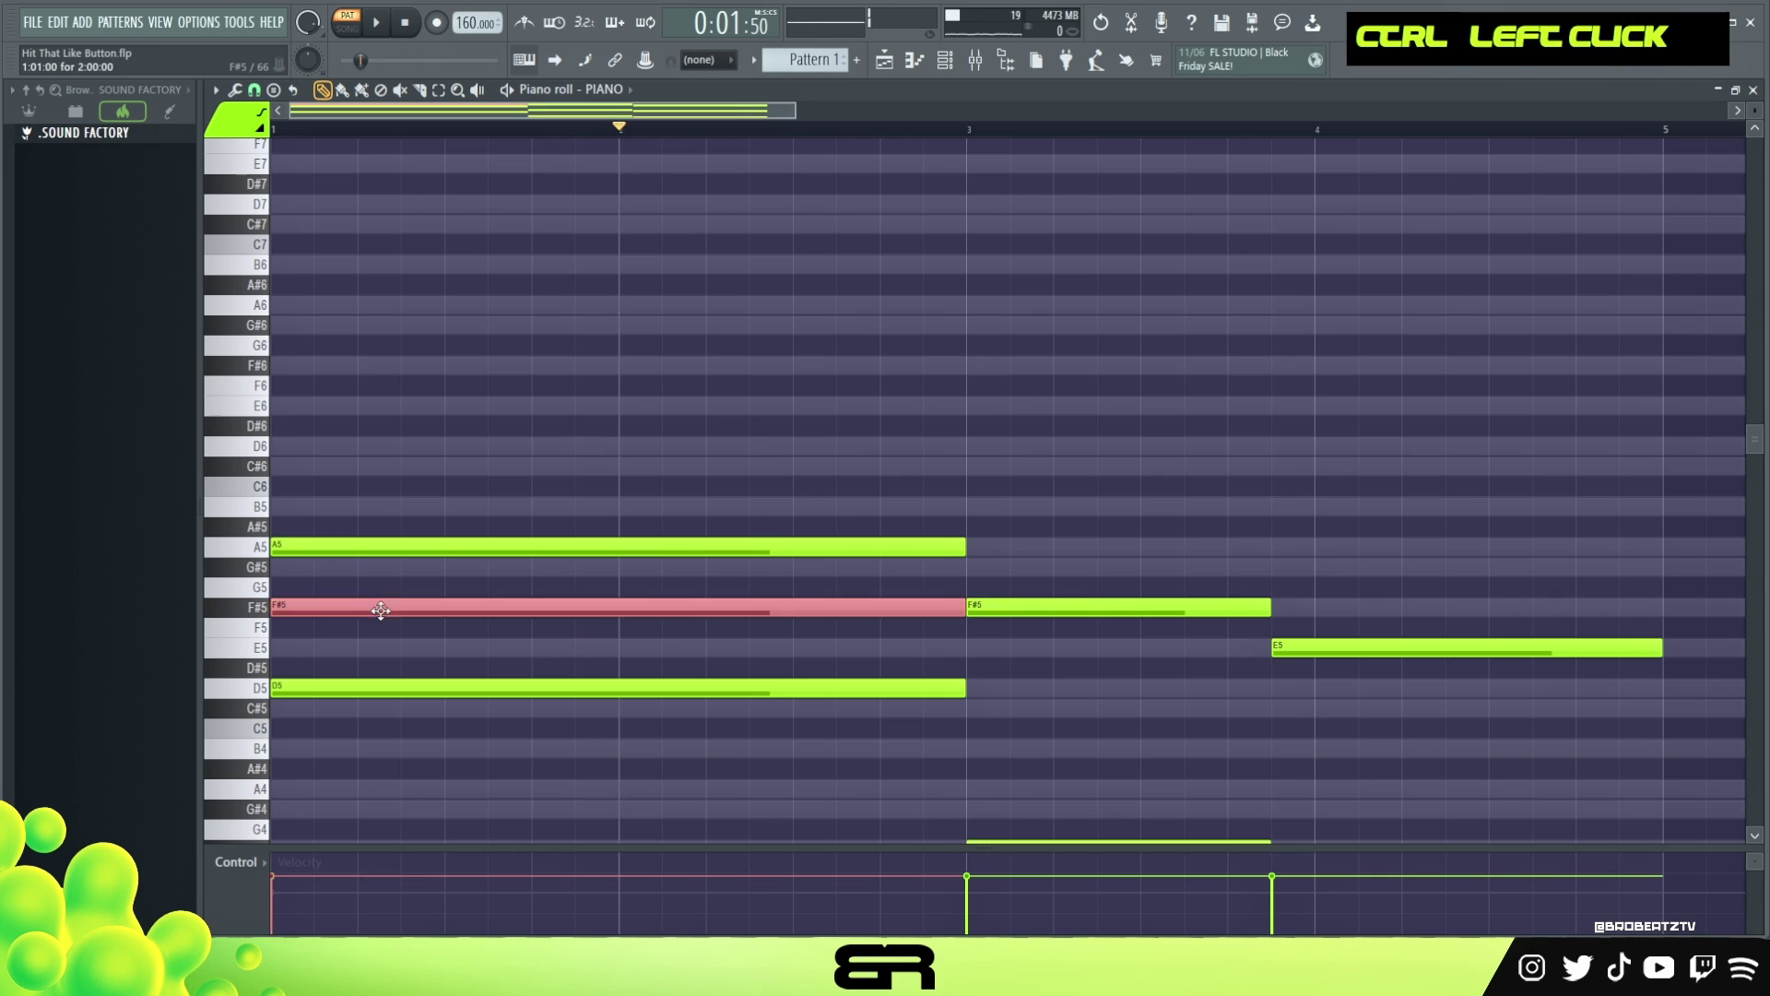
pyautogui.hotkey('ctrl', 'Up')
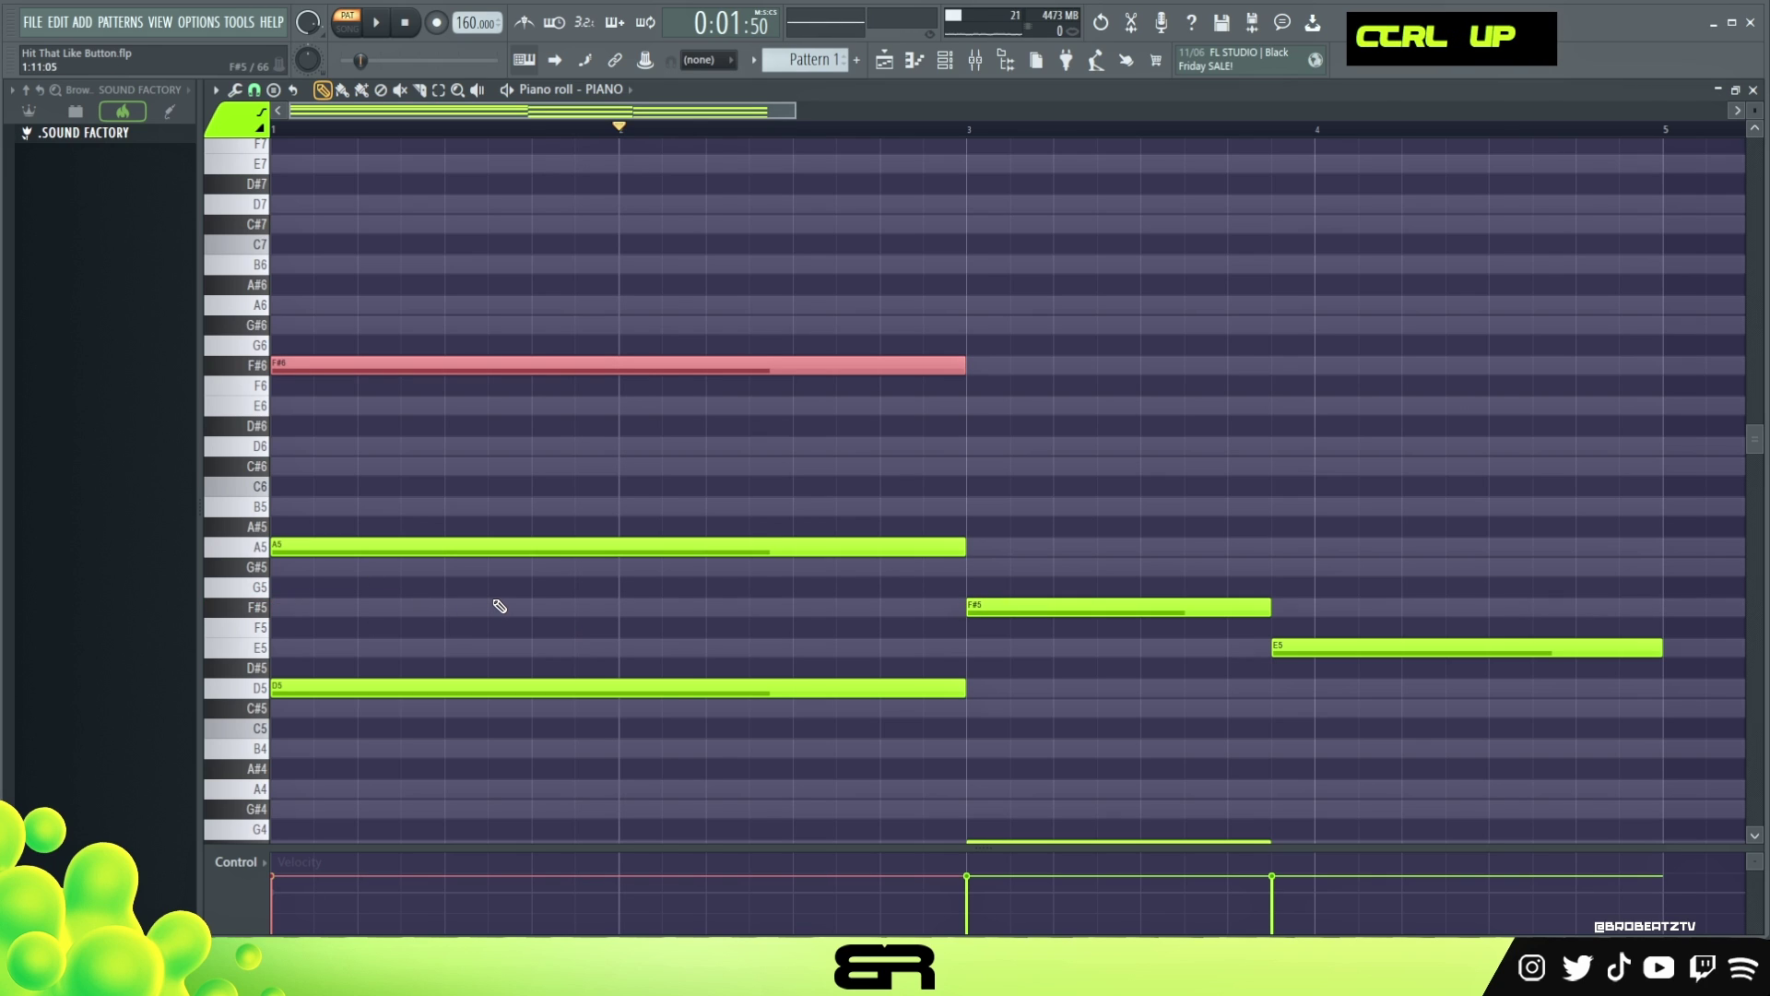
pyautogui.hotkey('ctrl', 'Down')
# - Delete F#5 from the first chord, keep D5, and add C#6 and E6 notes above A5
pyautogui.rightClick(498, 608)
pyautogui.rightClick(356, 684)
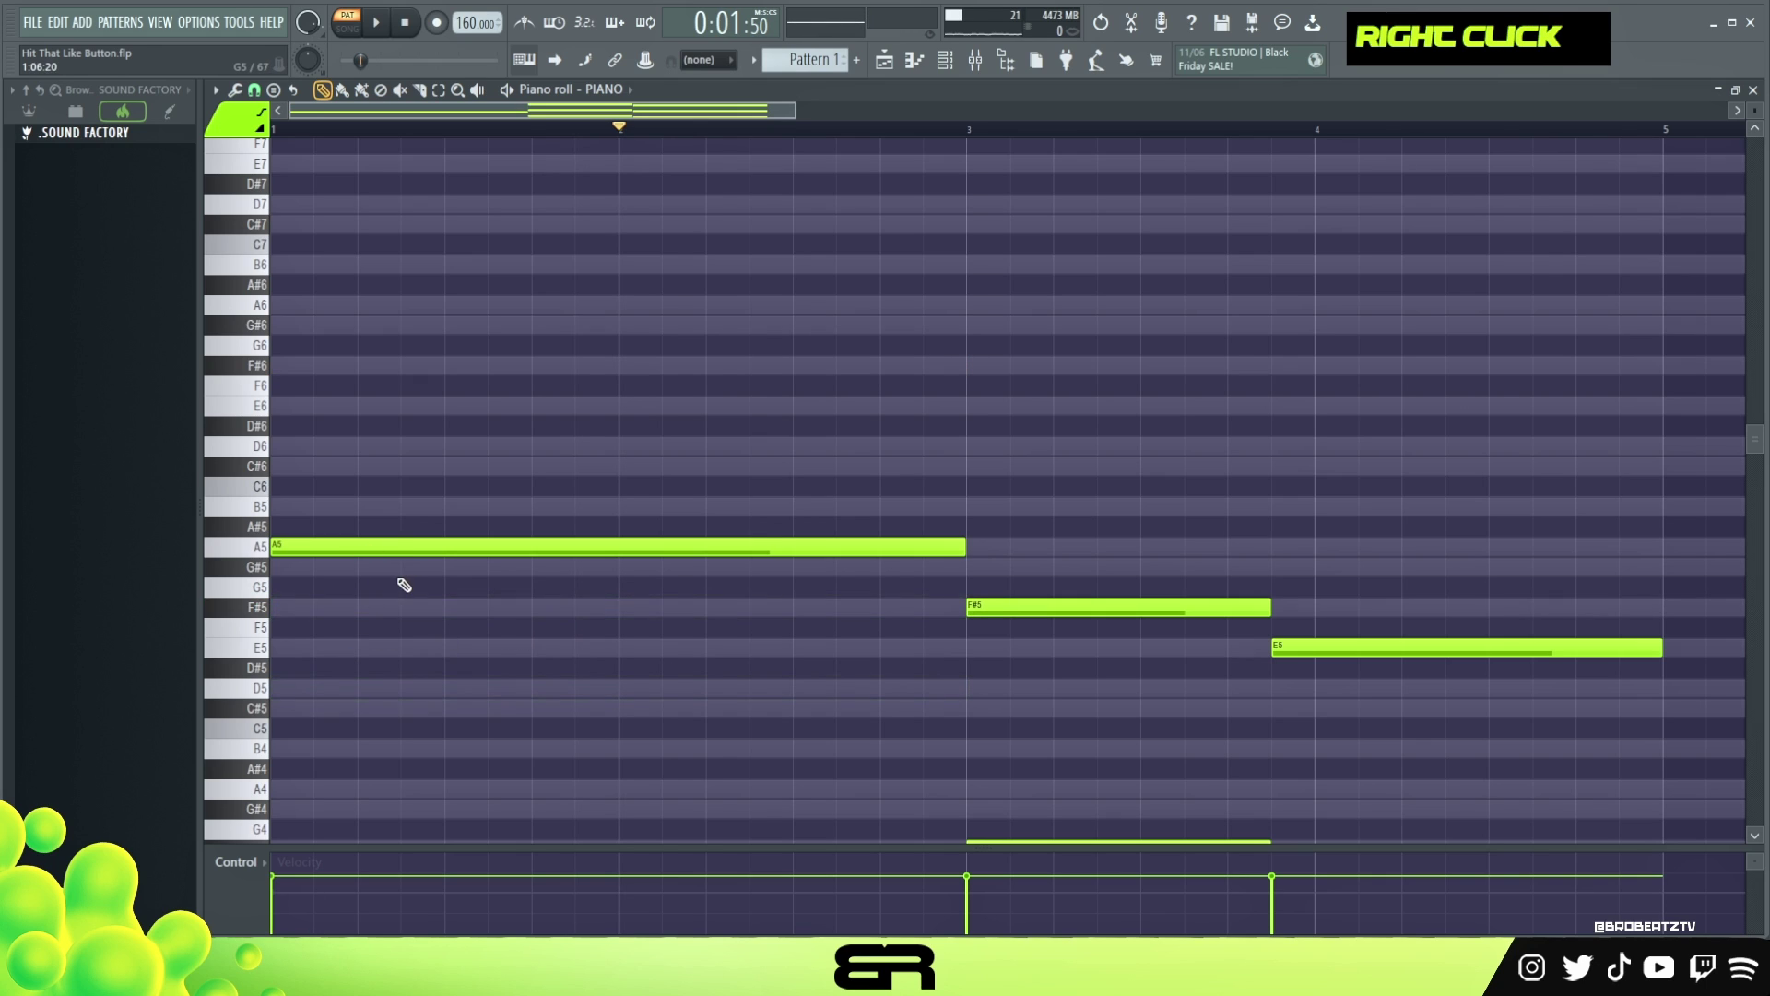
pyautogui.hotkey('ctrl', 'z')
pyautogui.keyDown('ctrl'); pyautogui.click(424, 546); pyautogui.keyUp('ctrl')
pyautogui.moveTo(330, 547); pyautogui.dragTo(306, 394)
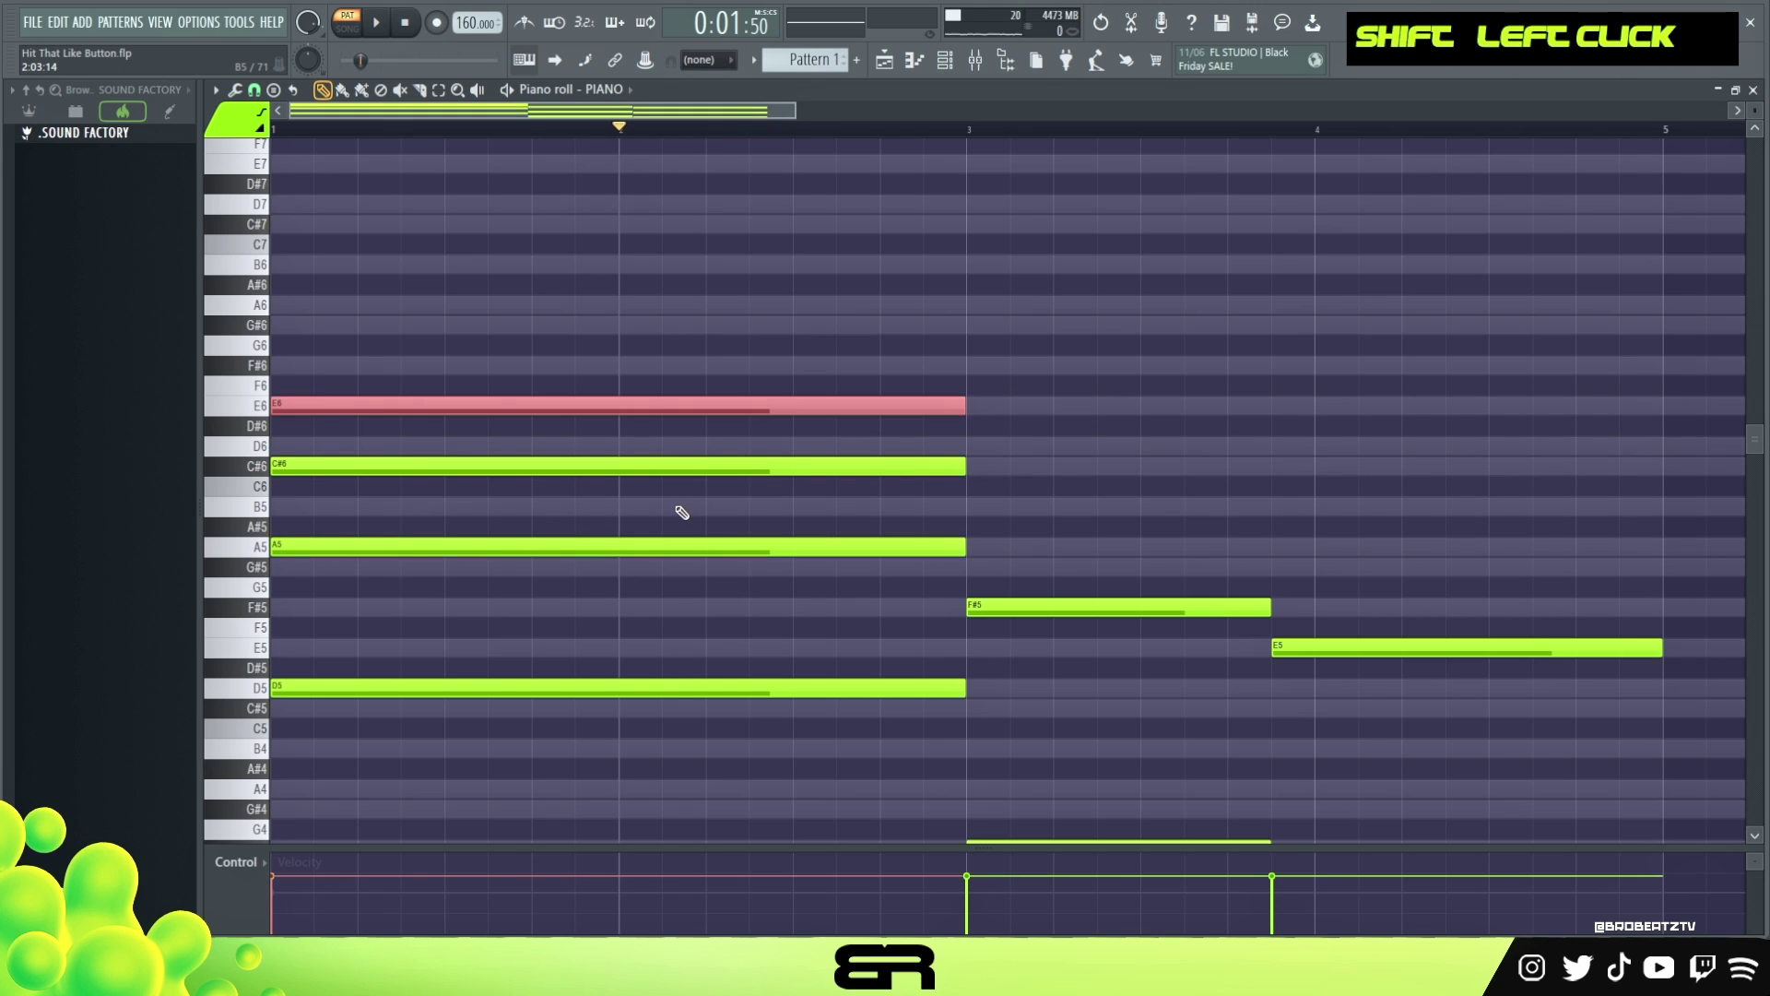
# - Play back the first chord, stack C#6, E6 and G#6 notes above the F#5 note starting at bar 3, and play the result
pyautogui.press('space')
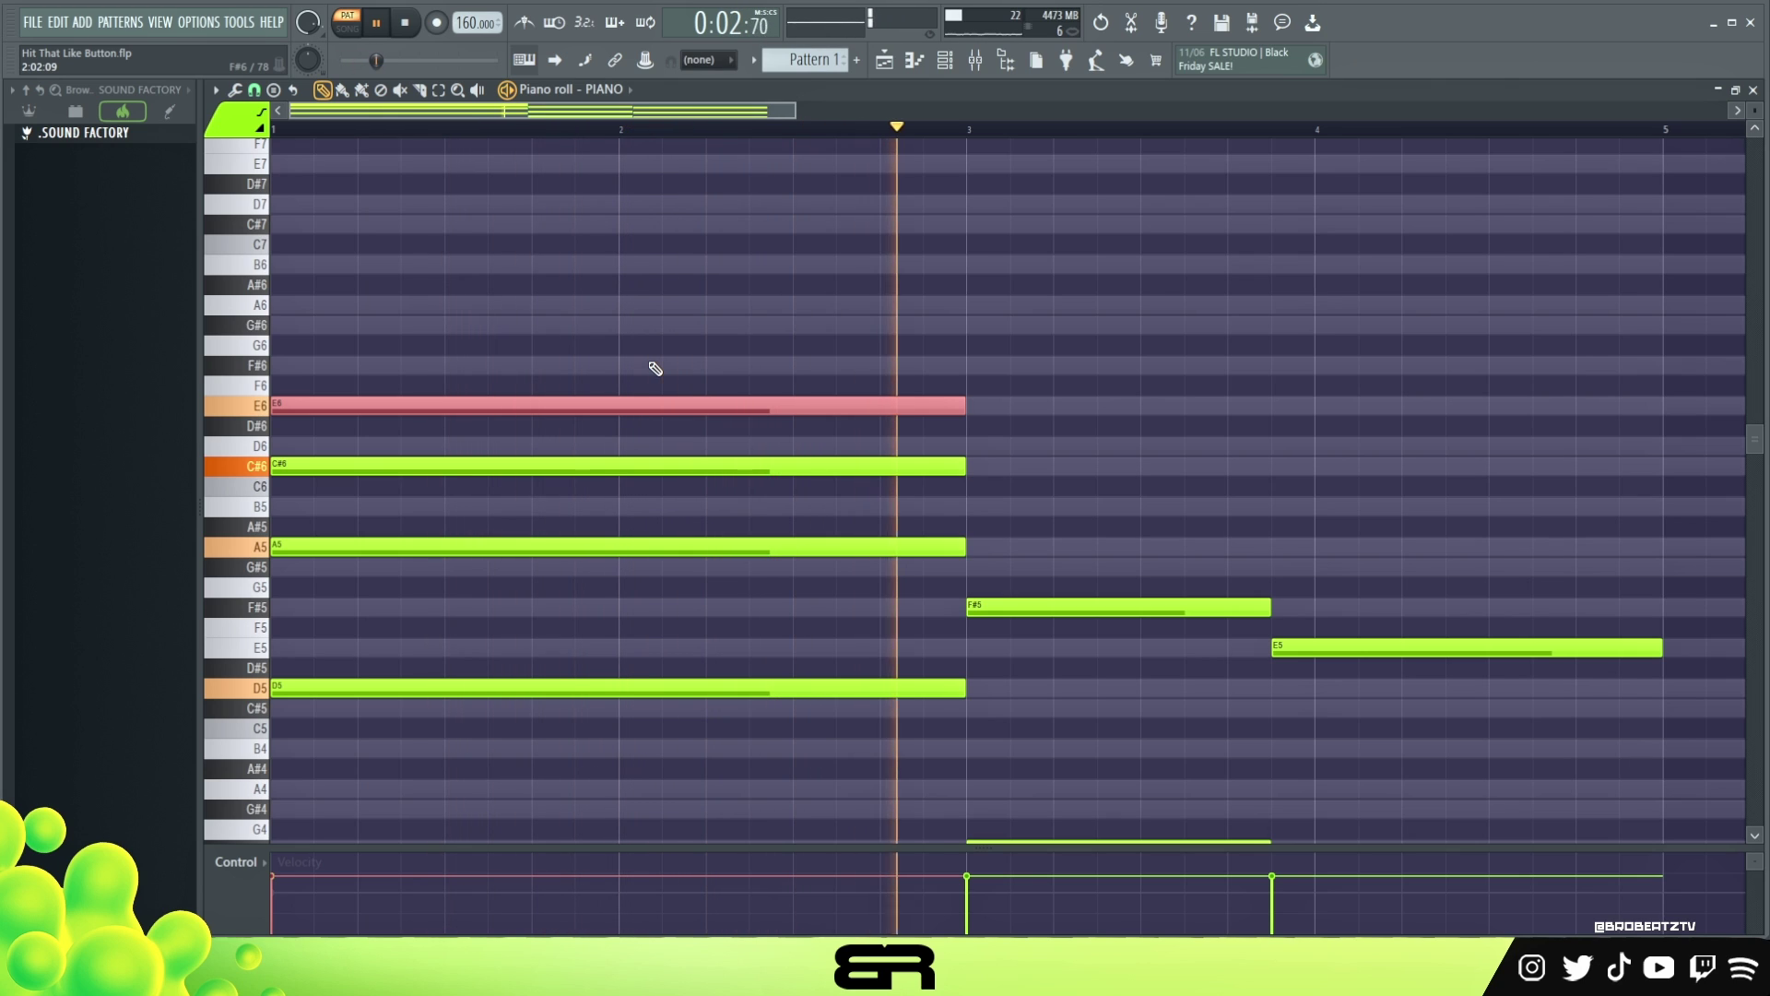
pyautogui.press('space')
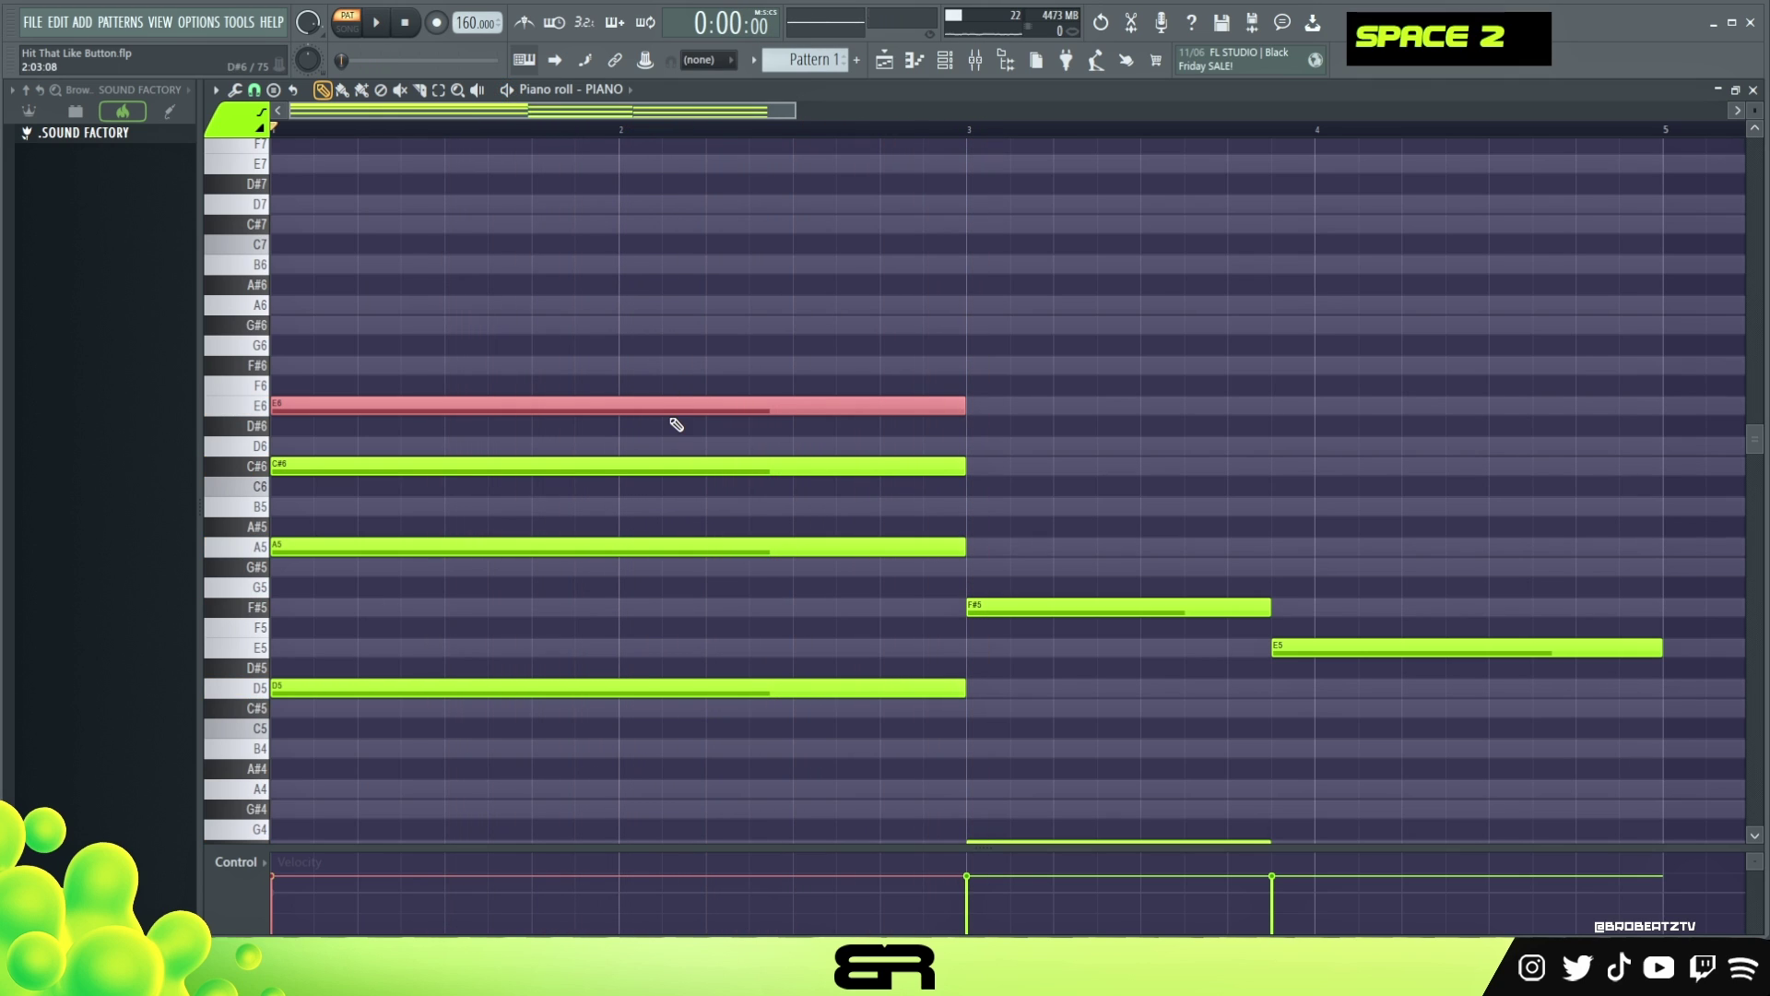
pyautogui.moveTo(466, 376); pyautogui.dragTo(351, 500)
pyautogui.moveTo(329, 466); pyautogui.dragTo(1226, 461)
pyautogui.keyDown('ctrl'); pyautogui.click(994, 401); pyautogui.keyUp('ctrl')
pyautogui.moveTo(1661, 467); pyautogui.dragTo(1358, 467)
pyautogui.press('space')
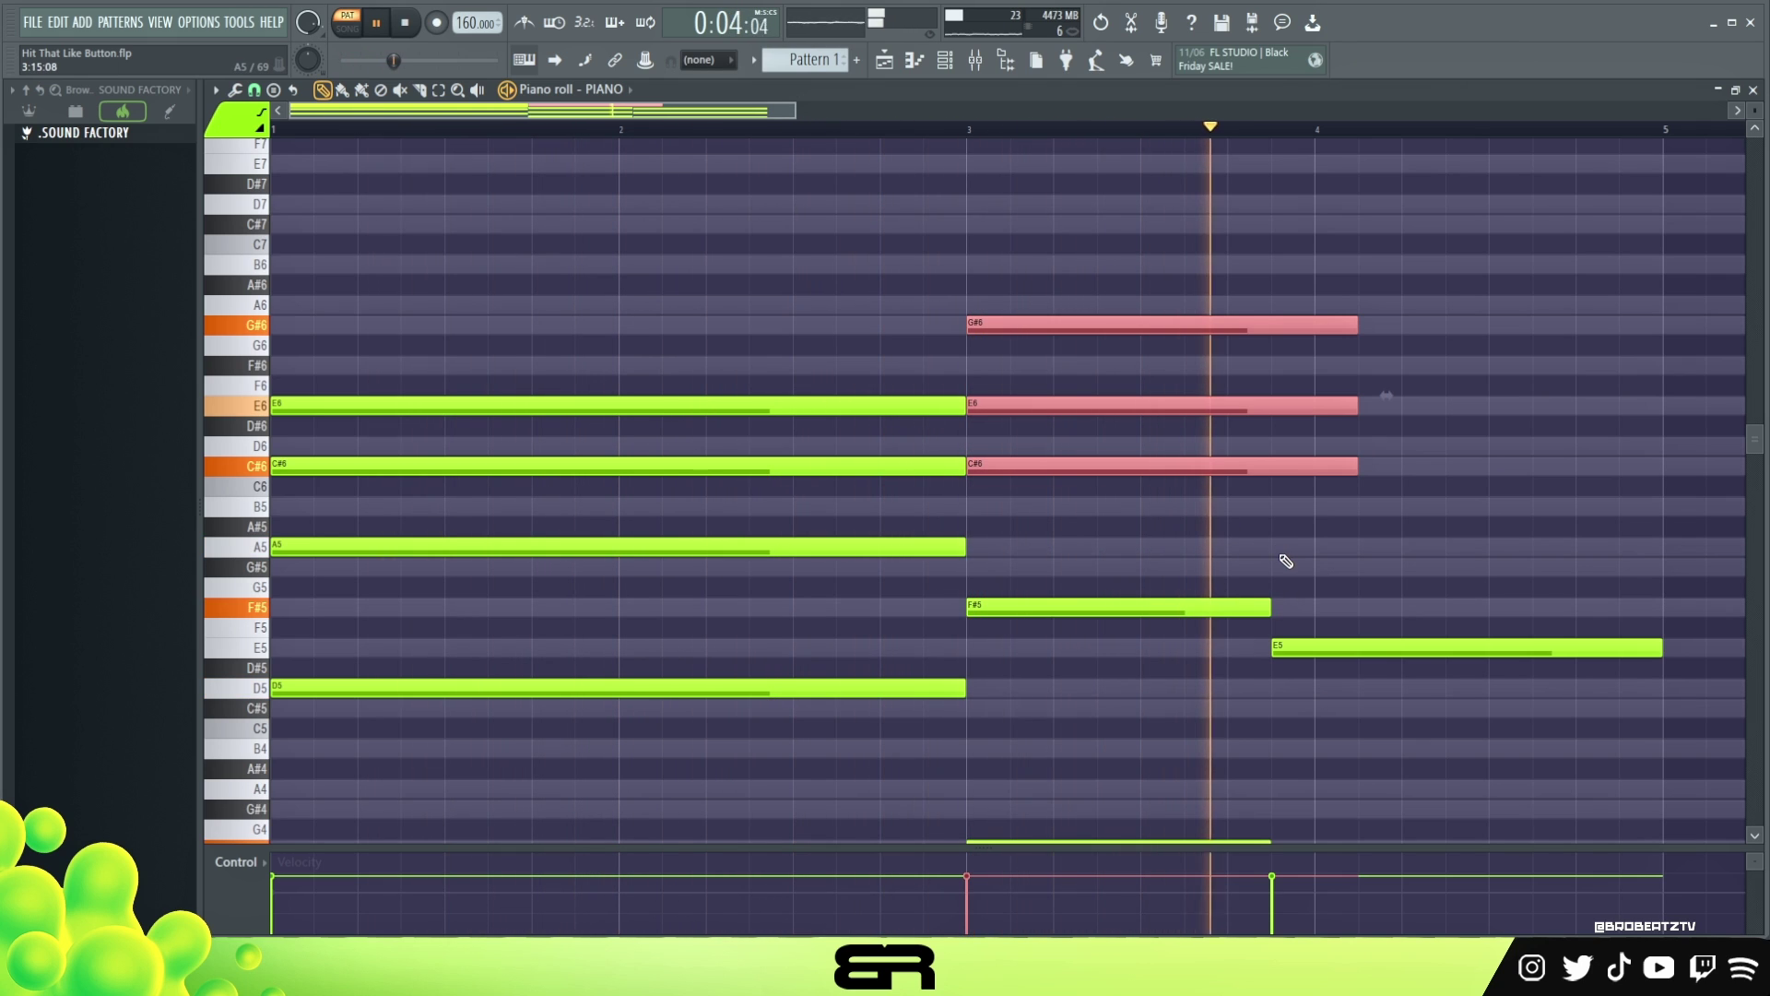
pyautogui.press('space')
# - Copy the first chord's A5 and C#6 notes into bar 4 and shorten them to fill only its second half
pyautogui.moveTo(673, 439); pyautogui.dragTo(582, 560)
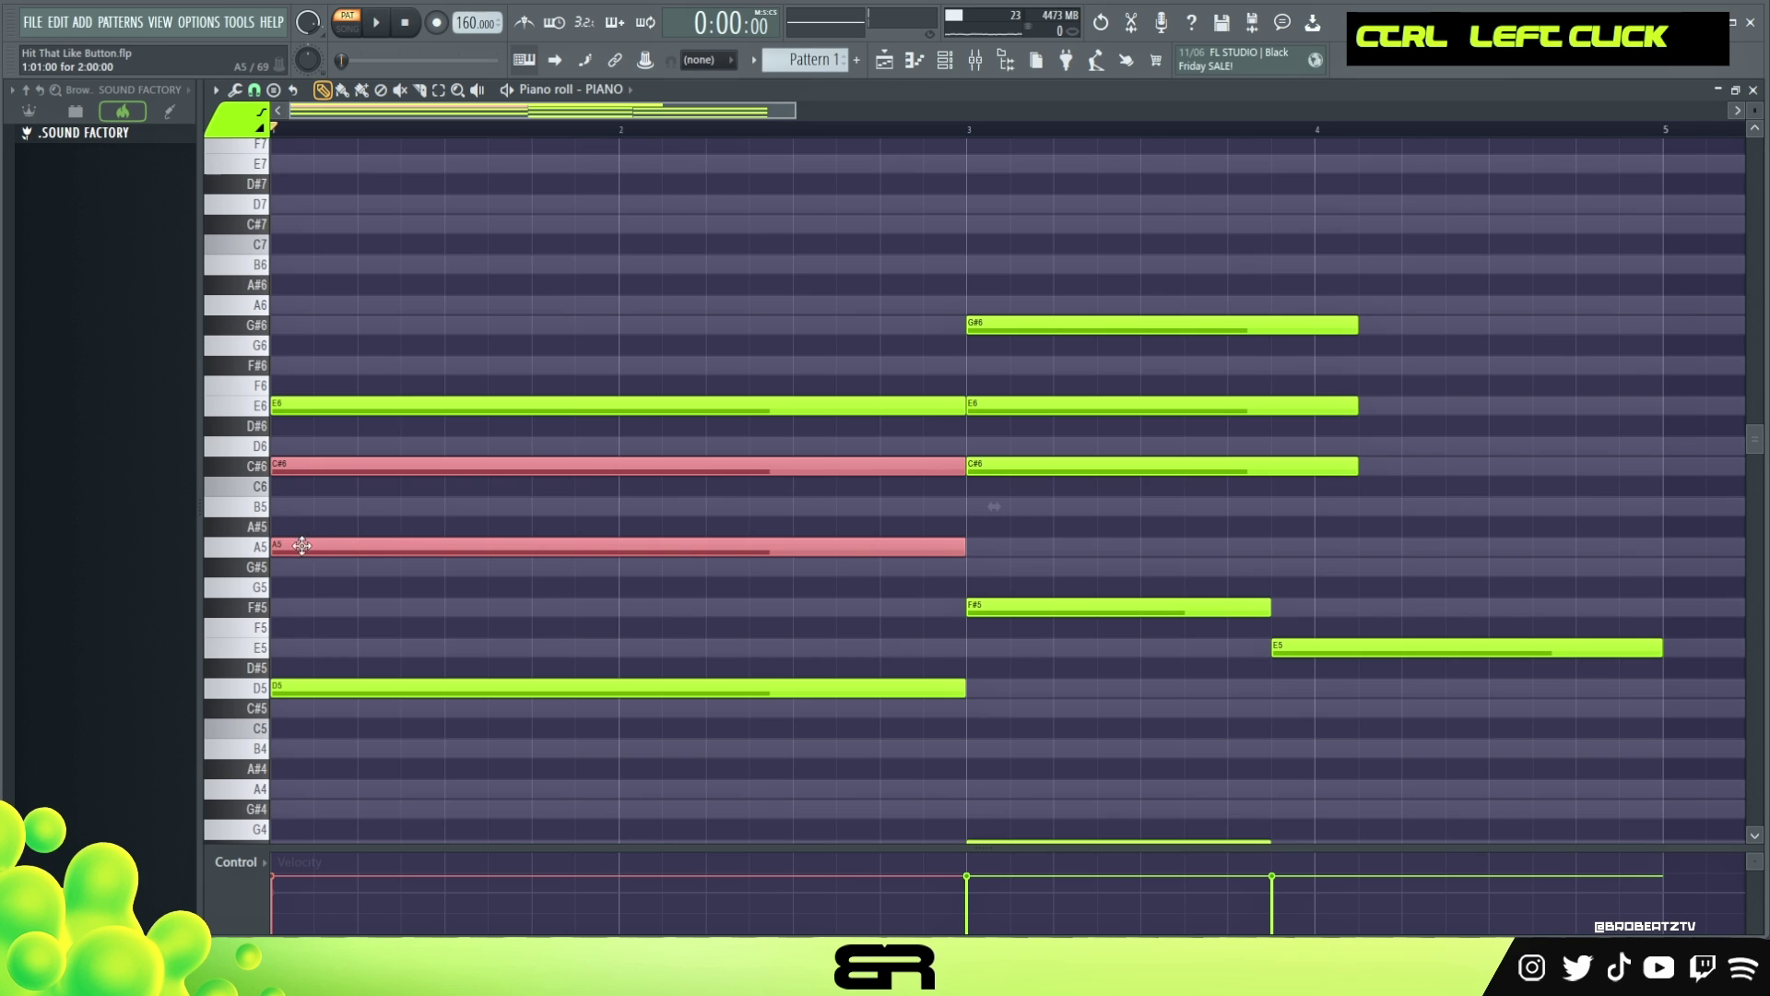
pyautogui.keyDown('shift'); pyautogui.moveTo(302, 546); pyautogui.dragTo(1307, 545); pyautogui.keyUp('shift')
pyautogui.keyDown('ctrl'); pyautogui.moveTo(507, 257); pyautogui.dragTo(664, 553); pyautogui.keyUp('ctrl')
pyautogui.keyDown('ctrl'); pyautogui.keyDown('shift'); pyautogui.moveTo(1086, 237); pyautogui.dragTo(1526, 599); pyautogui.keyUp('shift'); pyautogui.keyUp('ctrl')
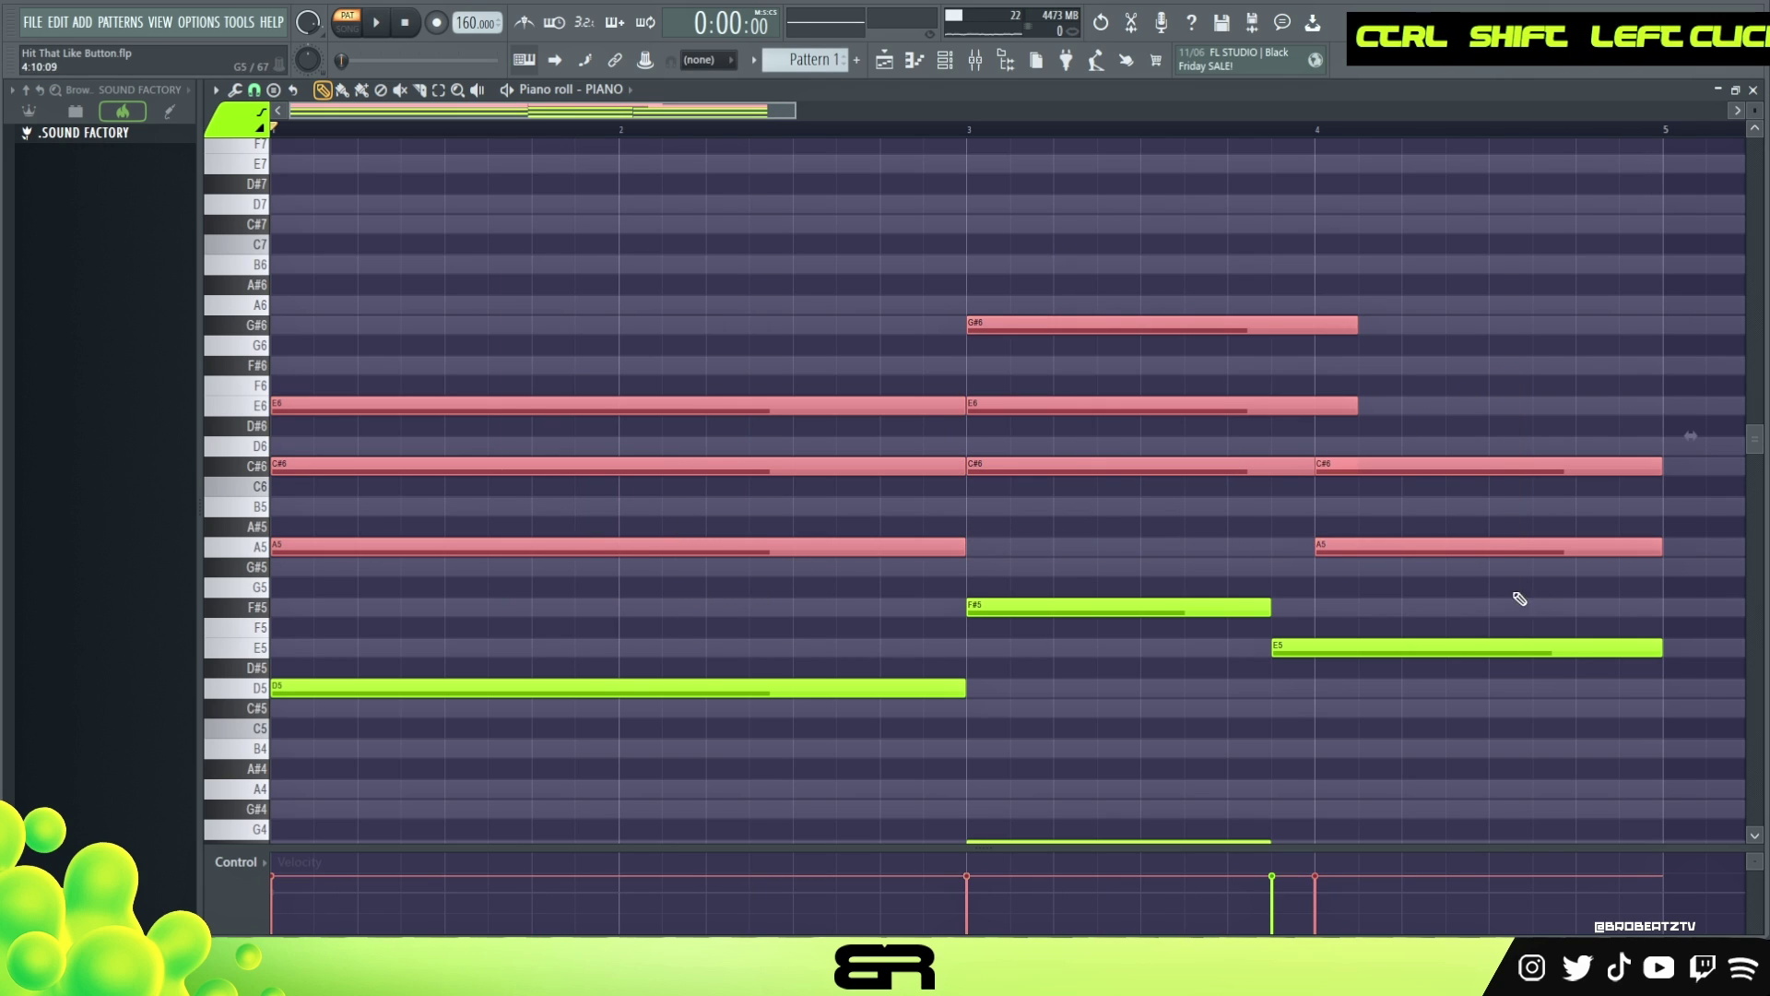
pyautogui.rightClick(1092, 538)
pyautogui.keyDown('ctrl'); pyautogui.moveTo(1386, 437); pyautogui.dragTo(1390, 569); pyautogui.keyUp('ctrl')
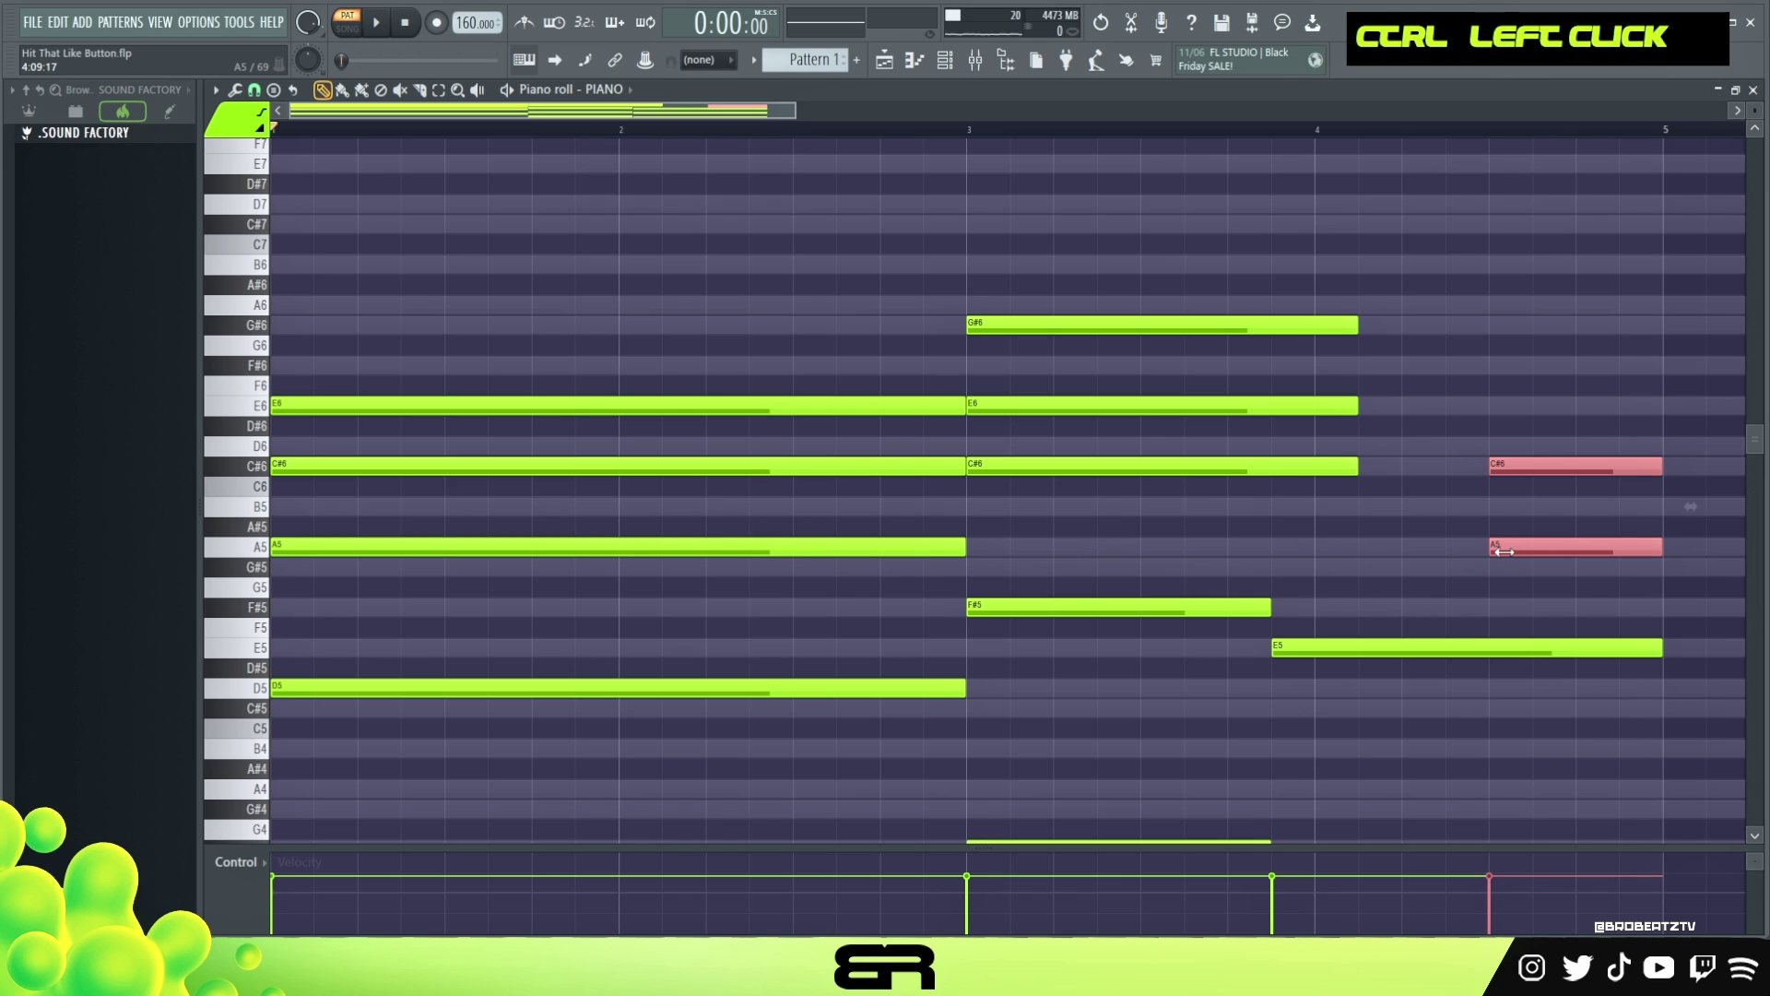
# - Shorten the second chord's C#6, E6 and G#6 notes to end with its F#5 note, and play the progression
pyautogui.keyDown('ctrl'); pyautogui.moveTo(1342, 275); pyautogui.dragTo(1250, 495); pyautogui.keyUp('ctrl')
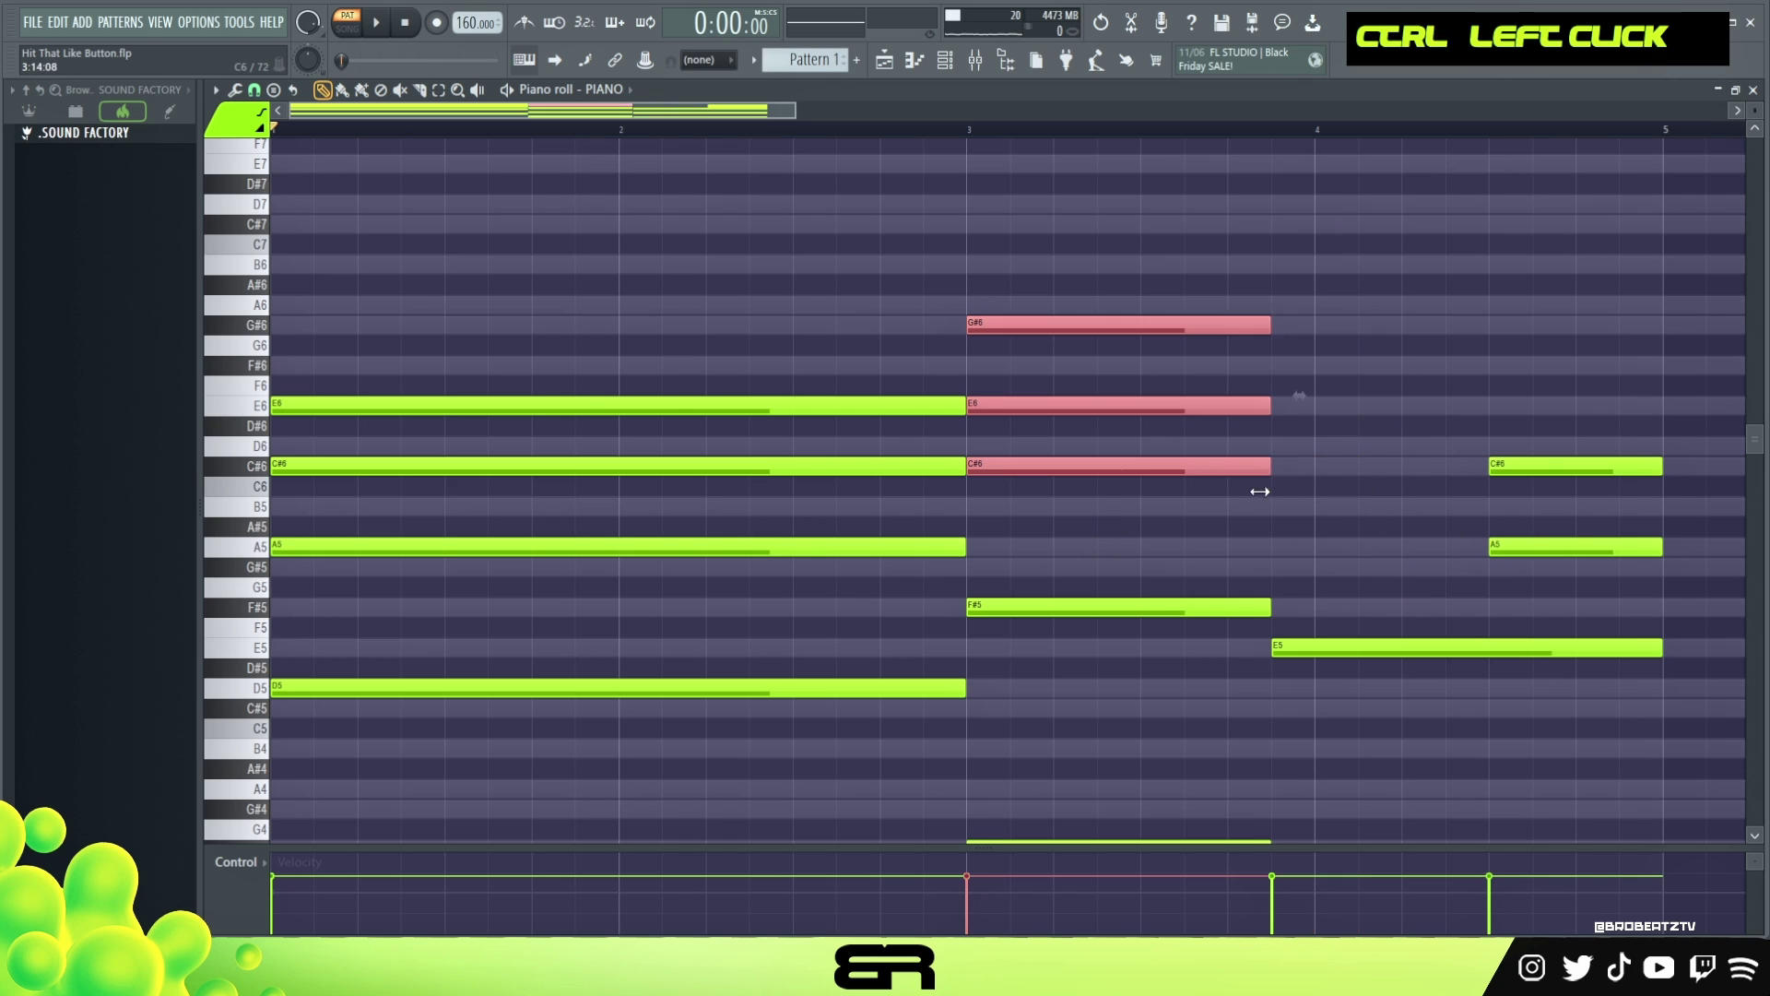
pyautogui.rightClick(1335, 513)
pyautogui.press('space')
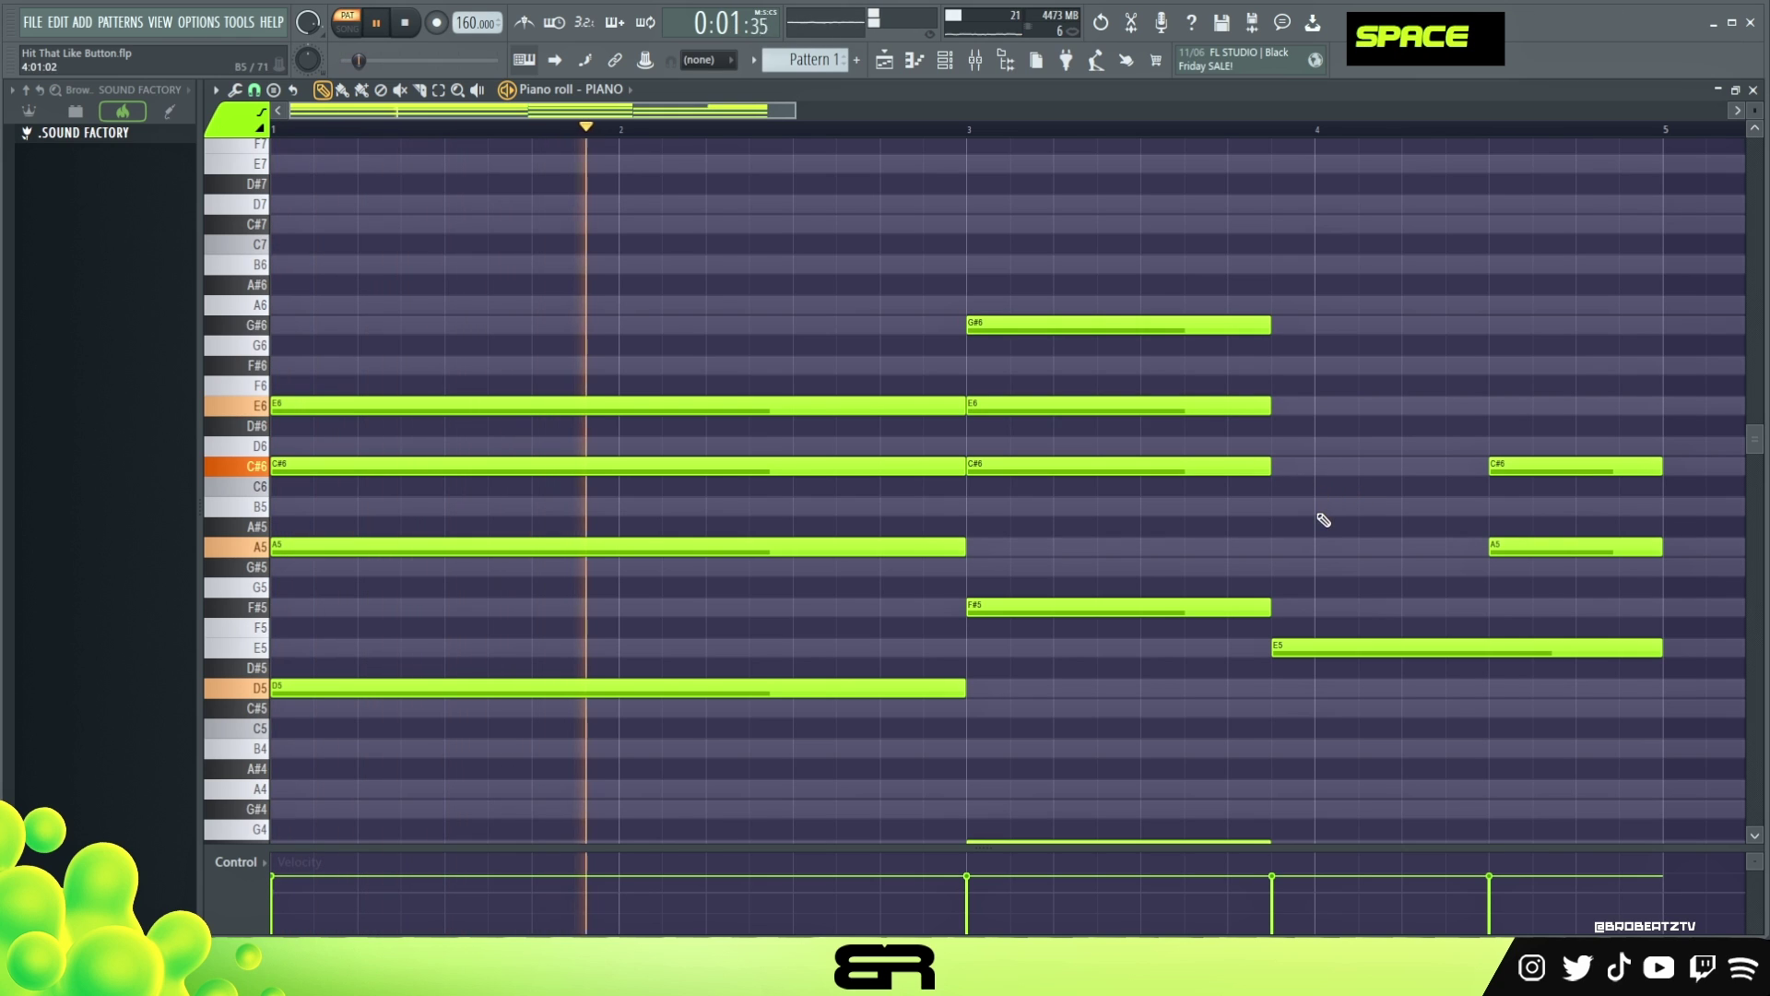
pyautogui.scroll(-1, 1289, 563)
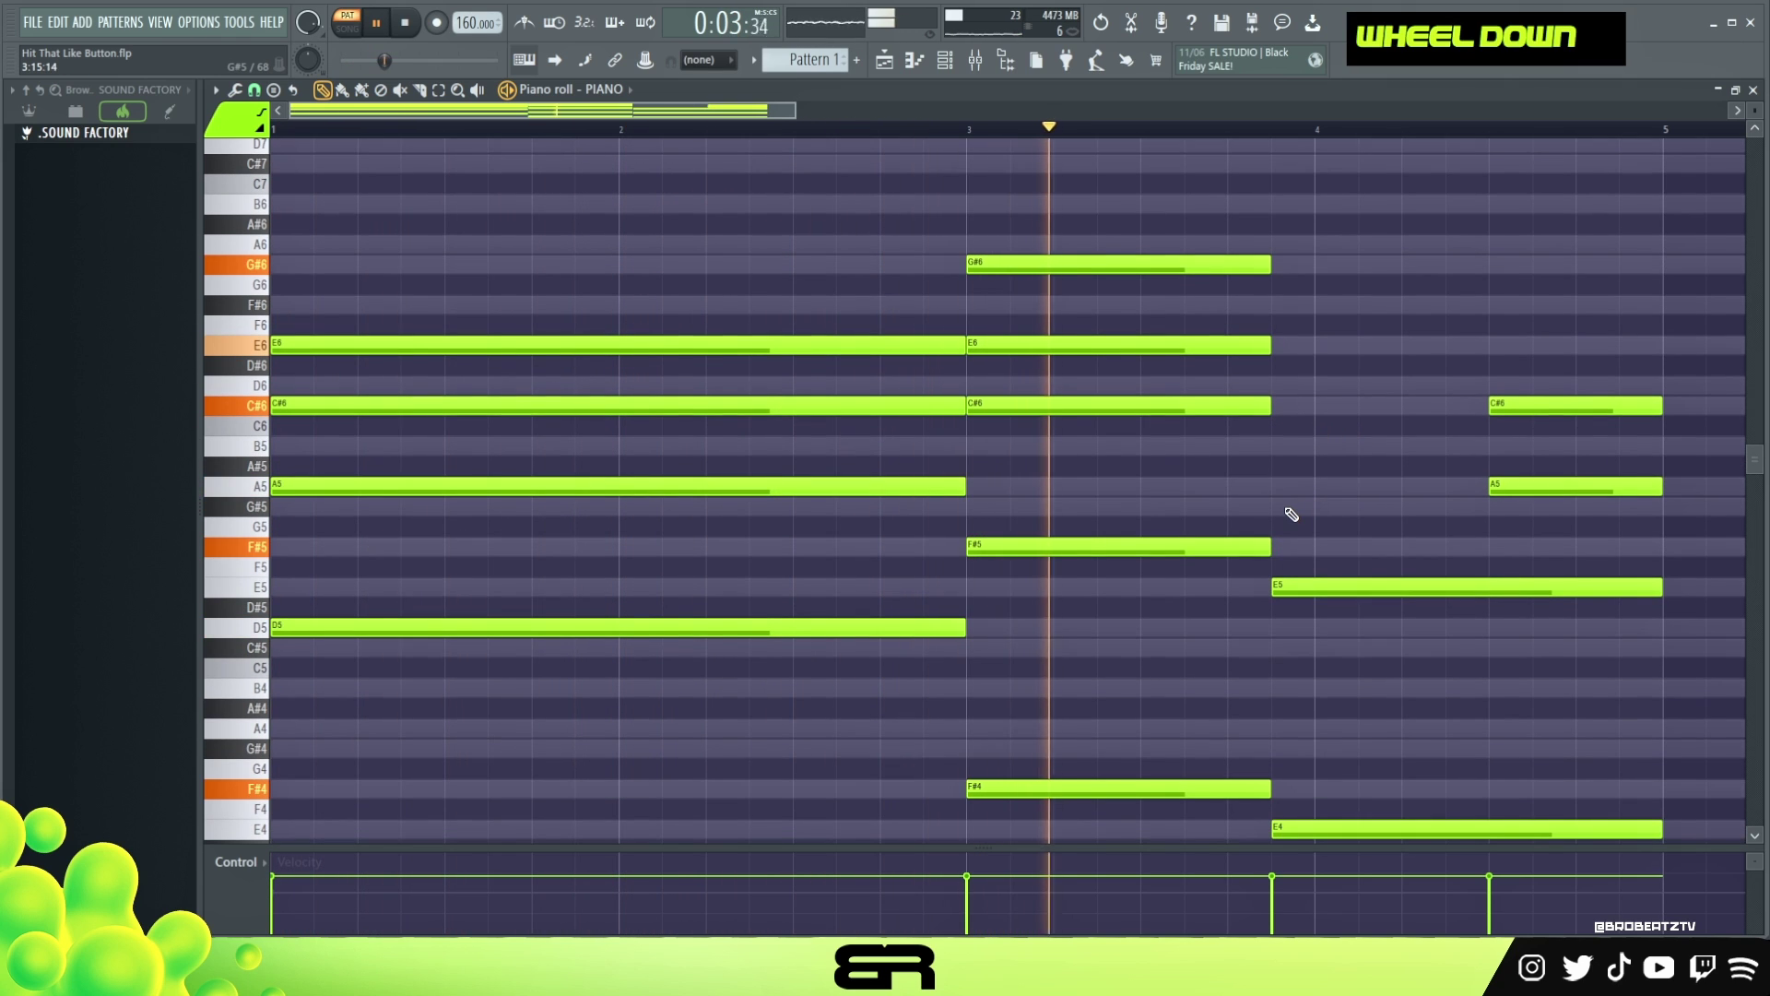
pyautogui.press('space')
# - Duplicate the A5 and C#6 pair to the start of the E5 note and listen to the transition
pyautogui.moveTo(1506, 377); pyautogui.dragTo(1311, 493)
pyautogui.press('space')
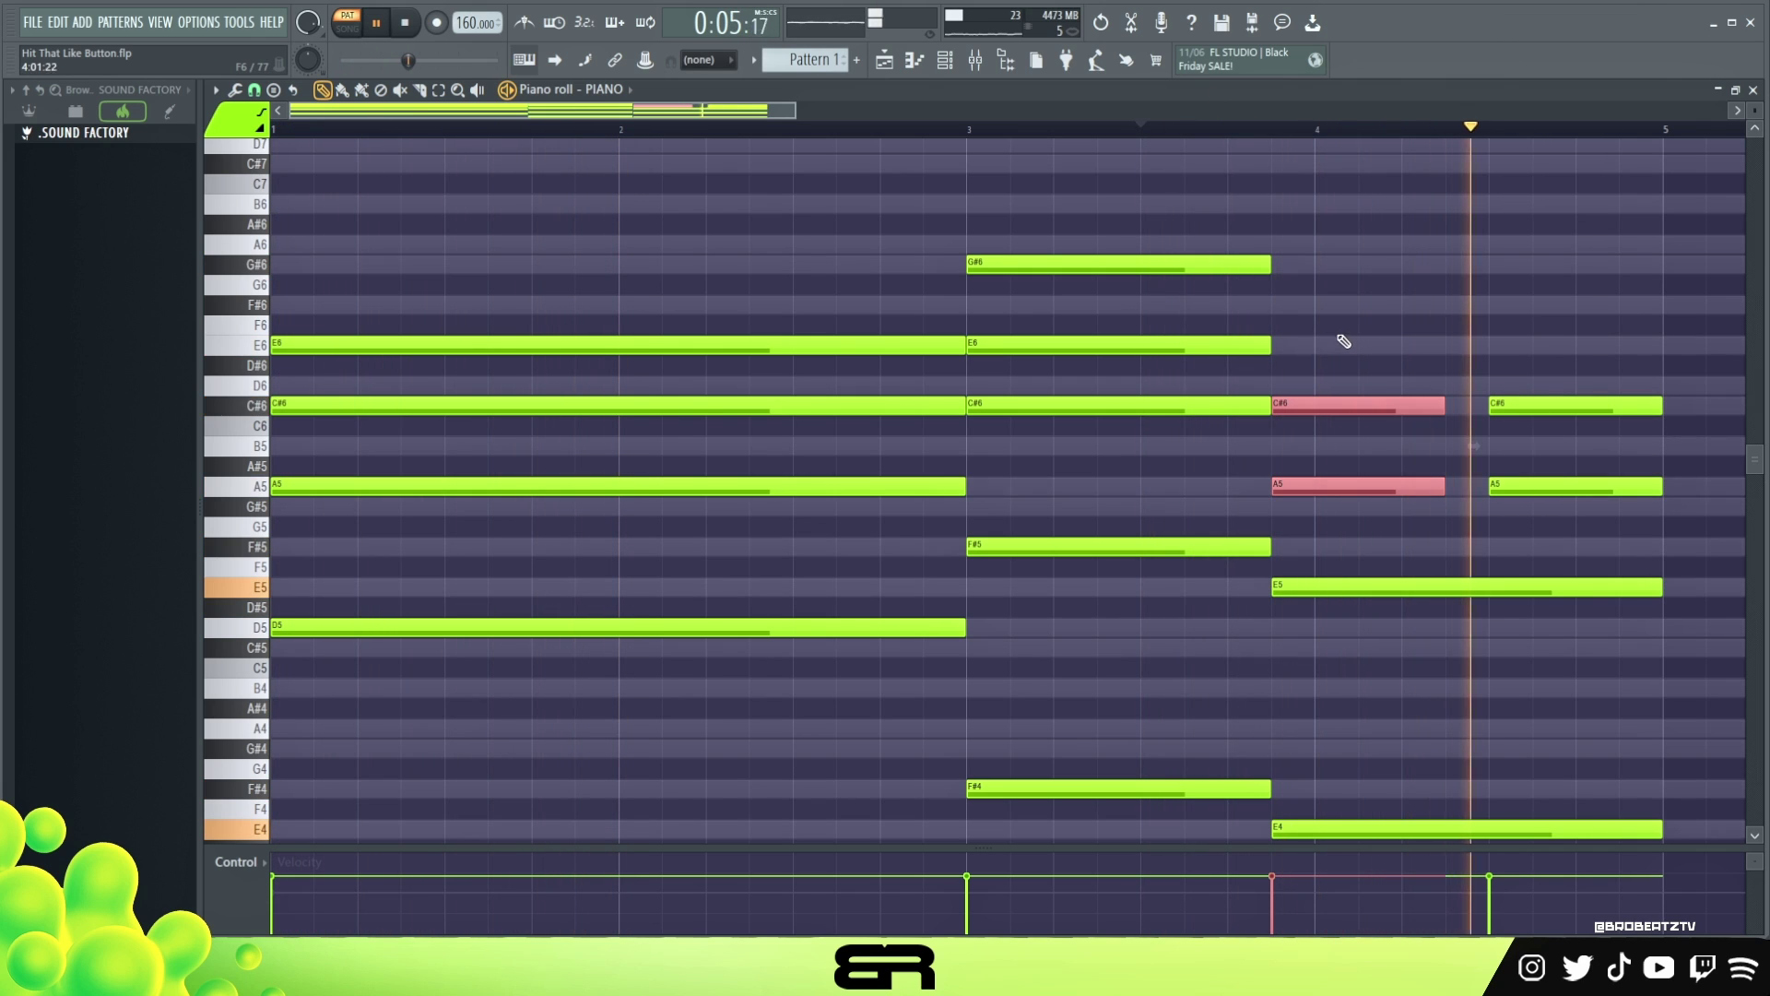
pyautogui.press('space')
pyautogui.press('space')
pyautogui.rightClick(1521, 433)
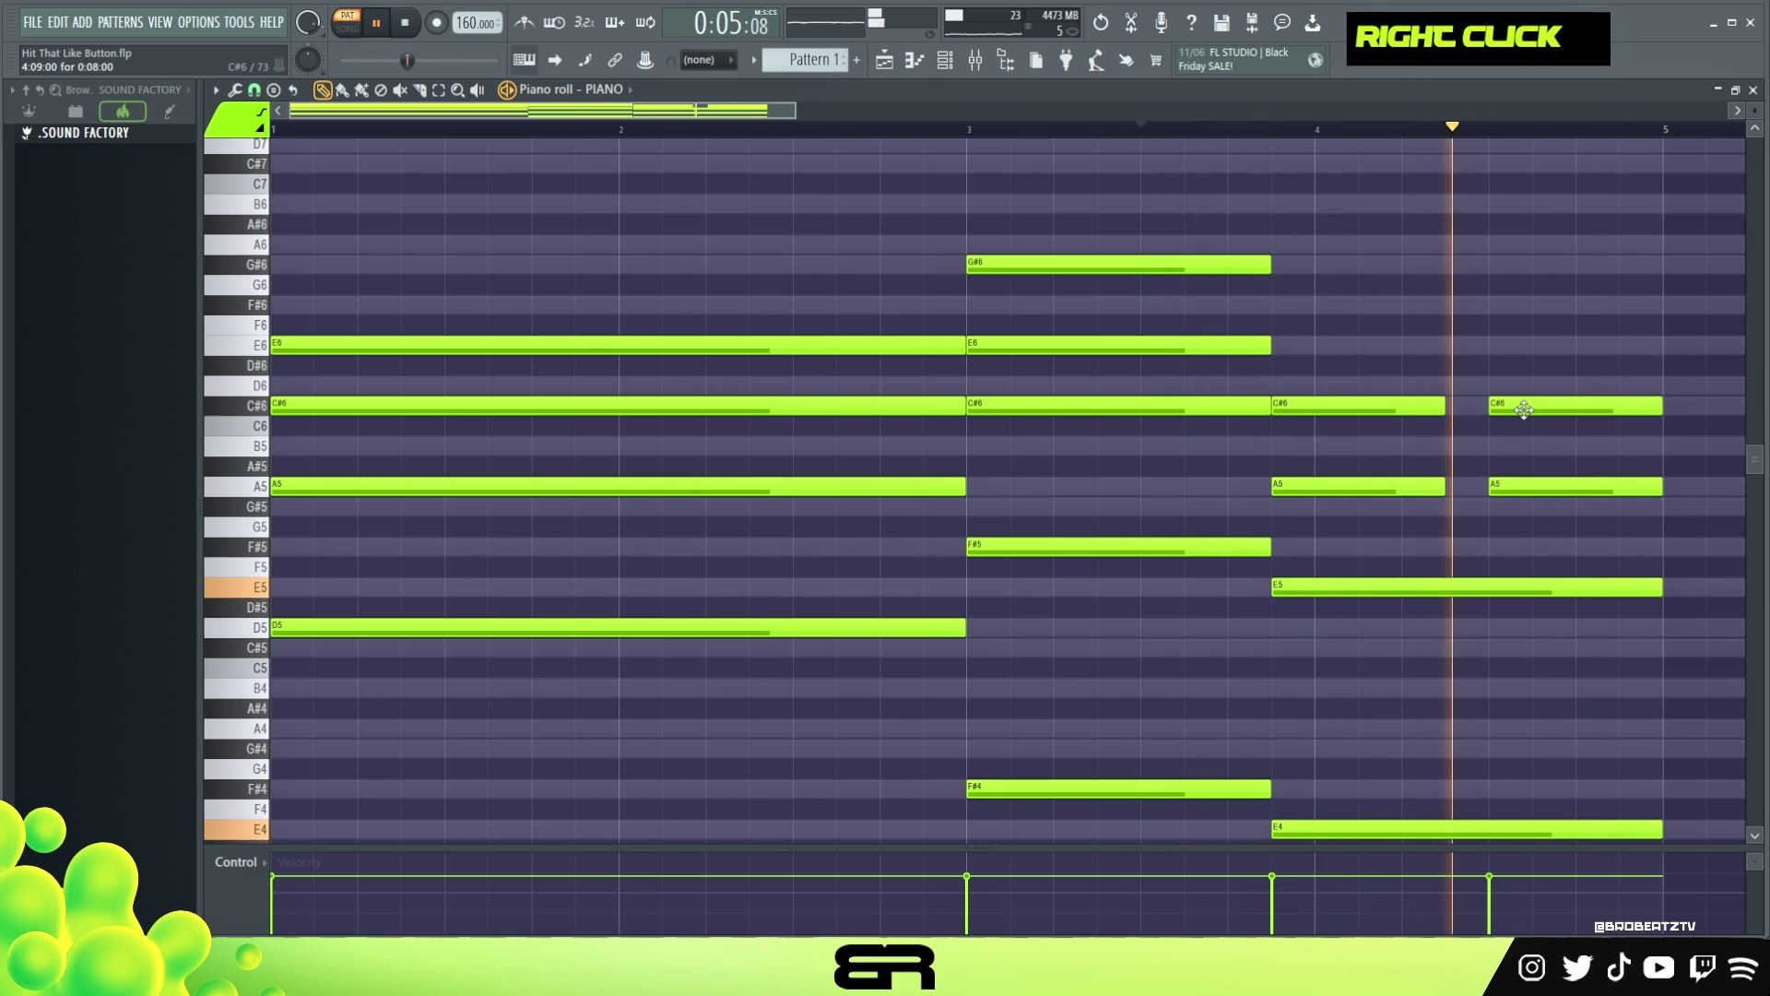
pyautogui.press('space')
pyautogui.press('space')
# - Lower the C#6 at the start of the E5 note to B5 and play back the change
pyautogui.moveTo(1527, 406)
pyautogui.mouseDown()
pyautogui.moveTo(1530, 387)
pyautogui.moveTo(1526, 406)
pyautogui.mouseUp()
pyautogui.press('space')
pyautogui.moveTo(1394, 405); pyautogui.dragTo(1395, 447)
pyautogui.press('space')
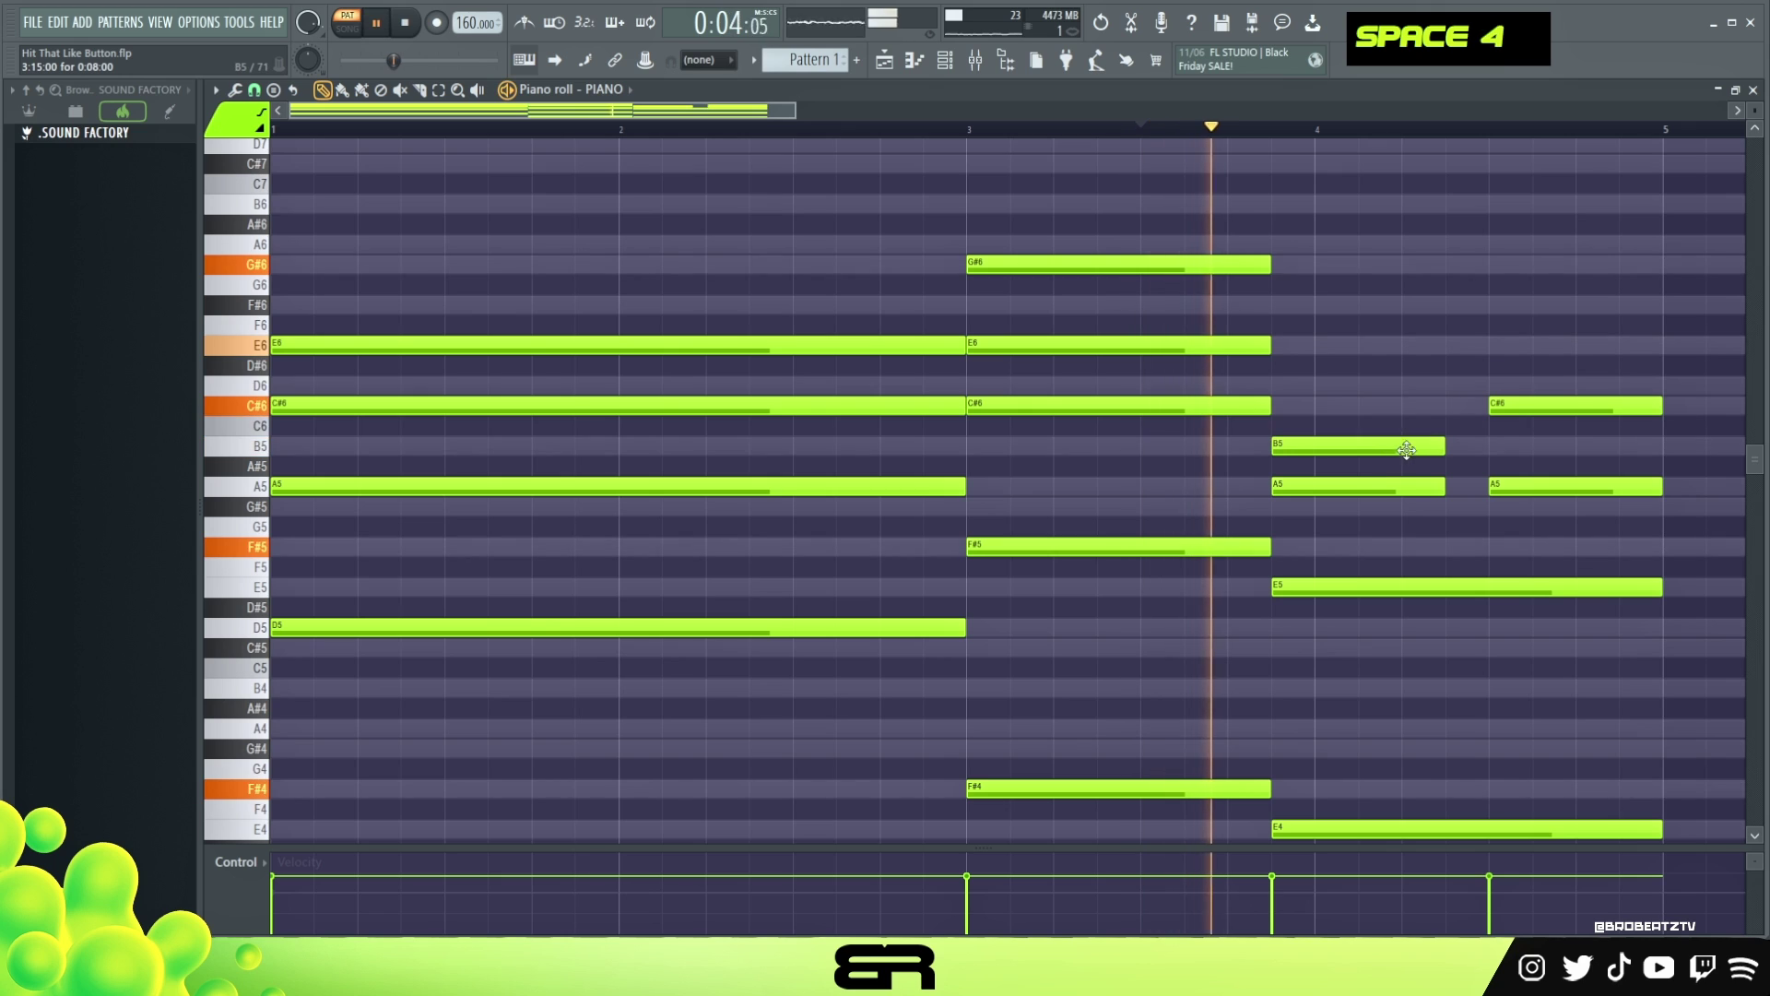
pyautogui.press('space')
pyautogui.press('space')
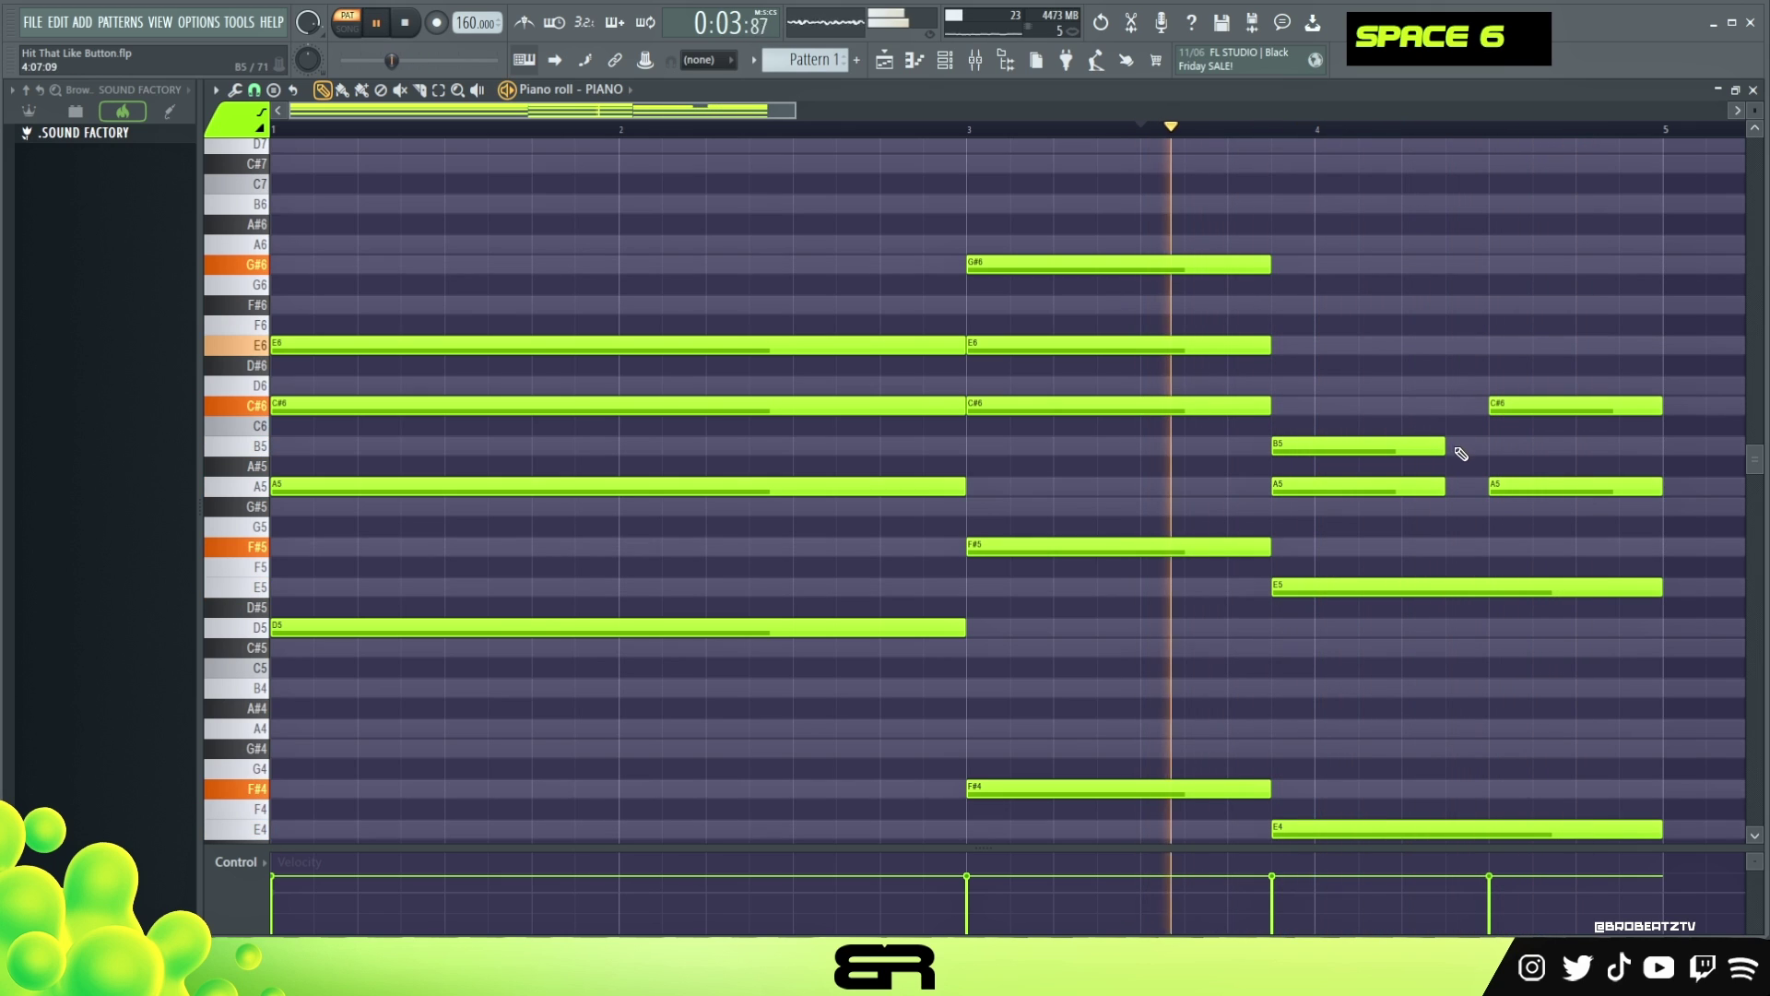
pyautogui.press('space')
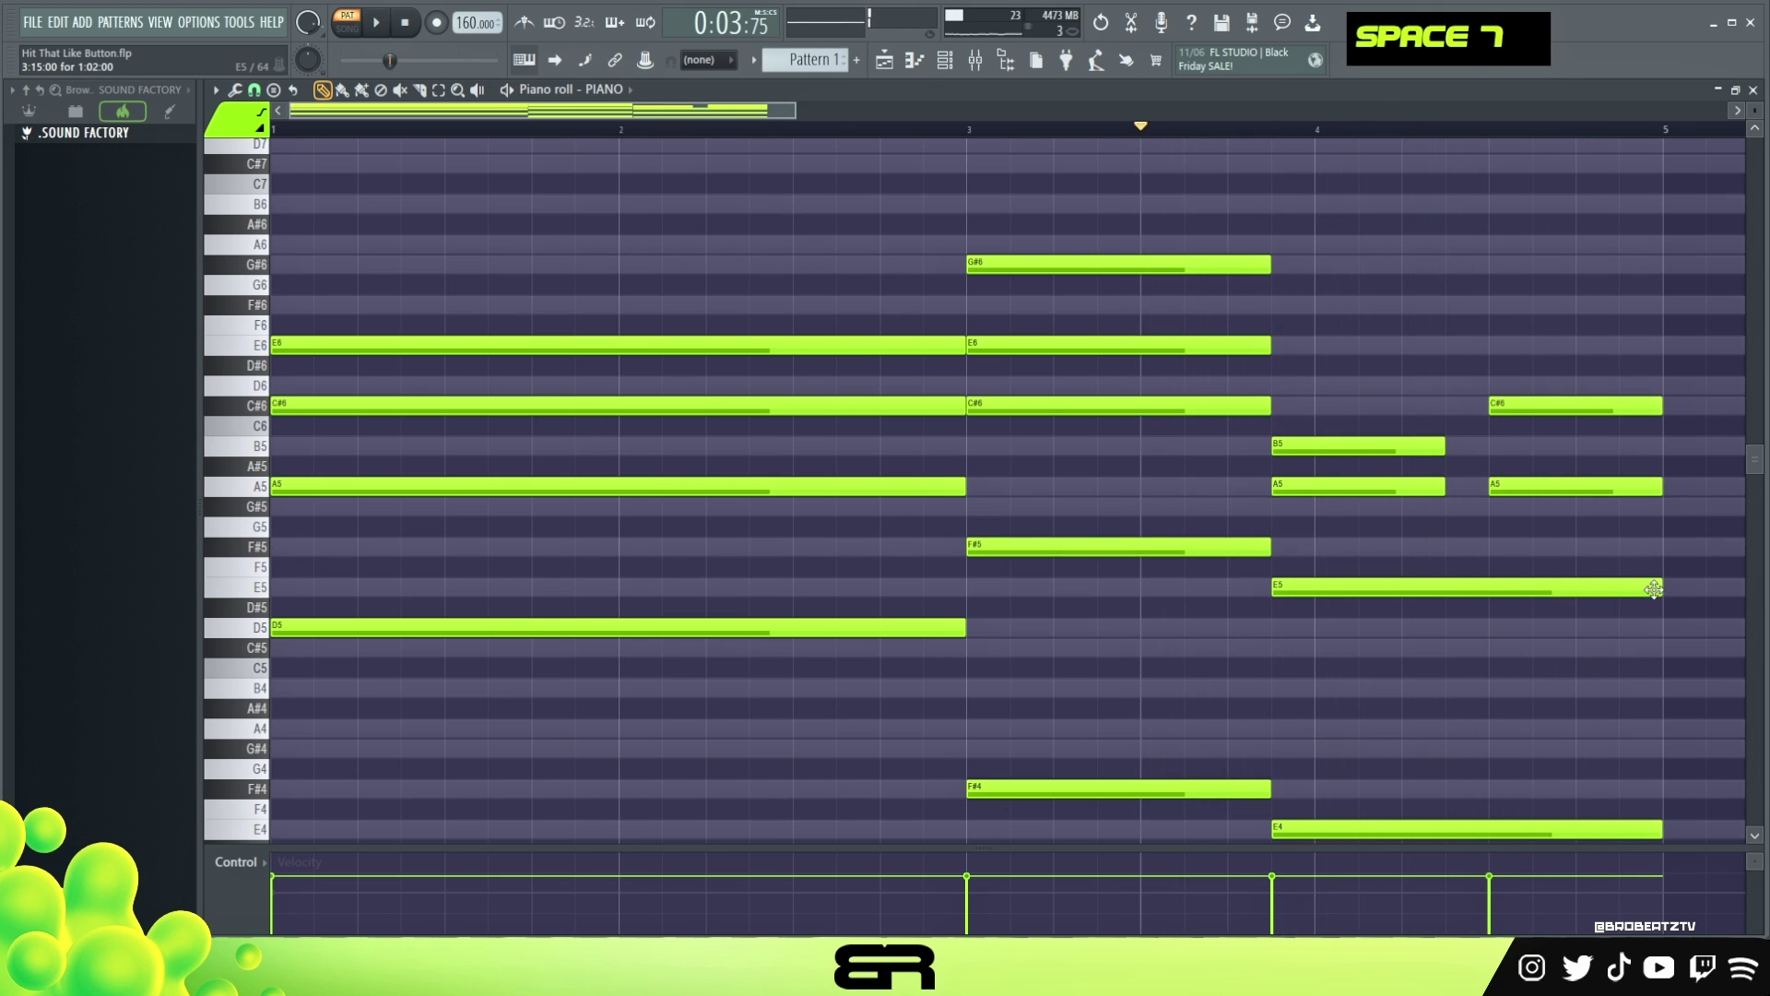
# - Split the E5 note at the start of the final A5 and C#6 pair, ending the second E5 at the end of bar 4
pyautogui.click(1500, 589)
pyautogui.keyDown('ctrl'); pyautogui.click(1528, 588); pyautogui.keyUp('ctrl')
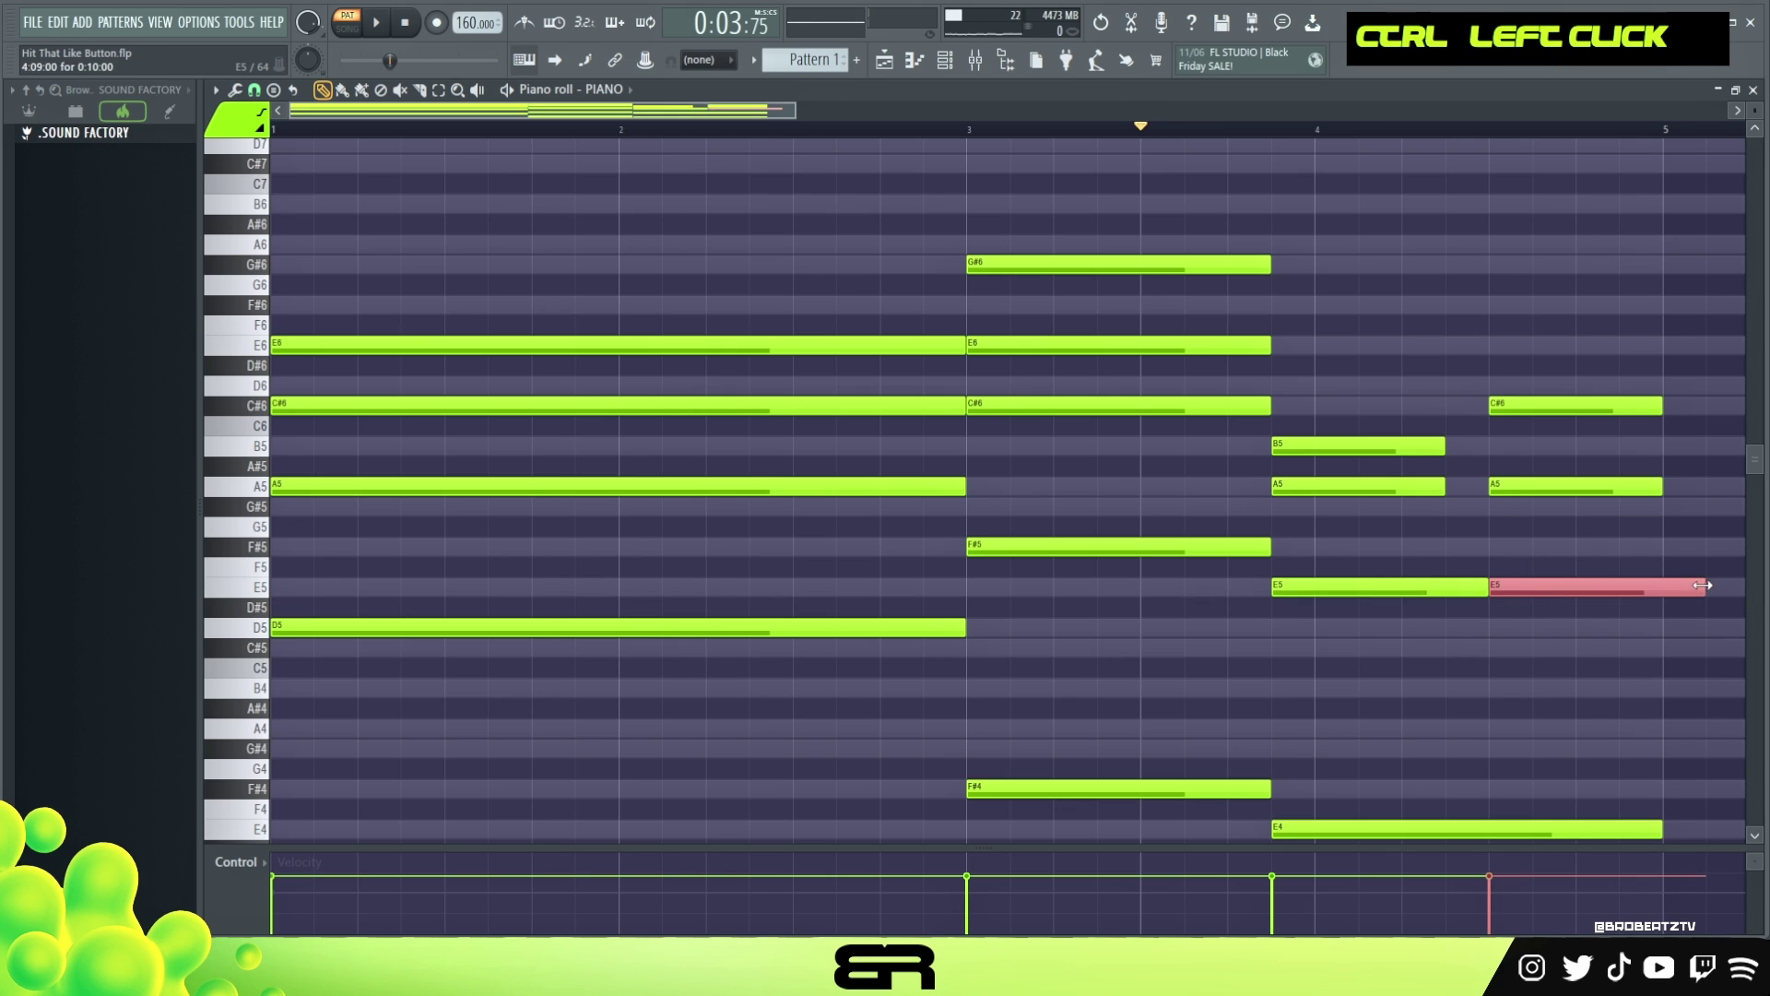
pyautogui.rightClick(1389, 416)
pyautogui.moveTo(1691, 394); pyautogui.dragTo(1450, 489)
pyautogui.rightClick(1435, 337)
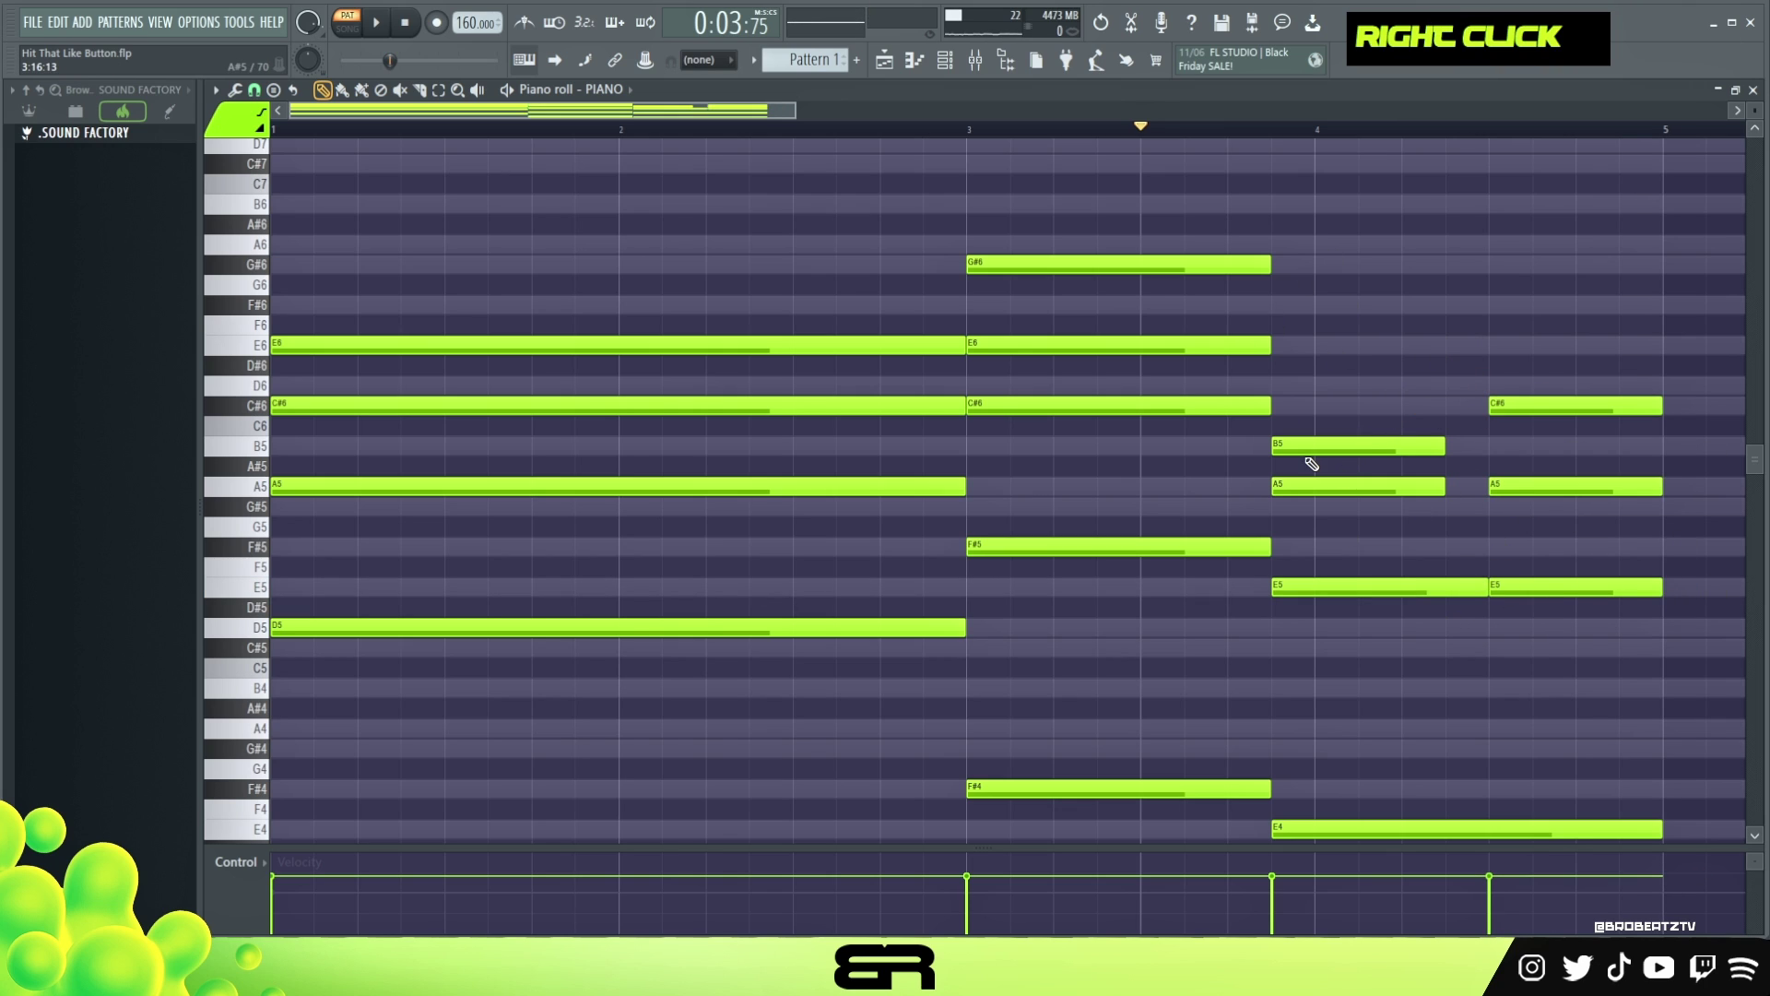
# - Shift the A5 and B5 pair up against the final chord, shorten both notes to four steps, and play them
pyautogui.moveTo(1339, 414); pyautogui.dragTo(1307, 546)
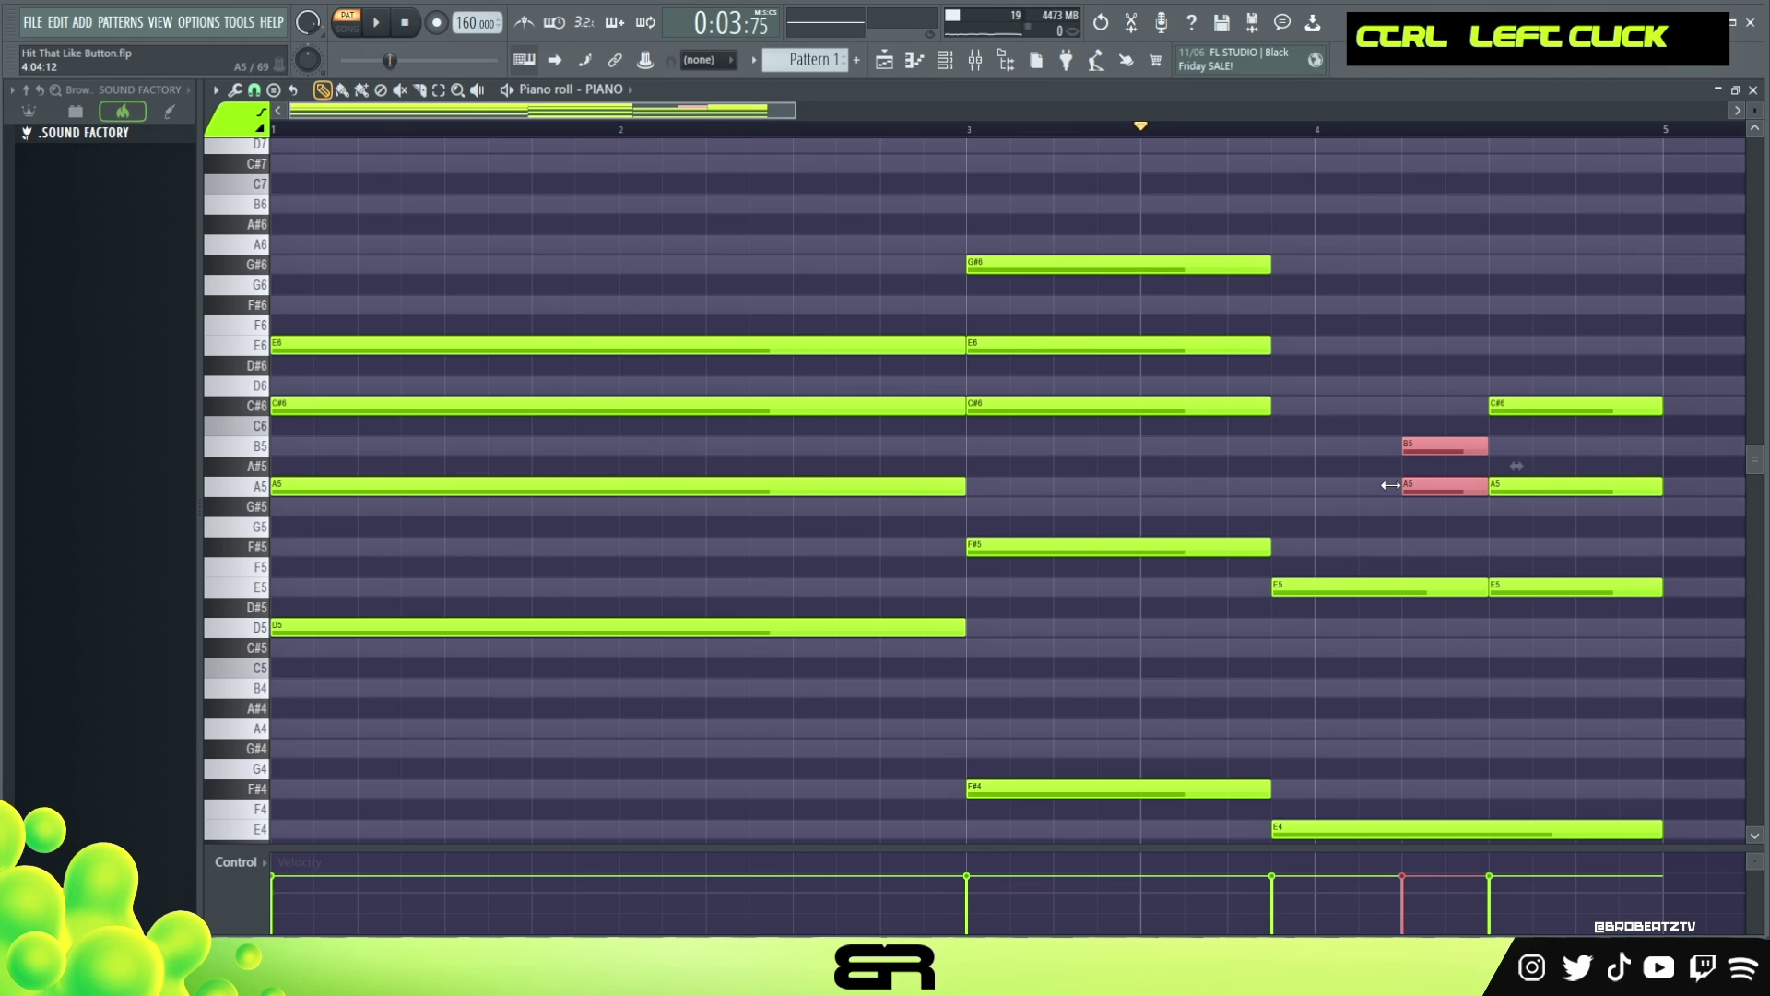
pyautogui.press('space')
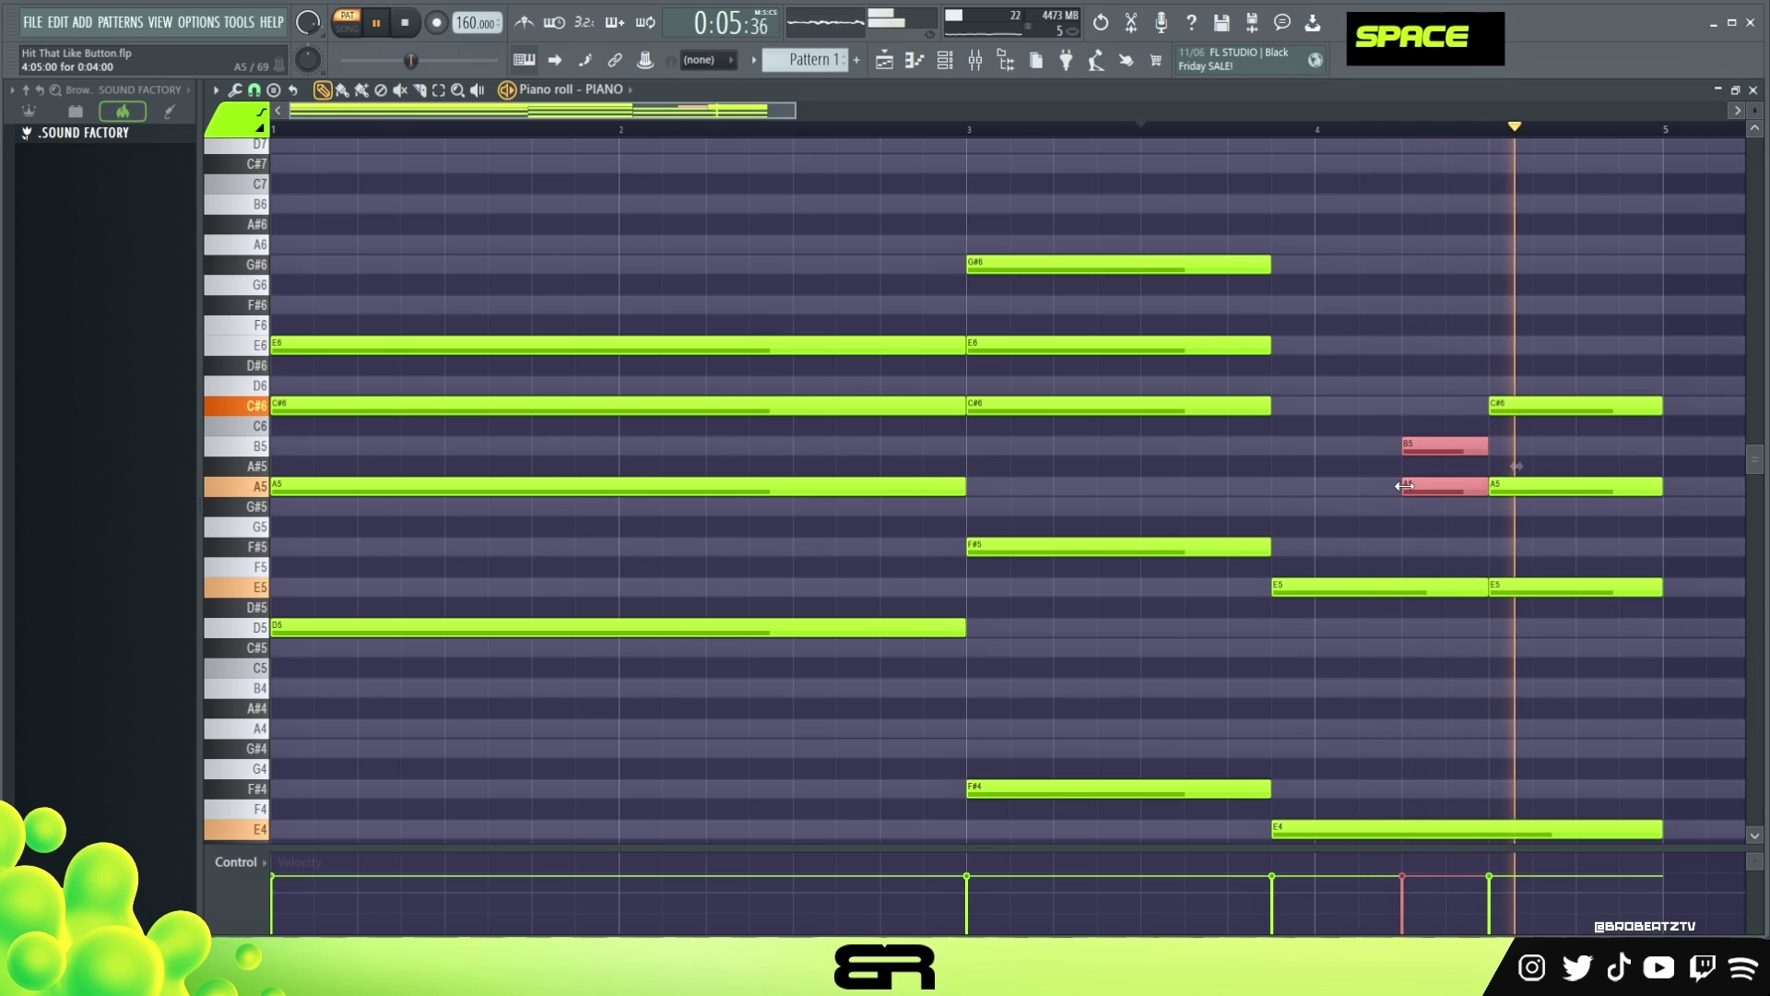
pyautogui.press('space')
pyautogui.press('space')
pyautogui.press('space')
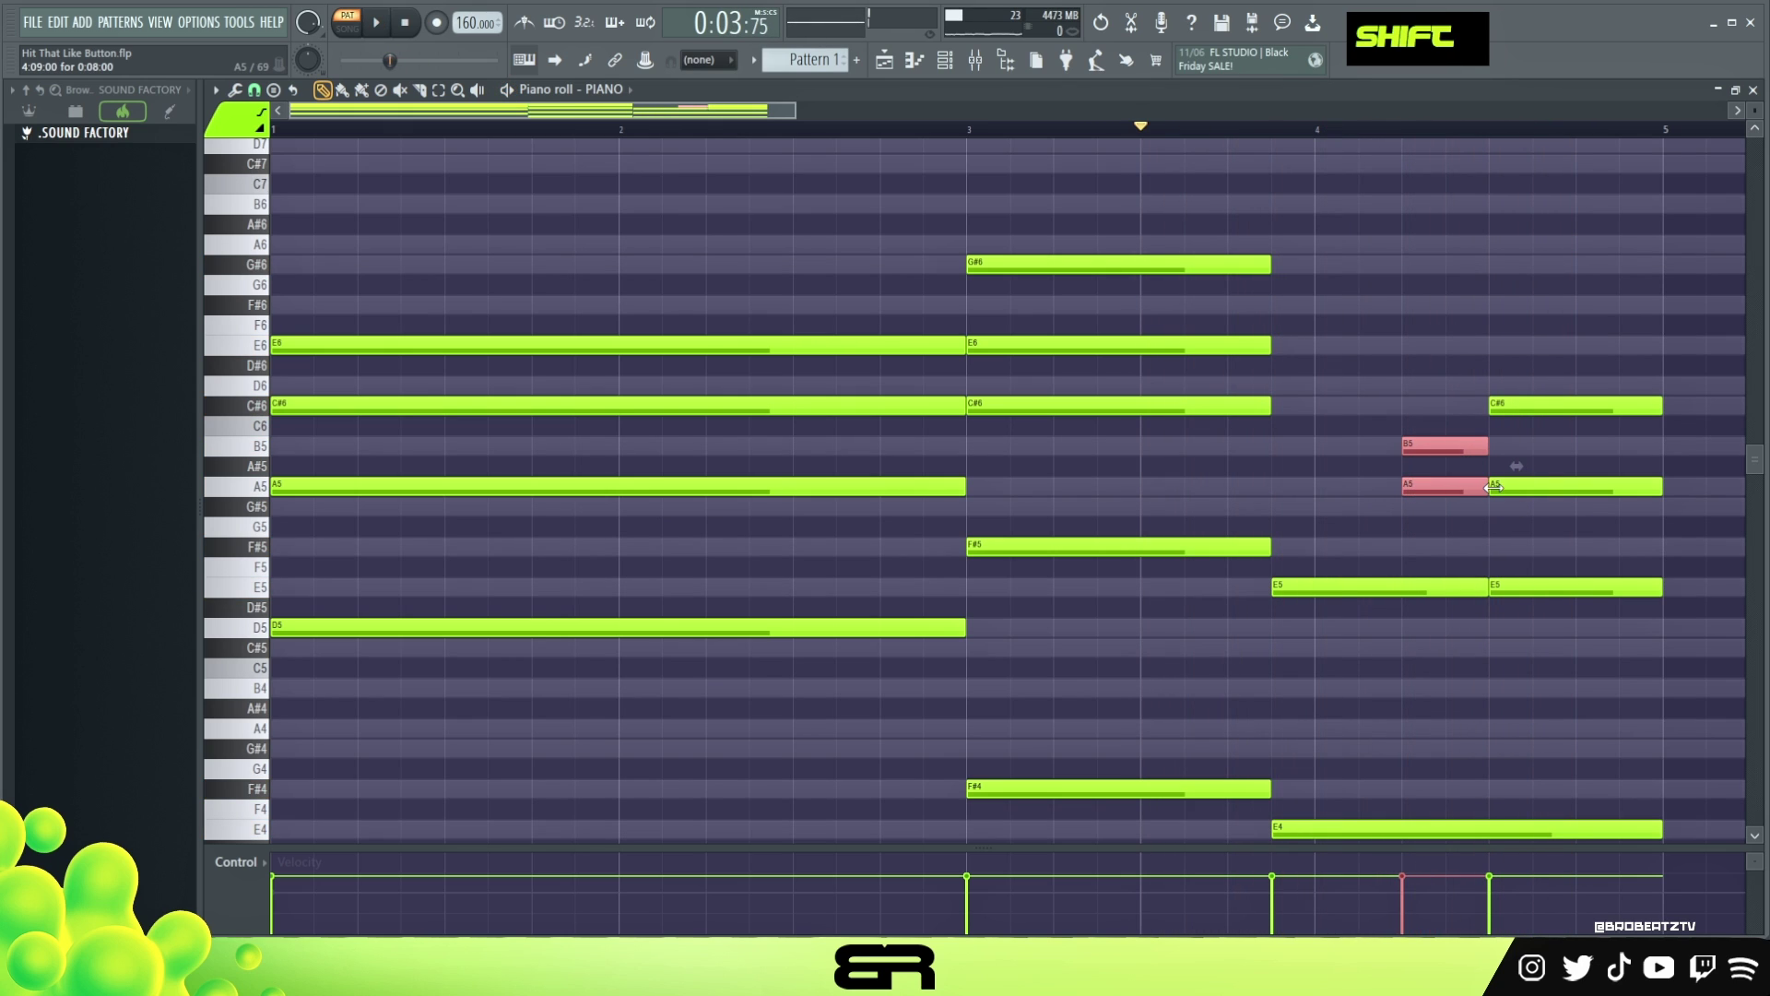
# - Start the final C#6, A5 and E5 notes two steps later and extend the preceding B5, A5 and E5 notes to meet them
pyautogui.rightClick(1495, 493)
pyautogui.moveTo(1494, 492); pyautogui.dragTo(1521, 493)
pyautogui.moveTo(1412, 420); pyautogui.dragTo(1438, 558)
pyautogui.moveTo(1529, 359); pyautogui.dragTo(1574, 649)
pyautogui.rightClick(1572, 628)
# - Extend the second chord's C#6, E6 and G#6 notes to the start of the B5 note and play the whole progression
pyautogui.moveTo(1212, 237); pyautogui.dragTo(1273, 443)
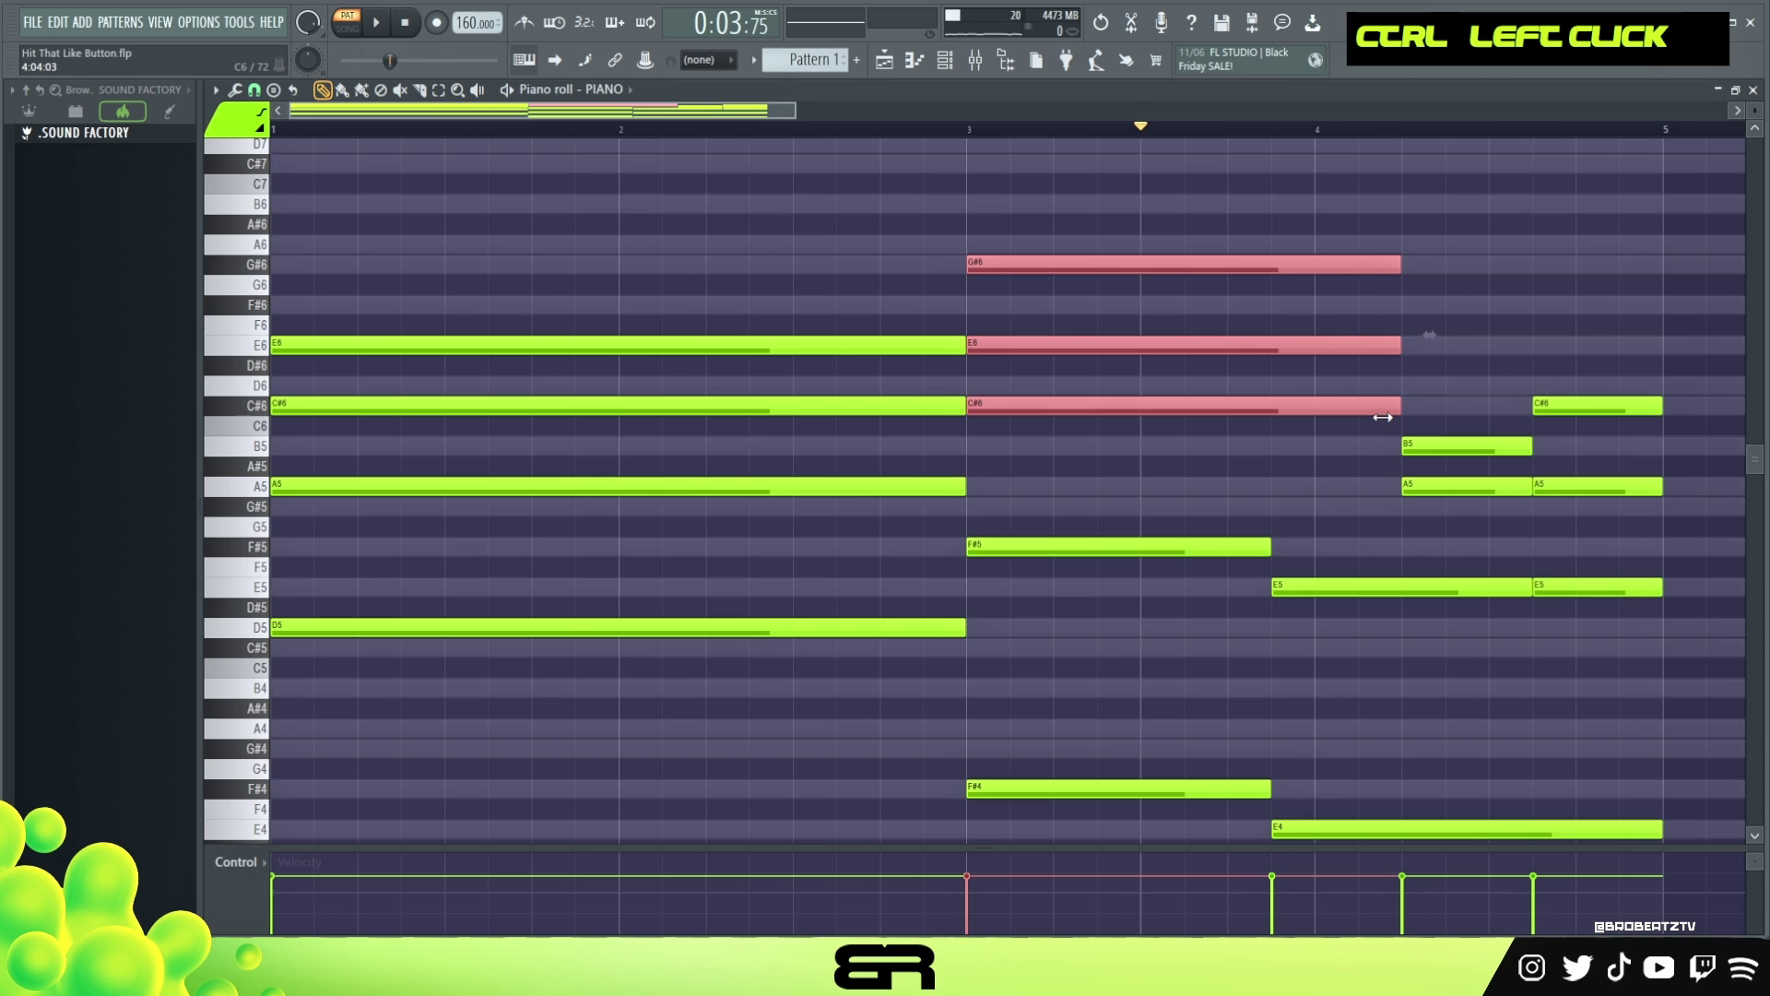
pyautogui.rightClick(1383, 419)
pyautogui.press('space')
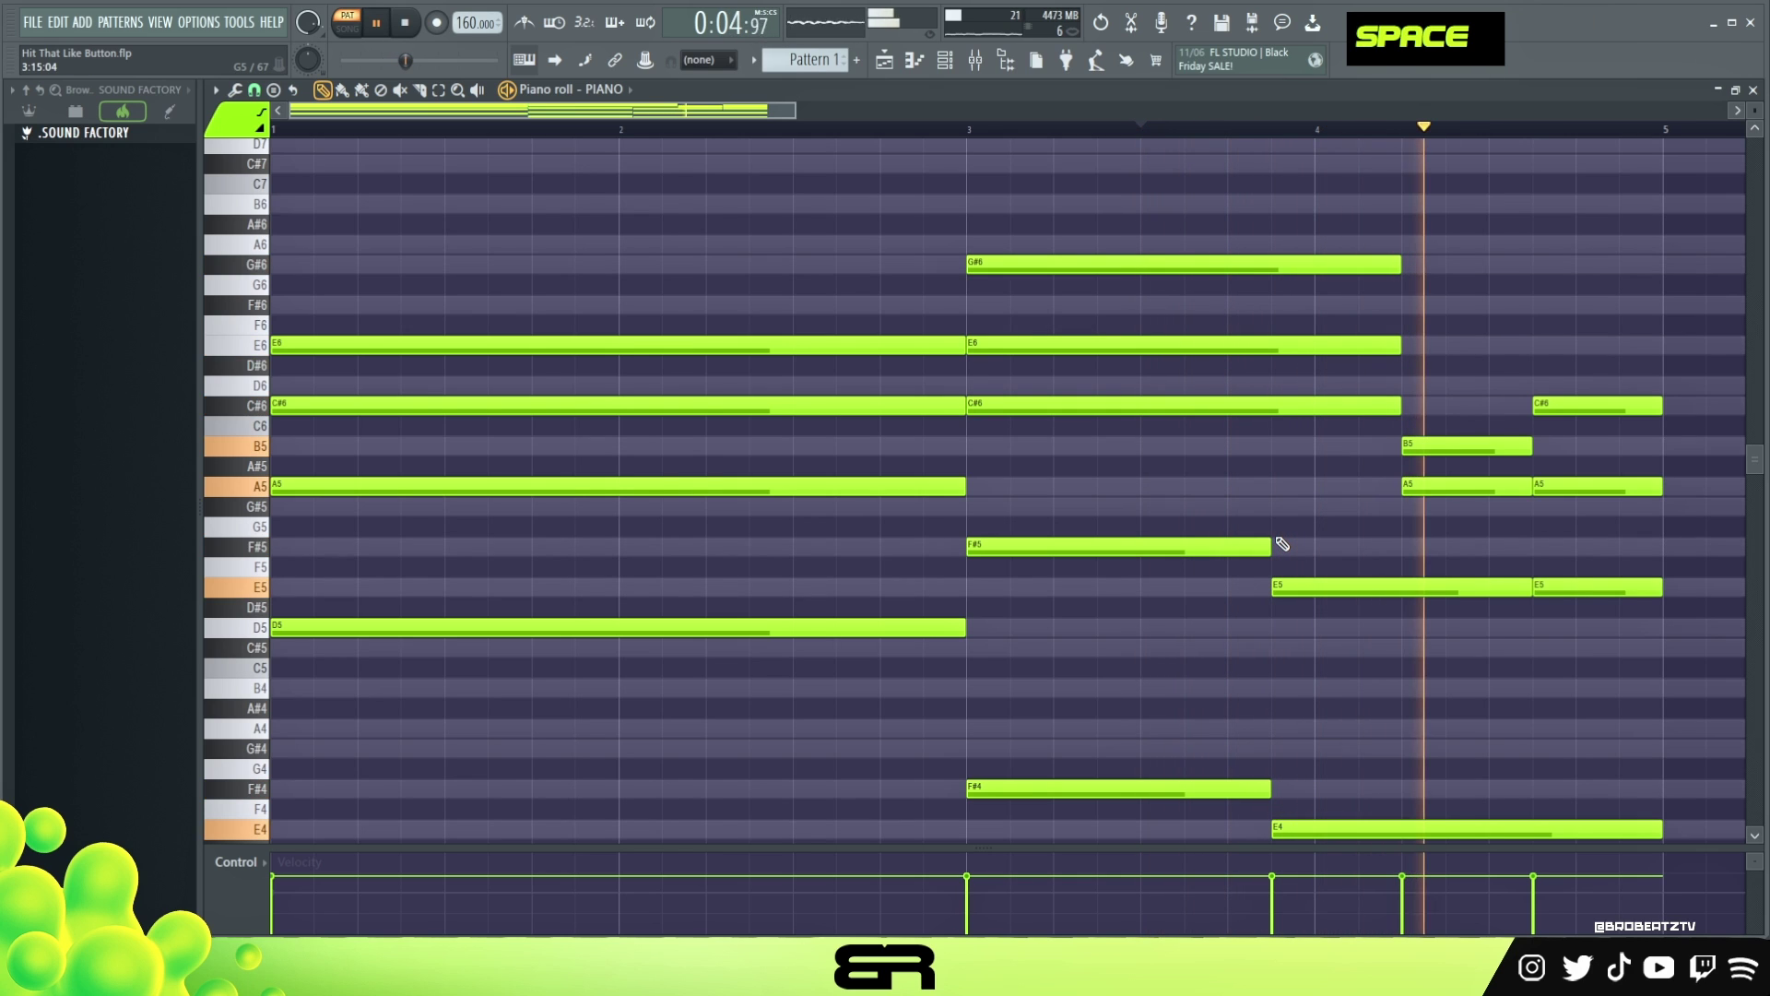
pyautogui.press('space')
pyautogui.press('space')
pyautogui.keyDown('ctrl'); pyautogui.rightClick(1189, 482); pyautogui.keyUp('ctrl')
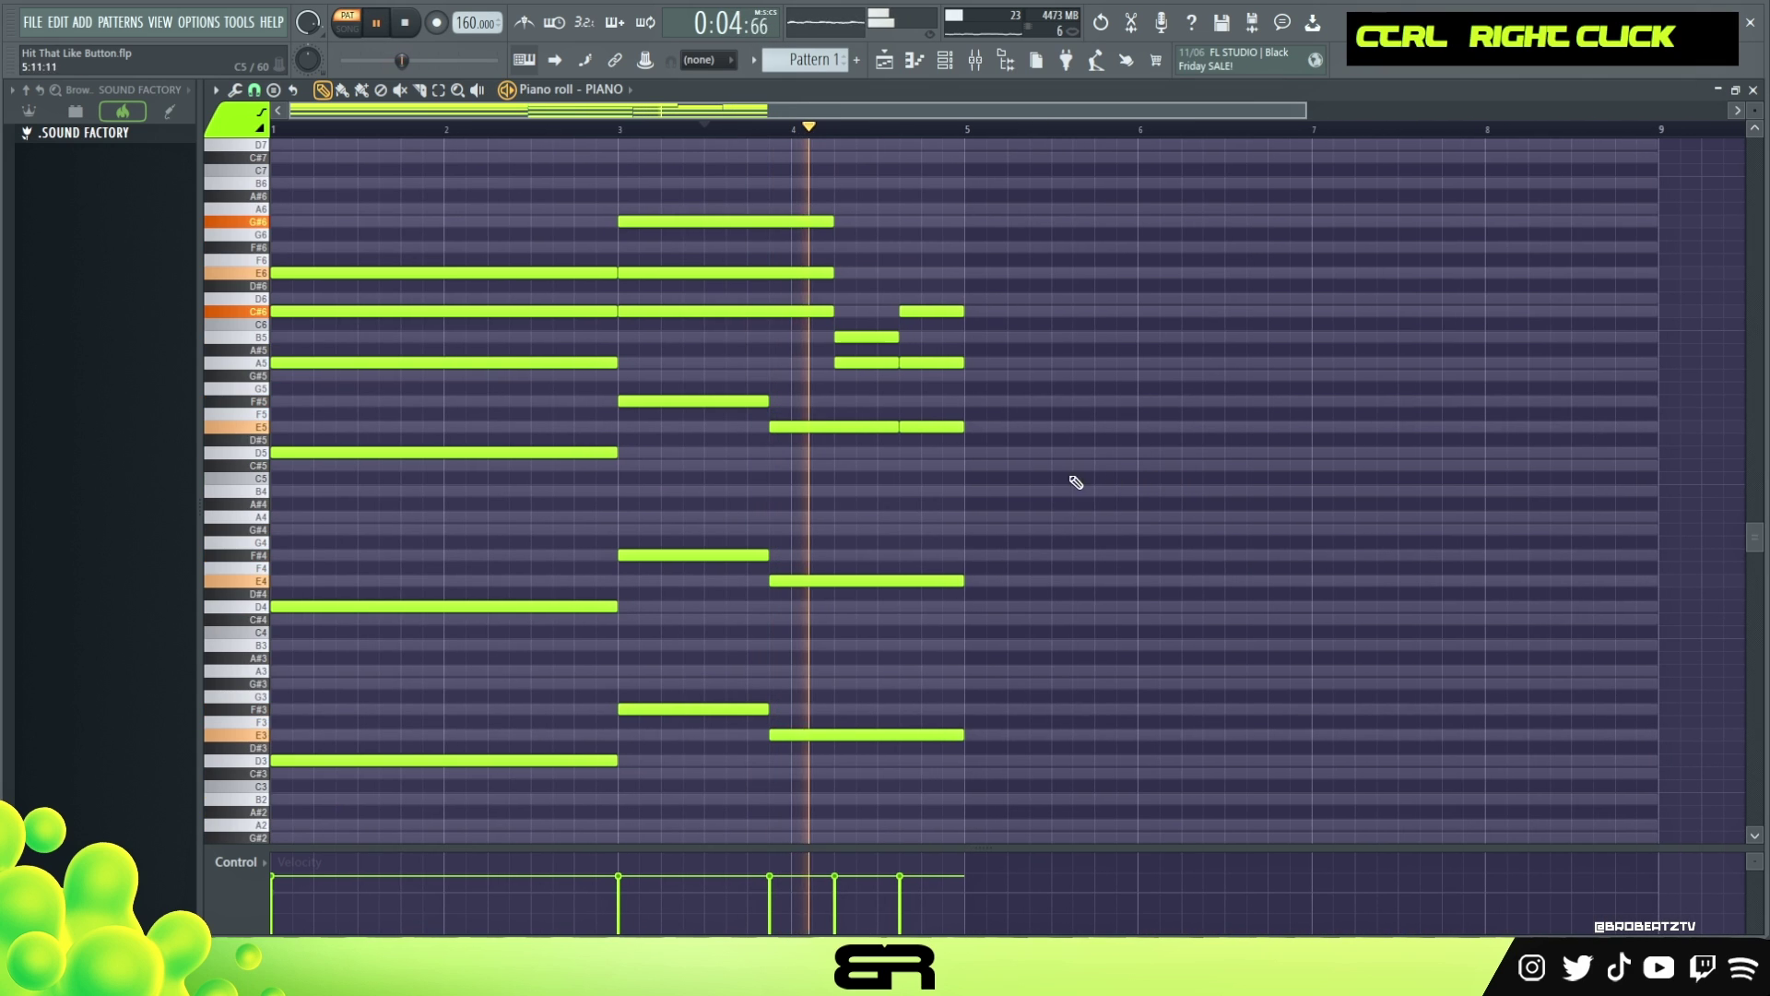
pyautogui.press('space')
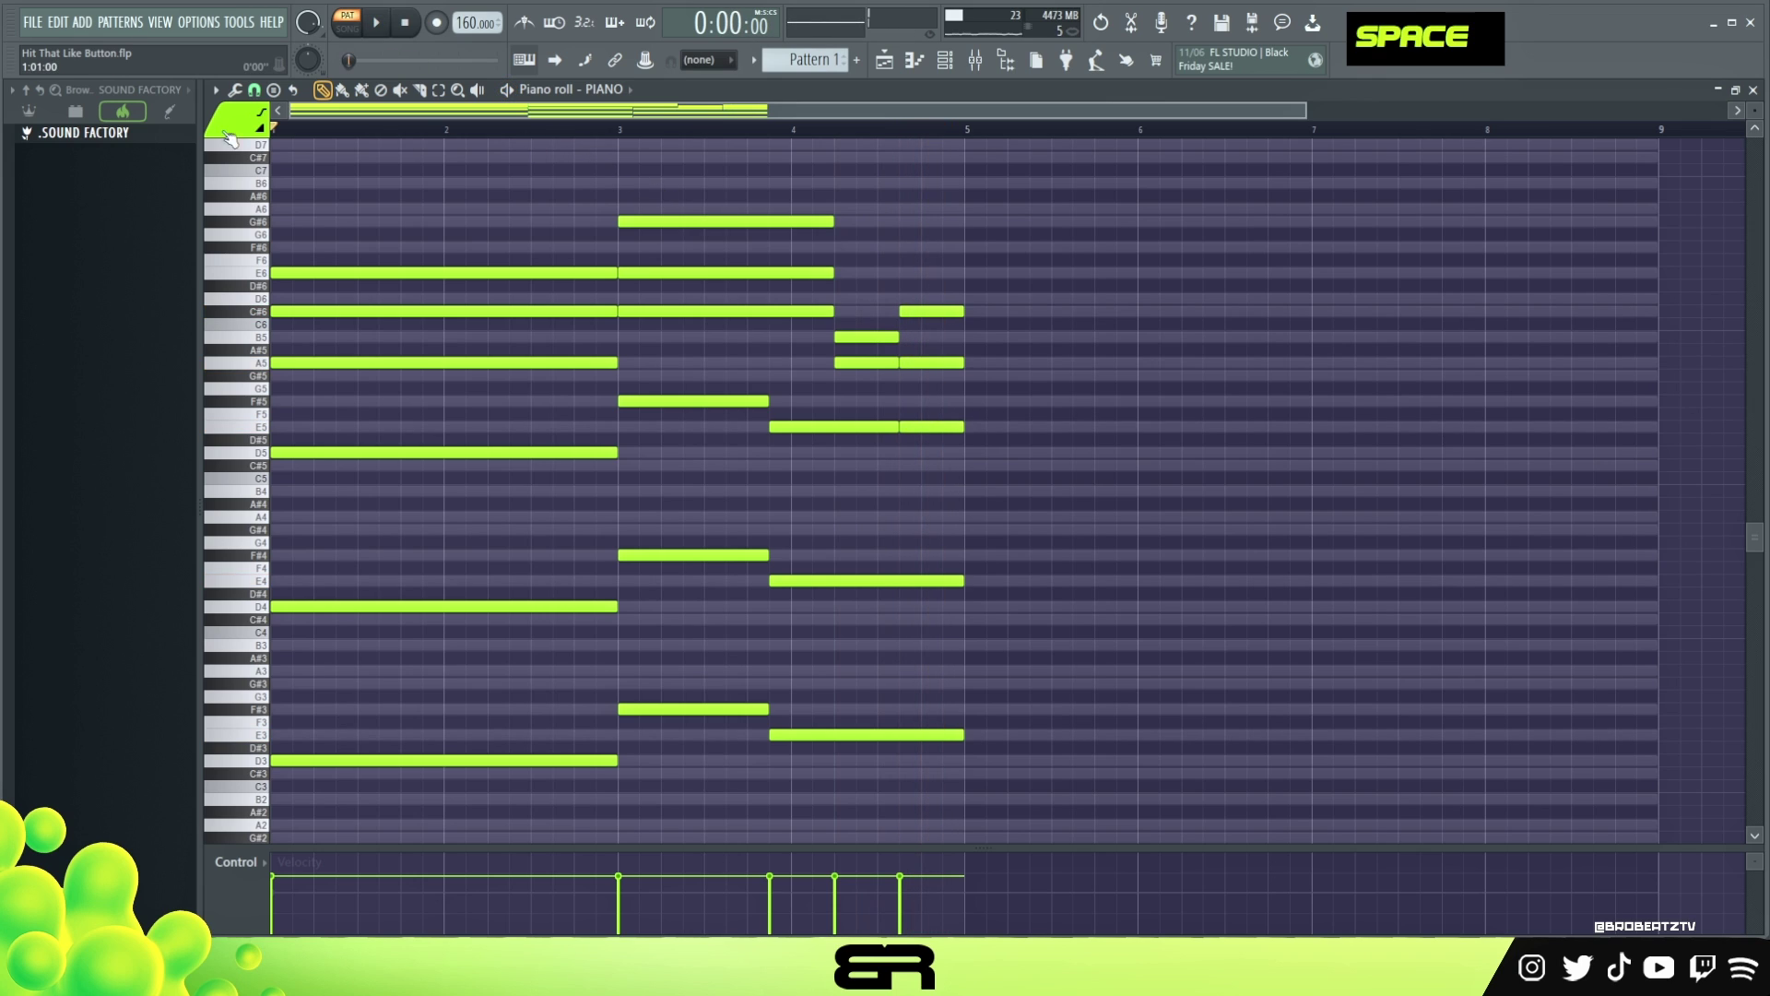
pyautogui.scroll(2, 474, 257)
pyautogui.press('space')
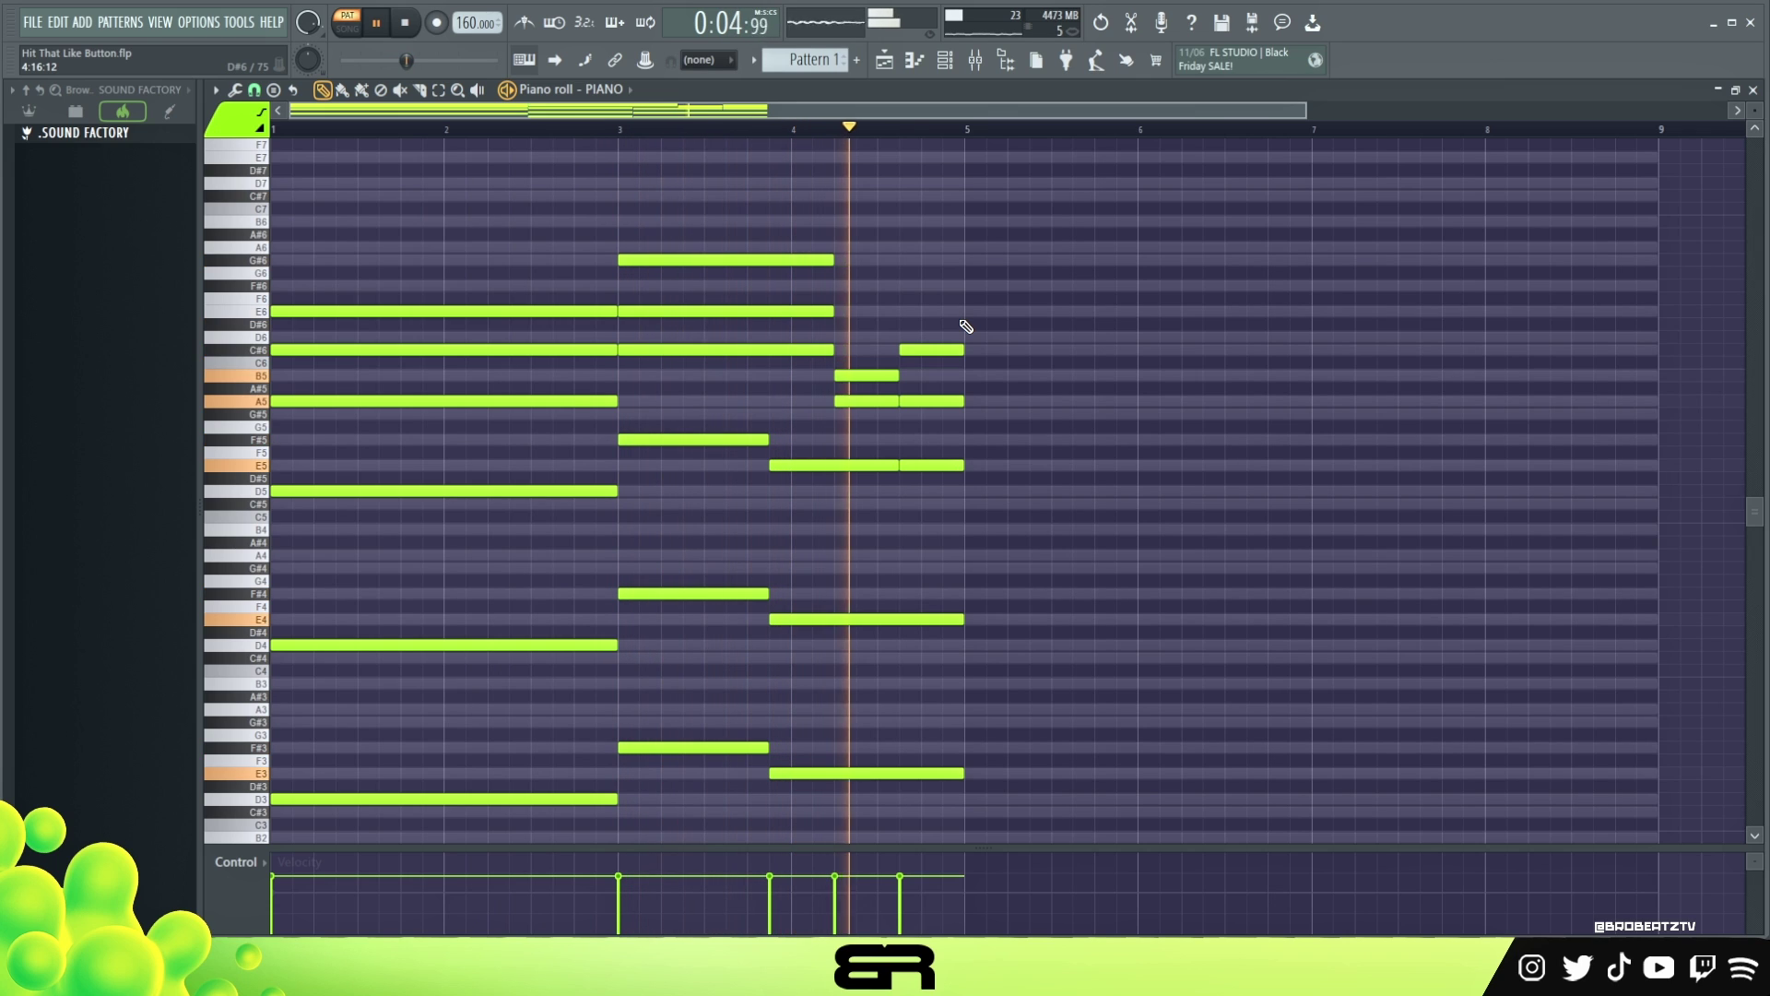
pyautogui.press('space')
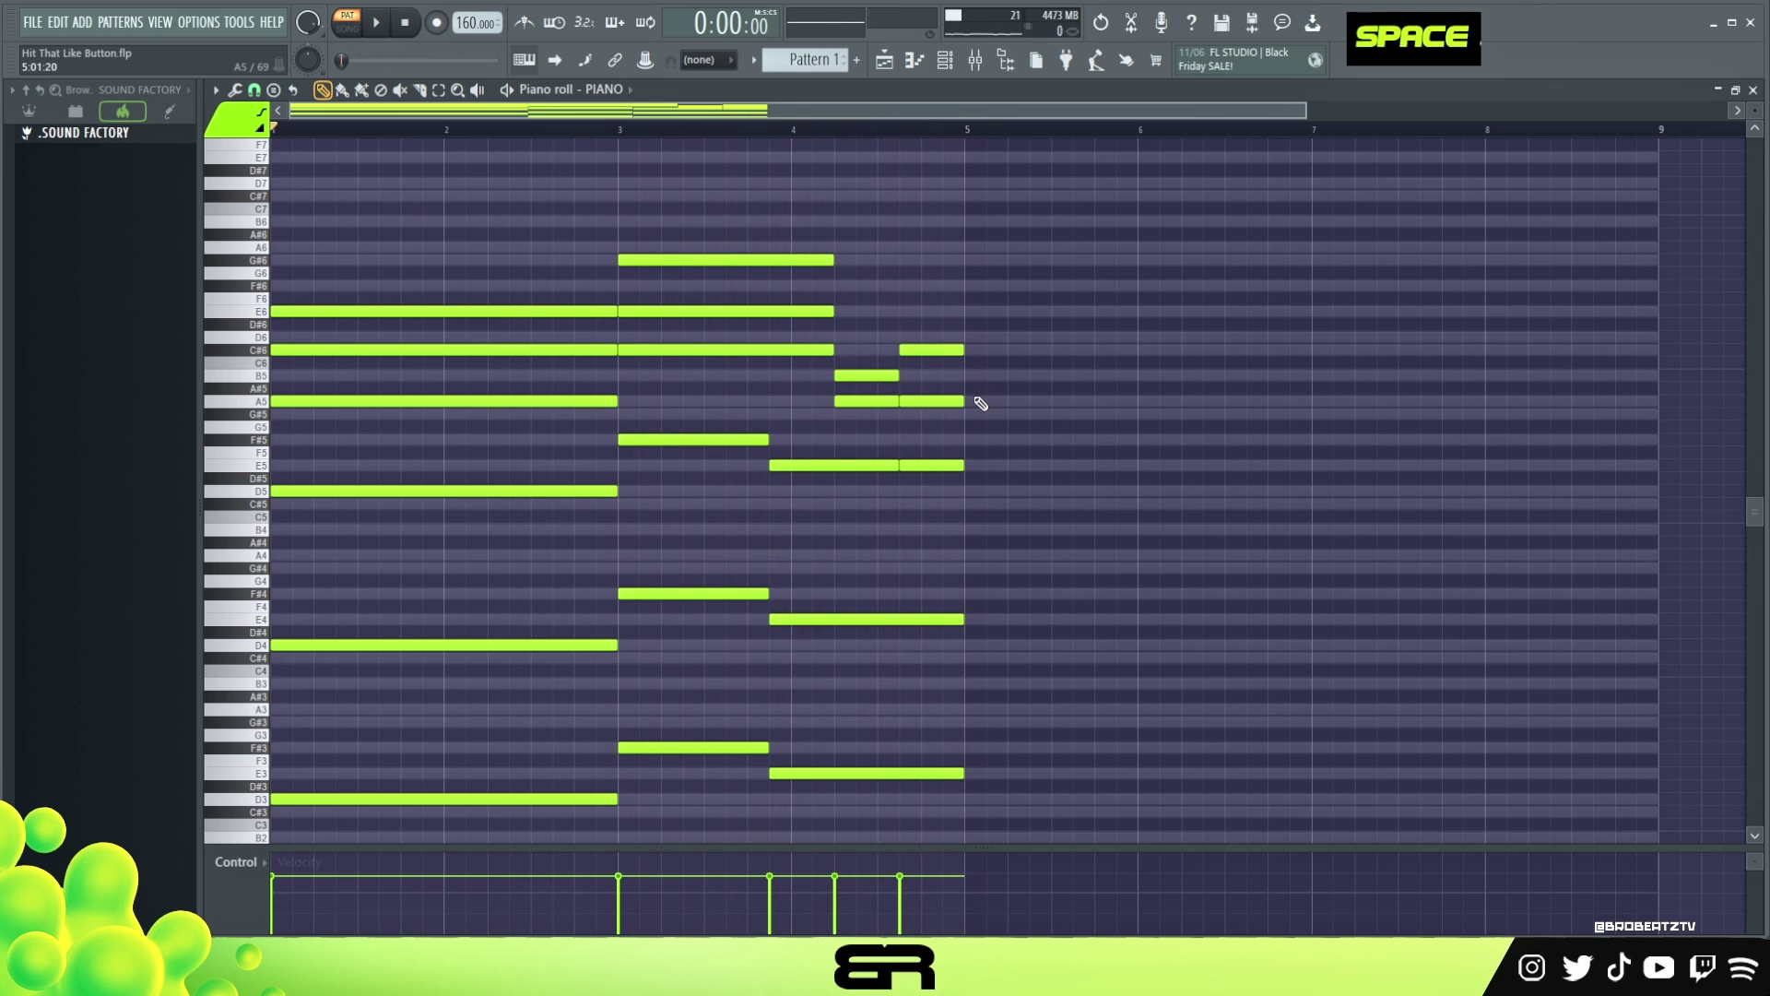
# - Duplicate the whole four-bar progression into bars 5 to 8 and copy the PIANO channel's notes
pyautogui.hotkey('ctrl', 'a')
pyautogui.moveTo(316, 310); pyautogui.dragTo(1010, 328)
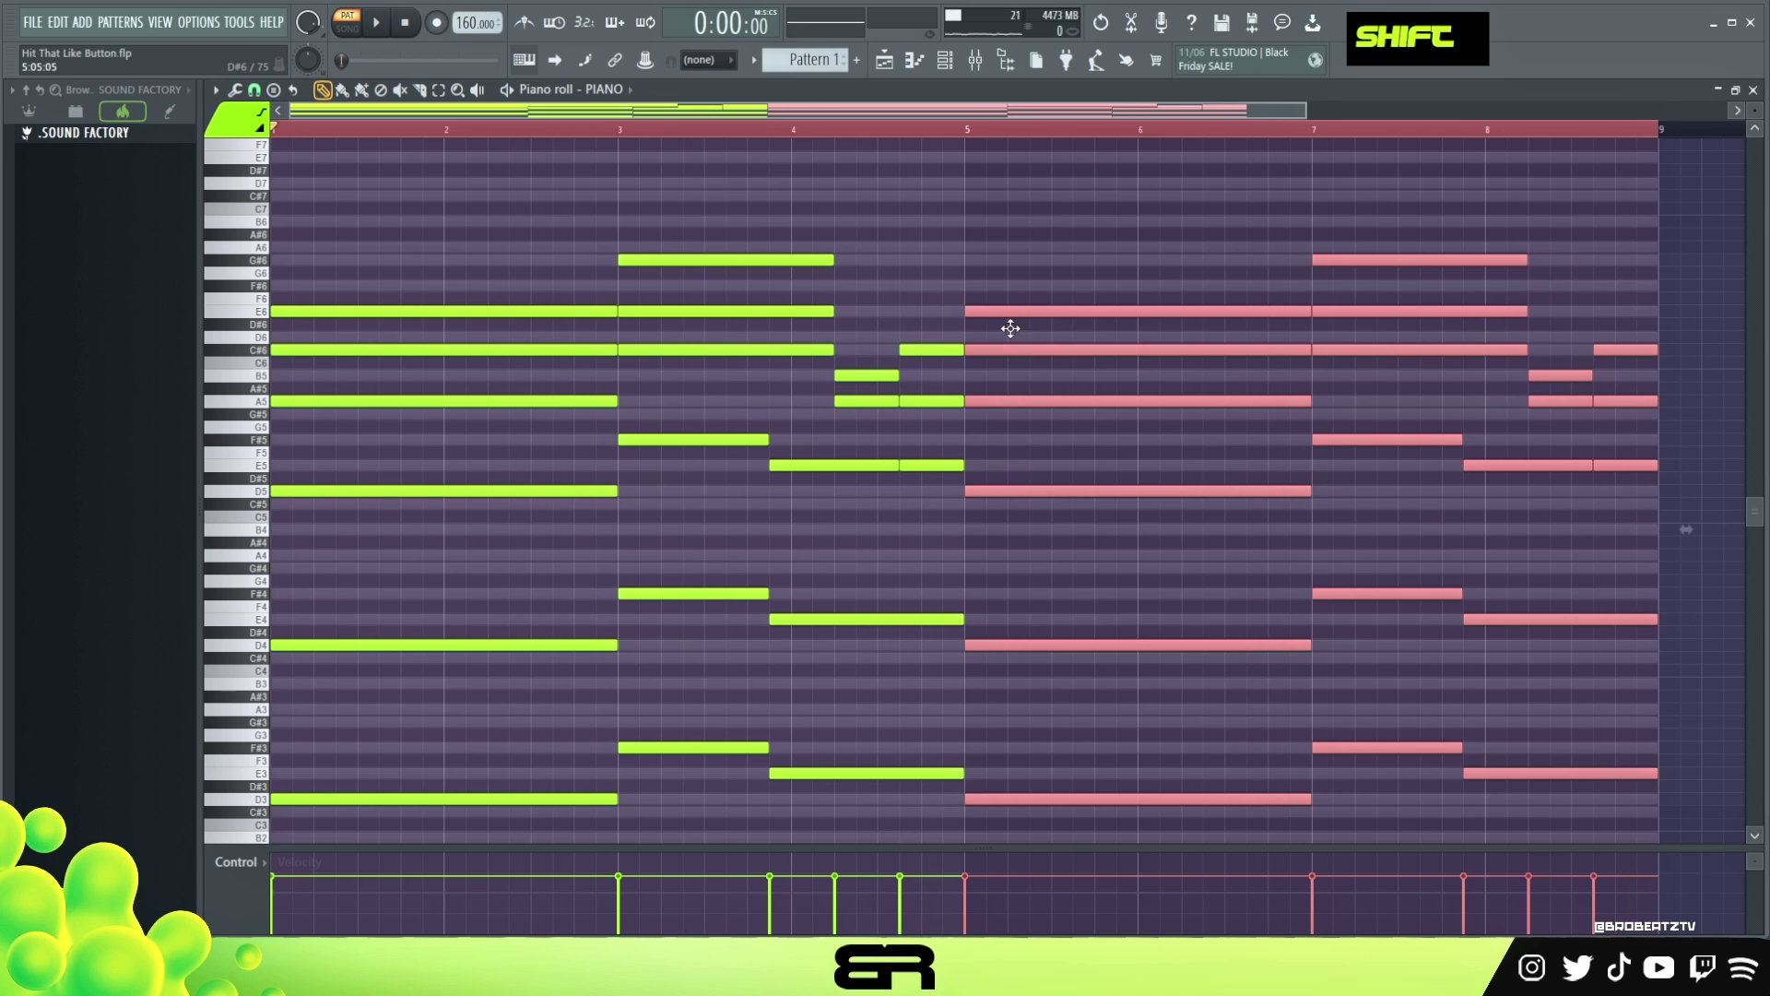
pyautogui.click(950, 74)
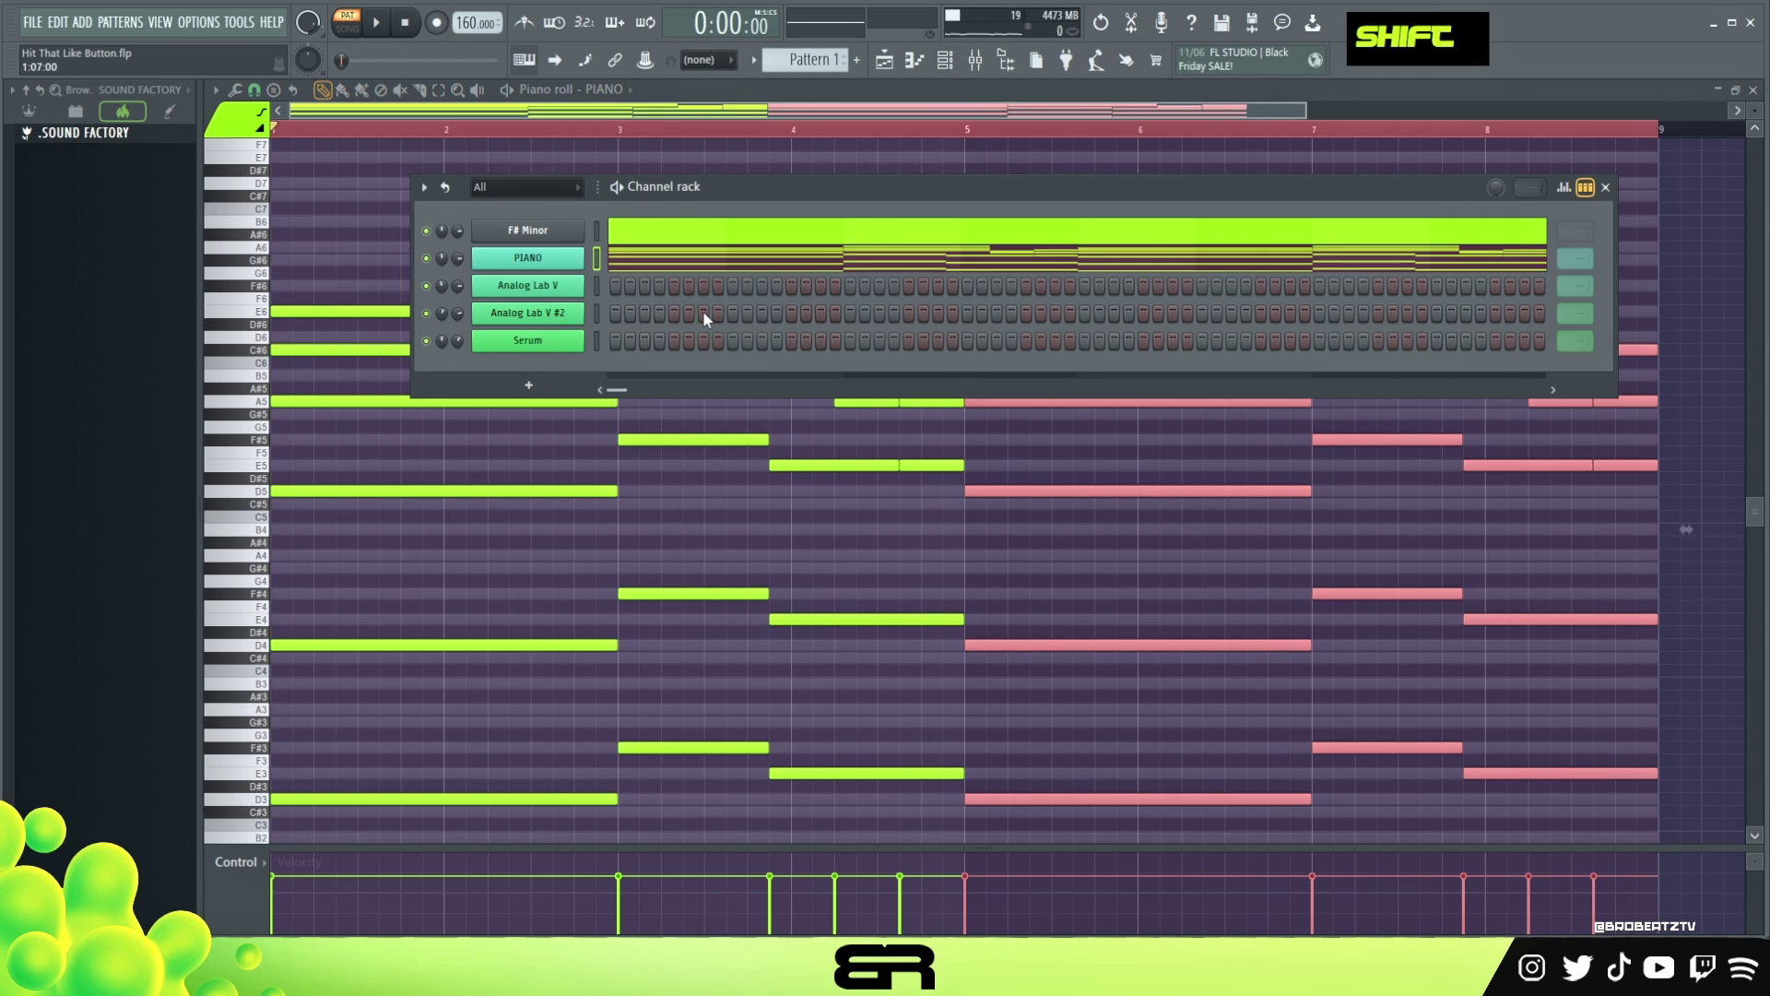
pyautogui.rightClick(580, 255)
pyautogui.click(774, 273)
# - Paste the copied notes into the Analog Lab V channel and mute the PIANO channel
pyautogui.click(550, 287)
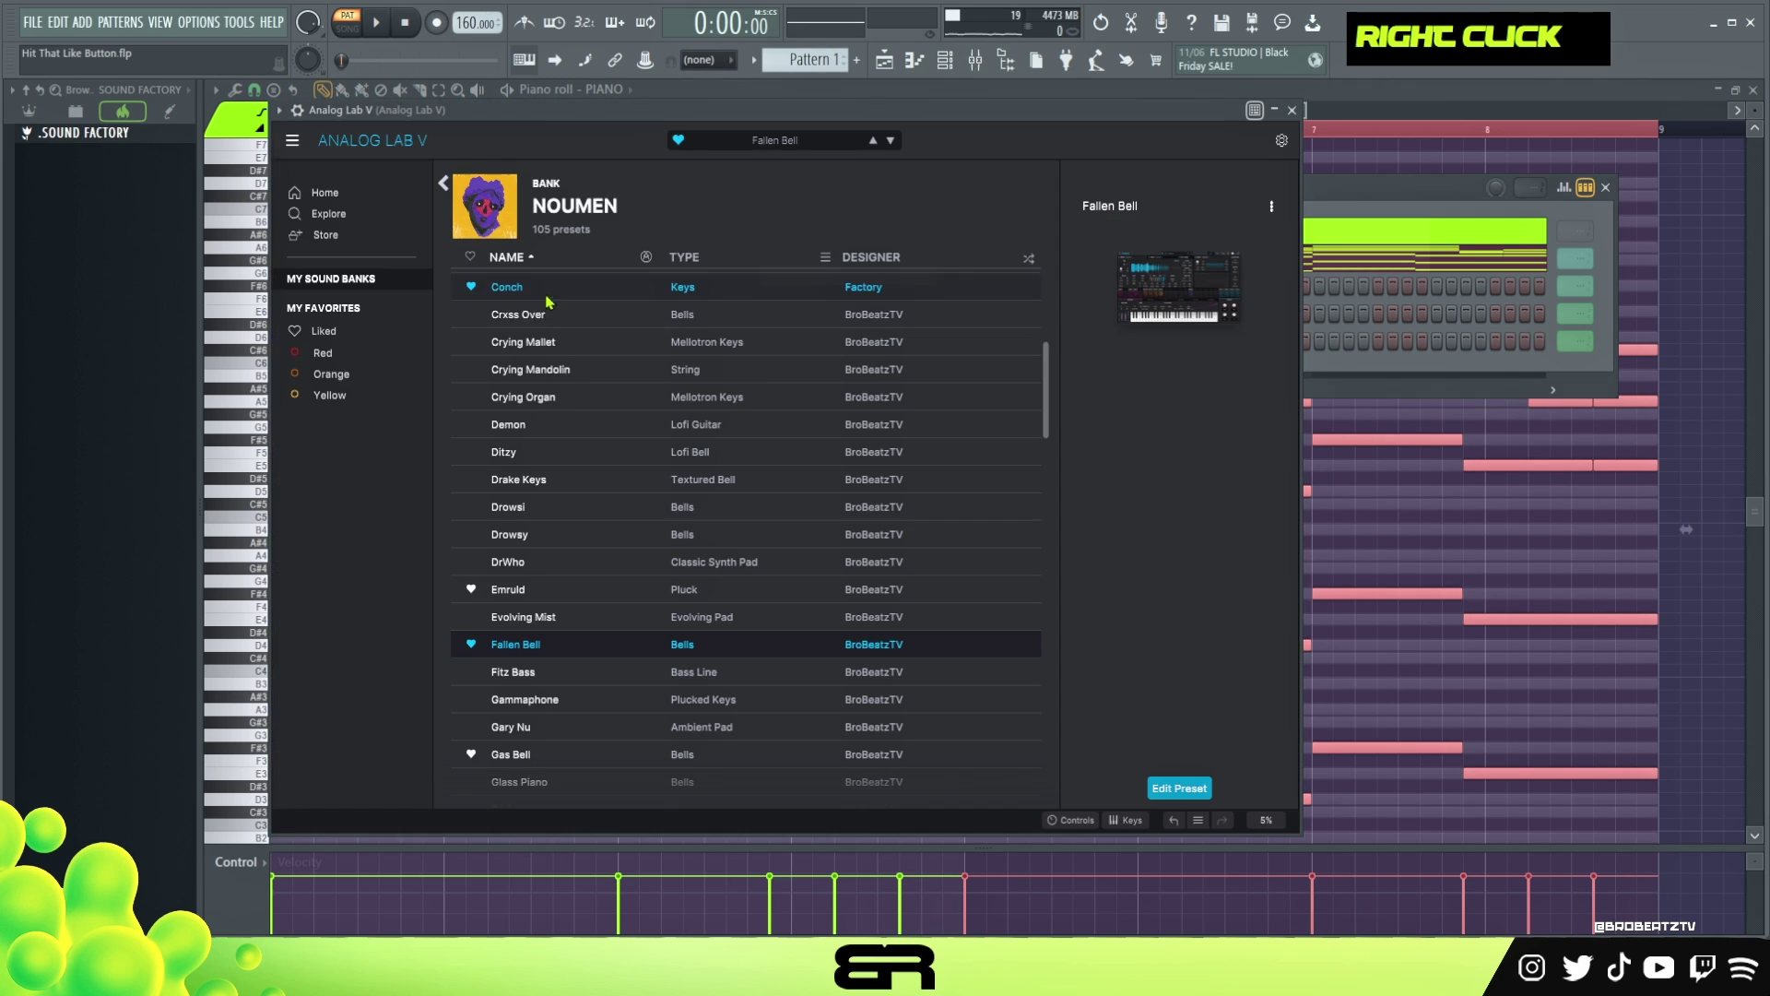
pyautogui.click(1293, 111)
pyautogui.rightClick(590, 282)
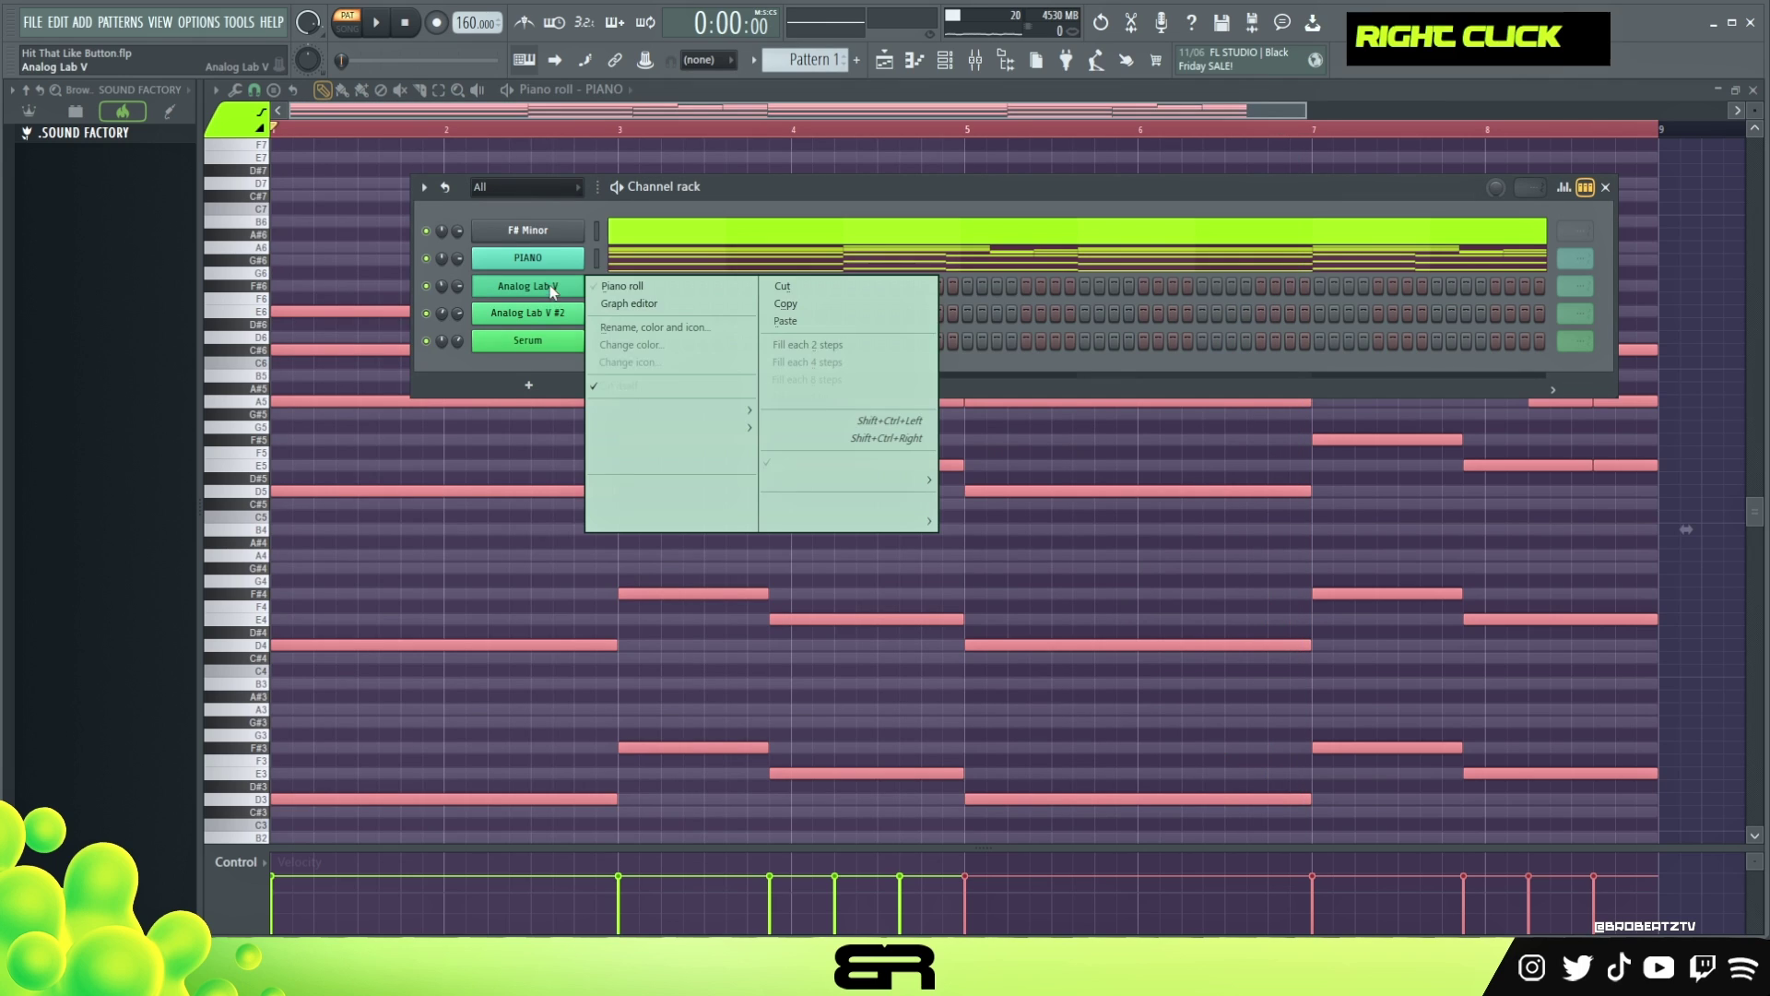
pyautogui.click(823, 321)
pyautogui.rightClick(510, 254)
pyautogui.click(511, 255)
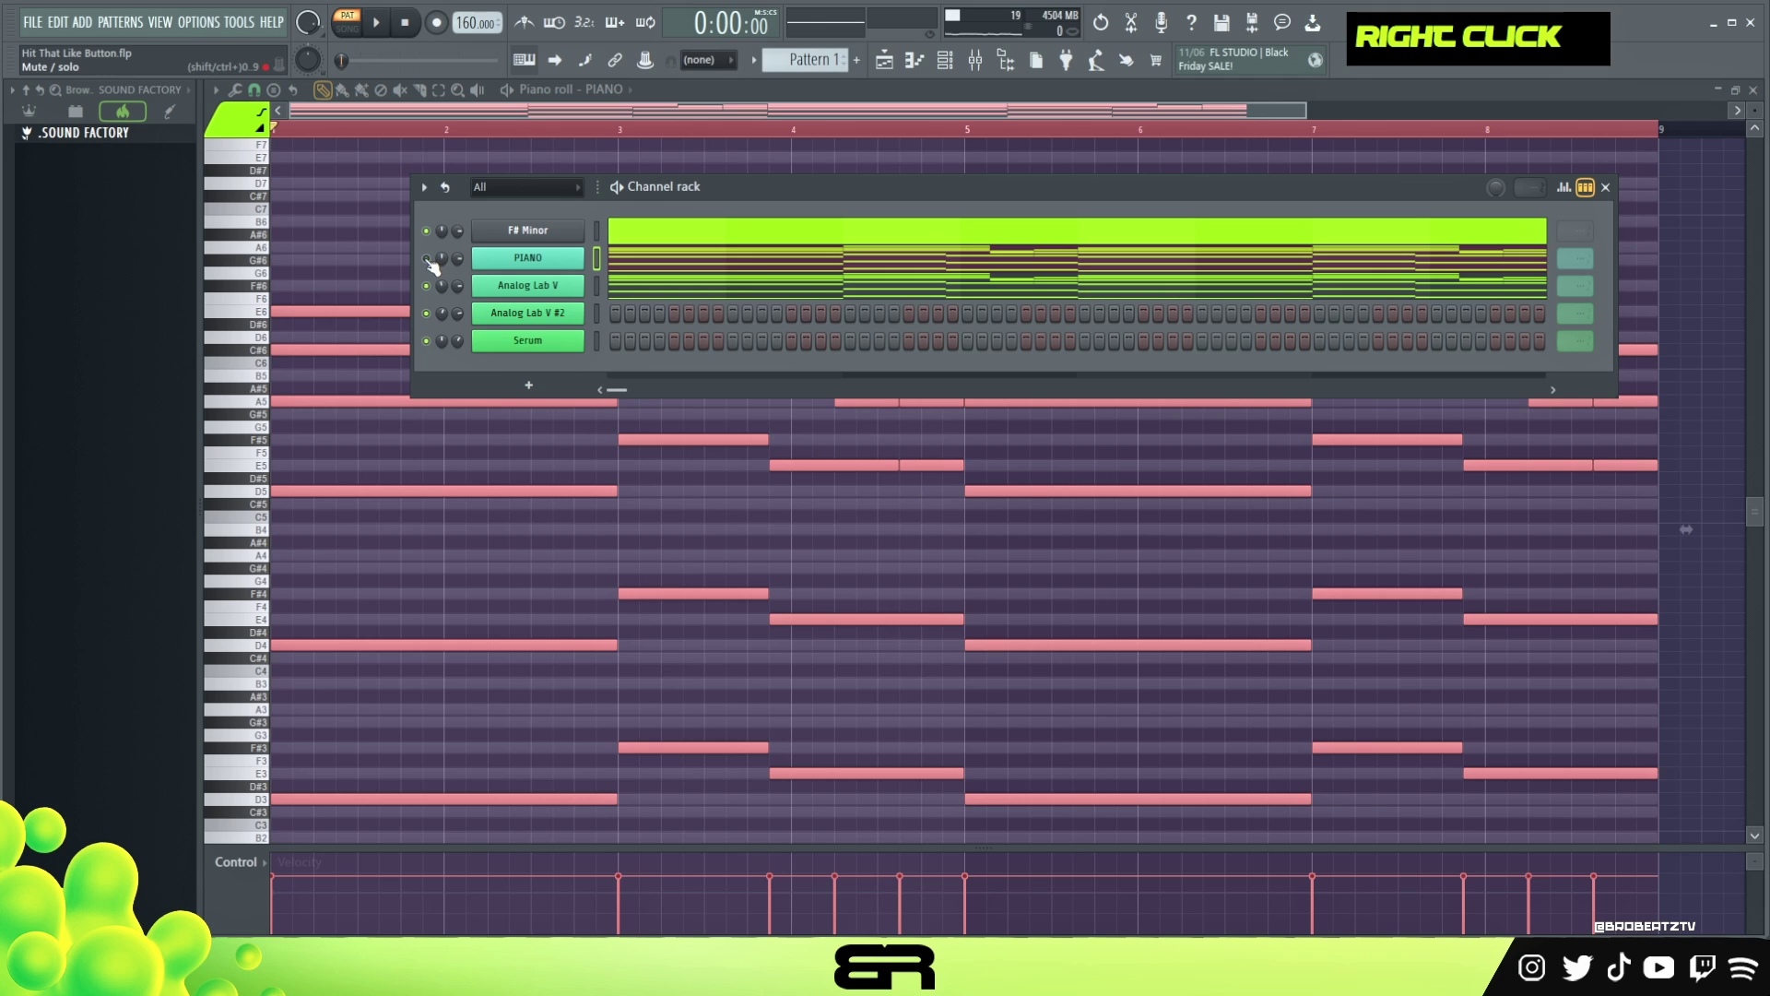
# - Delete the notes in bars 5 to 8 of the PIANO channel and play the pattern alongside the channel rack
pyautogui.doubleClick(725, 266)
pyautogui.moveTo(1019, 233); pyautogui.dragTo(1694, 894)
pyautogui.press('Delete')
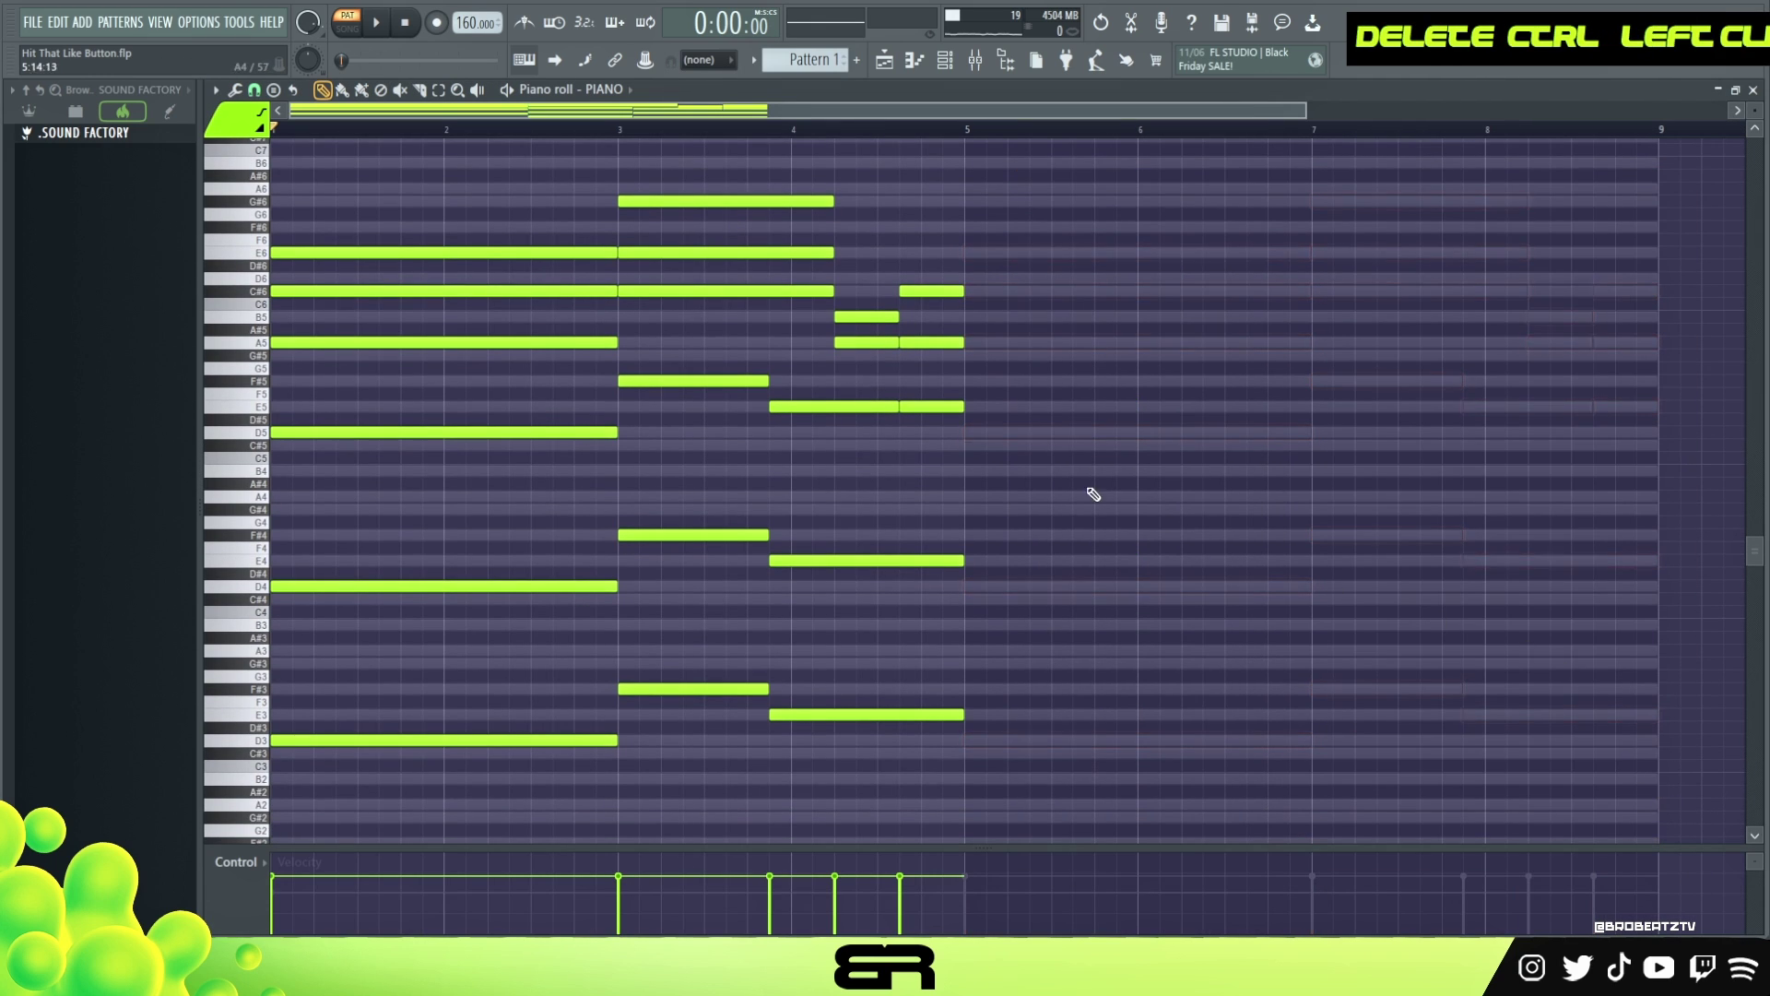
pyautogui.scroll(2, 922, 368)
pyautogui.scroll(-1, 802, 257)
pyautogui.press('space')
pyautogui.click(945, 61)
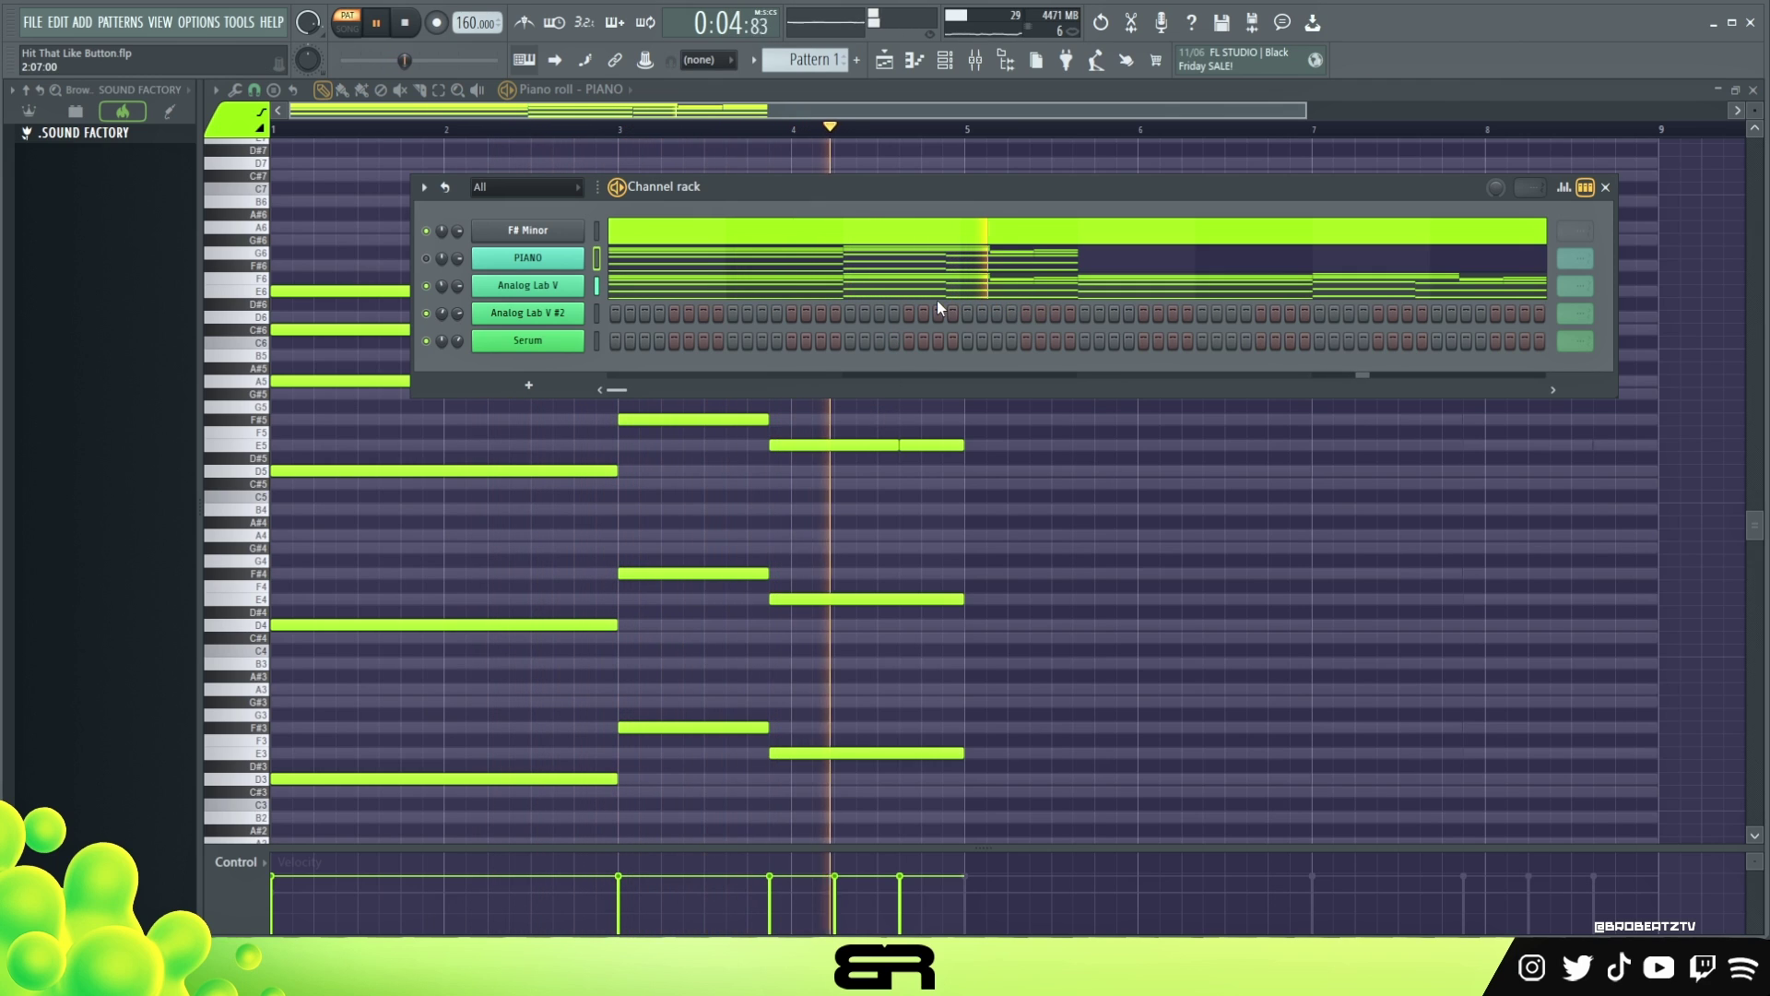
pyautogui.press('space')
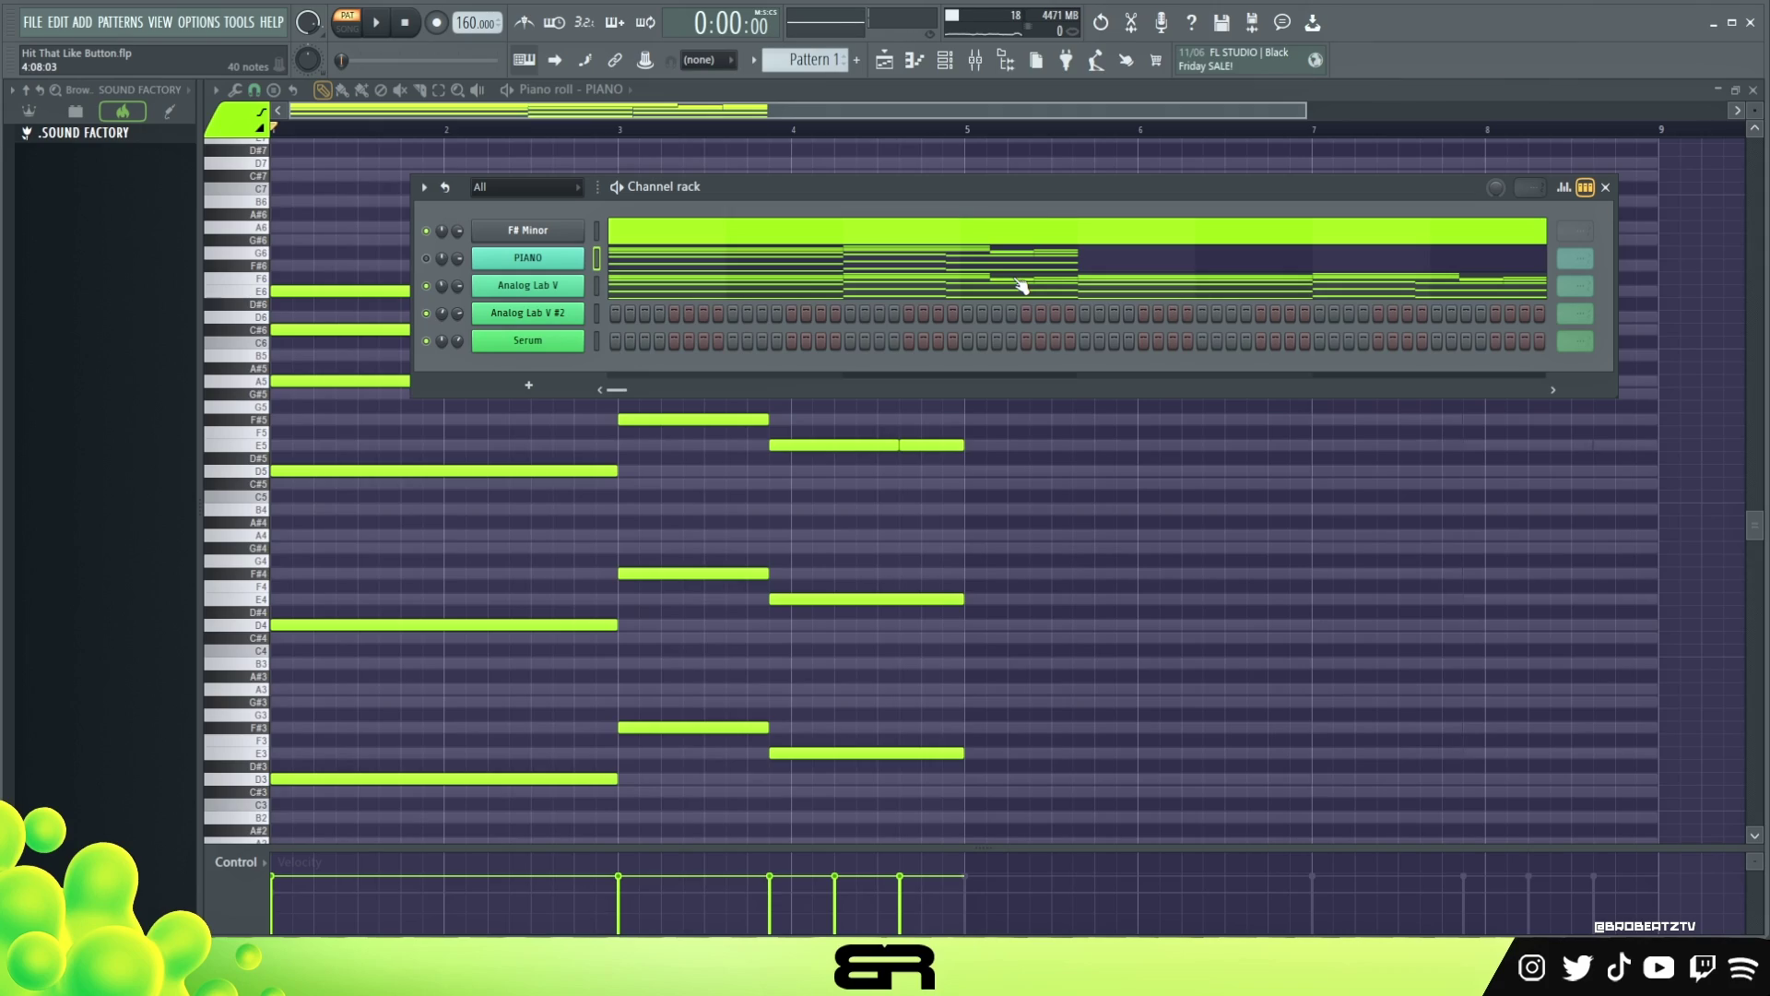
# - Open the LABS instrument with the Soft Piano preset and move its window aside
pyautogui.click(698, 272)
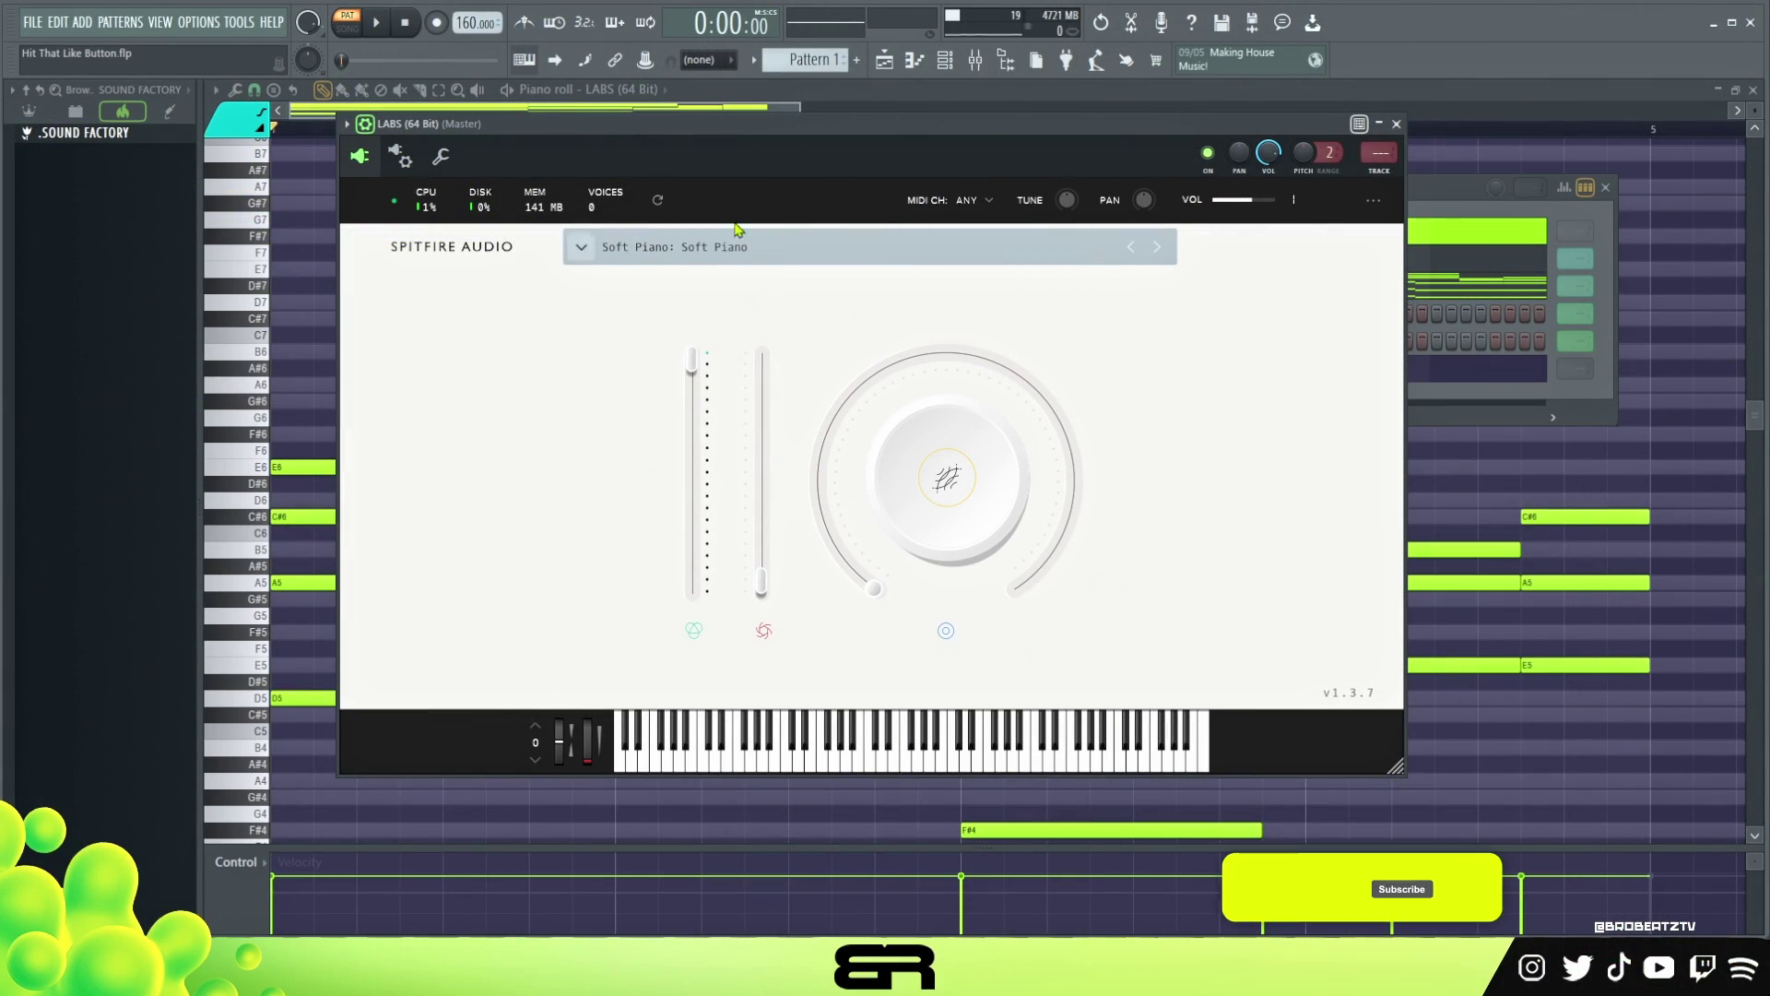
pyautogui.moveTo(491, 121); pyautogui.dragTo(655, 153)
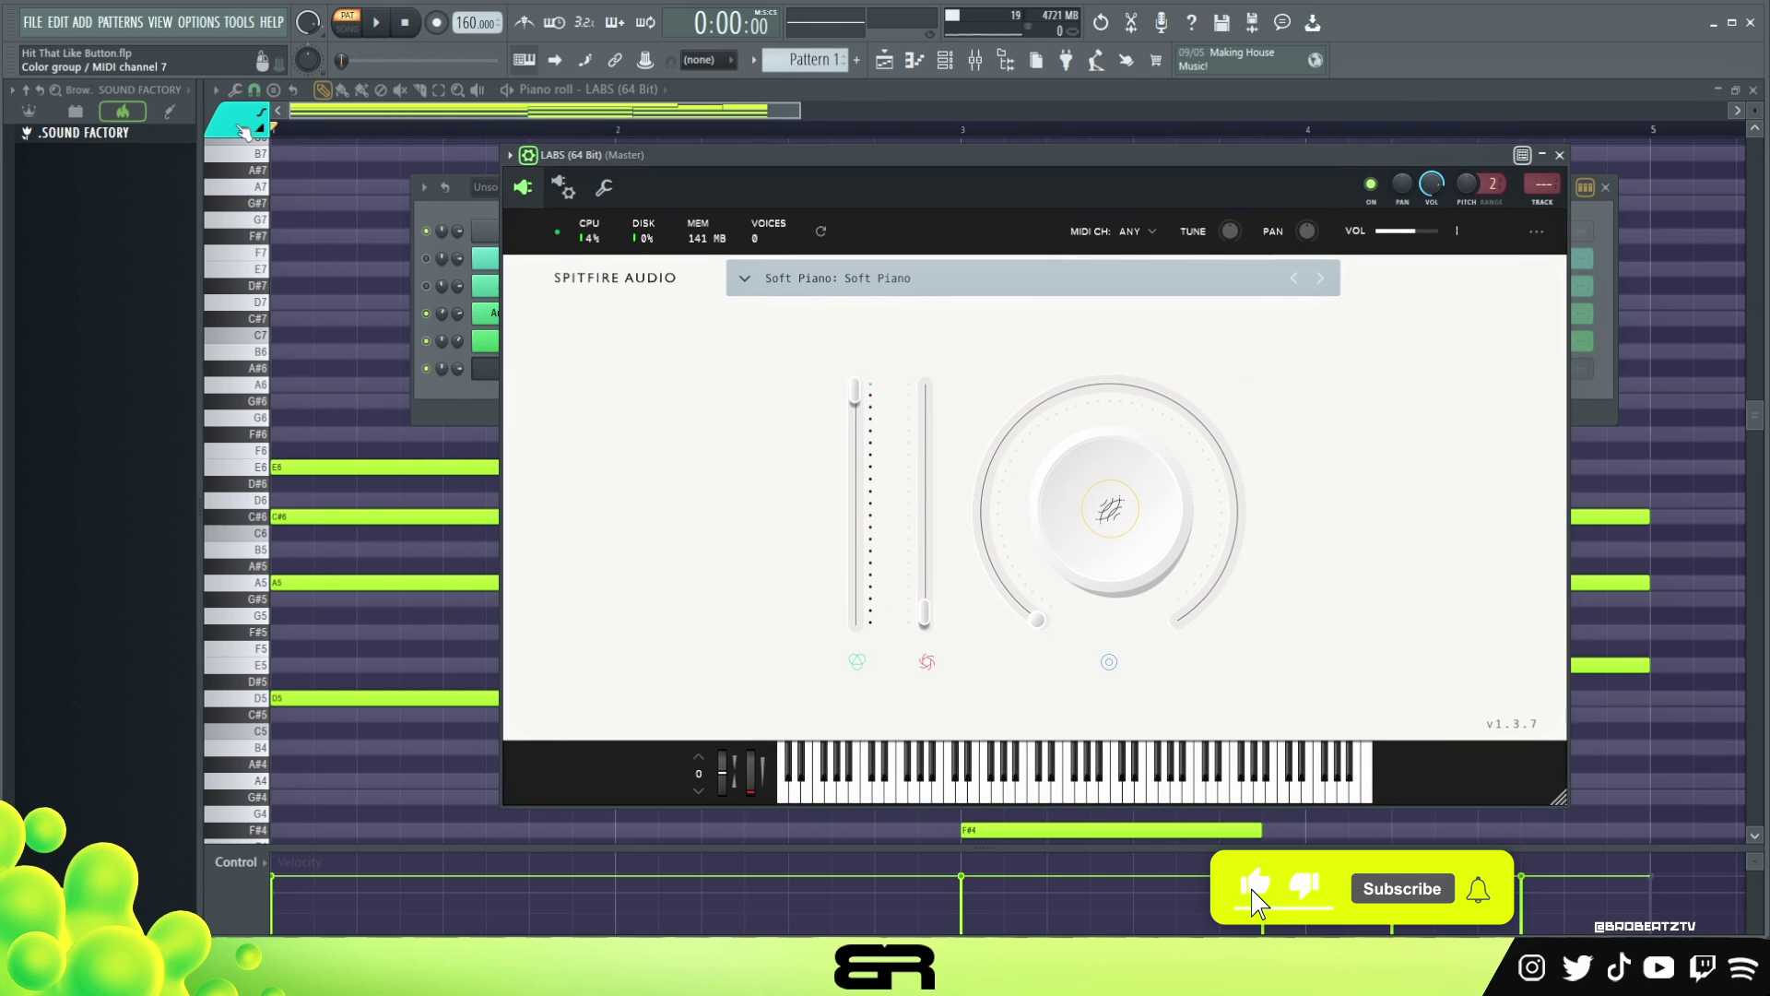
# - Close the LABS window and channel rack and look over the progression's notes in the LABS piano roll
pyautogui.click(1560, 156)
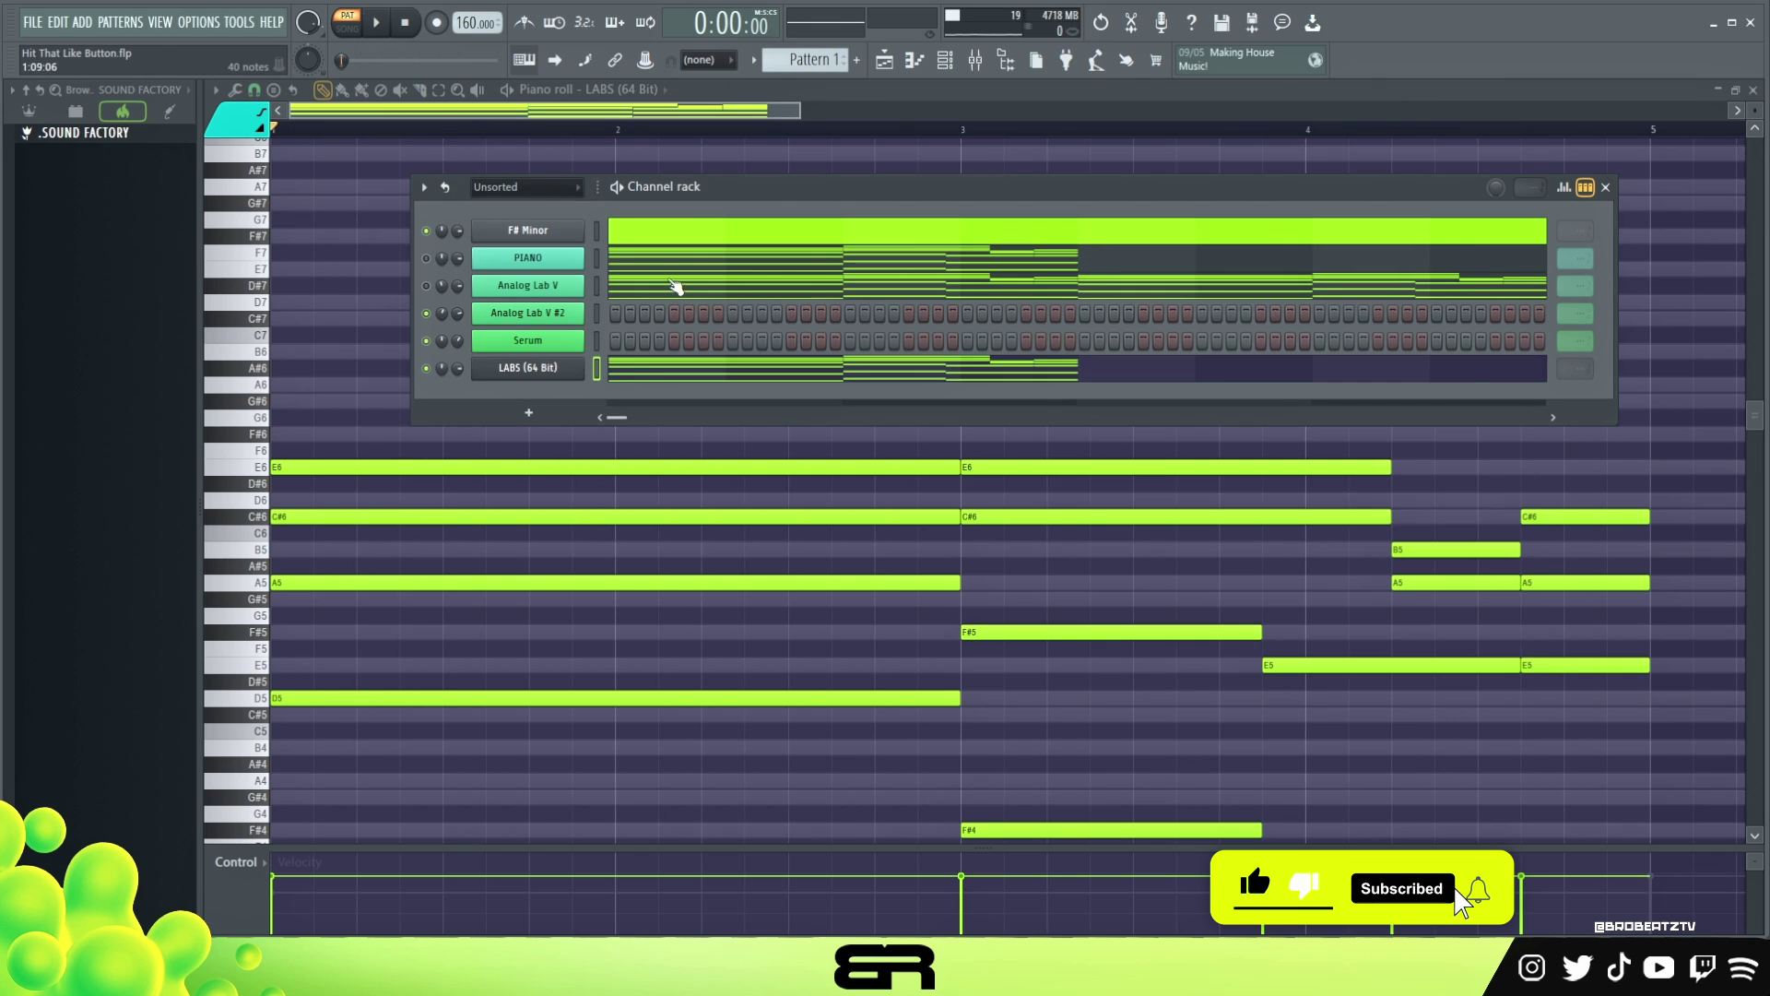
pyautogui.rightClick(367, 273)
pyautogui.scroll(-10, 826, 577)
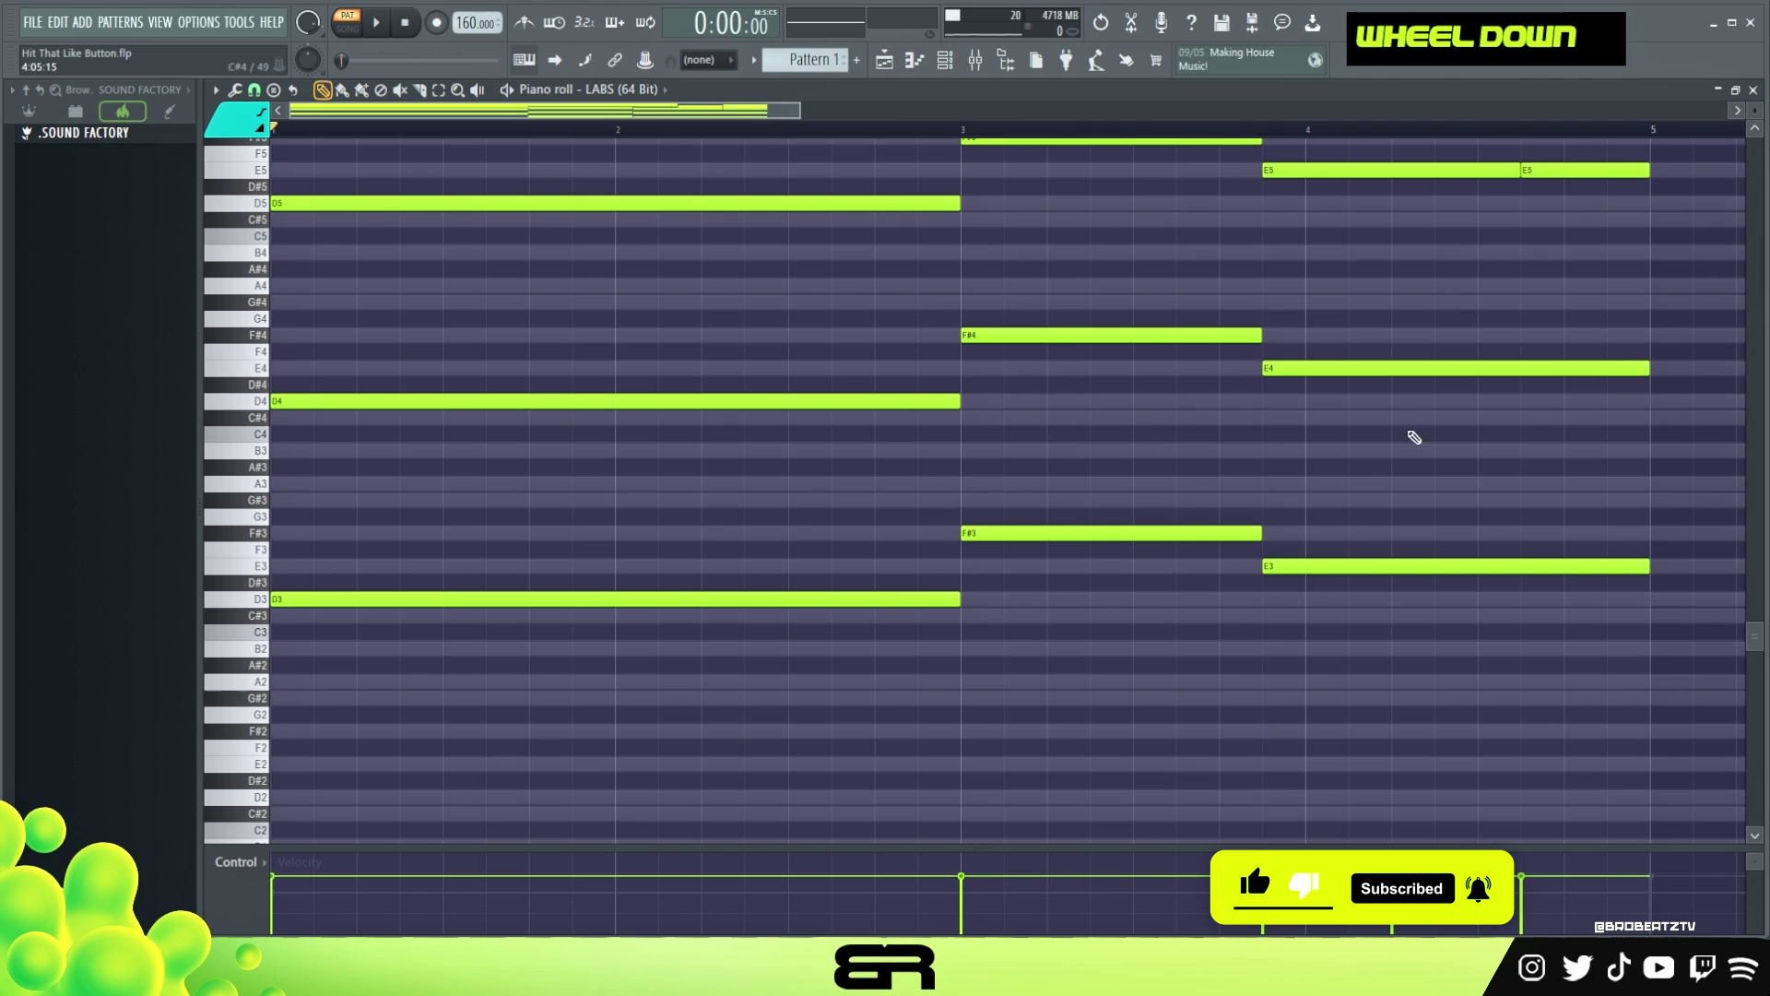
pyautogui.scroll(5, 1324, 494)
pyautogui.scroll(-2, 1199, 516)
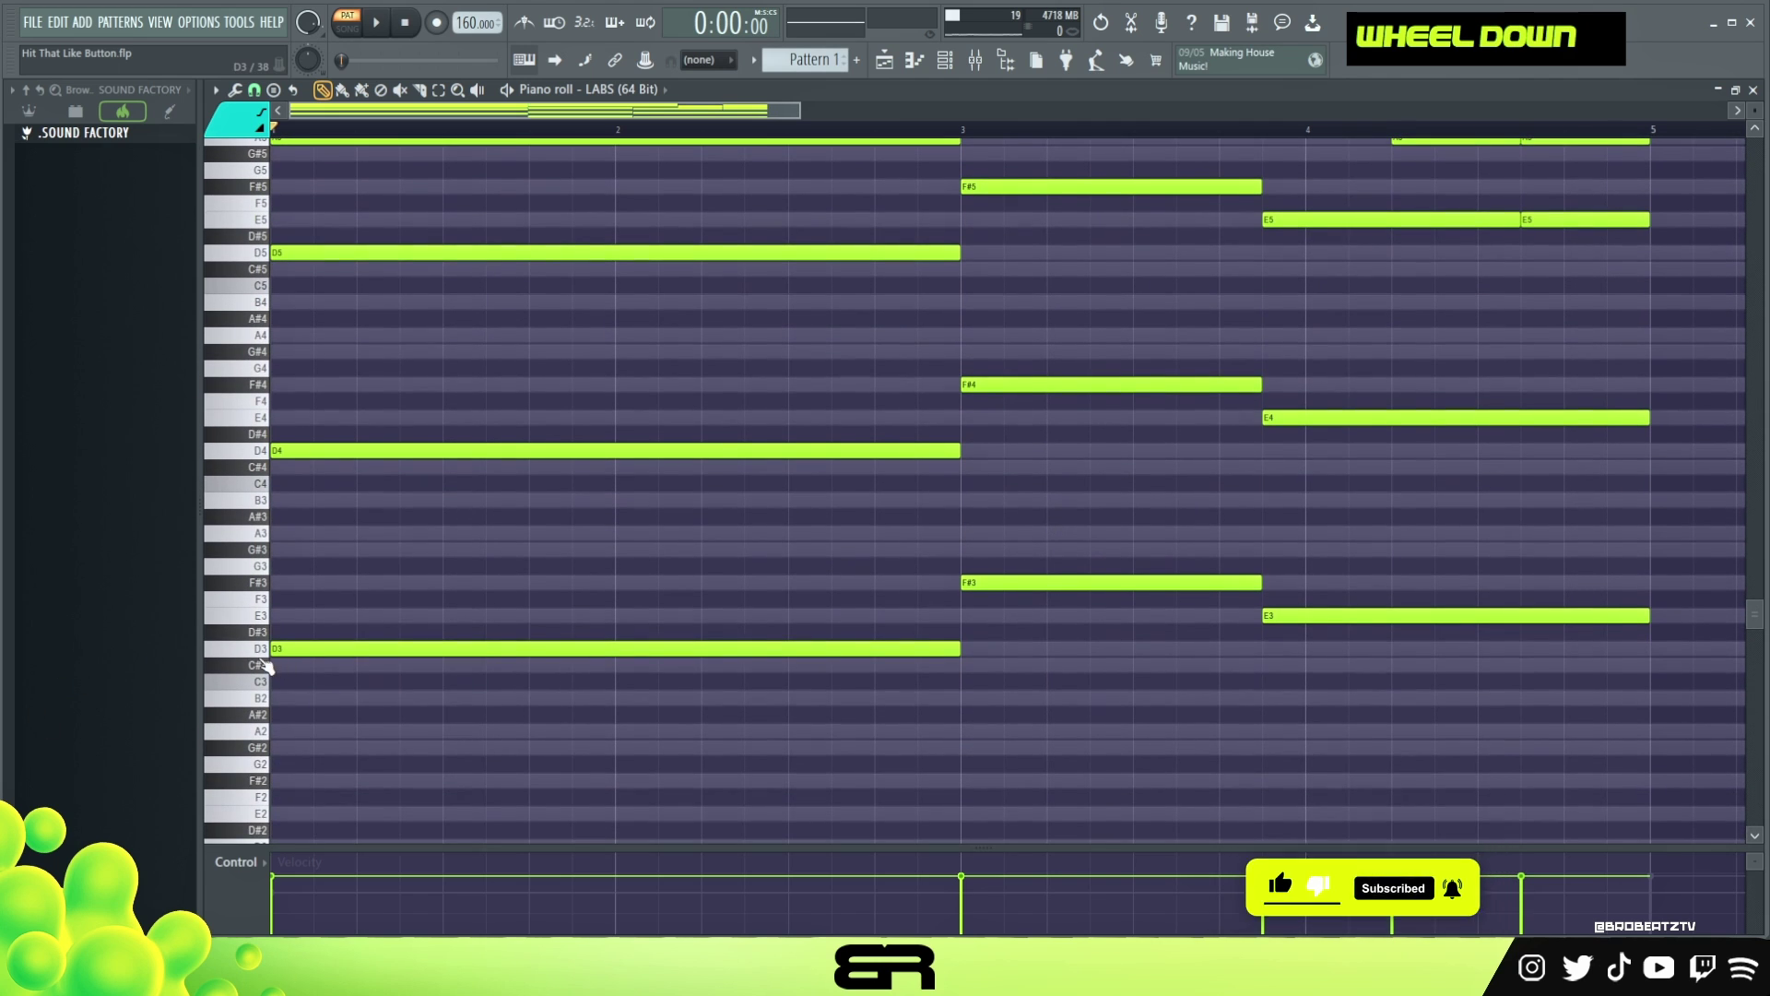
pyautogui.scroll(9, 470, 447)
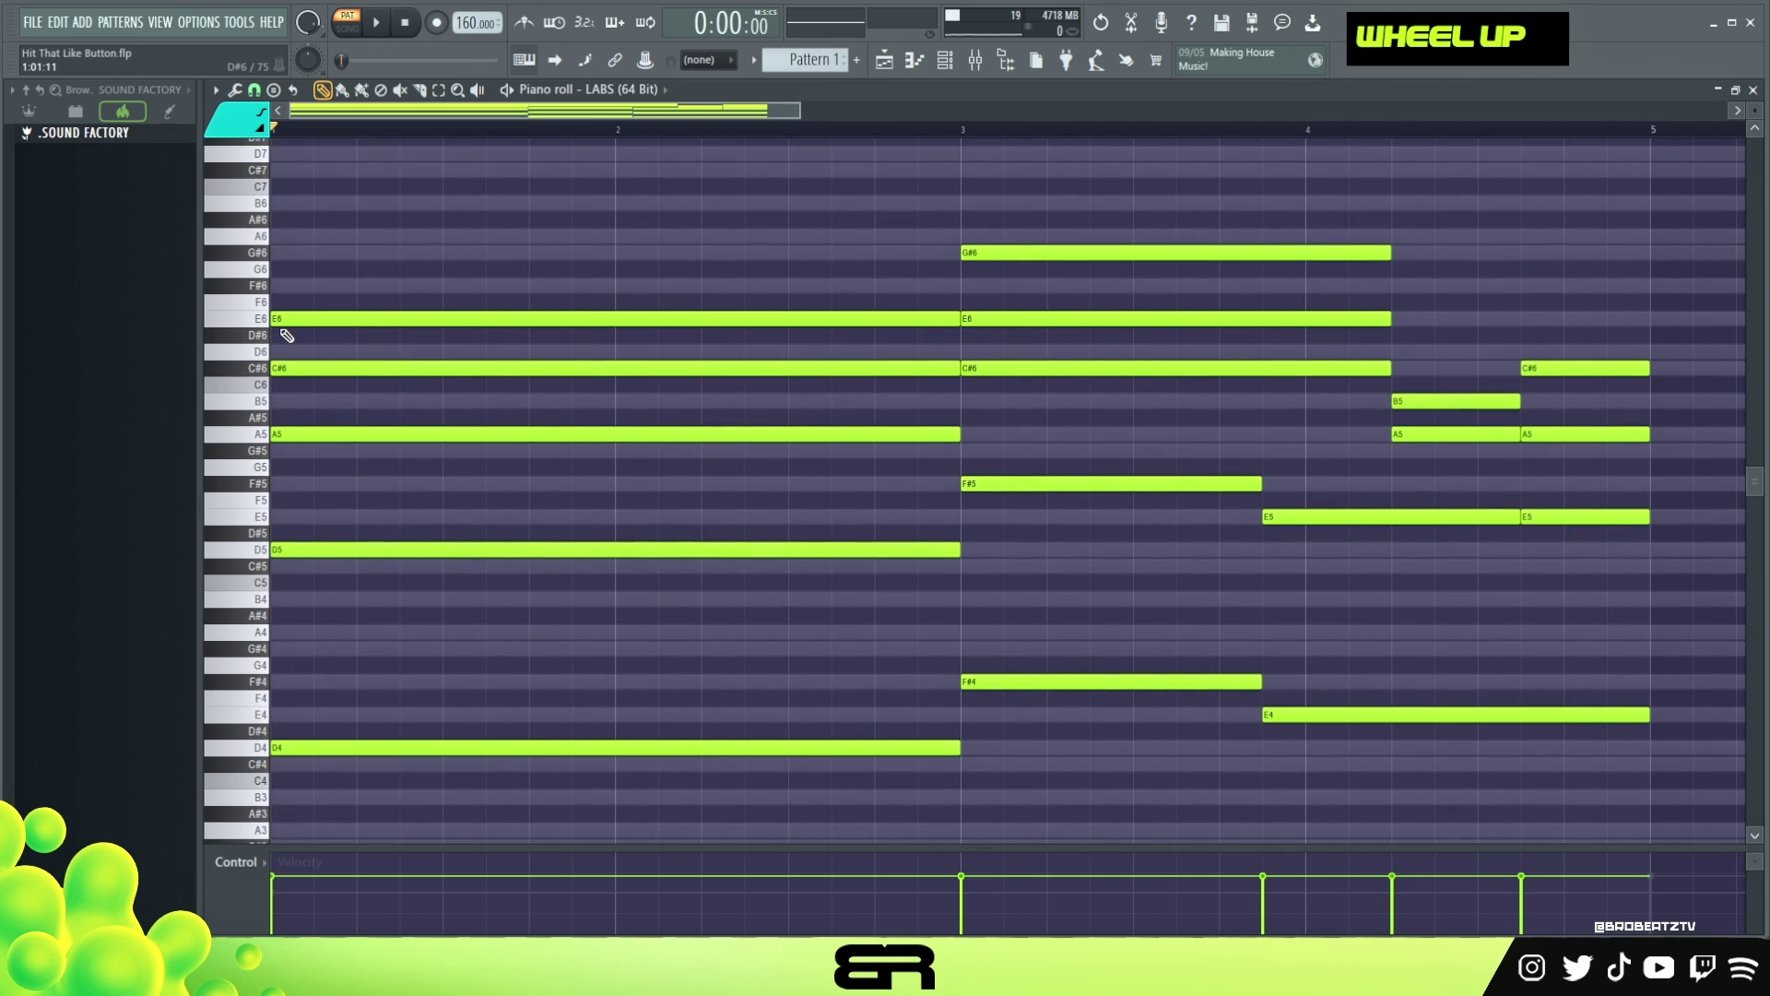
pyautogui.click(464, 322)
pyautogui.moveTo(544, 234); pyautogui.dragTo(581, 222)
pyautogui.click(682, 170)
pyautogui.click(1069, 302)
pyautogui.click(1121, 368)
pyautogui.rightClick(1355, 368)
pyautogui.rightClick(1168, 301)
pyautogui.rightClick(984, 236)
pyautogui.rightClick(841, 171)
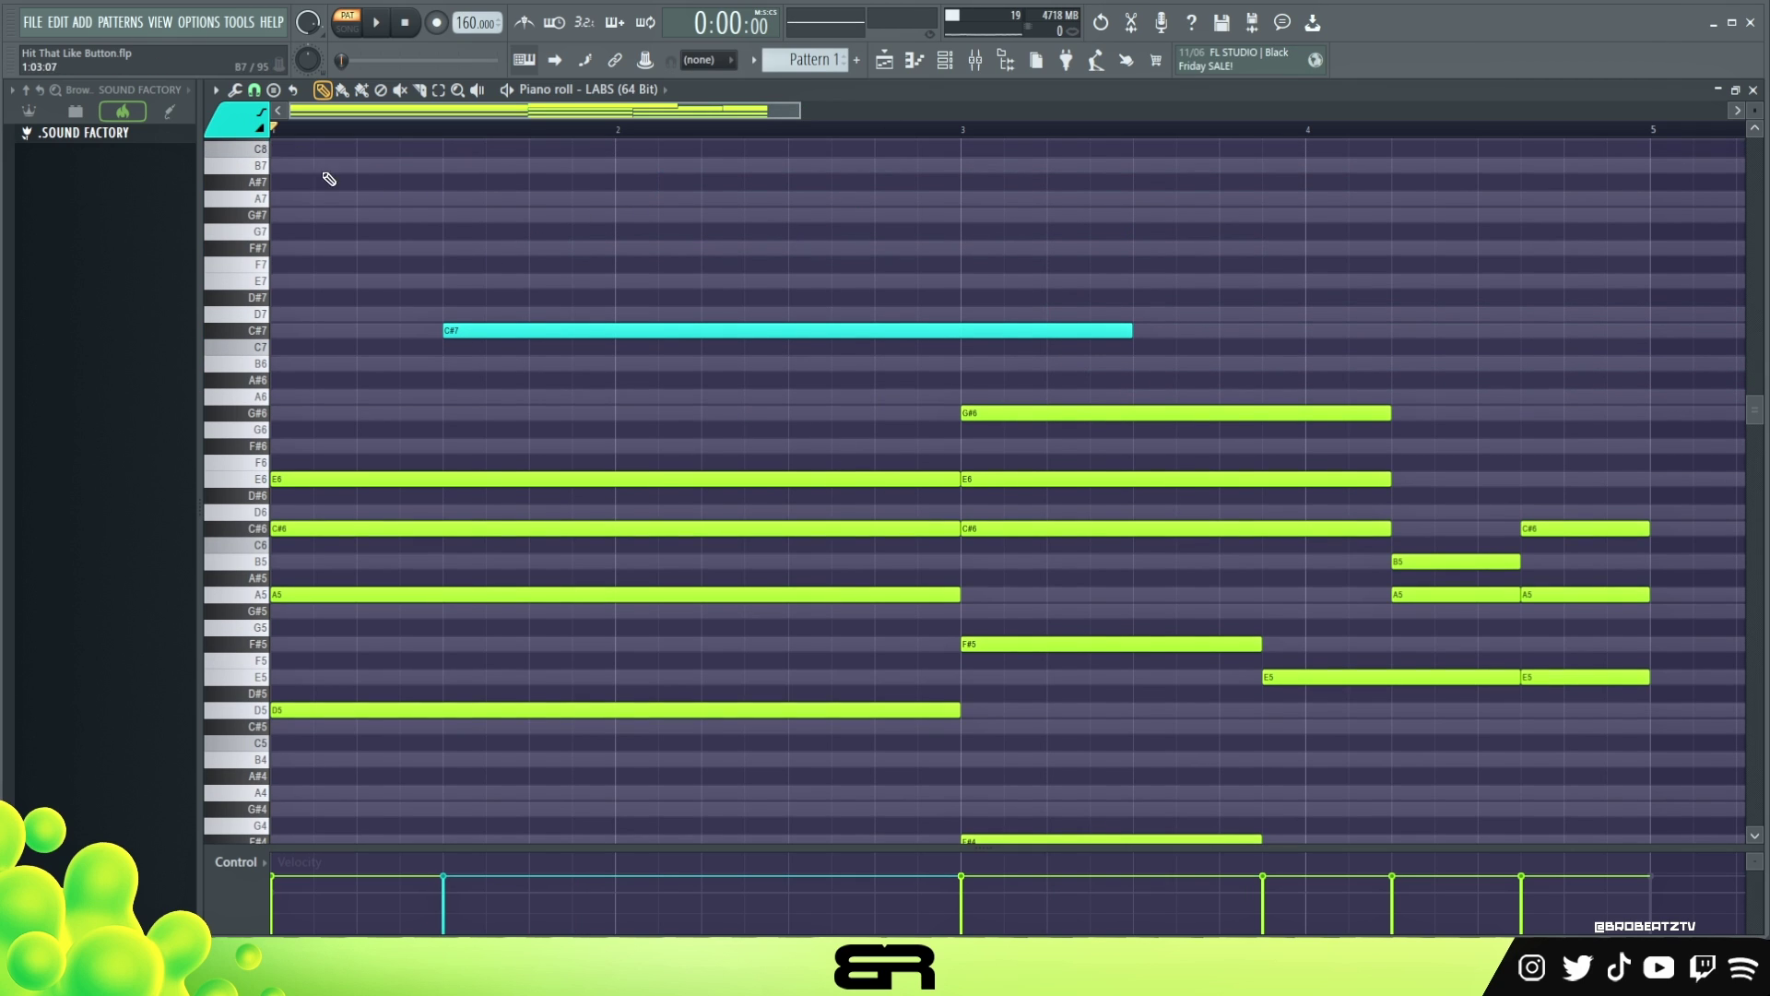
pyautogui.rightClick(553, 330)
pyautogui.click(457, 313)
pyautogui.click(493, 230)
pyautogui.click(493, 363)
pyautogui.click(407, 363)
pyautogui.click(366, 248)
pyautogui.click(407, 215)
pyautogui.rightClick(493, 215)
pyautogui.rightClick(498, 231)
pyautogui.rightClick(502, 248)
pyautogui.rightClick(521, 315)
pyautogui.rightClick(535, 363)
pyautogui.scroll(-2, 461, 351)
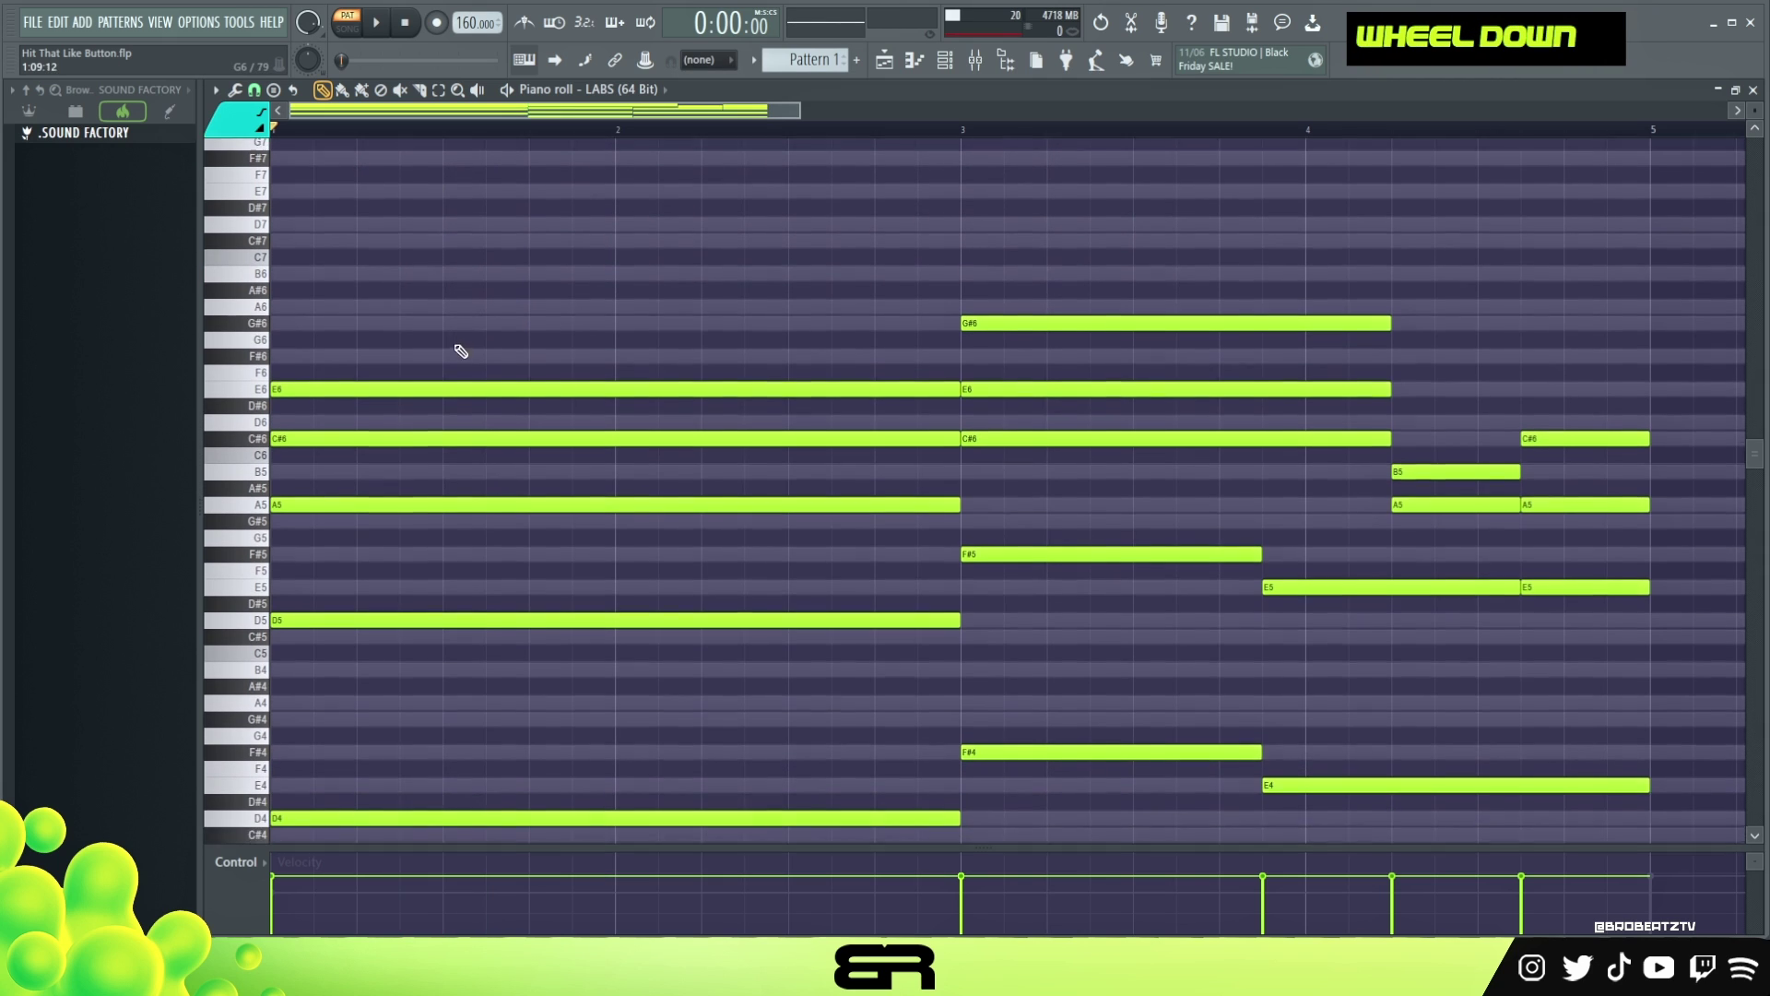
# - Delete the long E6 note starting in bar 1 and undo the deletion
pyautogui.scroll(2, 678, 286)
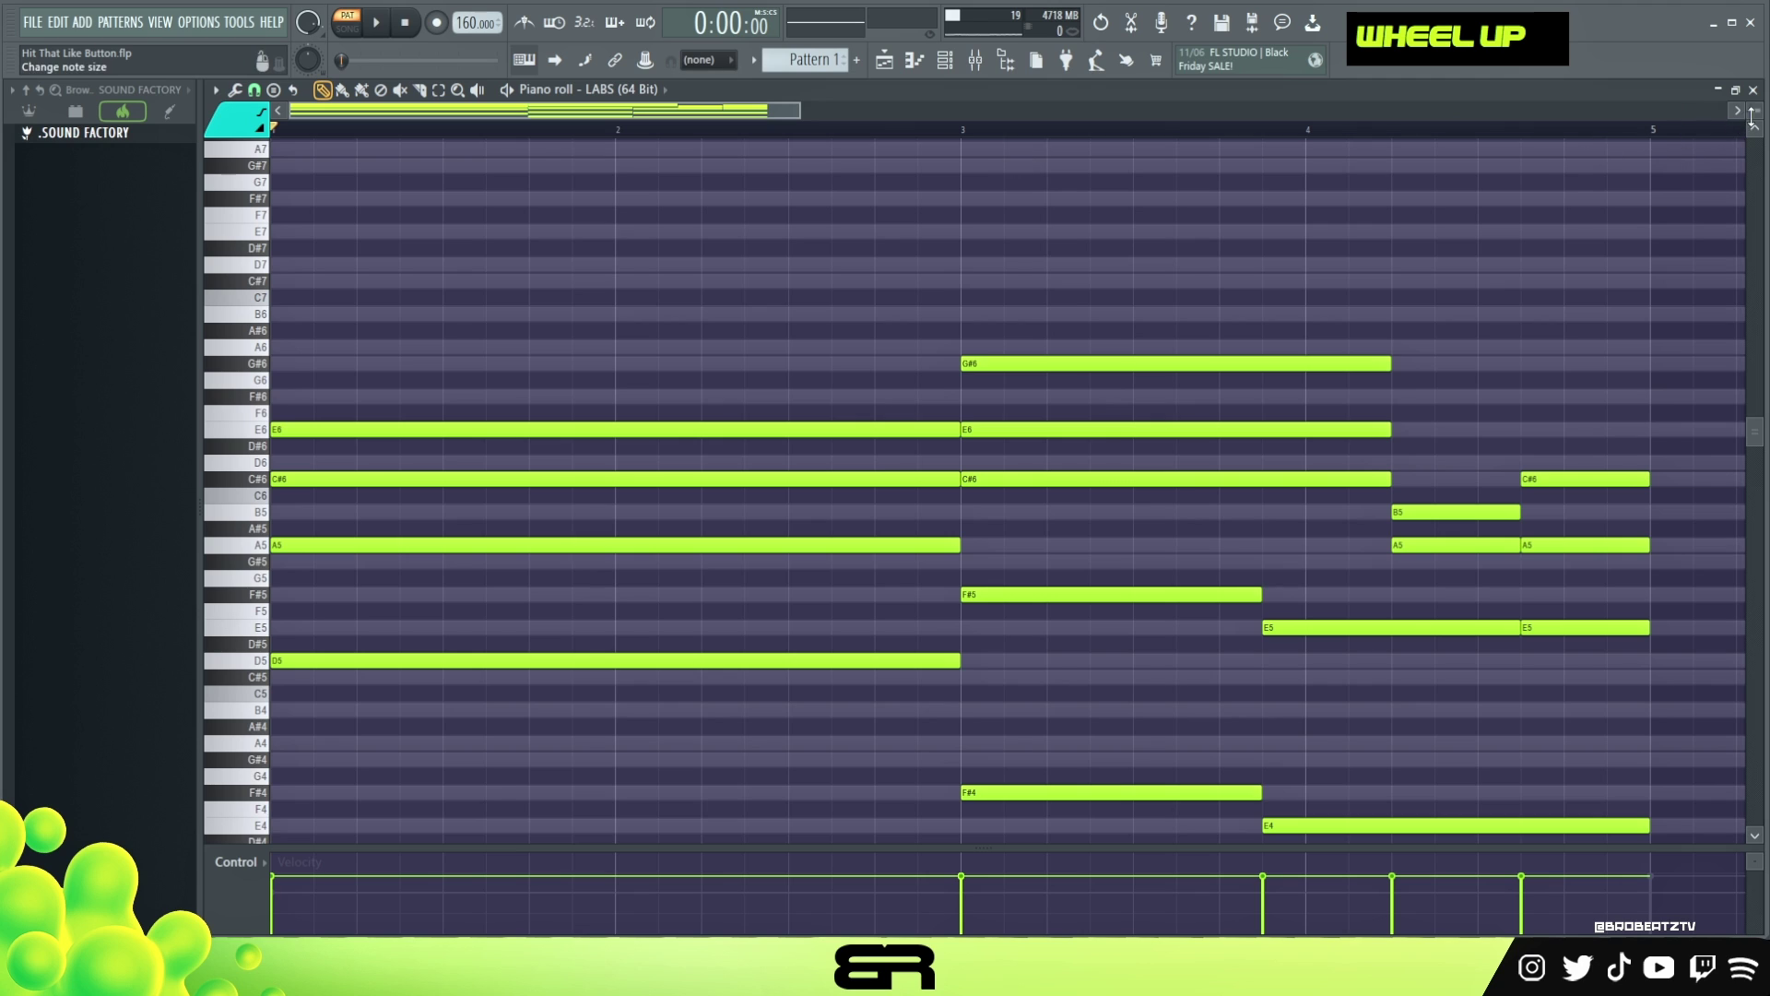
pyautogui.moveTo(1749, 115); pyautogui.dragTo(1728, 114)
pyautogui.scroll(2, 683, 368)
pyautogui.moveTo(800, 111); pyautogui.dragTo(774, 110)
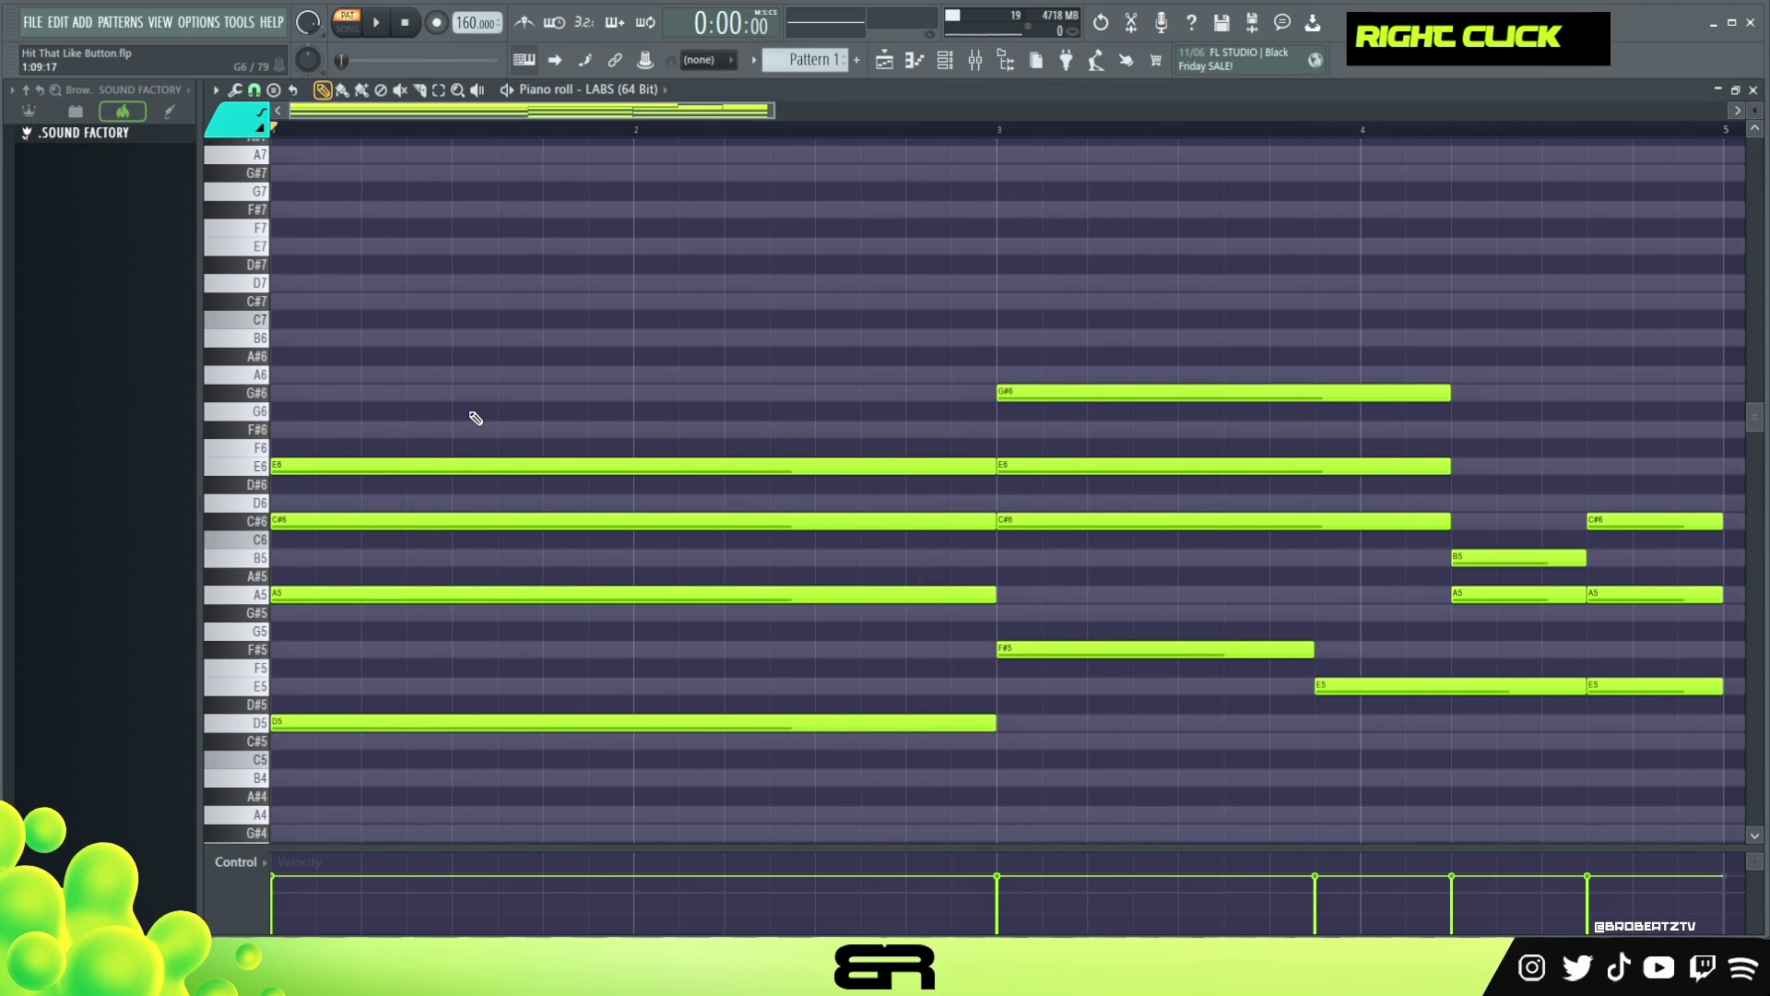
pyautogui.moveTo(310, 422); pyautogui.dragTo(404, 539)
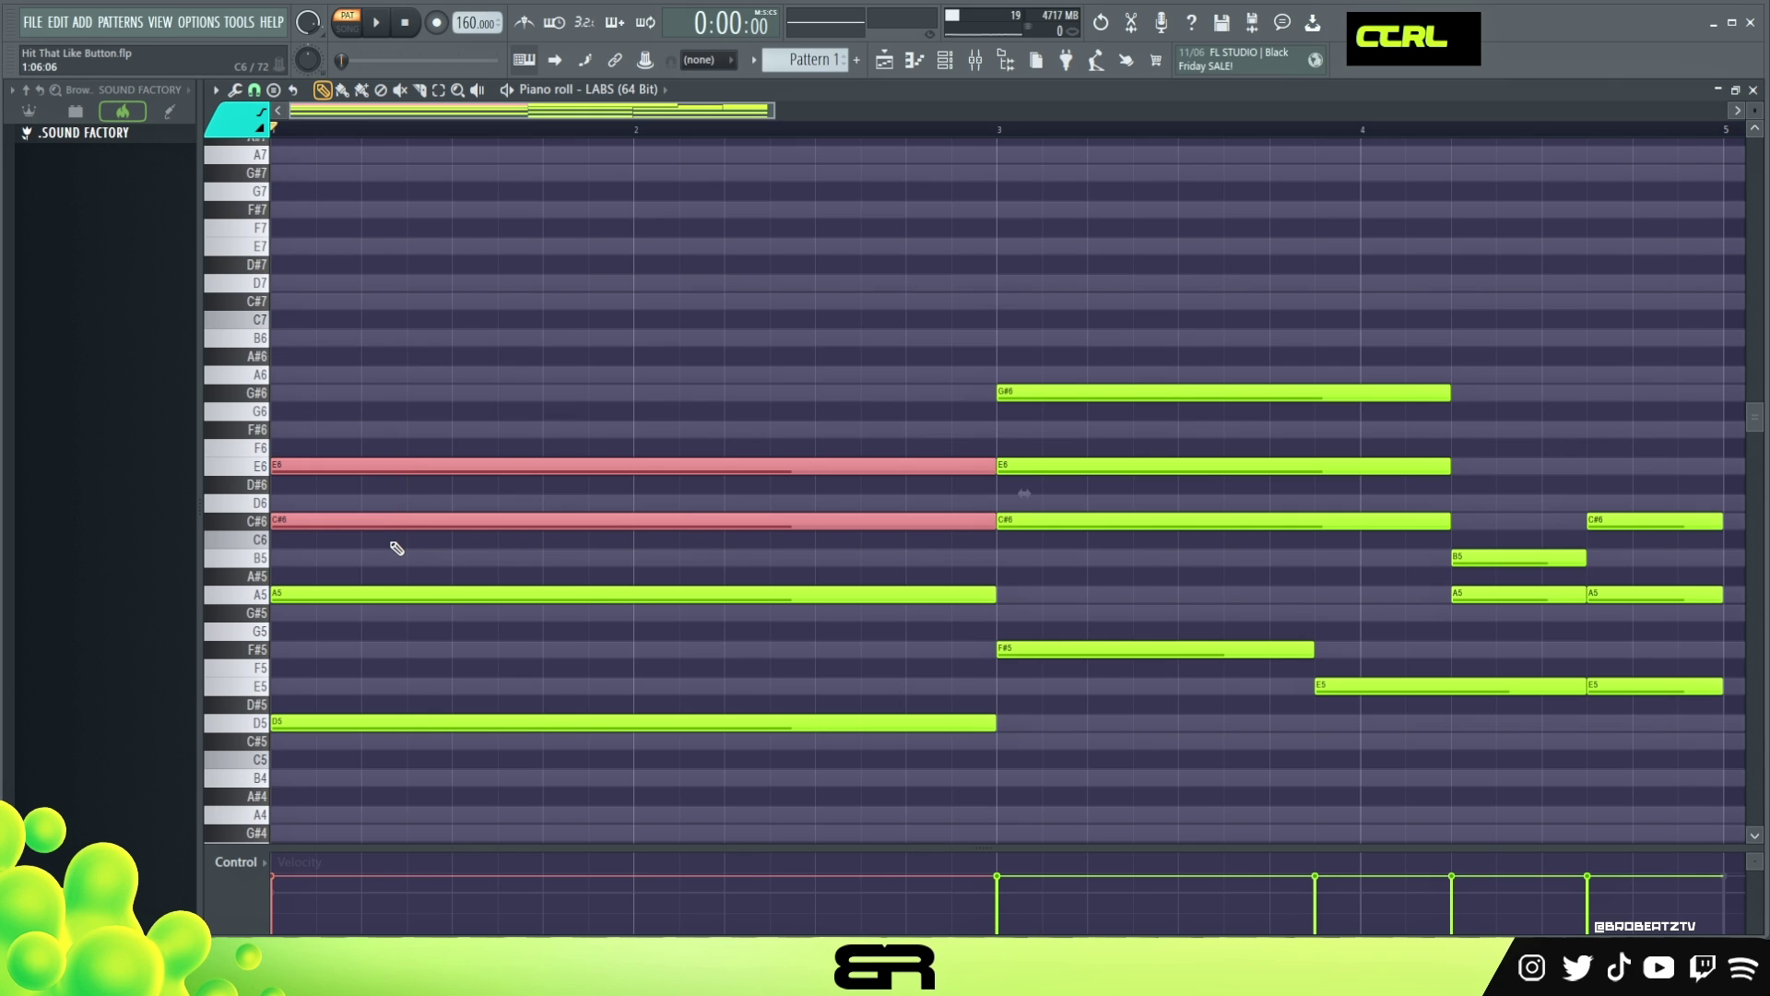
pyautogui.rightClick(396, 548)
pyautogui.click(277, 470)
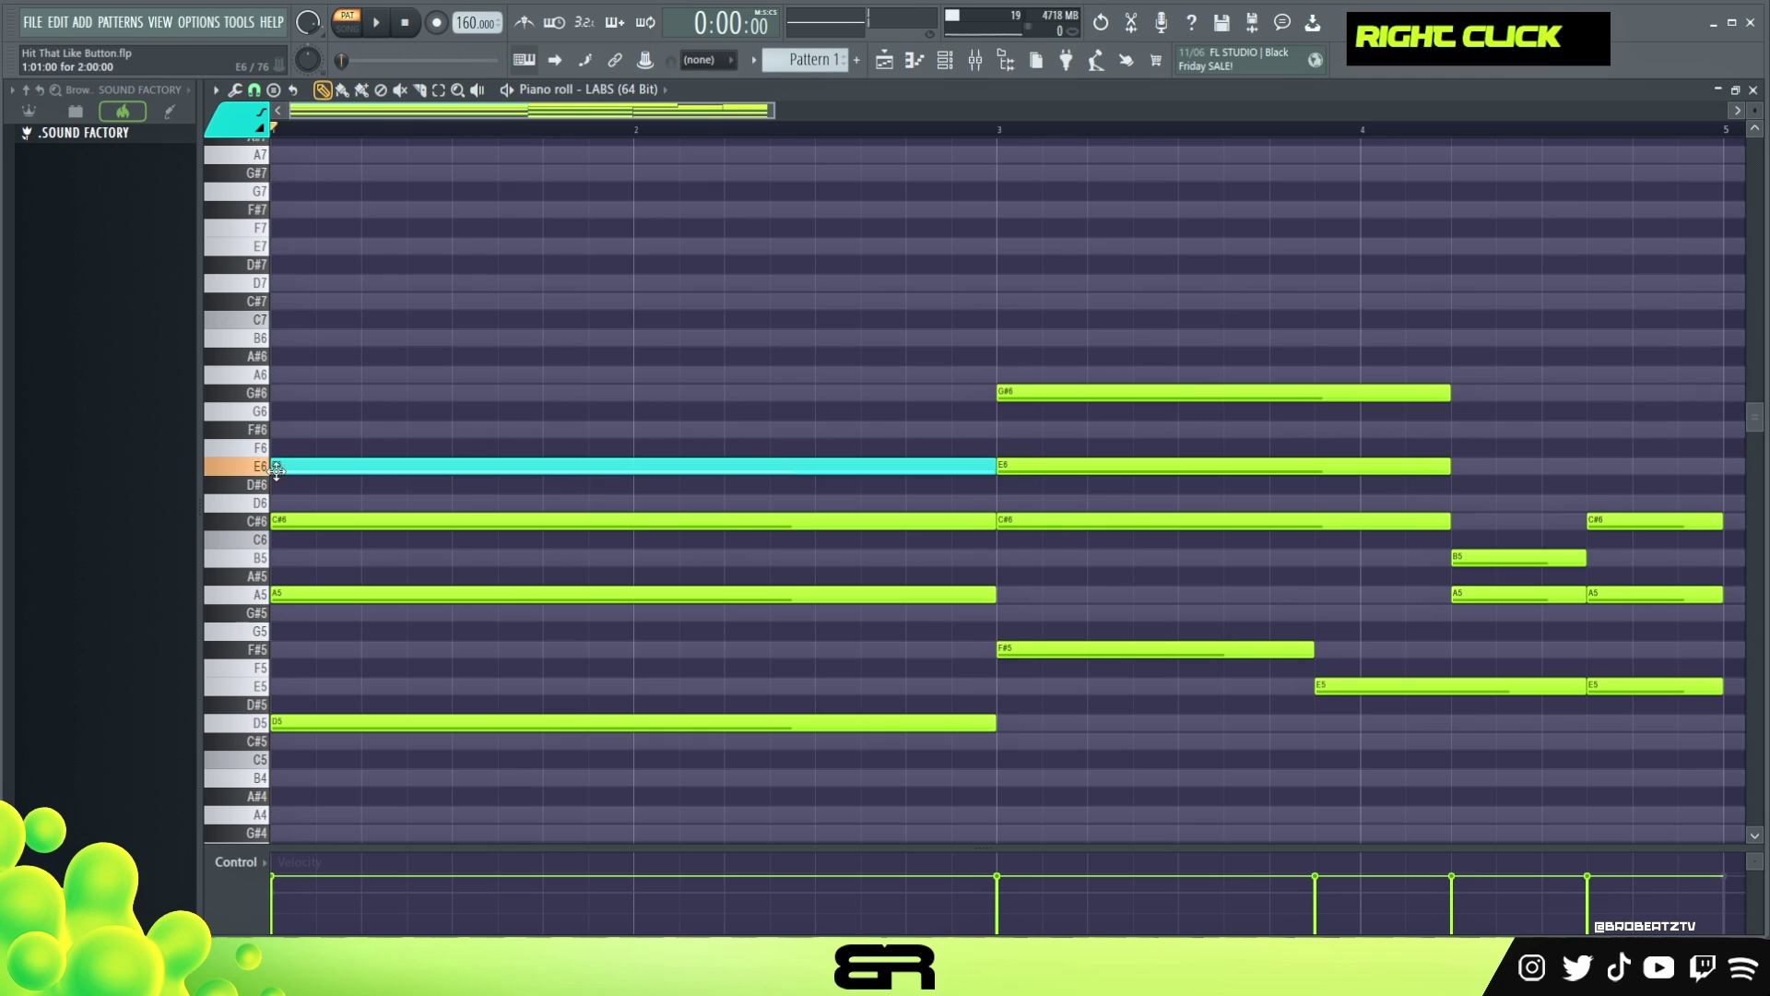
pyautogui.hotkey('ctrl', 'z')
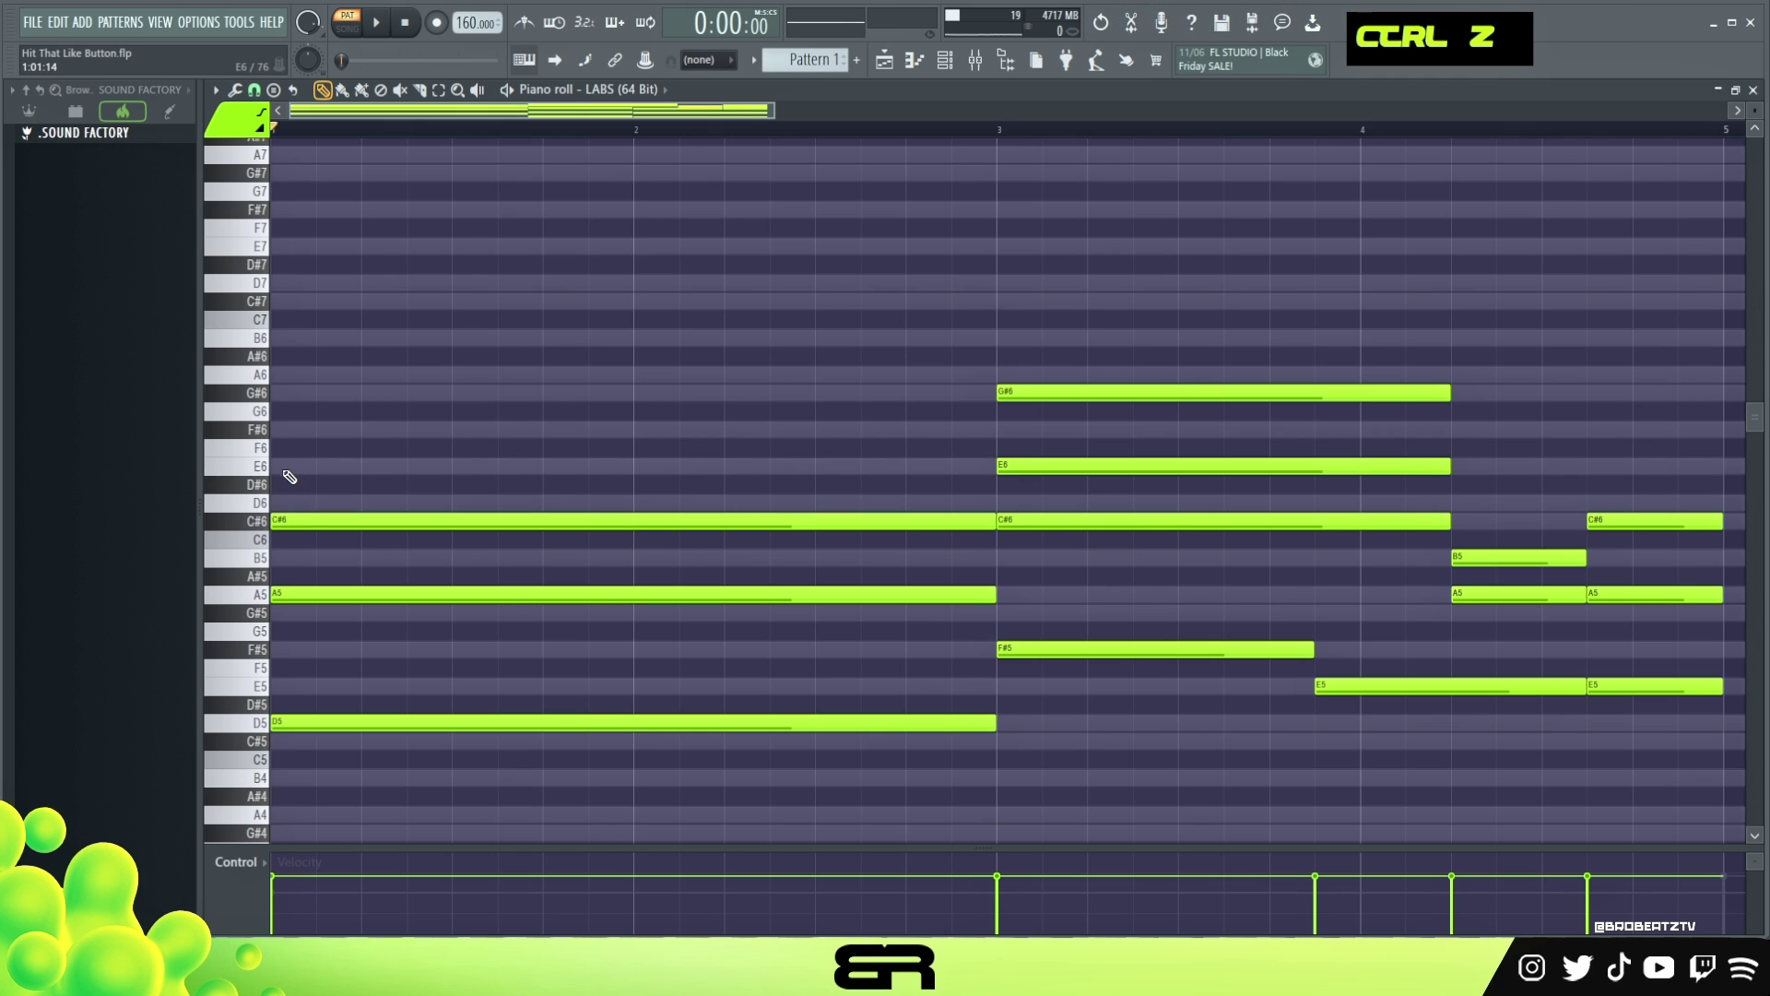
# - Set the colour group for new notes to 7
pyautogui.click(217, 90)
pyautogui.click(218, 90)
pyautogui.click(233, 122)
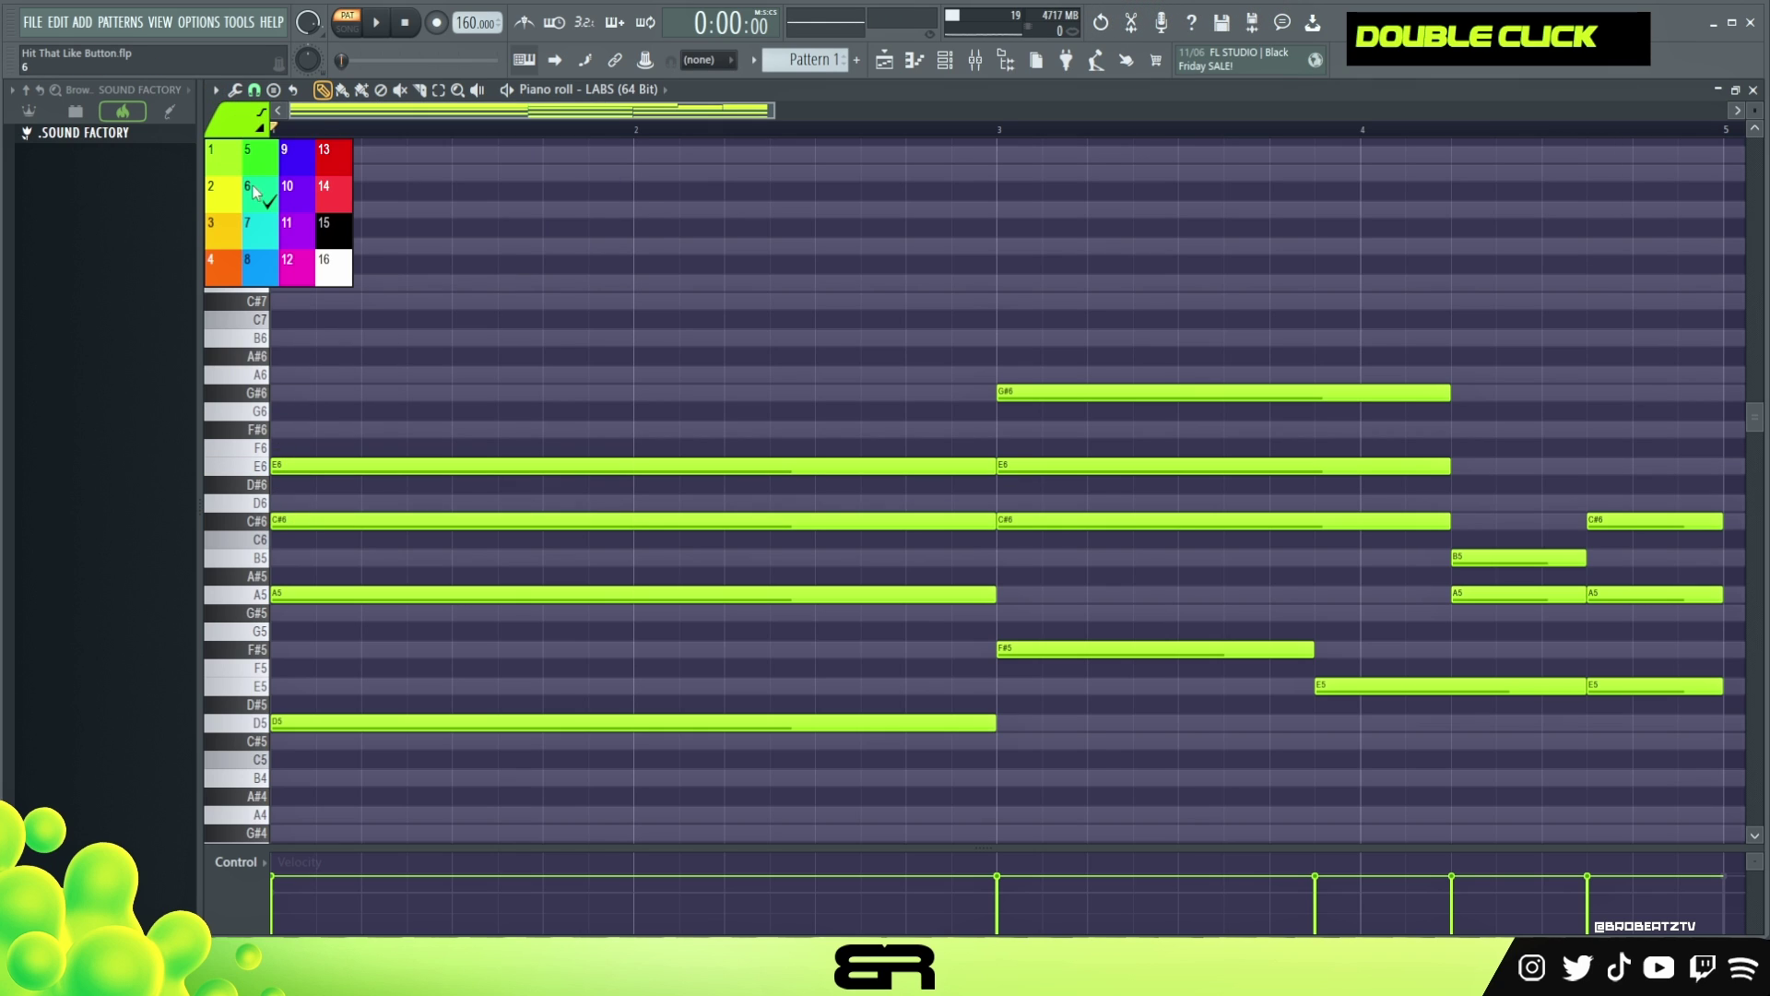
pyautogui.click(260, 226)
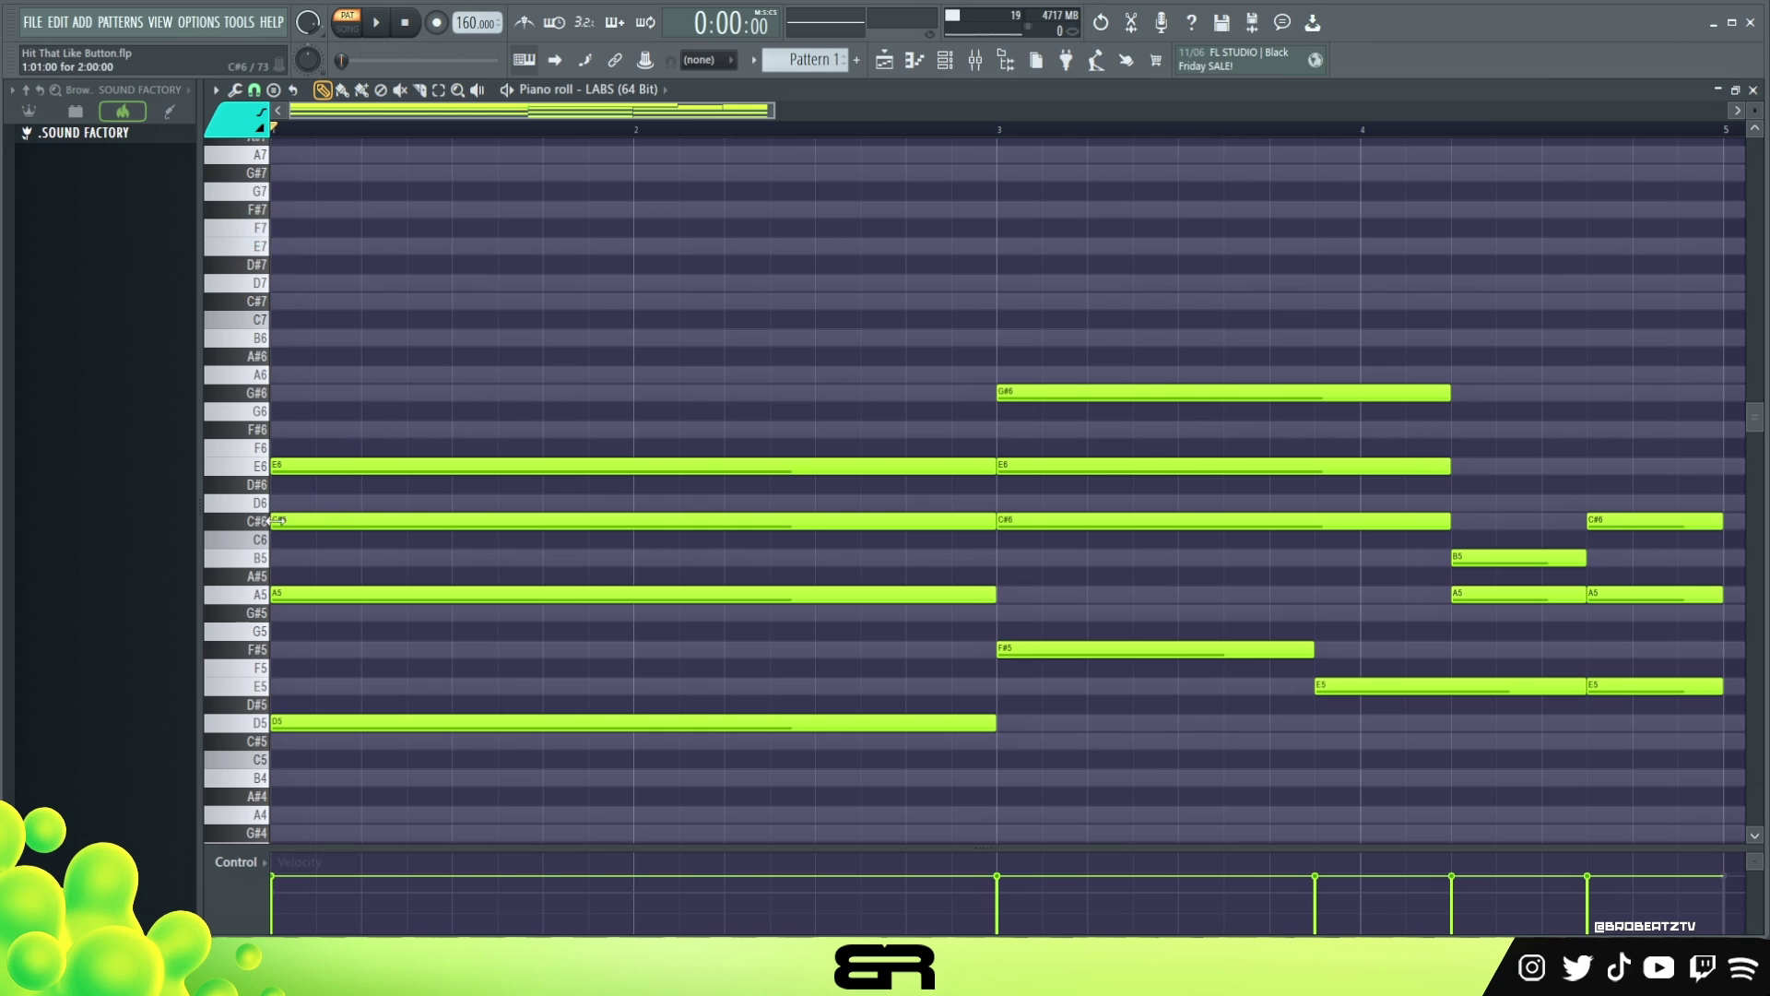
# - Trim the first C#6 note so it starts at step 7 of bar 1 and play the pattern
pyautogui.moveTo(275, 522); pyautogui.dragTo(320, 520)
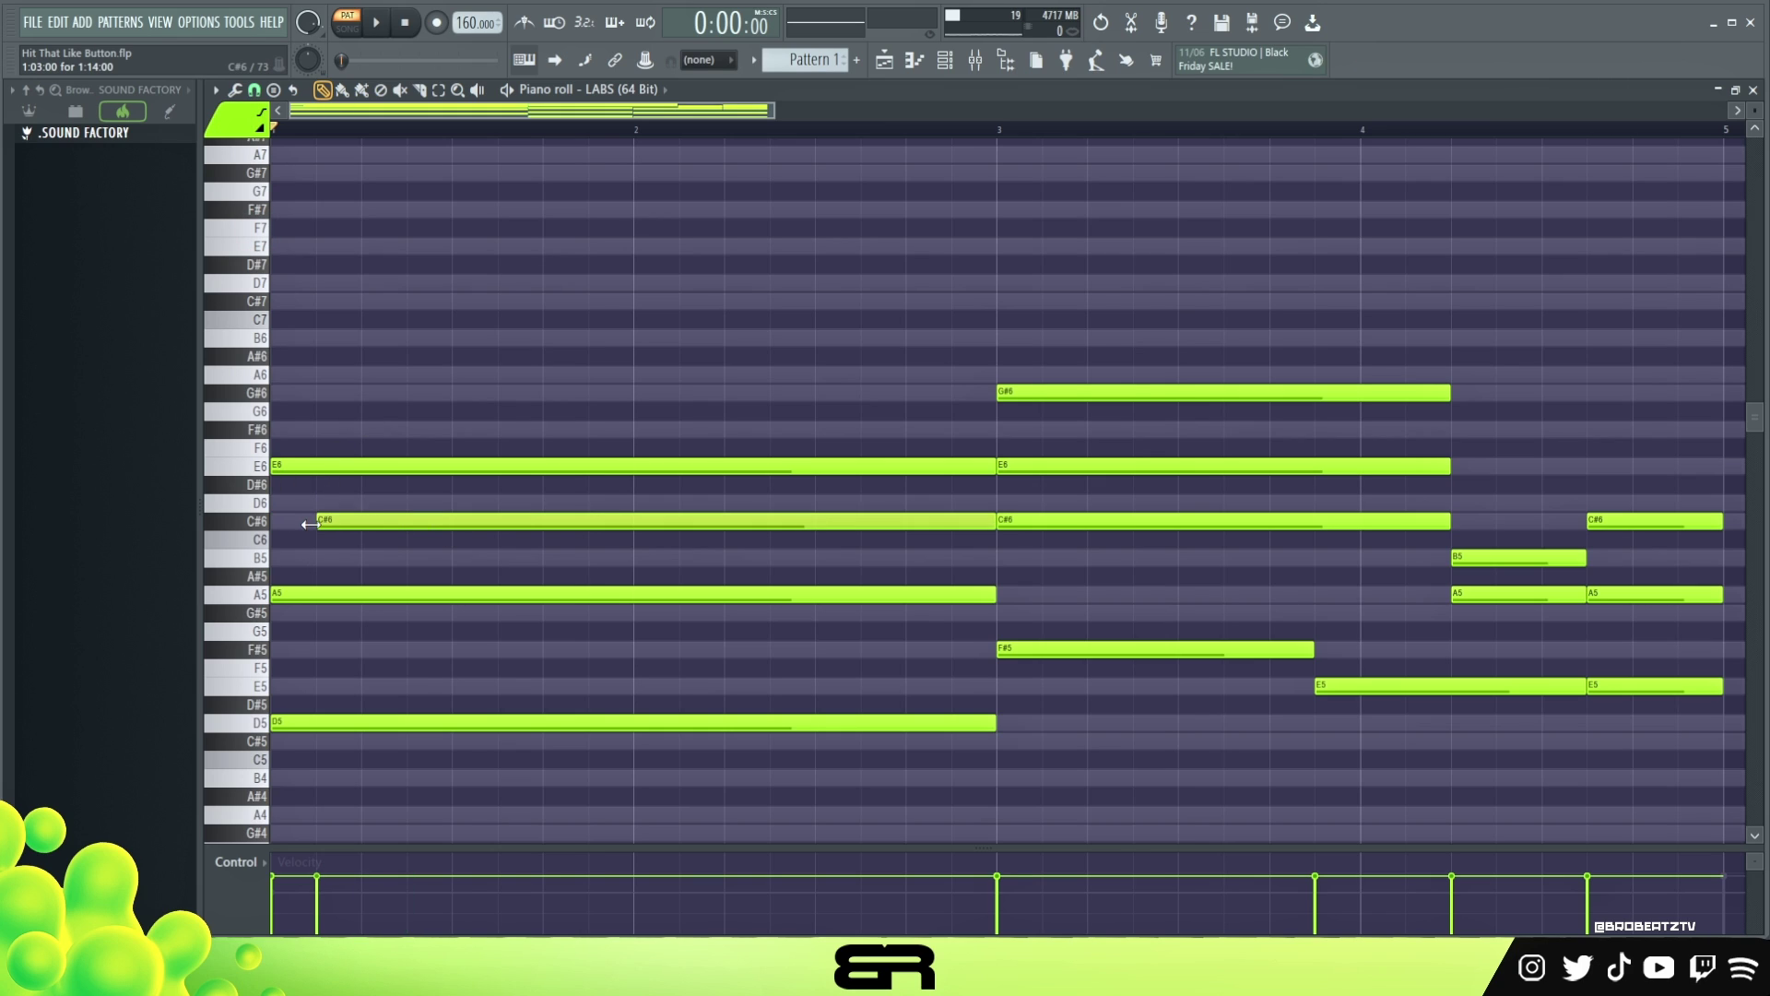
pyautogui.moveTo(286, 539); pyautogui.dragTo(462, 558)
pyautogui.press('space')
pyautogui.press('space')
pyautogui.press('space')
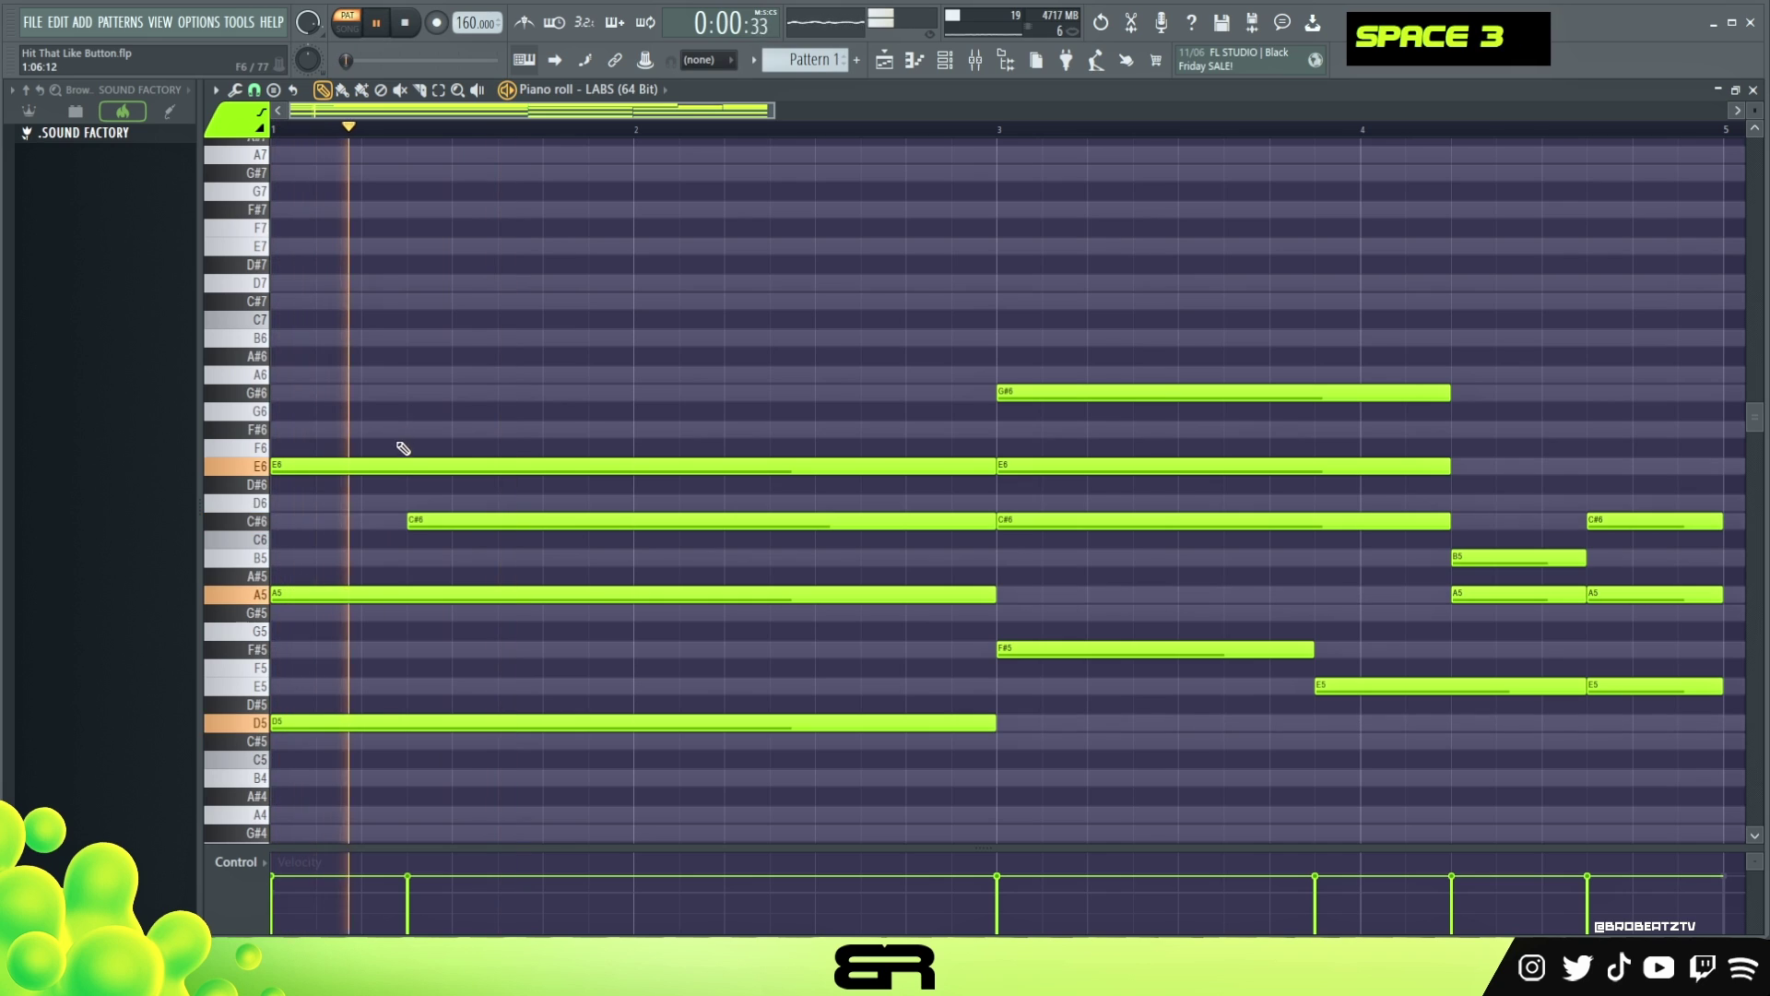
pyautogui.press('space')
# - Copy the bar 1 E6 note up to G#6 at step 5, shorten it to just over one beat and play the pattern
pyautogui.press('ctrl')
pyautogui.keyDown('ctrl'); pyautogui.click(299, 463); pyautogui.keyUp('ctrl')
pyautogui.keyDown('shift'); pyautogui.moveTo(300, 464); pyautogui.dragTo(405, 381); pyautogui.keyUp('shift')
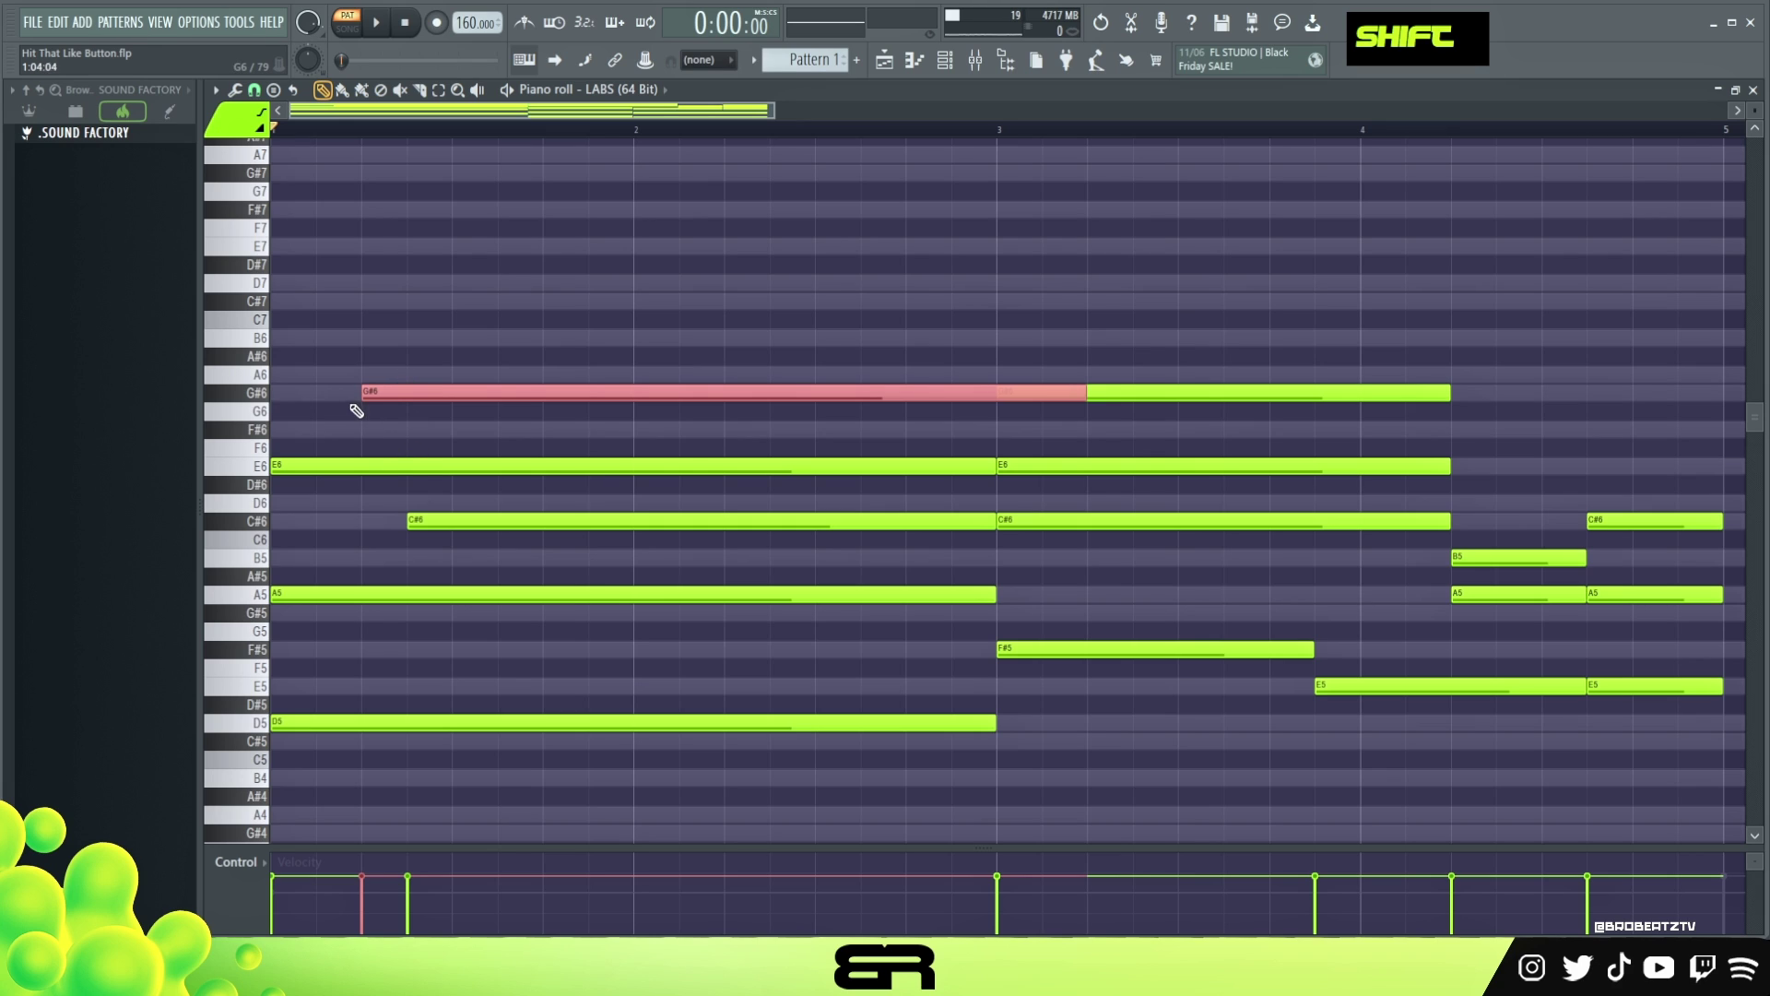
pyautogui.keyDown('alt'); pyautogui.moveTo(1086, 394); pyautogui.dragTo(492, 414); pyautogui.keyUp('alt')
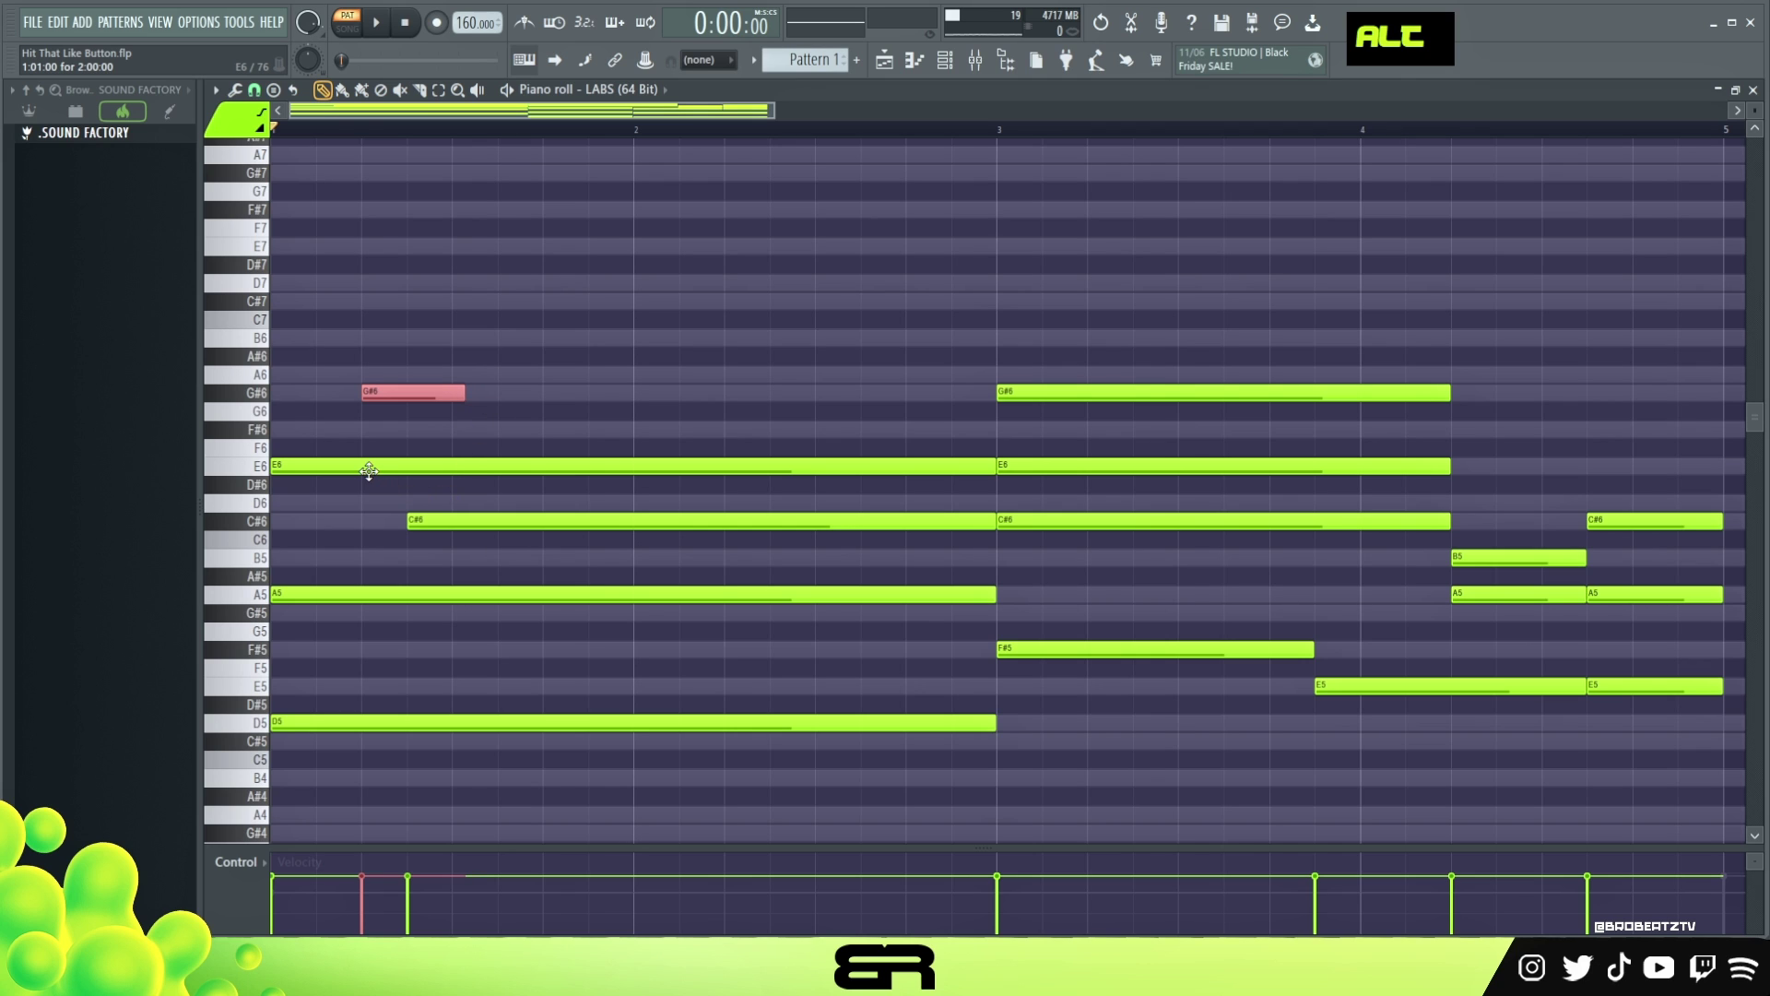
pyautogui.keyDown('ctrl'); pyautogui.moveTo(368, 373); pyautogui.dragTo(465, 533); pyautogui.keyUp('ctrl')
pyautogui.keyDown('alt'); pyautogui.rightClick(430, 487); pyautogui.keyUp('alt')
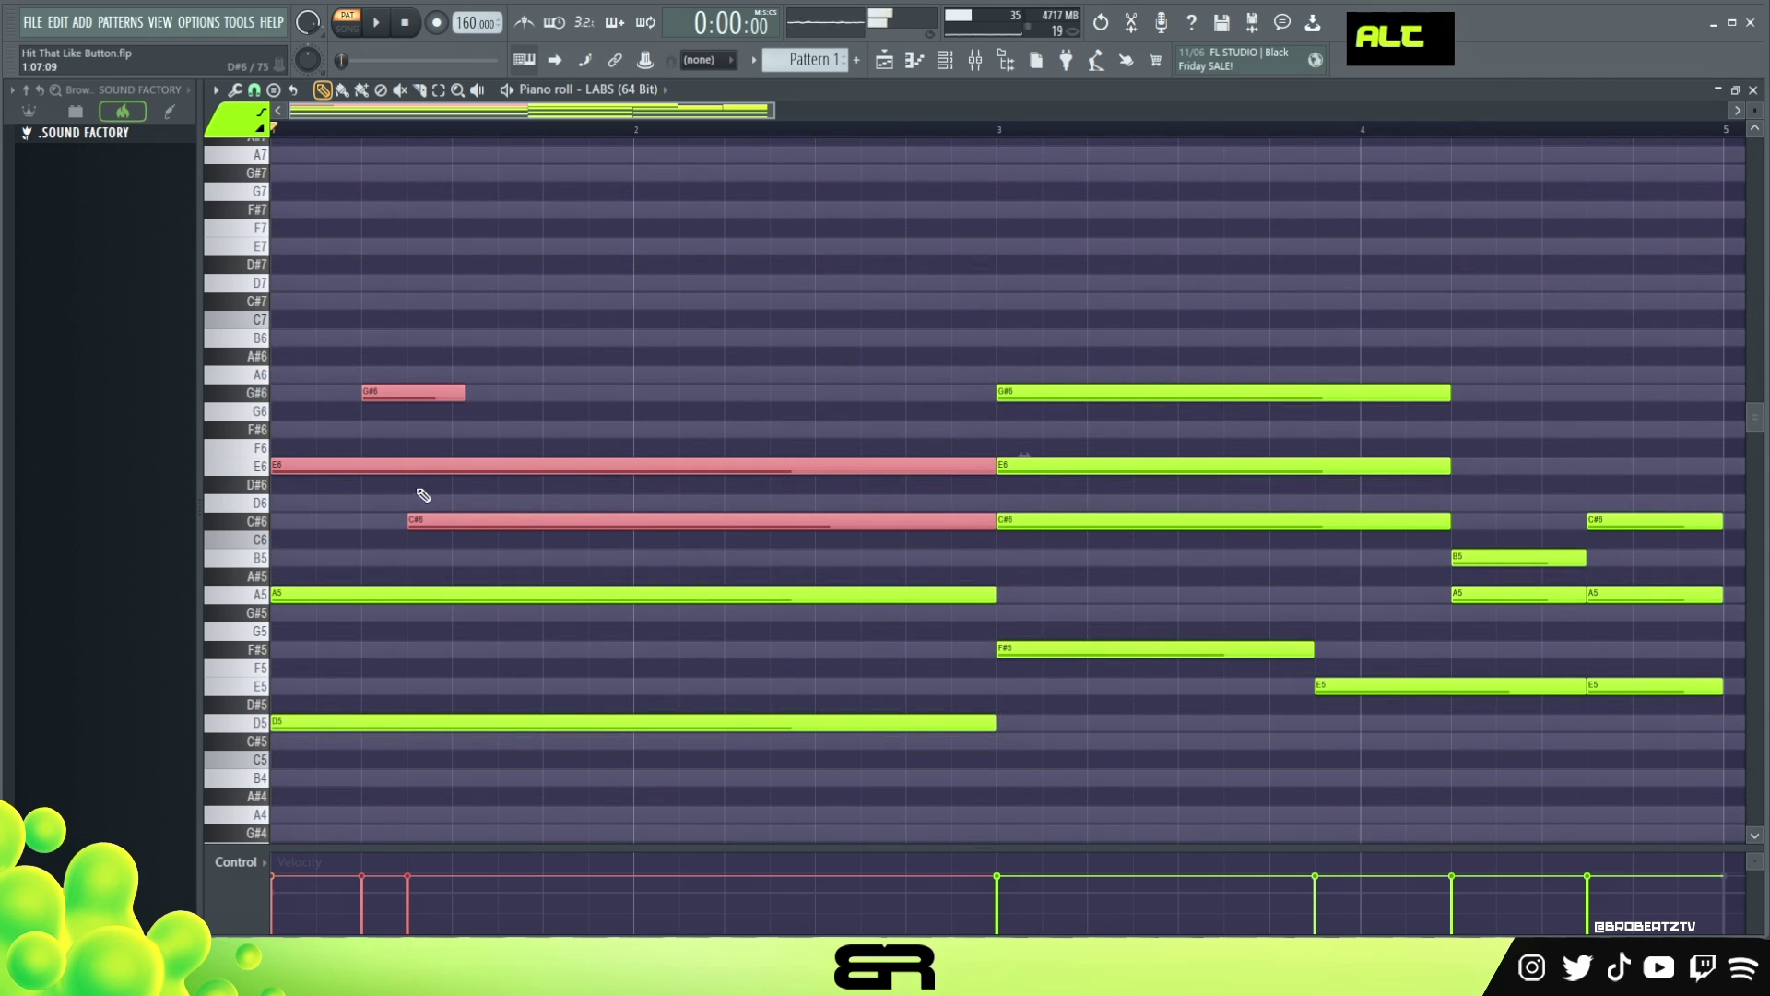
pyautogui.press('space')
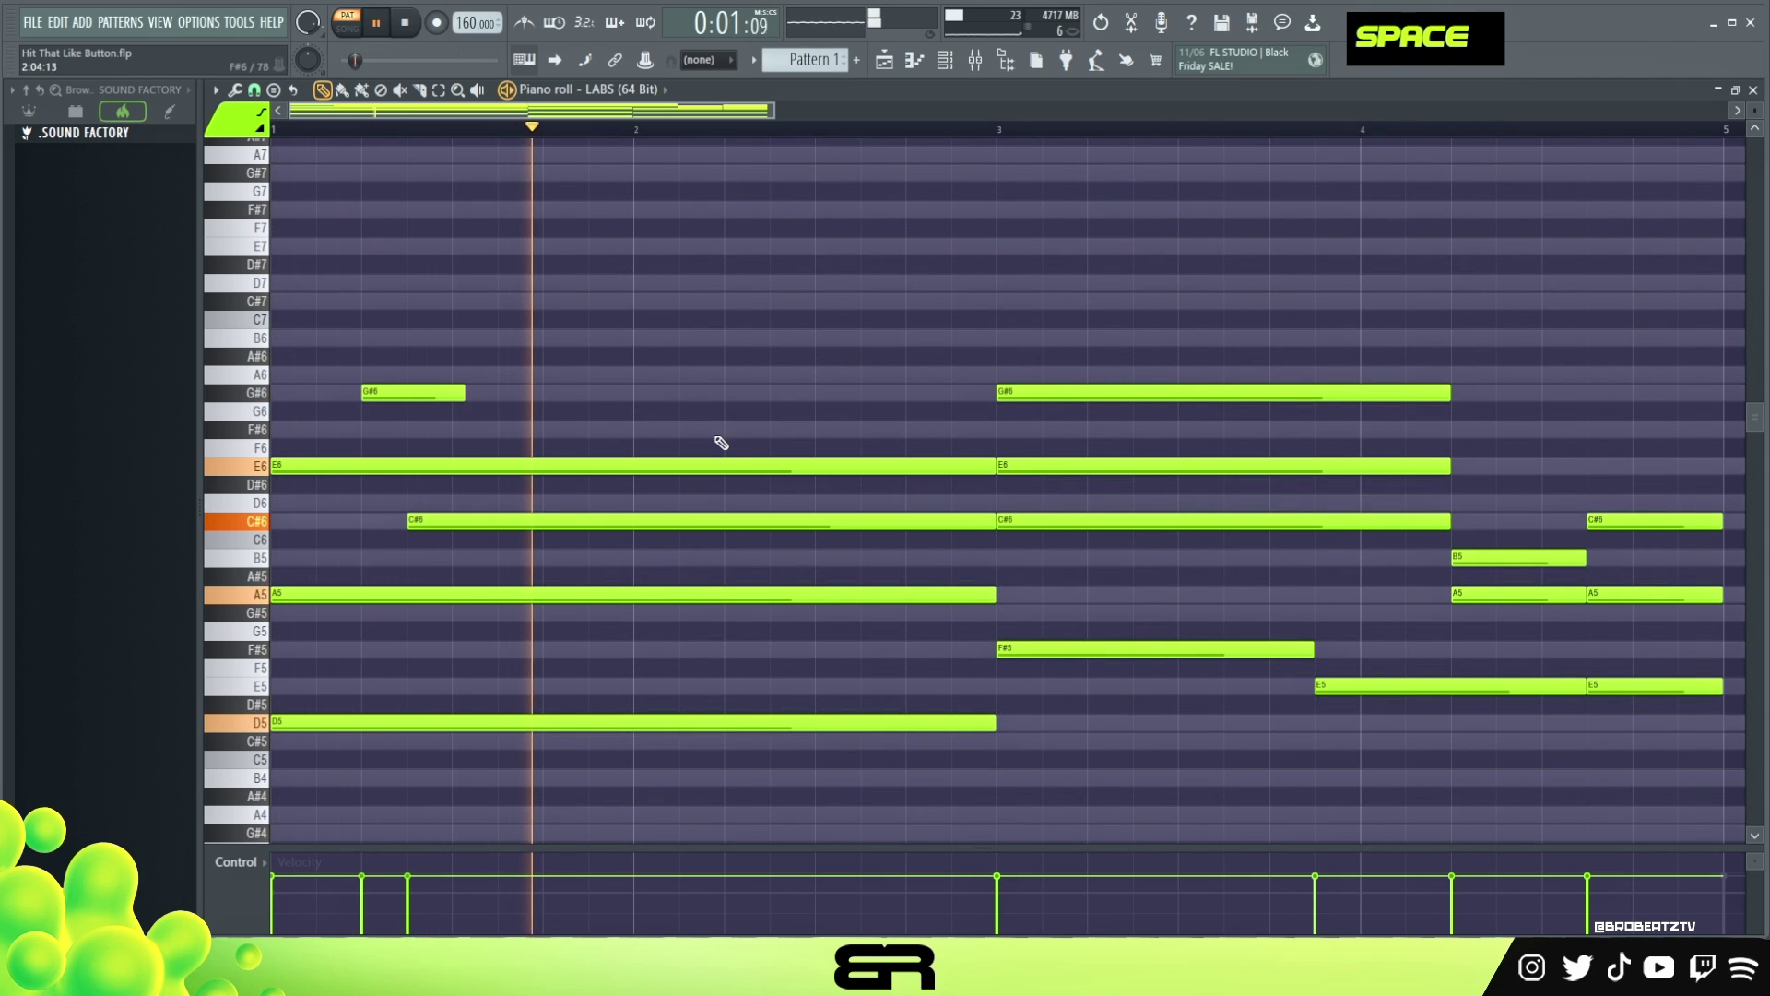
pyautogui.press('space')
# - Shorten the first A5 note to 12 steps, add an 8-step A5 at step 13 of bar 1 and play the pattern
pyautogui.moveTo(989, 592); pyautogui.dragTo(542, 592)
pyautogui.click(553, 593)
pyautogui.moveTo(808, 595); pyautogui.dragTo(722, 607)
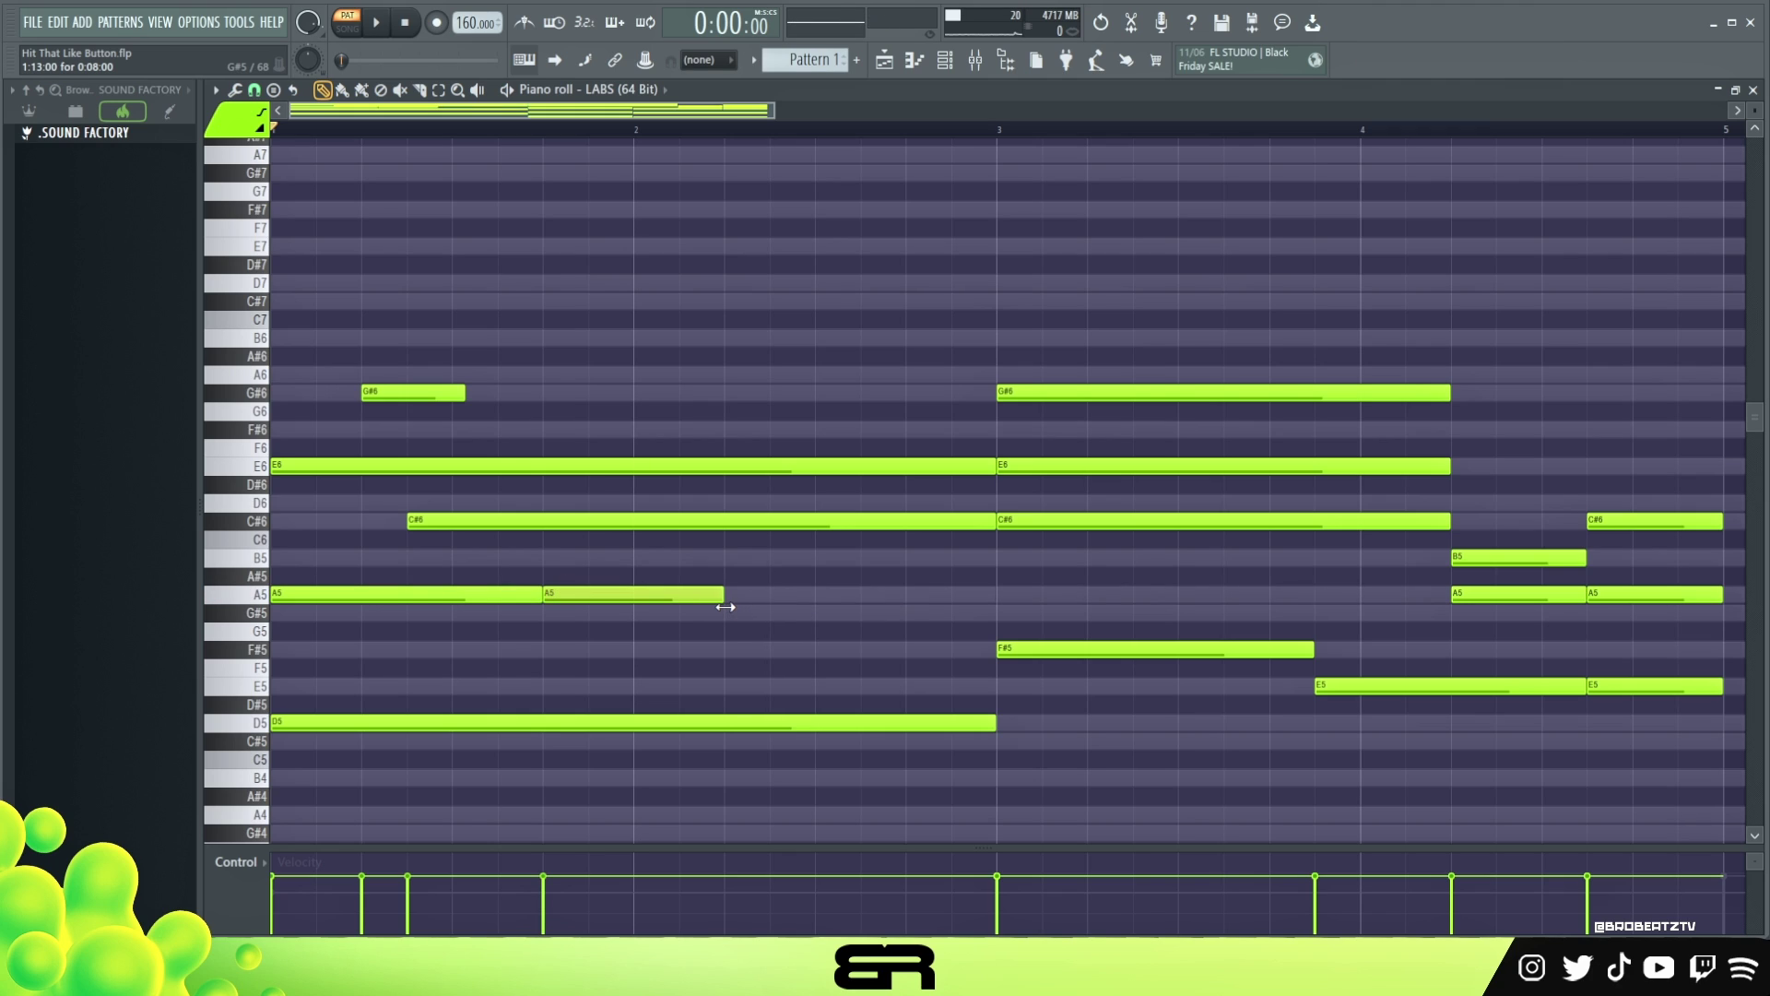
pyautogui.press('space')
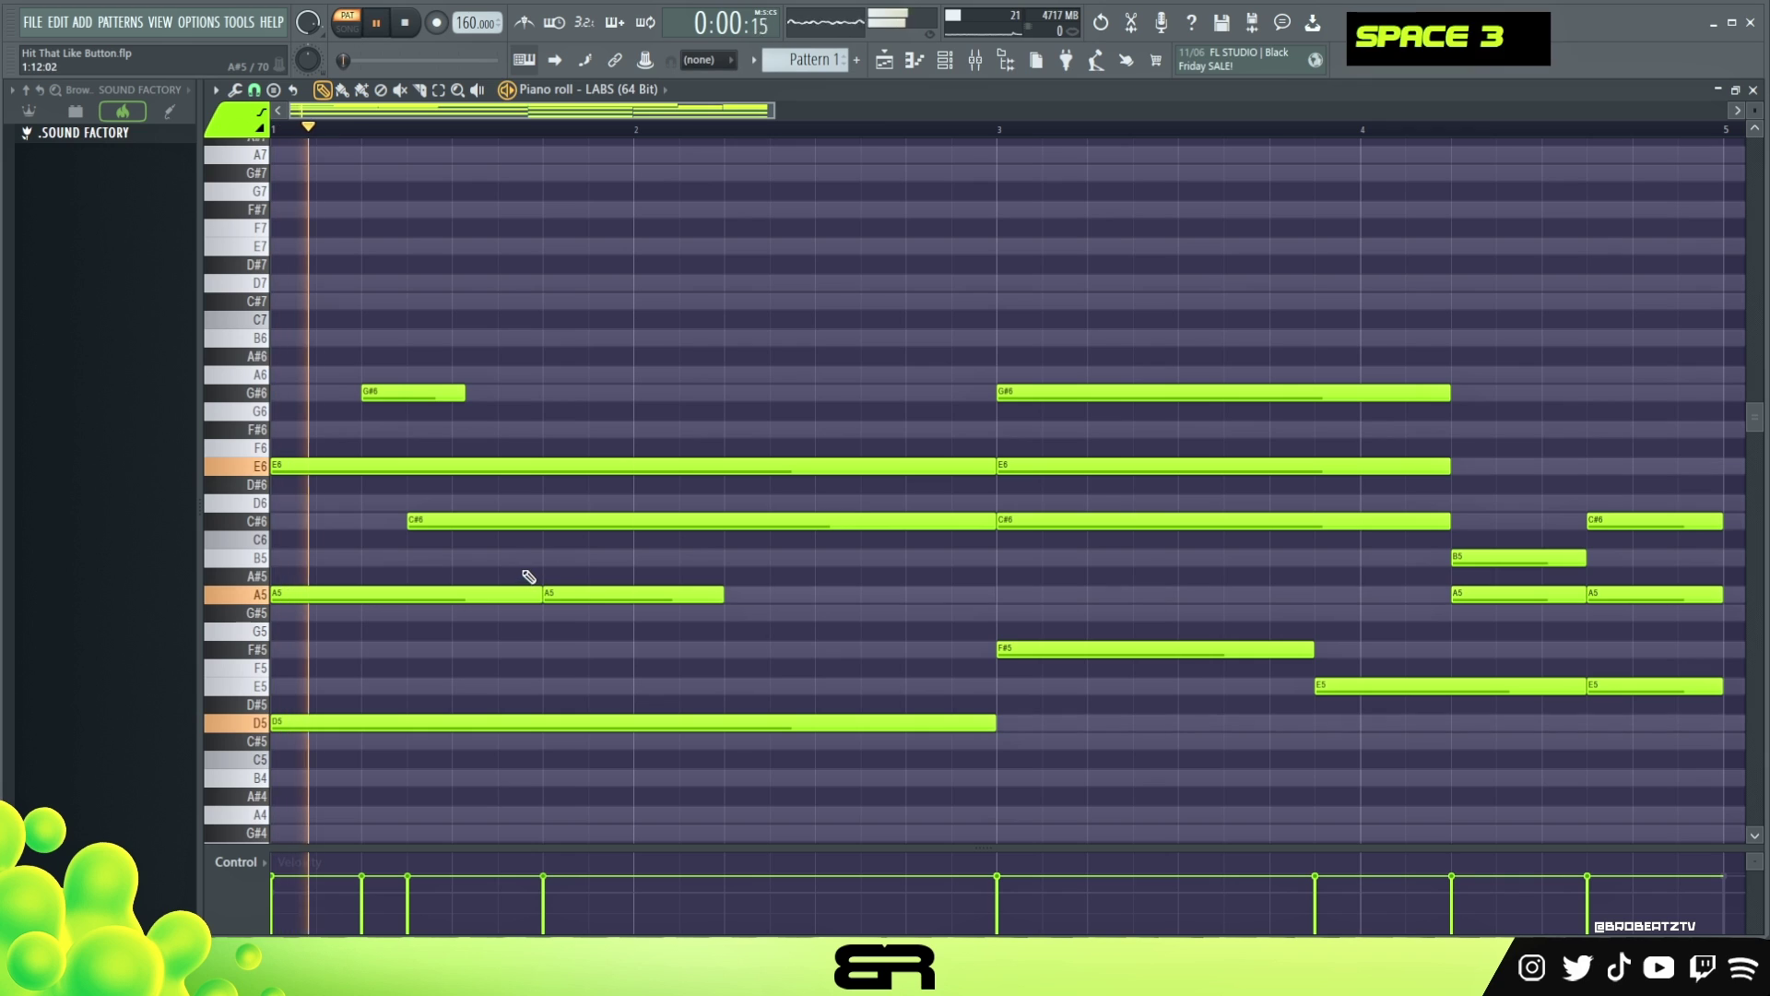
pyautogui.press('space')
pyautogui.press('space')
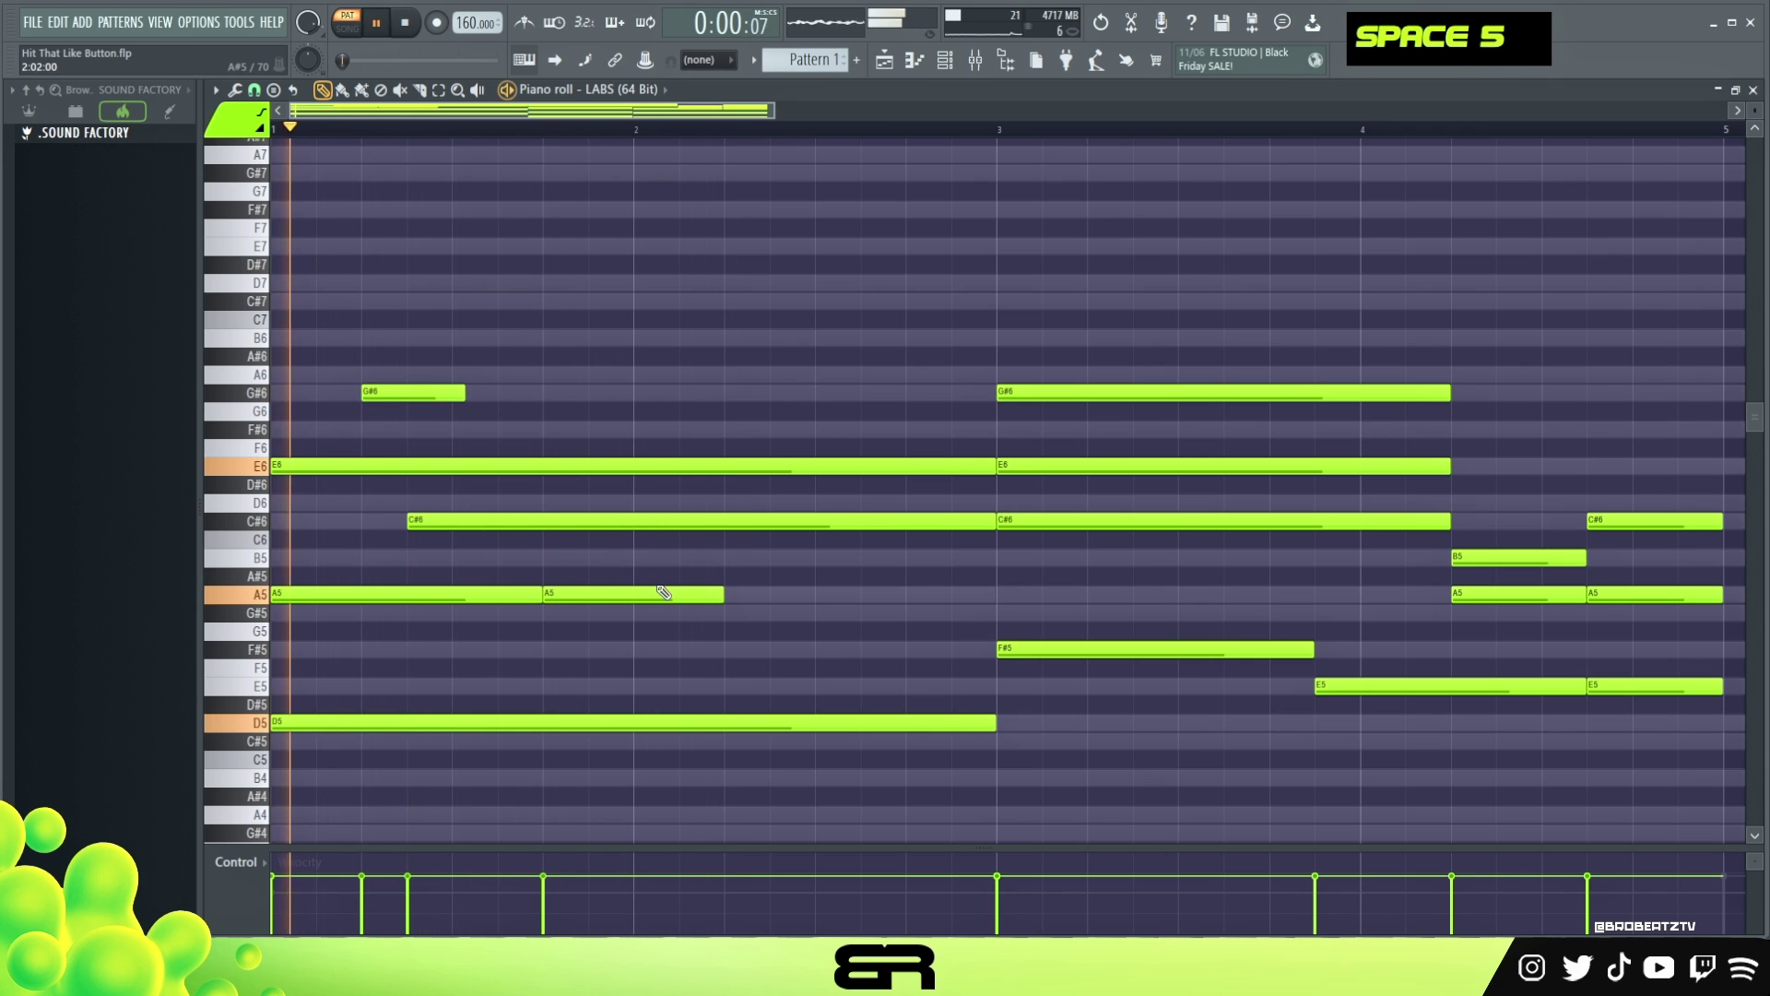
pyautogui.press('space')
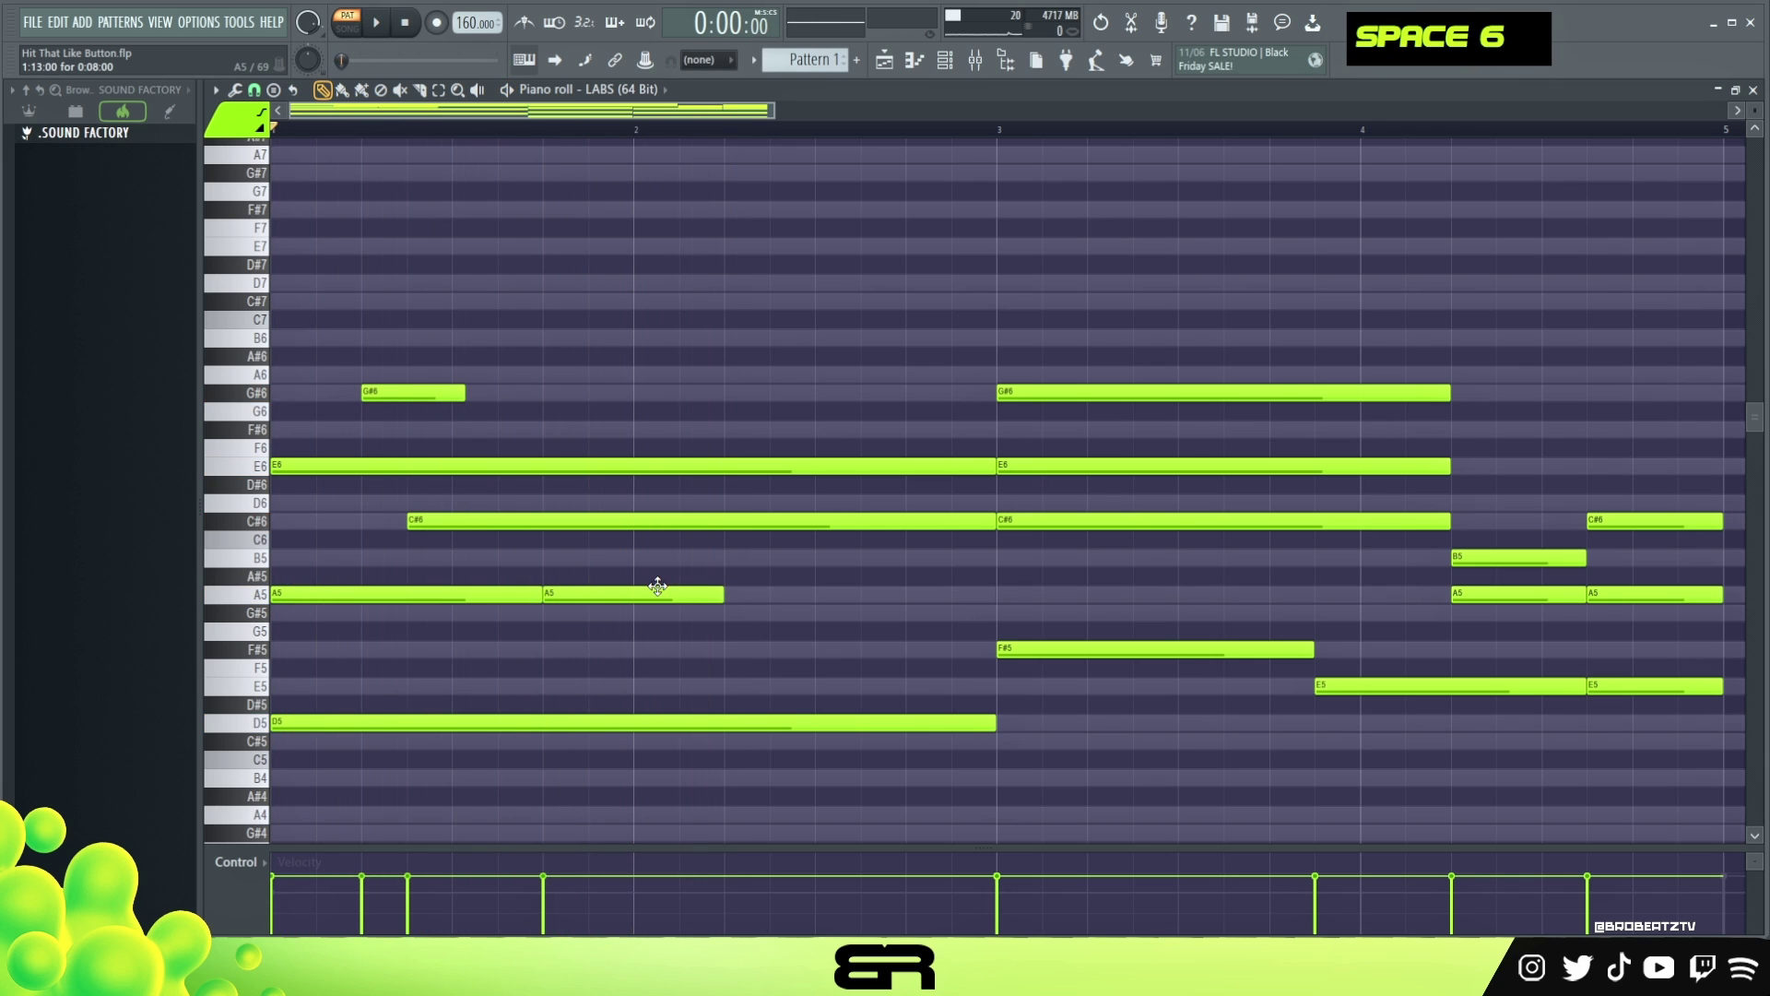
# - Copy the second A5 note to step 15 of bar 1, raise the copy an octave to A6 and shorten the second A5
pyautogui.keyDown('ctrl'); pyautogui.click(609, 601); pyautogui.keyUp('ctrl')
pyautogui.moveTo(594, 594); pyautogui.dragTo(650, 597)
pyautogui.hotkey('ctrl', 'Up')
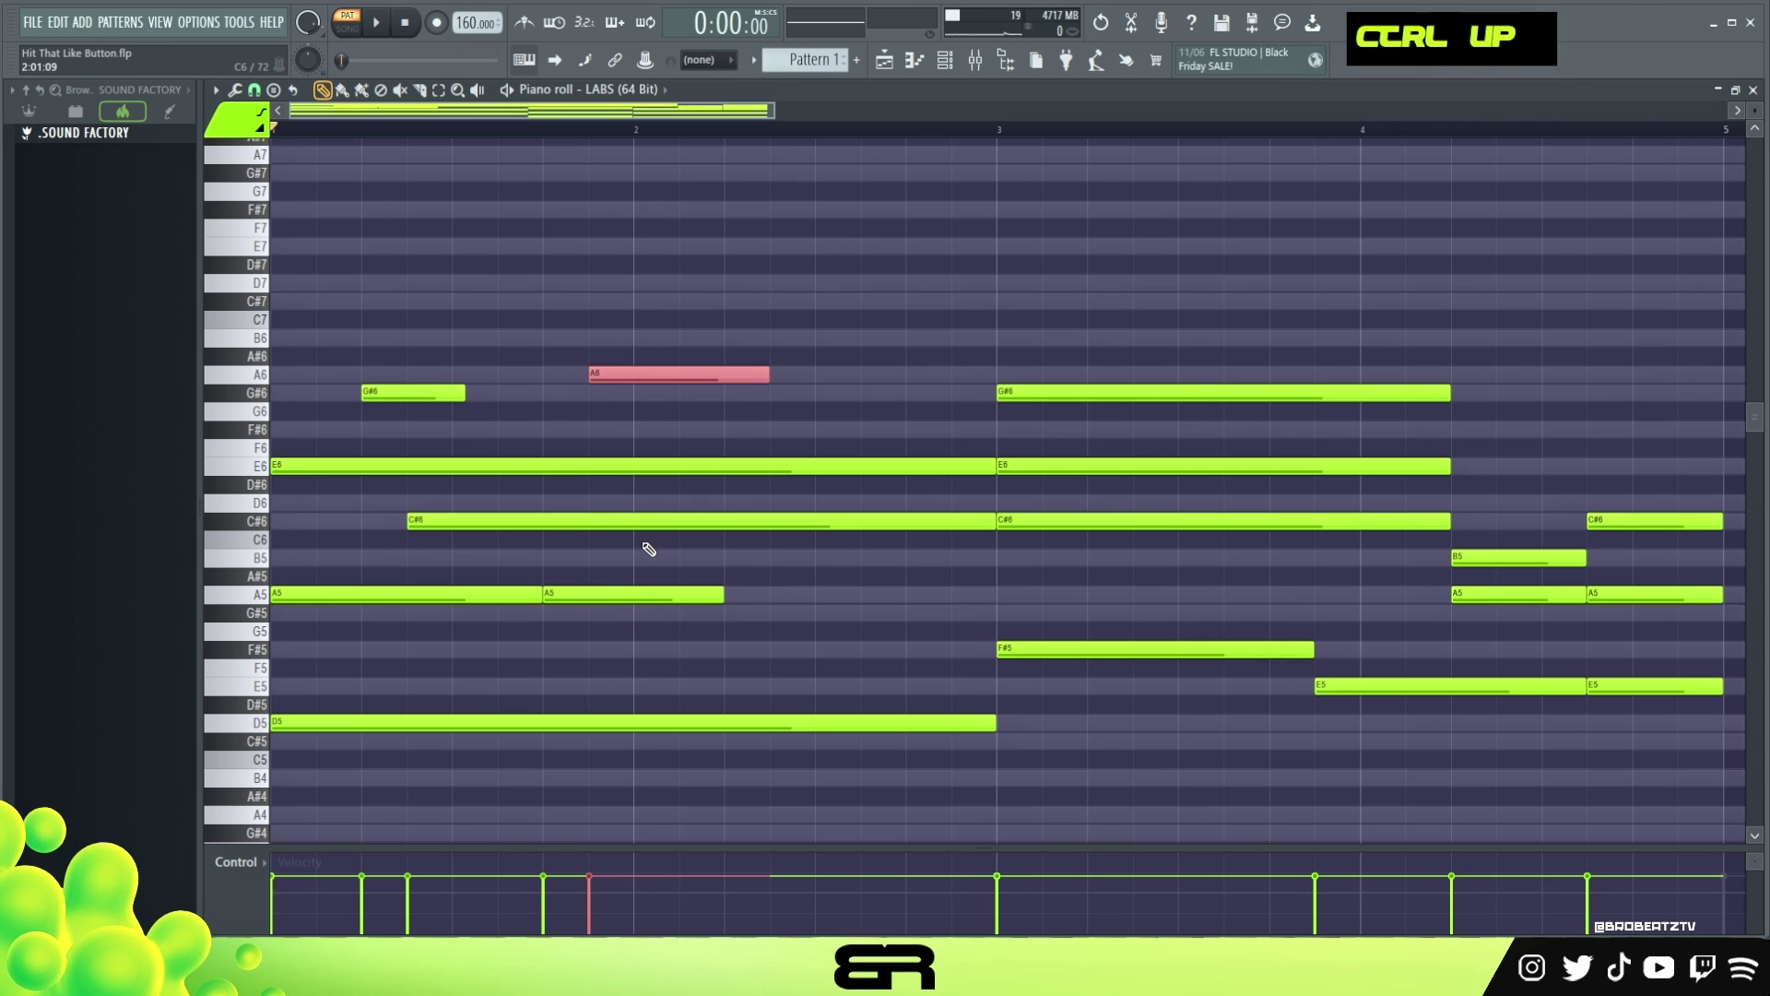
pyautogui.rightClick(703, 581)
pyautogui.moveTo(713, 595); pyautogui.dragTo(647, 599)
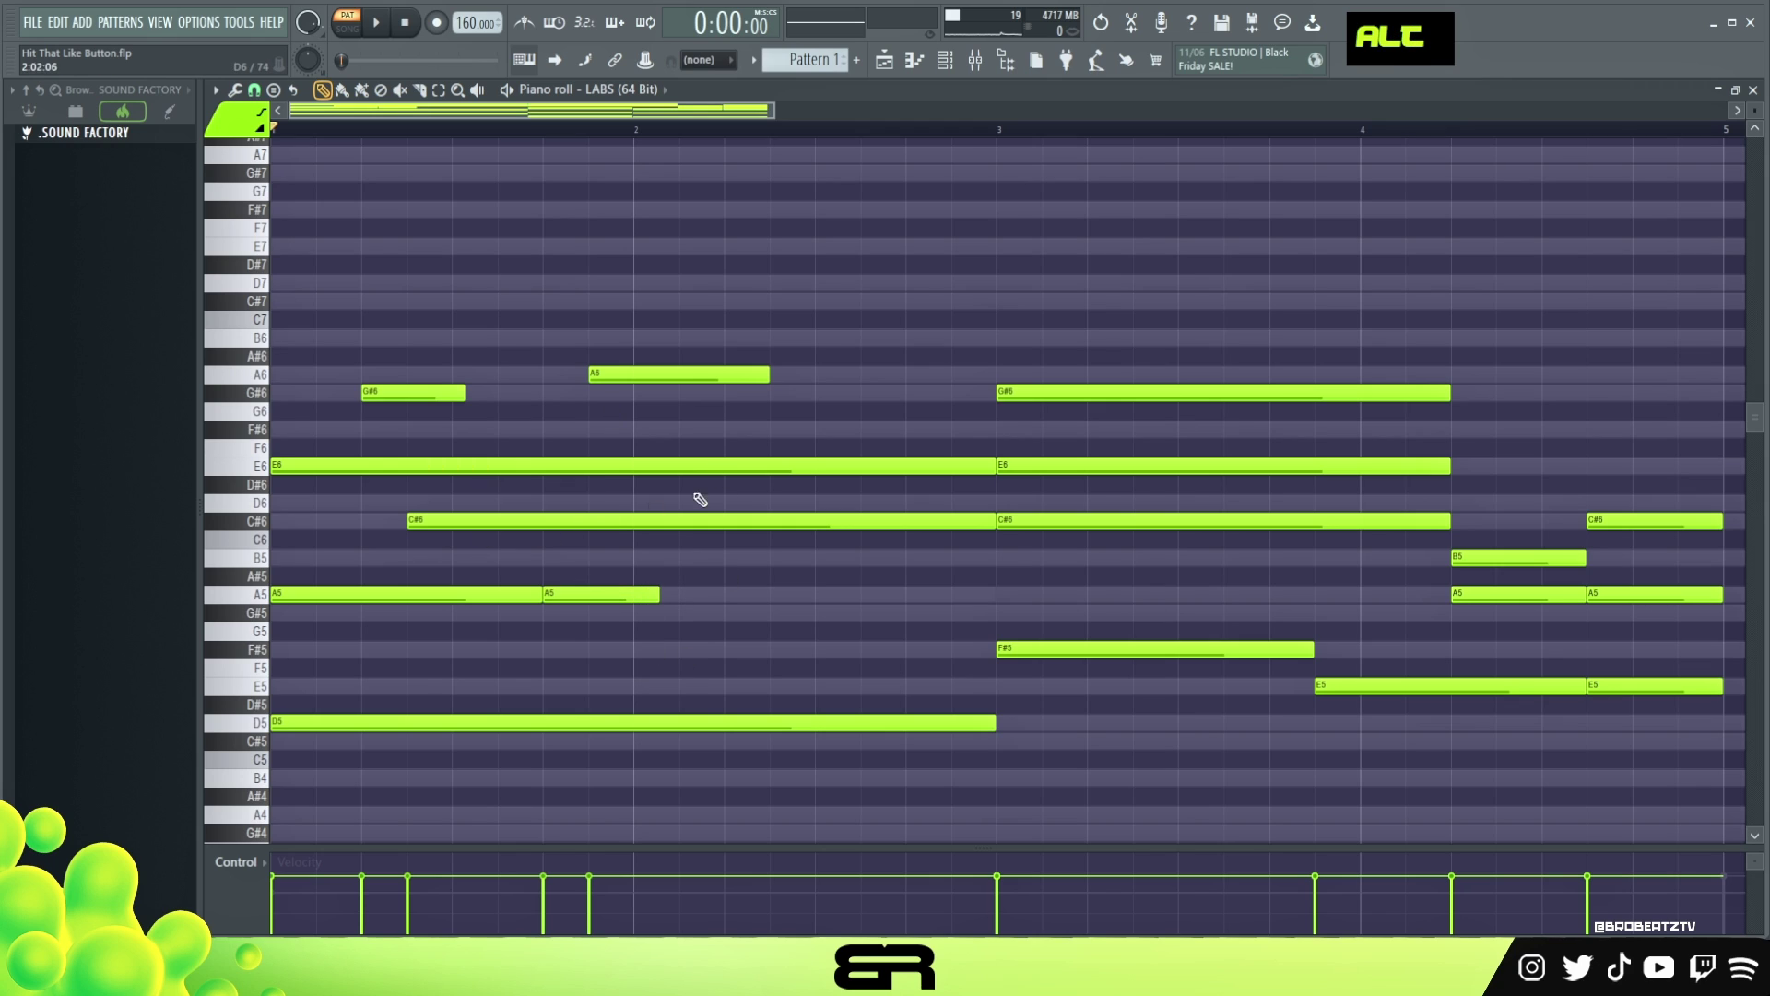
# - Shorten the E6 and C#6 notes that start in bar 1 so both end at about the start of bar 2
pyautogui.press('ctrl')
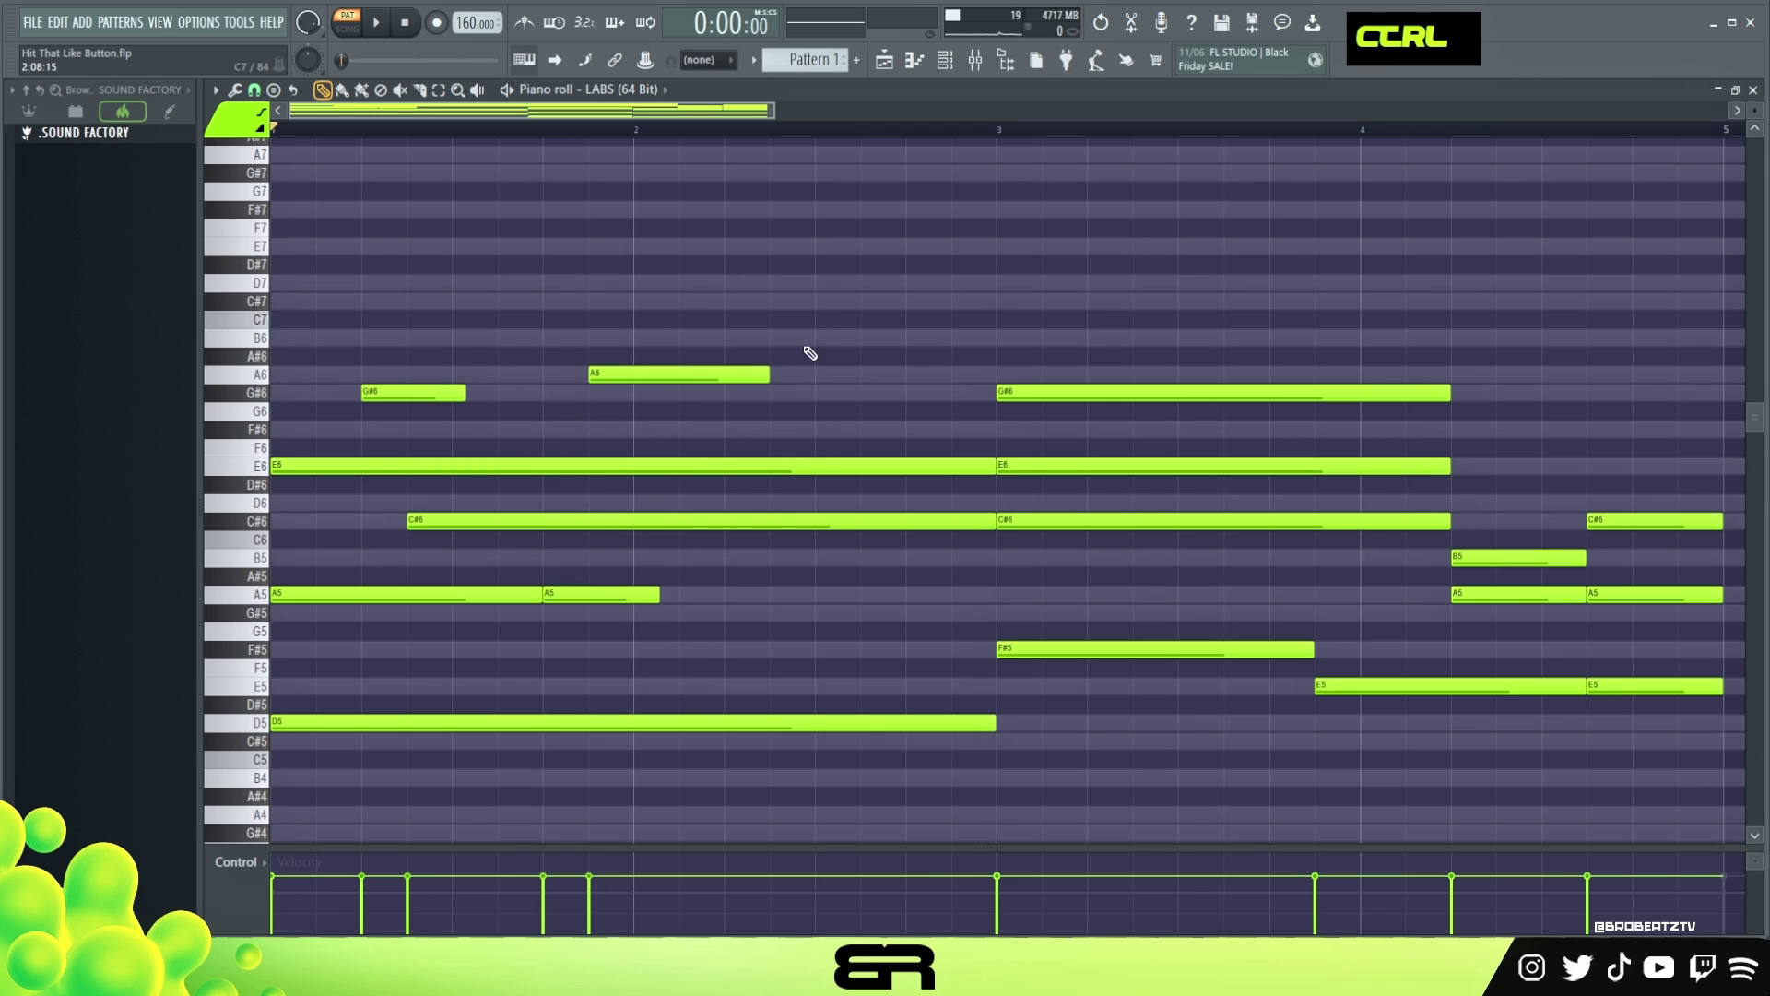
pyautogui.keyDown('ctrl'); pyautogui.click(810, 466); pyautogui.keyUp('ctrl')
pyautogui.keyDown('ctrl'); pyautogui.click(956, 521); pyautogui.keyUp('ctrl')
pyautogui.press('alt')
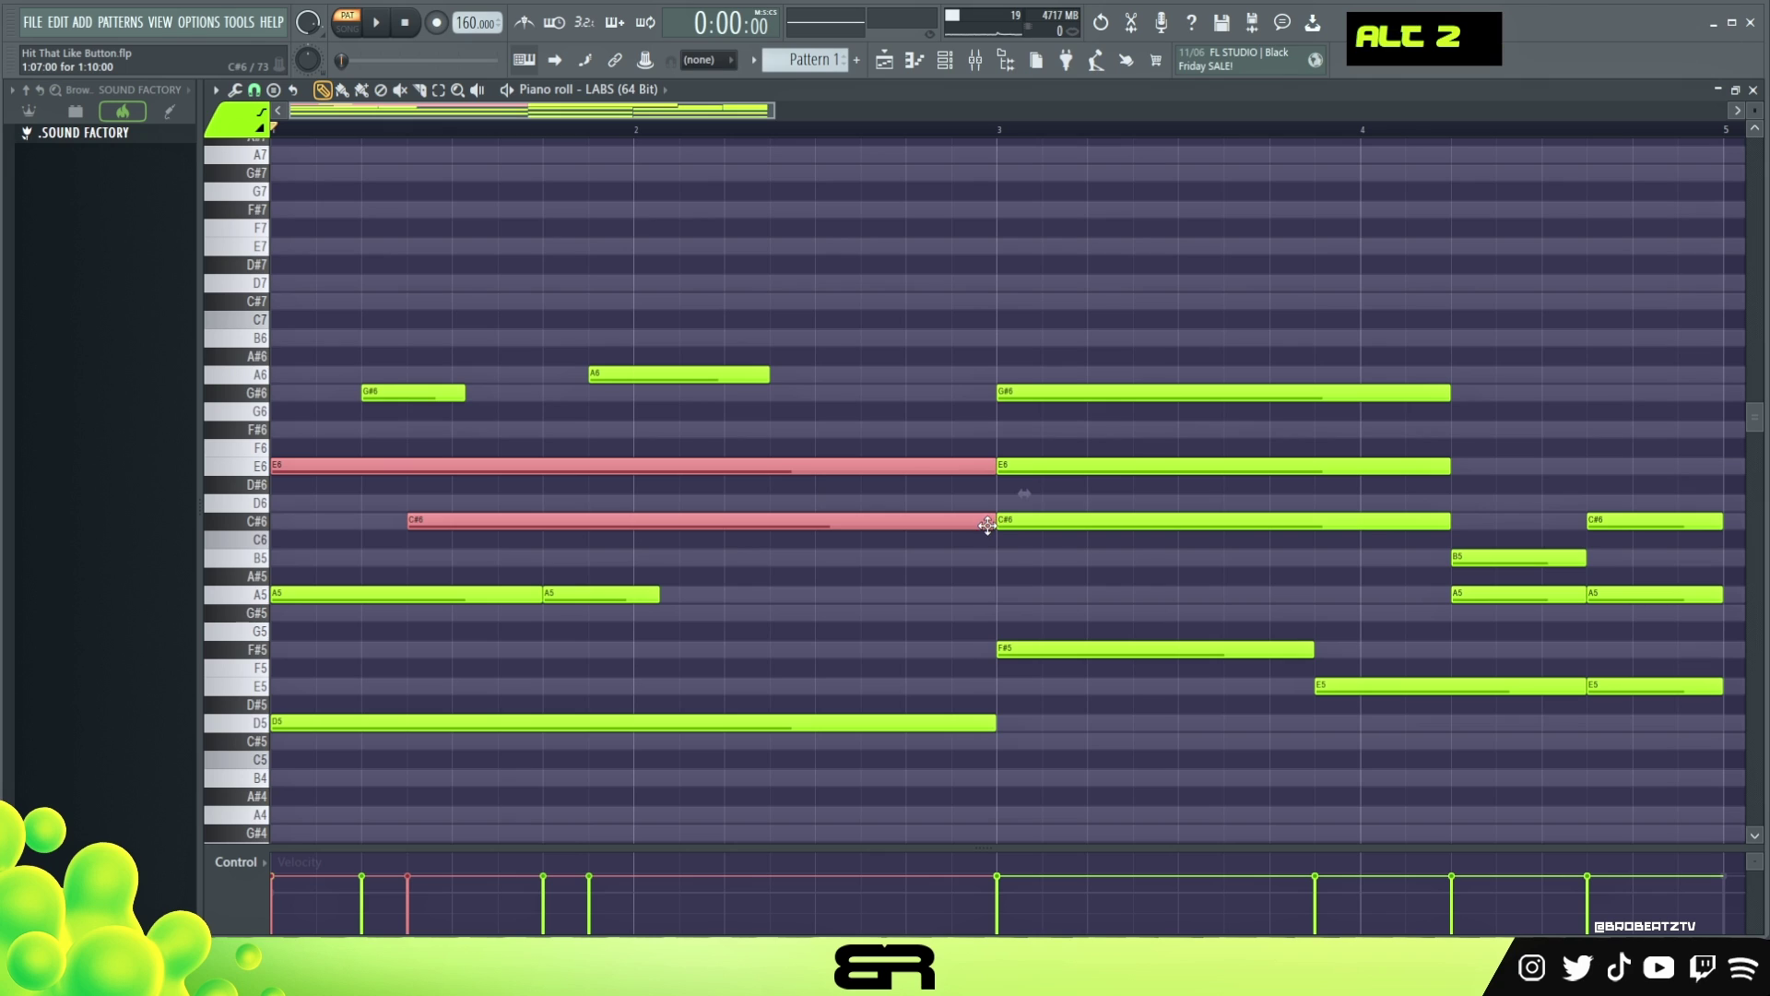
pyautogui.moveTo(992, 523); pyautogui.dragTo(632, 512)
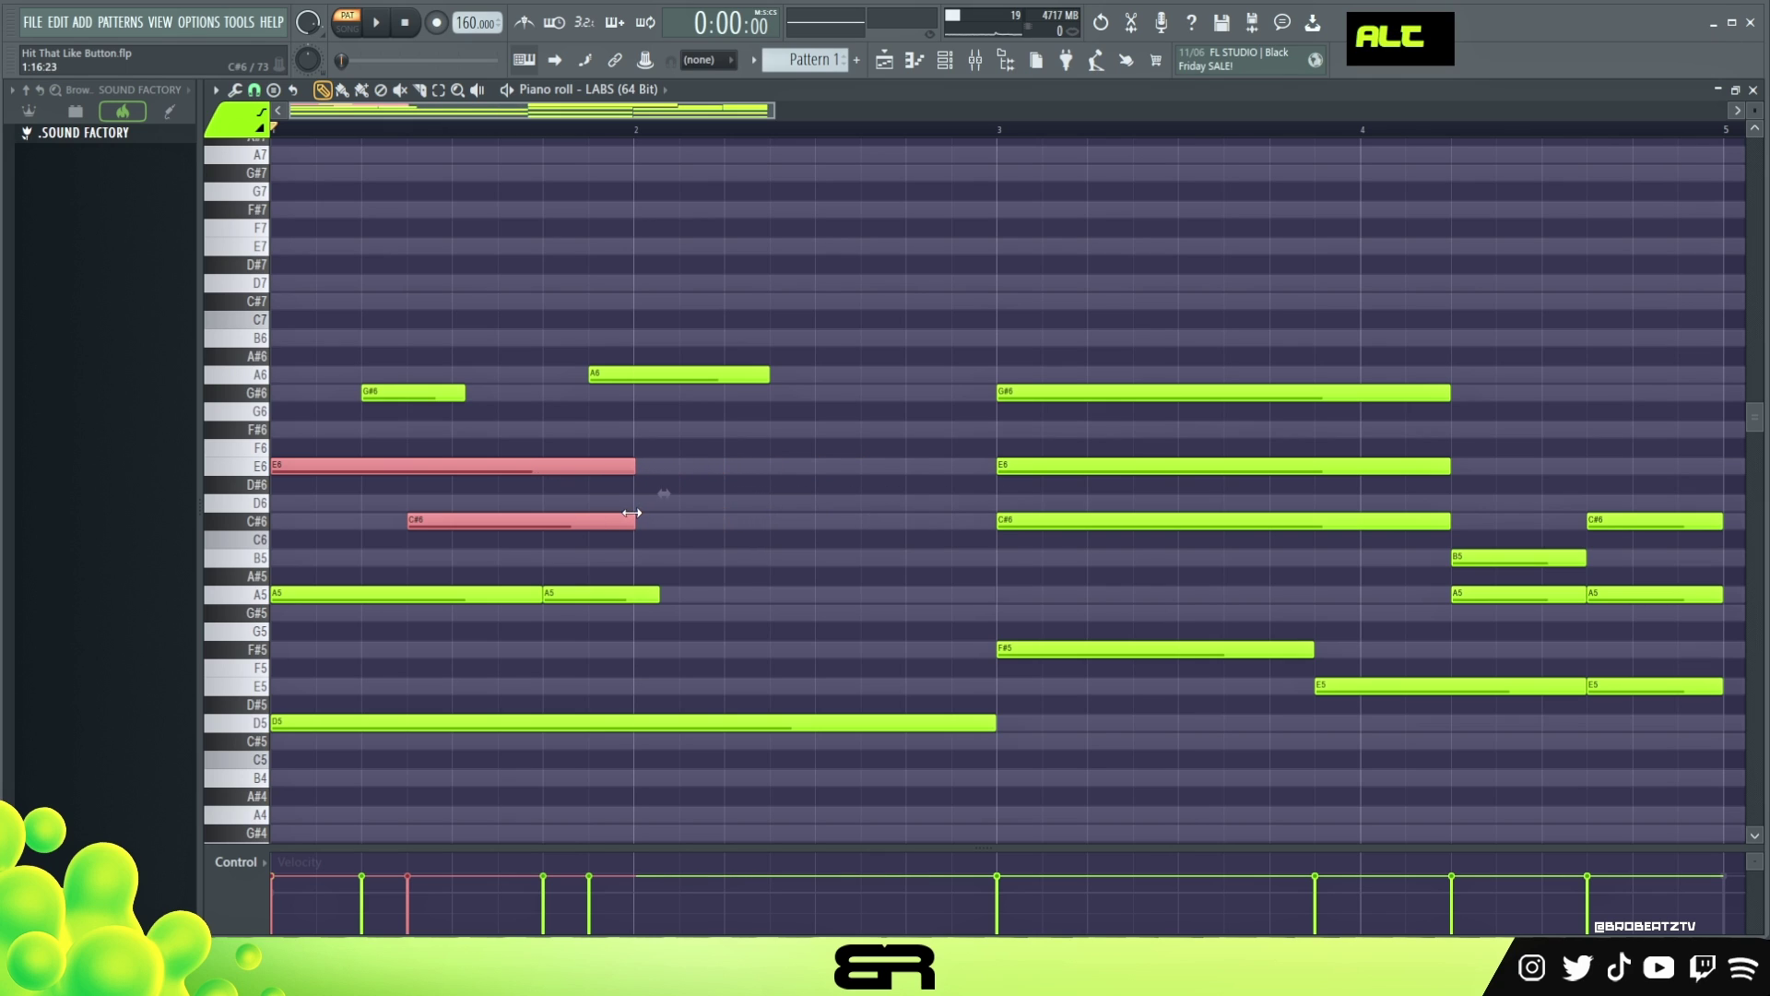
pyautogui.rightClick(643, 517)
# - Copy the A6 note to B6 at step 5 of bar 2 and to A6 at step 7
pyautogui.keyDown('ctrl'); pyautogui.click(658, 373); pyautogui.keyUp('ctrl')
pyautogui.moveTo(658, 373); pyautogui.dragTo(792, 337)
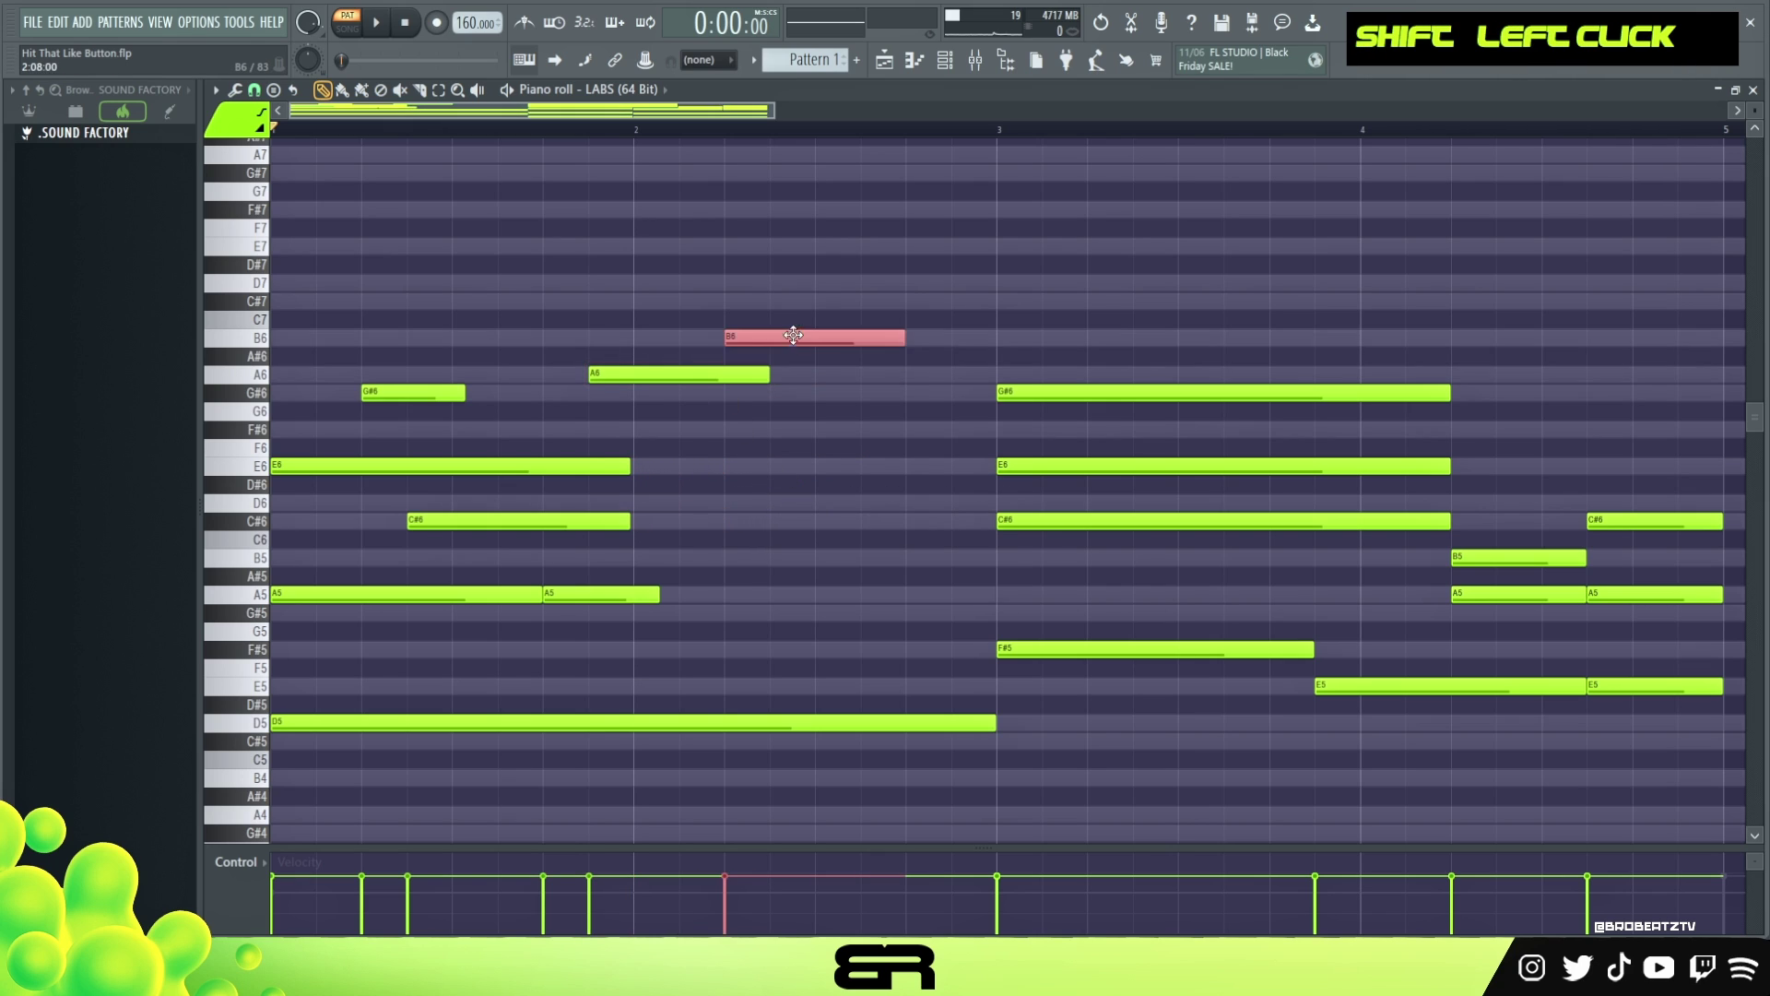
pyautogui.keyDown('ctrl'); pyautogui.click(643, 376); pyautogui.keyUp('ctrl')
pyautogui.moveTo(642, 375); pyautogui.dragTo(822, 376)
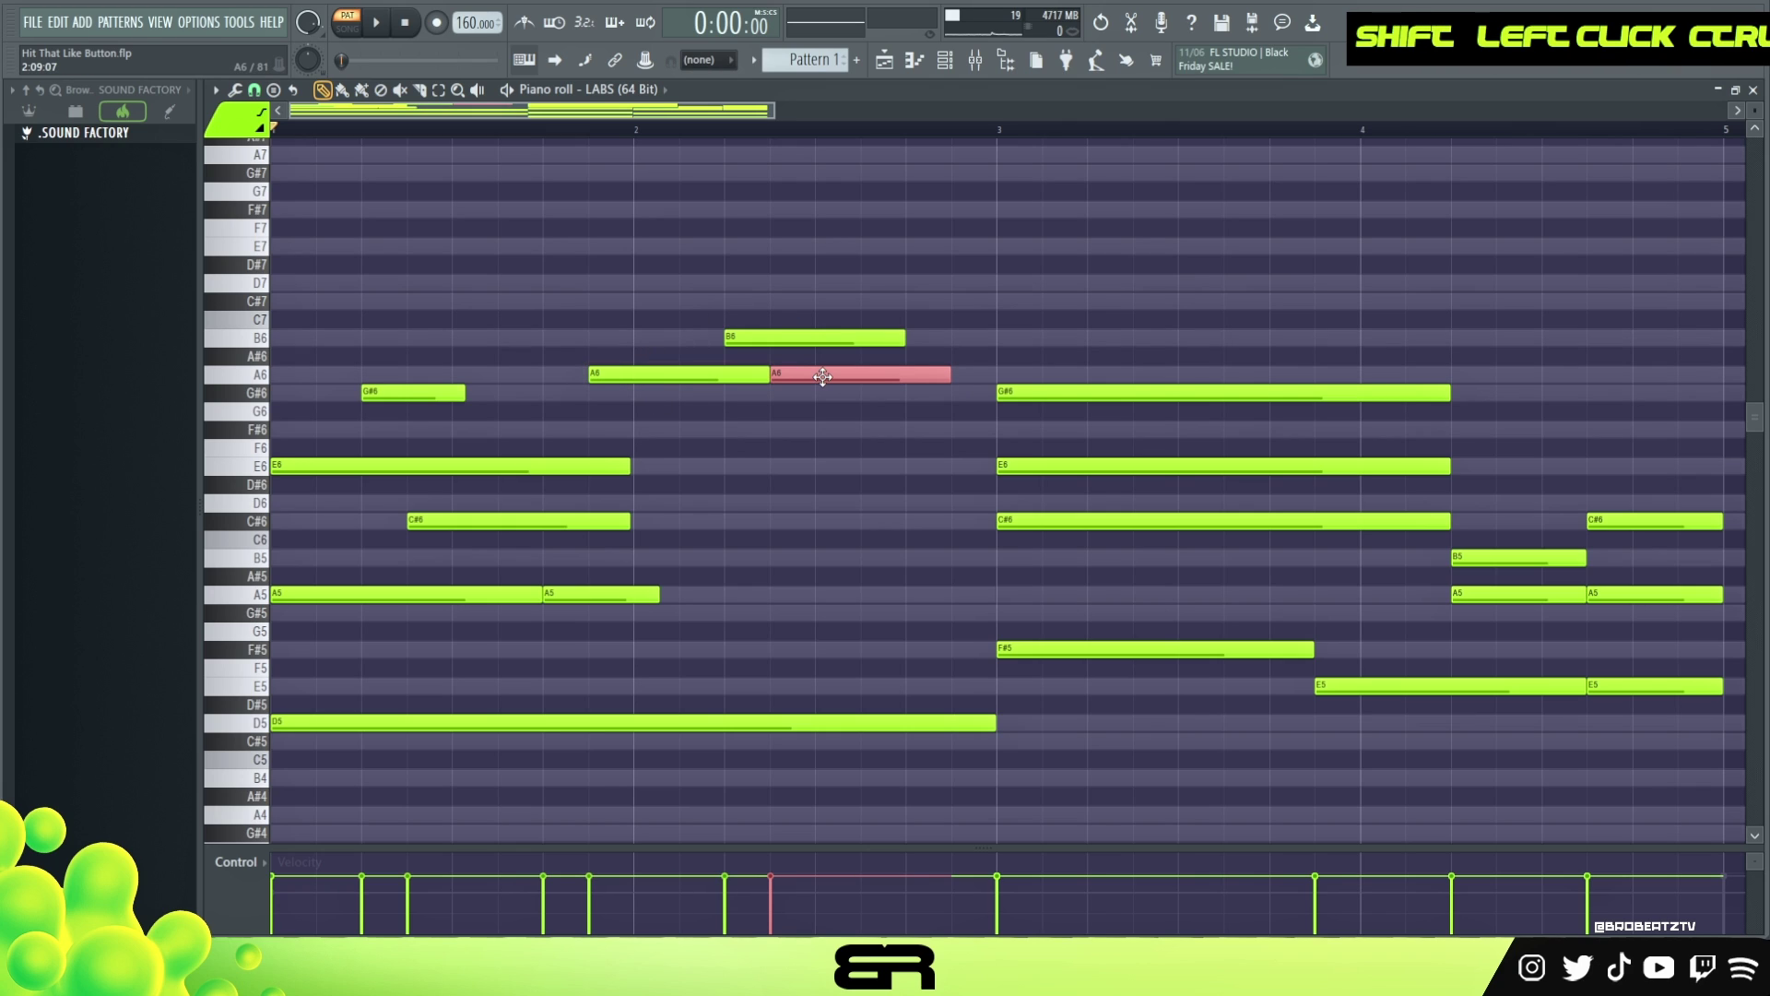
pyautogui.keyDown('ctrl'); pyautogui.click(698, 378); pyautogui.keyUp('ctrl')
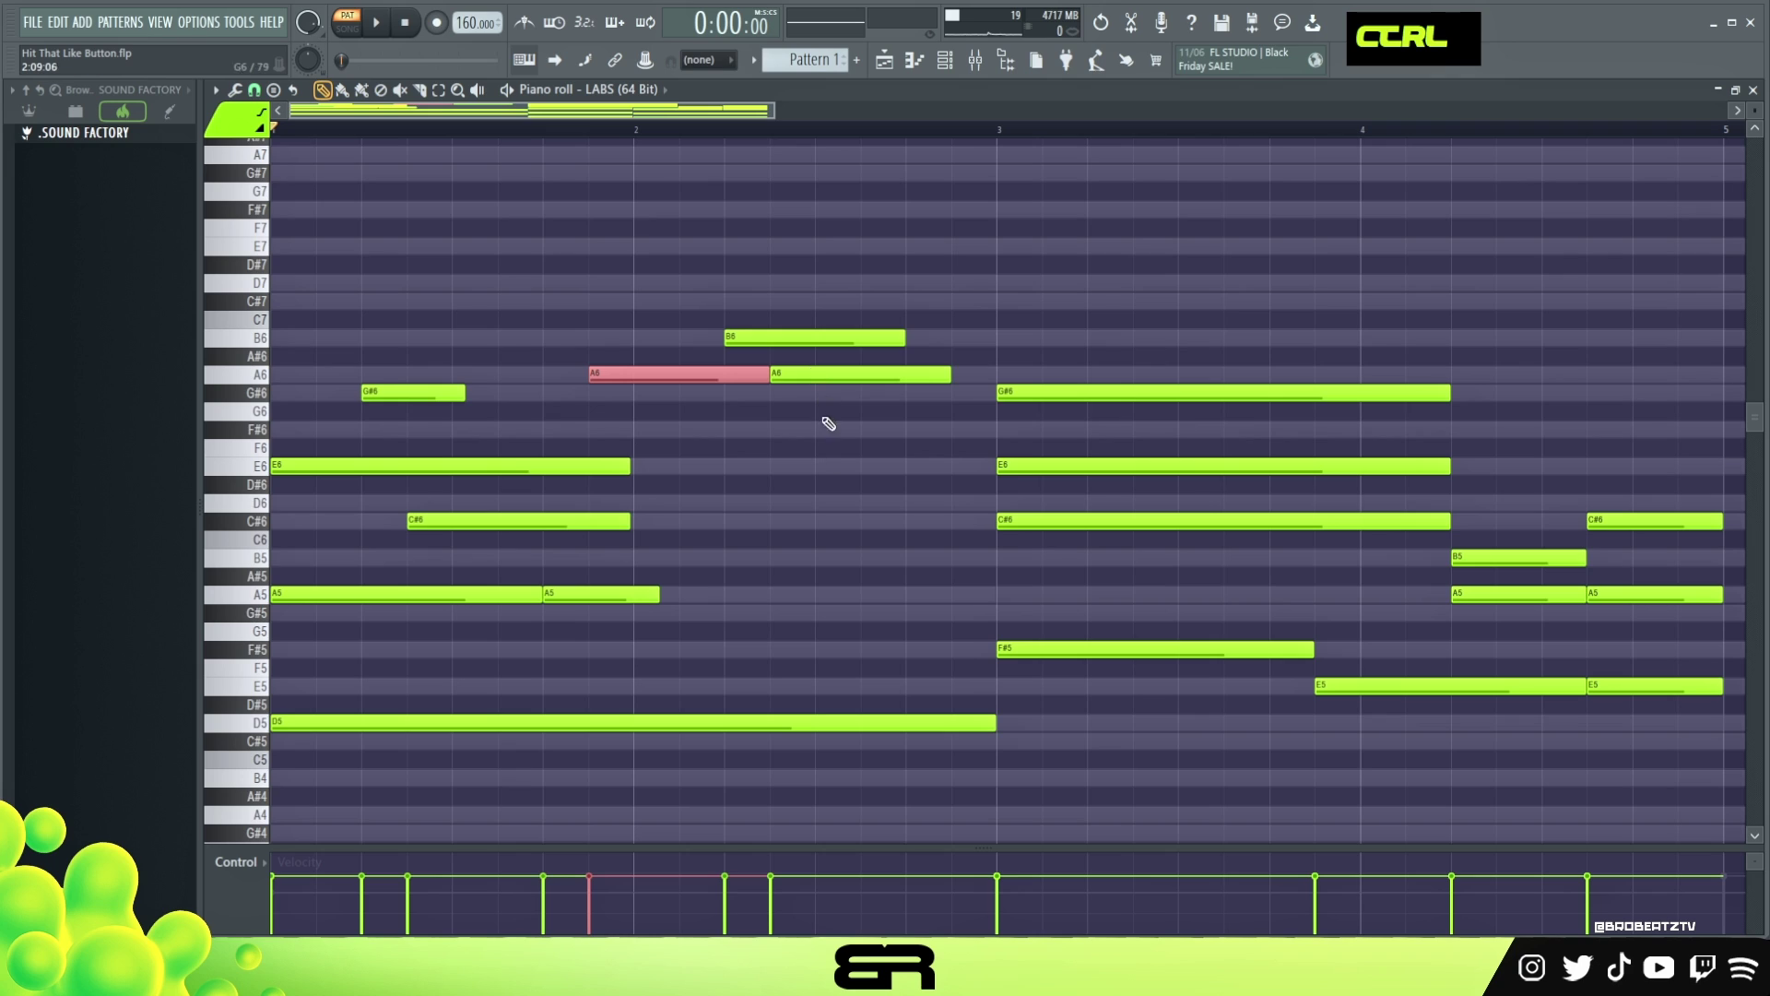
# - Copy the bar 1 E6 and C#6 notes to steps 9 and 11 of bar 2 and shorten both to end just before bar 3
pyautogui.keyDown('ctrl'); pyautogui.click(407, 466); pyautogui.keyUp('ctrl')
pyautogui.moveTo(327, 465); pyautogui.dragTo(873, 465)
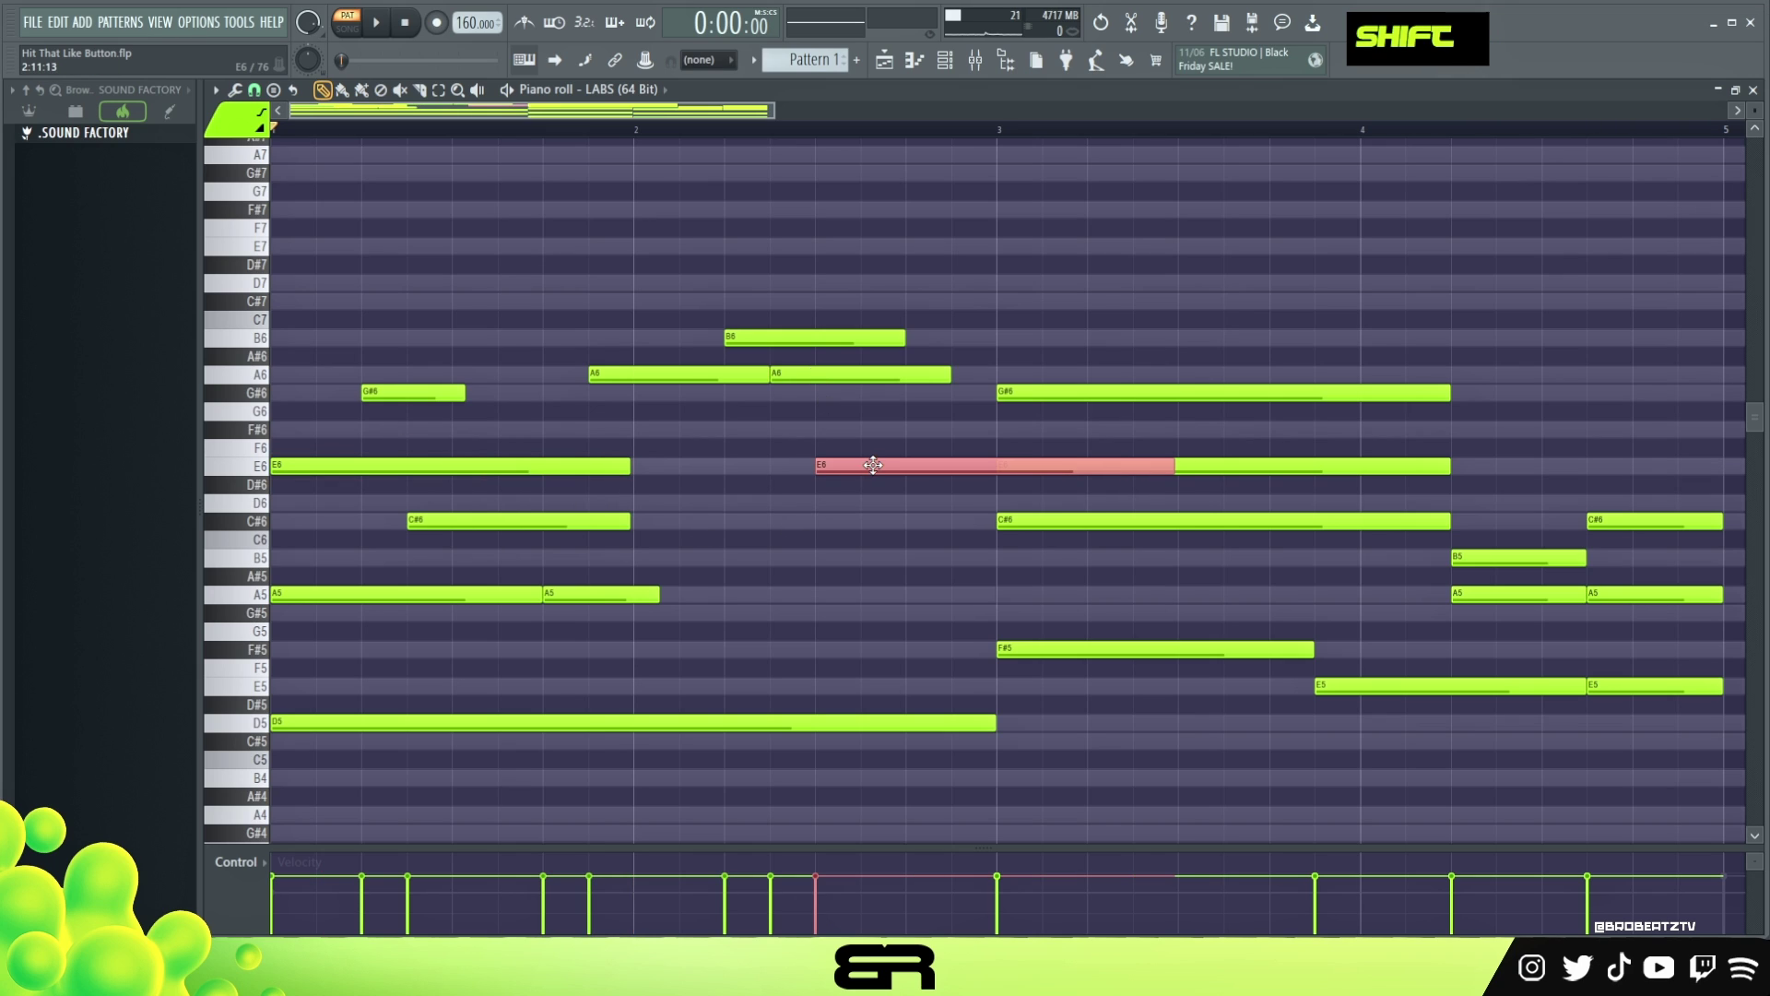
pyautogui.moveTo(1173, 467); pyautogui.dragTo(980, 474)
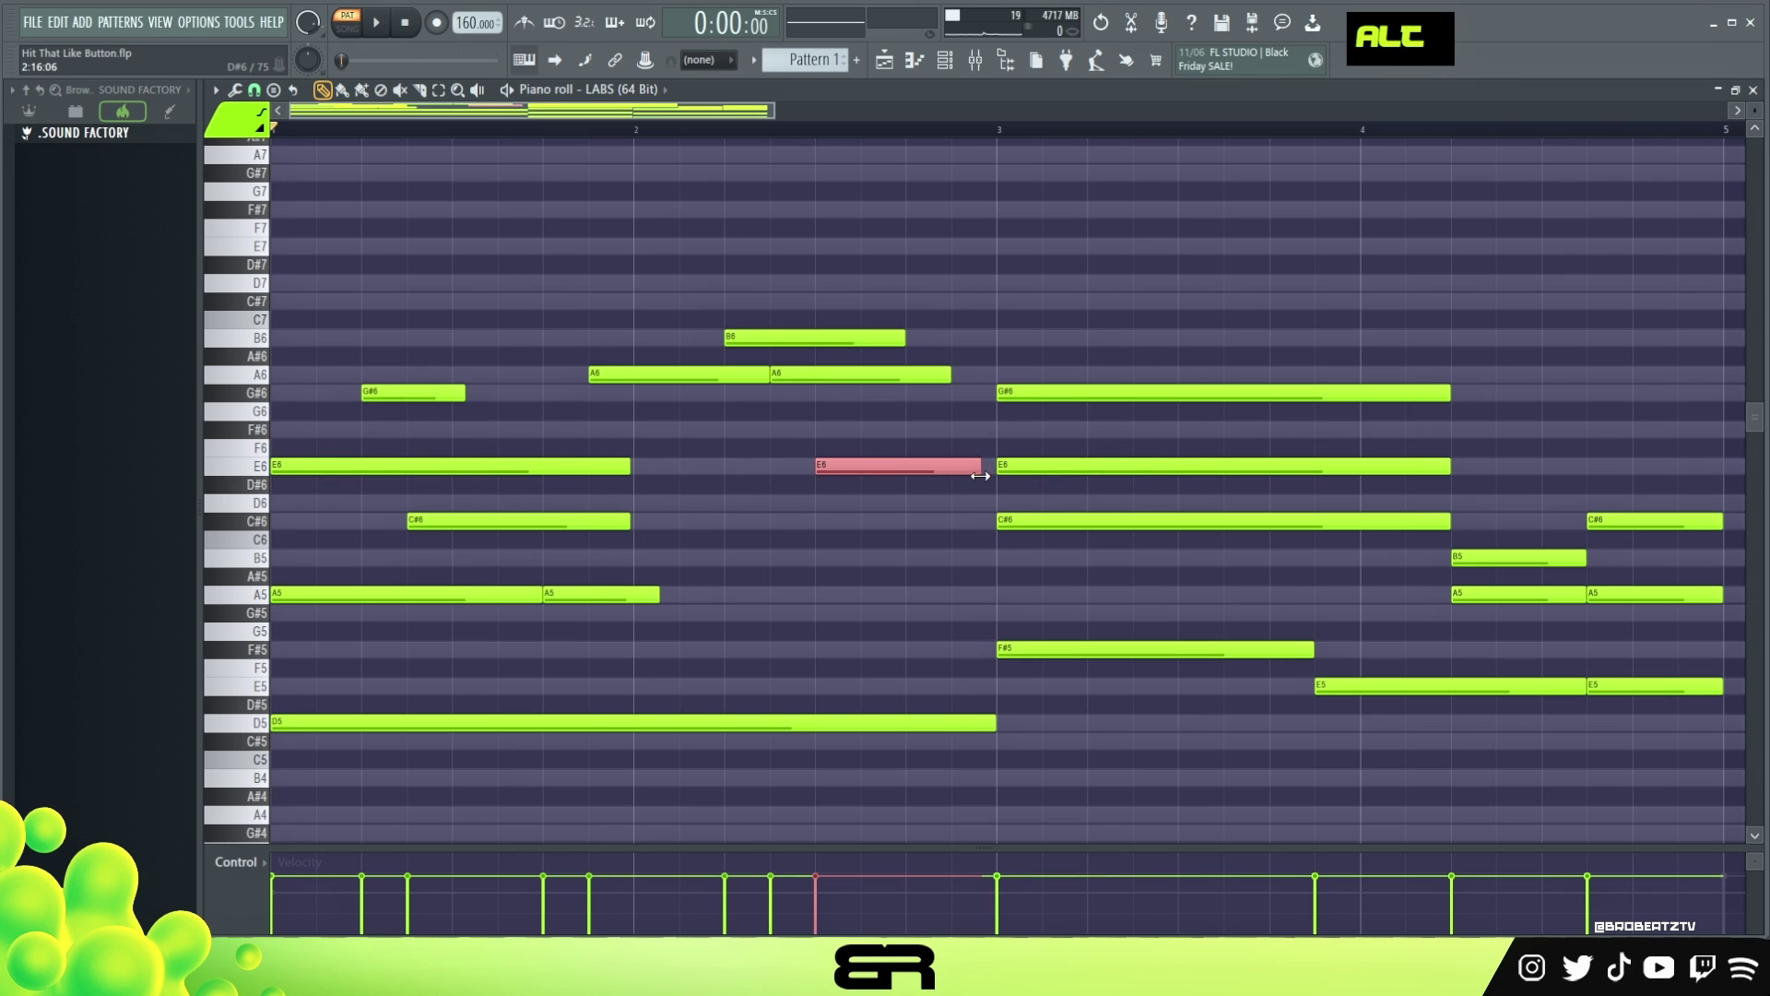
pyautogui.keyDown('ctrl'); pyautogui.click(452, 529); pyautogui.keyUp('ctrl')
pyautogui.moveTo(452, 537)
pyautogui.mouseDown()
pyautogui.moveTo(952, 523)
pyautogui.moveTo(827, 529)
pyautogui.mouseUp()
pyautogui.rightClick(833, 537)
pyautogui.moveTo(473, 495)
pyautogui.mouseDown()
pyautogui.moveTo(453, 527)
pyautogui.moveTo(889, 530)
pyautogui.mouseUp()
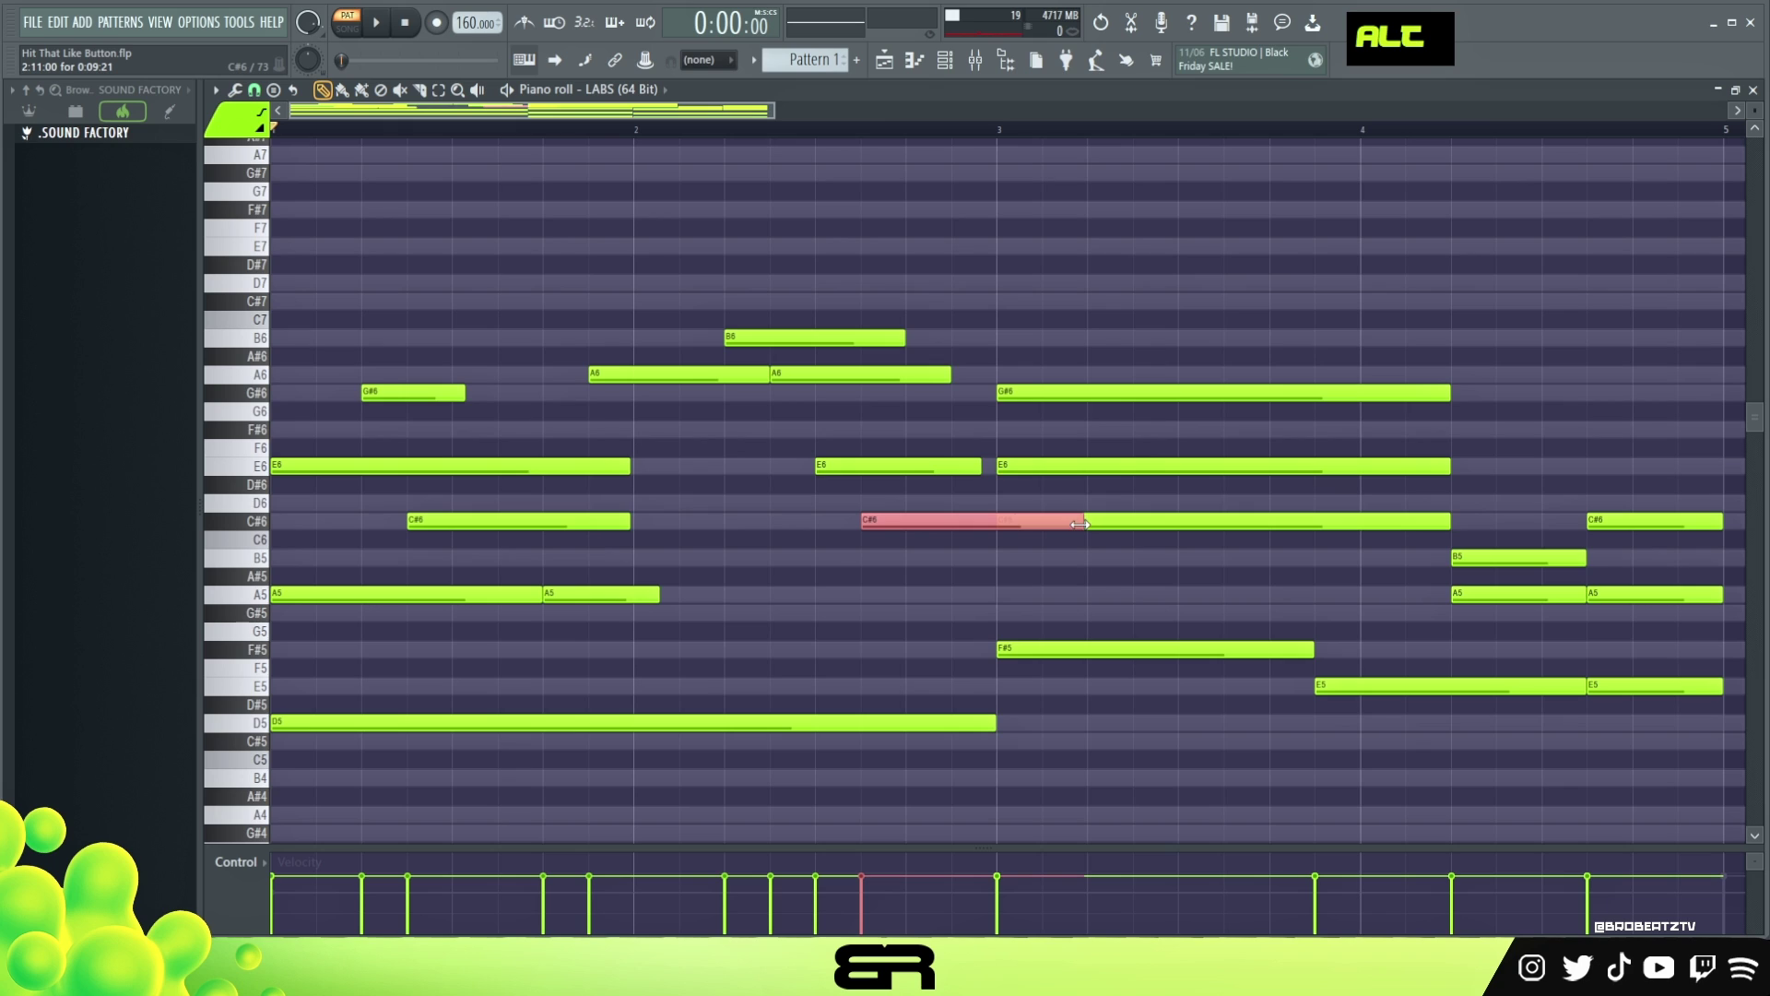
pyautogui.keyDown('alt'); pyautogui.click(1078, 524); pyautogui.keyUp('alt')
# - Copy the shortened bar 2 C#6 note to A5 at step 11 and to B5 at step 15
pyautogui.moveTo(977, 532)
pyautogui.mouseDown()
pyautogui.moveTo(898, 600)
pyautogui.moveTo(986, 562)
pyautogui.mouseUp()
pyautogui.keyDown('ctrl'); pyautogui.click(902, 519); pyautogui.keyUp('ctrl')
pyautogui.keyDown('ctrl'); pyautogui.click(901, 604); pyautogui.keyUp('ctrl')
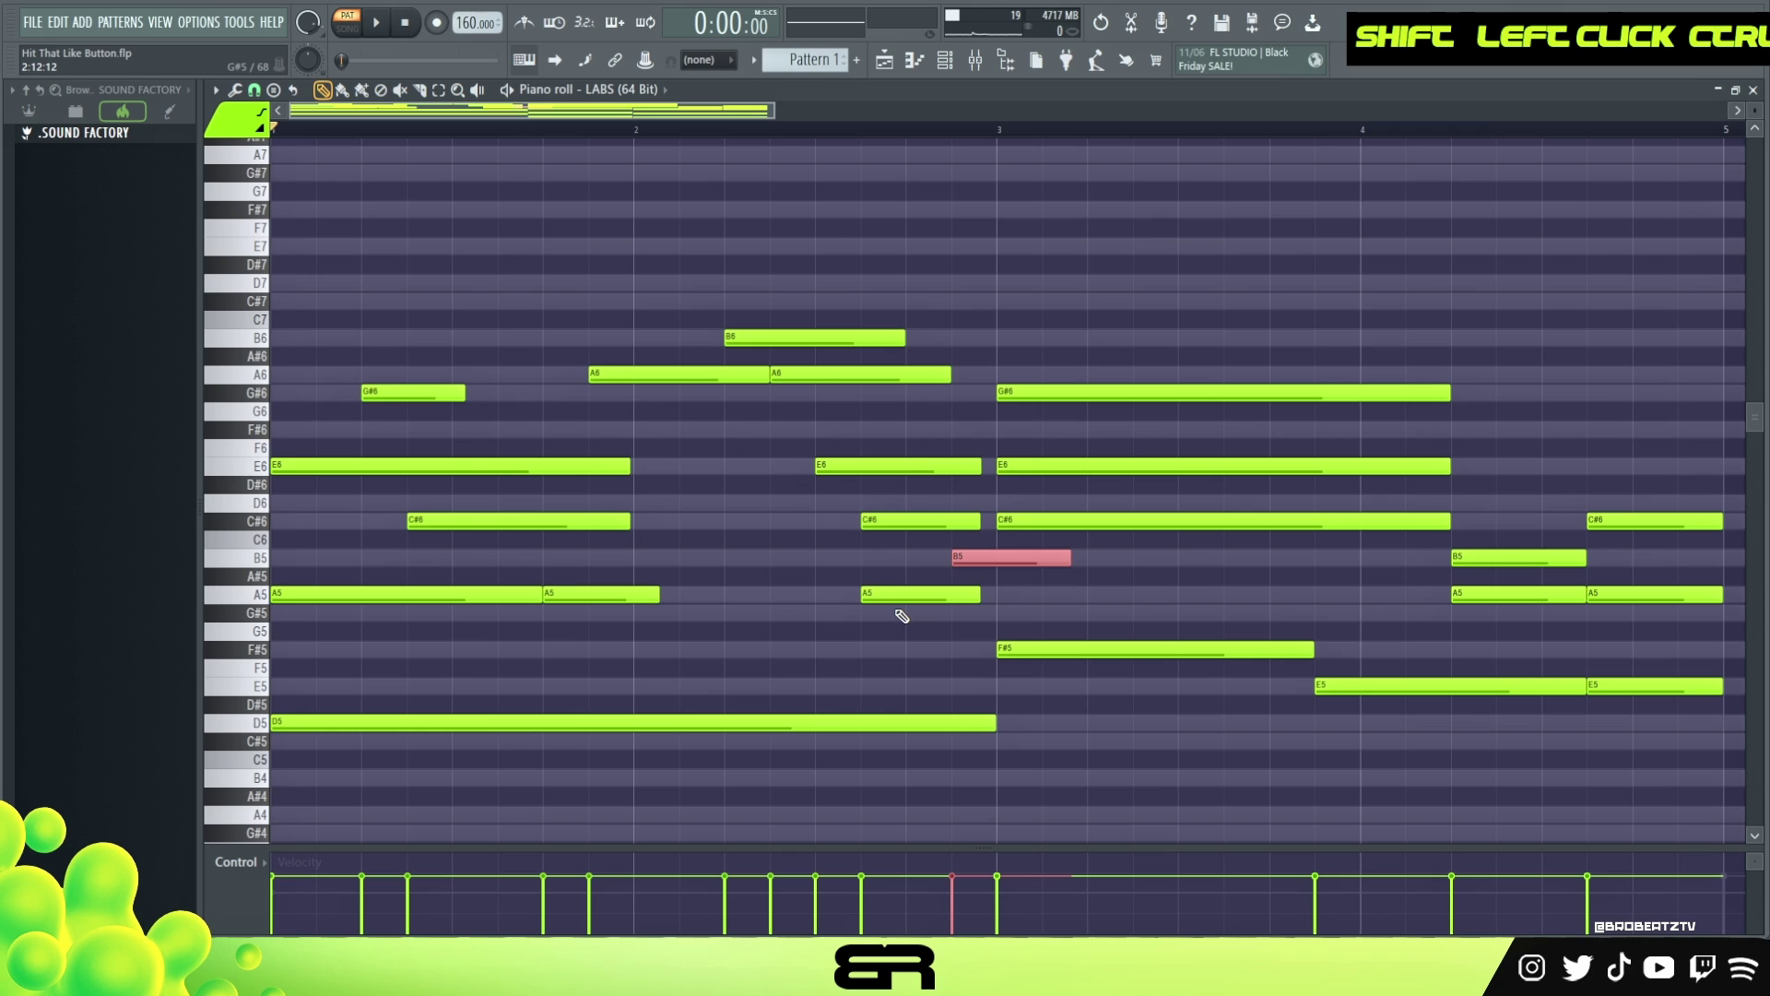
# - Shorten the B5 note at step 15 of bar 2 to end just after bar 3 starts, and copy the bar 2 A5 note to G#5 at step 1
pyautogui.moveTo(1064, 557); pyautogui.dragTo(1018, 582)
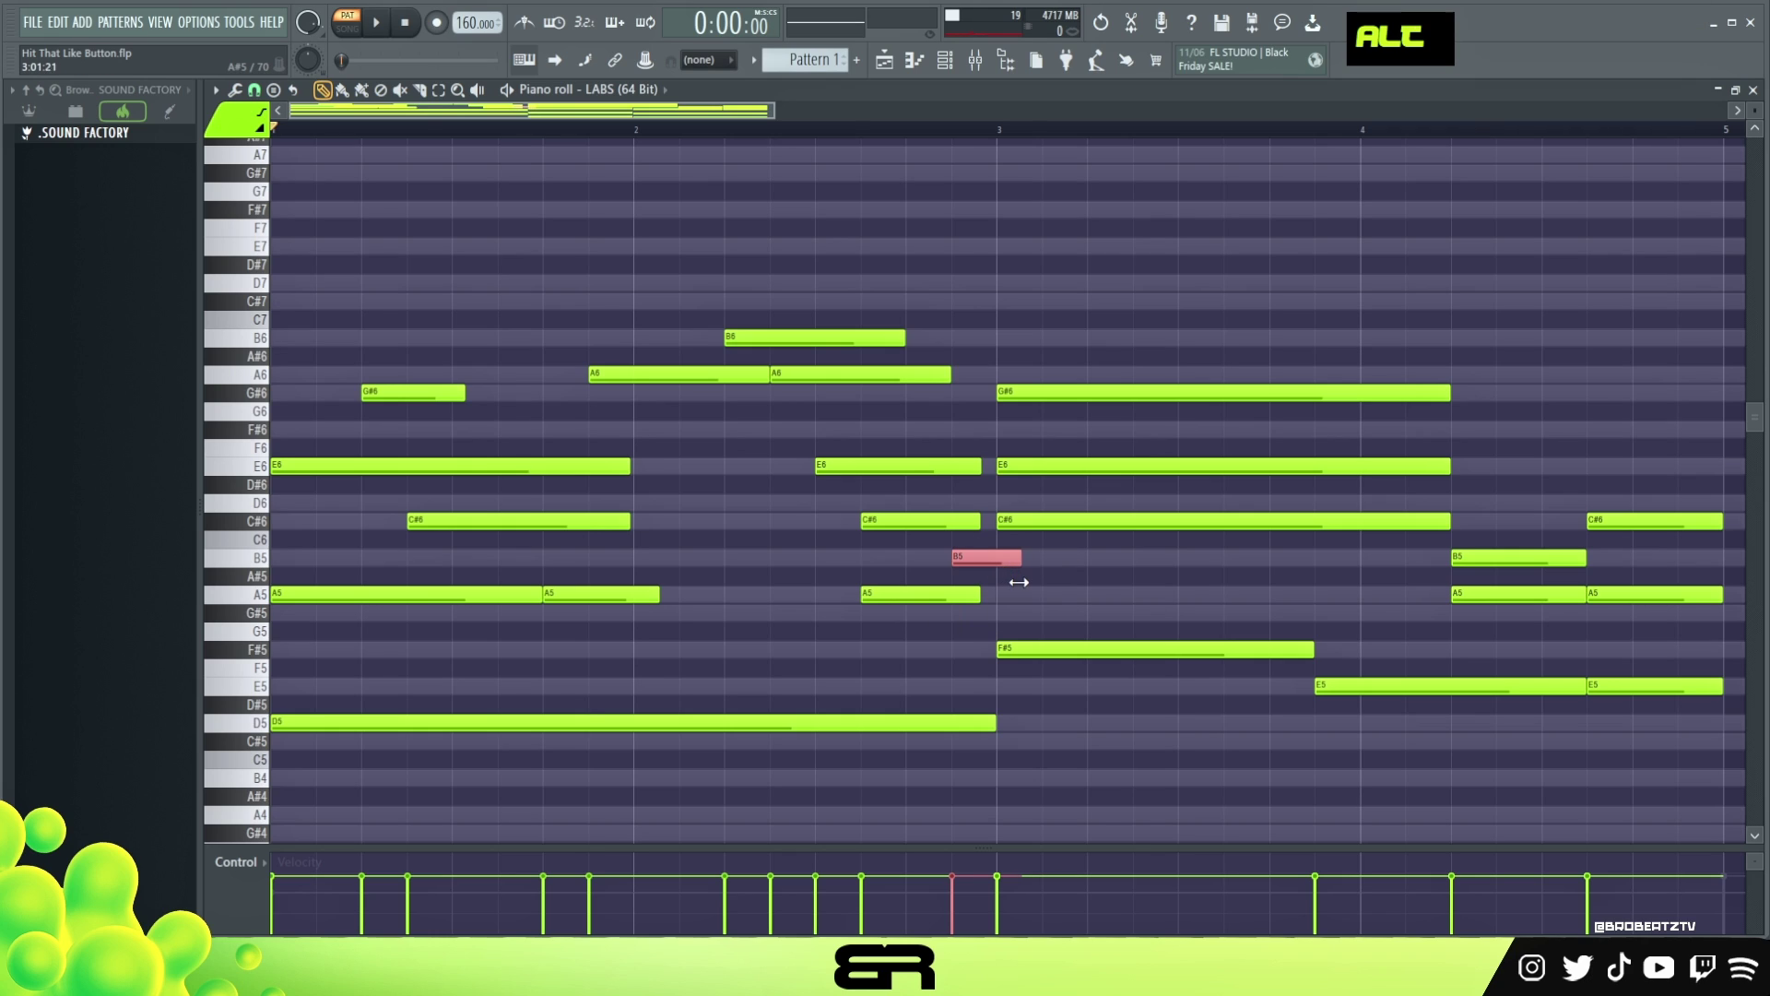
pyautogui.keyDown('ctrl'); pyautogui.click(899, 598); pyautogui.keyUp('ctrl')
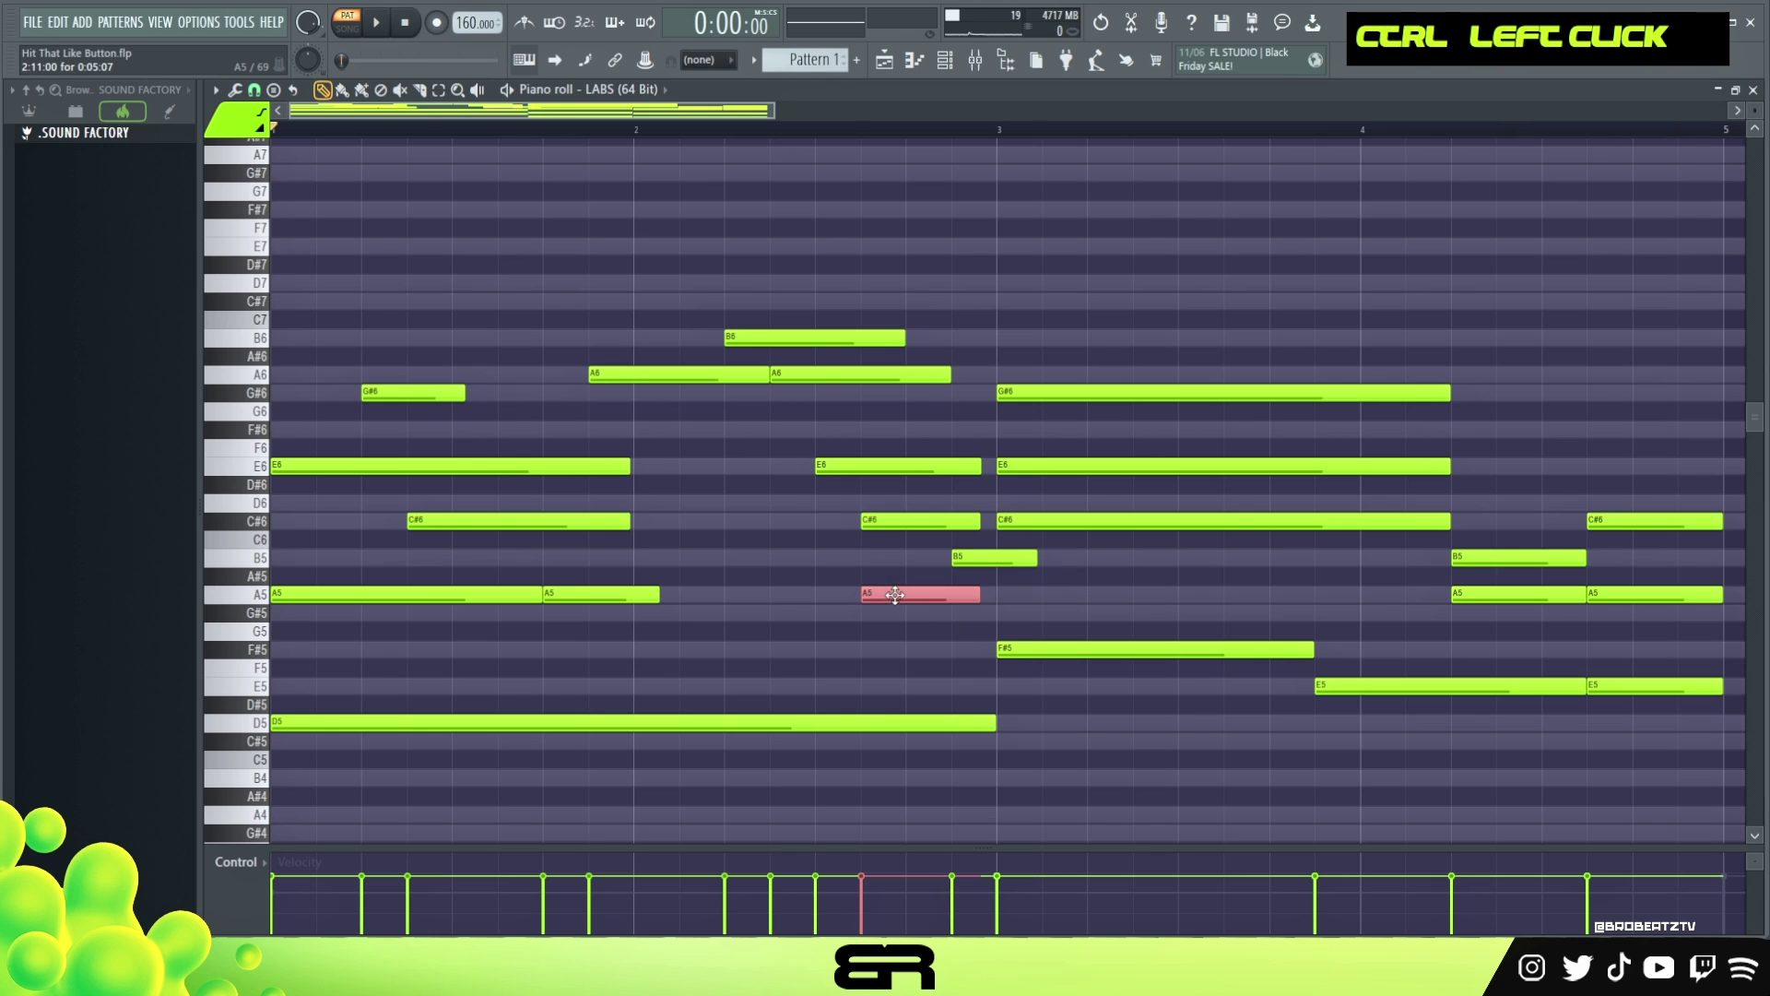
pyautogui.moveTo(895, 595)
pyautogui.mouseDown()
pyautogui.moveTo(713, 597)
pyautogui.moveTo(666, 622)
pyautogui.moveTo(630, 601)
pyautogui.mouseUp()
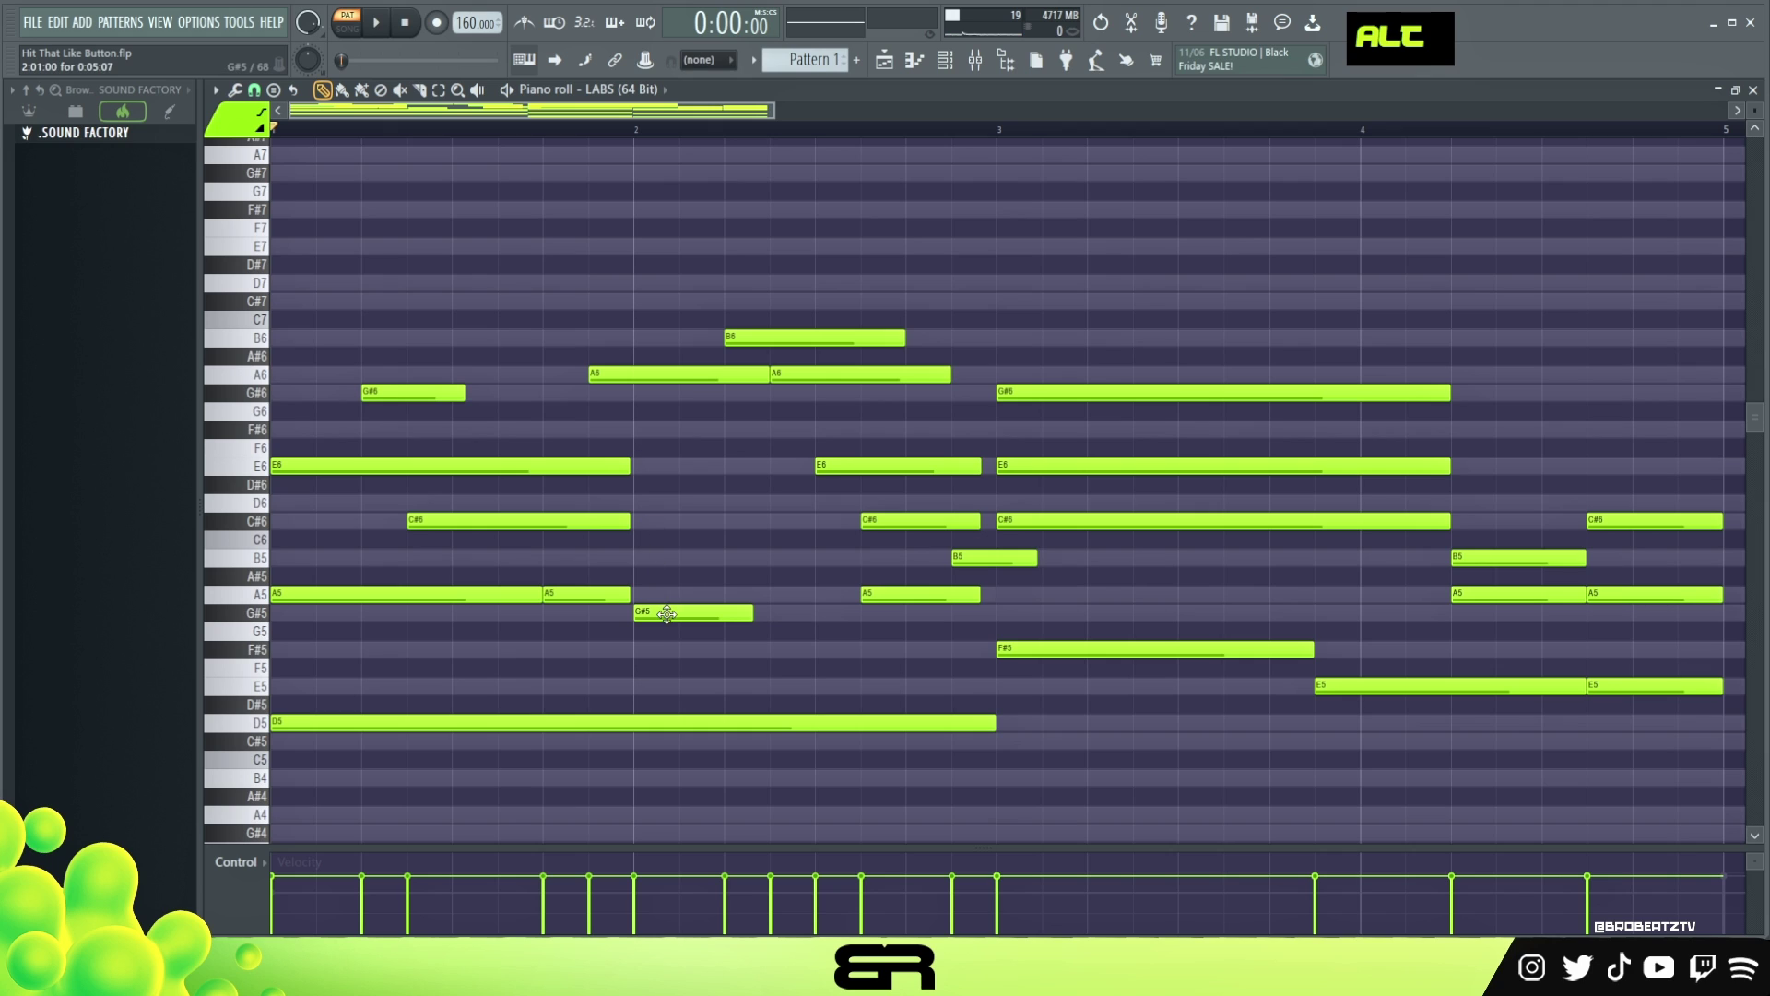
# - Move the copied G#5 note to step 5 of bar 2, checking each position against playback
pyautogui.press('space')
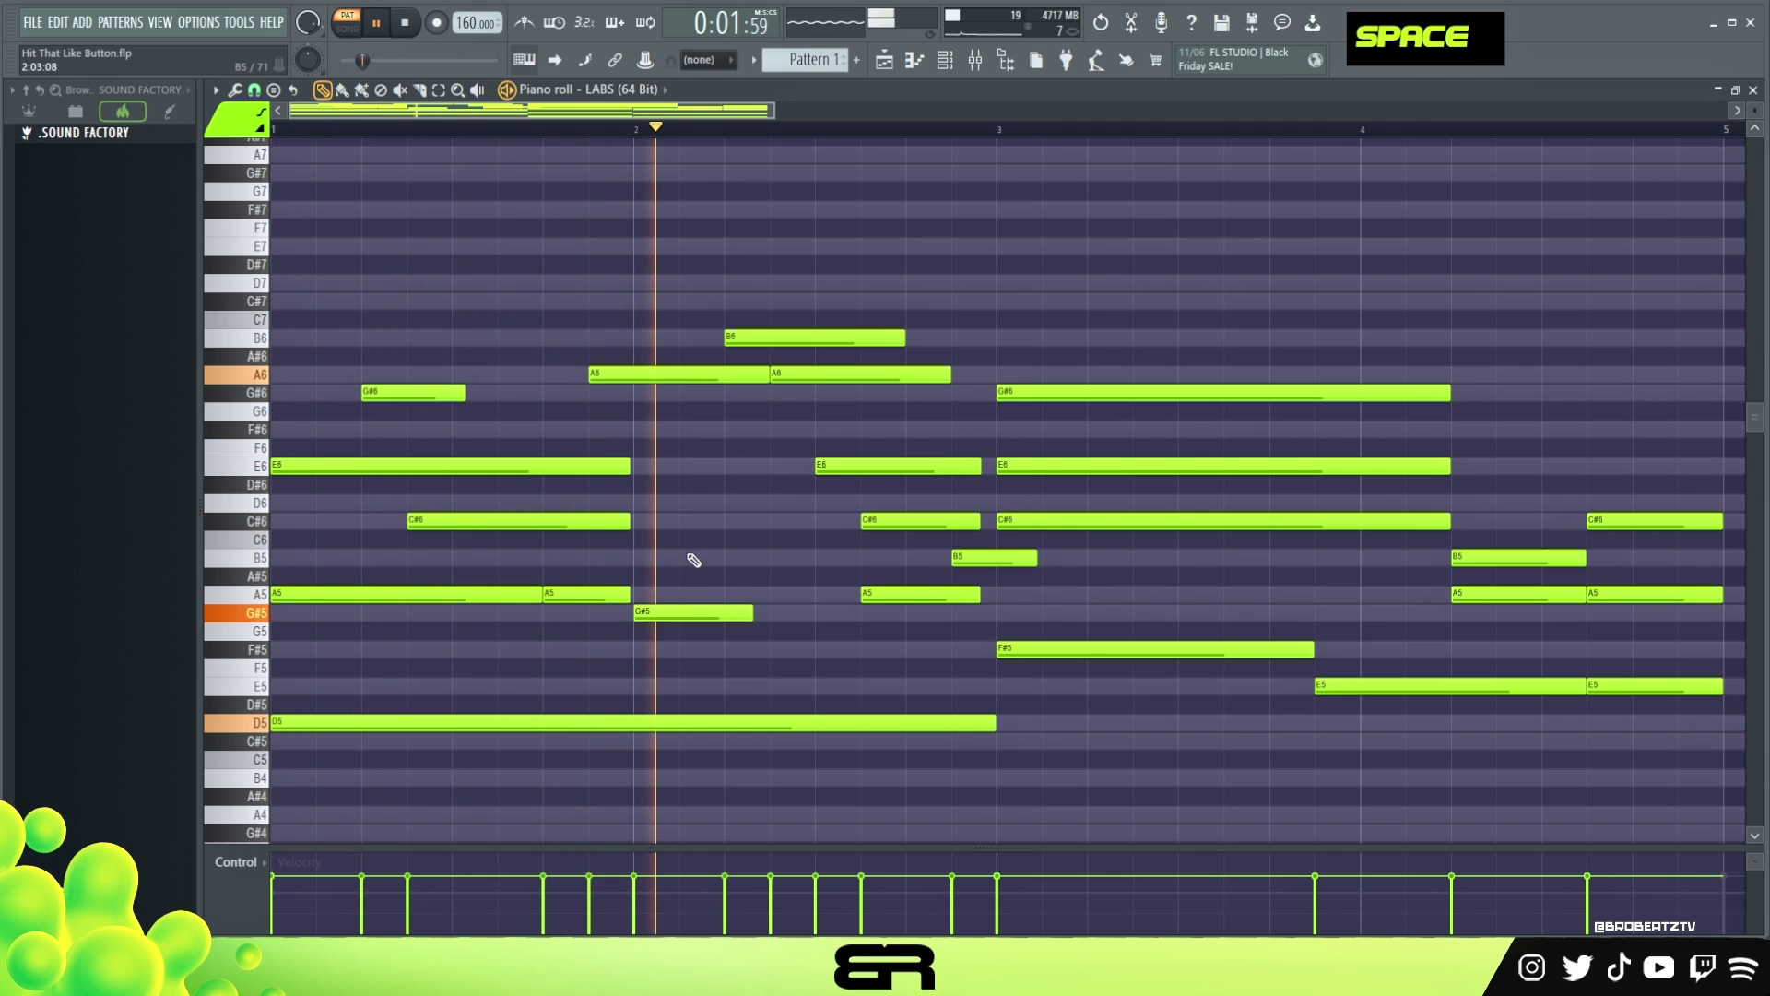
pyautogui.press('space')
pyautogui.moveTo(681, 613); pyautogui.dragTo(727, 611)
pyautogui.press('space')
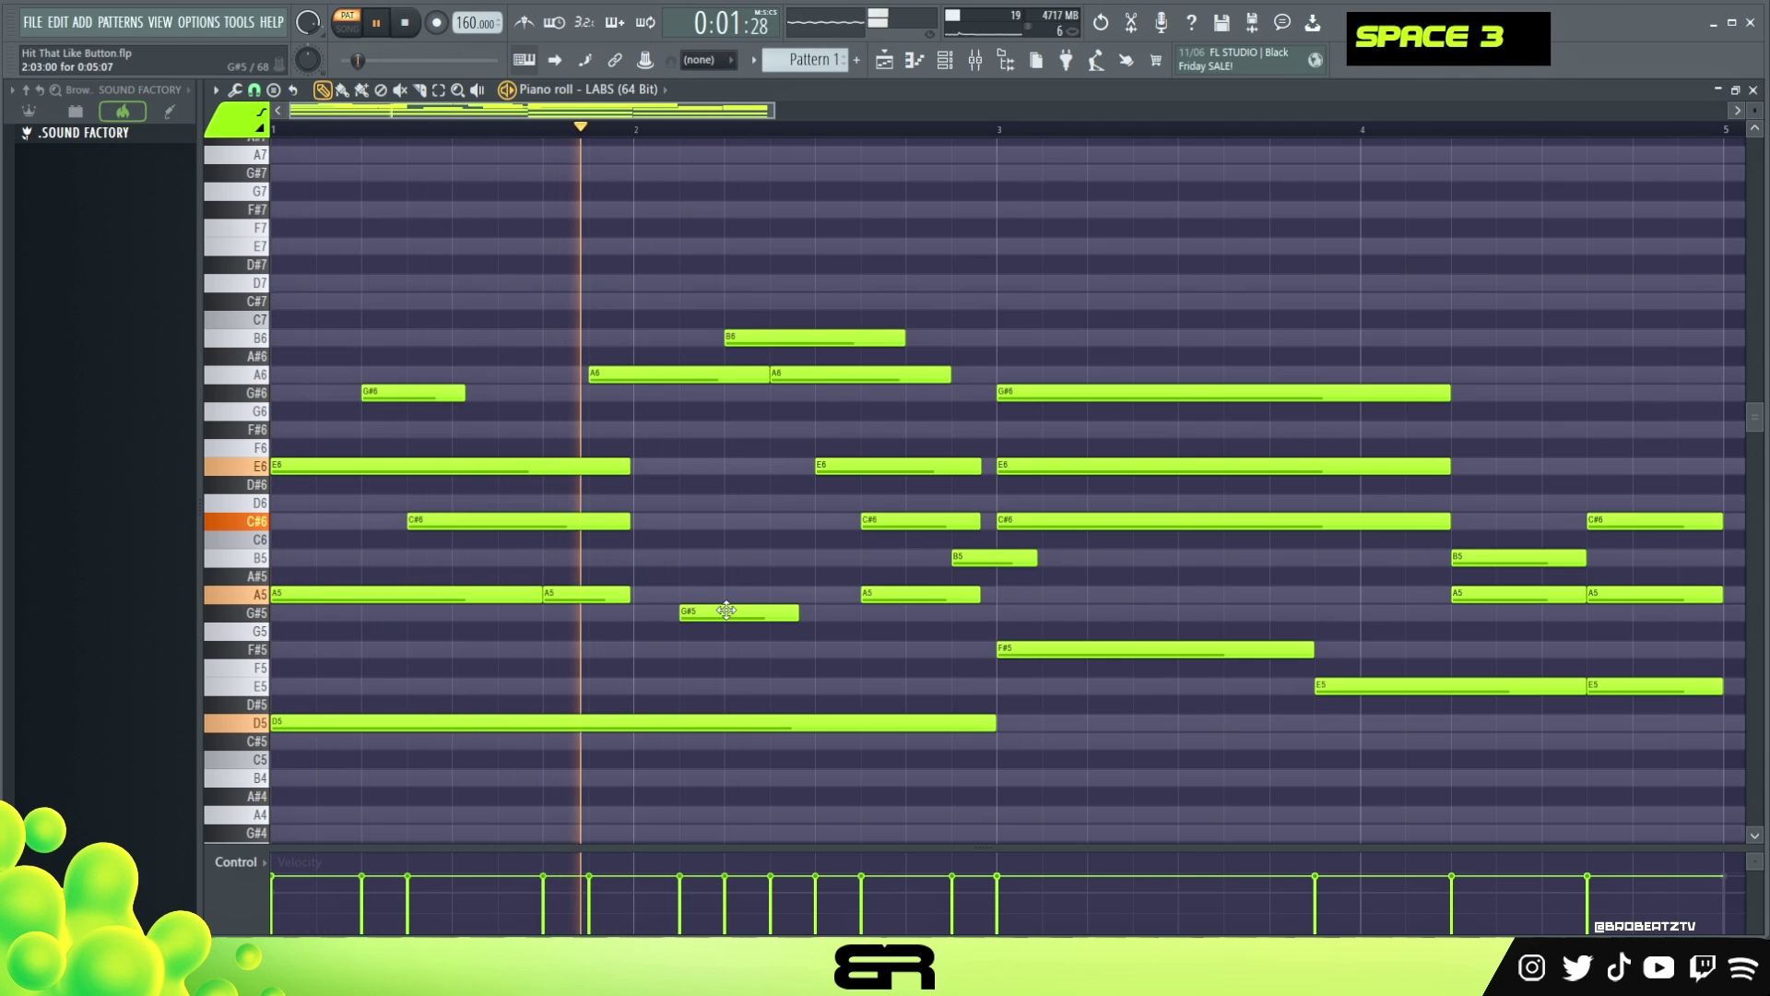
pyautogui.press('space')
pyautogui.moveTo(727, 610); pyautogui.dragTo(766, 612)
pyautogui.press('space')
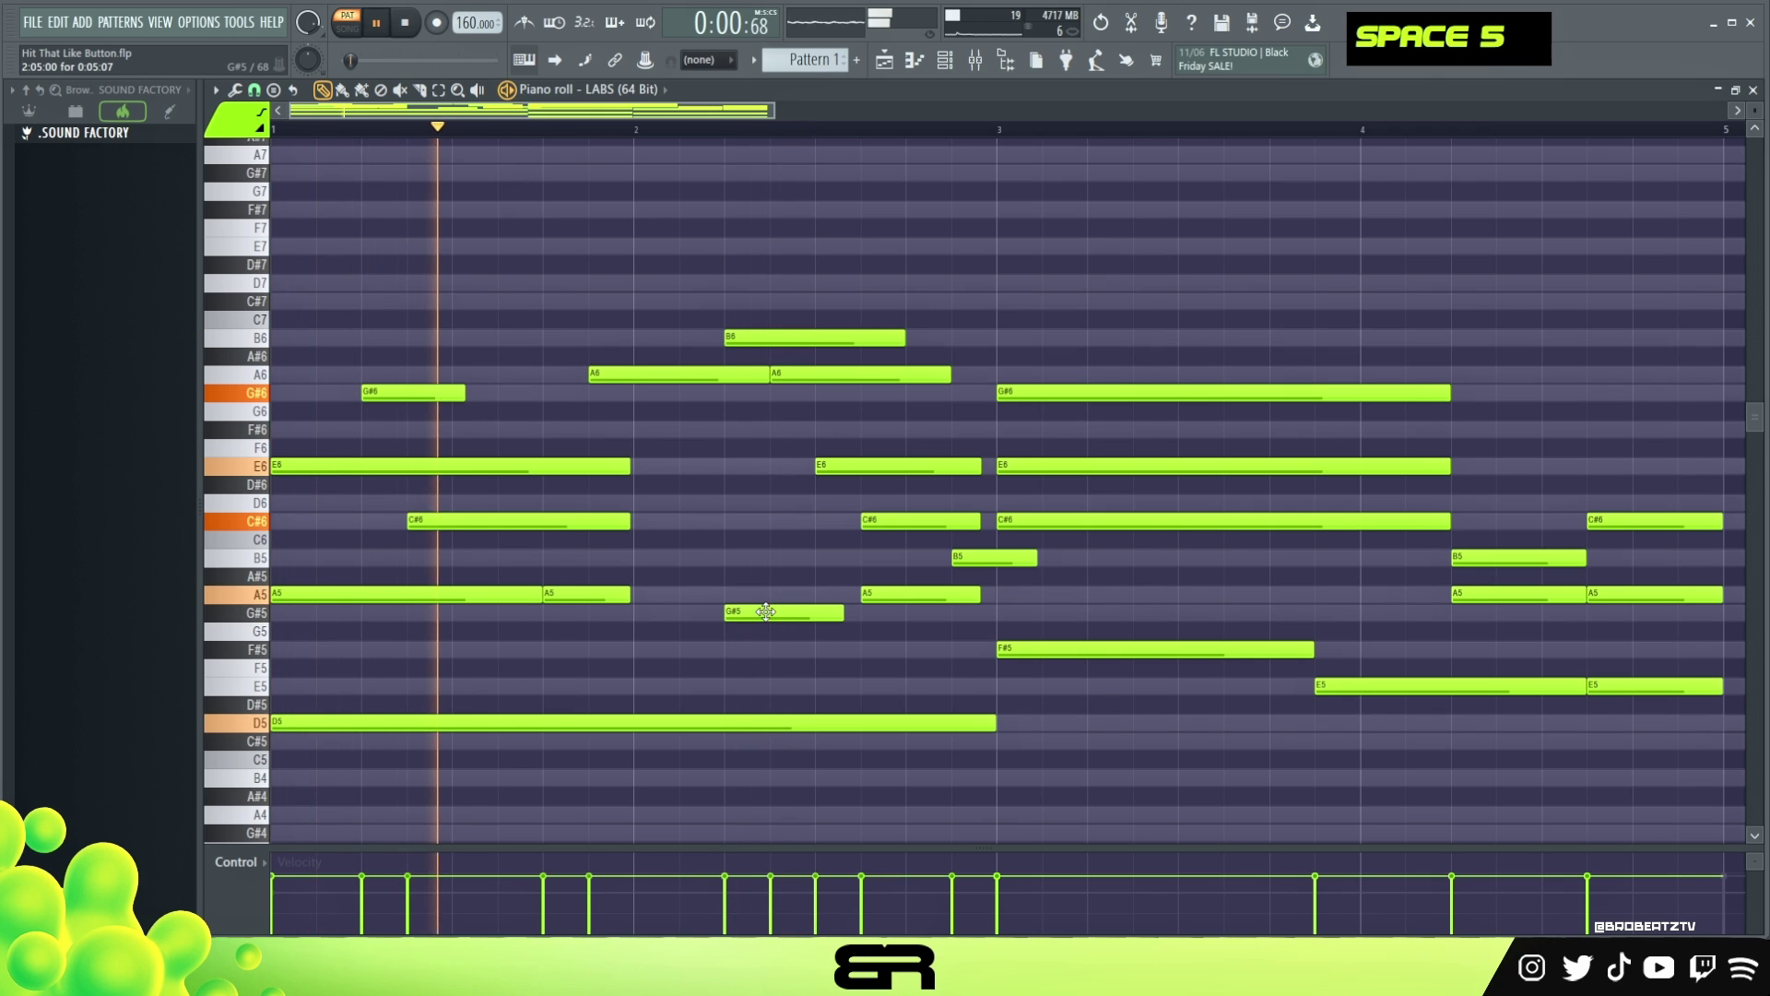
pyautogui.press('space')
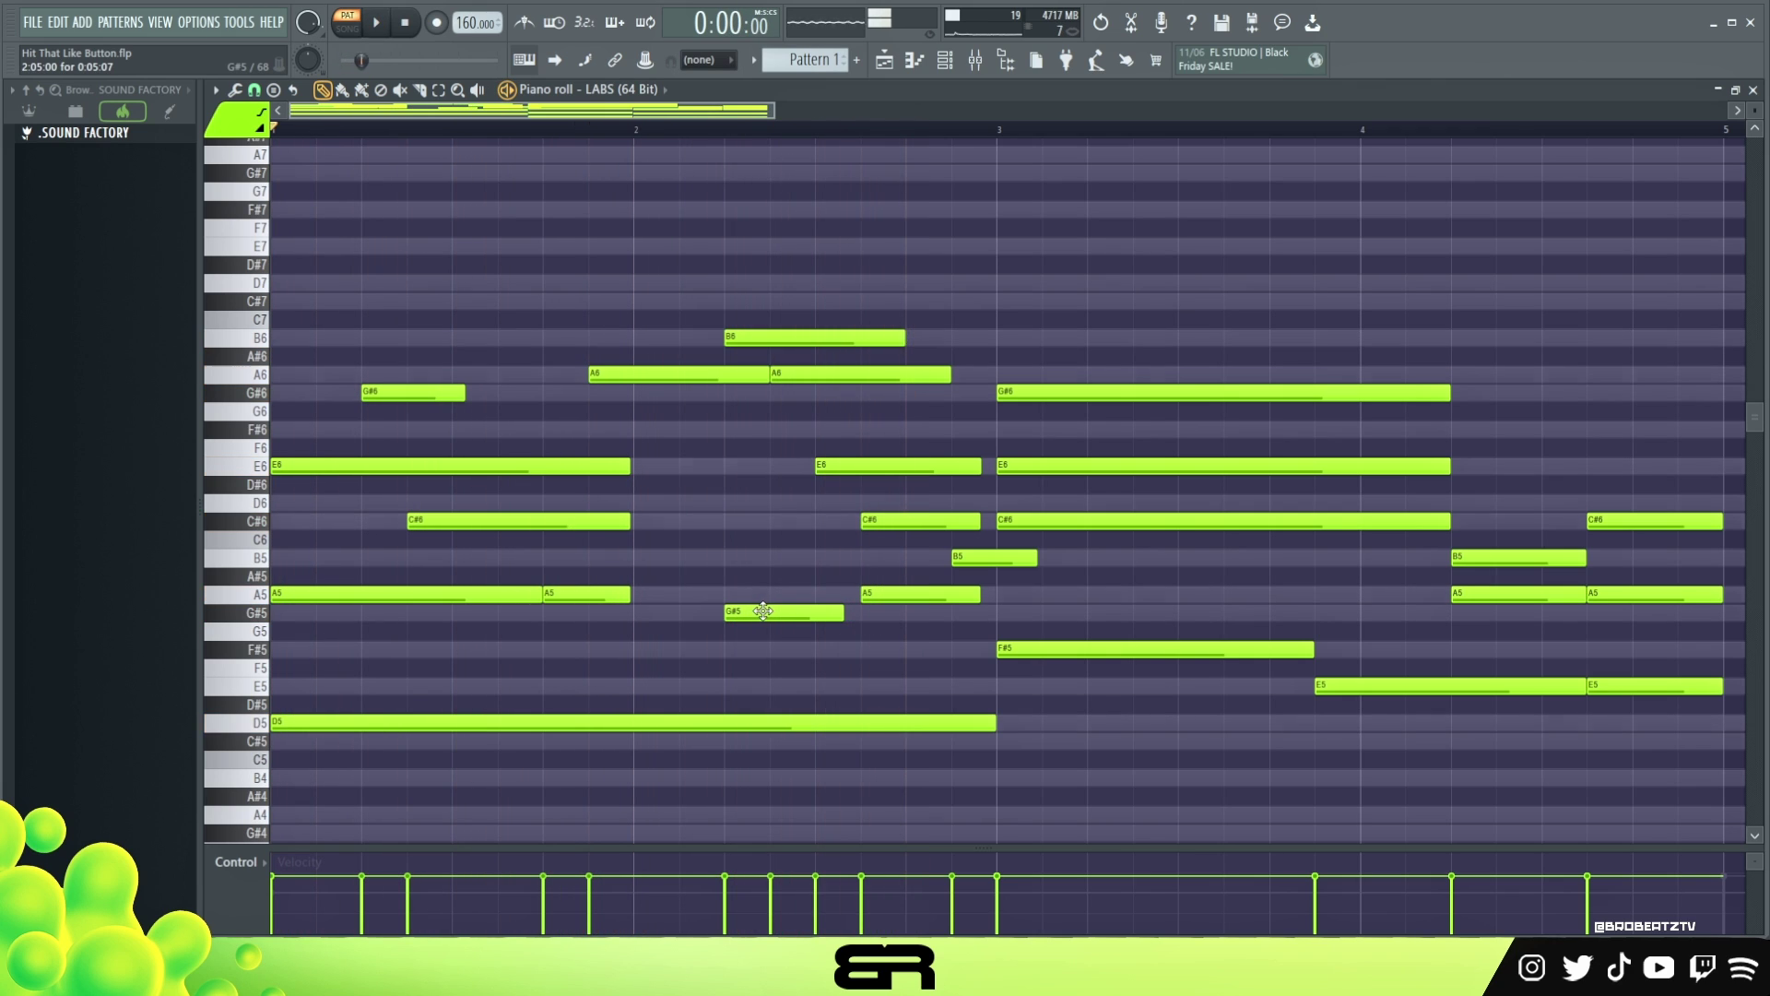
pyautogui.keyDown('ctrl'); pyautogui.click(764, 611); pyautogui.keyUp('ctrl')
pyautogui.moveTo(763, 611); pyautogui.dragTo(763, 555)
pyautogui.hotkey('ctrl', 'Up')
pyautogui.hotkey('ctrl', 'Down')
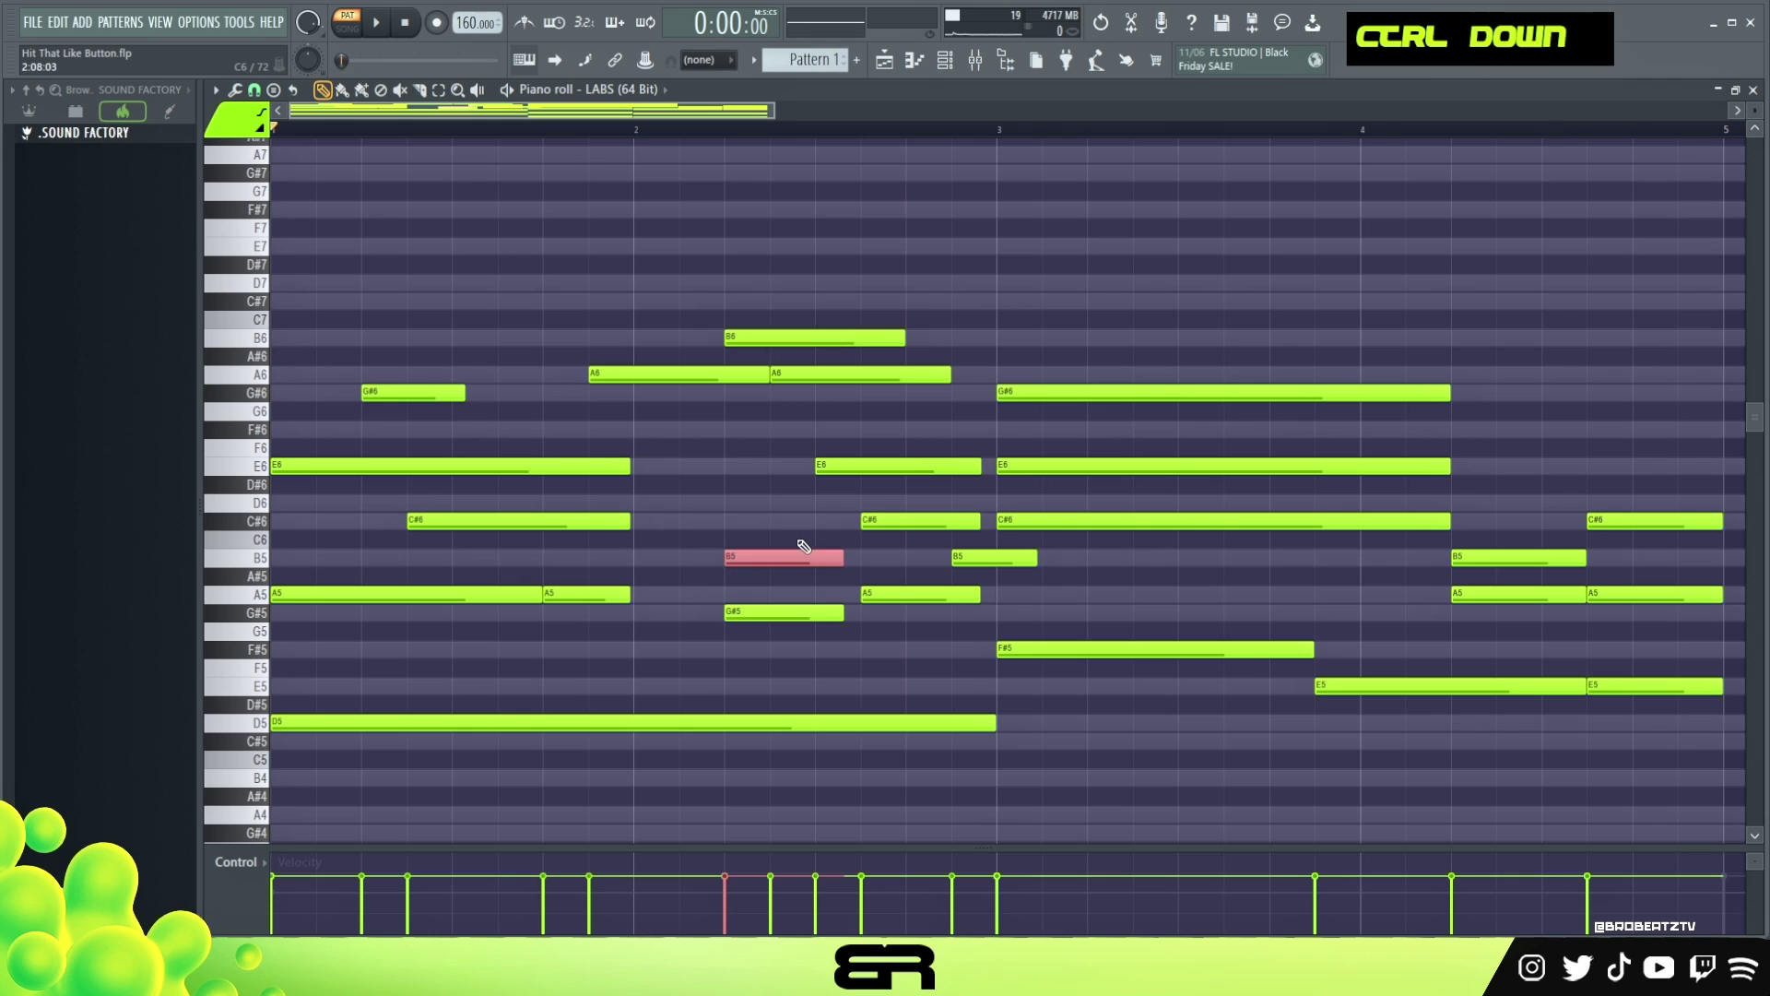
pyautogui.rightClick(791, 556)
# - Nudge the bar 2 B6 note slightly later than the G#5 note below it
pyautogui.keyDown('ctrl'); pyautogui.keyDown('shift'); pyautogui.click(786, 338); pyautogui.keyUp('shift'); pyautogui.keyUp('ctrl')
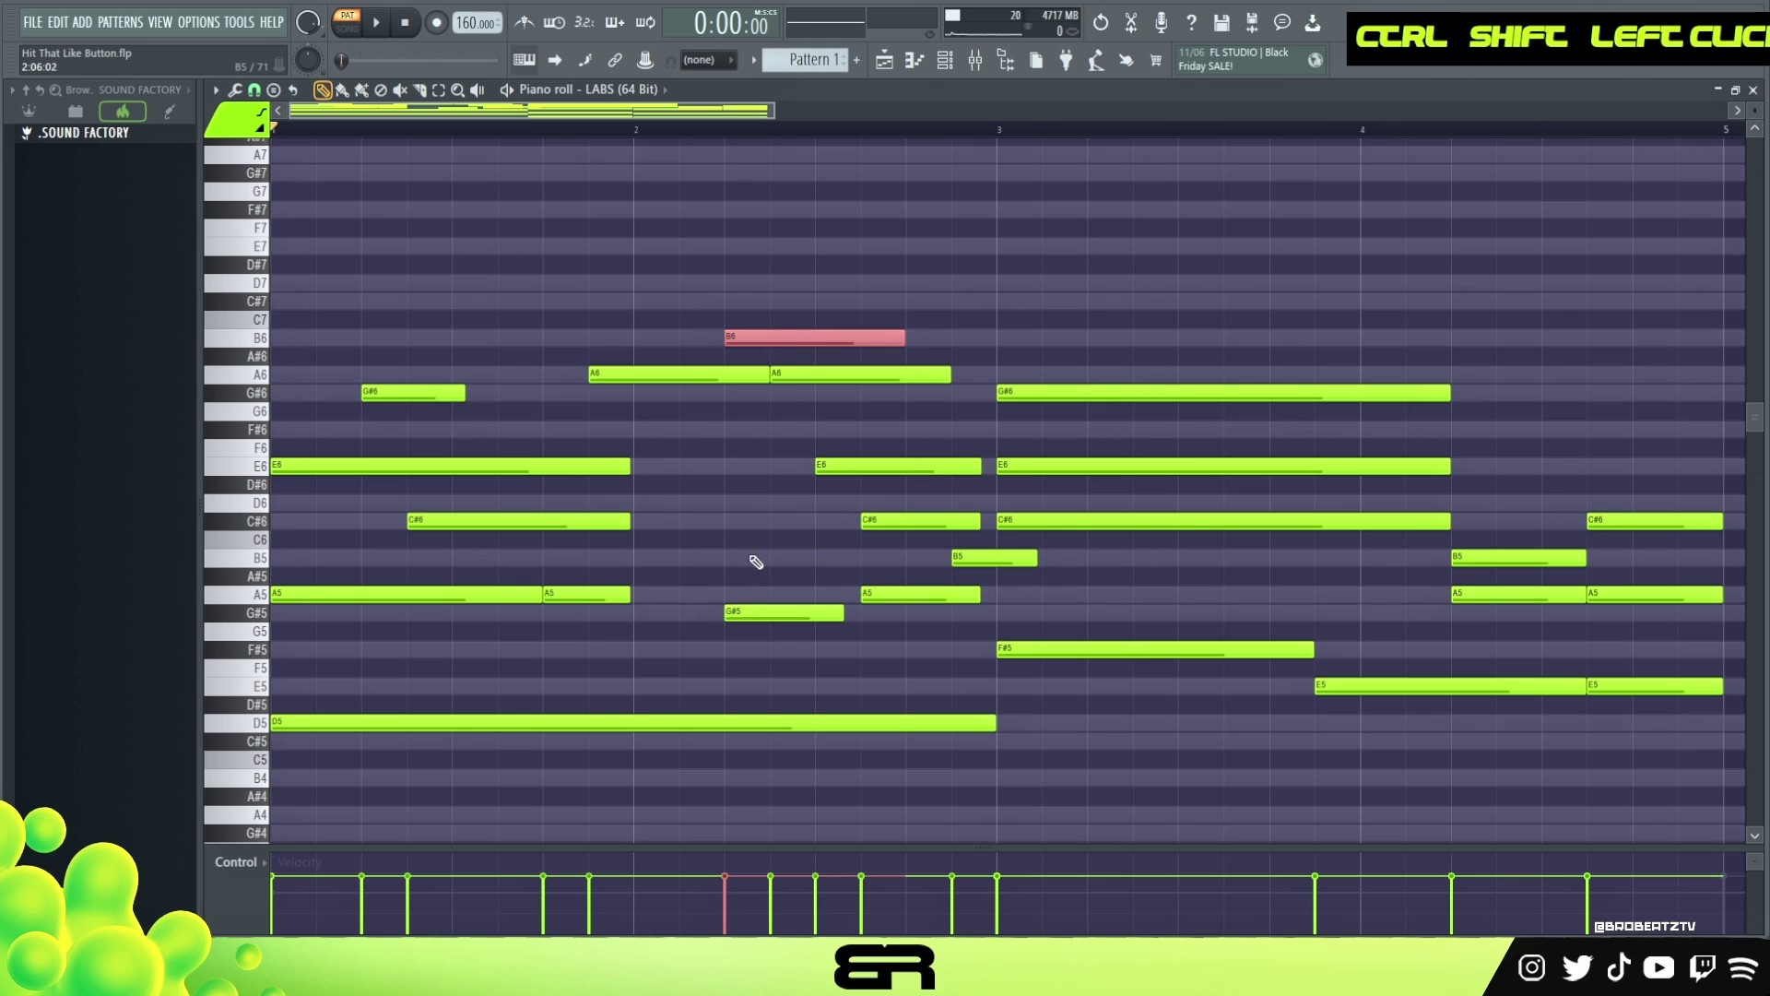
pyautogui.keyDown('ctrl'); pyautogui.keyDown('shift'); pyautogui.click(756, 613); pyautogui.keyUp('shift'); pyautogui.keyUp('ctrl')
pyautogui.keyDown('ctrl'); pyautogui.click(771, 339); pyautogui.keyUp('ctrl')
pyautogui.keyDown('shift'); pyautogui.scroll(-1, 728, 304); pyautogui.keyUp('shift')
pyautogui.keyDown('shift'); pyautogui.scroll(-1, 786, 323); pyautogui.keyUp('shift')
pyautogui.keyDown('shift'); pyautogui.scroll(1, 790, 325); pyautogui.keyUp('shift')
pyautogui.rightClick(753, 286)
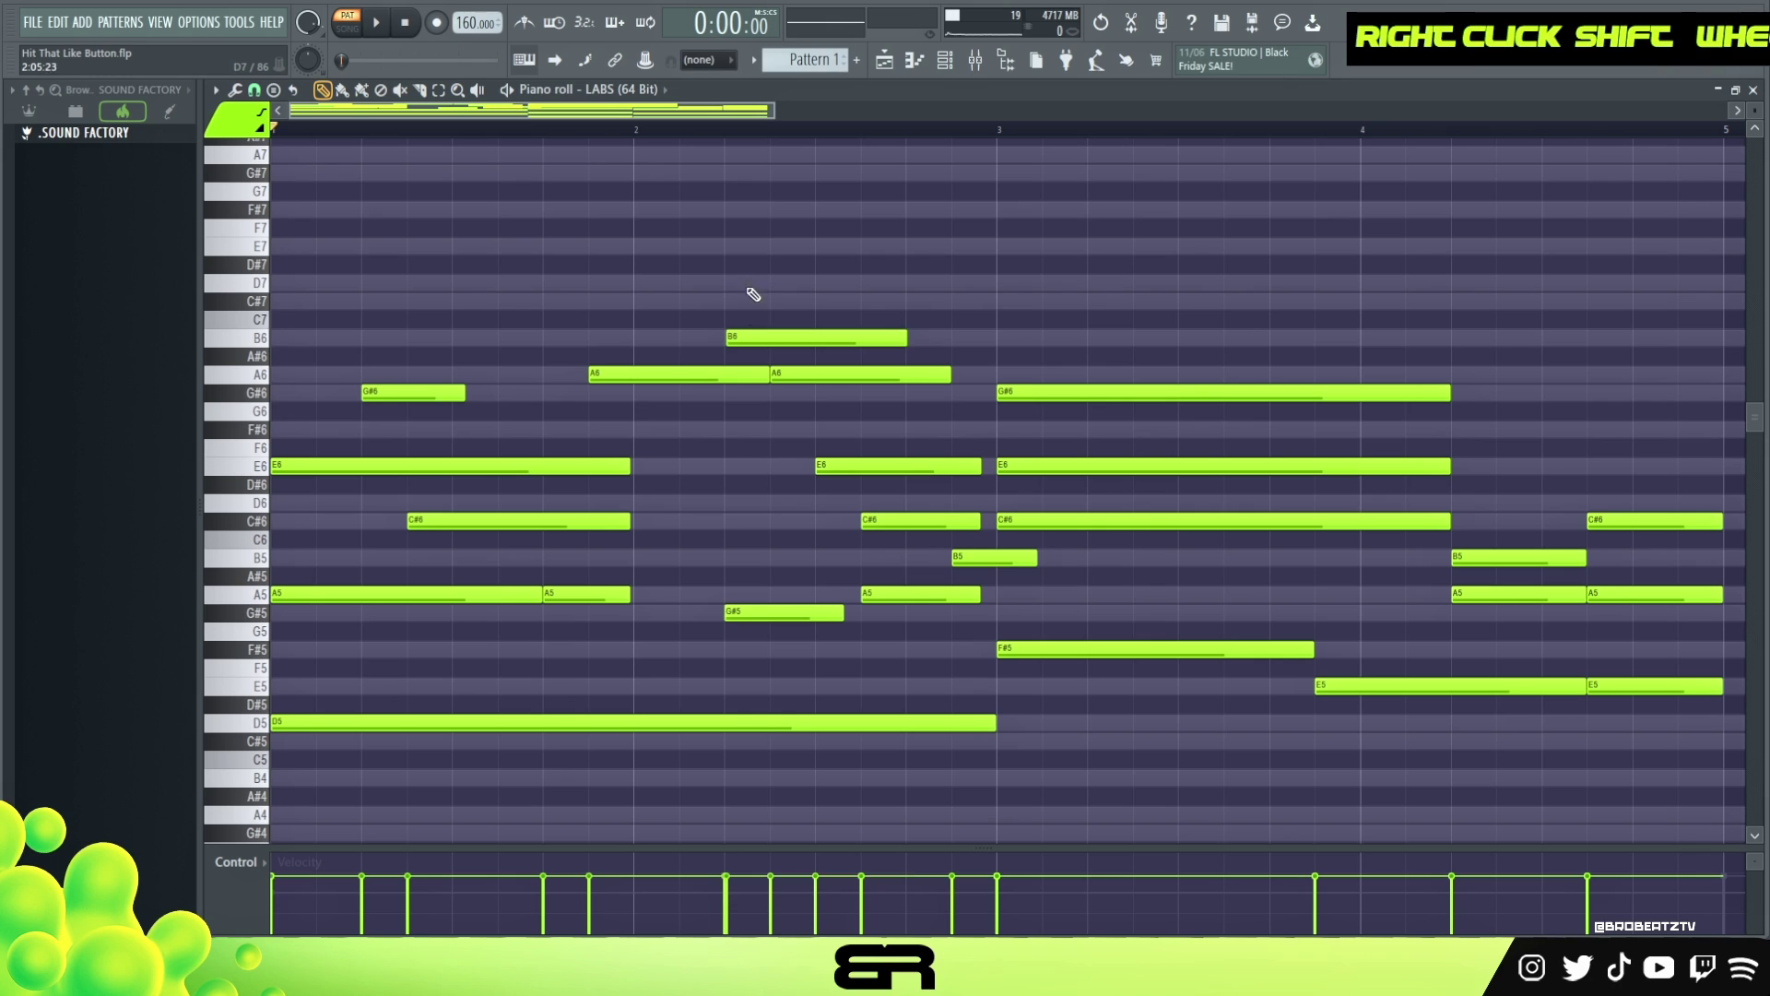
# - Extend the A5 note late in bar 1 up to the G#5 note in bar 2 and play the pattern
pyautogui.moveTo(630, 597); pyautogui.dragTo(745, 609)
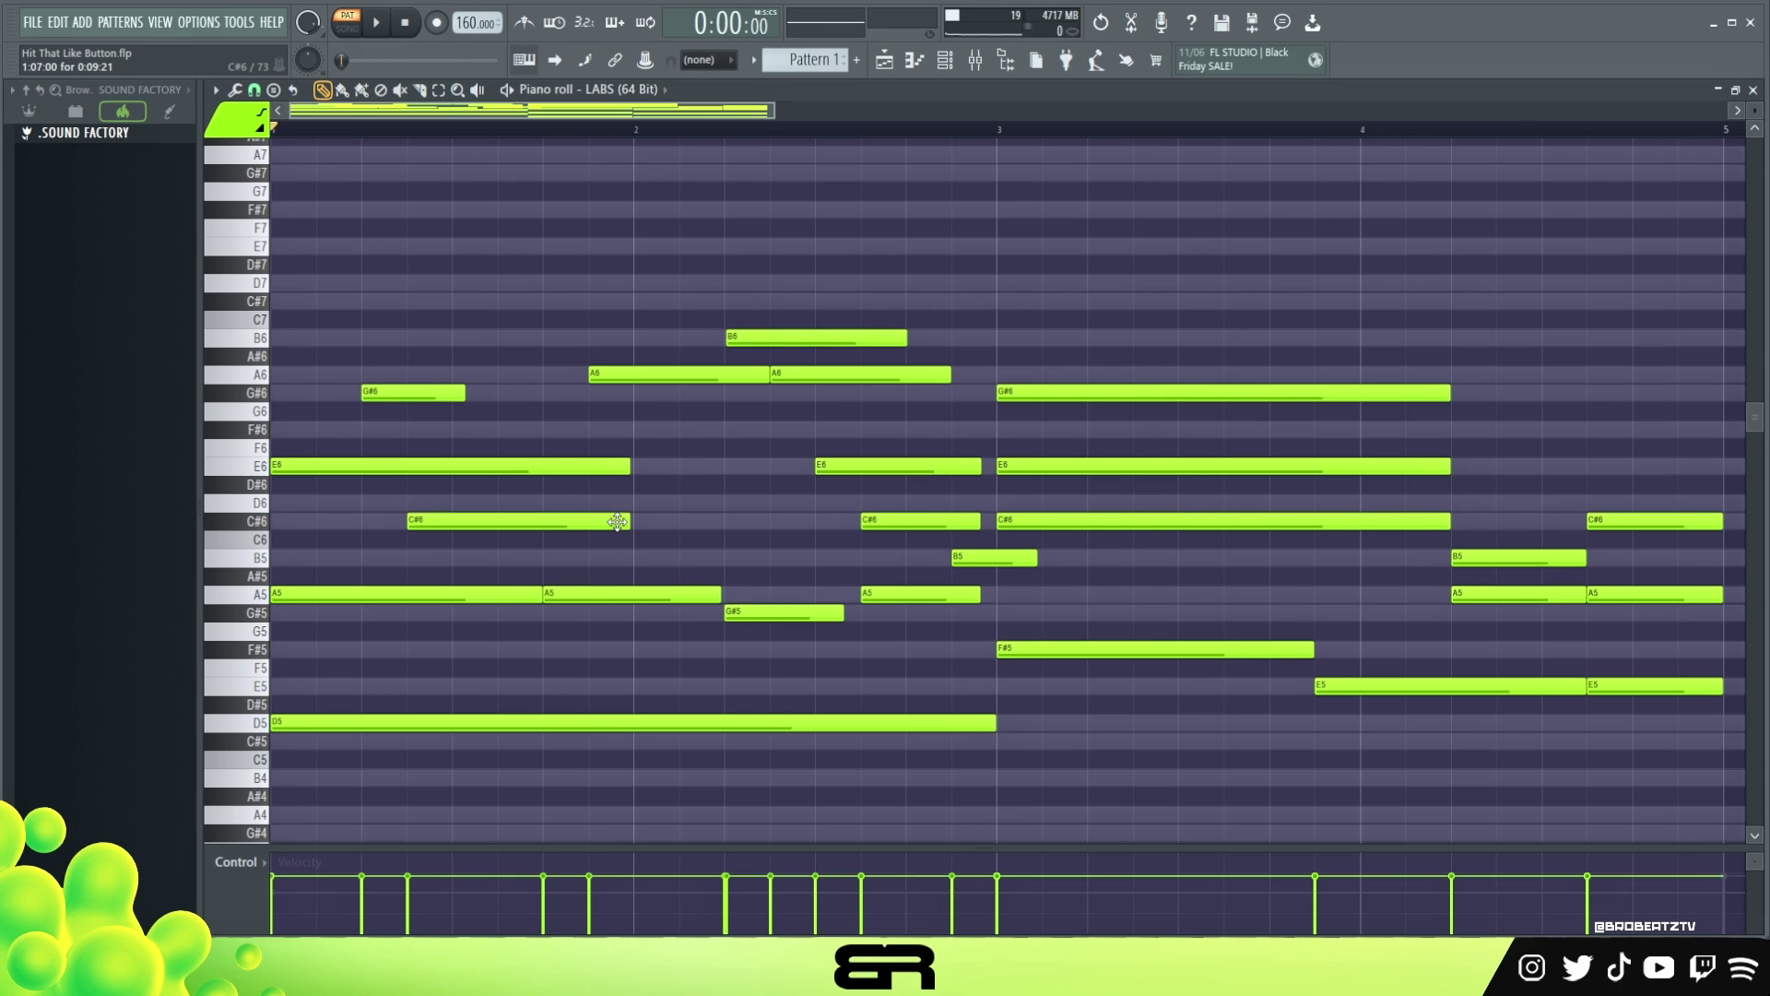
pyautogui.press('space')
pyautogui.rightClick(310, 139)
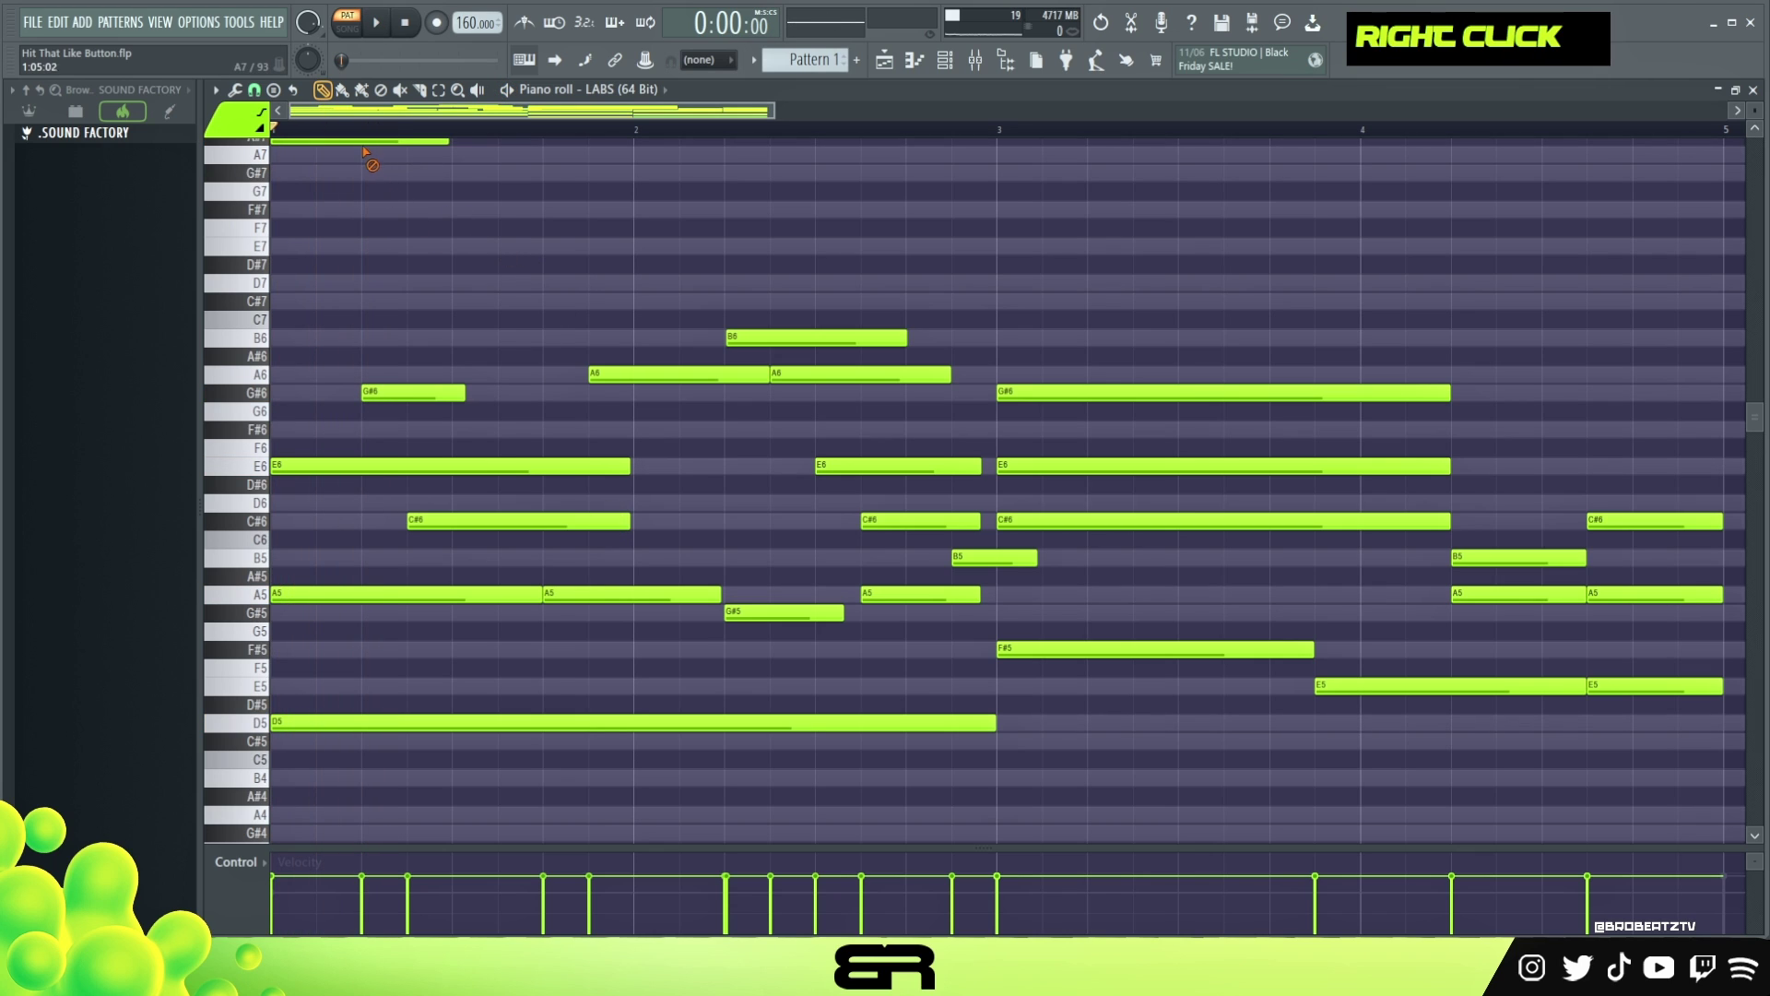
pyautogui.press('space')
pyautogui.press('space')
# - Assign all the added melody notes in bars 1 and 2 to the cyan color group 7, leaving the sustained starting chord notes green
pyautogui.keyDown('ctrl'); pyautogui.keyDown('shift'); pyautogui.click(443, 393); pyautogui.keyUp('shift'); pyautogui.keyUp('ctrl')
pyautogui.keyDown('ctrl'); pyautogui.keyDown('shift'); pyautogui.click(680, 372); pyautogui.keyUp('shift'); pyautogui.keyUp('ctrl')
pyautogui.moveTo(791, 295); pyautogui.dragTo(876, 539)
pyautogui.moveTo(922, 569); pyautogui.dragTo(981, 573)
pyautogui.keyDown('ctrl'); pyautogui.keyDown('shift'); pyautogui.click(749, 611); pyautogui.keyUp('shift'); pyautogui.keyUp('ctrl')
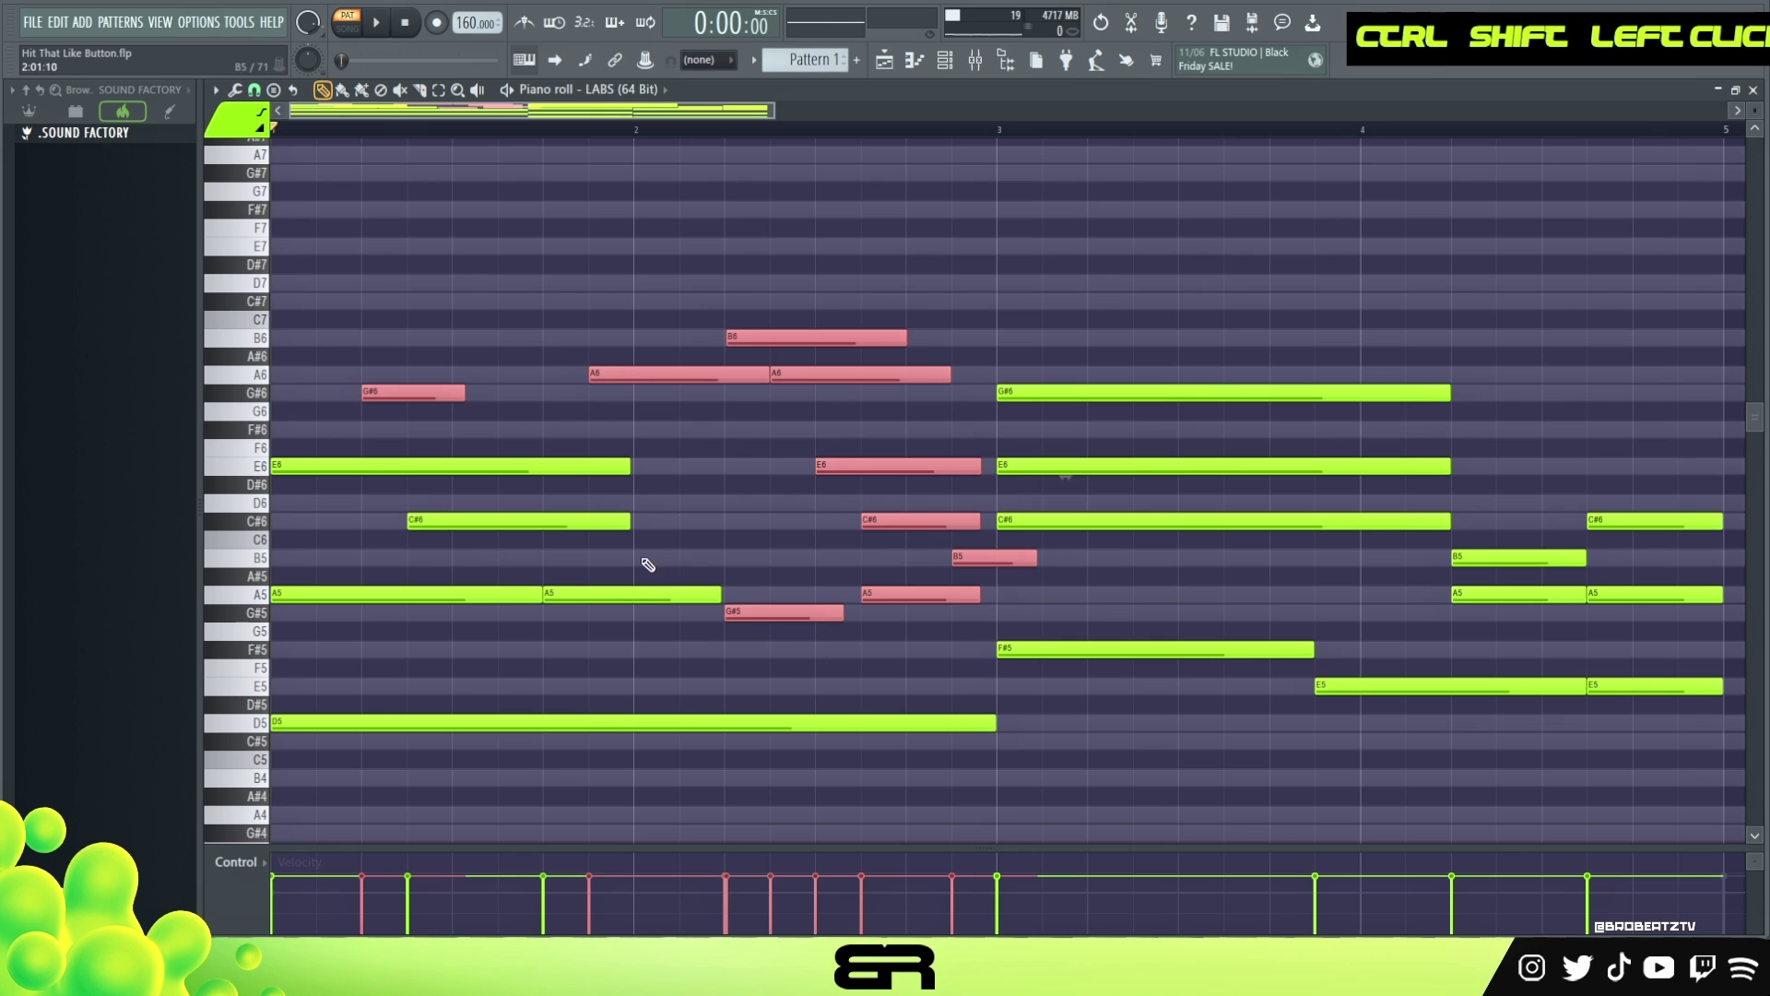
pyautogui.keyDown('ctrl'); pyautogui.keyDown('shift'); pyautogui.click(622, 593); pyautogui.keyUp('shift'); pyautogui.keyUp('ctrl')
pyautogui.keyDown('ctrl'); pyautogui.keyDown('shift'); pyautogui.click(545, 520); pyautogui.keyUp('shift'); pyautogui.keyUp('ctrl')
pyautogui.click(235, 120)
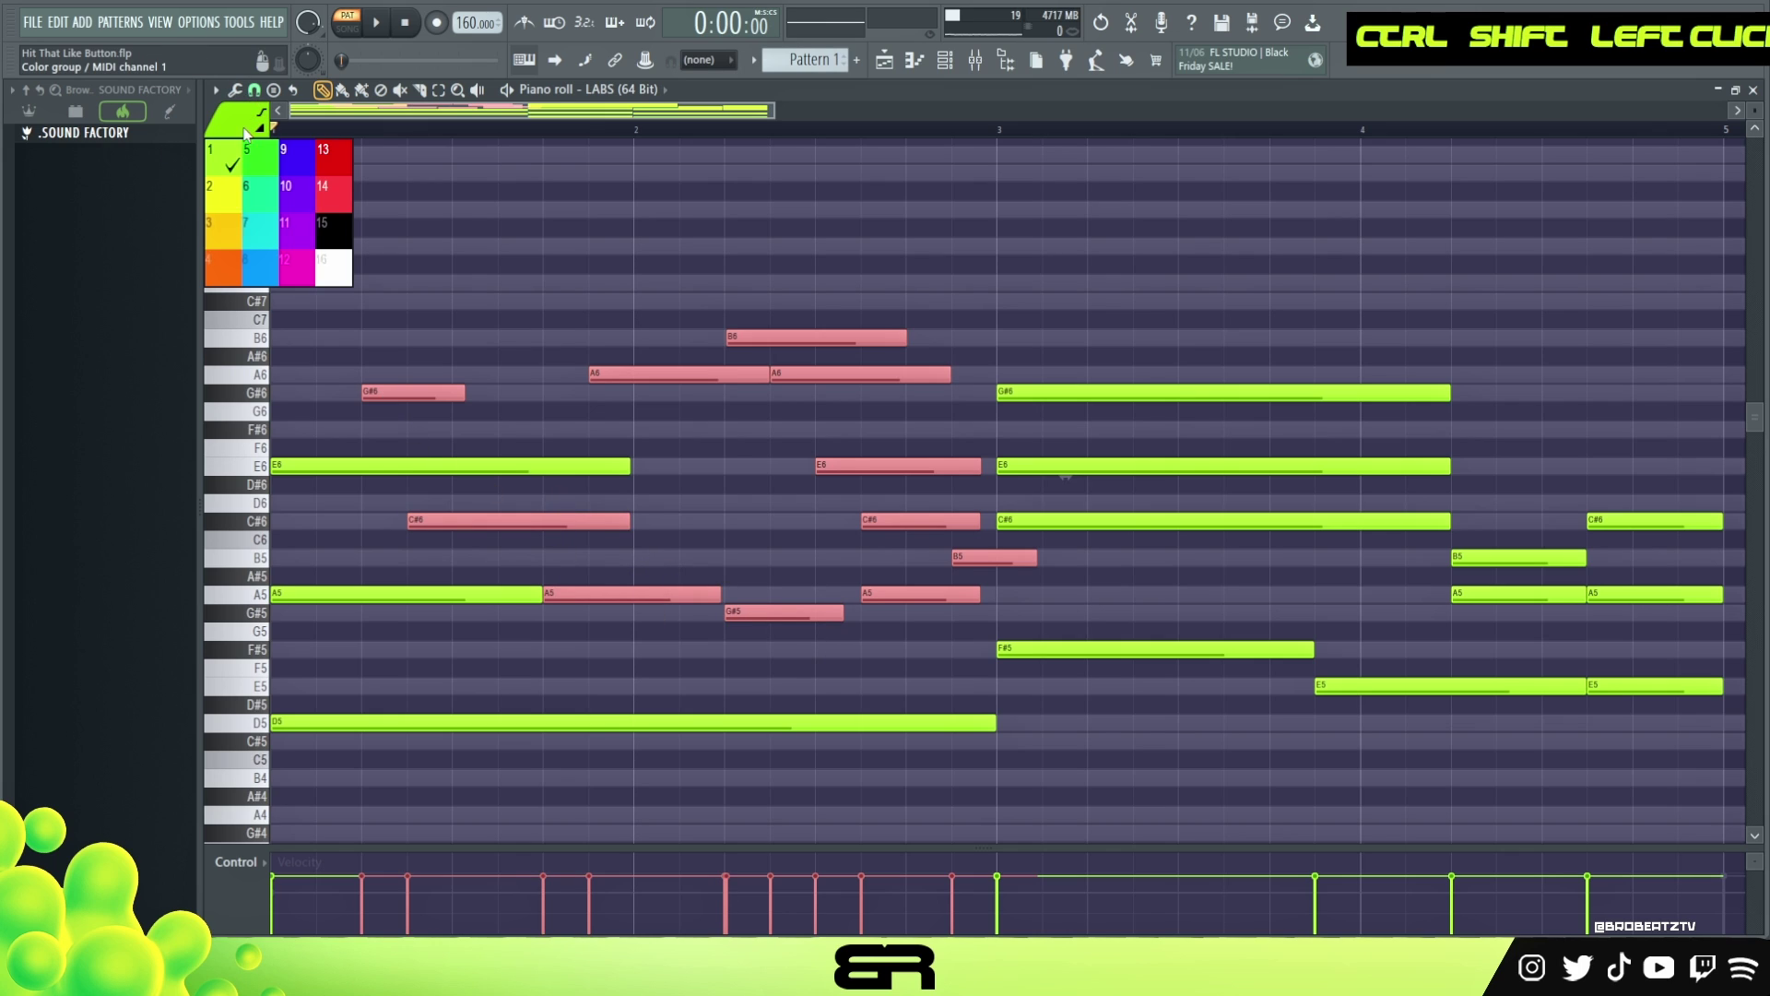
pyautogui.click(265, 232)
pyautogui.hotkey('alt', 'c')
pyautogui.rightClick(413, 136)
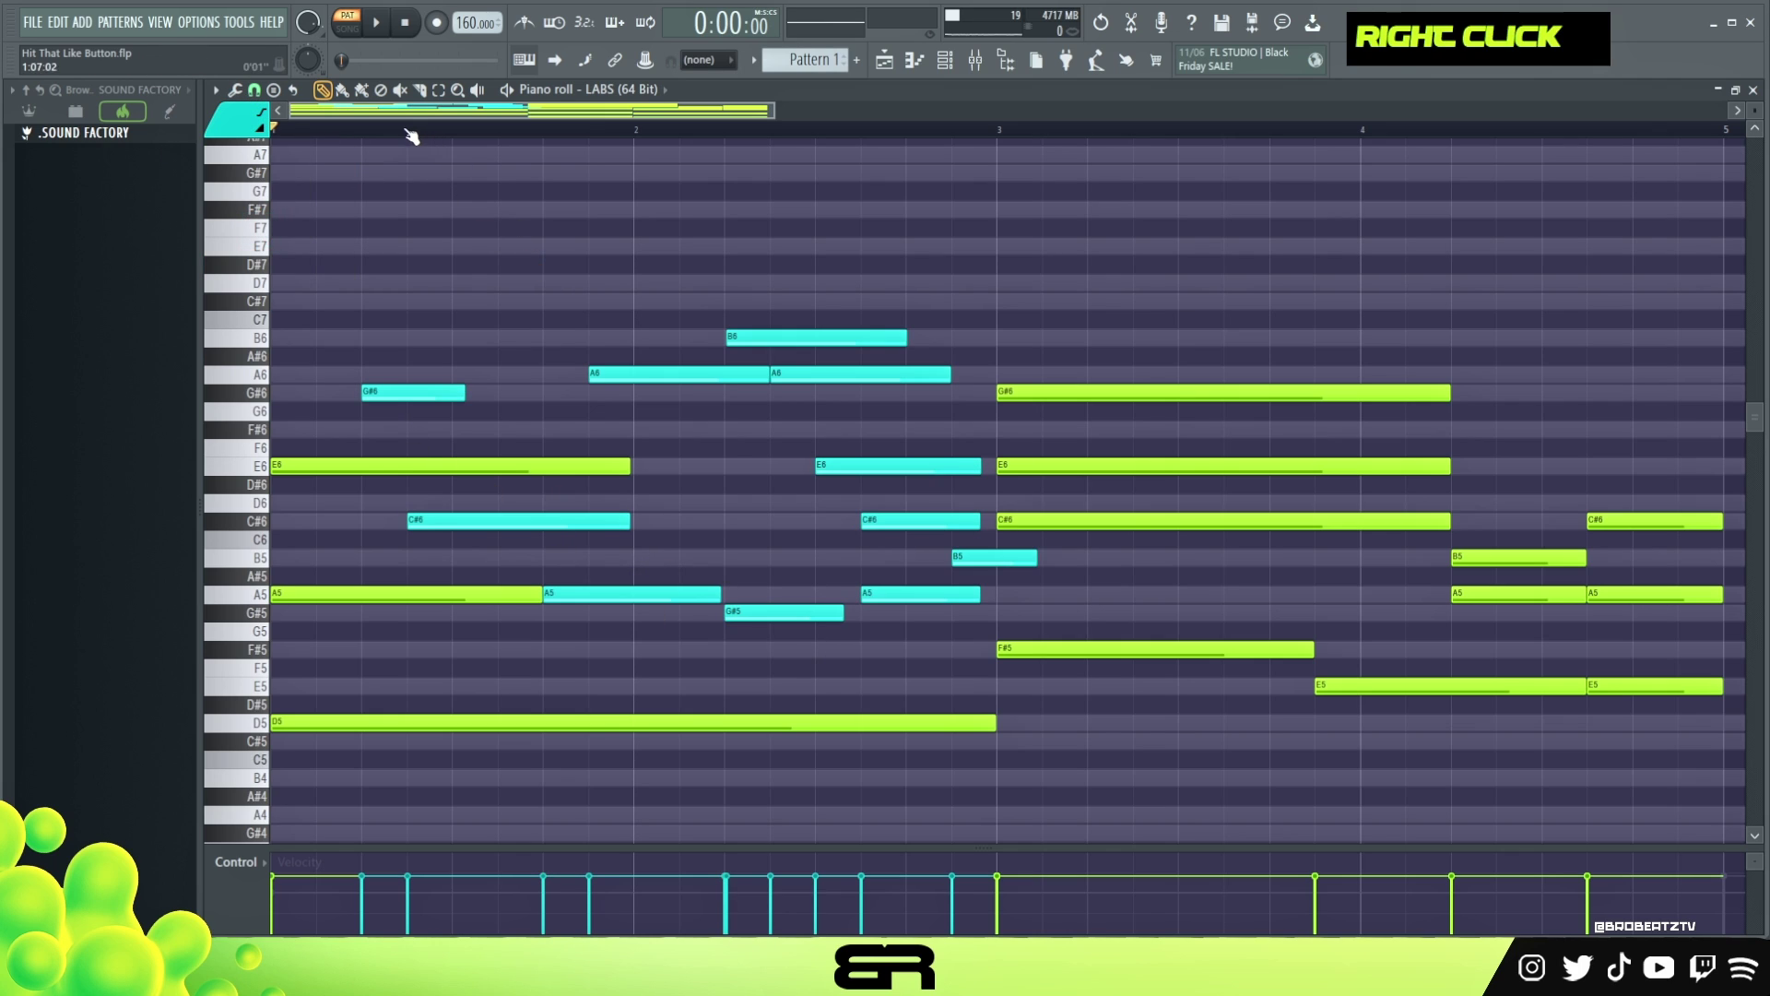
# - Play the pattern and extend the bar 2 G#5 note to about step 12
pyautogui.press('space')
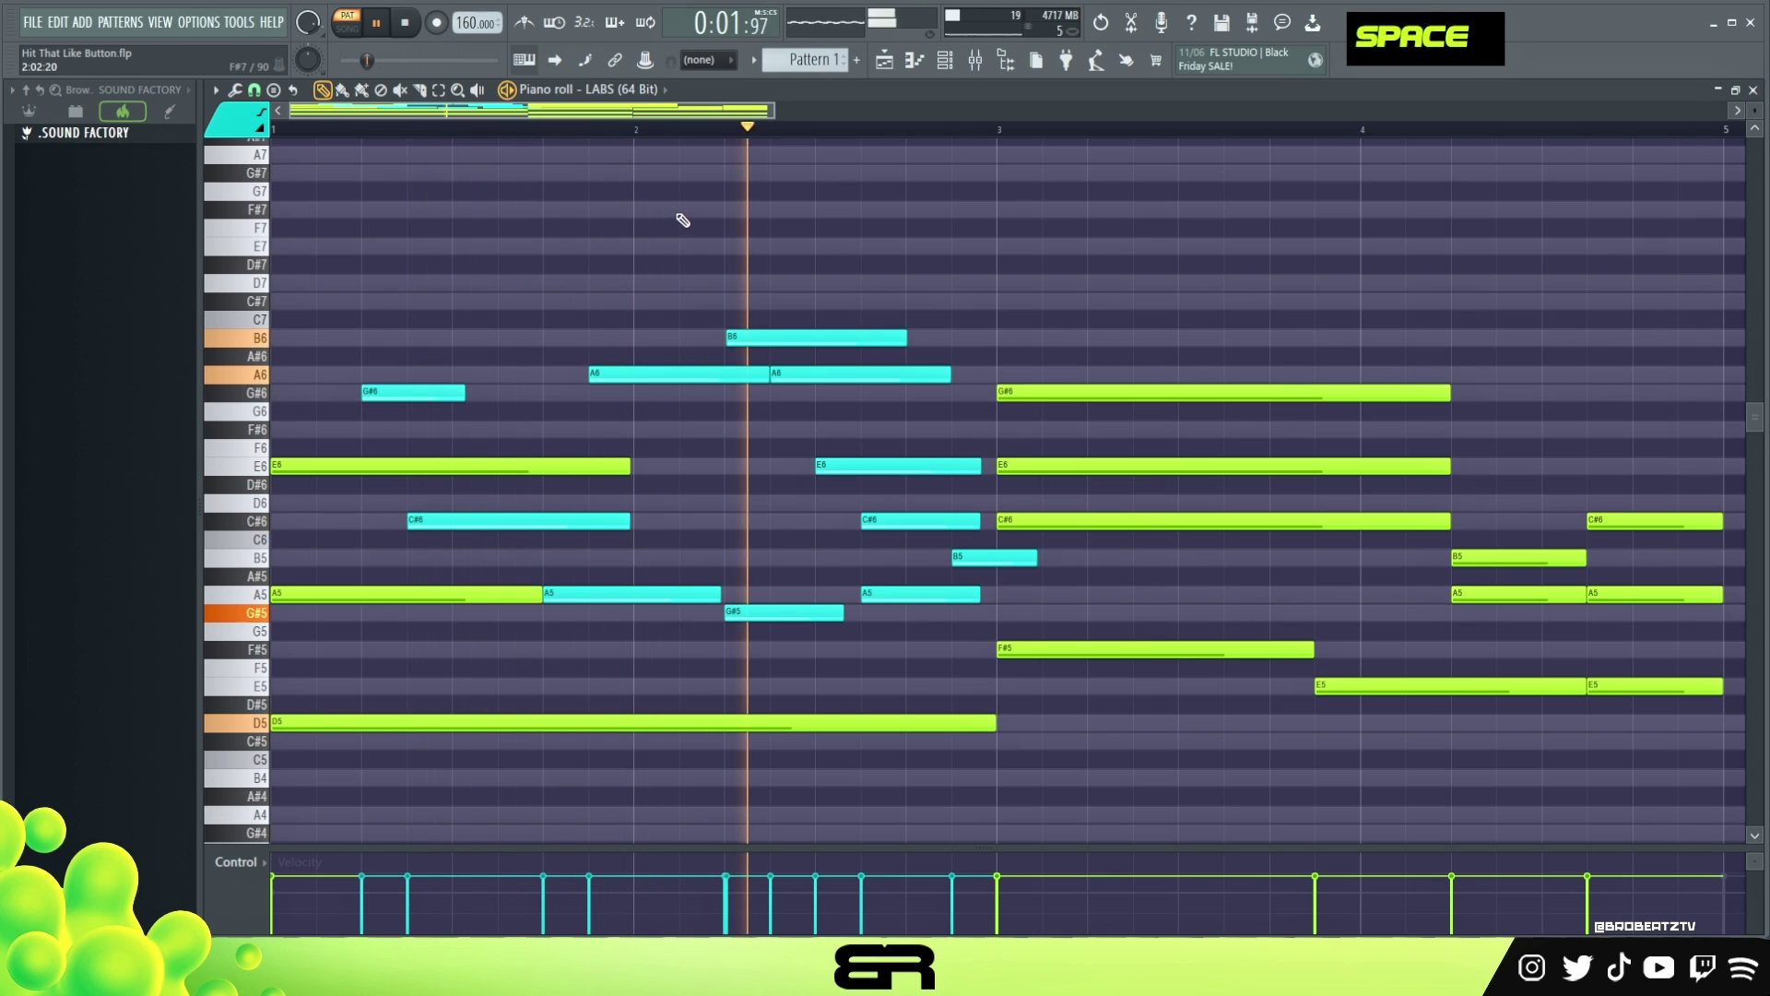
pyautogui.press('space')
pyautogui.press('space')
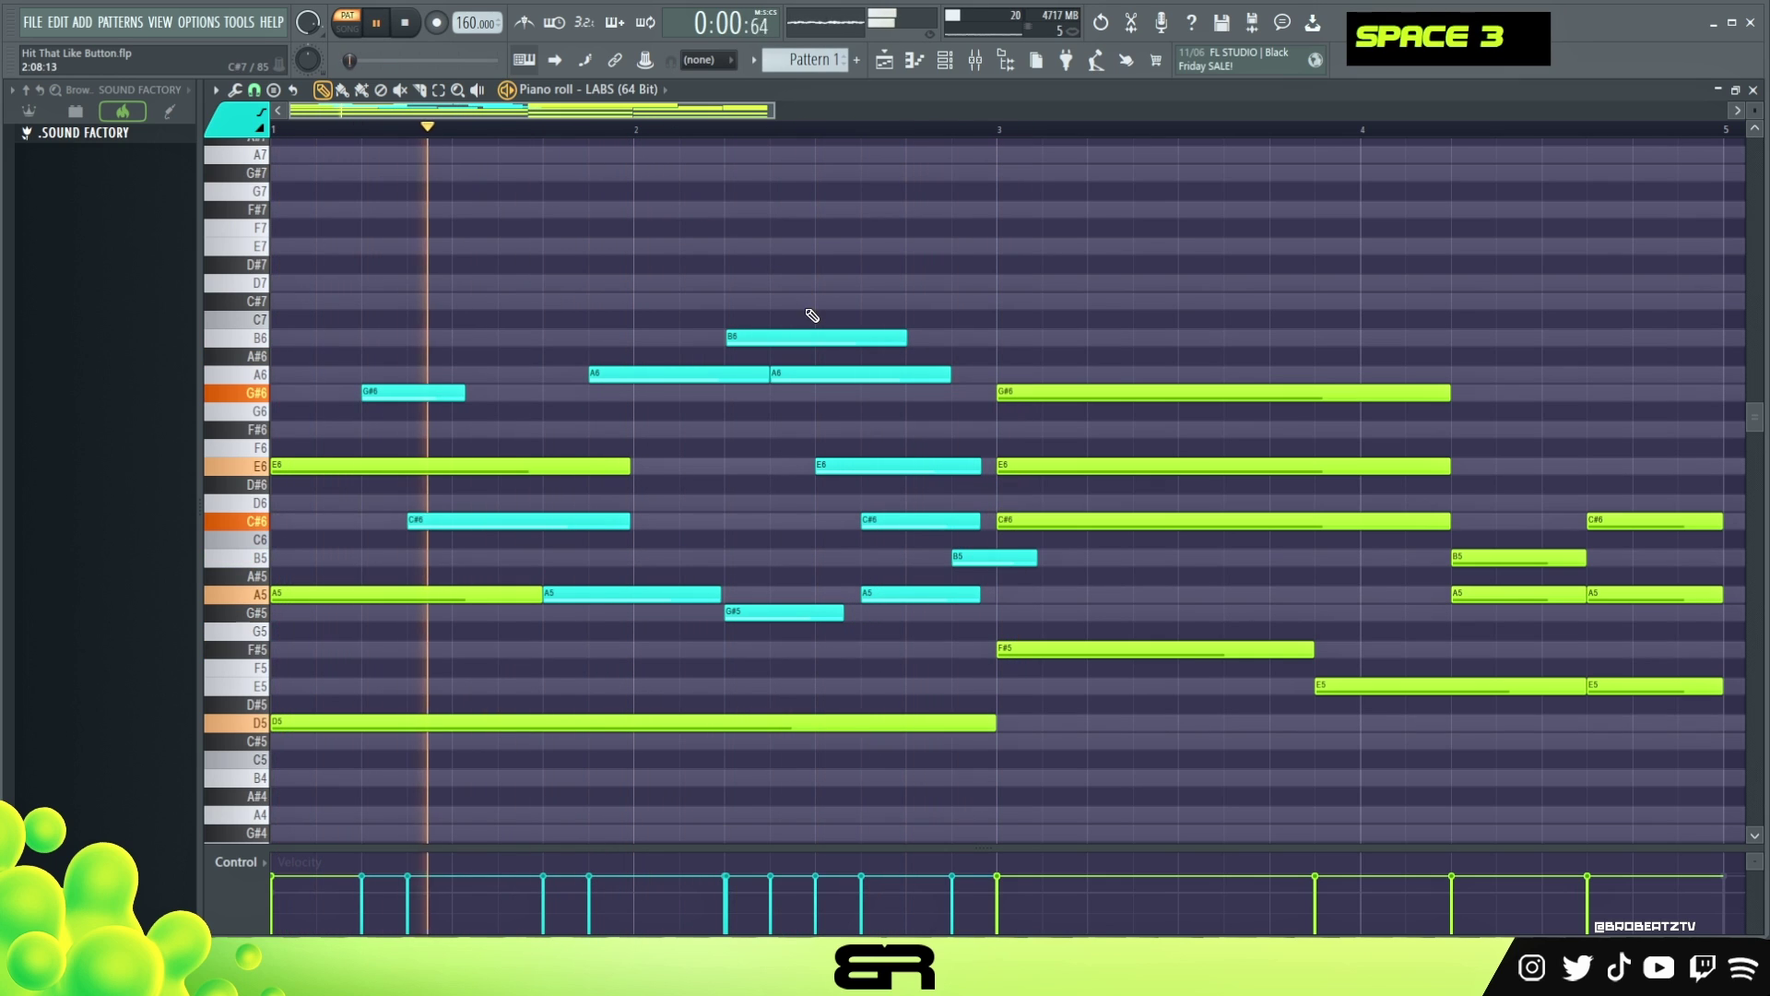
pyautogui.rightClick(870, 594)
pyautogui.hotkey('ctrl', 'z')
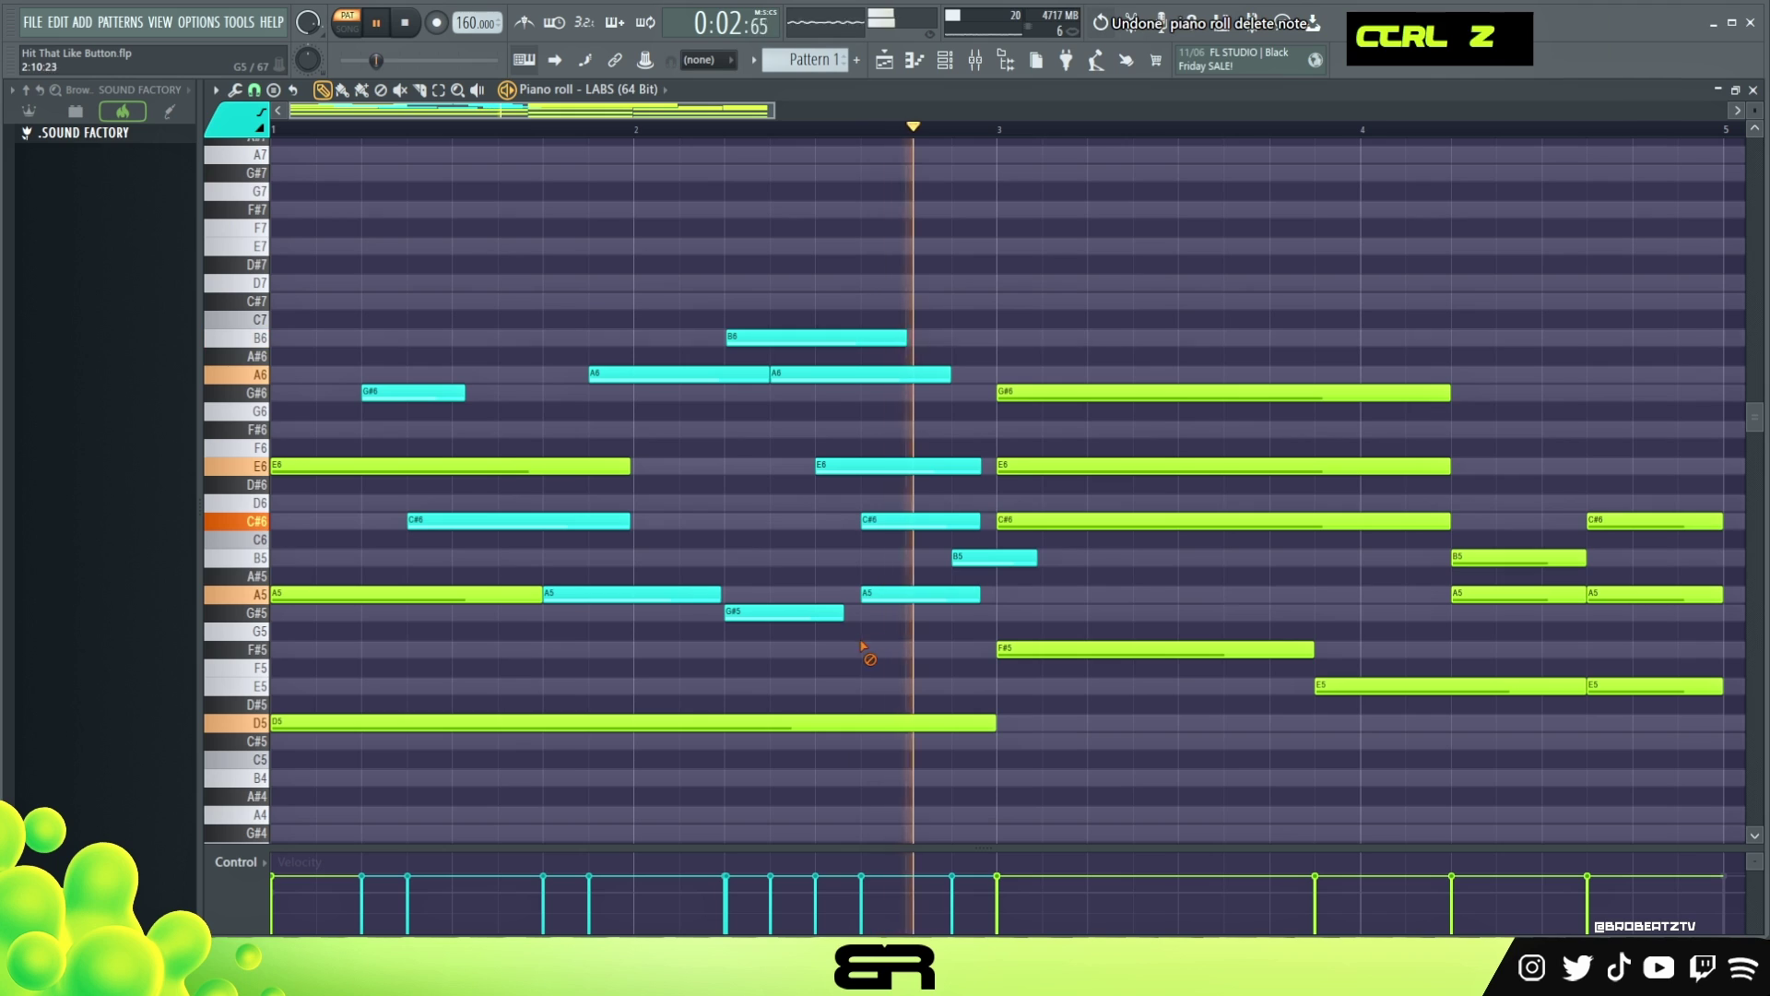
pyautogui.moveTo(842, 612); pyautogui.dragTo(883, 612)
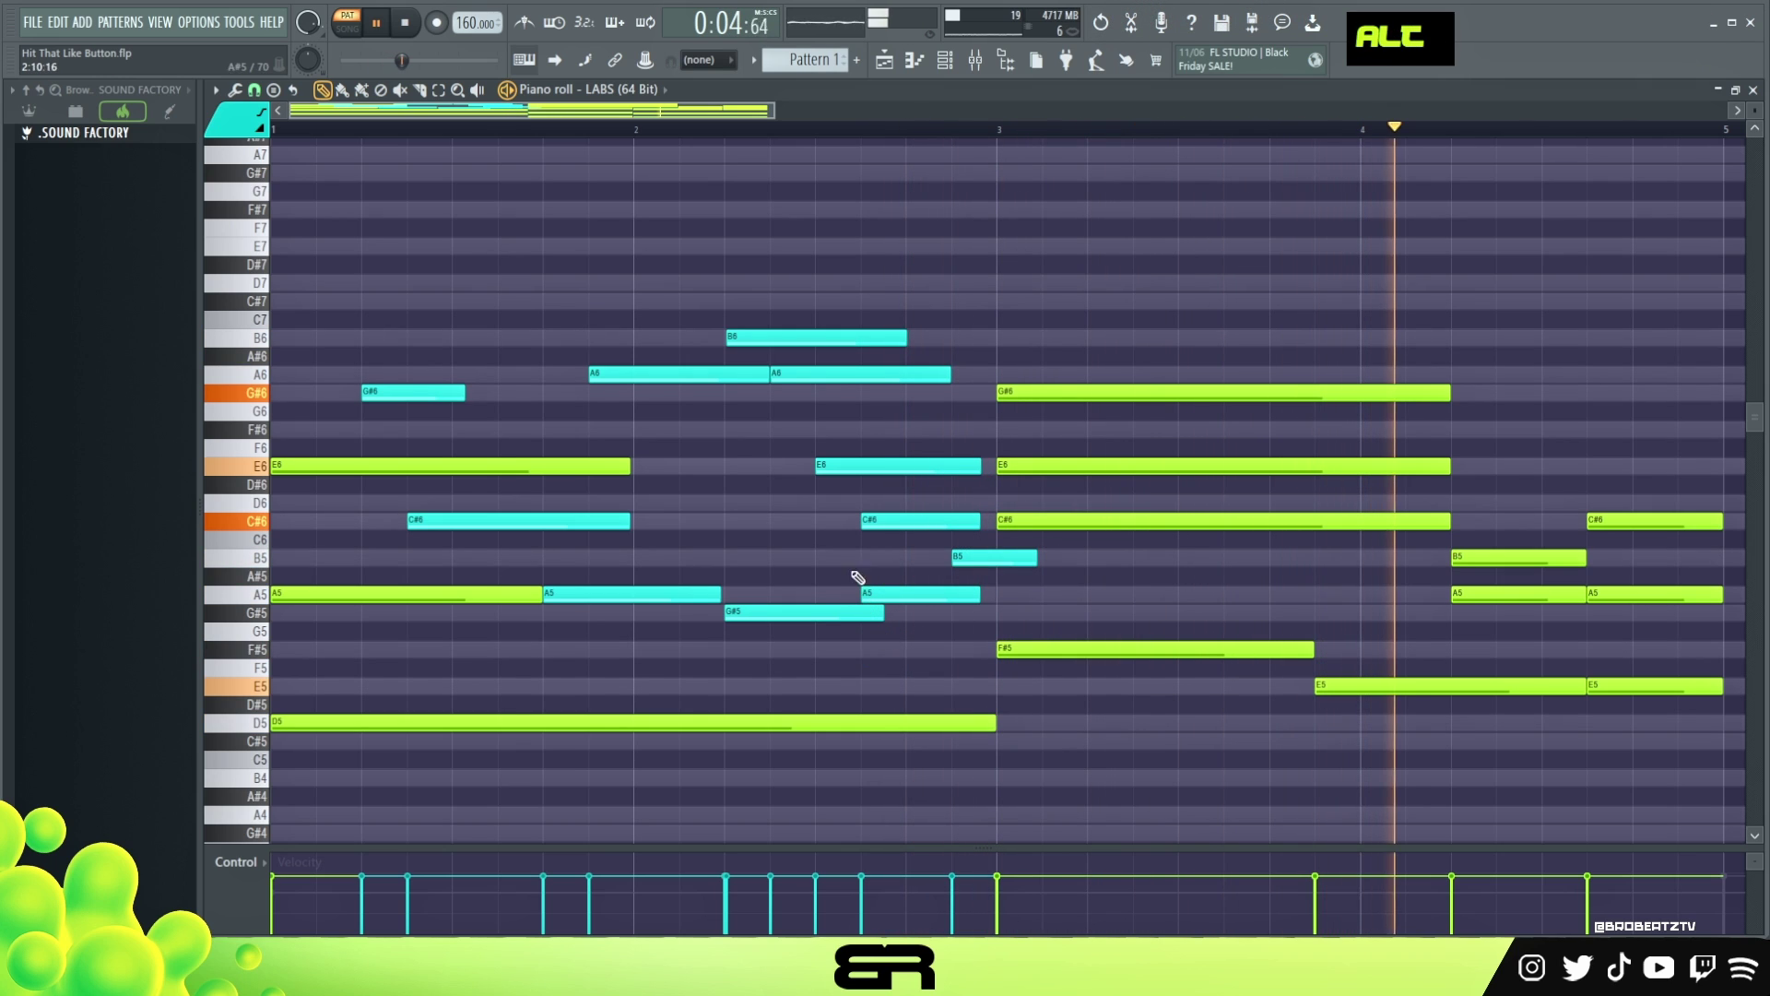
pyautogui.press('space')
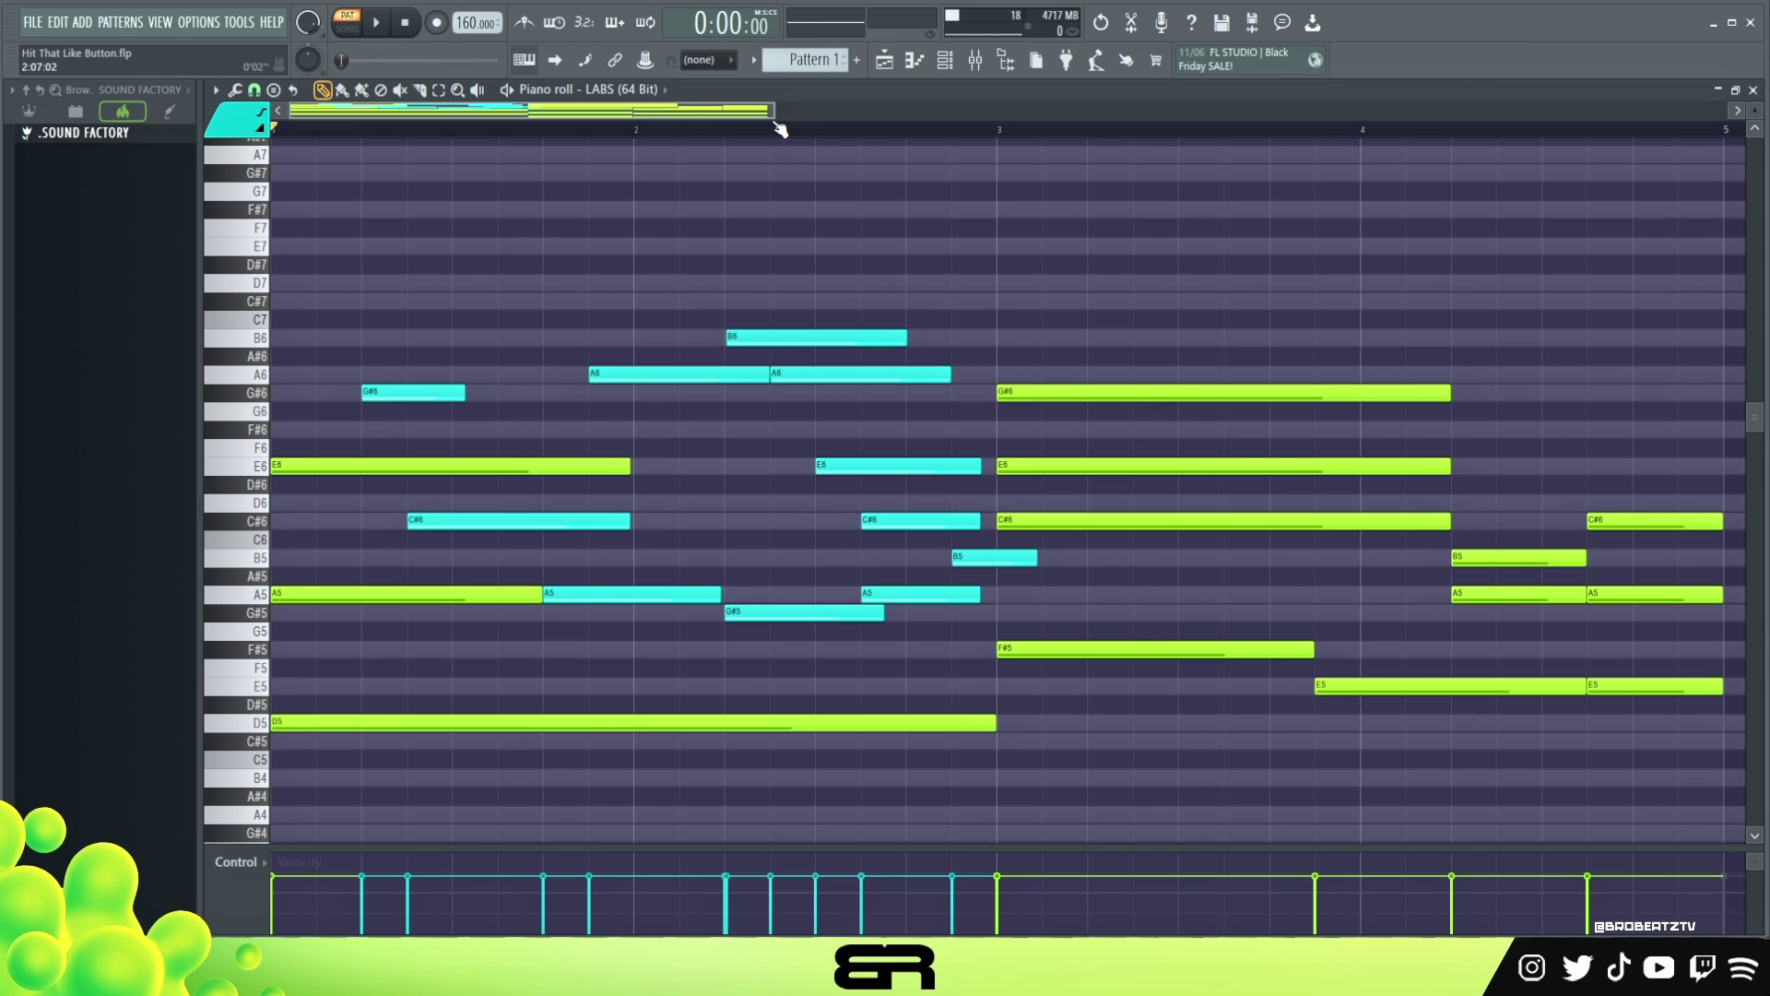
# - Trim the bar 3 E6 note to start at step 11 and copy it to F#6 at step 7
pyautogui.moveTo(778, 116); pyautogui.dragTo(795, 118)
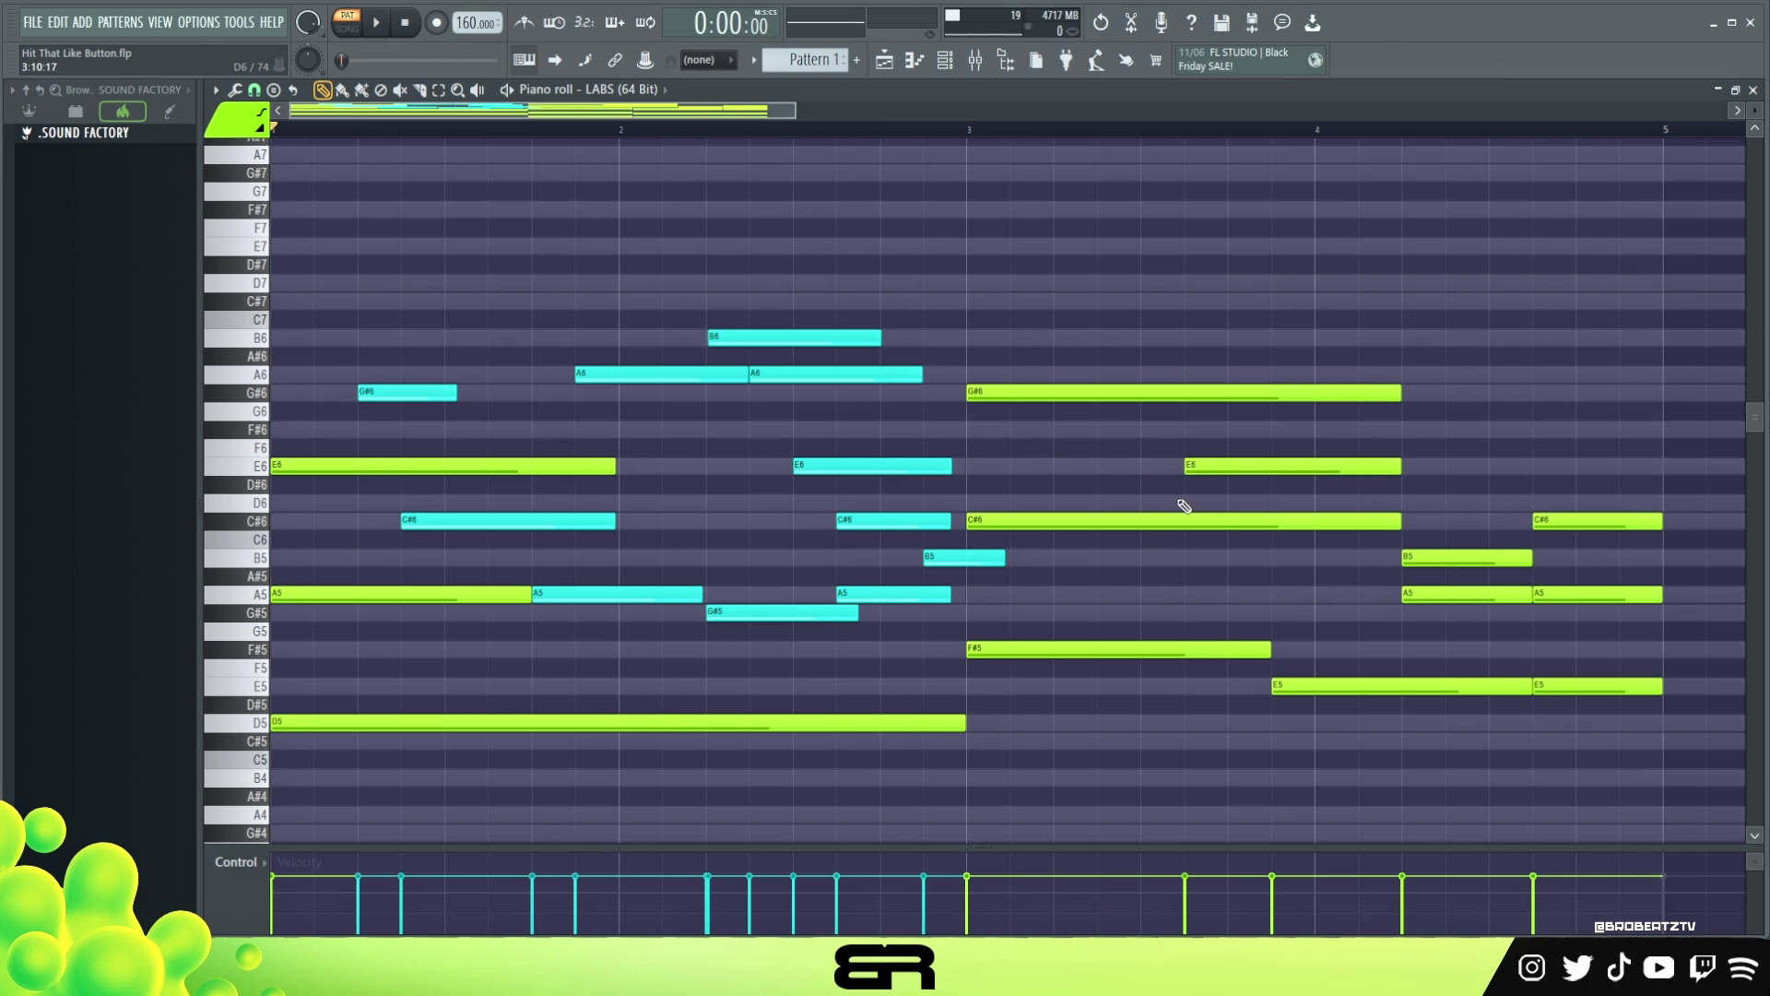
pyautogui.keyDown('ctrl'); pyautogui.click(1223, 468); pyautogui.keyUp('ctrl')
pyautogui.keyDown('shift'); pyautogui.moveTo(1226, 466); pyautogui.dragTo(1264, 483); pyautogui.keyUp('shift')
pyautogui.keyDown('ctrl'); pyautogui.click(1275, 450); pyautogui.keyUp('ctrl')
pyautogui.hotkey('alt', 'c')
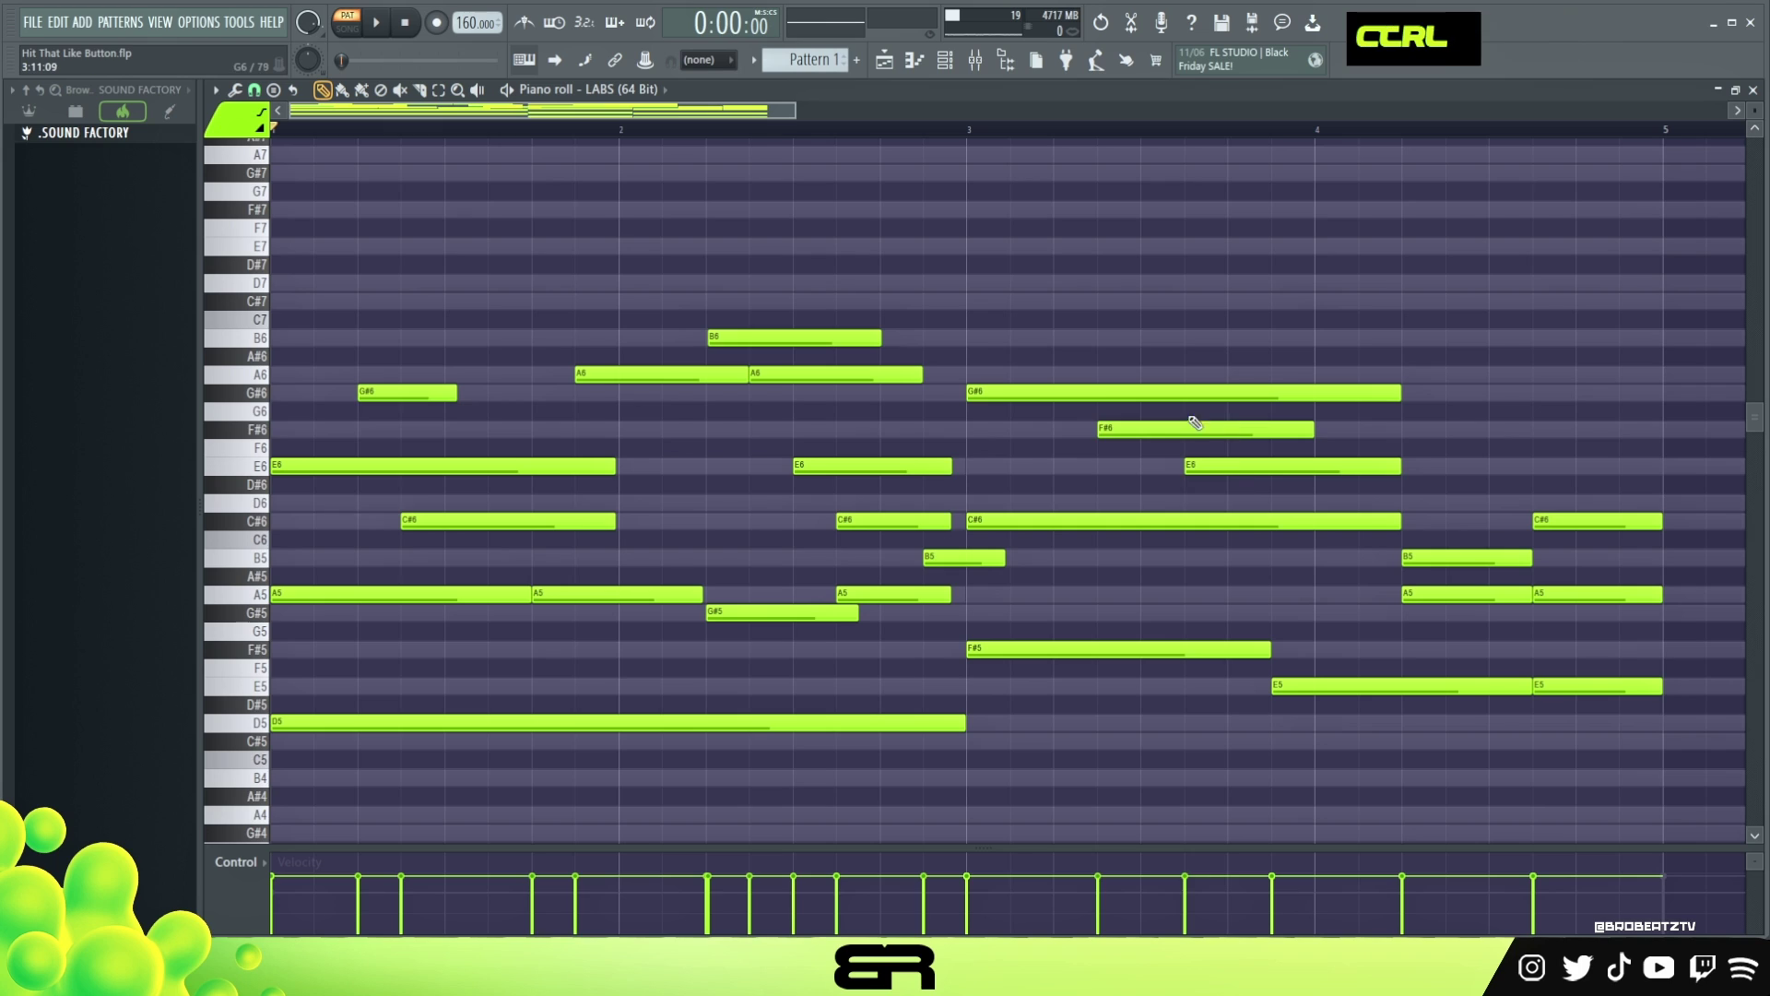
pyautogui.keyDown('ctrl'); pyautogui.moveTo(1193, 419); pyautogui.dragTo(1244, 473); pyautogui.keyUp('ctrl')
pyautogui.keyDown('ctrl'); pyautogui.click(1215, 448); pyautogui.keyUp('ctrl')
pyautogui.hotkey('ctrl', 'alt', 'z')
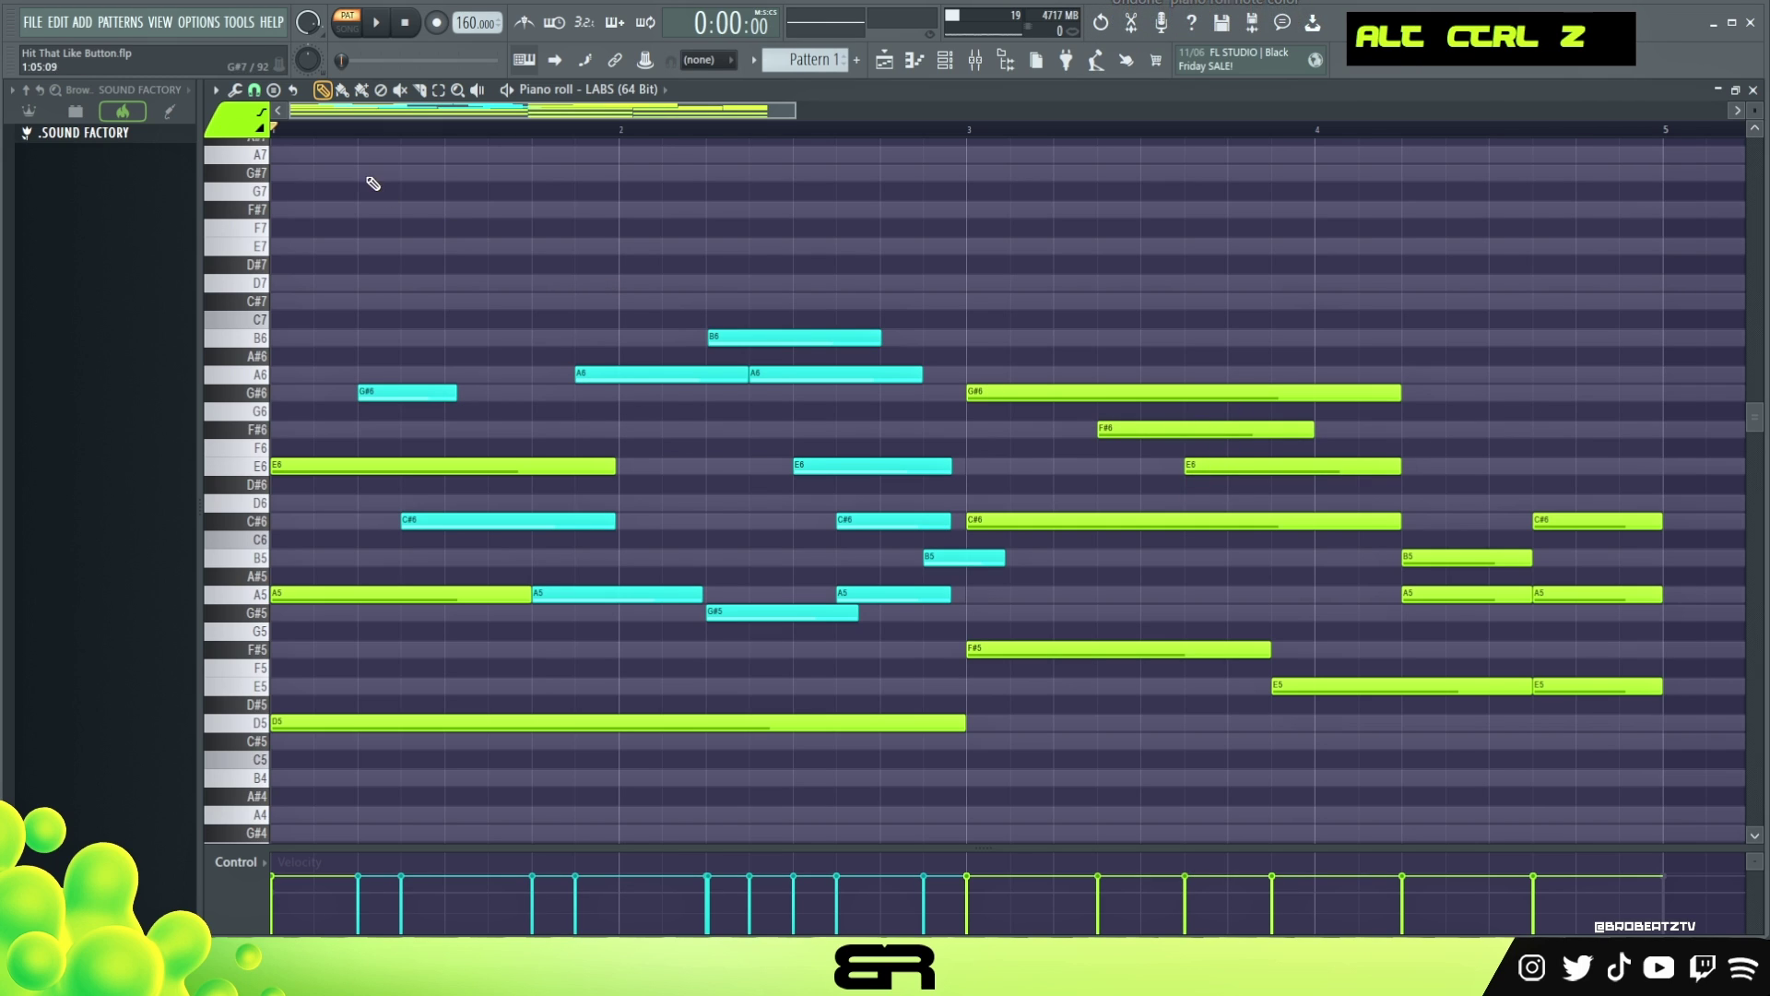
# - Assign the bar 3 F#6 and E6 melody notes to the cyan color group 7 and play the pattern
pyautogui.click(245, 131)
pyautogui.click(251, 229)
pyautogui.keyDown('ctrl'); pyautogui.moveTo(1178, 417); pyautogui.dragTo(1251, 461); pyautogui.keyUp('ctrl')
pyautogui.hotkey('alt', 'c')
pyautogui.rightClick(1215, 320)
pyautogui.press('space')
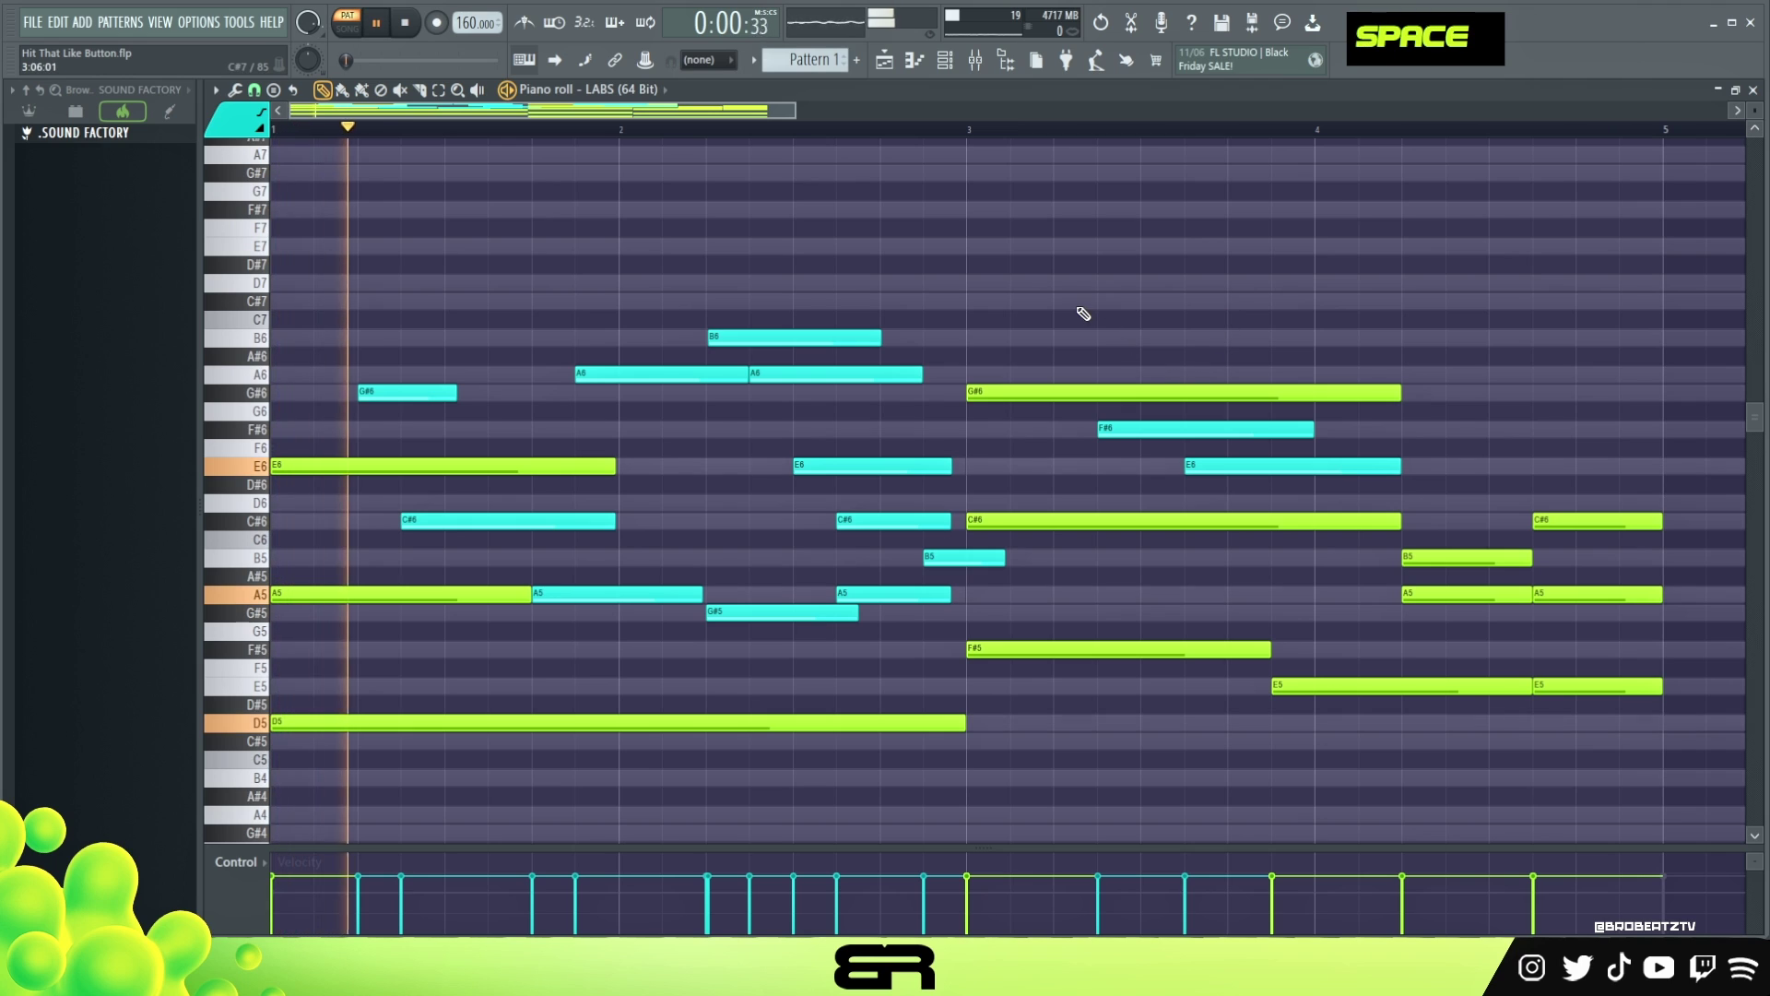
# - Copy the bar 2 G#5 and A5 notes so G#5 starts at step 13 of bar 3 and A5 at step 3 of bar 4
pyautogui.moveTo(889, 590)
pyautogui.keyDown('ctrl'); pyautogui.mouseDown()
pyautogui.moveTo(811, 621)
pyautogui.moveTo(849, 622)
pyautogui.moveTo(789, 620)
pyautogui.moveTo(1269, 666)
pyautogui.moveTo(1300, 648)
pyautogui.moveTo(1216, 646)
pyautogui.moveTo(1256, 631)
pyautogui.mouseUp(); pyautogui.keyUp('ctrl')
pyautogui.press('space')
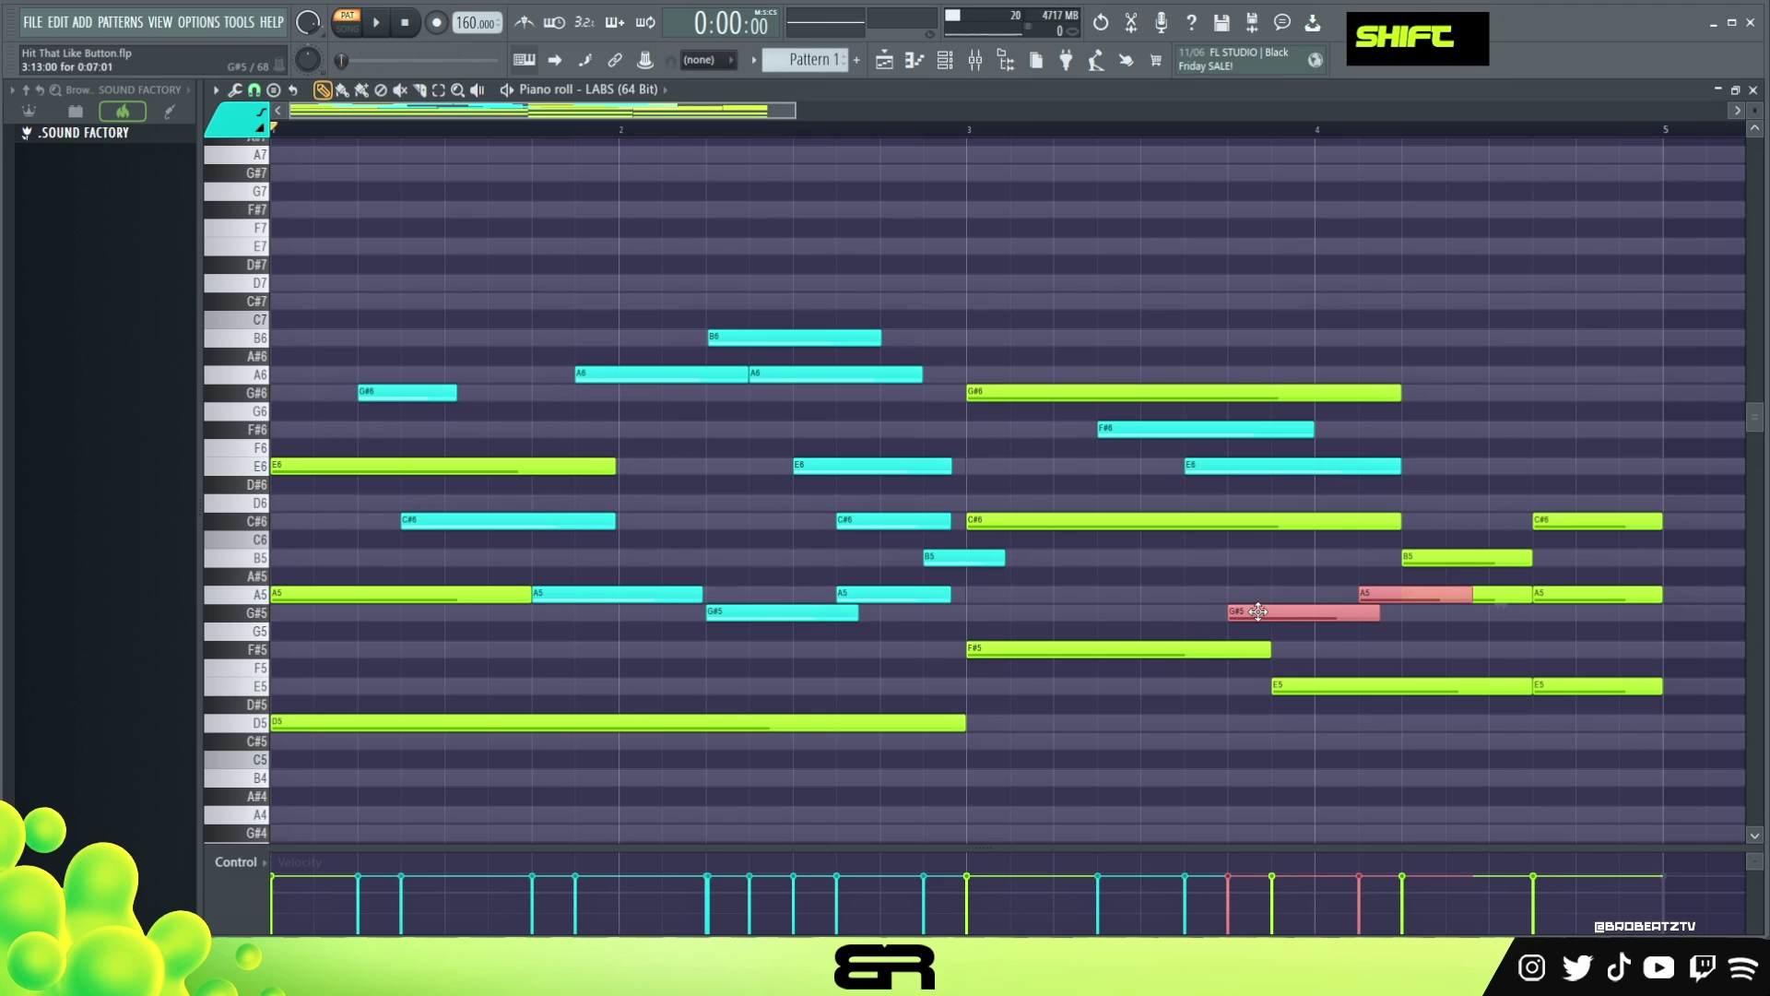
pyautogui.keyDown('ctrl'); pyautogui.keyDown('shift'); pyautogui.click(1186, 465); pyautogui.keyUp('shift'); pyautogui.keyUp('ctrl')
pyautogui.keyDown('ctrl'); pyautogui.keyDown('shift'); pyautogui.click(1270, 615); pyautogui.keyUp('shift'); pyautogui.keyUp('ctrl')
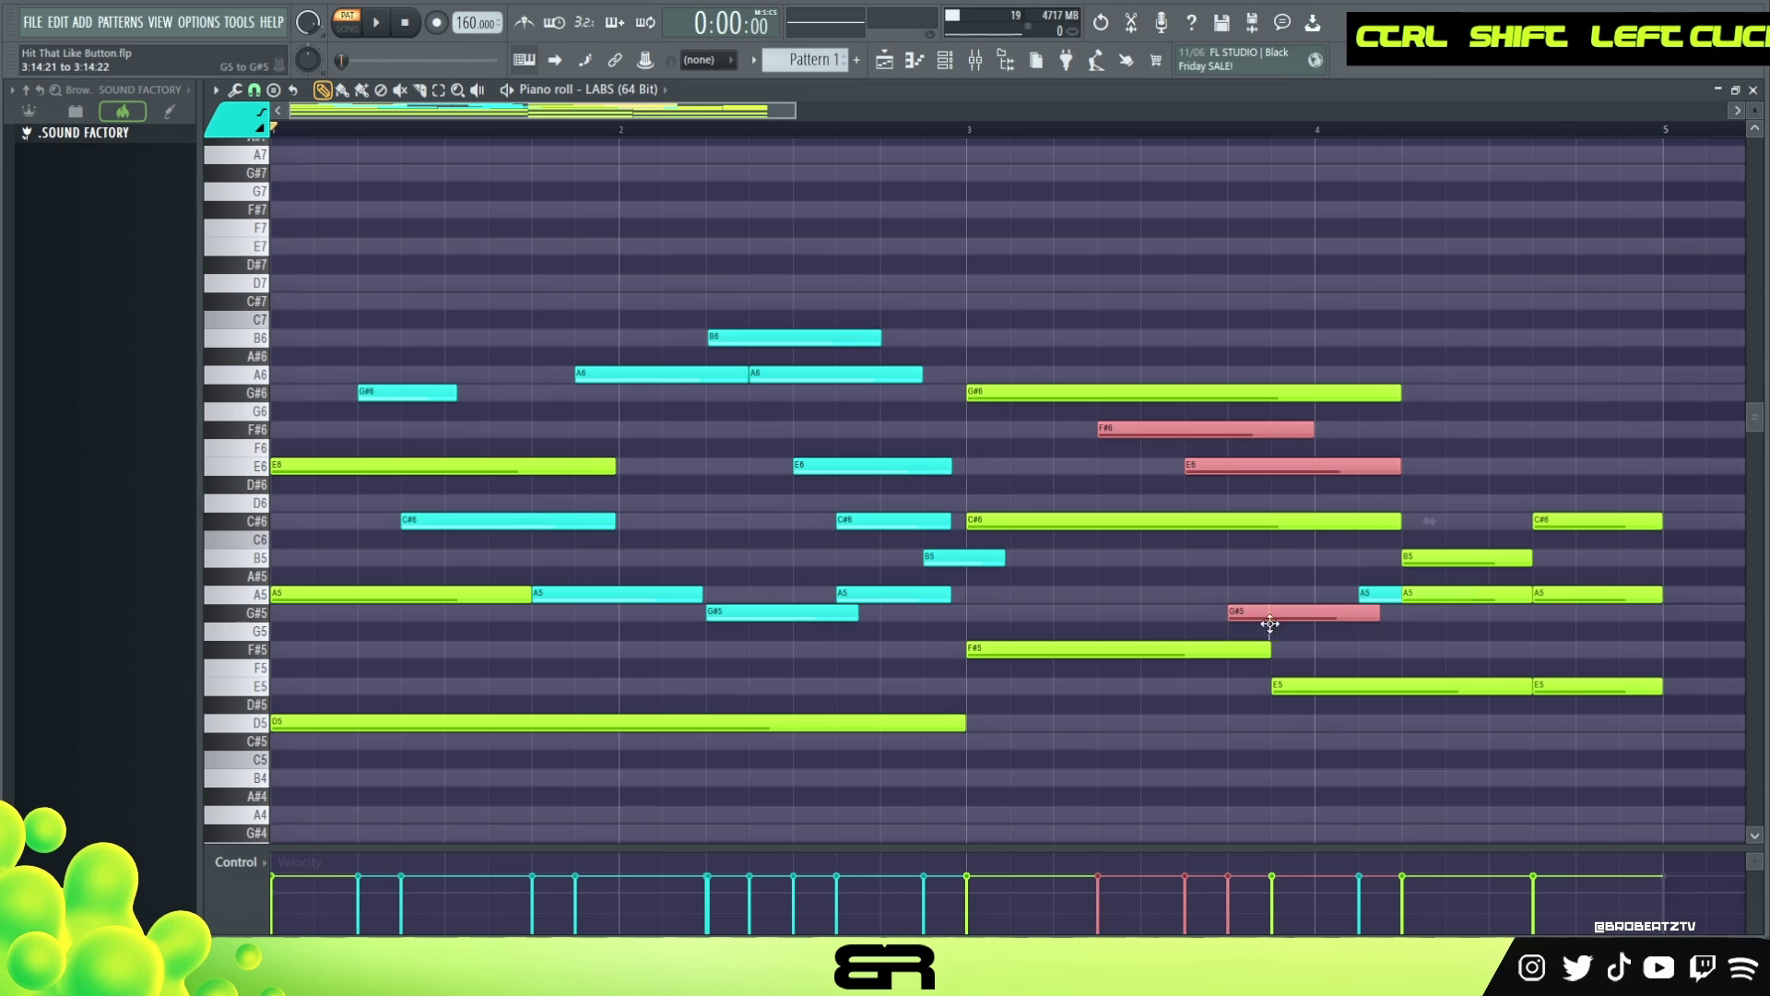
pyautogui.rightClick(1252, 544)
# - Try the copied A5 note at the start of bar 4 during playback, and delete that note
pyautogui.press('space')
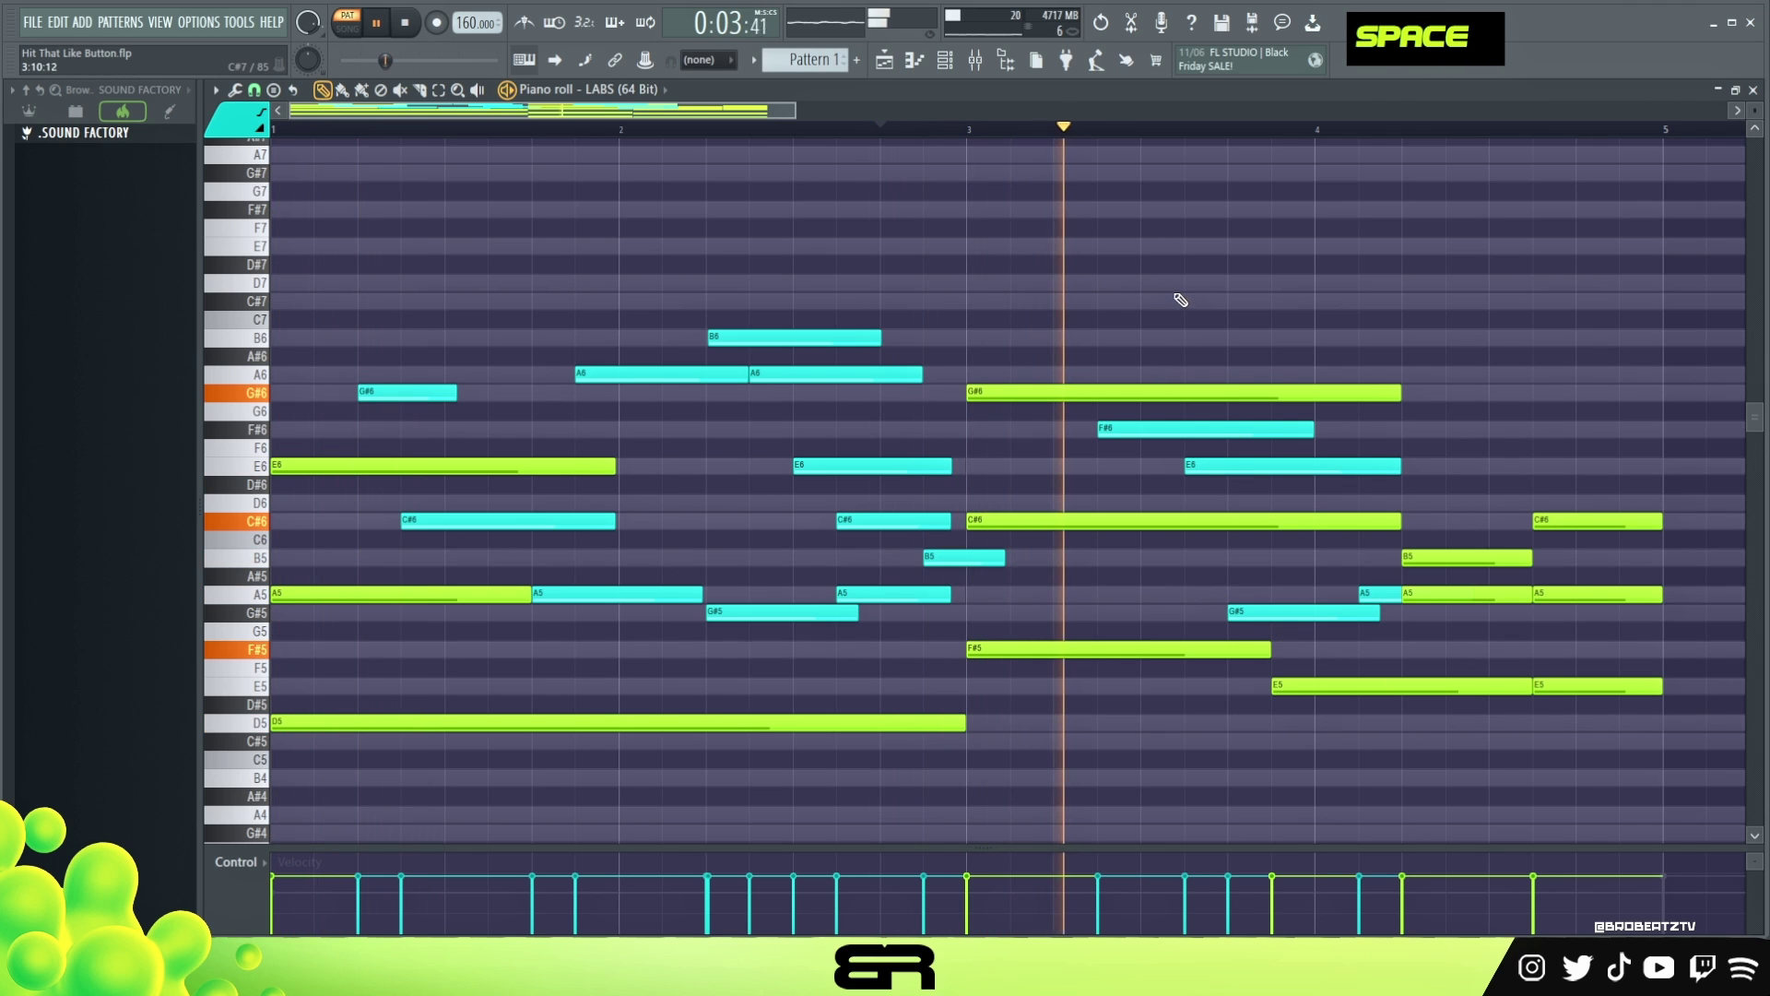
pyautogui.press('space')
pyautogui.press('space')
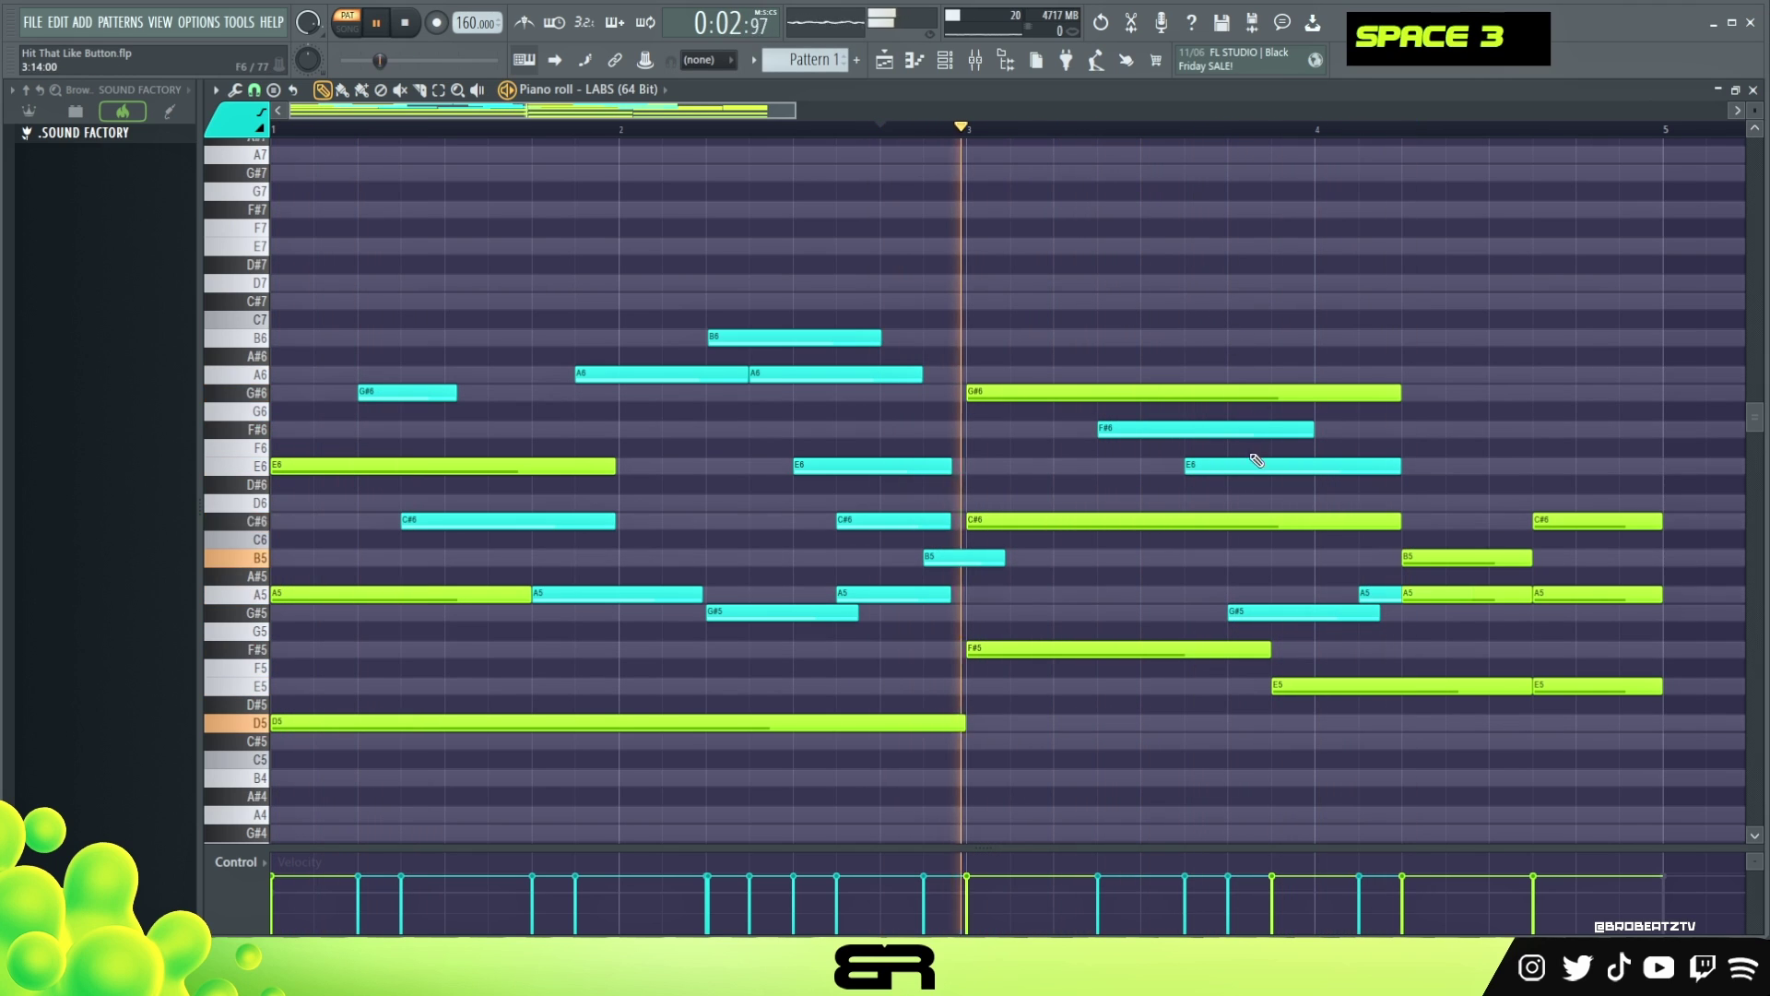
pyautogui.press('space')
pyautogui.press('space')
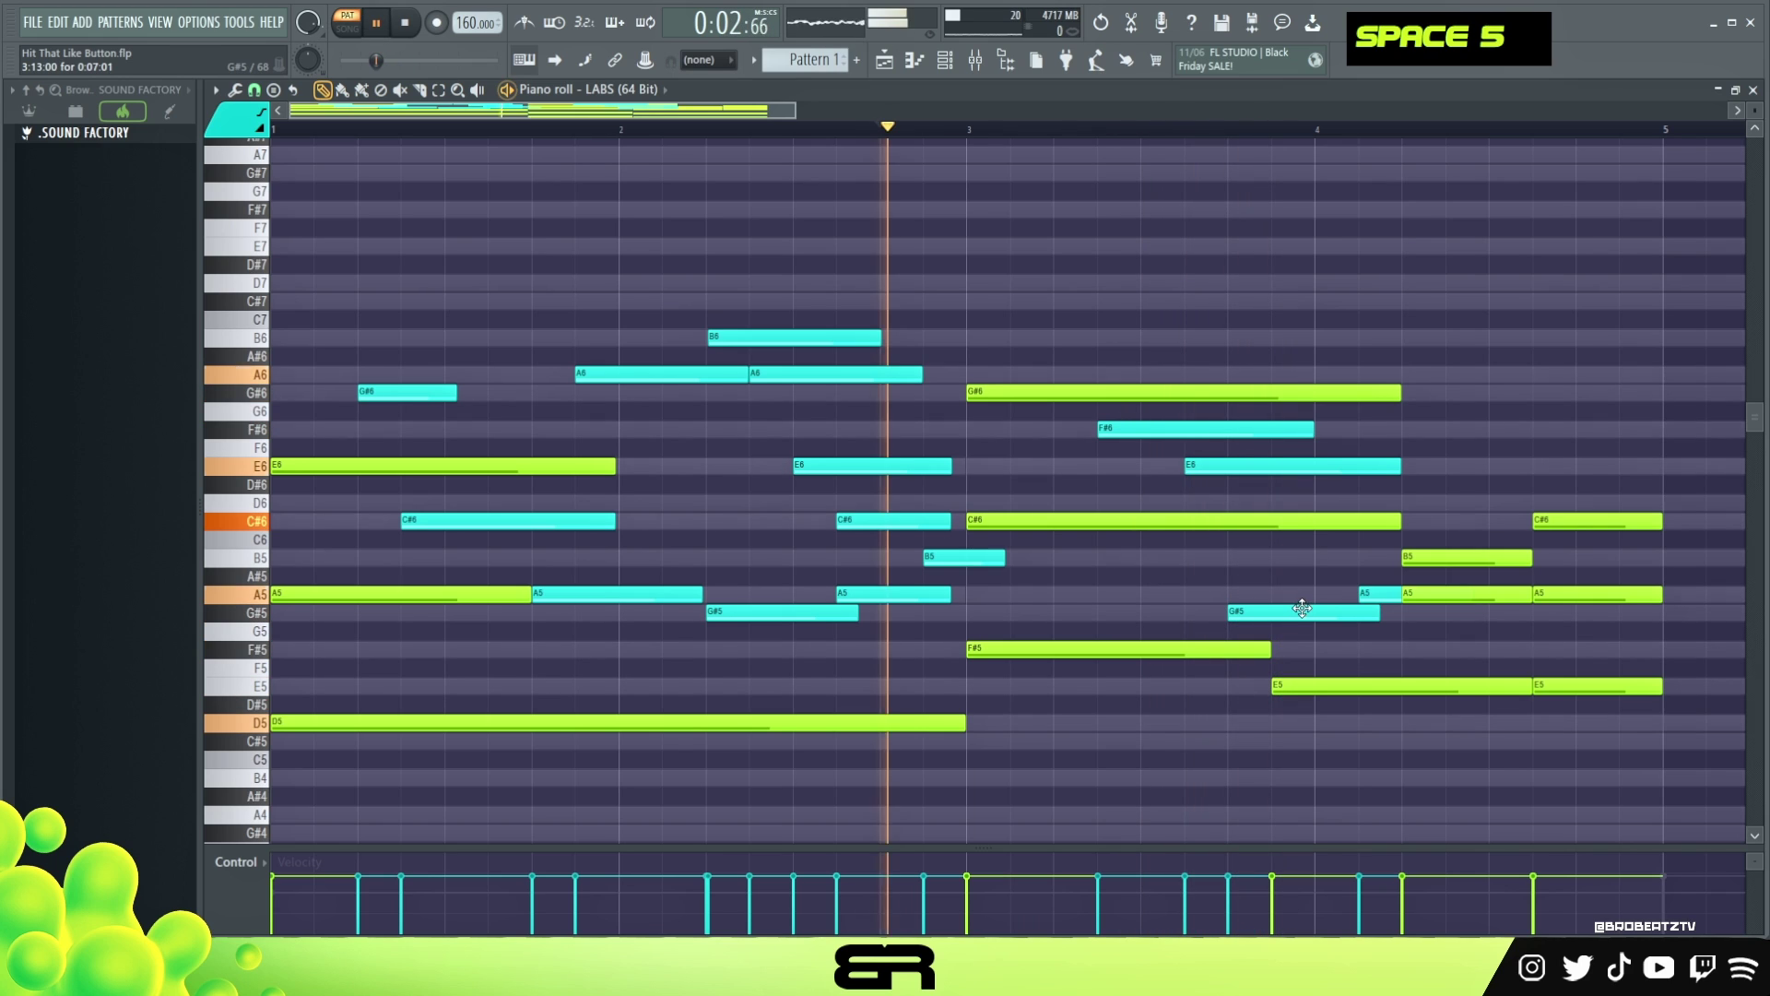
pyautogui.moveTo(1387, 595); pyautogui.dragTo(1342, 597)
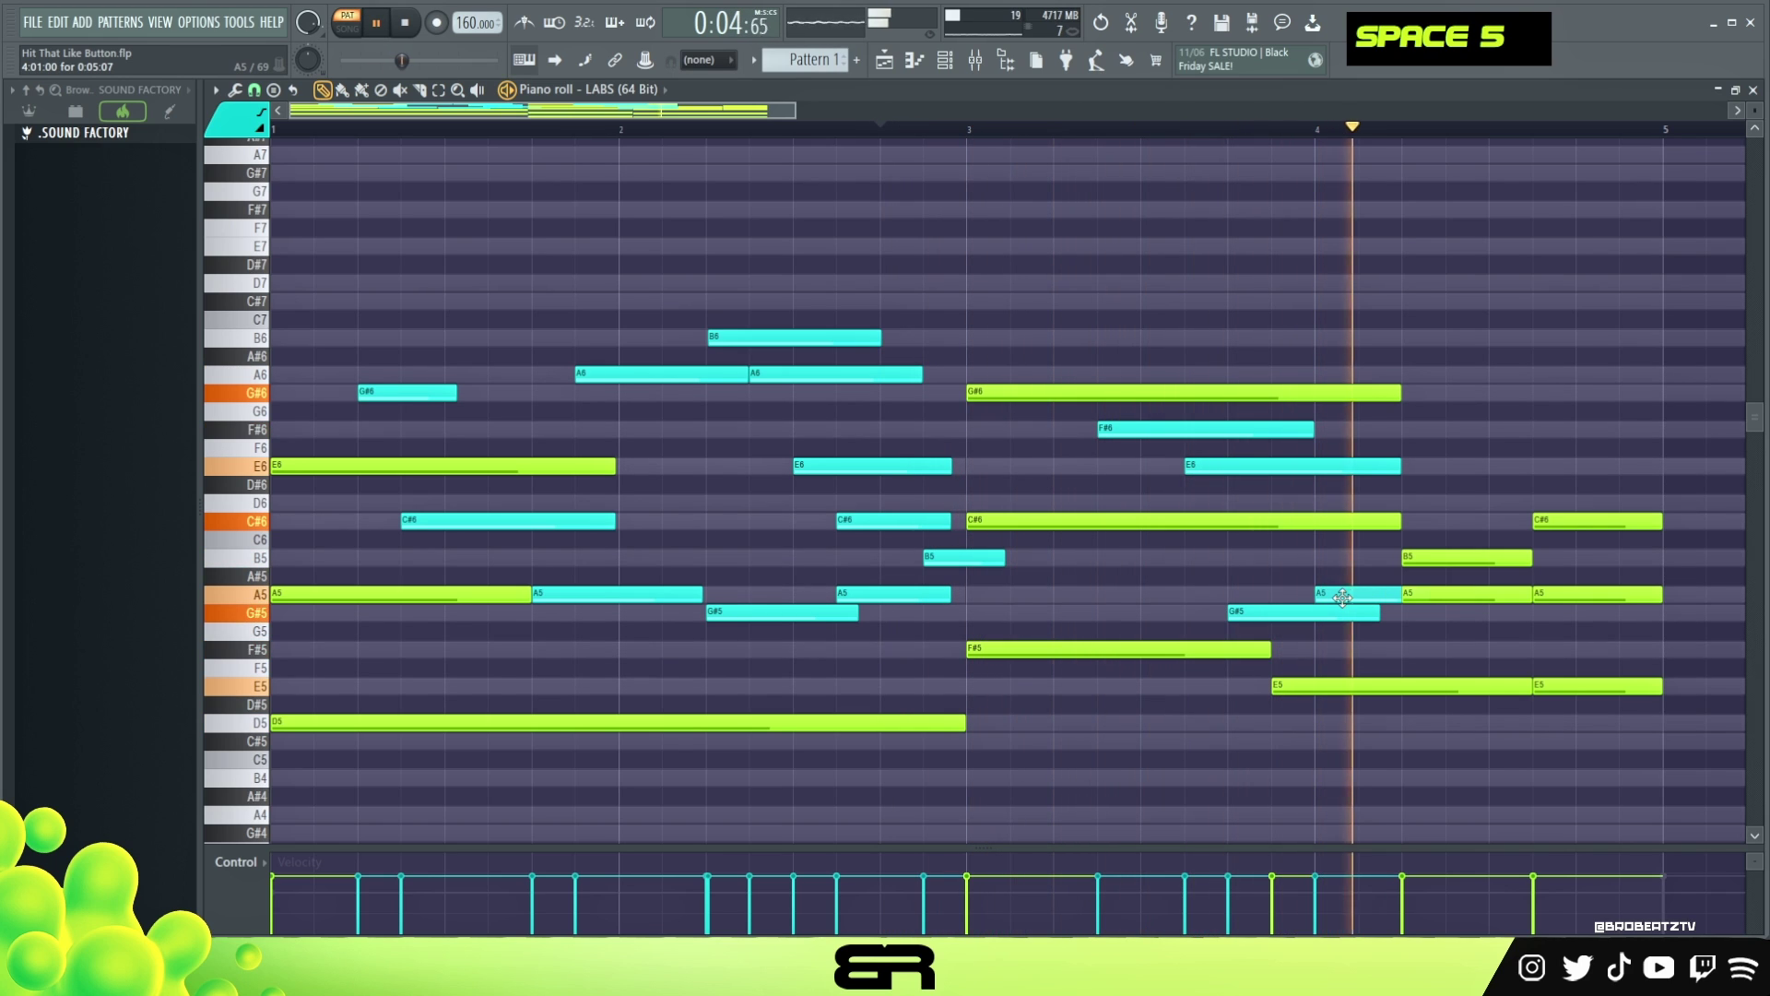
pyautogui.press('space')
pyautogui.press('space')
pyautogui.rightClick(1344, 596)
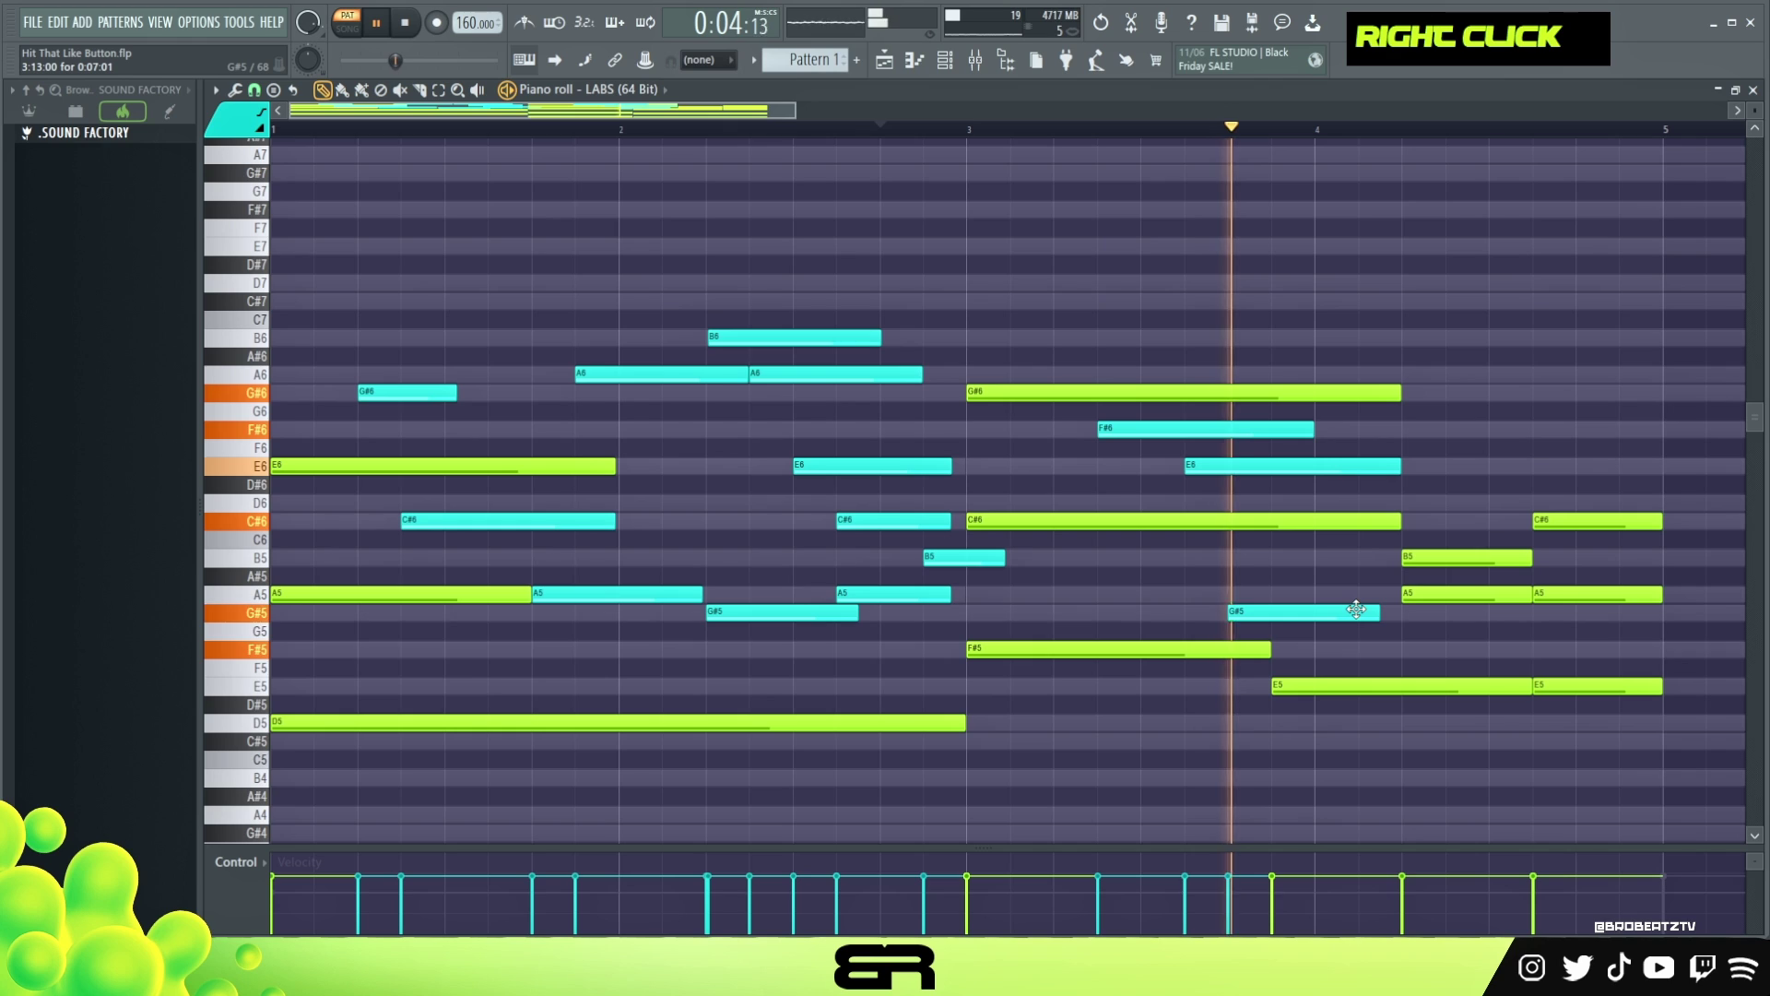
pyautogui.press('space')
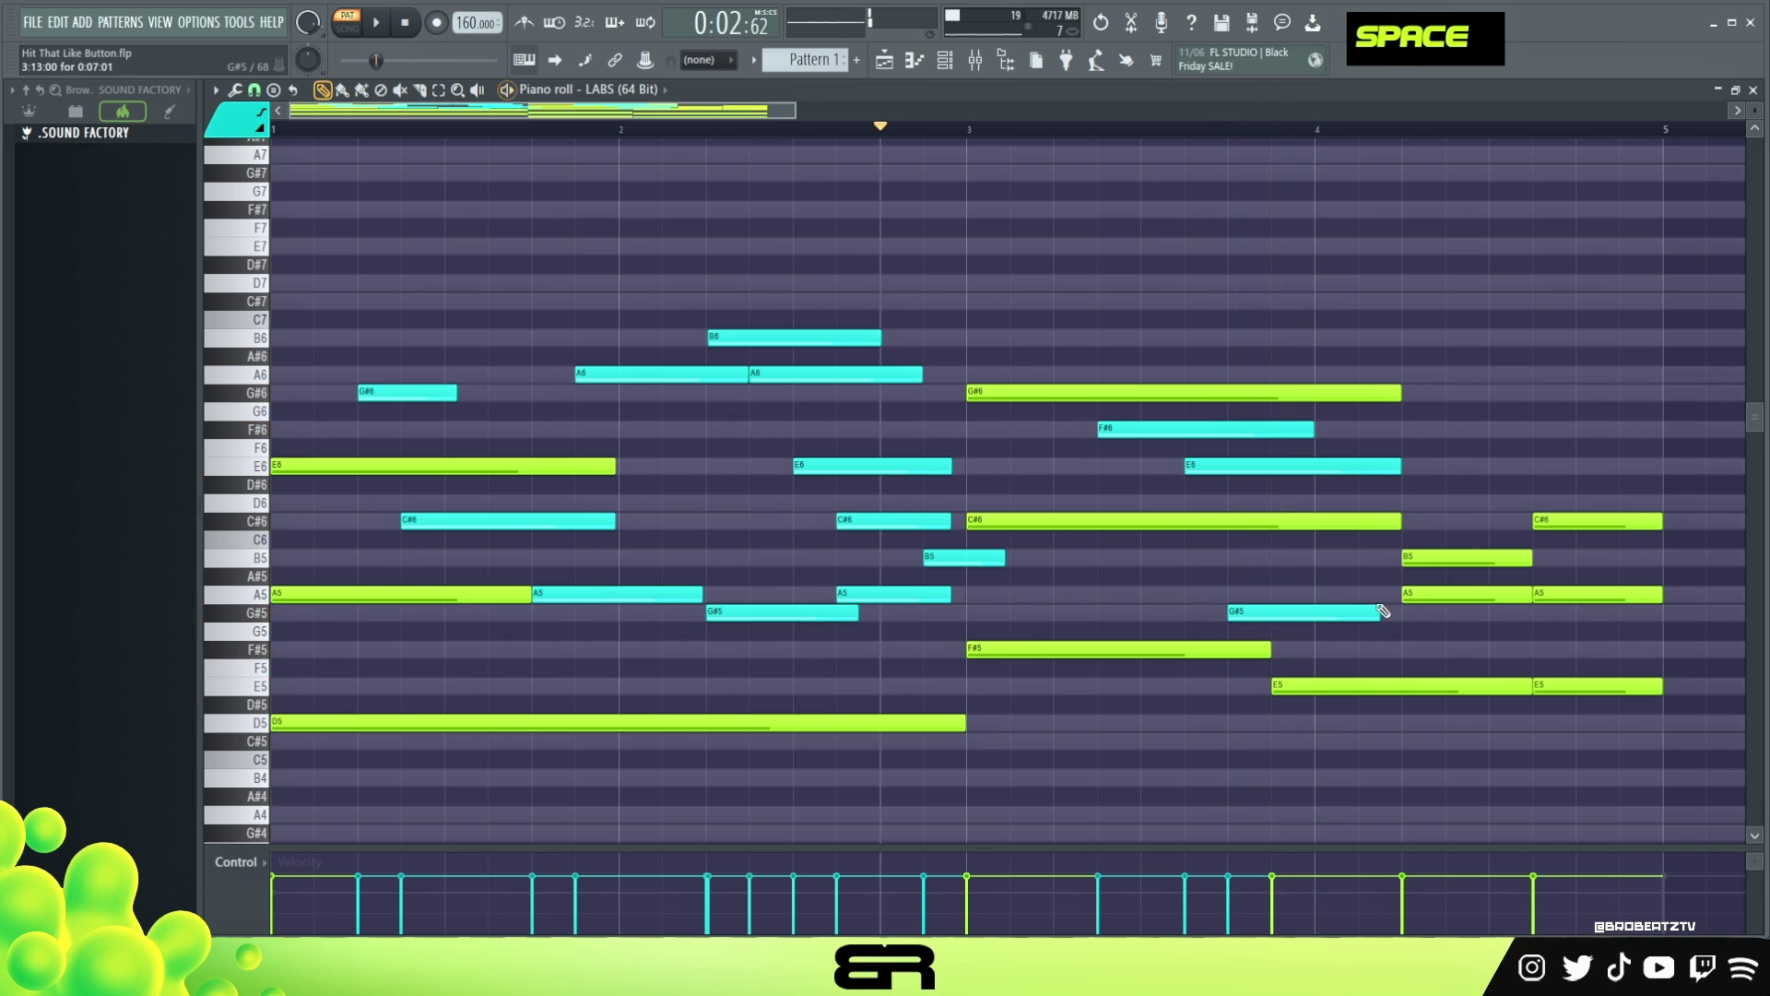
# - Copy the bar 4 B5 note to step 1 of bar 4 and play the passage from late in bar 2
pyautogui.keyDown('ctrl'); pyautogui.click(1430, 556); pyautogui.keyUp('ctrl')
pyautogui.moveTo(1430, 556); pyautogui.dragTo(1324, 553)
pyautogui.hotkey('shift', 'space')
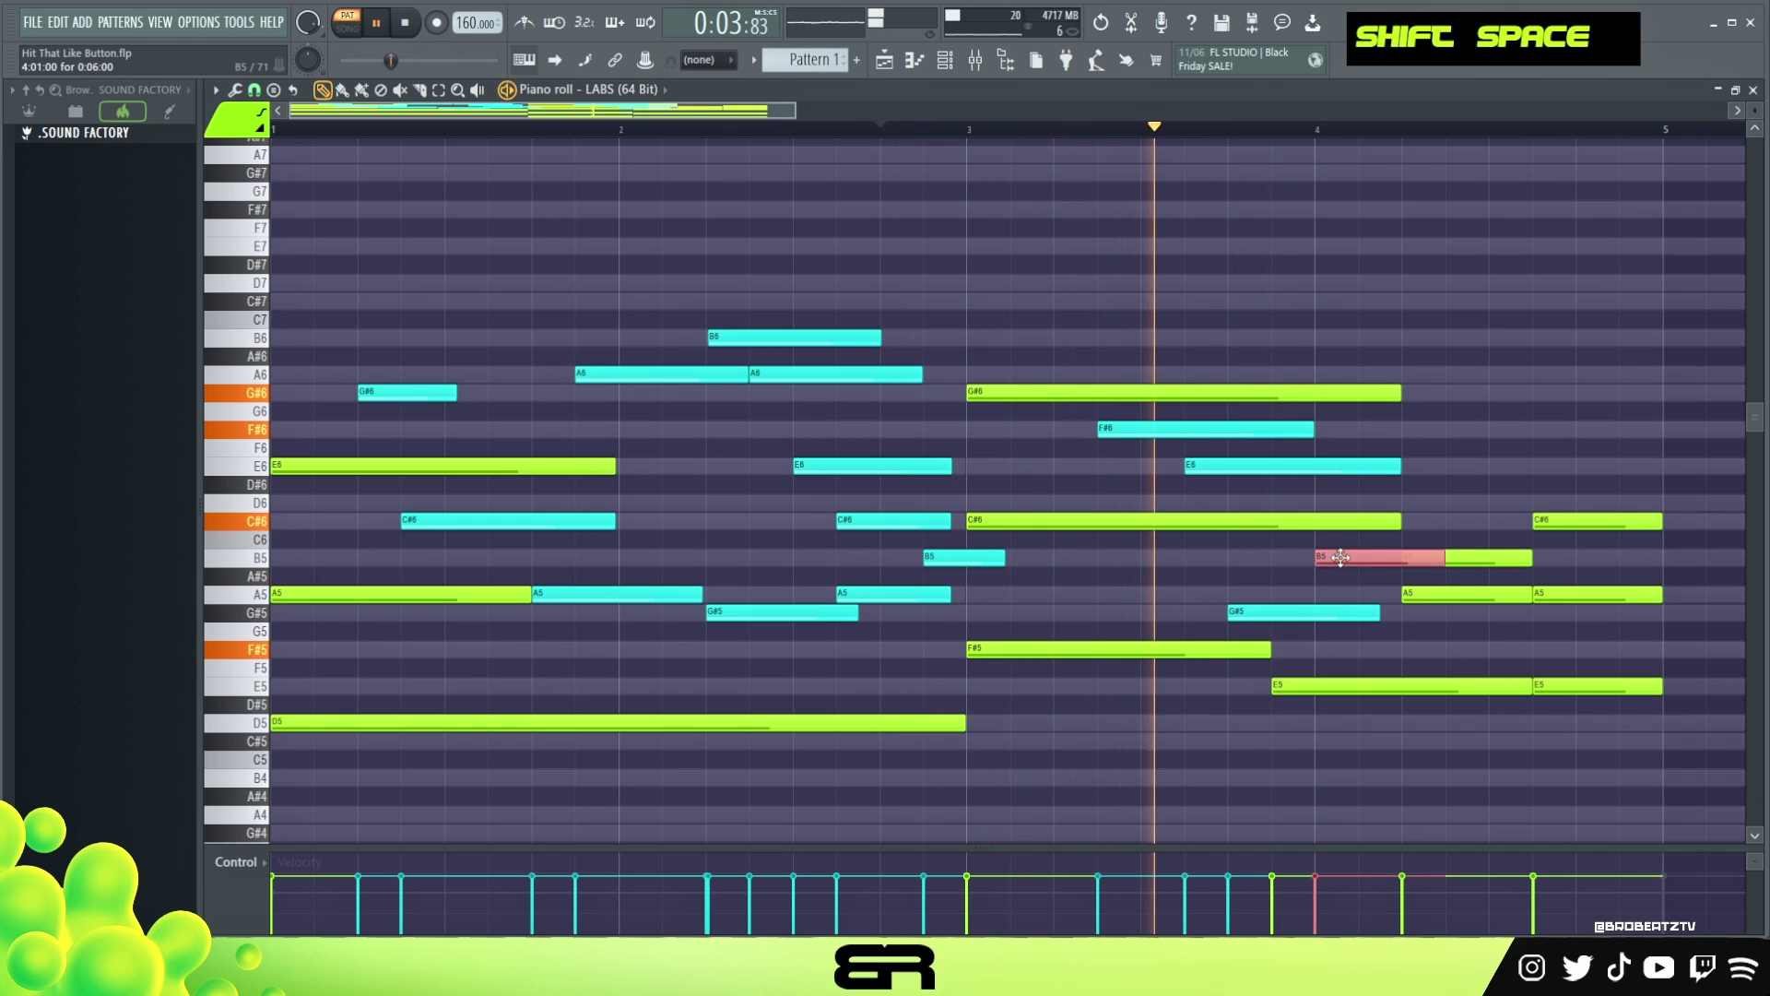
pyautogui.hotkey('shift', 'space')
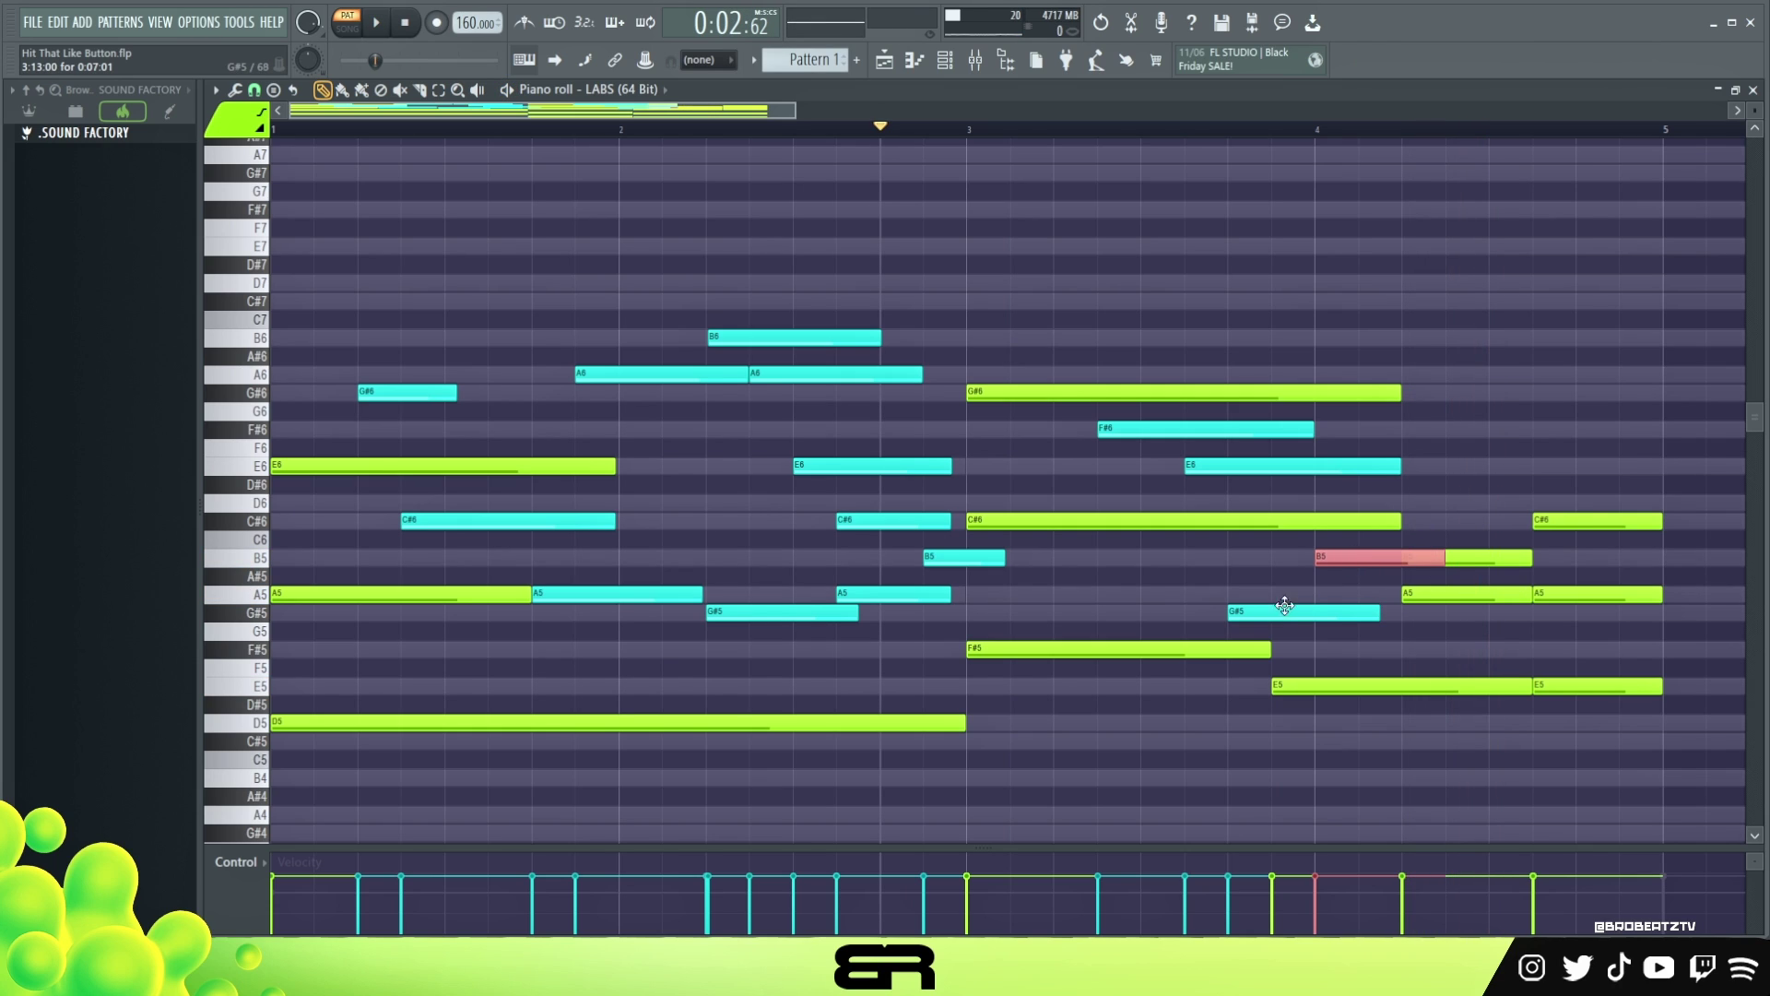
pyautogui.press('ctrl')
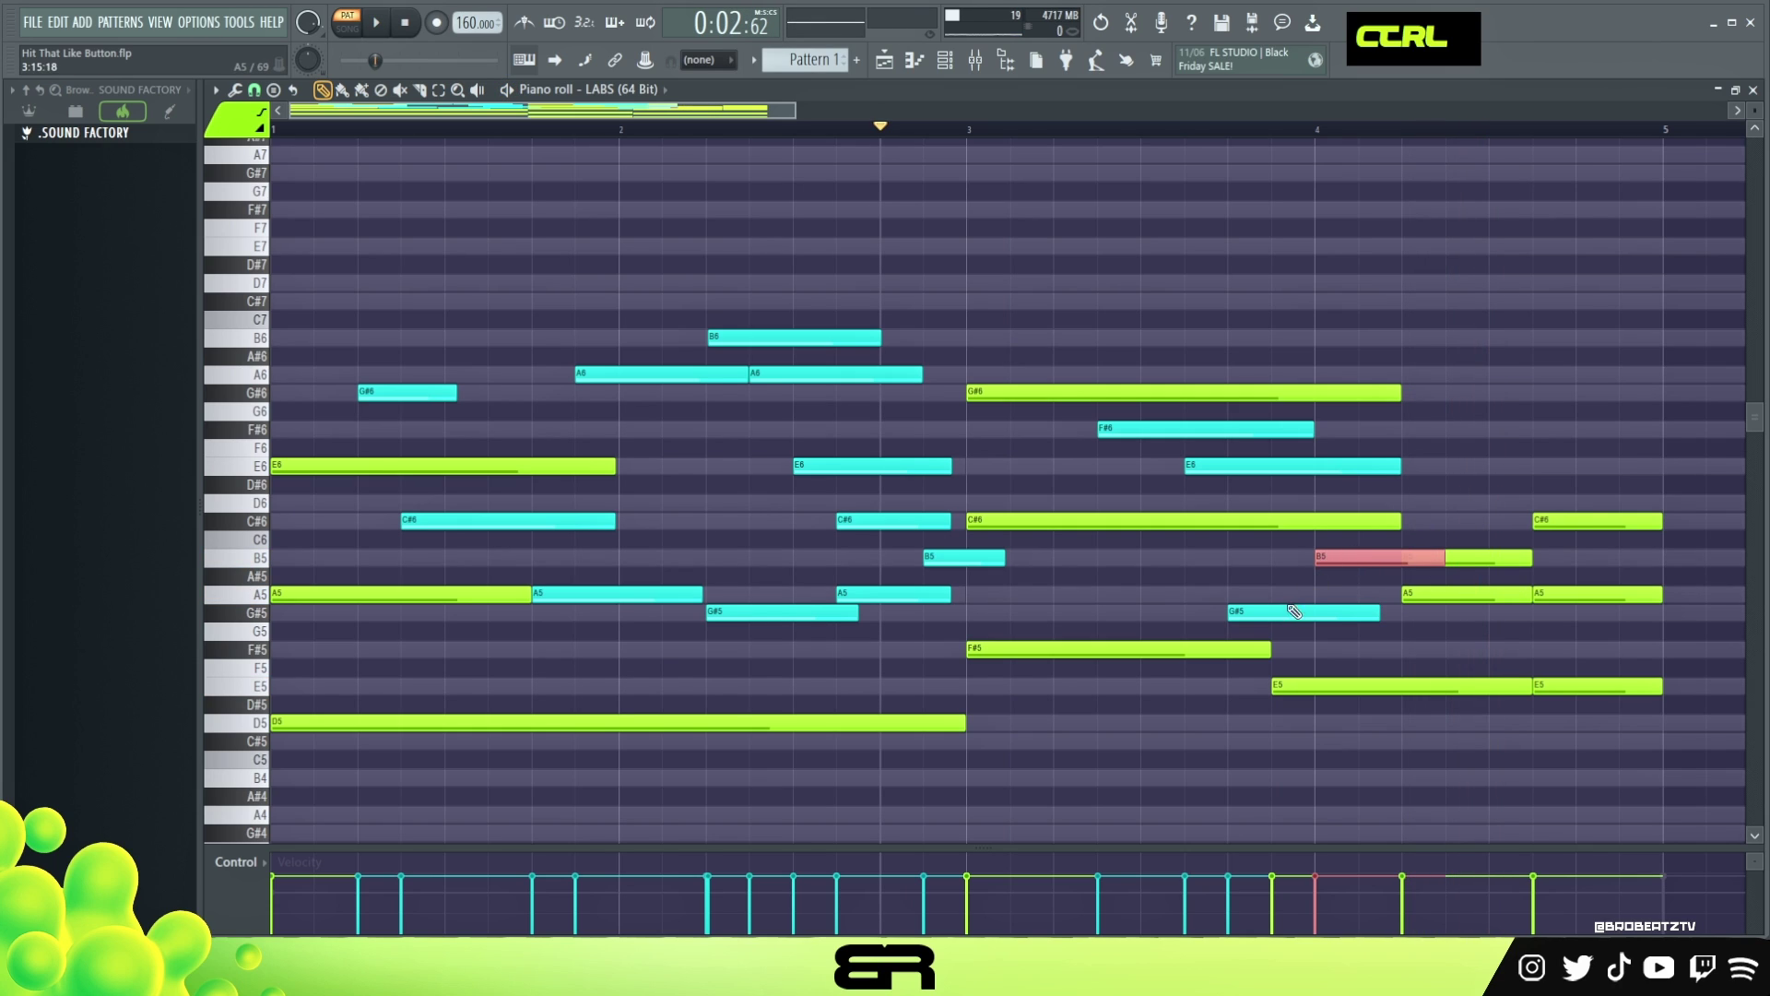
# - Replace the green B5 note at step 1 of bar 4 with a cyan one ending just before step 5
pyautogui.keyDown('ctrl'); pyautogui.keyDown('shift'); pyautogui.click(1315, 686); pyautogui.keyUp('shift'); pyautogui.keyUp('ctrl')
pyautogui.keyDown('ctrl'); pyautogui.keyDown('shift'); pyautogui.click(1337, 616); pyautogui.keyUp('shift'); pyautogui.keyUp('ctrl')
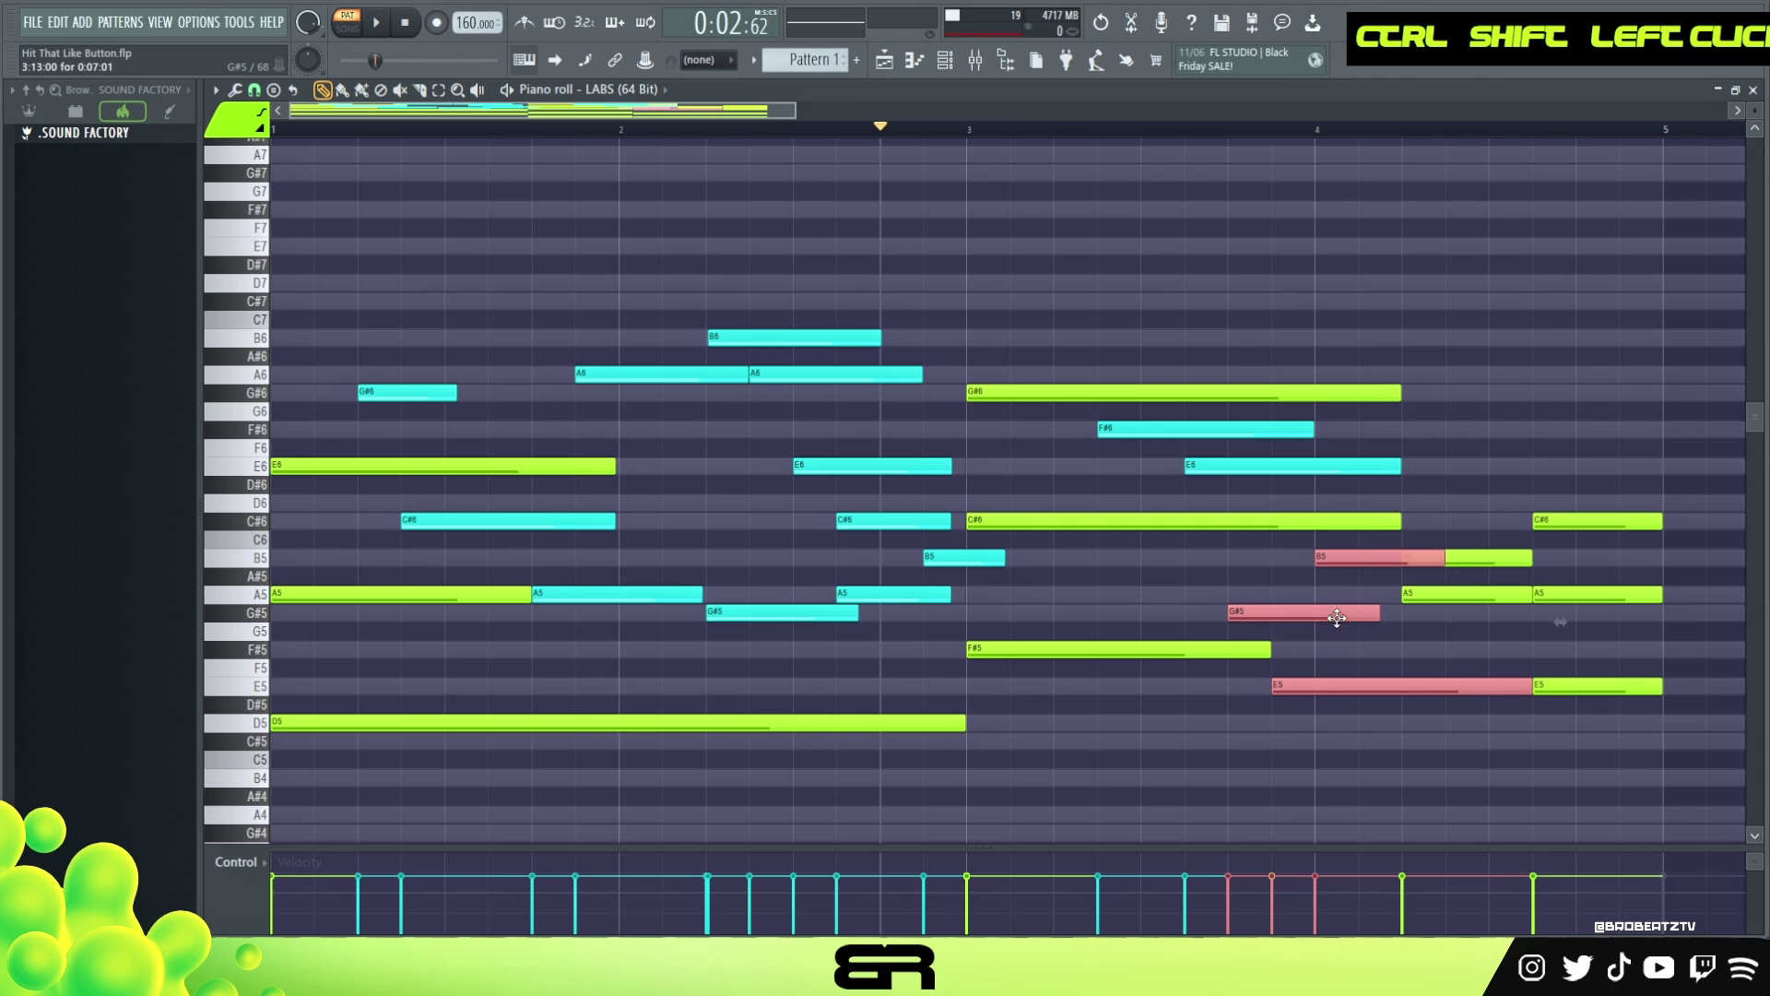
pyautogui.keyDown('alt'); pyautogui.rightClick(1328, 650); pyautogui.keyUp('alt')
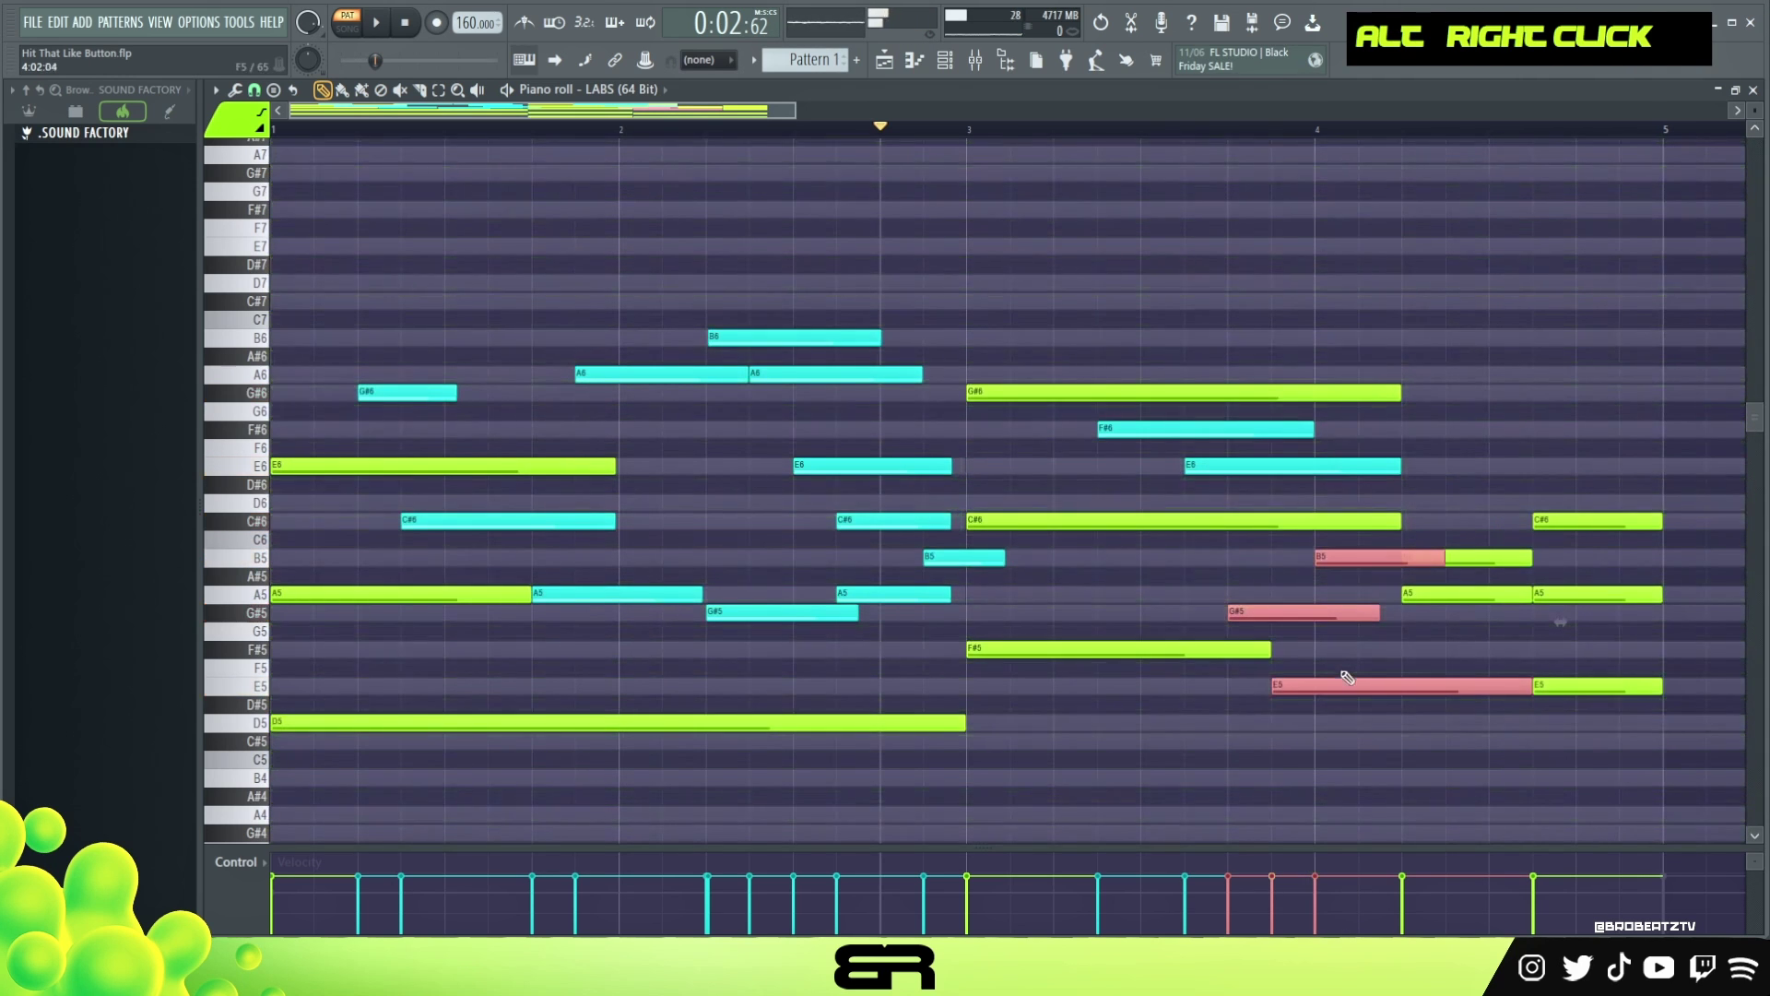
pyautogui.rightClick(1288, 646)
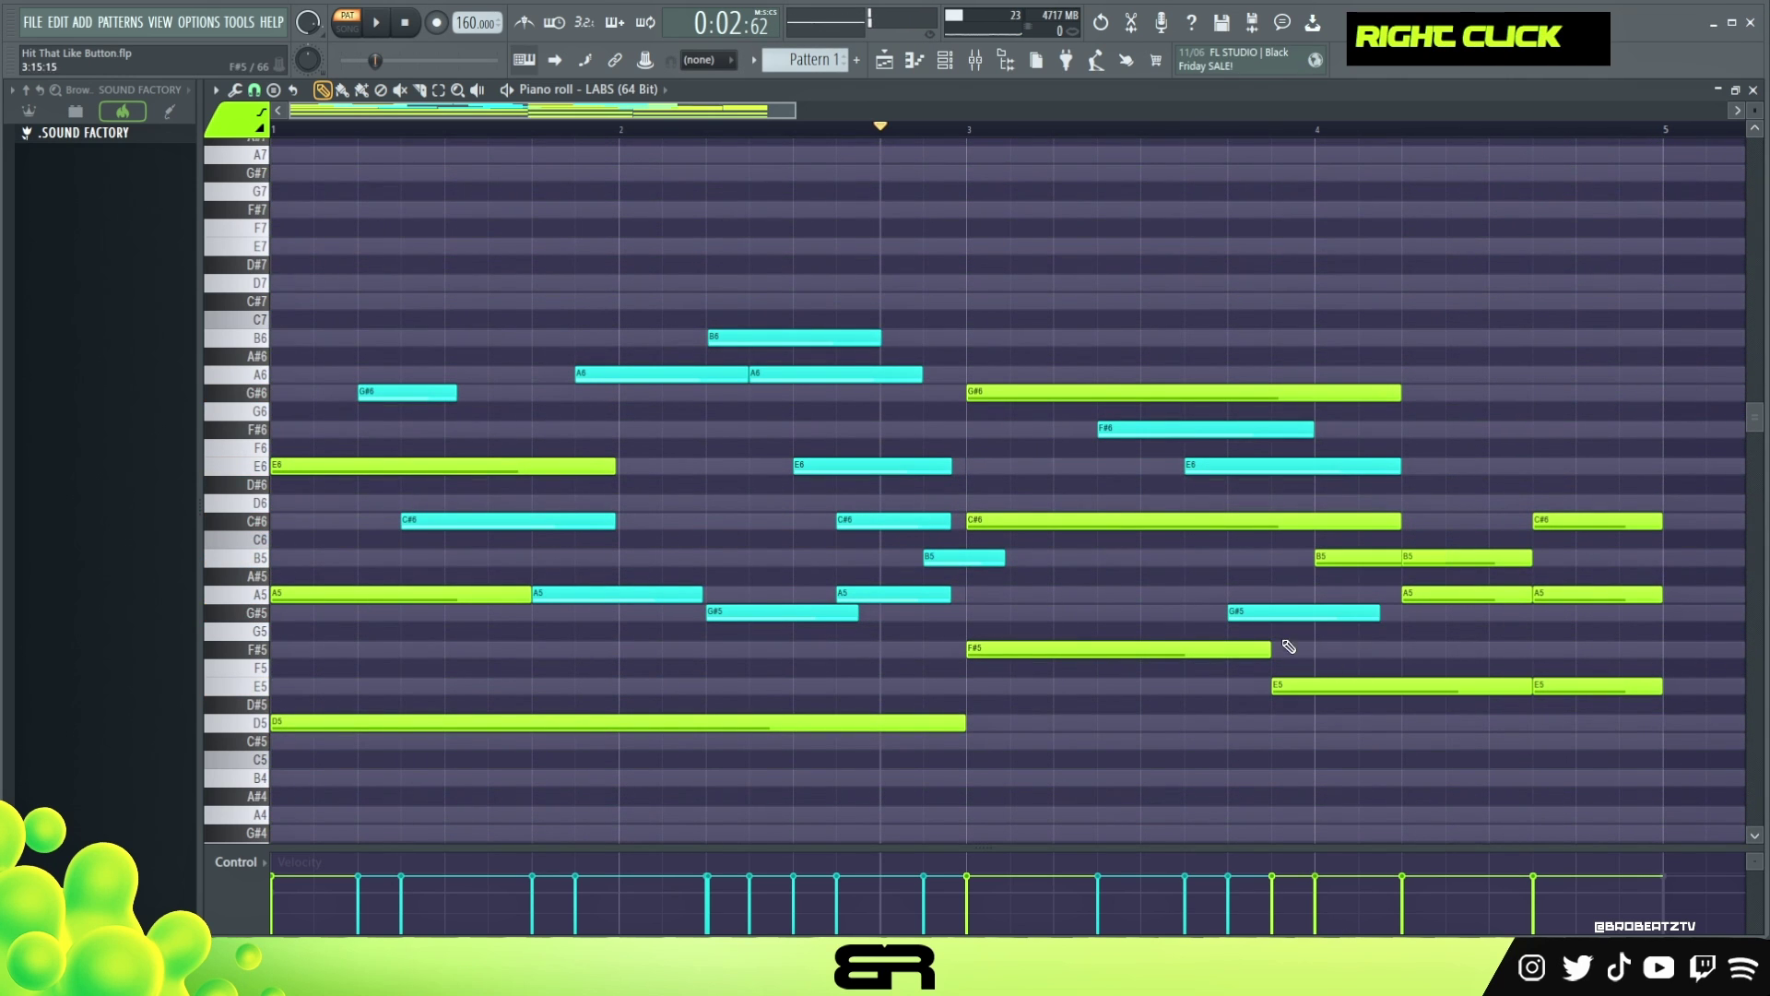
pyautogui.keyDown('ctrl'); pyautogui.click(1358, 557); pyautogui.keyUp('ctrl')
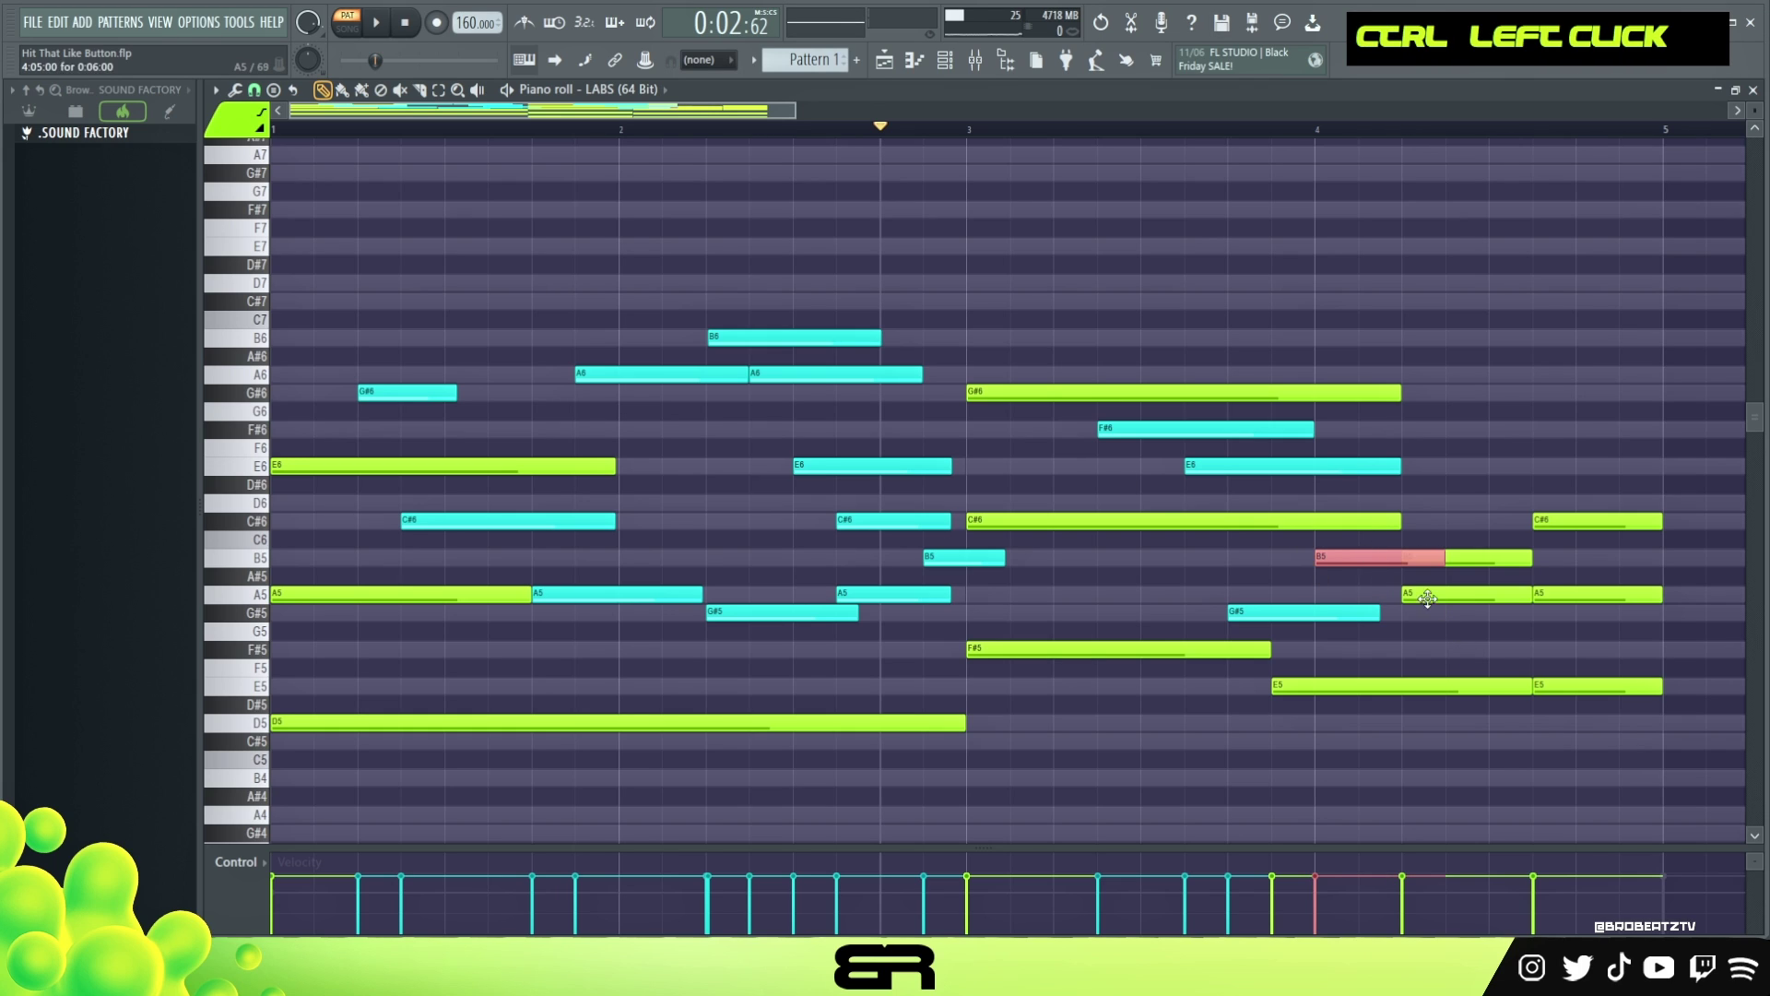
pyautogui.rightClick(1348, 559)
pyautogui.keyDown('ctrl'); pyautogui.click(1336, 558); pyautogui.keyUp('ctrl')
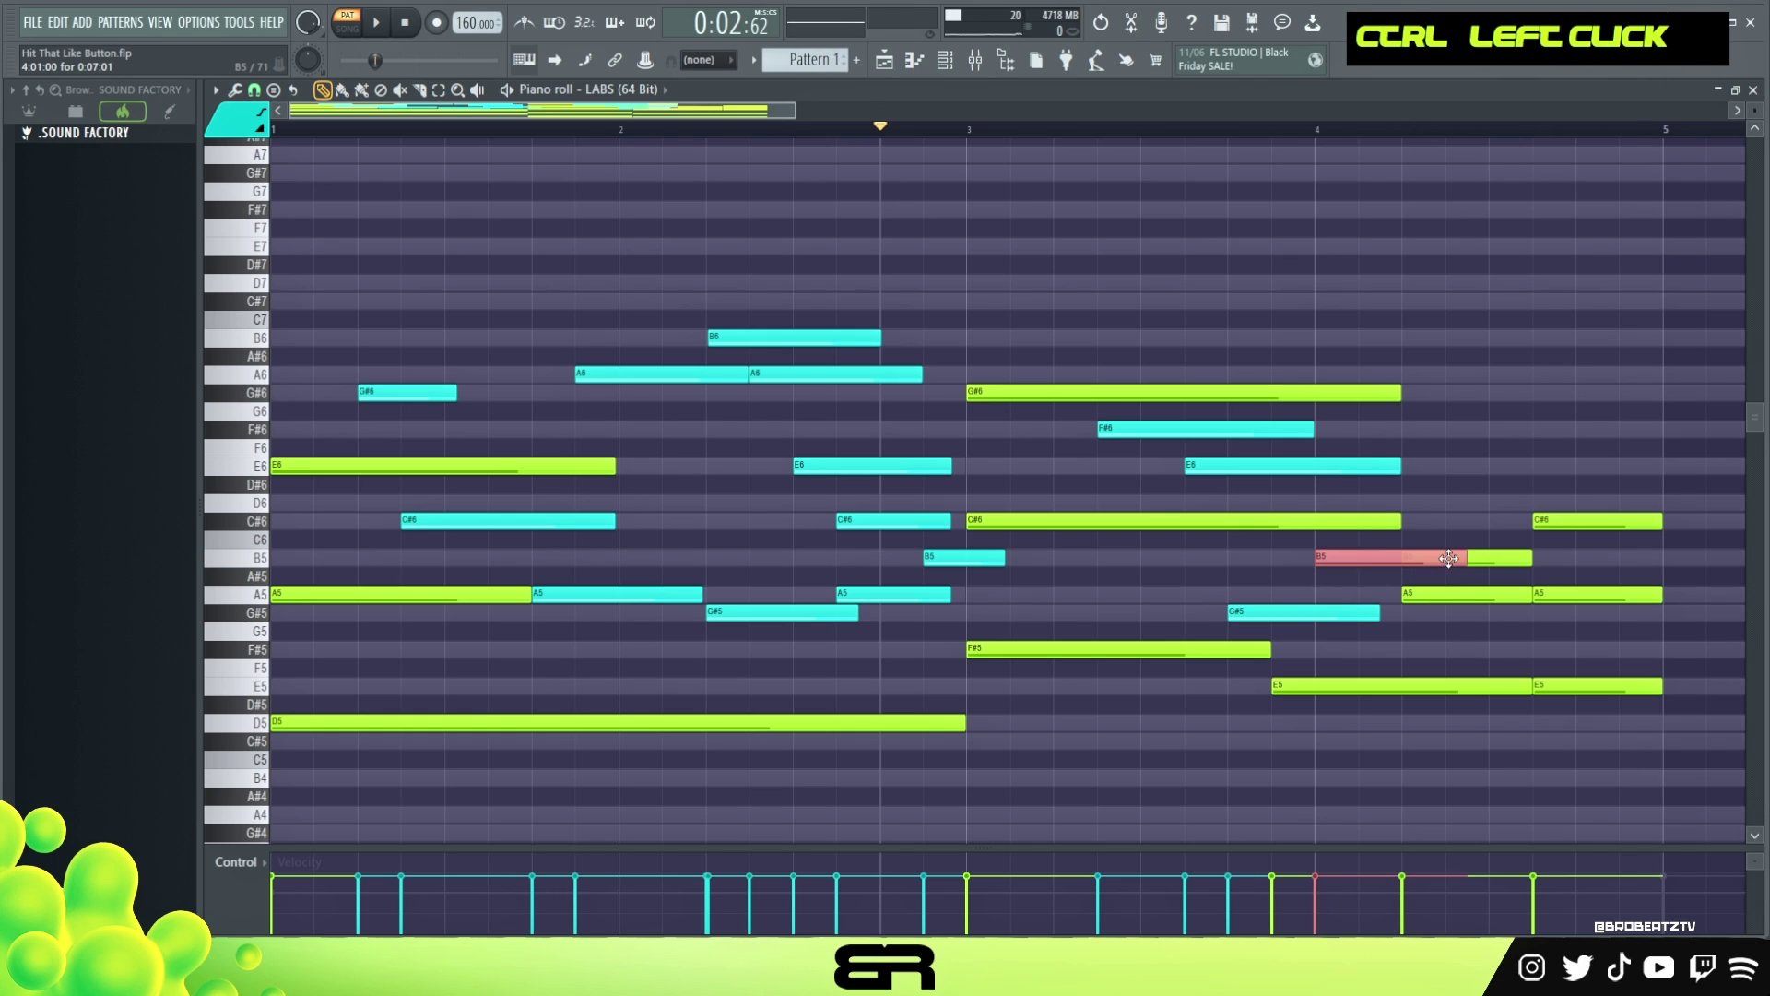
pyautogui.moveTo(1466, 558); pyautogui.dragTo(1394, 572)
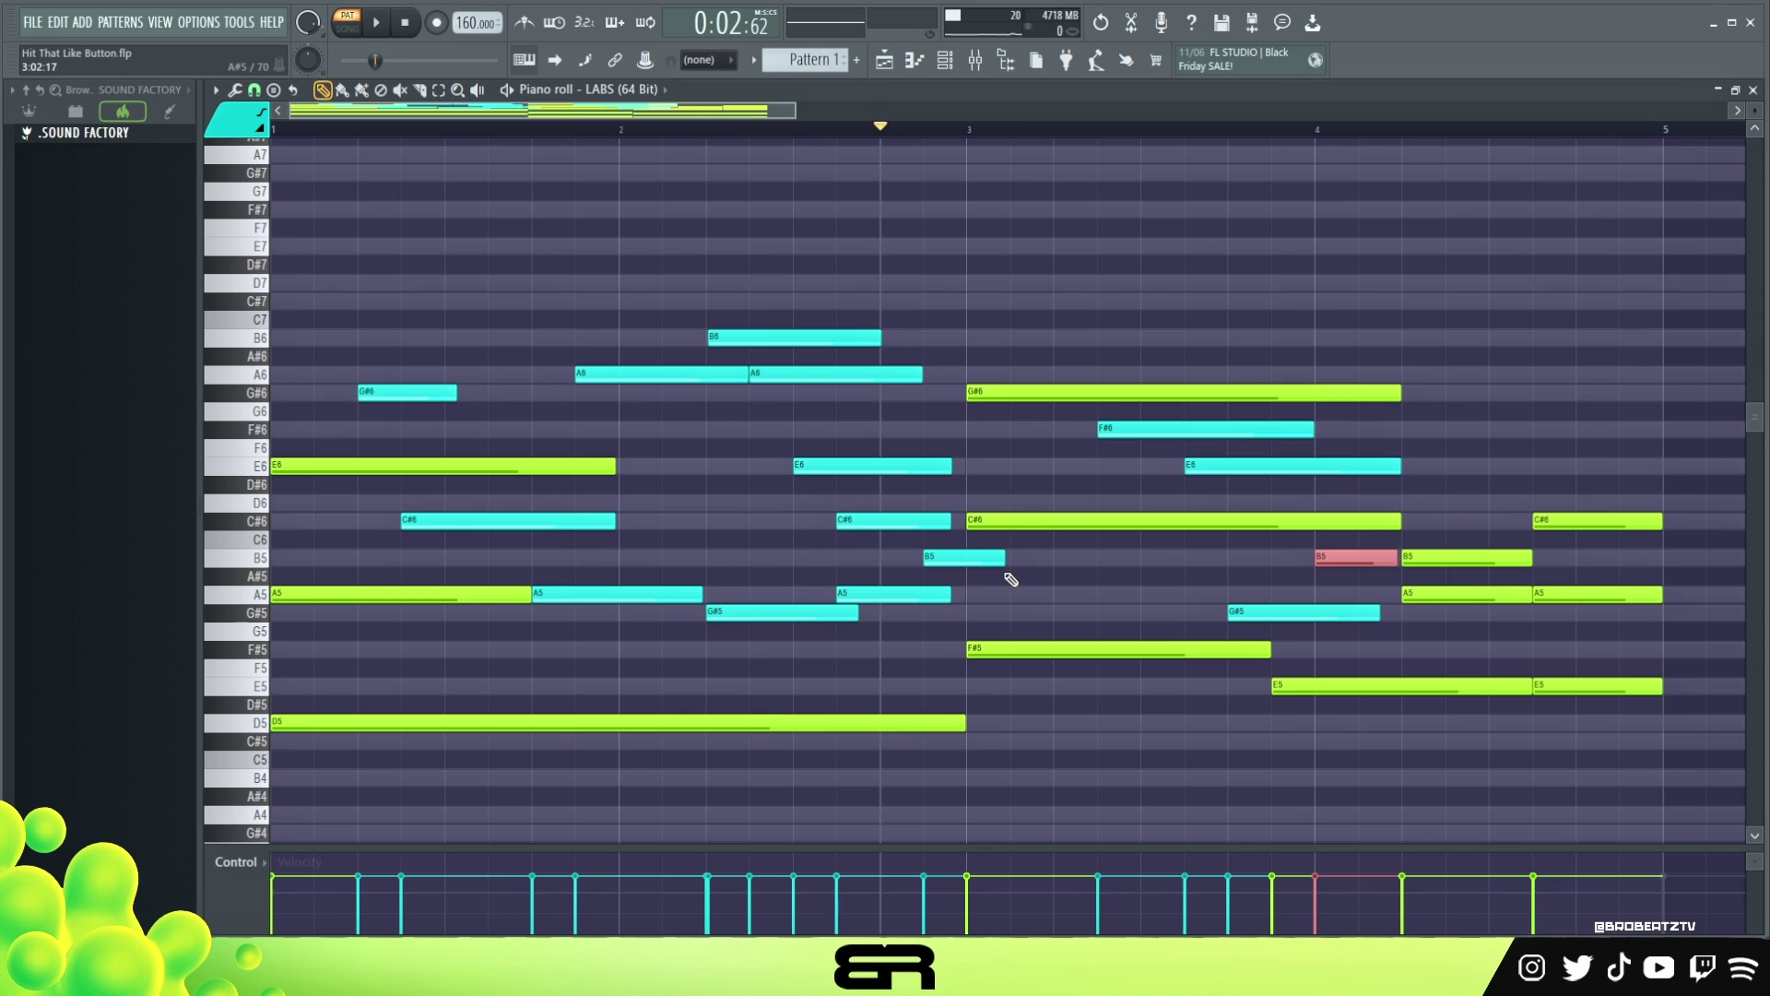
# - Copy the cyan melody phrase from late bar 1 and bar 2 forward so its first A6 starts at step 15 of bar 3
pyautogui.moveTo(652, 274); pyautogui.dragTo(887, 595)
pyautogui.moveTo(965, 550); pyautogui.dragTo(977, 594)
pyautogui.moveTo(637, 378); pyautogui.dragTo(1326, 392)
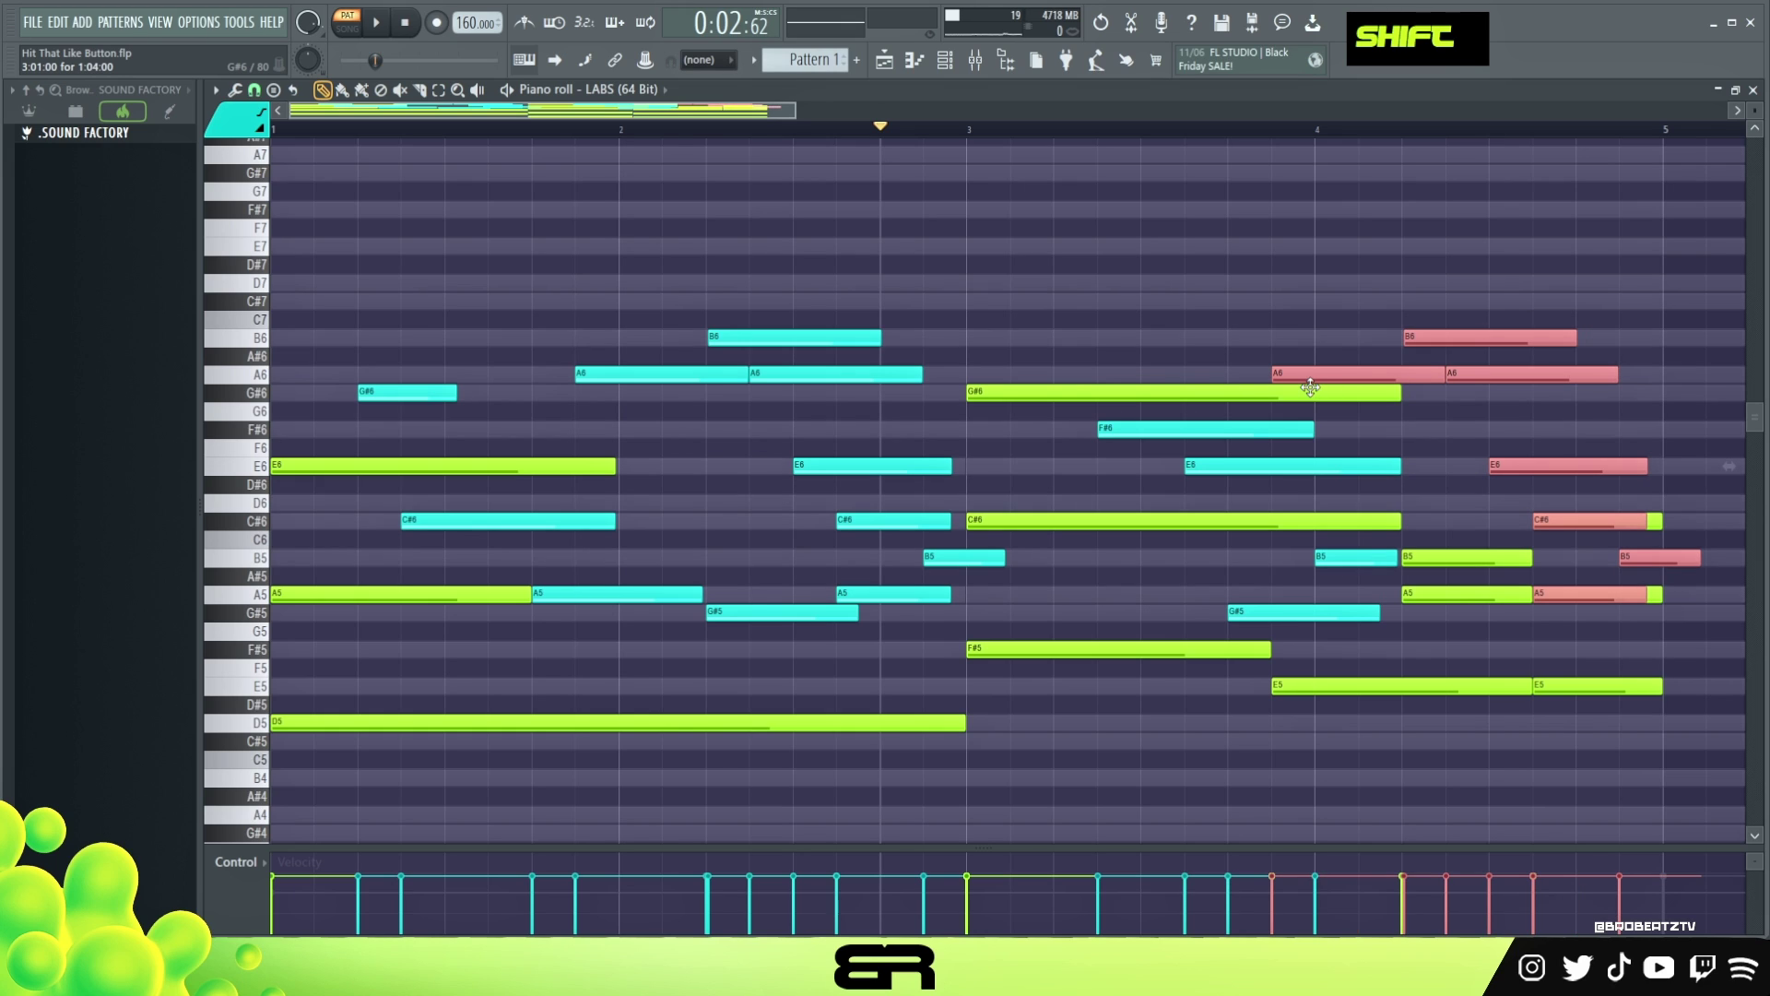
pyautogui.rightClick(1305, 352)
# - Shorten the bar 3 G#6 to end where the copied A6 starts, and trim that A6 to end near step 5 of bar 4
pyautogui.moveTo(1398, 396); pyautogui.dragTo(1266, 396)
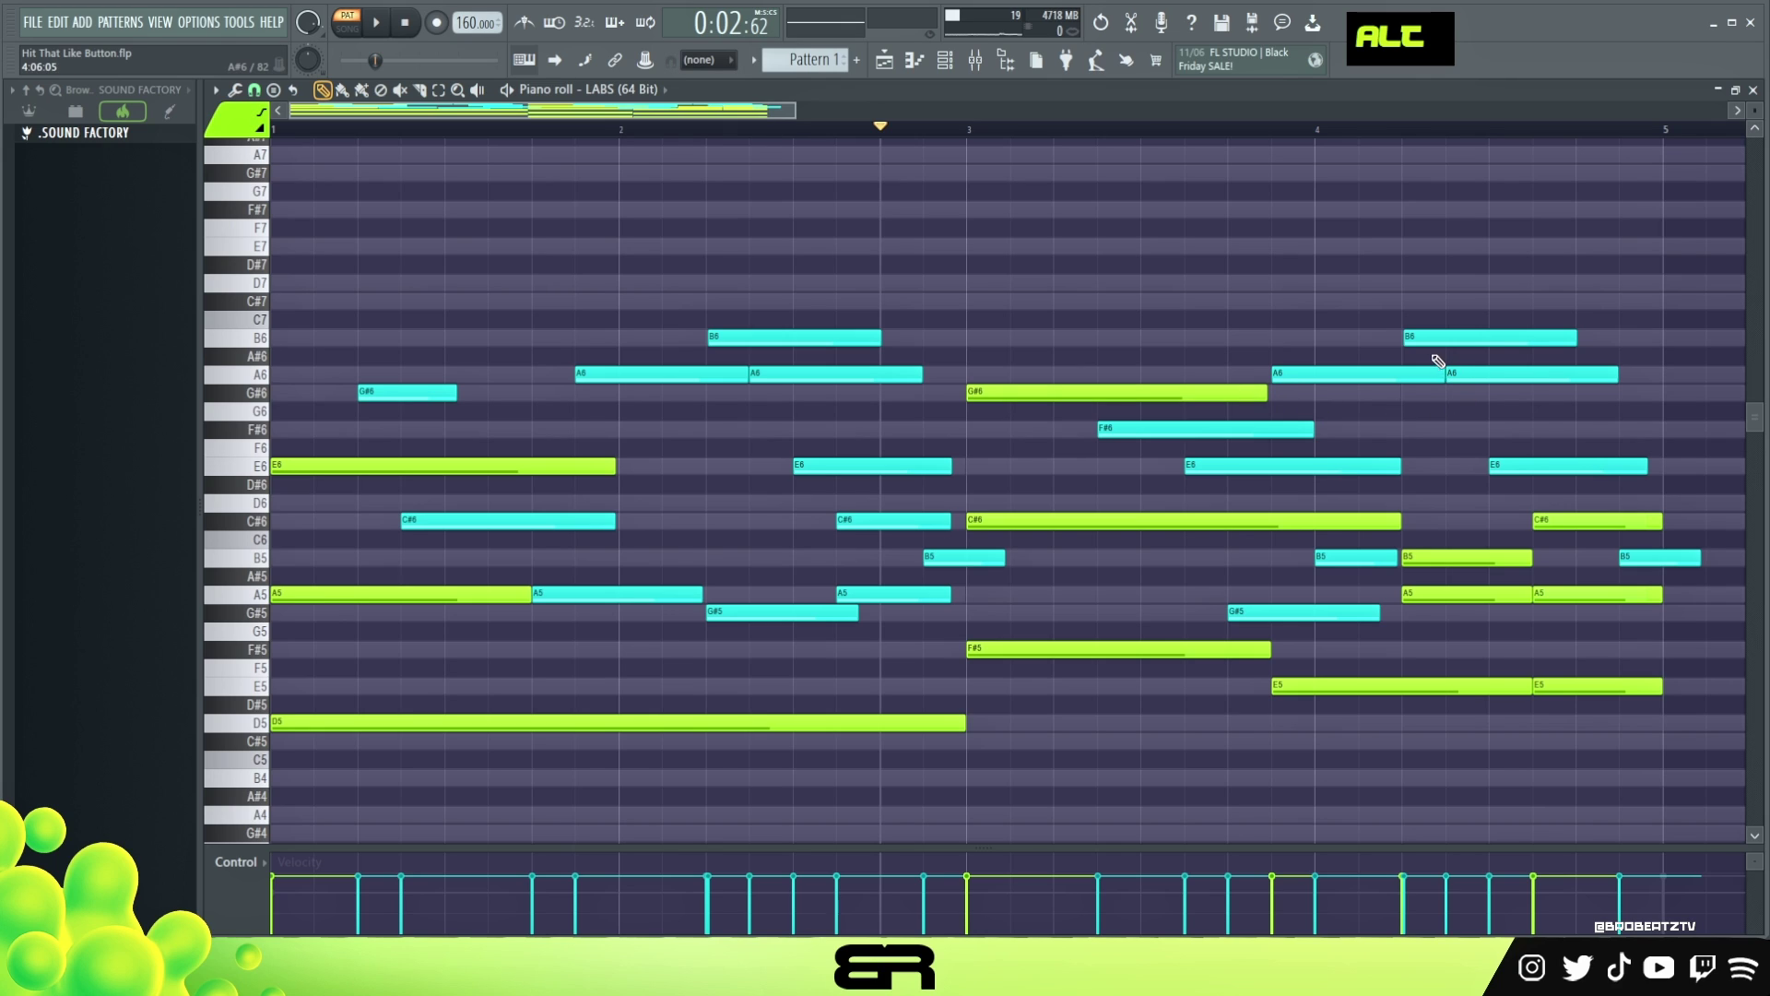
pyautogui.keyDown('ctrl'); pyautogui.click(1399, 374); pyautogui.keyUp('ctrl')
pyautogui.moveTo(1443, 374); pyautogui.dragTo(1409, 382)
# - Trim the bar 4 B6 to a very short grace note and add a C#7 right after it, lasting about three steps
pyautogui.moveTo(1562, 340); pyautogui.dragTo(1413, 340)
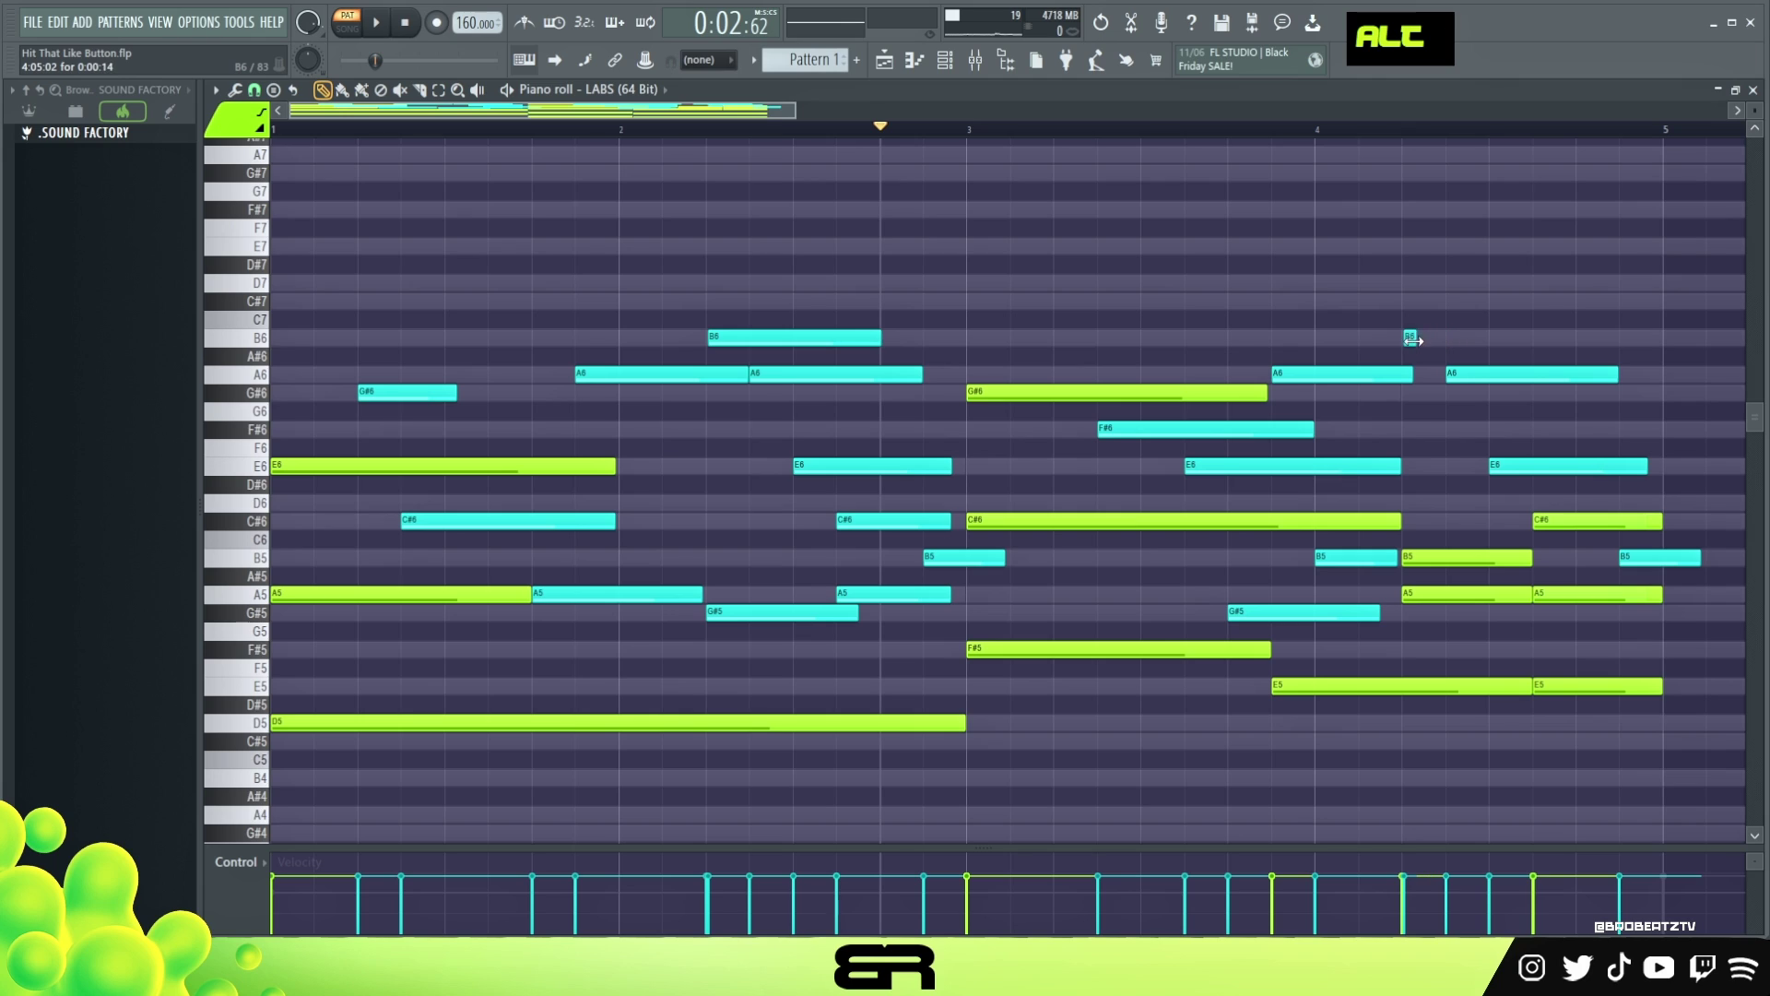
pyautogui.keyDown('alt'); pyautogui.click(1411, 304); pyautogui.keyUp('alt')
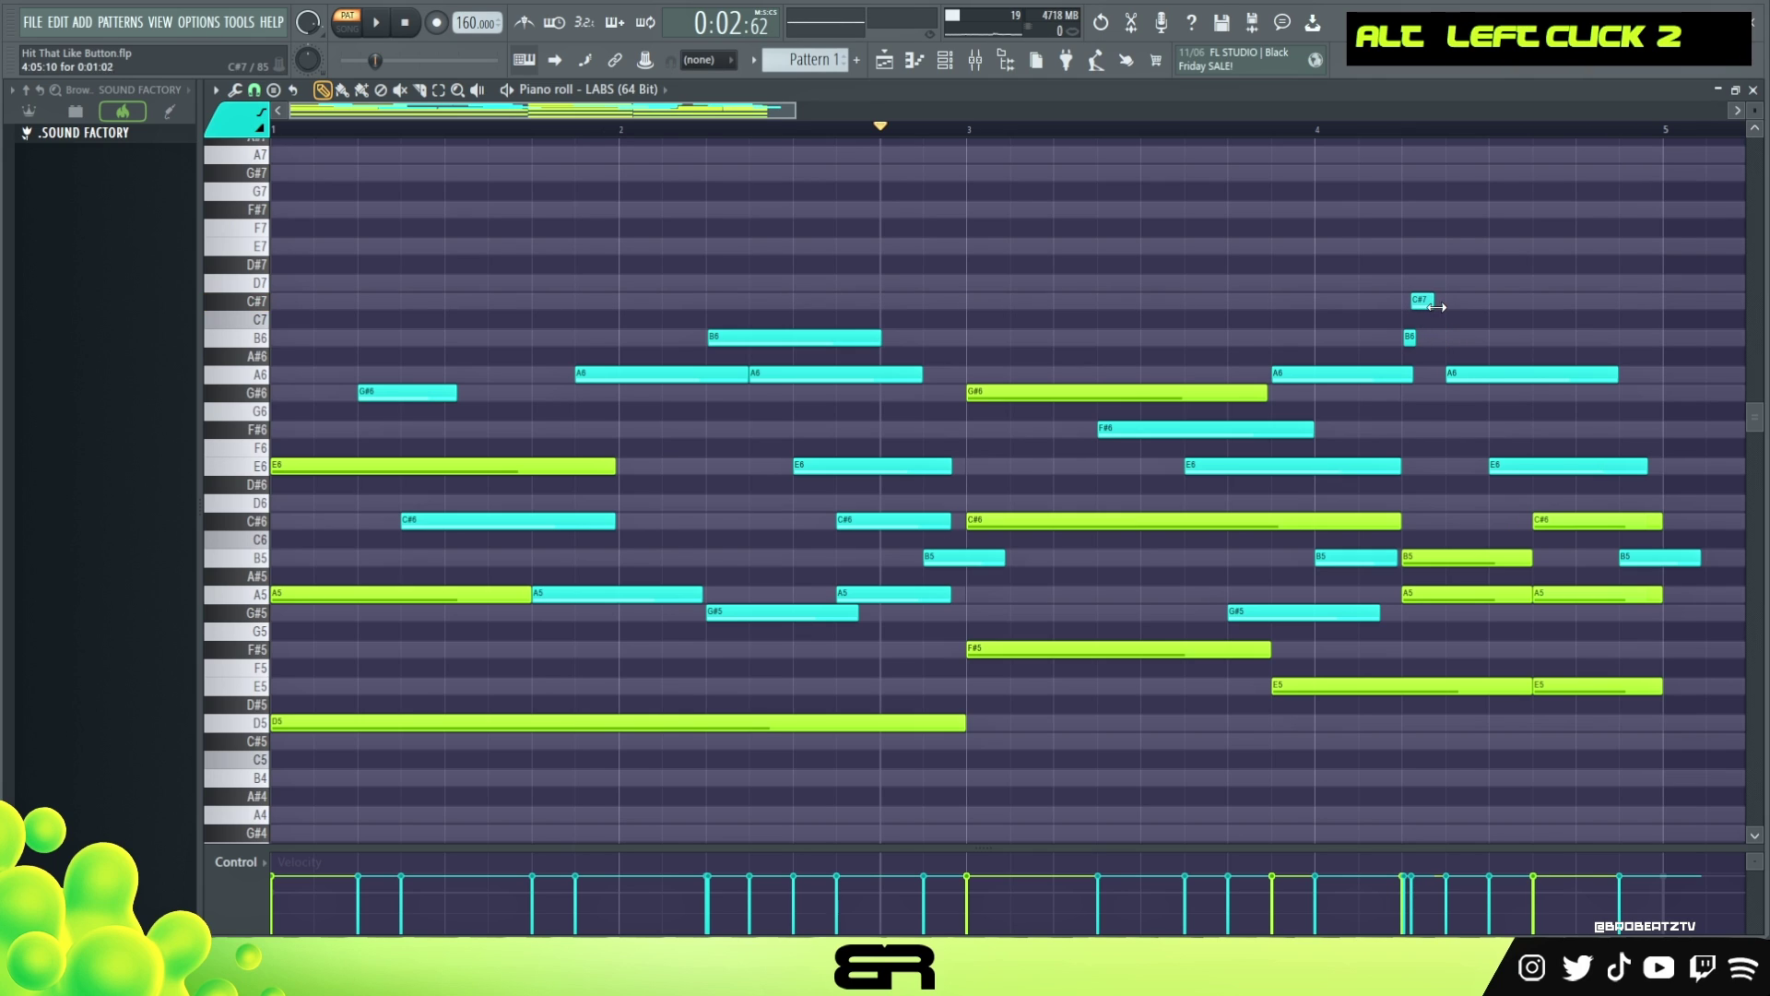
pyautogui.moveTo(1423, 302); pyautogui.dragTo(1478, 310)
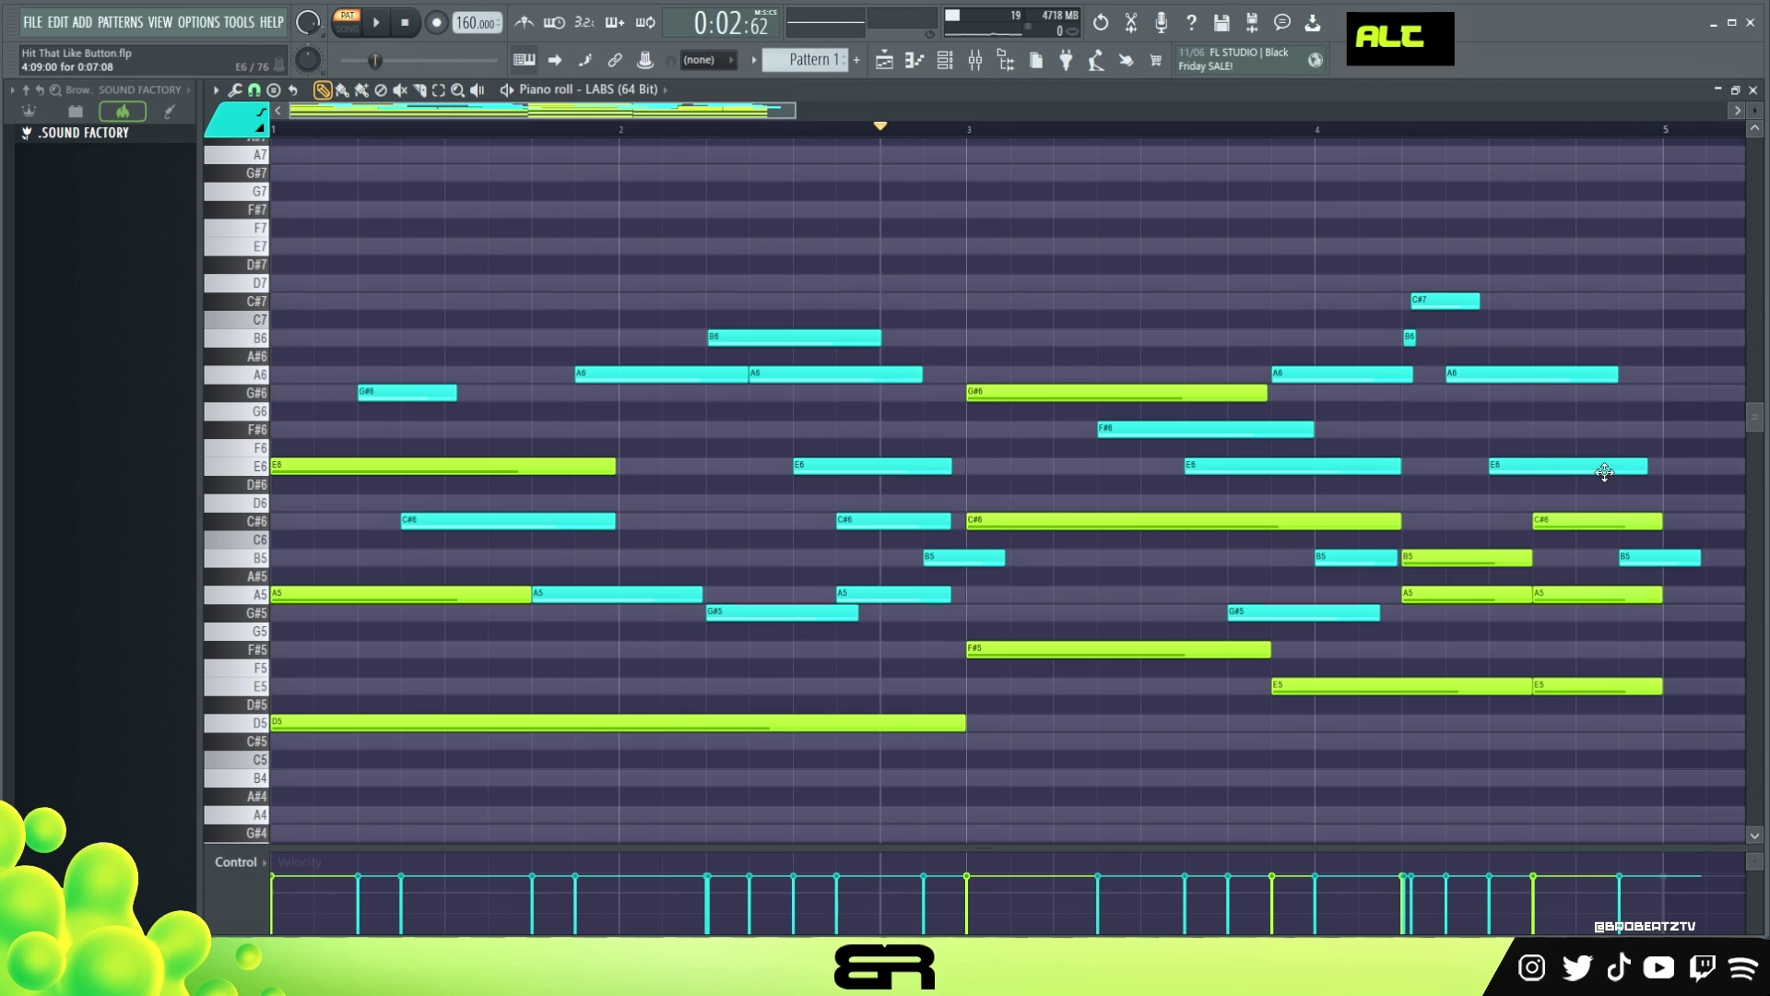
# - Shorten the bar 4 E6 to just under four steps, add a matching E6 at step 13, and play from late bar 3
pyautogui.moveTo(1644, 462)
pyautogui.mouseDown()
pyautogui.moveTo(1528, 464)
pyautogui.moveTo(1647, 461)
pyautogui.mouseUp()
pyautogui.press('alt')
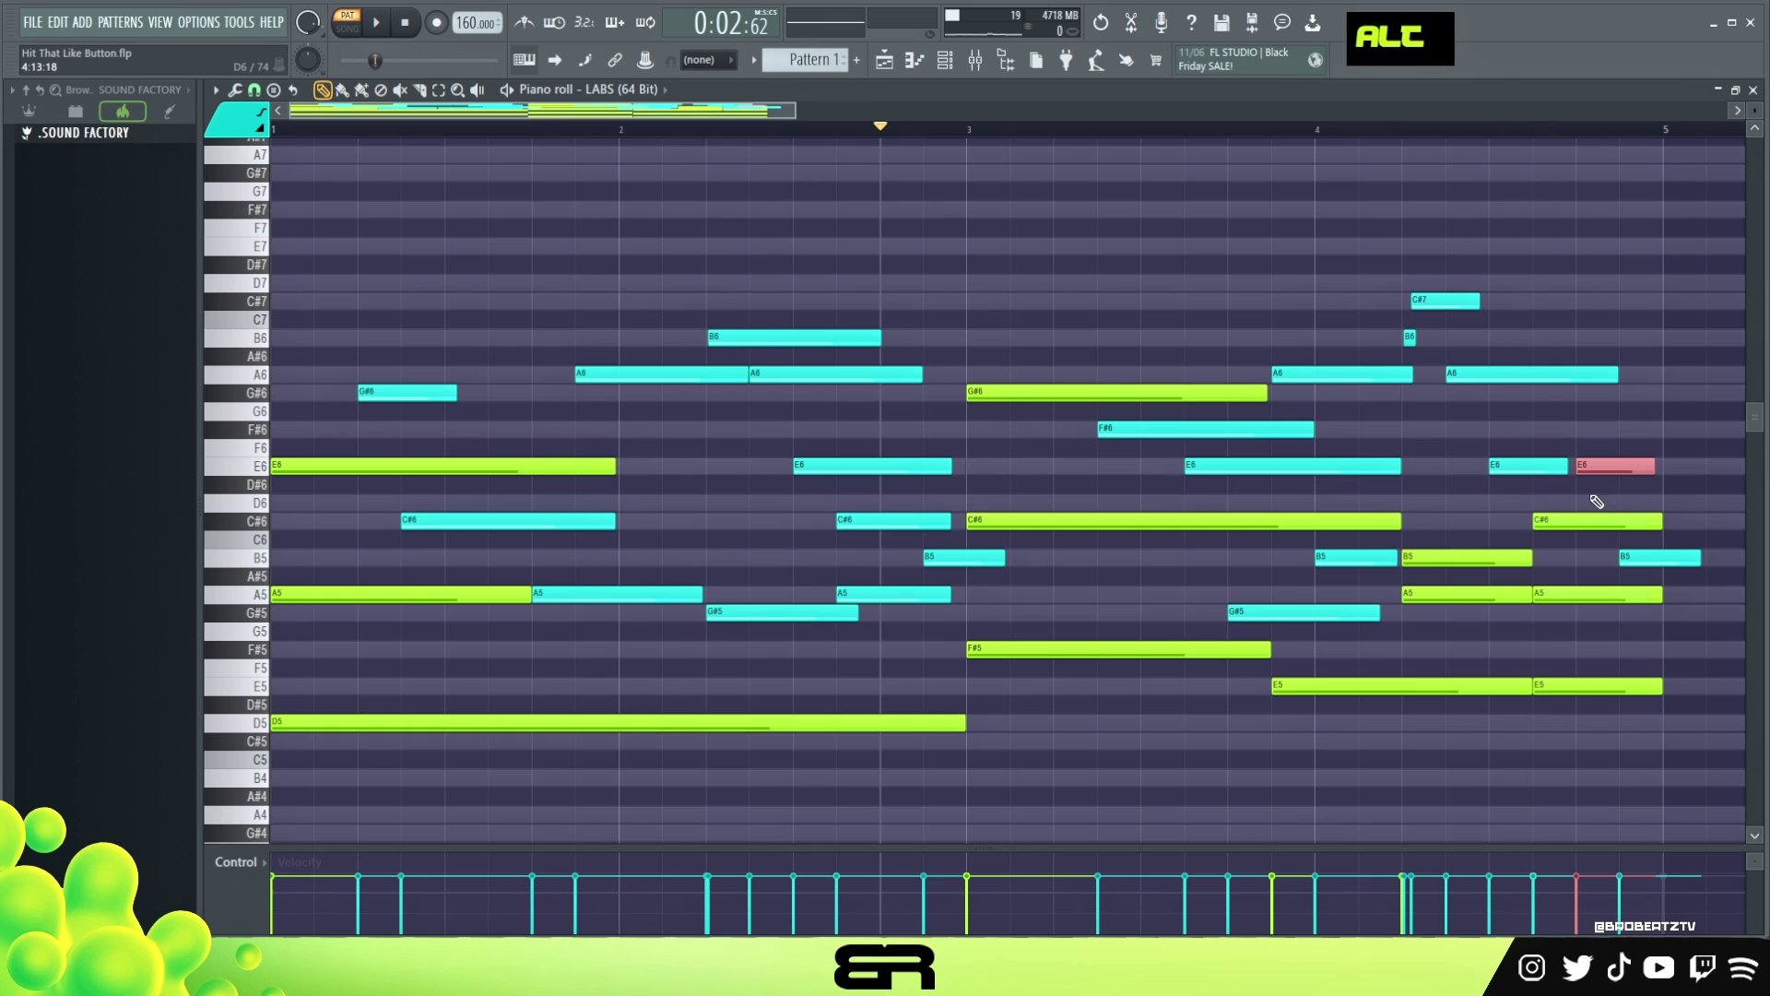
pyautogui.press('space')
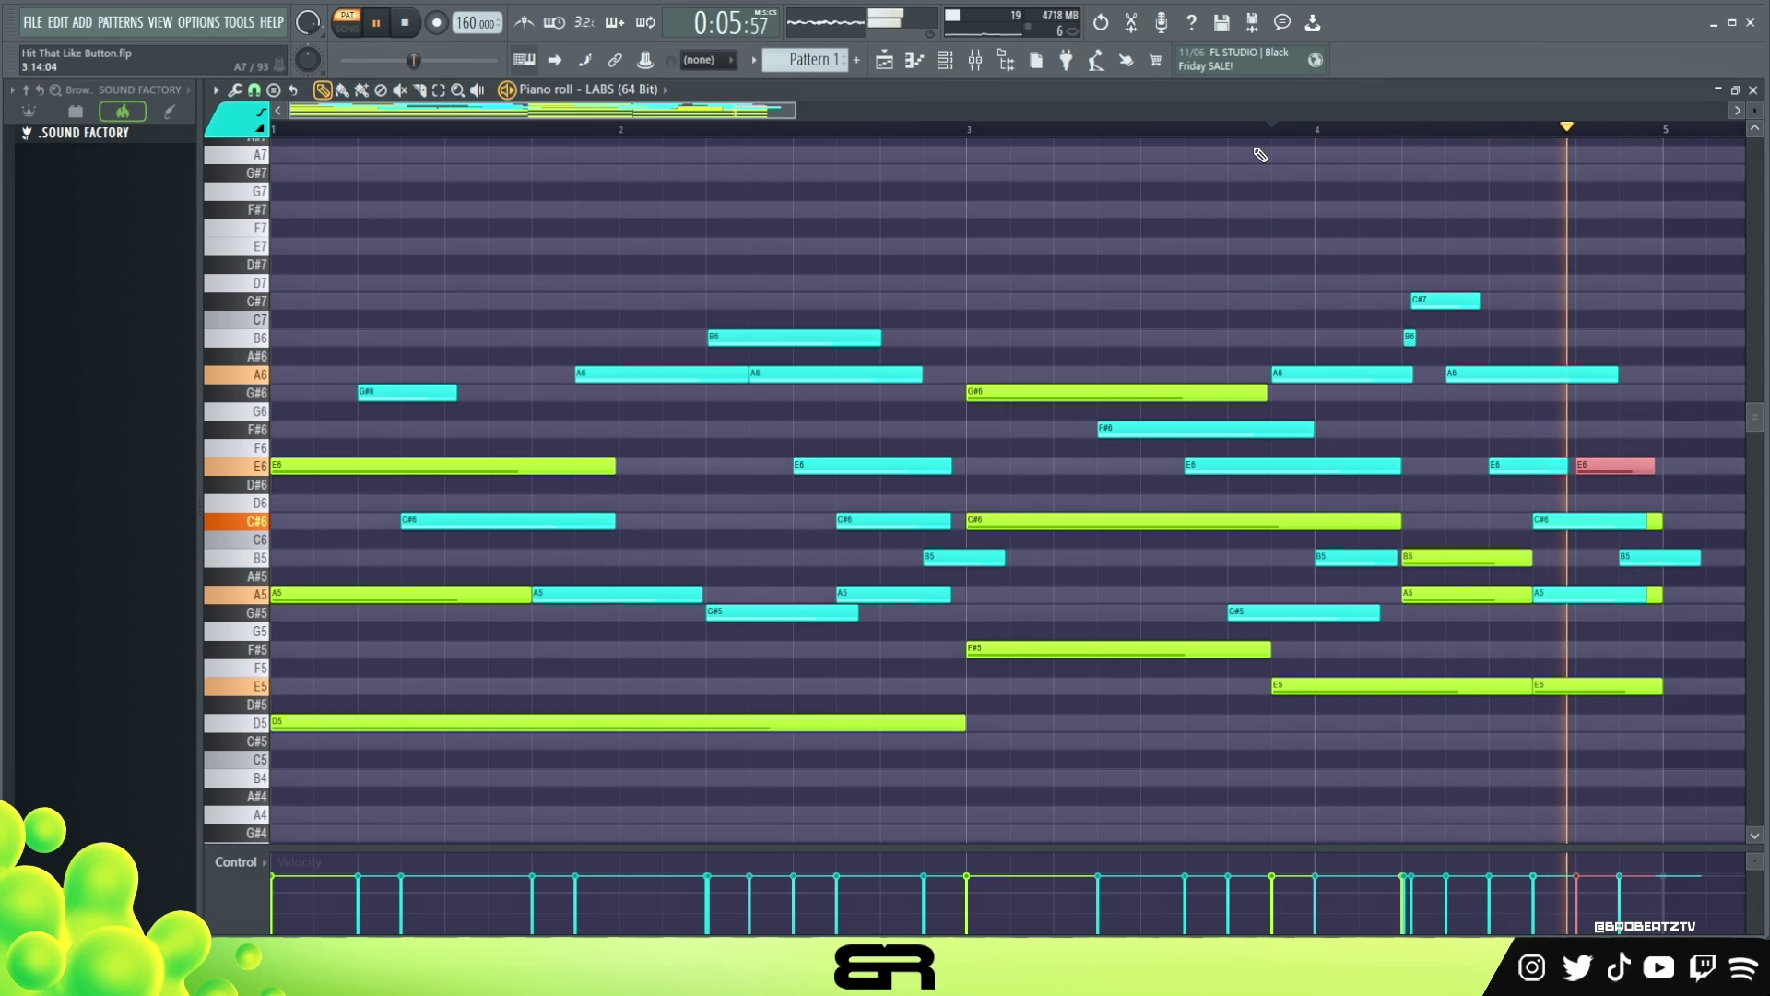
pyautogui.press('alt')
pyautogui.press('space')
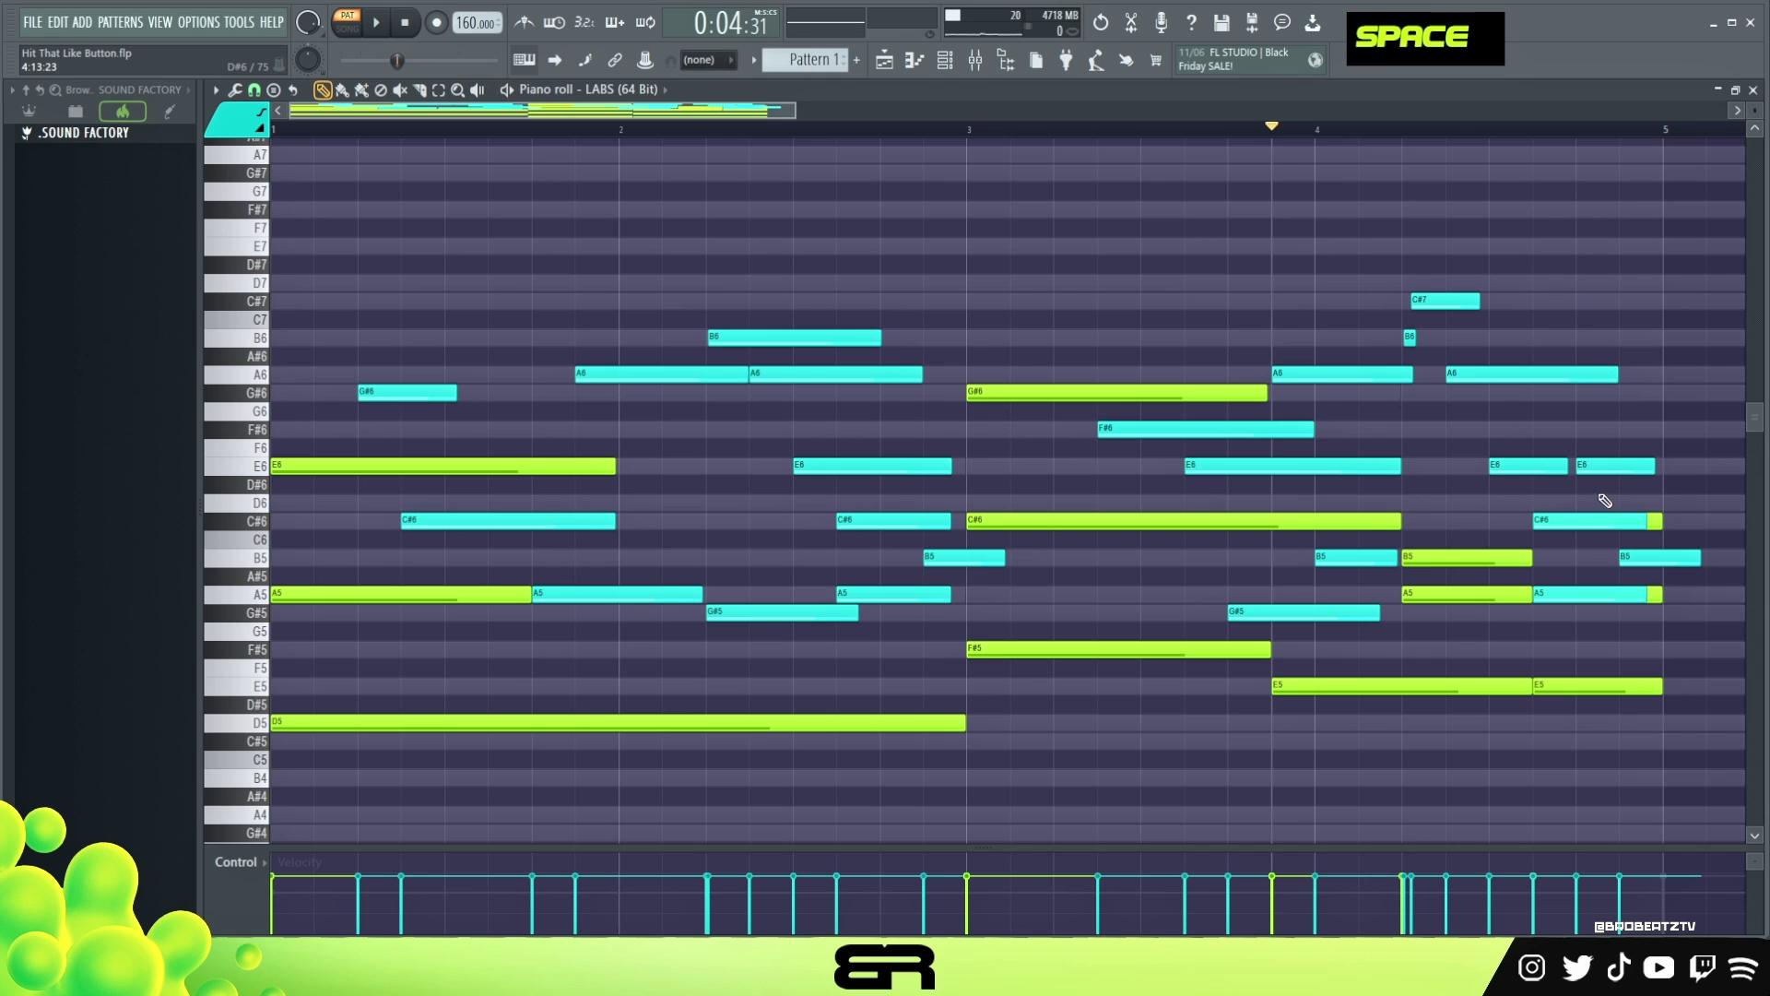
# - Delete the green C#6 and A5 notes lying under the cyan ones late in bar 4, checking the passage in playback
pyautogui.rightClick(1655, 522)
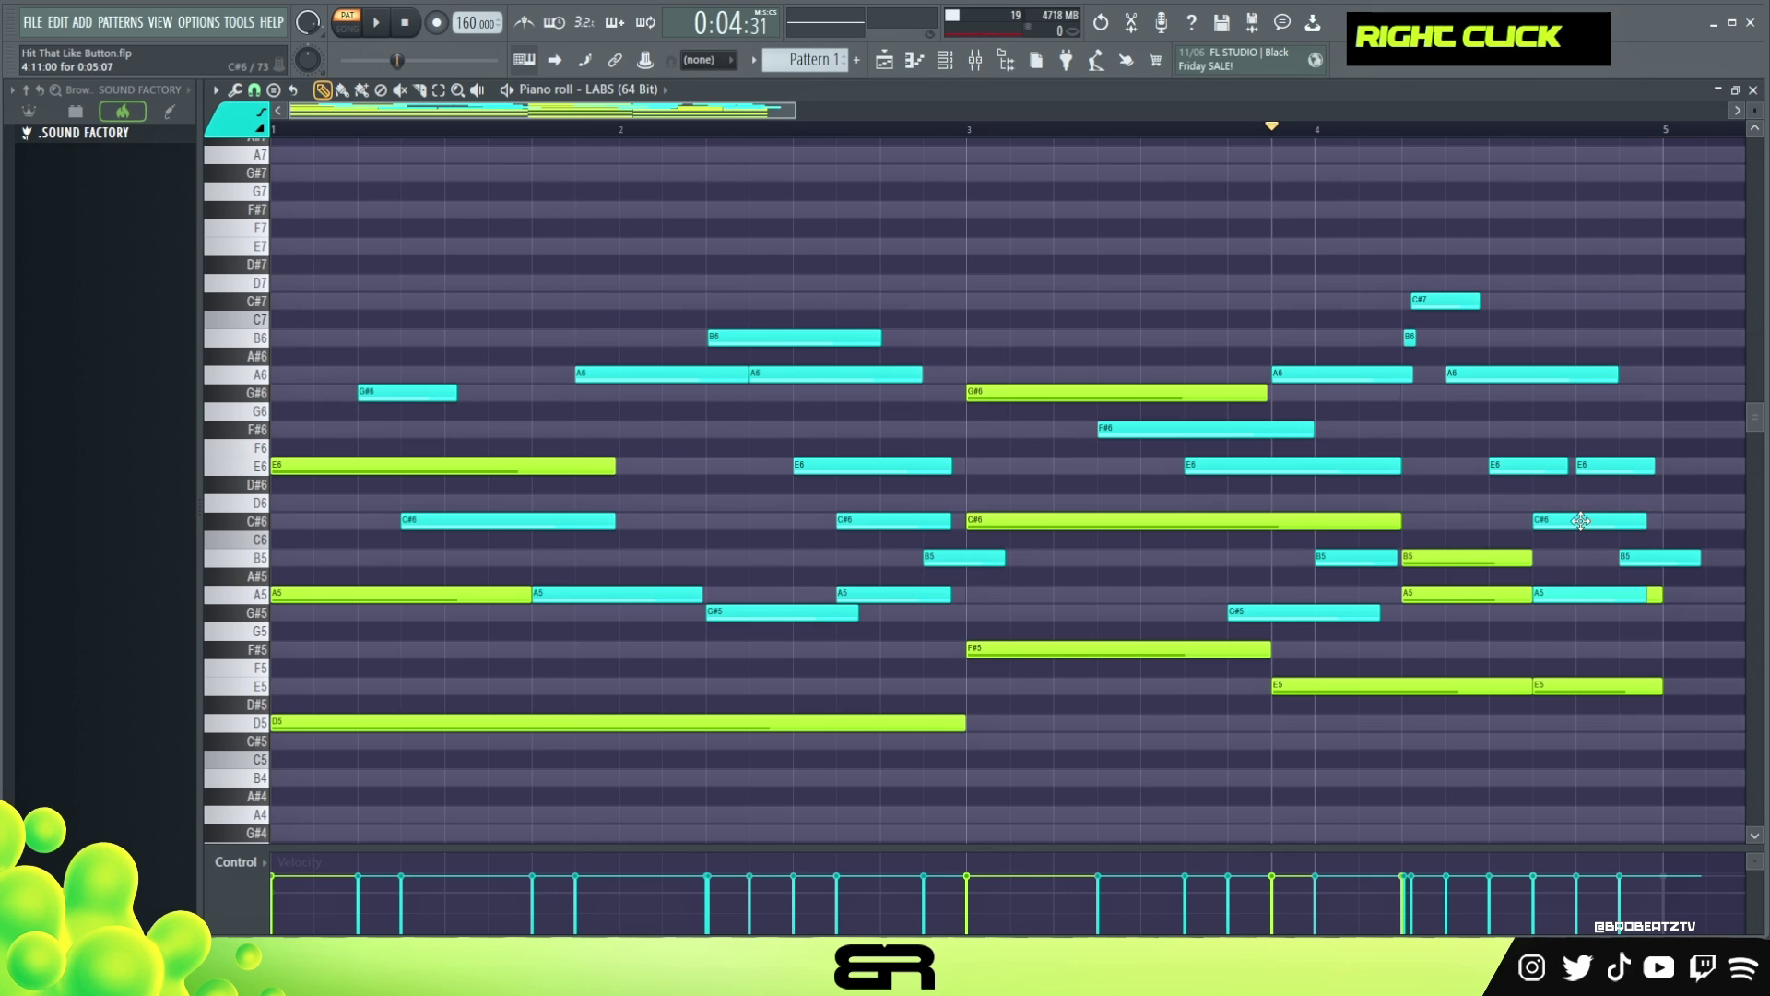
pyautogui.press('space')
pyautogui.press('space')
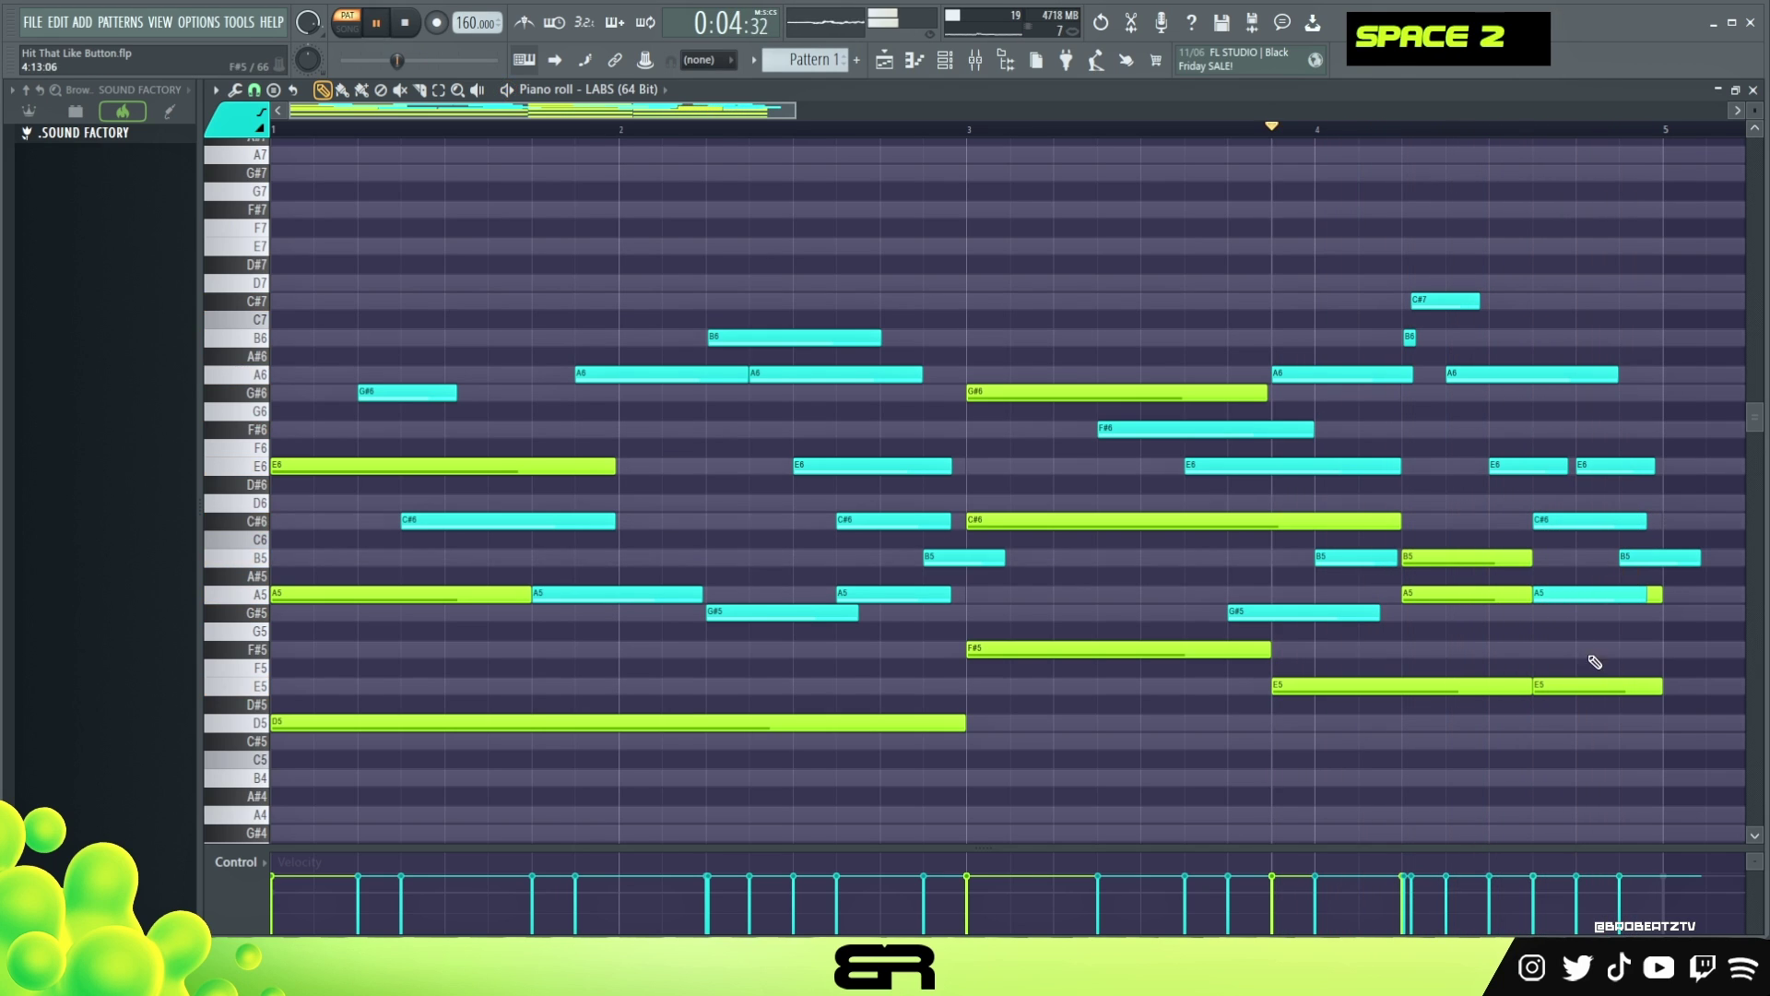
pyautogui.press('space')
pyautogui.press('space')
pyautogui.moveTo(1655, 596); pyautogui.dragTo(1507, 610)
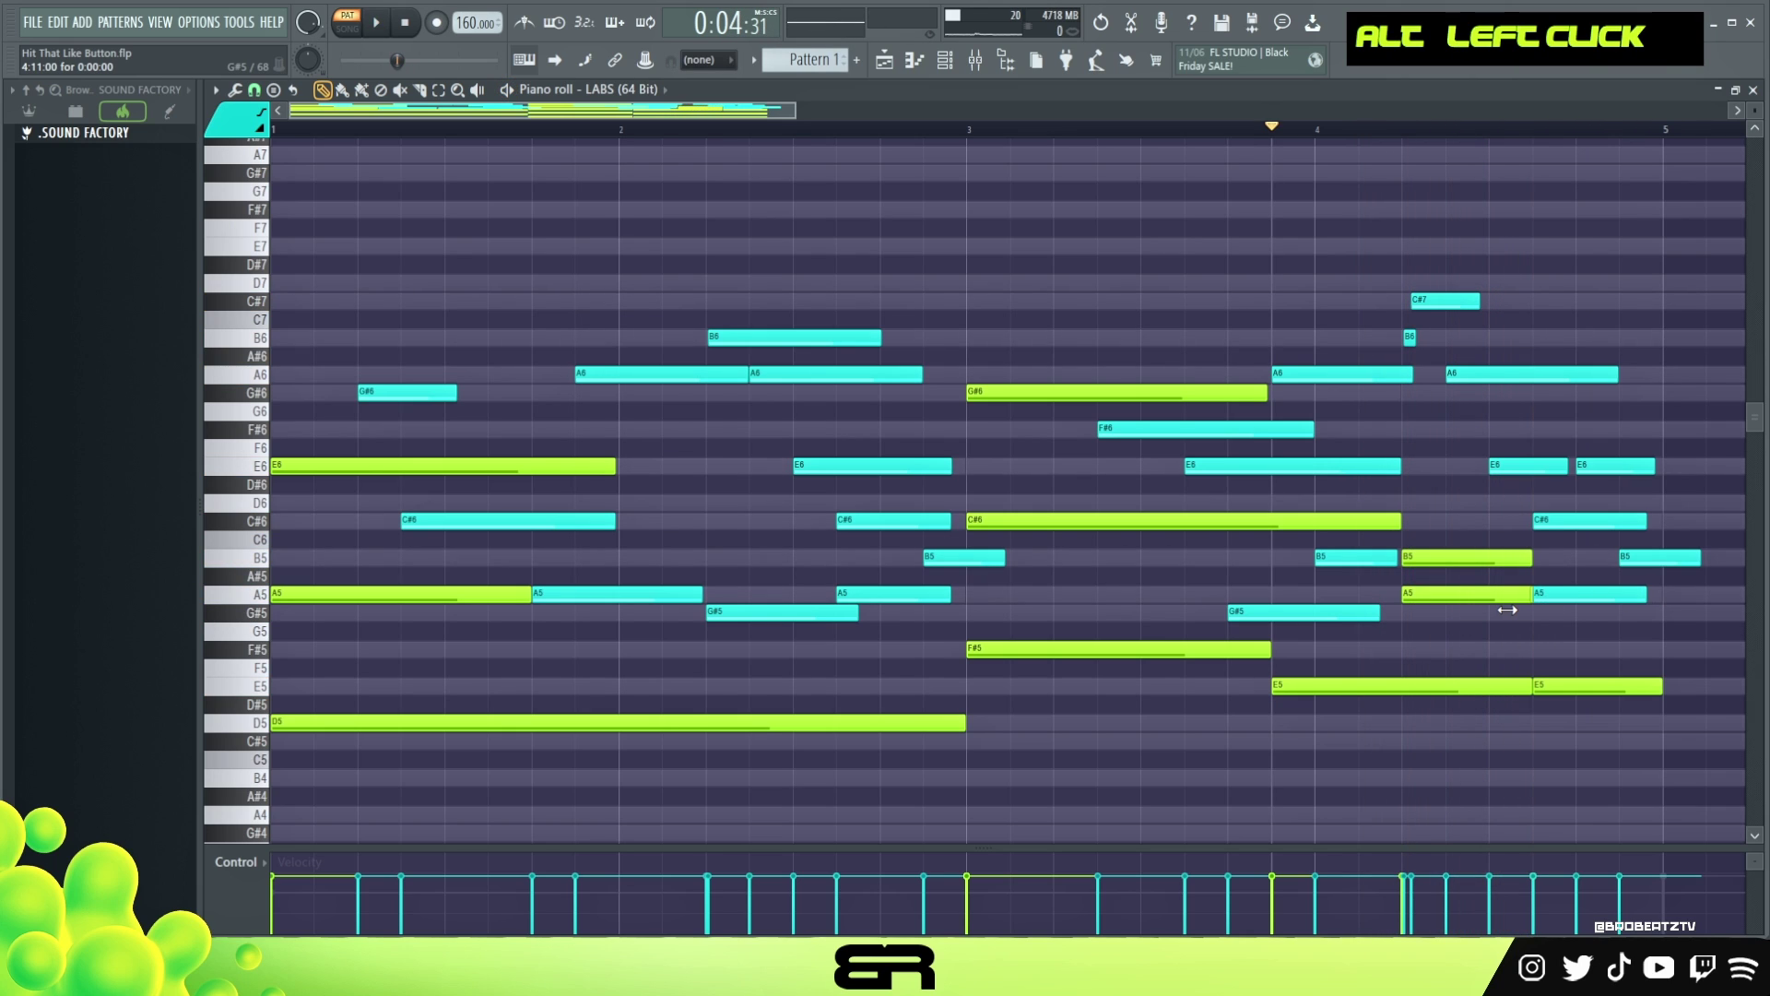
# - Compare the passage without the green A5 or B5 at step 5 of bar 4, keeping A5 and deleting B5
pyautogui.rightClick(1477, 600)
pyautogui.press('space')
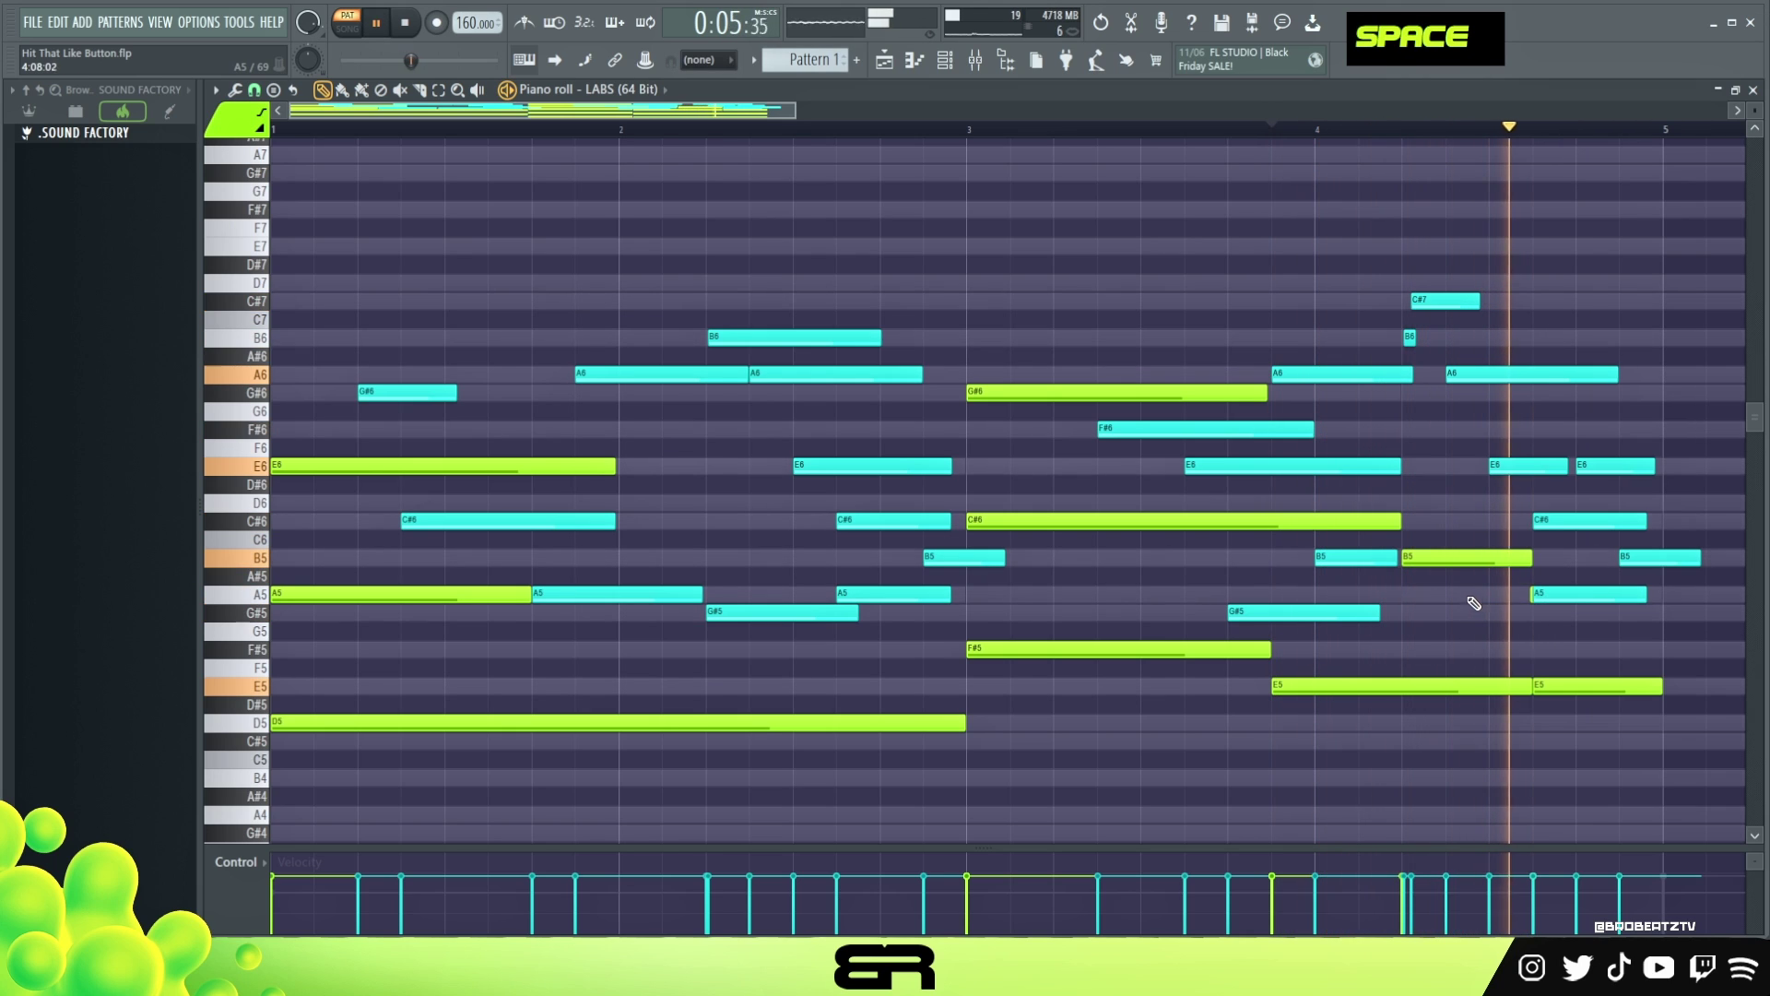
pyautogui.press('space')
pyautogui.press('space')
pyautogui.press('space')
pyautogui.moveTo(1567, 594); pyautogui.dragTo(1477, 600)
pyautogui.rightClick(1540, 614)
pyautogui.press('space')
pyautogui.press('space')
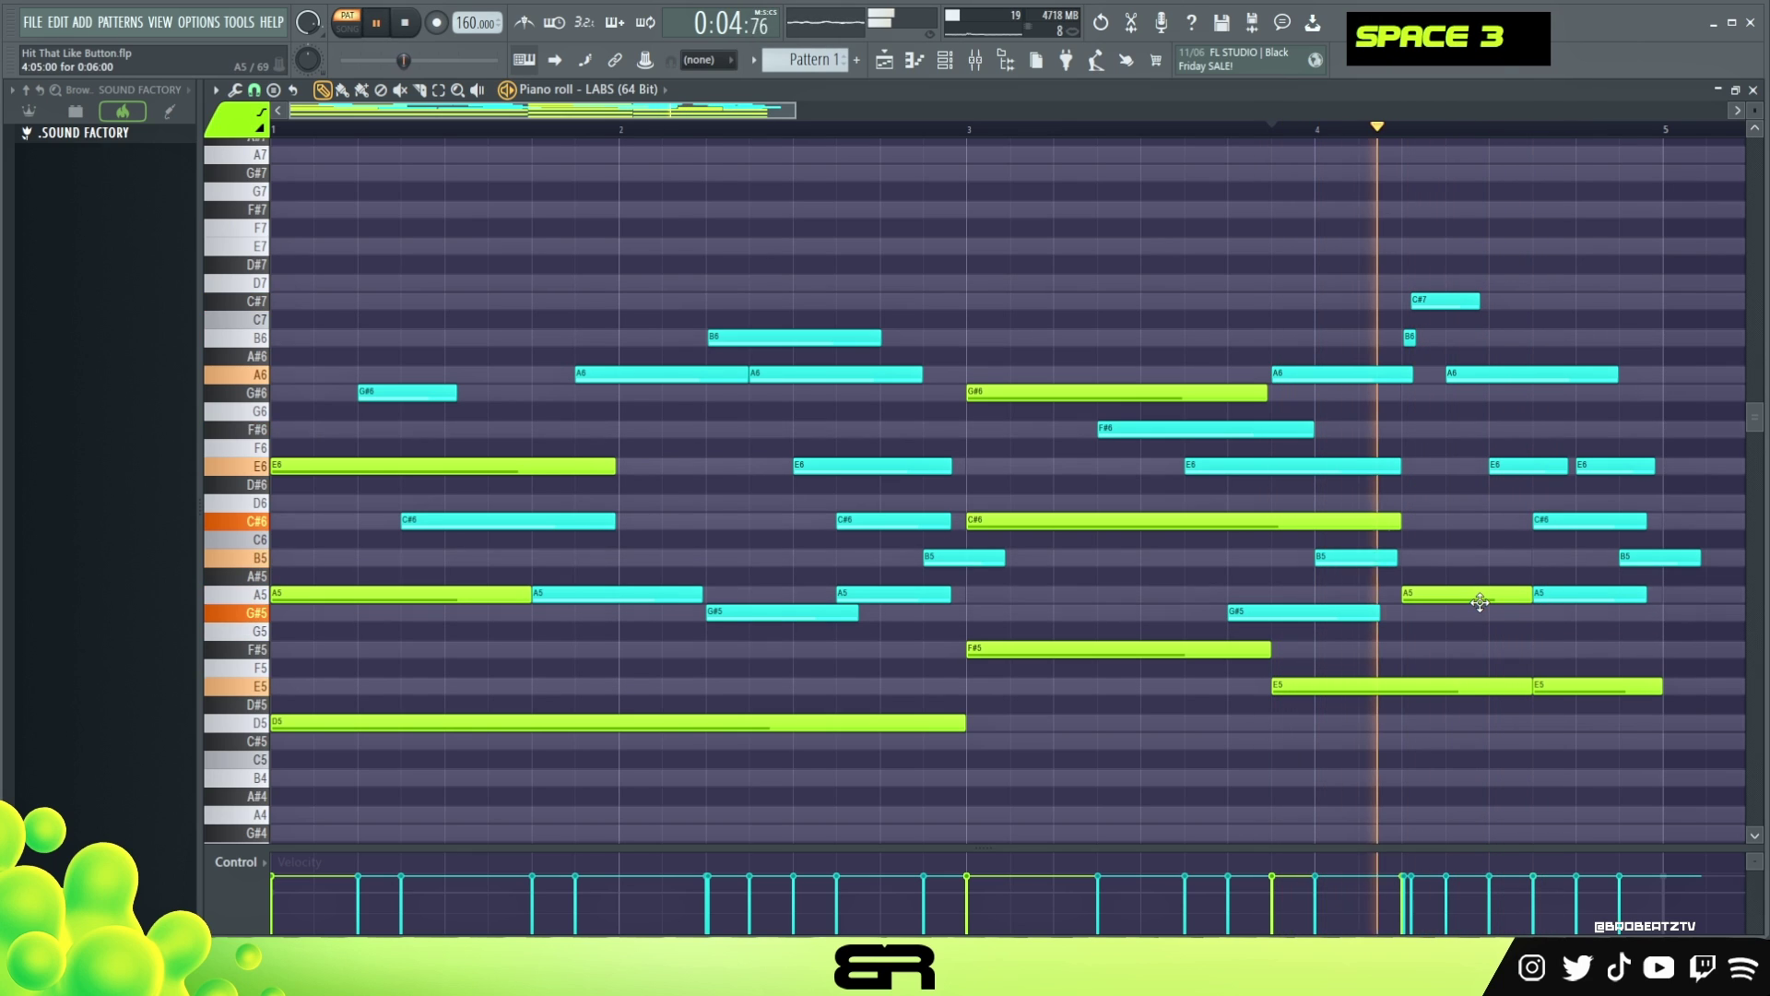
# - Replace the green A5 note at step 5 of bar 4 with a shorter cyan A5
pyautogui.rightClick(1477, 600)
pyautogui.press('space')
pyautogui.doubleClick(1438, 595)
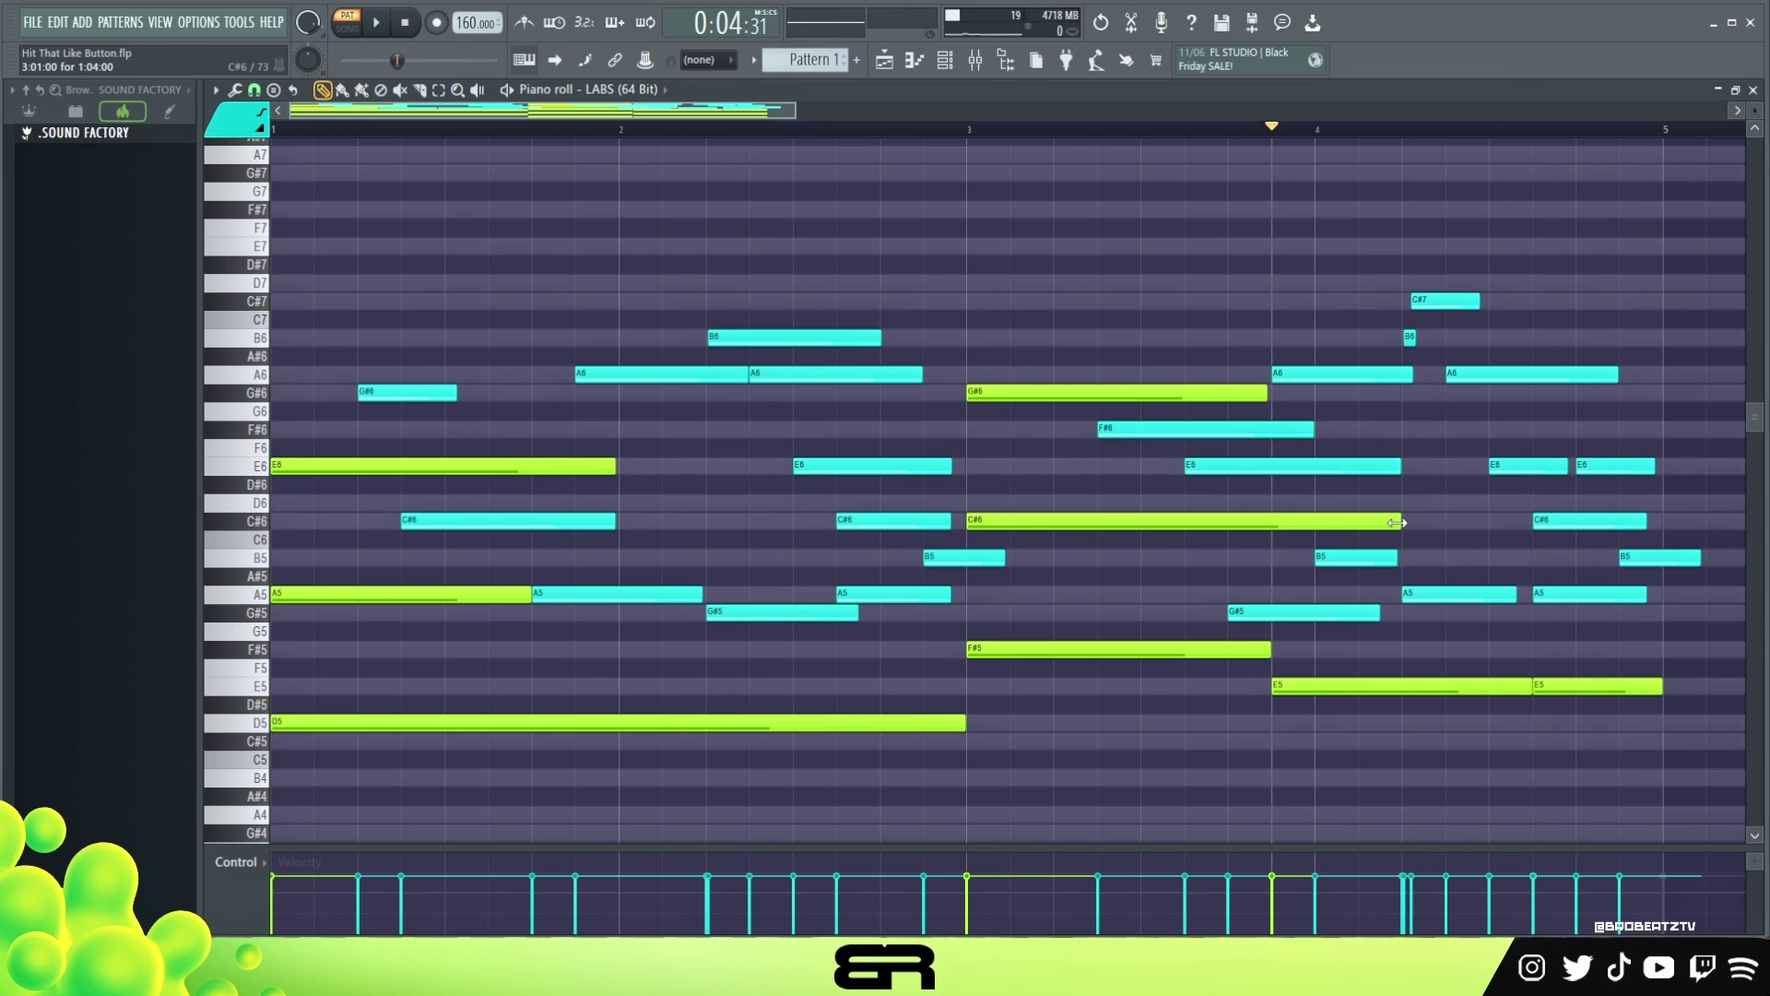
# - Shorten the bar 3 C#6 chord note to end around the start of bar 4, and trim the last B5 near bar 4's end
pyautogui.moveTo(1397, 523); pyautogui.dragTo(1322, 523)
pyautogui.press('space')
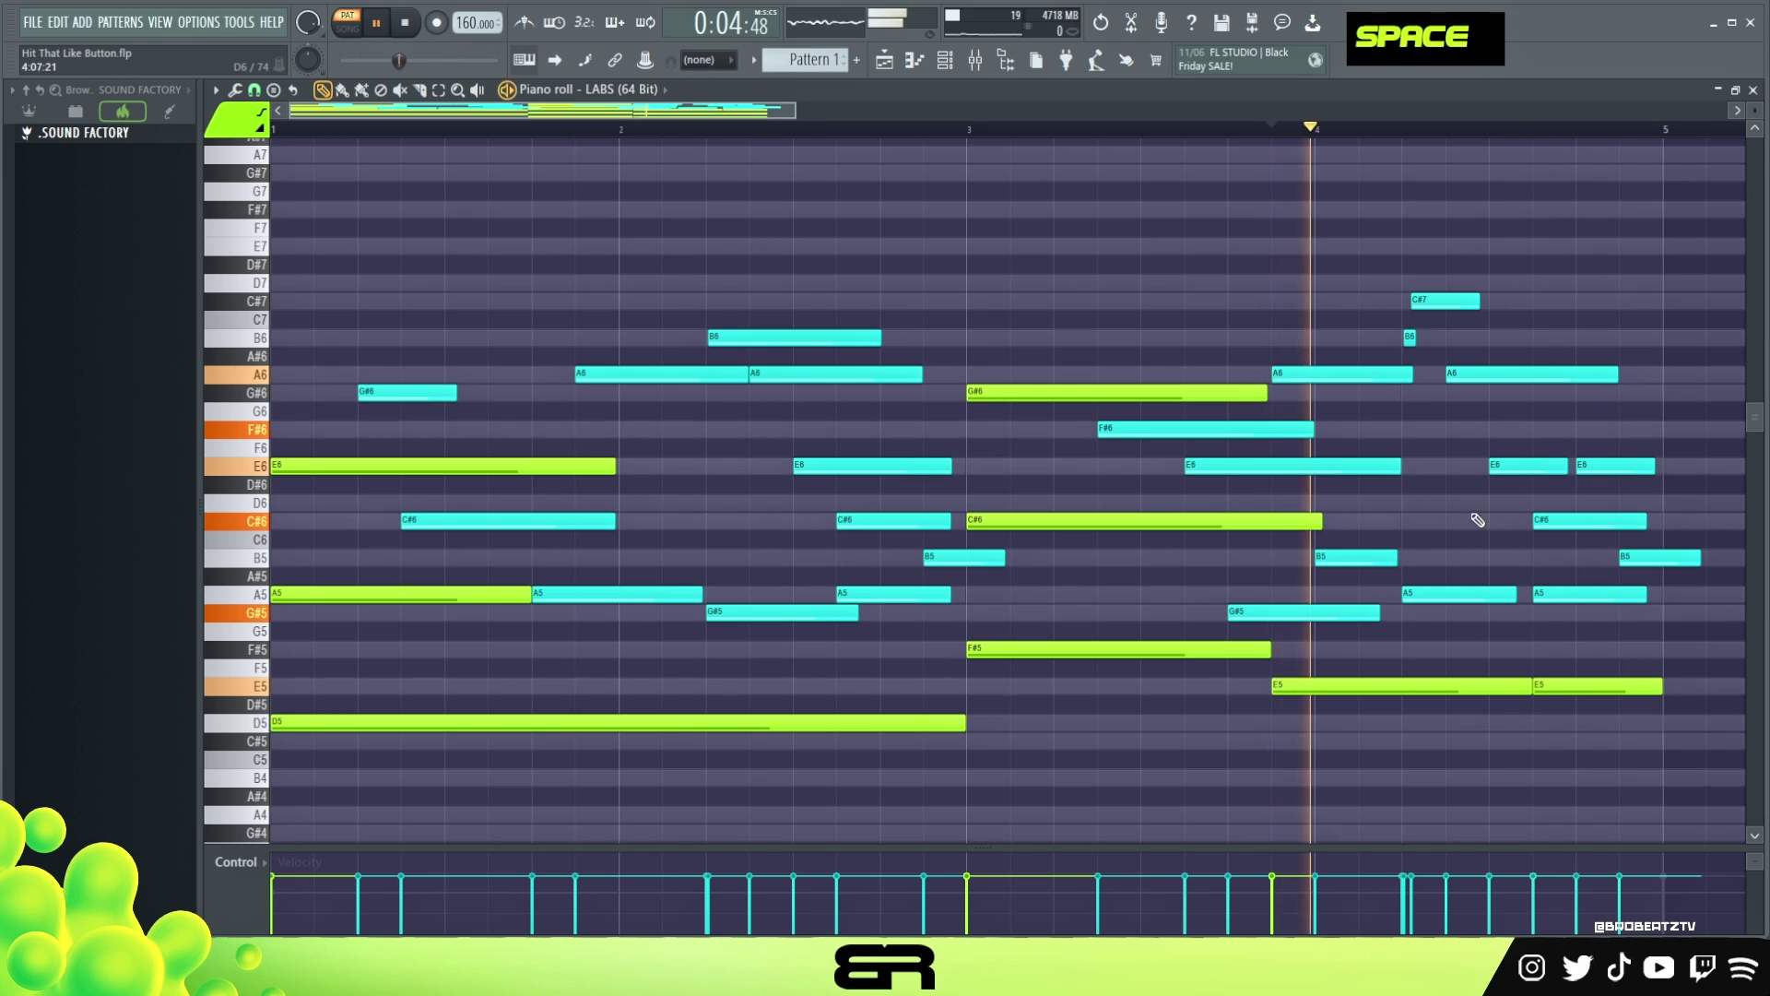
pyautogui.press('space')
pyautogui.moveTo(1692, 557); pyautogui.dragTo(1668, 558)
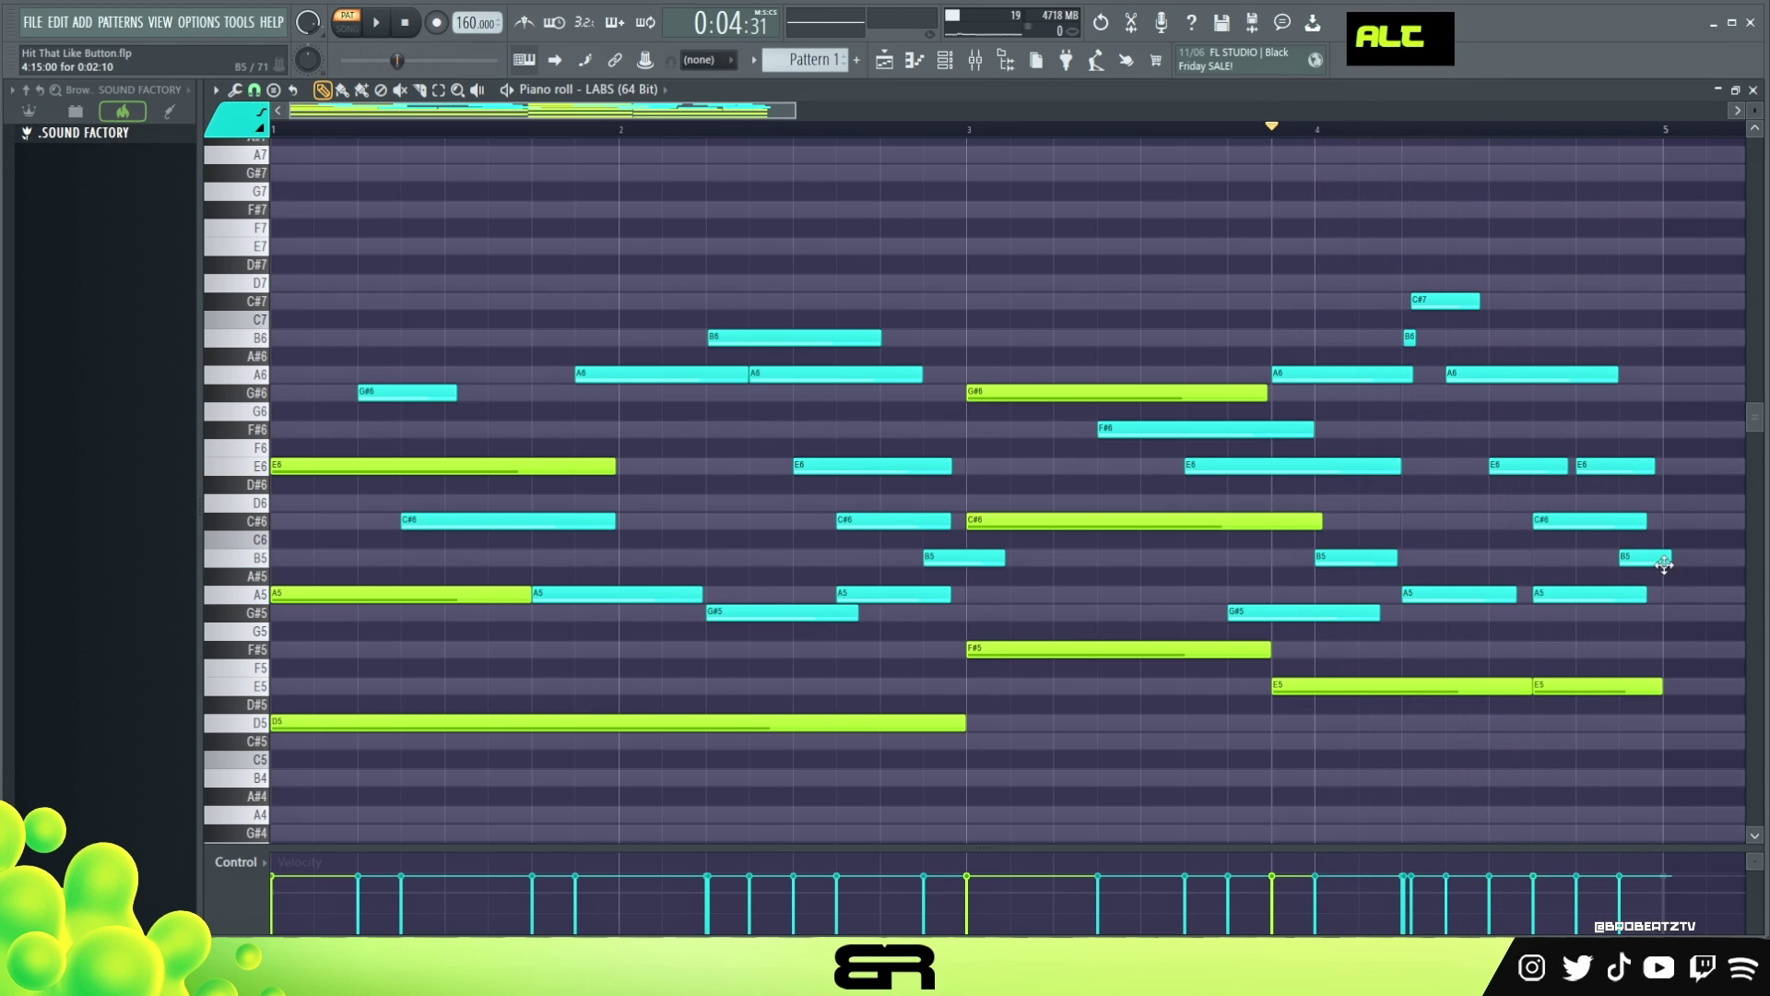
# - Add a cyan E7 note at step 13 of bar 4 and copy it to step 13 of bar 3
pyautogui.scroll(1, 1378, 487)
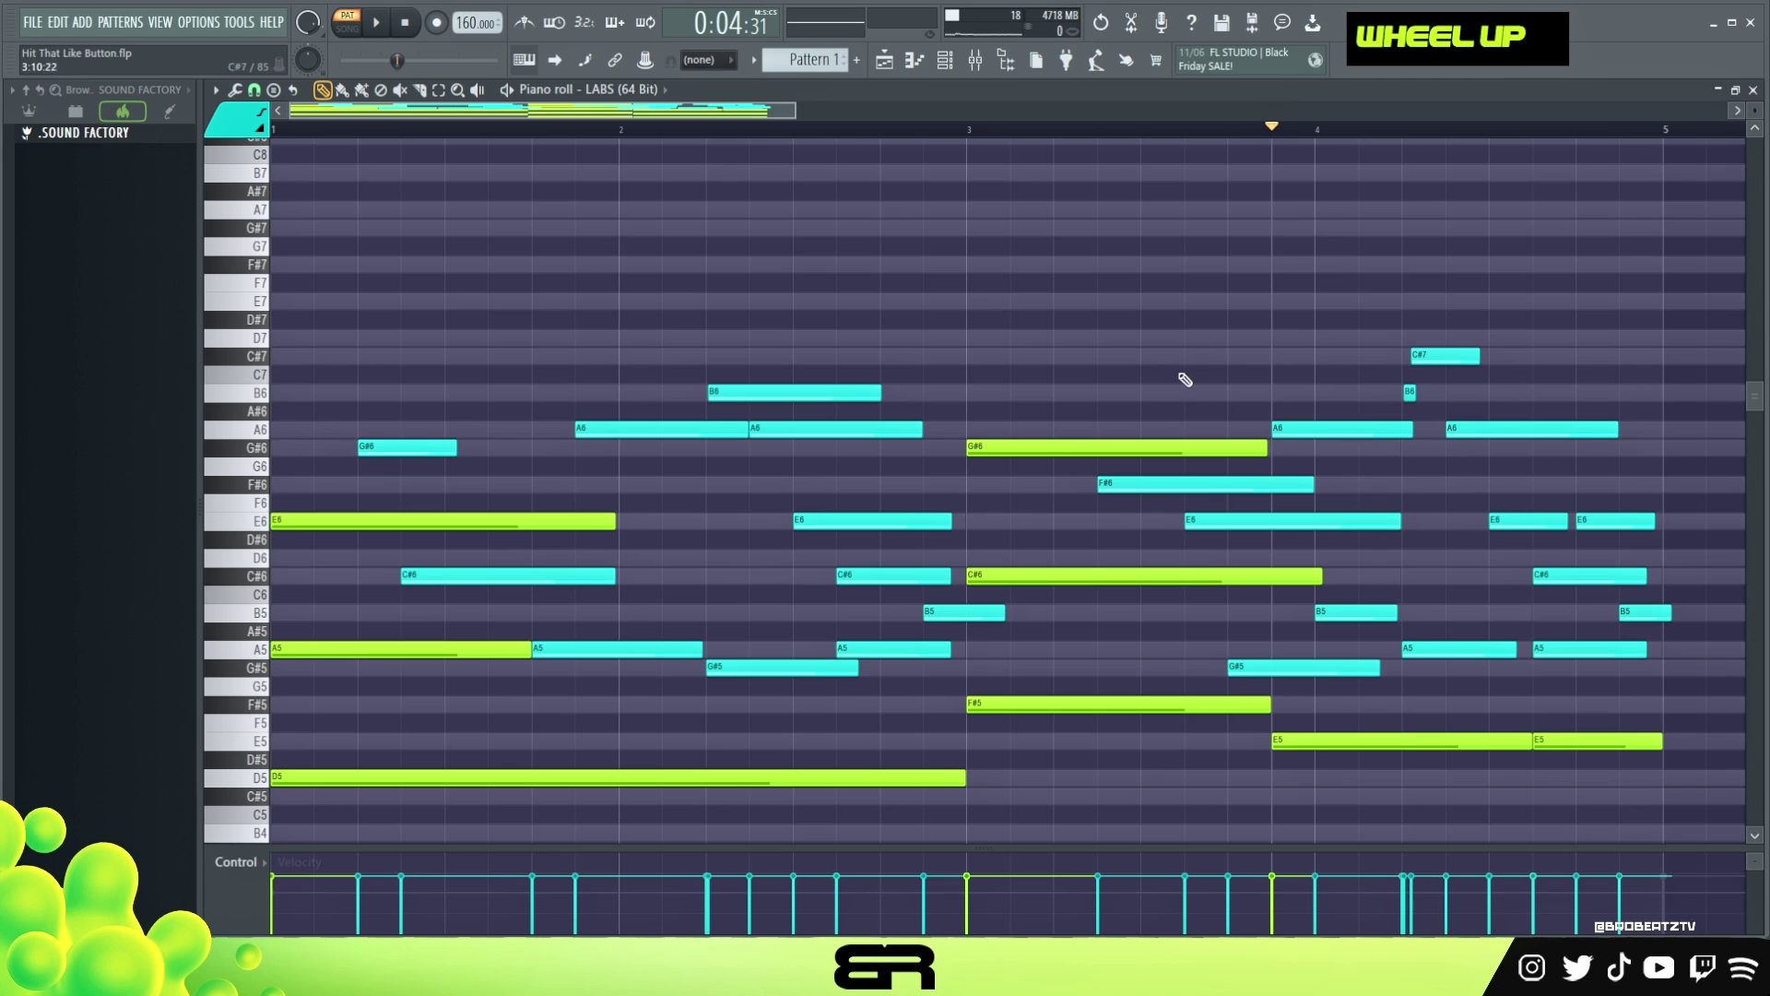
pyautogui.keyDown('ctrl'); pyautogui.click(1425, 356); pyautogui.keyUp('ctrl')
pyautogui.moveTo(1425, 356); pyautogui.dragTo(1506, 300)
pyautogui.keyDown('alt'); pyautogui.moveTo(1630, 307); pyautogui.dragTo(1279, 287); pyautogui.keyUp('alt')
pyautogui.keyDown('ctrl'); pyautogui.click(1624, 305); pyautogui.keyUp('ctrl')
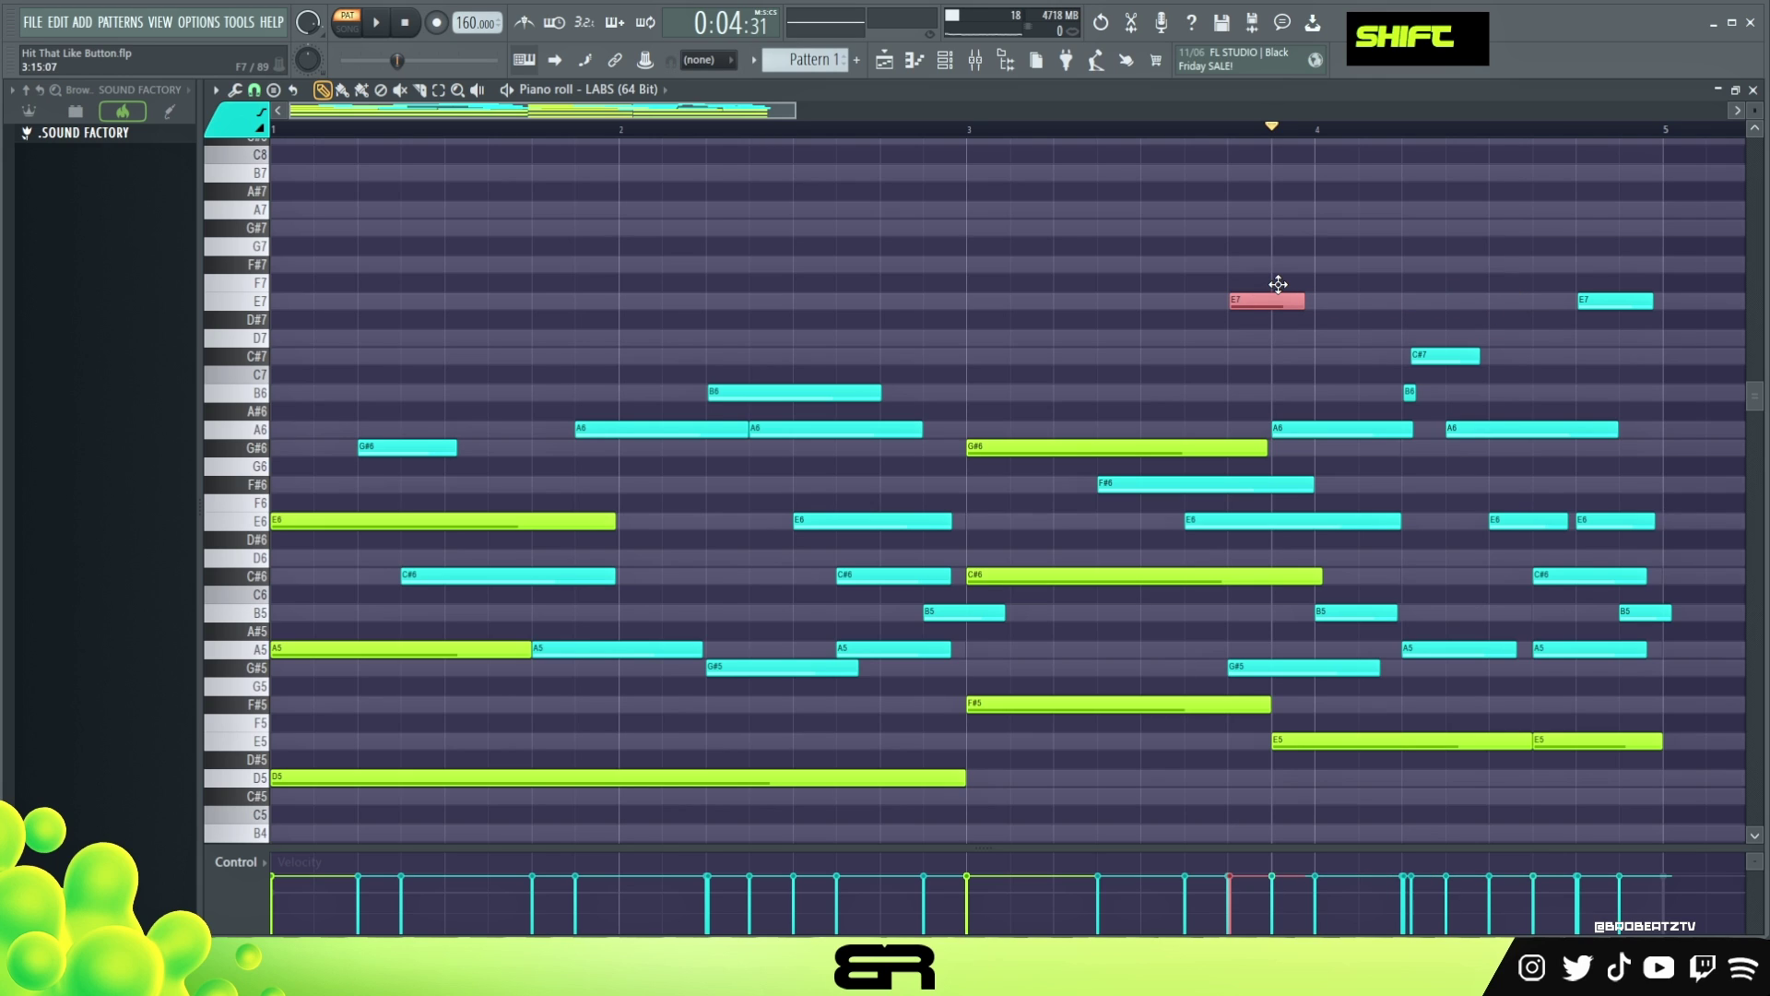
pyautogui.keyDown('ctrl'); pyautogui.click(1603, 300); pyautogui.keyUp('ctrl')
# - Copy the high note to the start of bar 3 on A7, and remove the extra C#7 copy from step 13 of bar 4
pyautogui.keyDown('shift'); pyautogui.moveTo(1604, 300); pyautogui.dragTo(1623, 360); pyautogui.keyUp('shift')
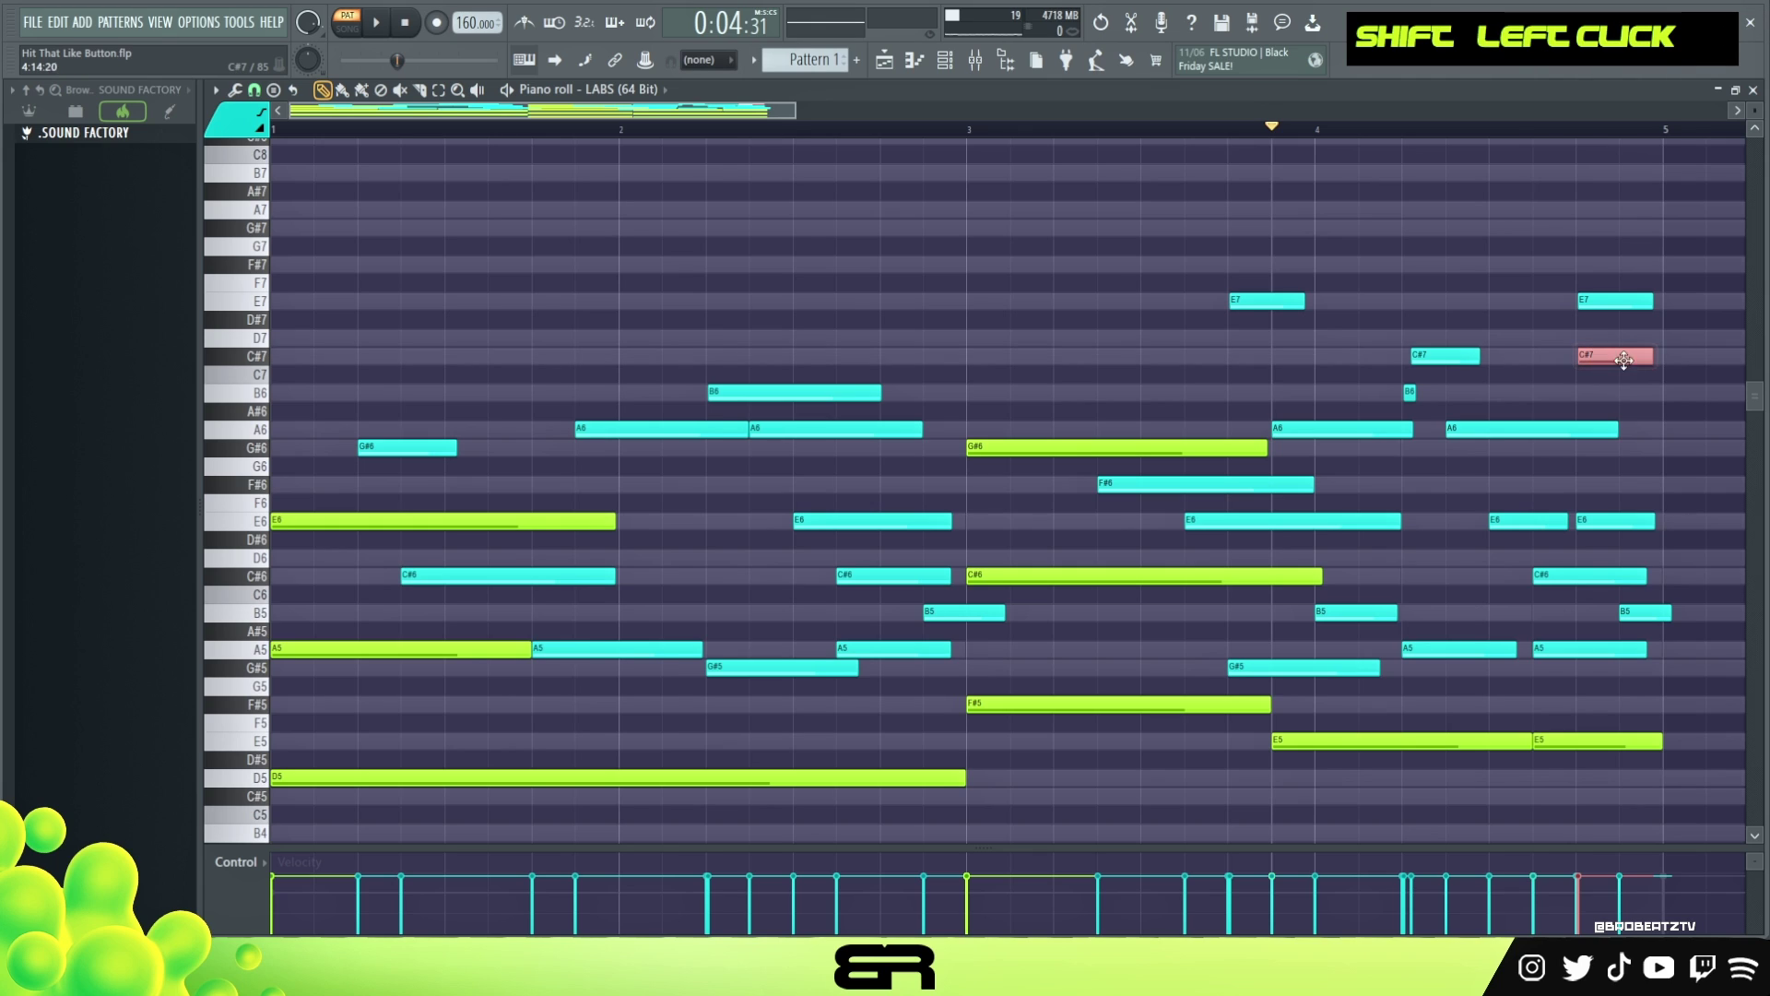
pyautogui.keyDown('shift'); pyautogui.moveTo(1214, 425); pyautogui.dragTo(996, 427); pyautogui.keyUp('shift')
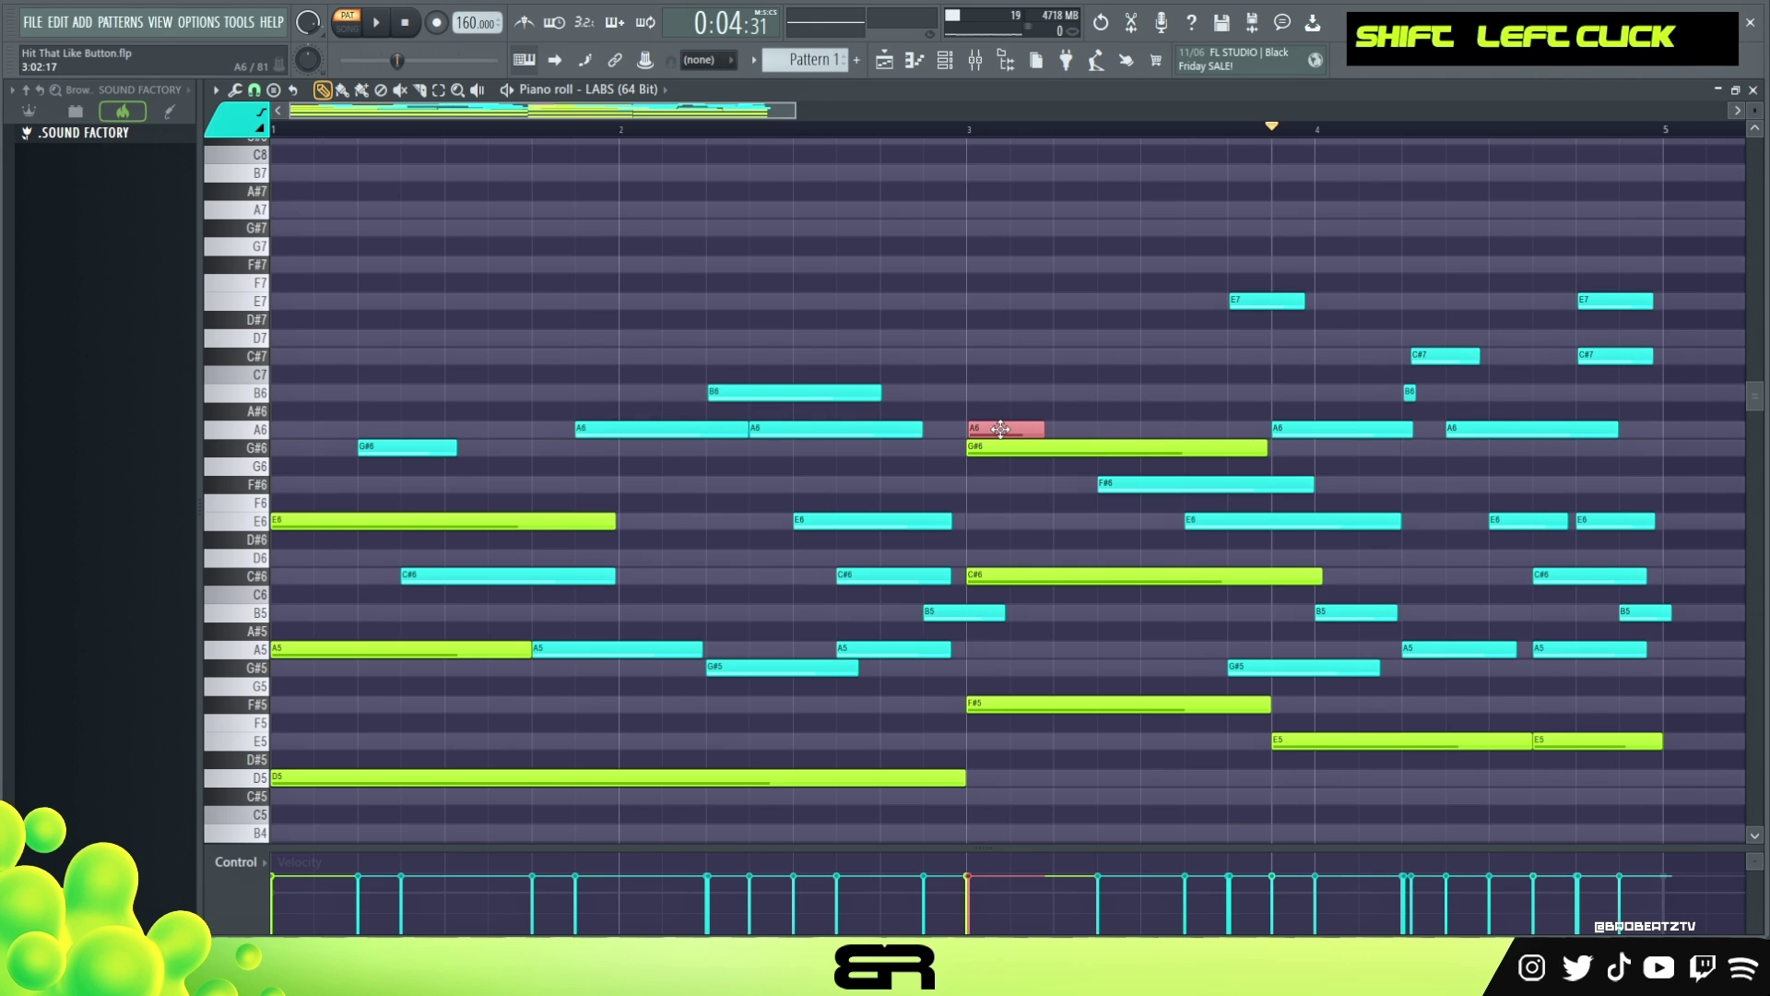
pyautogui.hotkey('ctrl', 'Up')
pyautogui.rightClick(1609, 358)
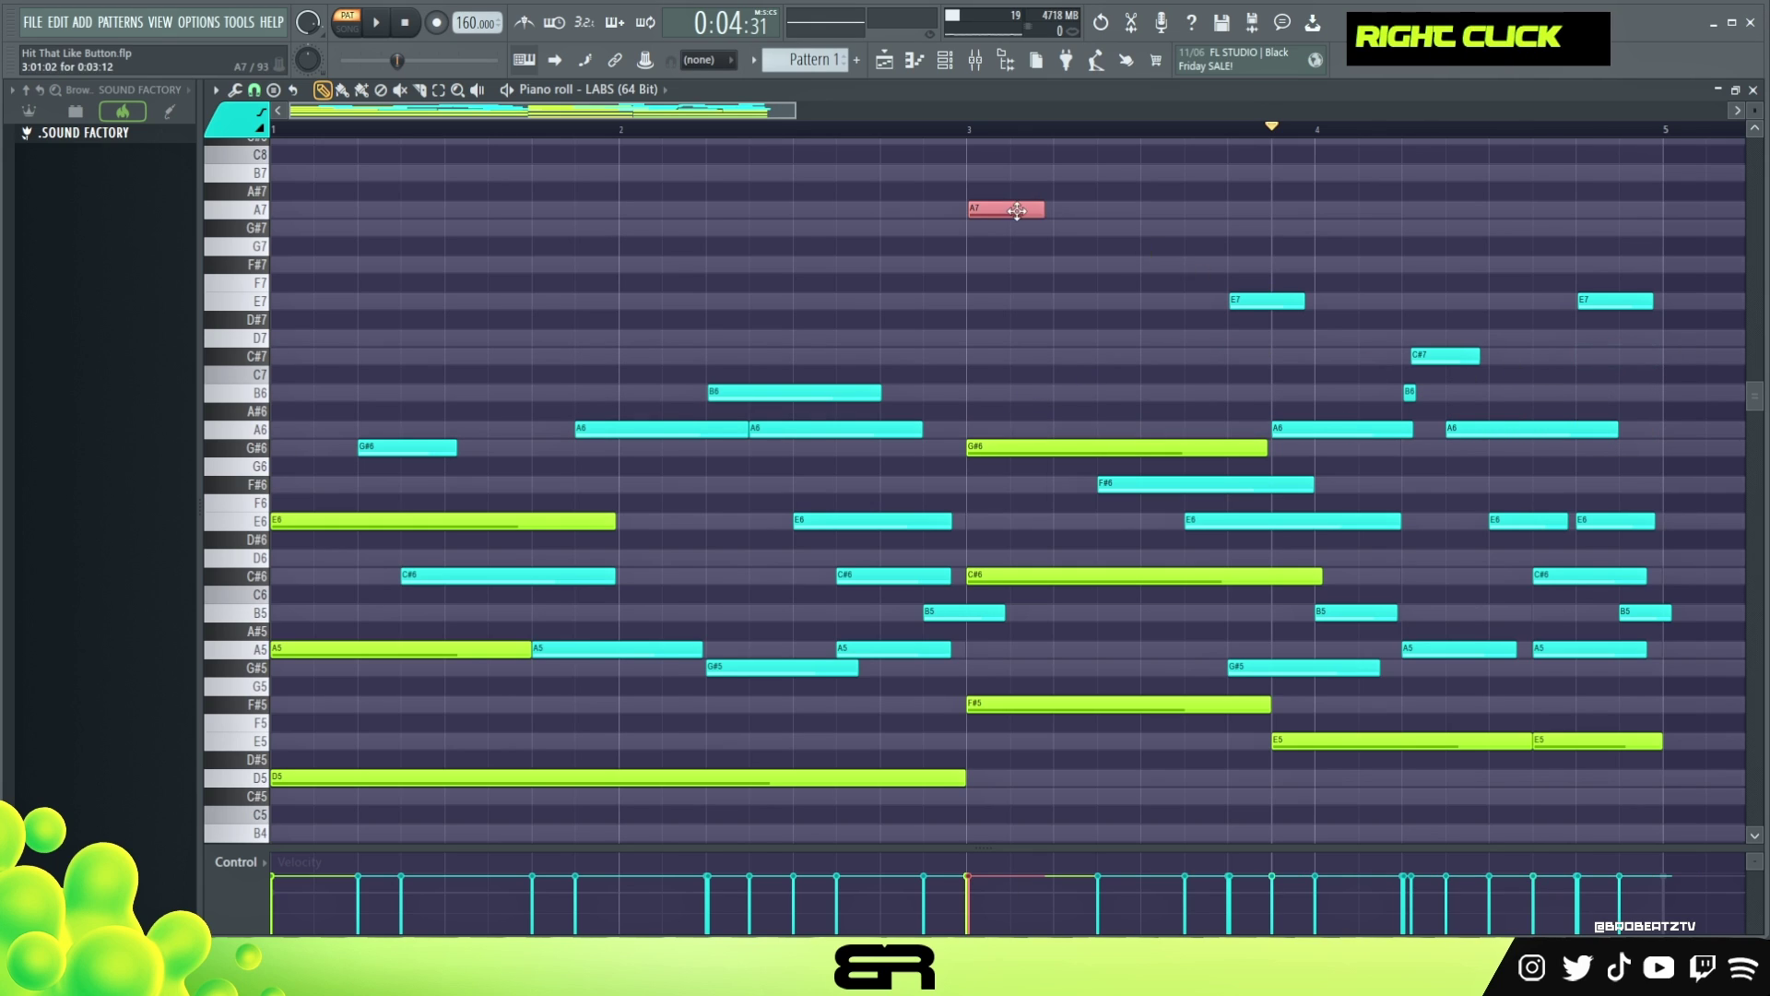
# - Add a G#7 note at step 7 and an E7 note at step 9 of bar 3, and play the passage
pyautogui.keyDown('ctrl'); pyautogui.keyDown('shift'); pyautogui.click(1254, 300); pyautogui.keyUp('shift'); pyautogui.keyUp('ctrl')
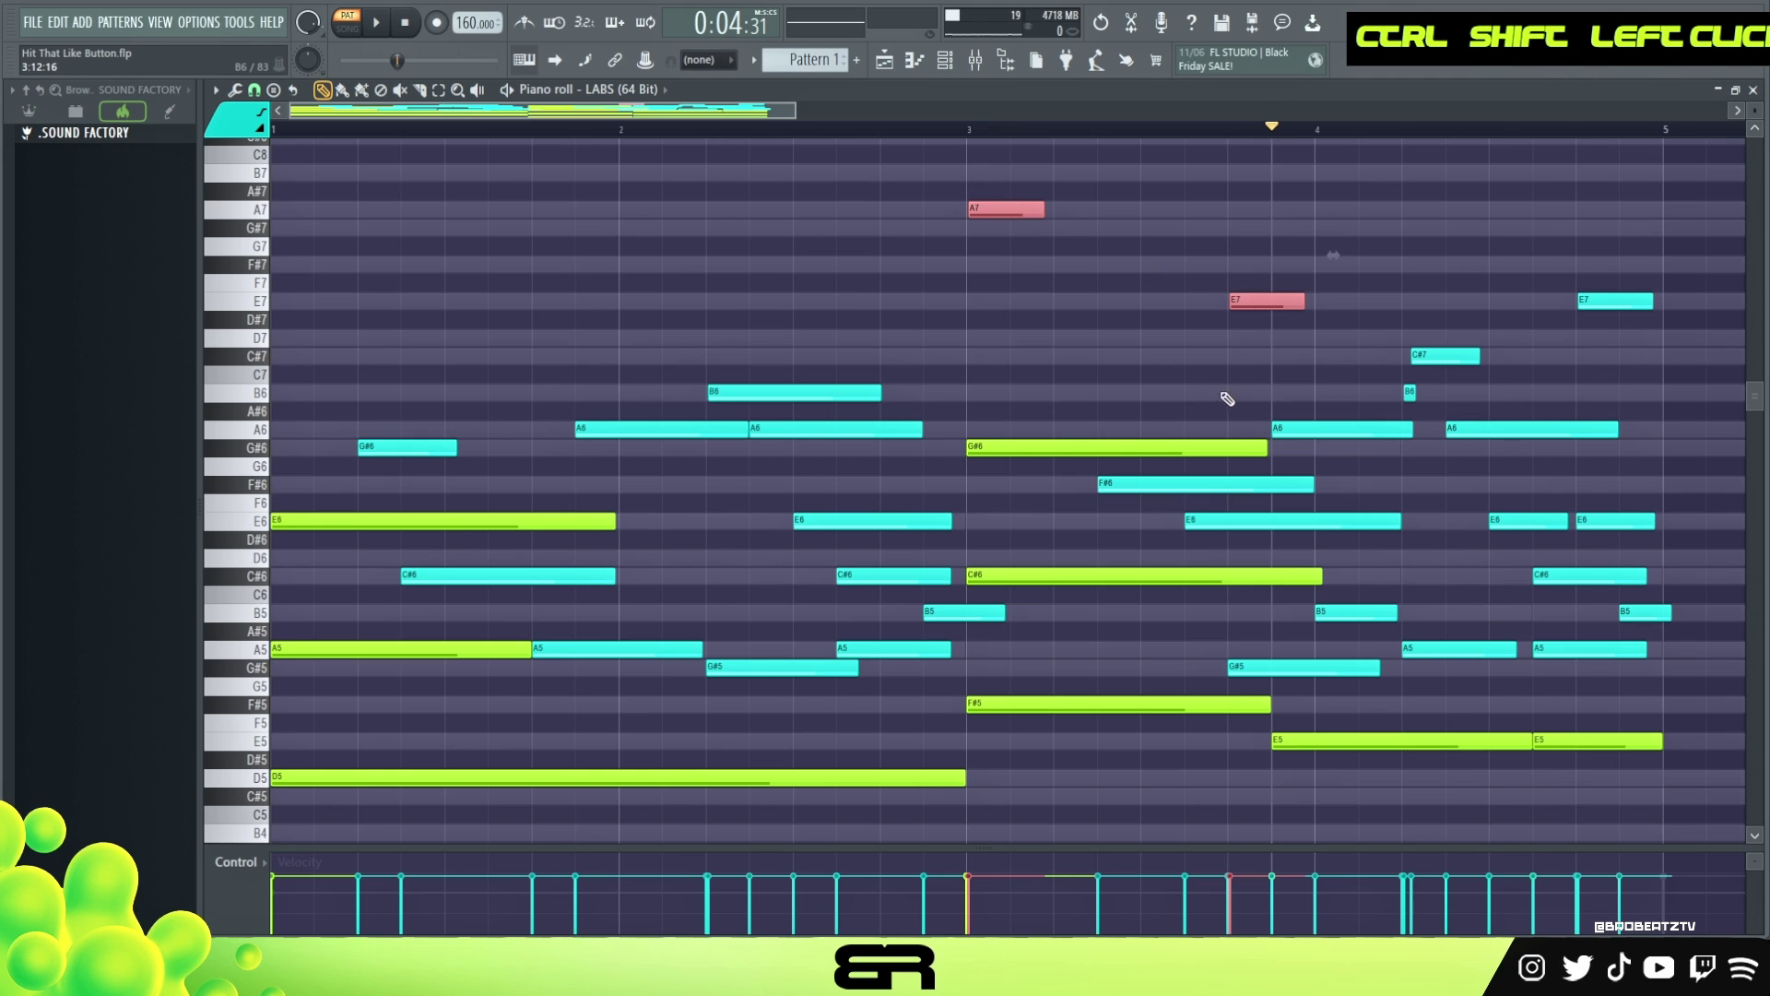
pyautogui.rightClick(1059, 253)
pyautogui.doubleClick(1099, 228)
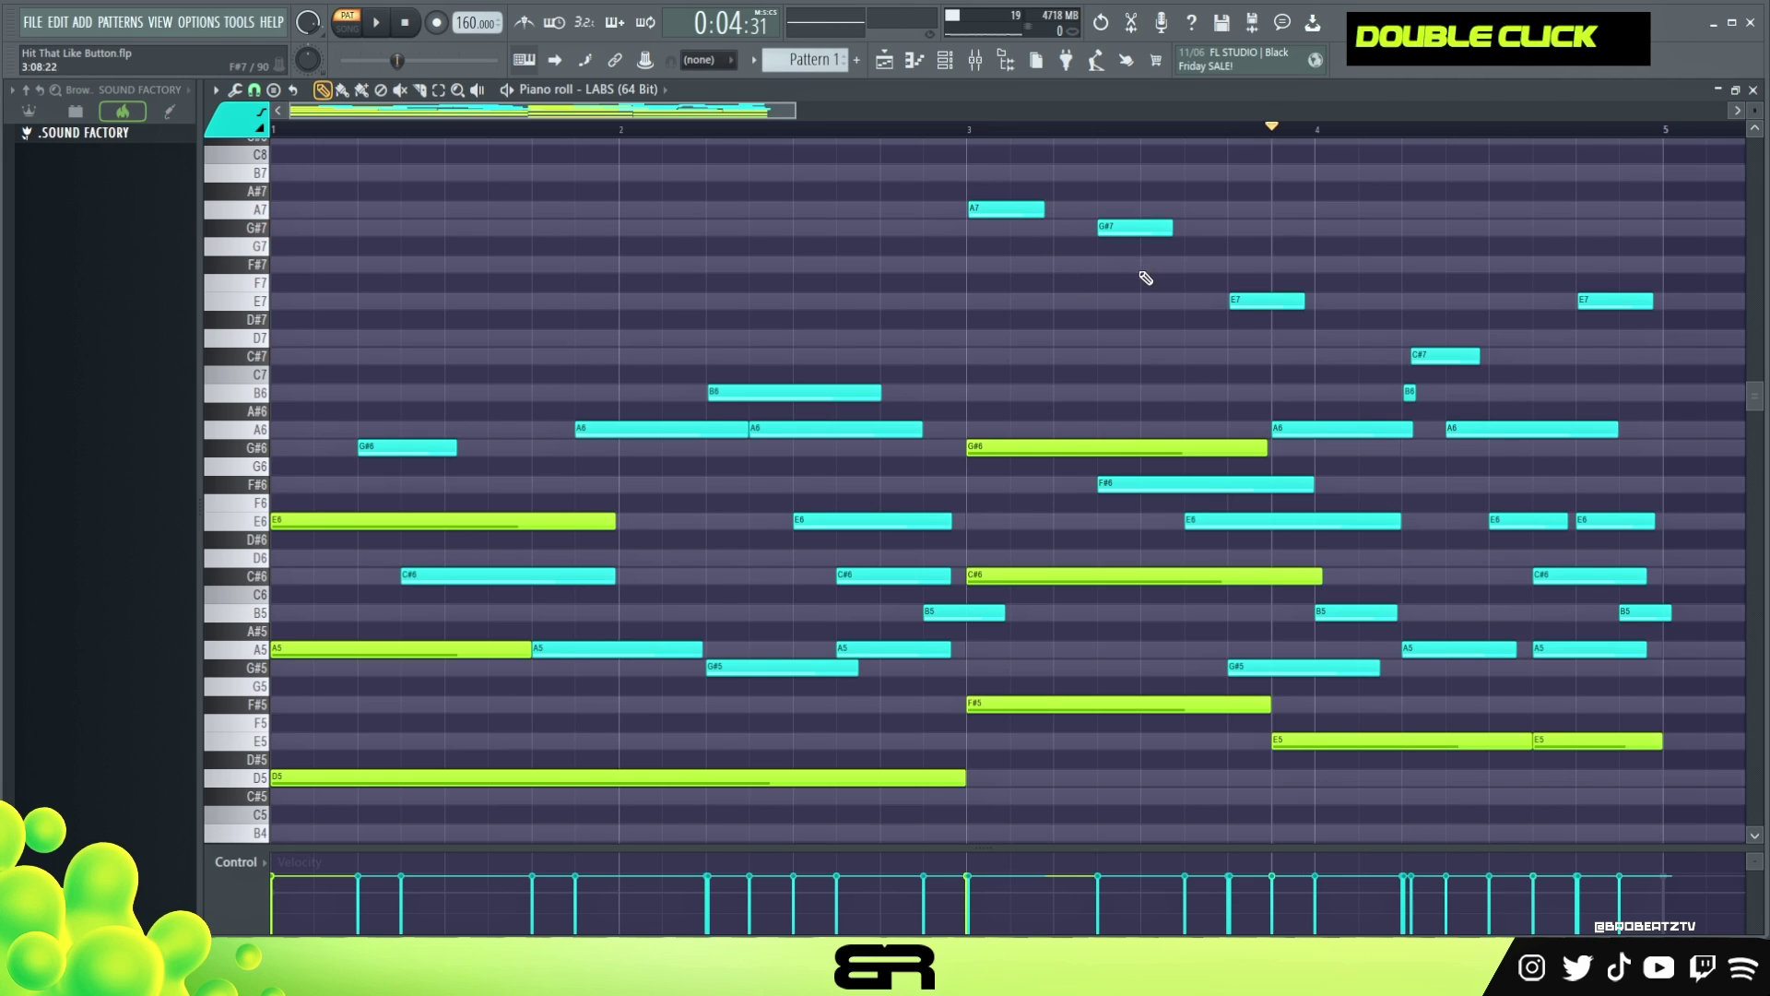
pyautogui.click(1181, 265)
pyautogui.rightClick(1186, 267)
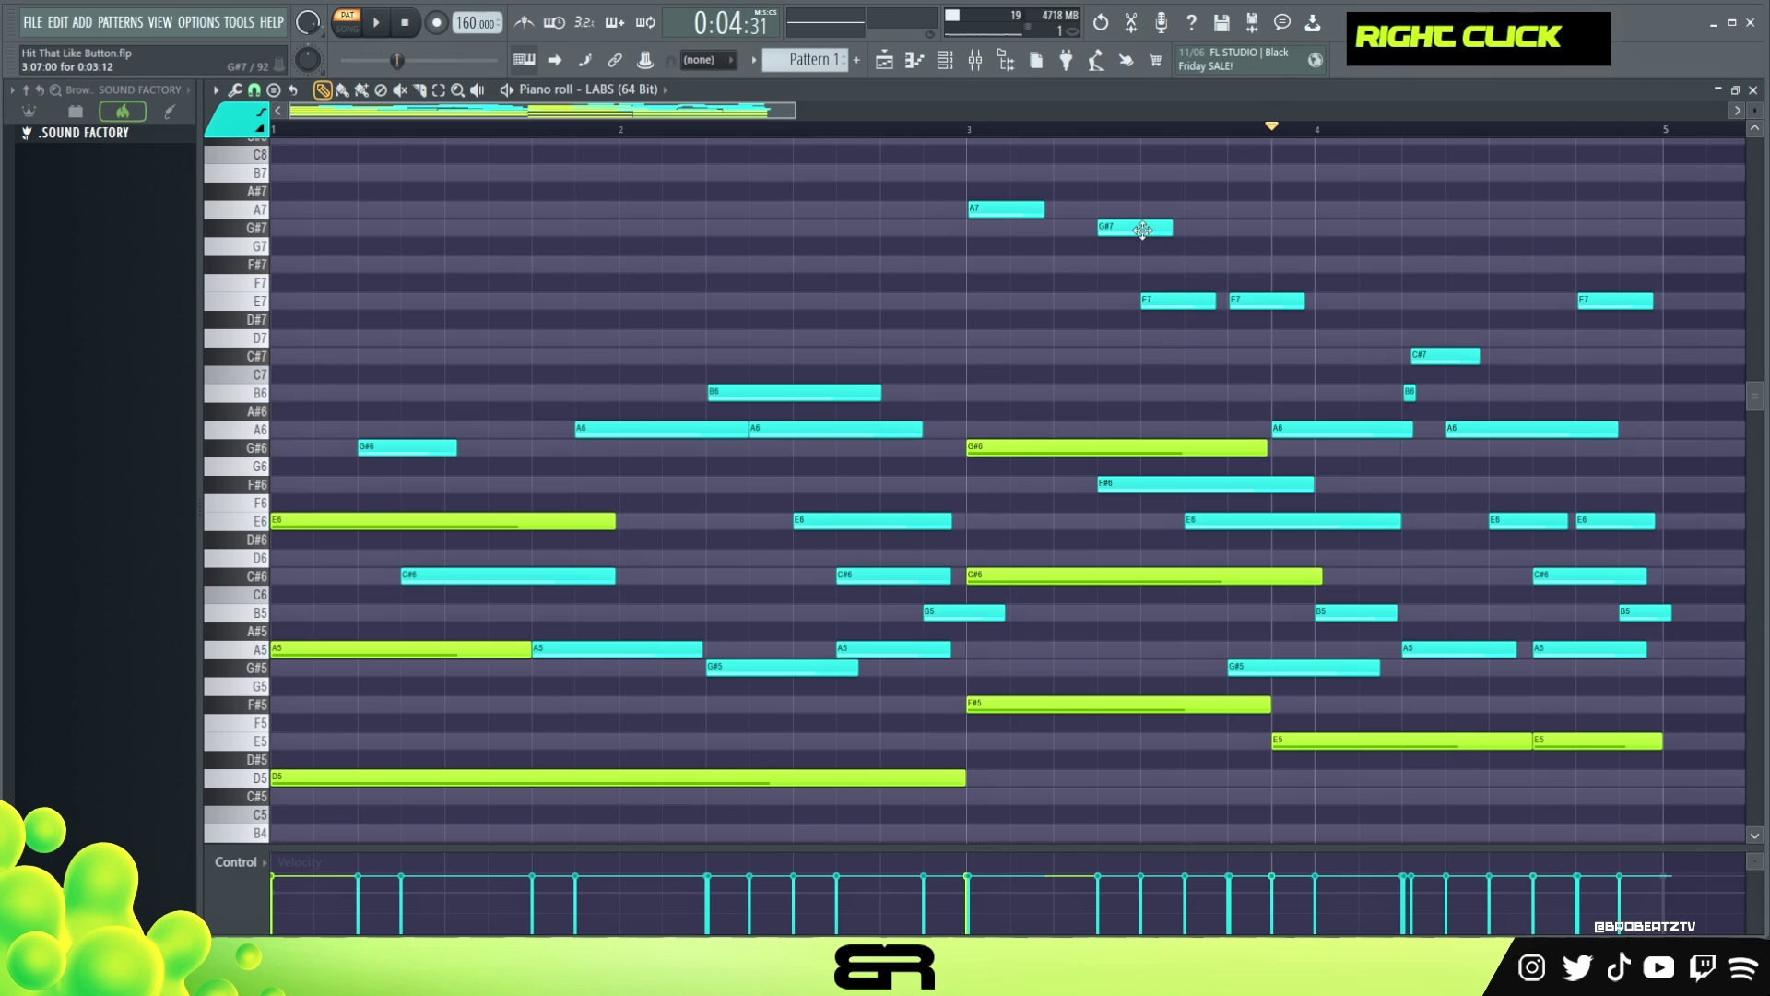
pyautogui.press('space')
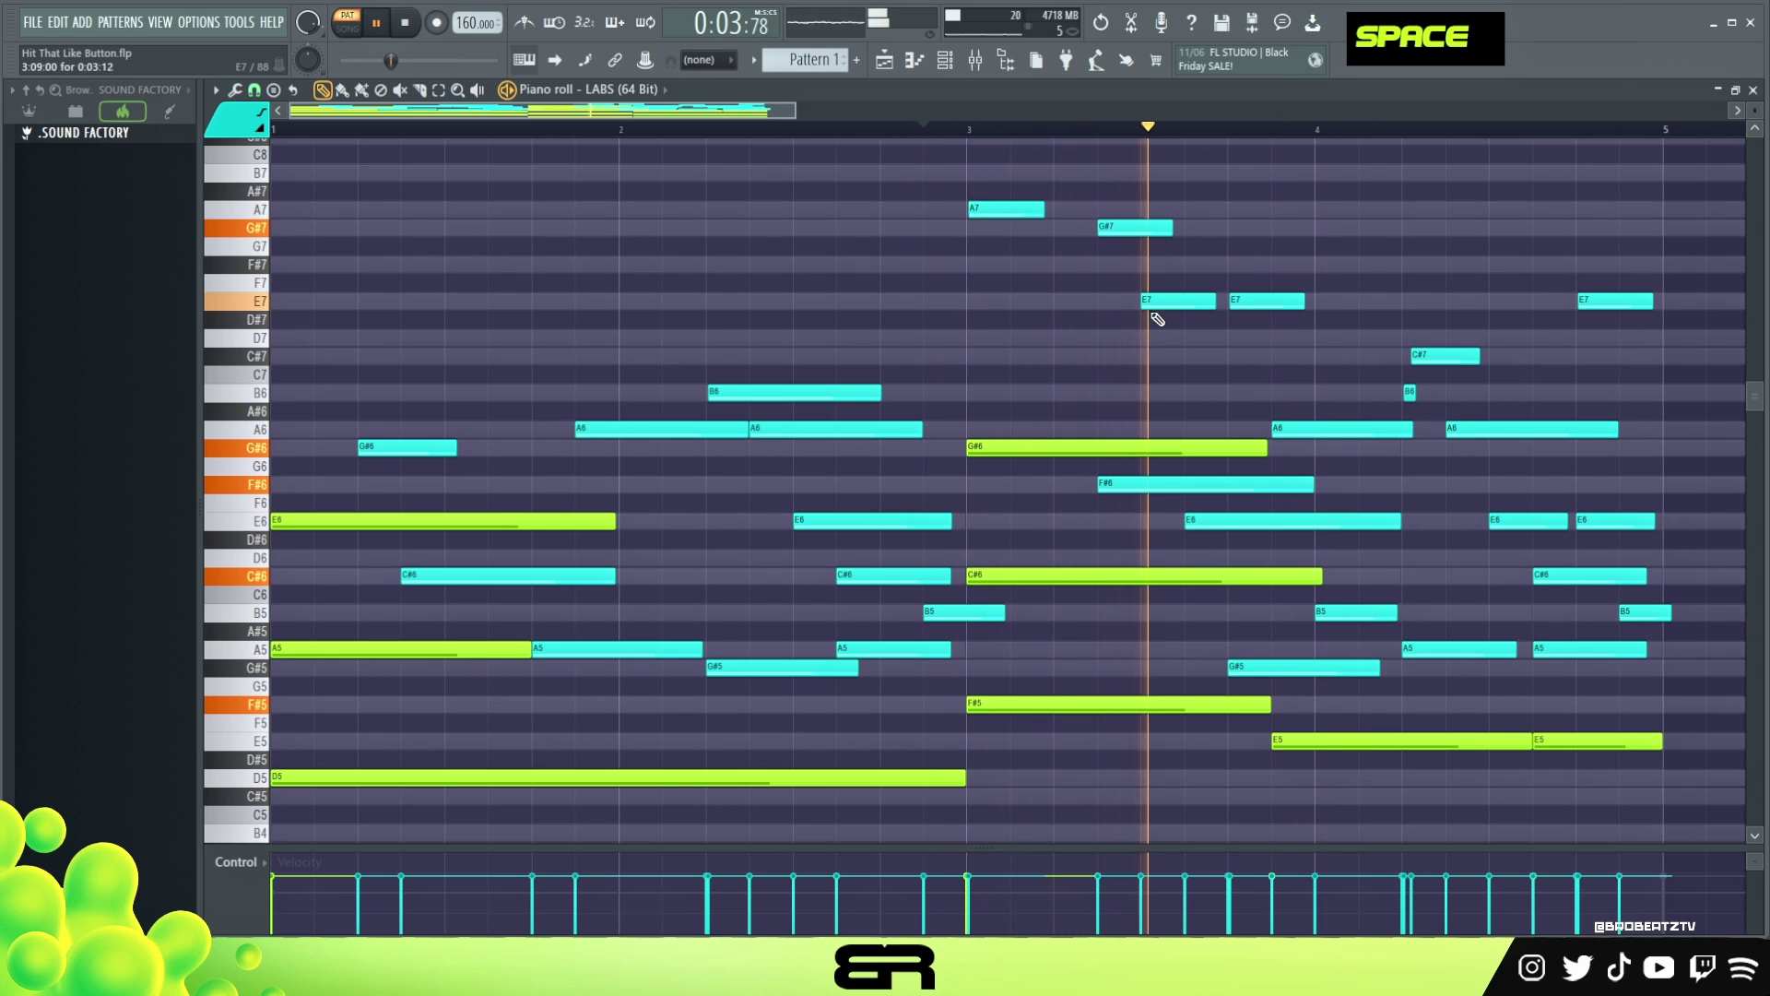
pyautogui.press('space')
pyautogui.press('space')
pyautogui.press('space')
# - Extend the bar 3 A7 note to step 7 and raise the E7 at step 9 to F#7, listening to the result
pyautogui.moveTo(1044, 209); pyautogui.dragTo(1099, 209)
pyautogui.press('space')
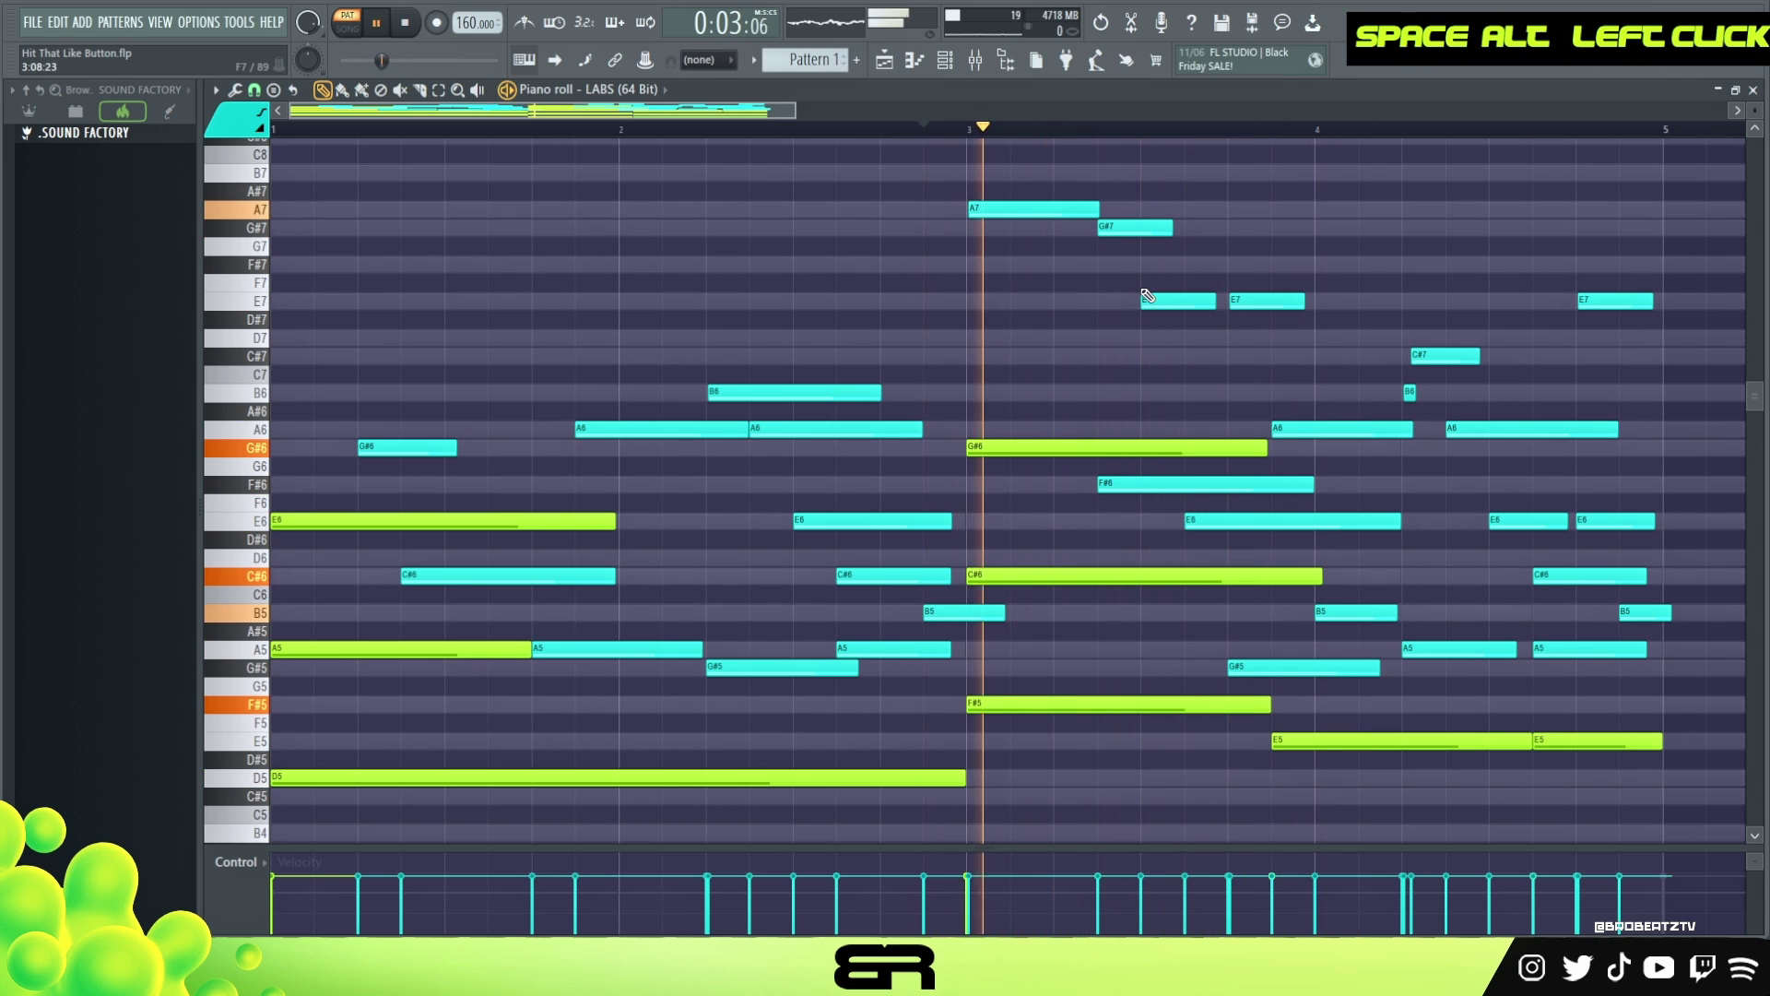
pyautogui.press('space')
pyautogui.moveTo(1169, 300); pyautogui.dragTo(1181, 265)
pyautogui.press('space')
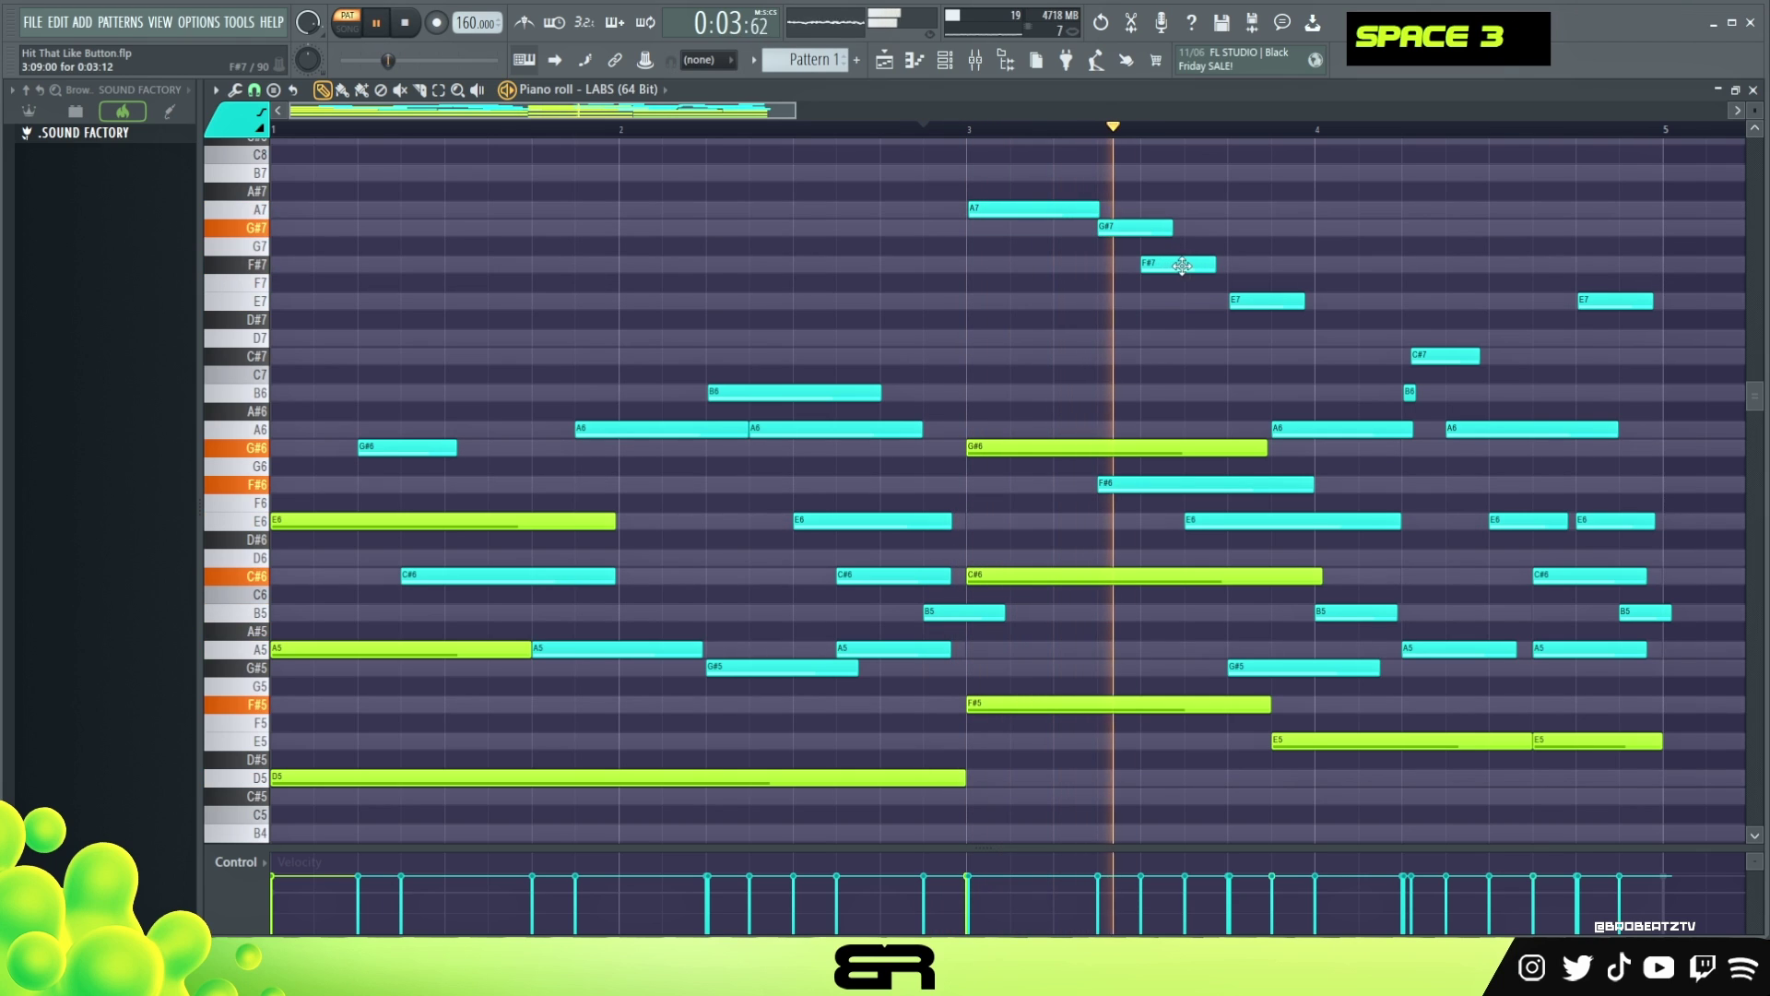
# - Add a second G#7 at step 11 of bar 3 and shorten the G#7 and F#7 notes to about two steps each
pyautogui.press('space')
pyautogui.click(1191, 228)
pyautogui.press('space')
pyautogui.press('space')
pyautogui.press('space')
pyautogui.moveTo(1171, 228); pyautogui.dragTo(1223, 228)
# - Play the new high melody from late bar 2 and move the bar 3 E7 note to step 15
pyautogui.press('space')
pyautogui.press('space')
pyautogui.press('space')
pyautogui.press('space')
pyautogui.moveTo(1263, 301); pyautogui.dragTo(1308, 302)
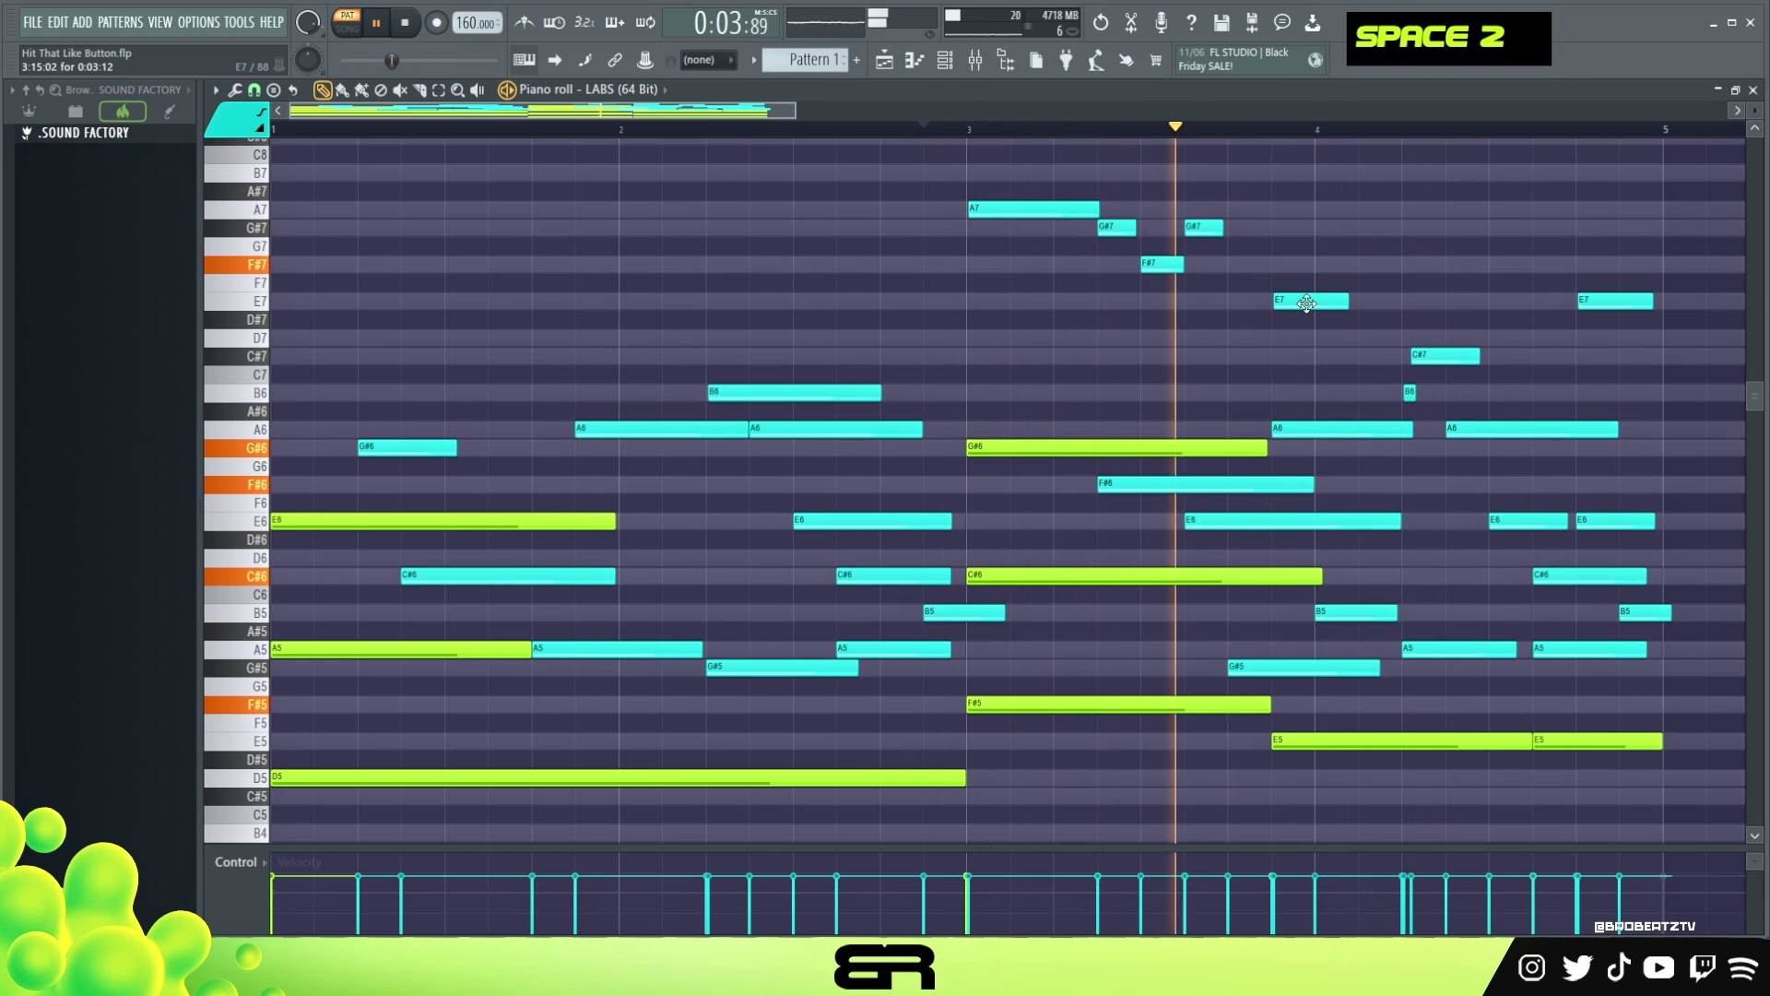
pyautogui.press('space')
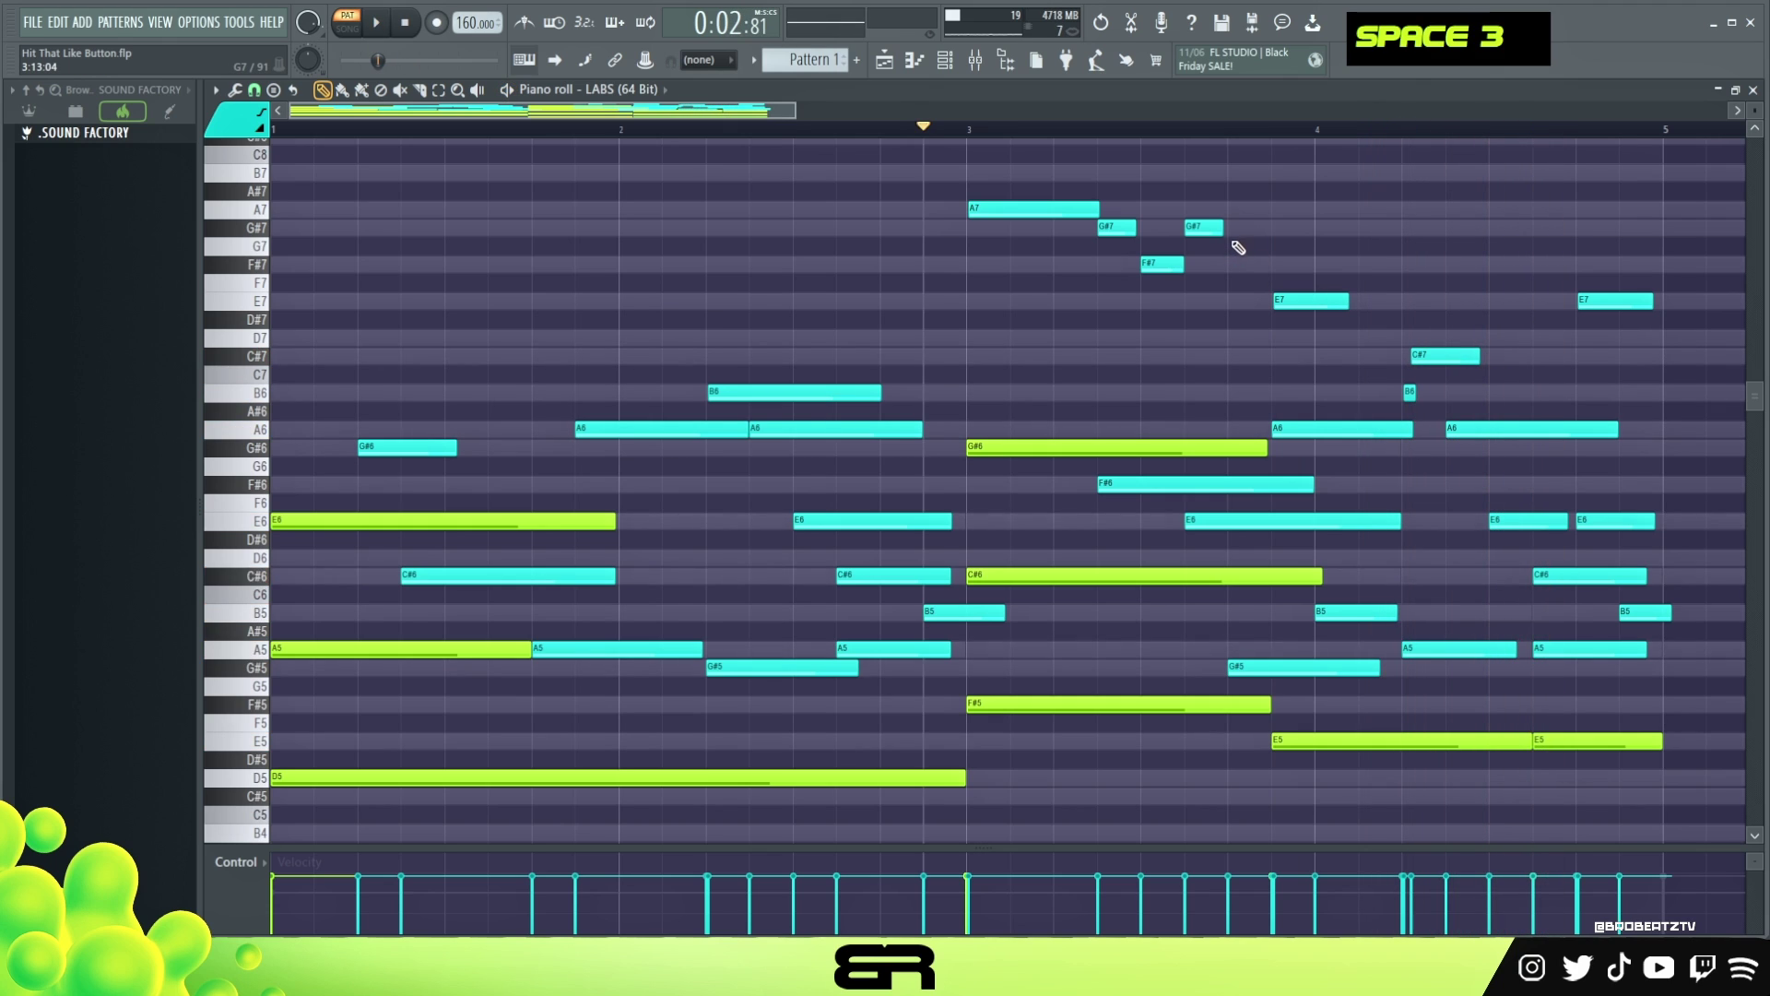
# - Lengthen the second G#7 note in bar 3 up to the E7 at step 15 and play the passage
pyautogui.press('space')
pyautogui.moveTo(1224, 228); pyautogui.dragTo(1267, 228)
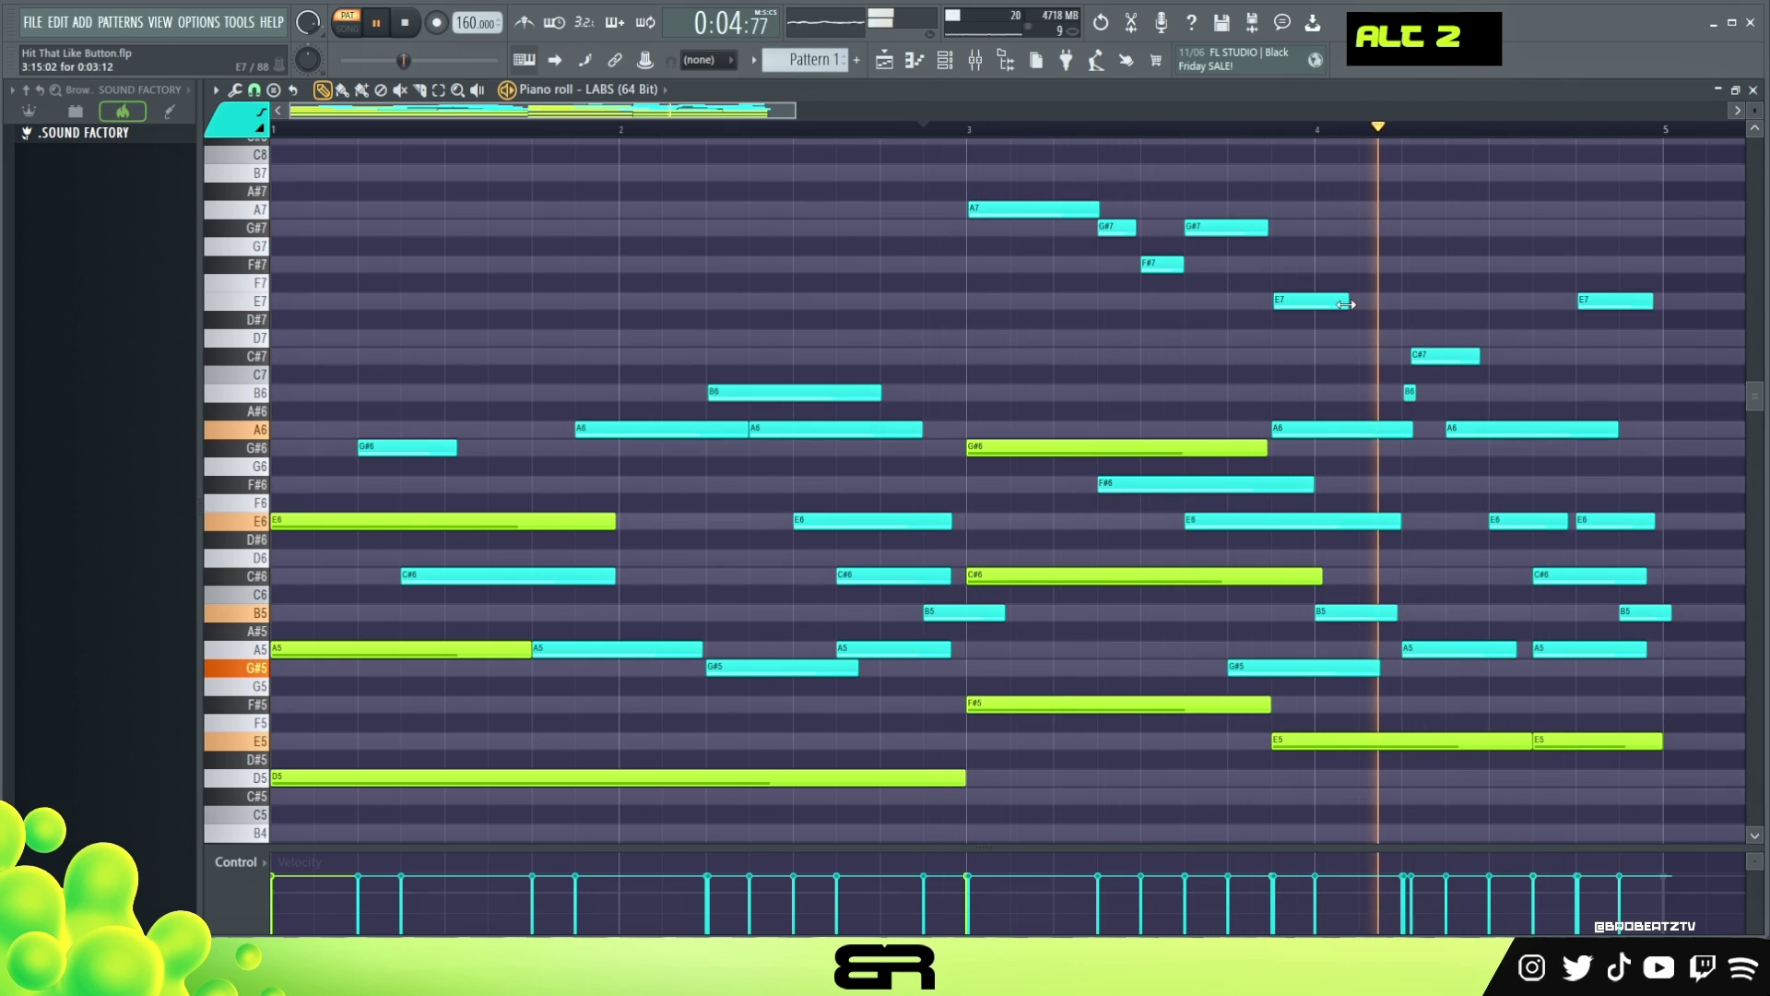
pyautogui.press('space')
pyautogui.press('space')
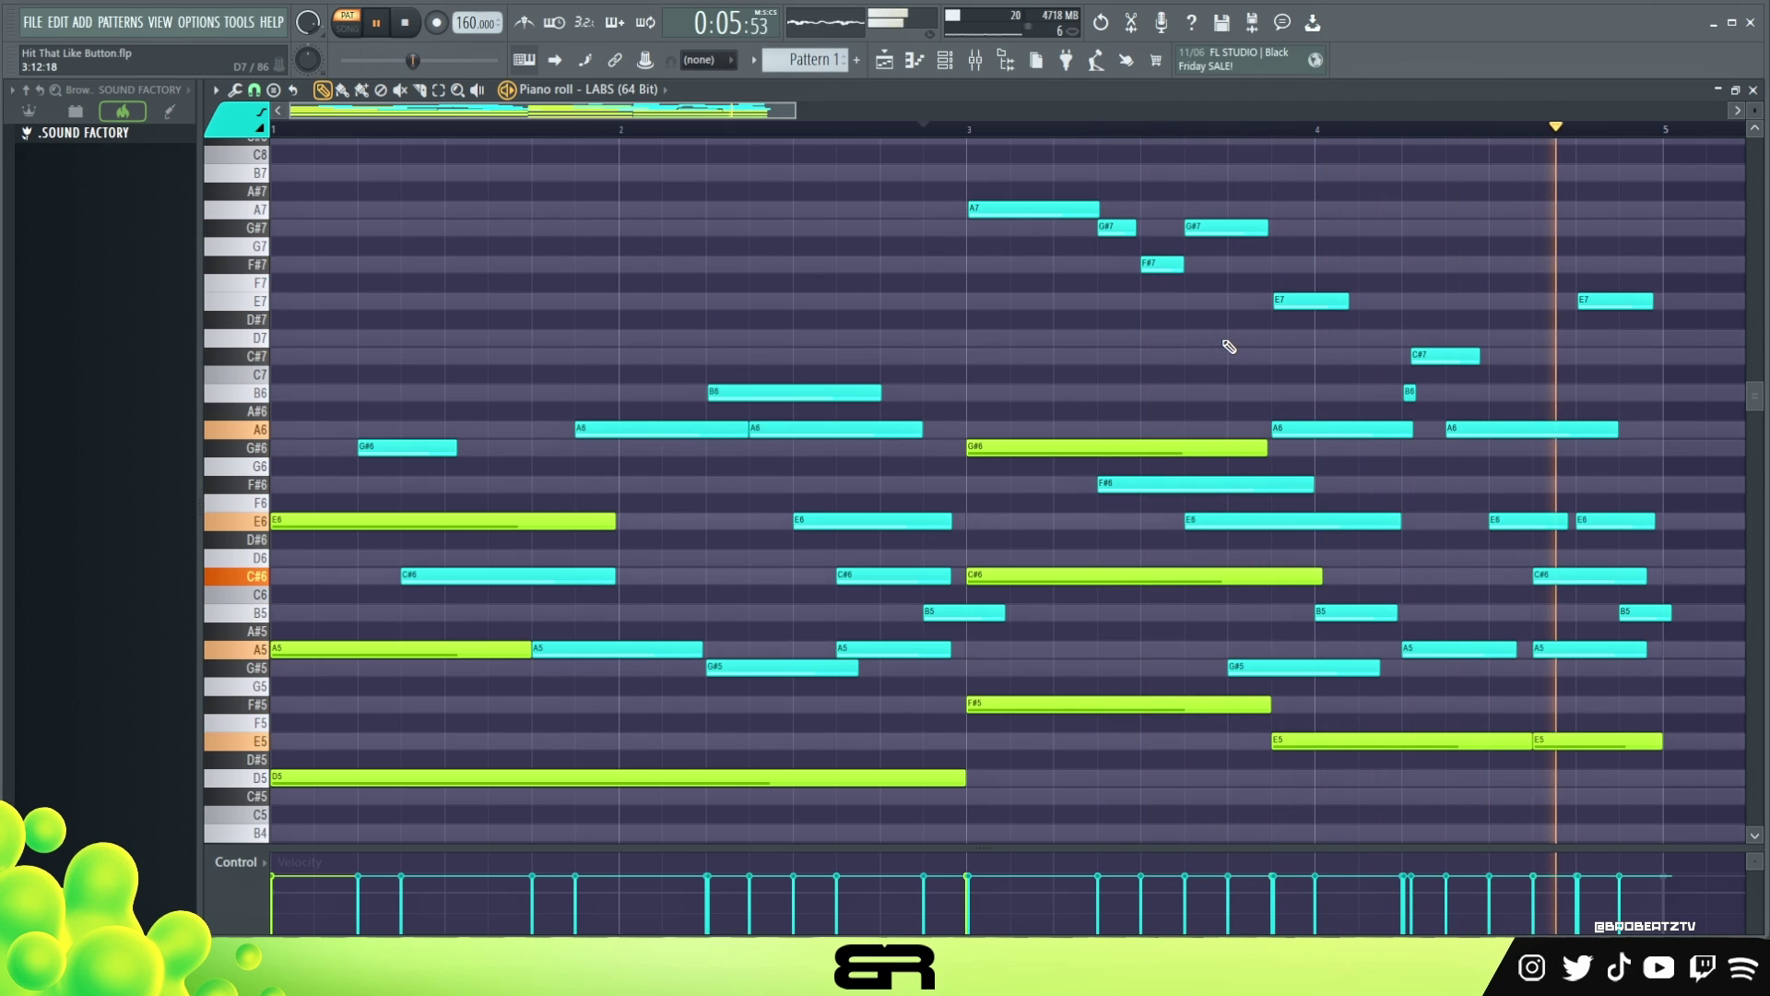
pyautogui.press('space')
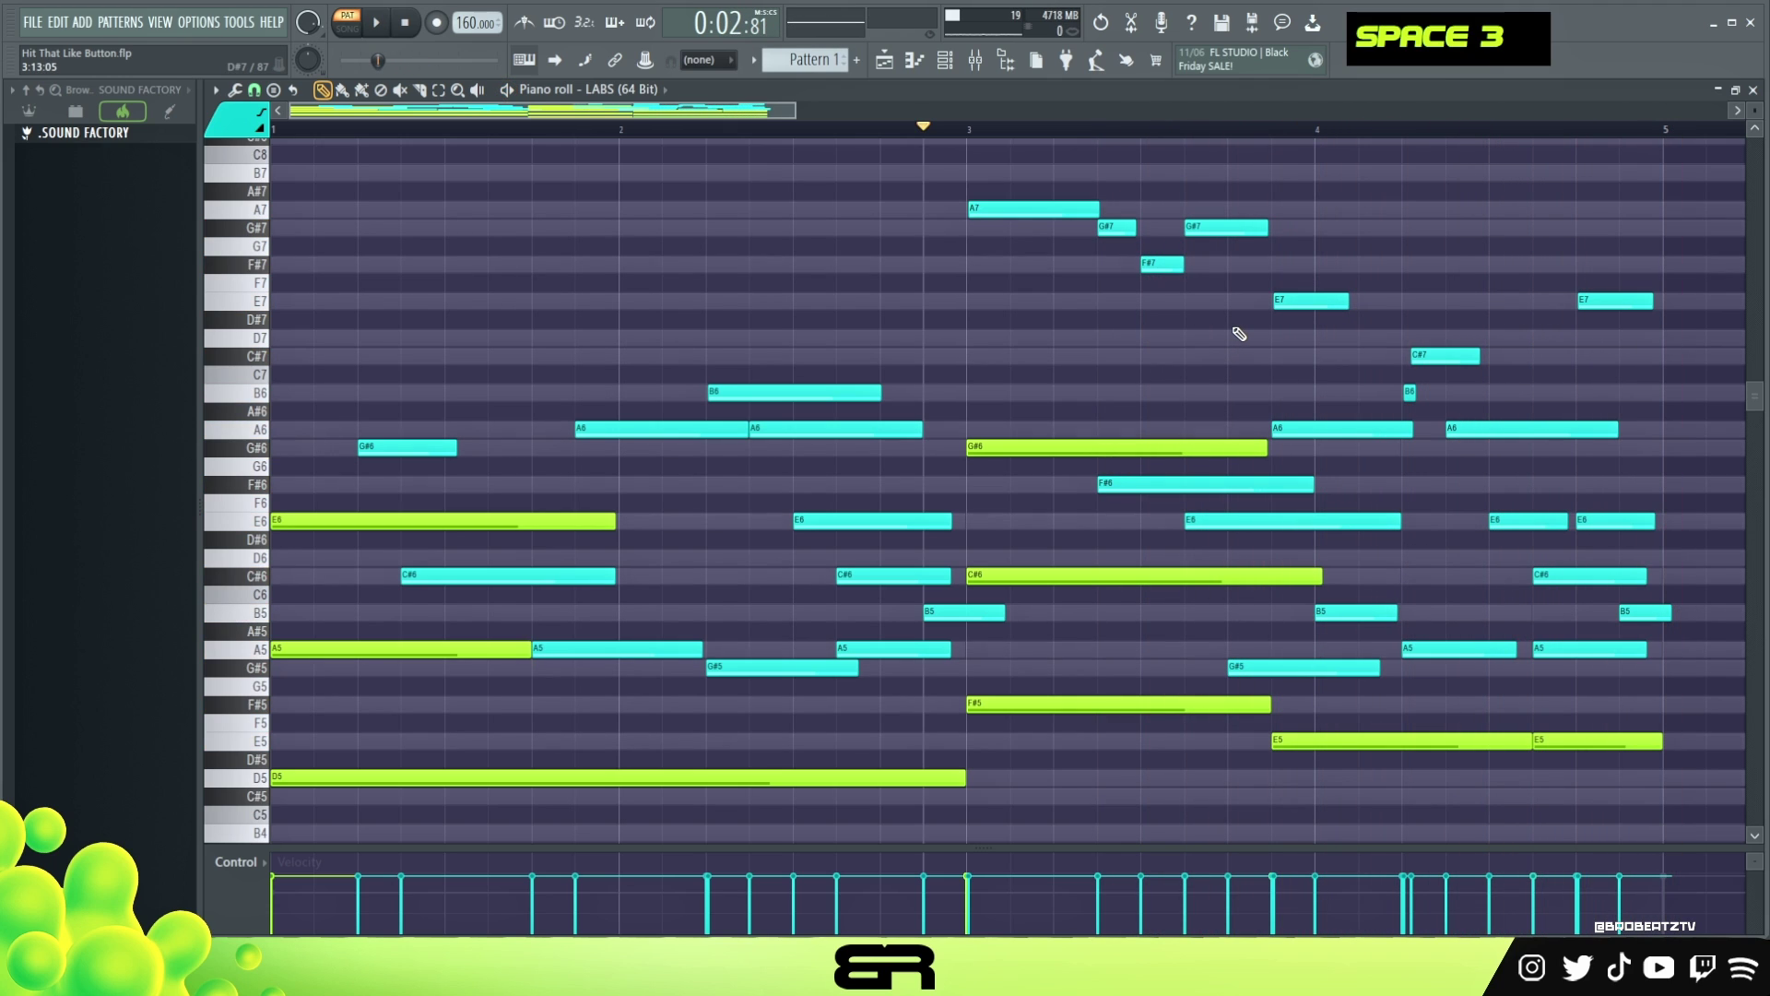
# - Select all the LABS notes and choose note color group 1
pyautogui.hotkey('ctrl', 'a')
pyautogui.click(230, 125)
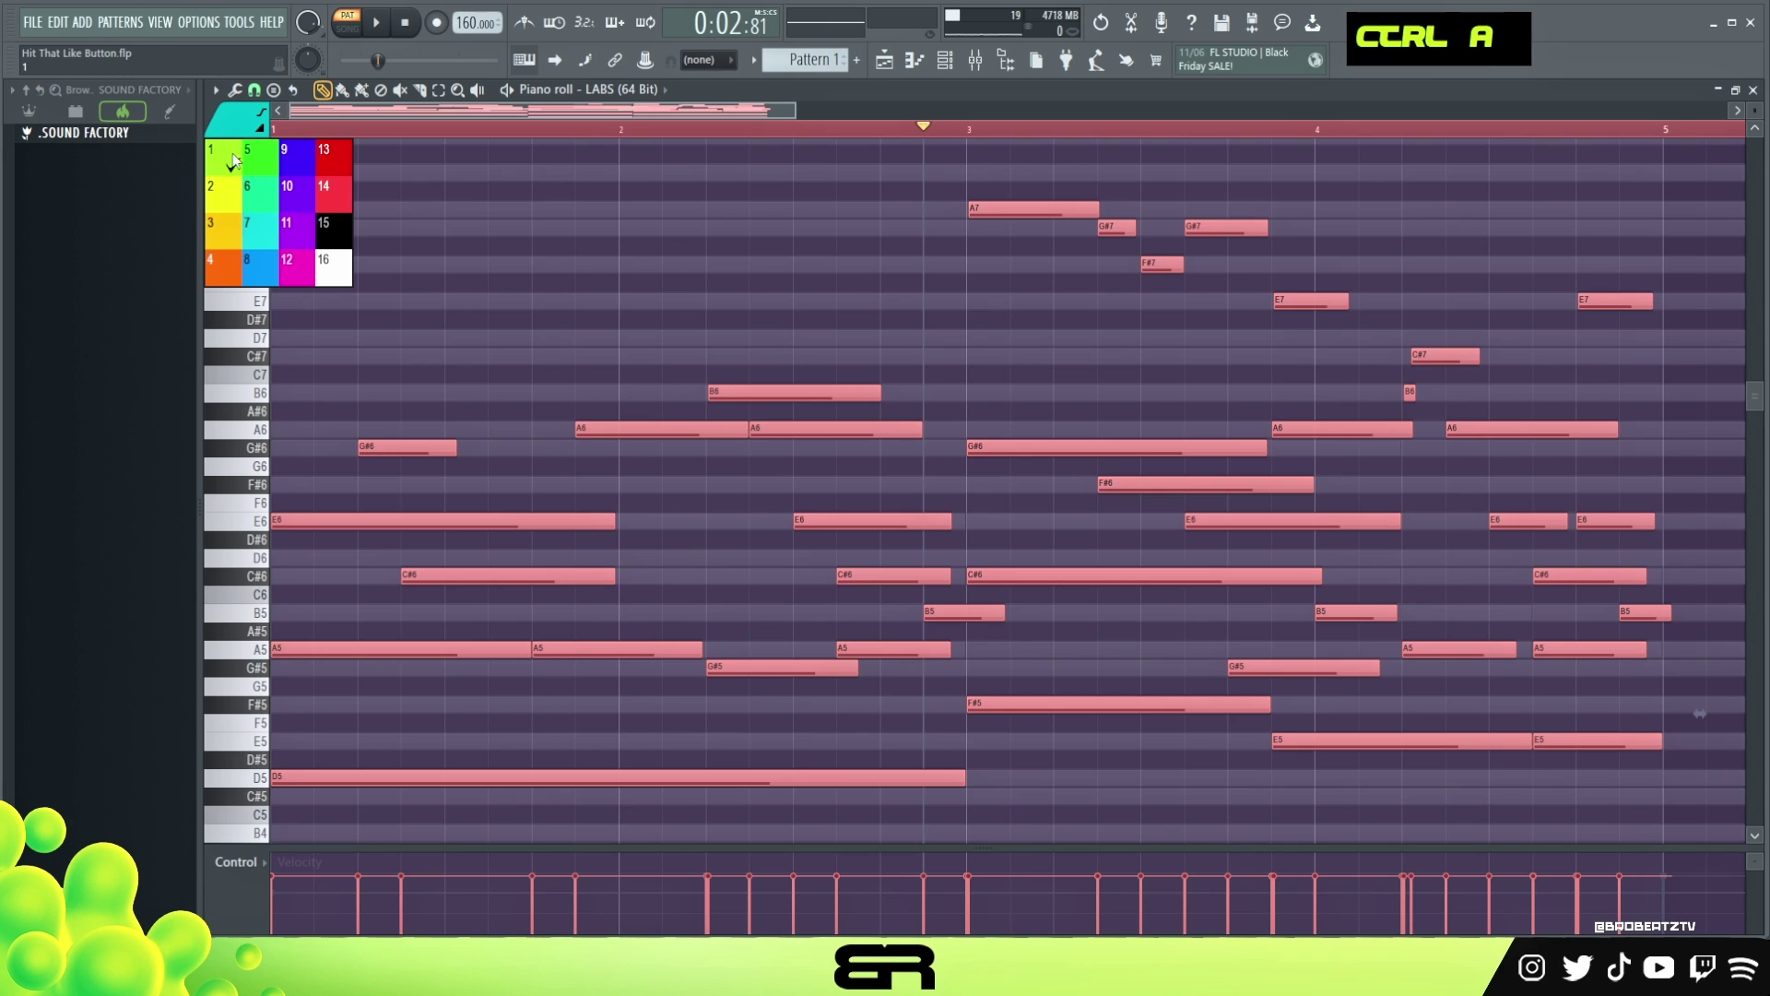
pyautogui.click(233, 167)
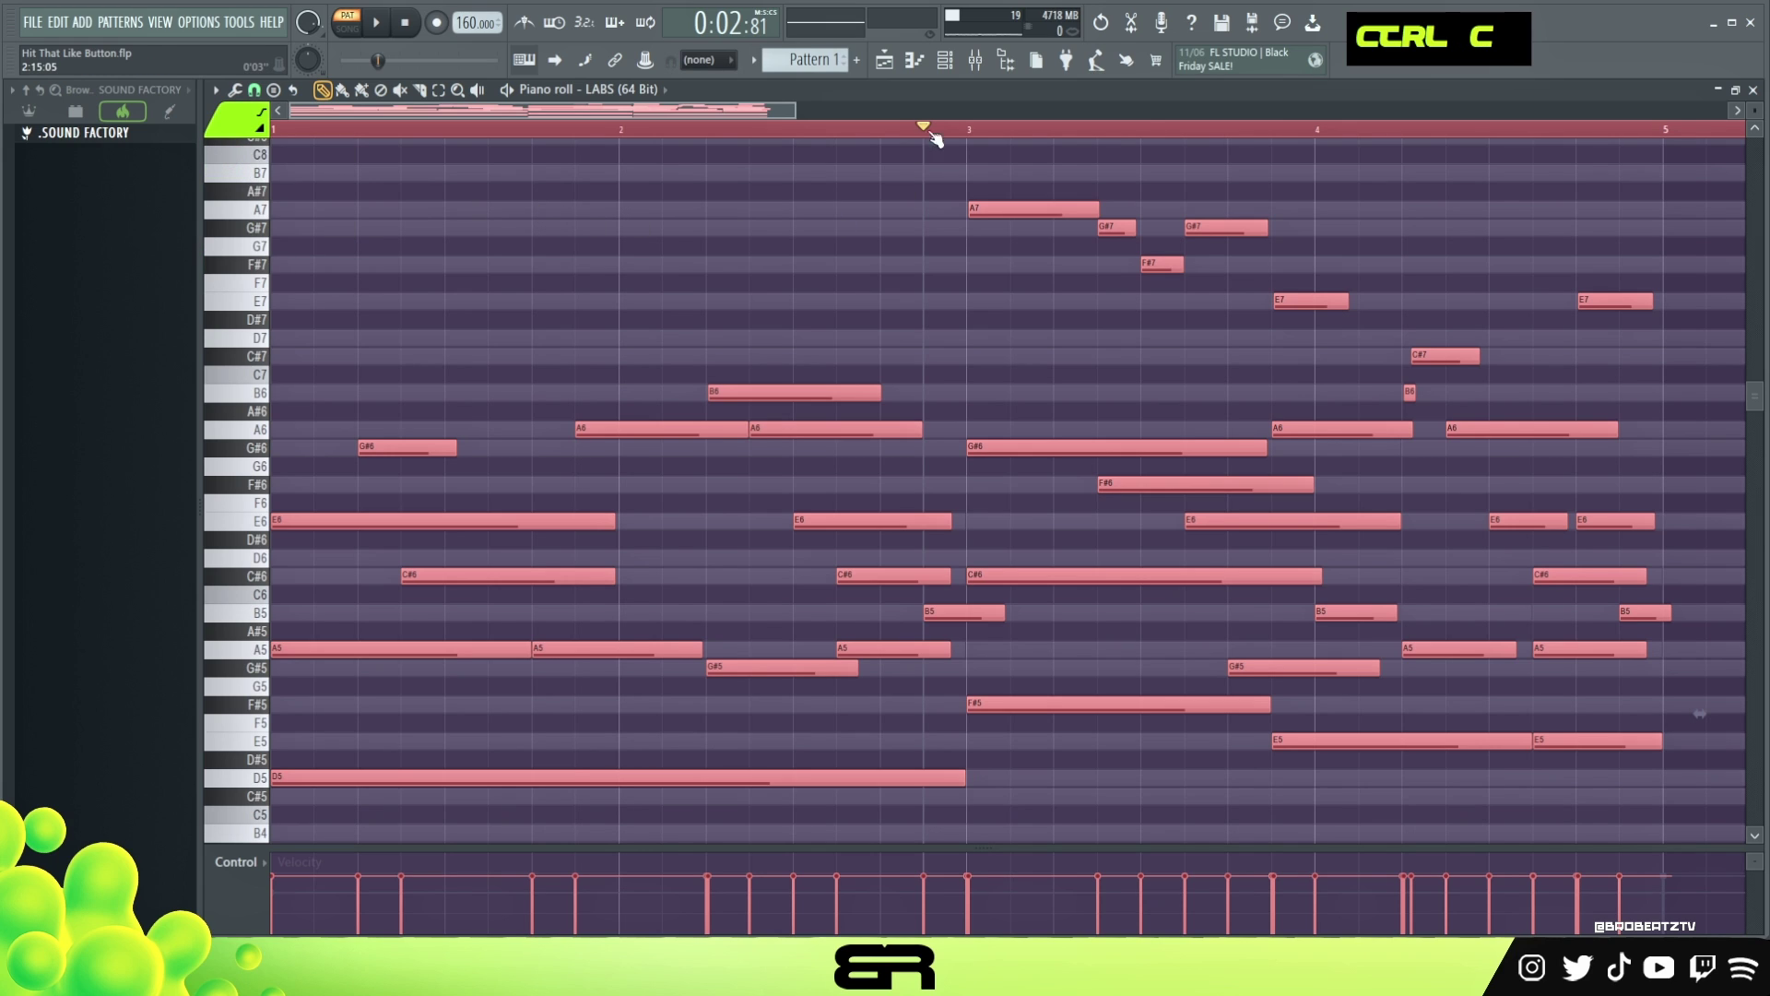
# - Copy the LABS channel's notes and paste them into the PIANO channel
pyautogui.click(945, 63)
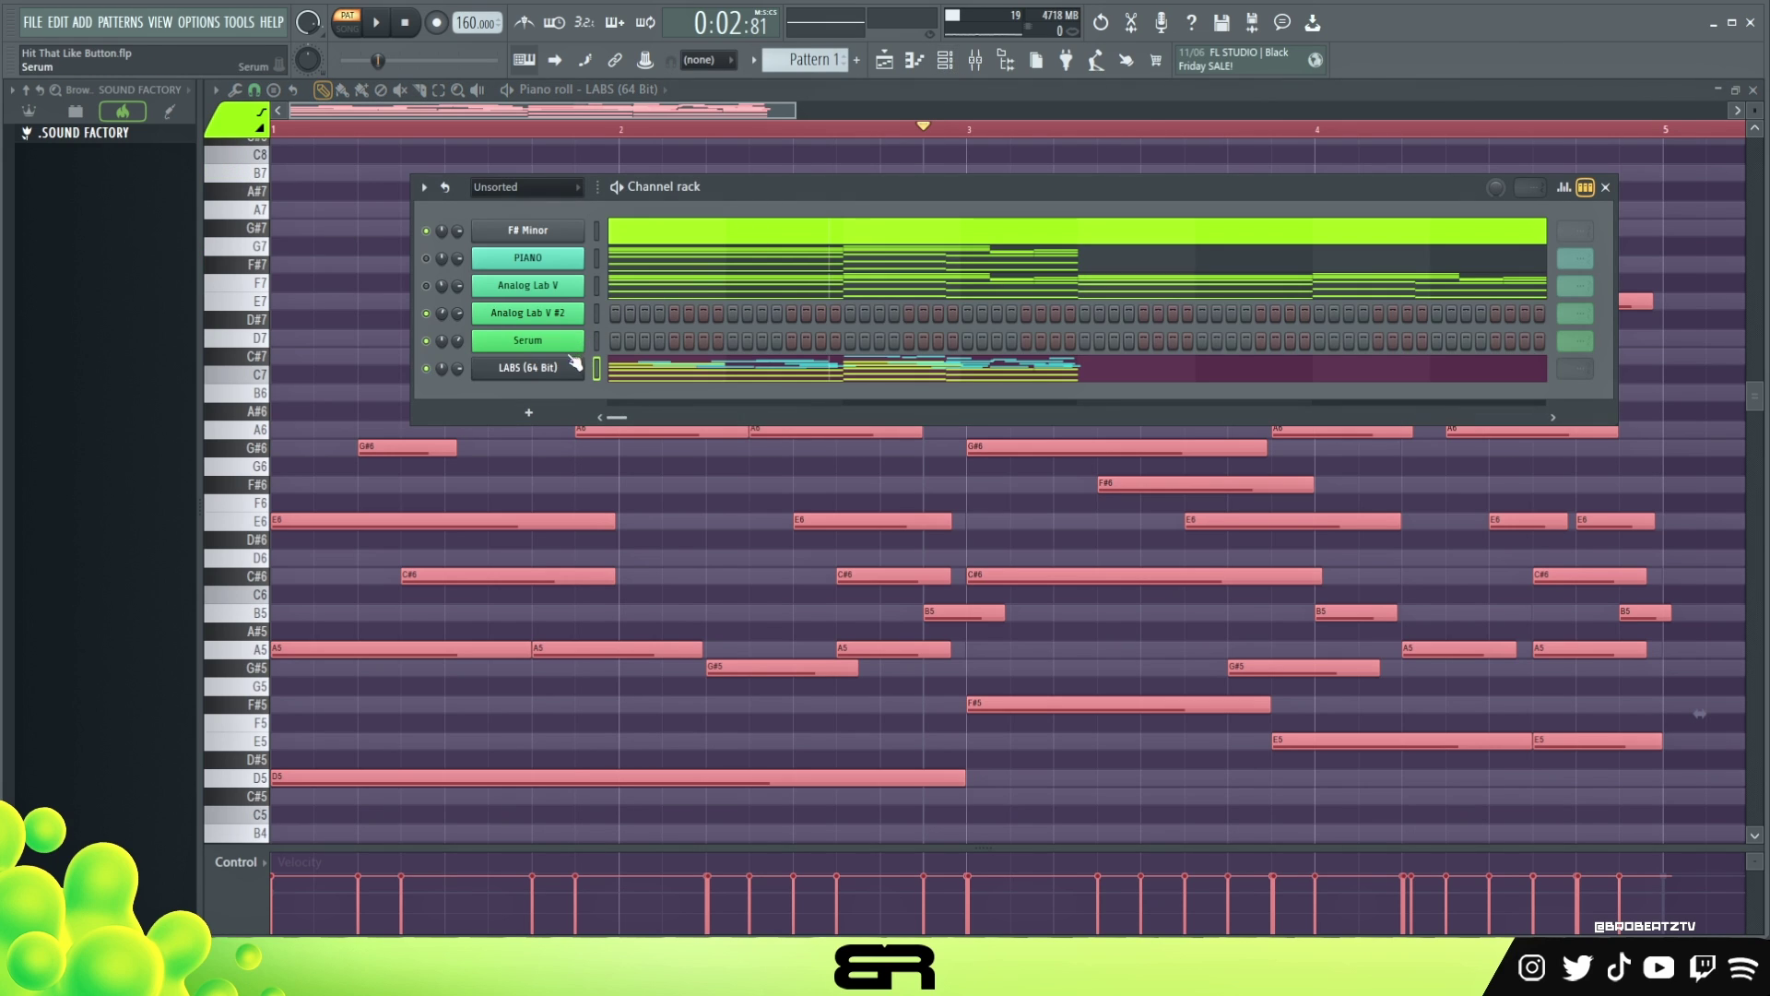
pyautogui.rightClick(574, 364)
pyautogui.moveTo(608, 368)
pyautogui.click(815, 386)
pyautogui.rightClick(576, 257)
pyautogui.moveTo(609, 257)
pyautogui.click(784, 290)
# - Open the PIANO channel's notes, recolor all of them with color group 1 and play the pattern
pyautogui.click(660, 266)
pyautogui.hotkey('ctrl', 'a')
pyautogui.hotkey('alt', 'c')
pyautogui.doubleClick(636, 132)
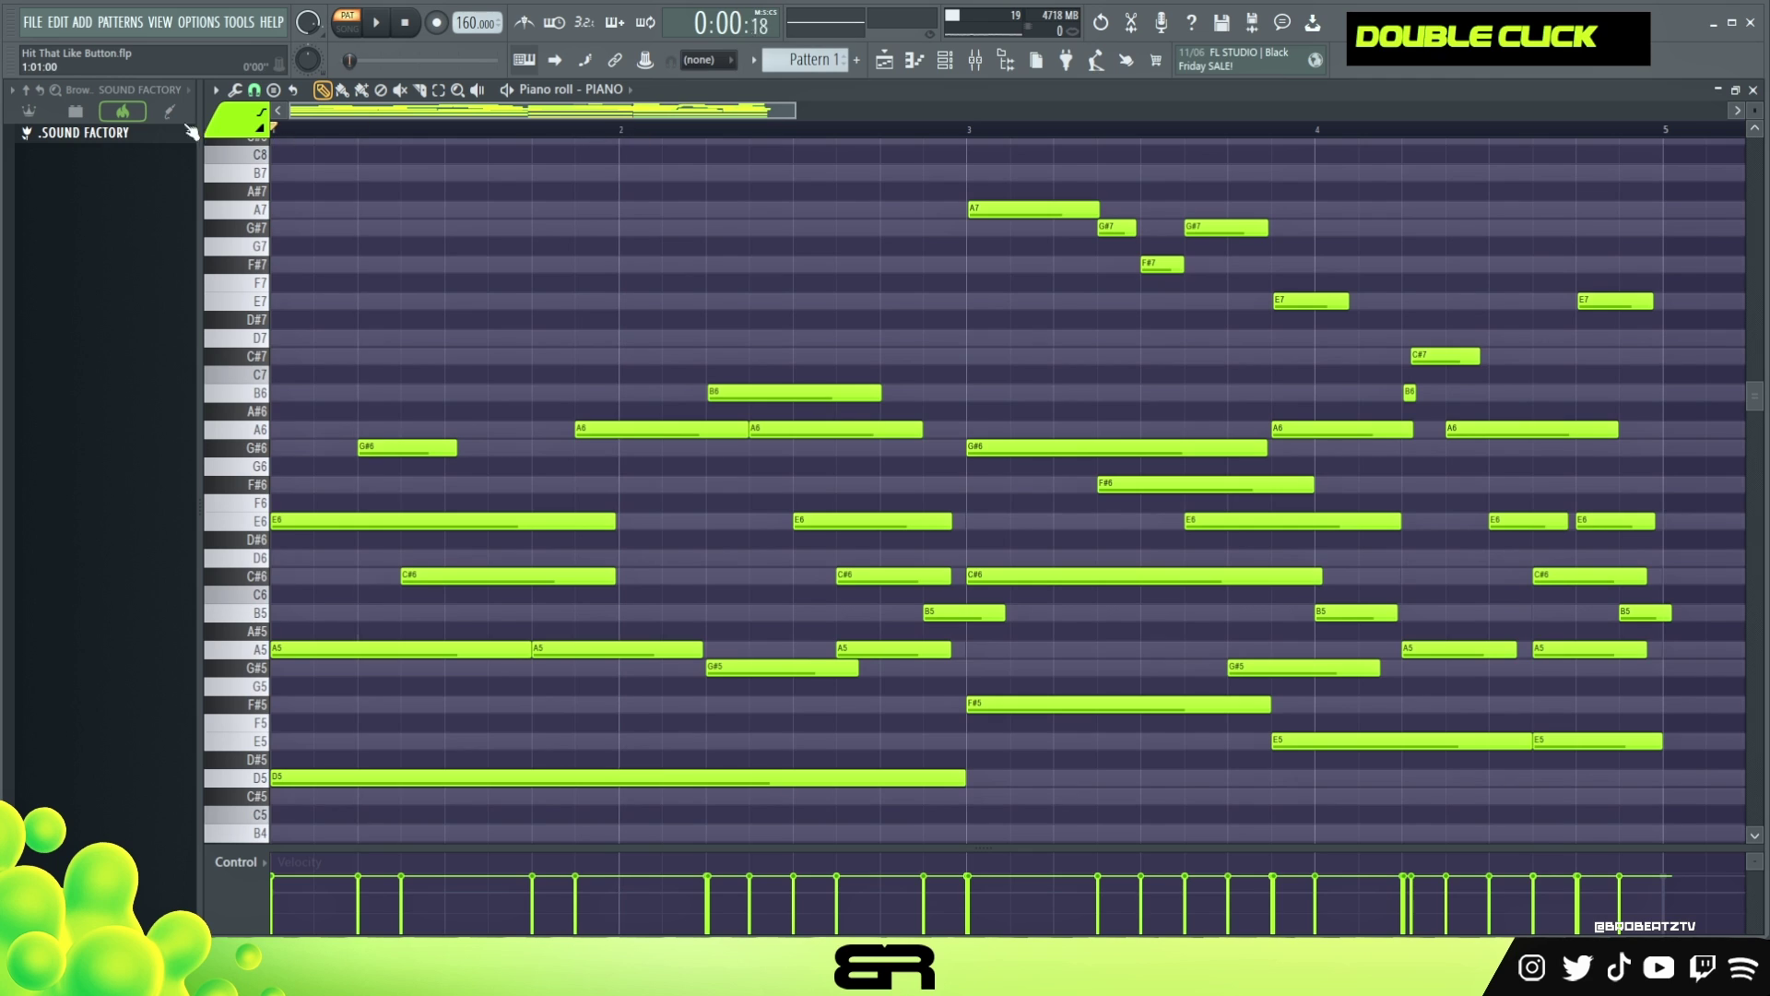
pyautogui.keyDown('ctrl'); pyautogui.rightClick(672, 356); pyautogui.keyUp('ctrl')
pyautogui.press('space')
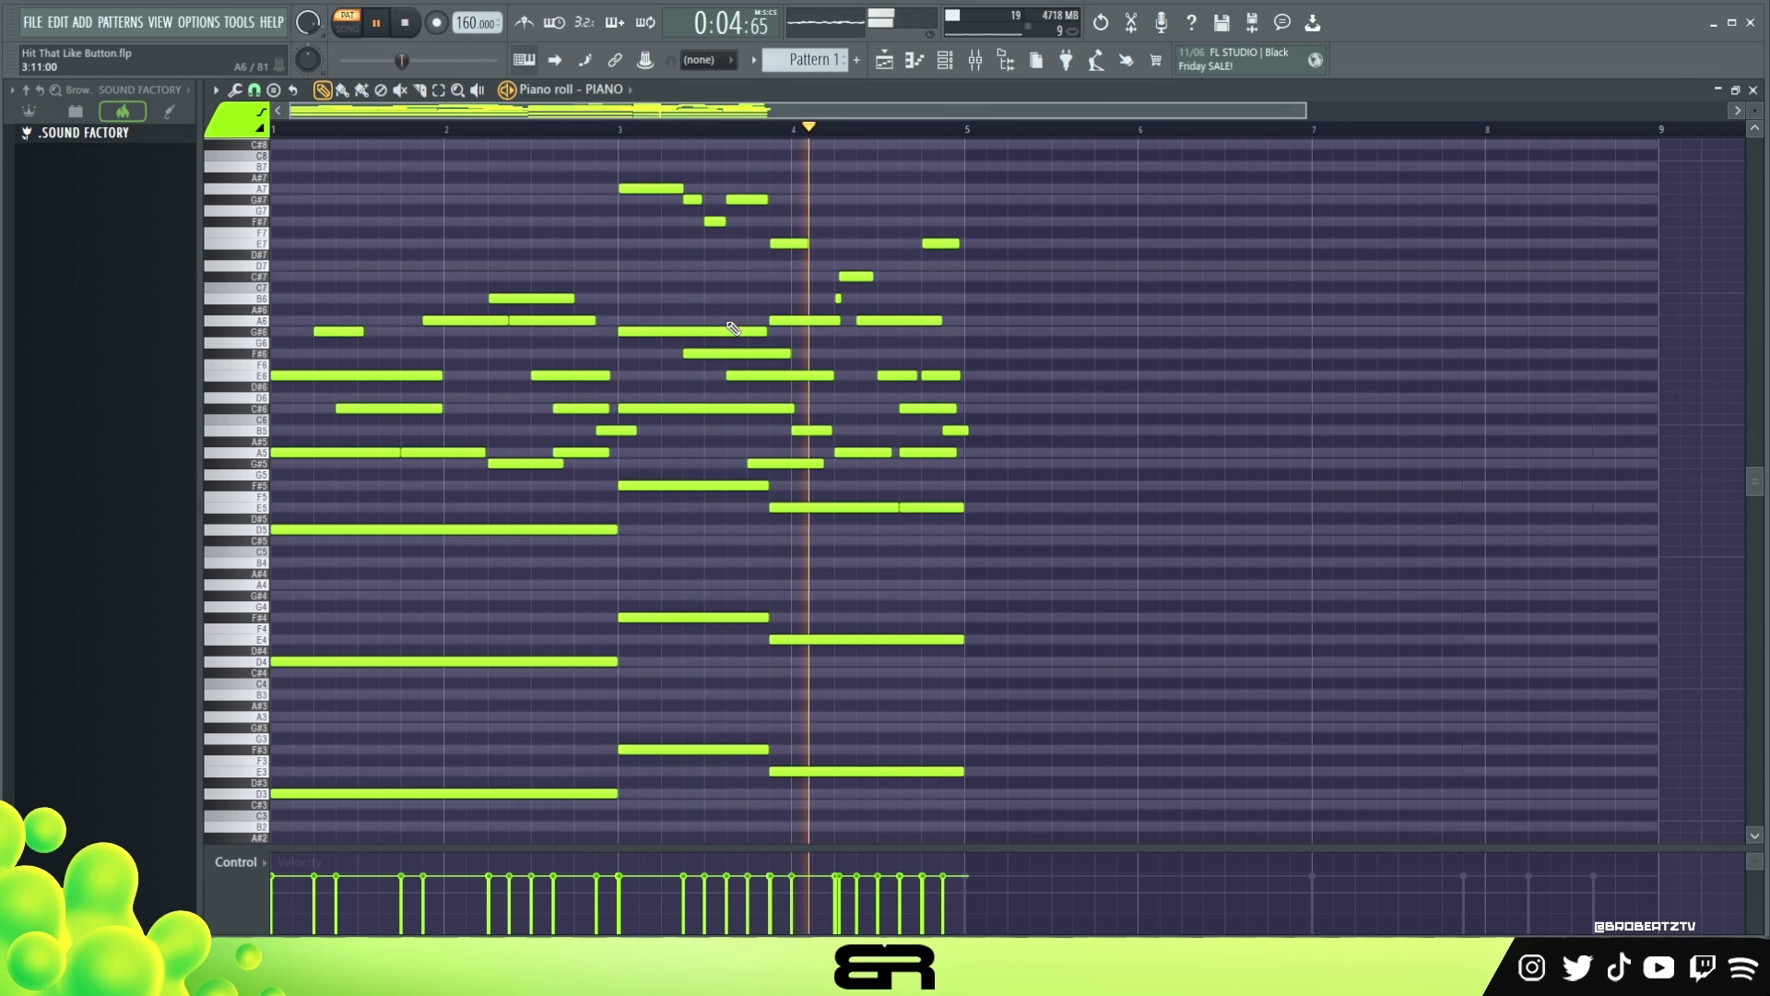
pyautogui.press('space')
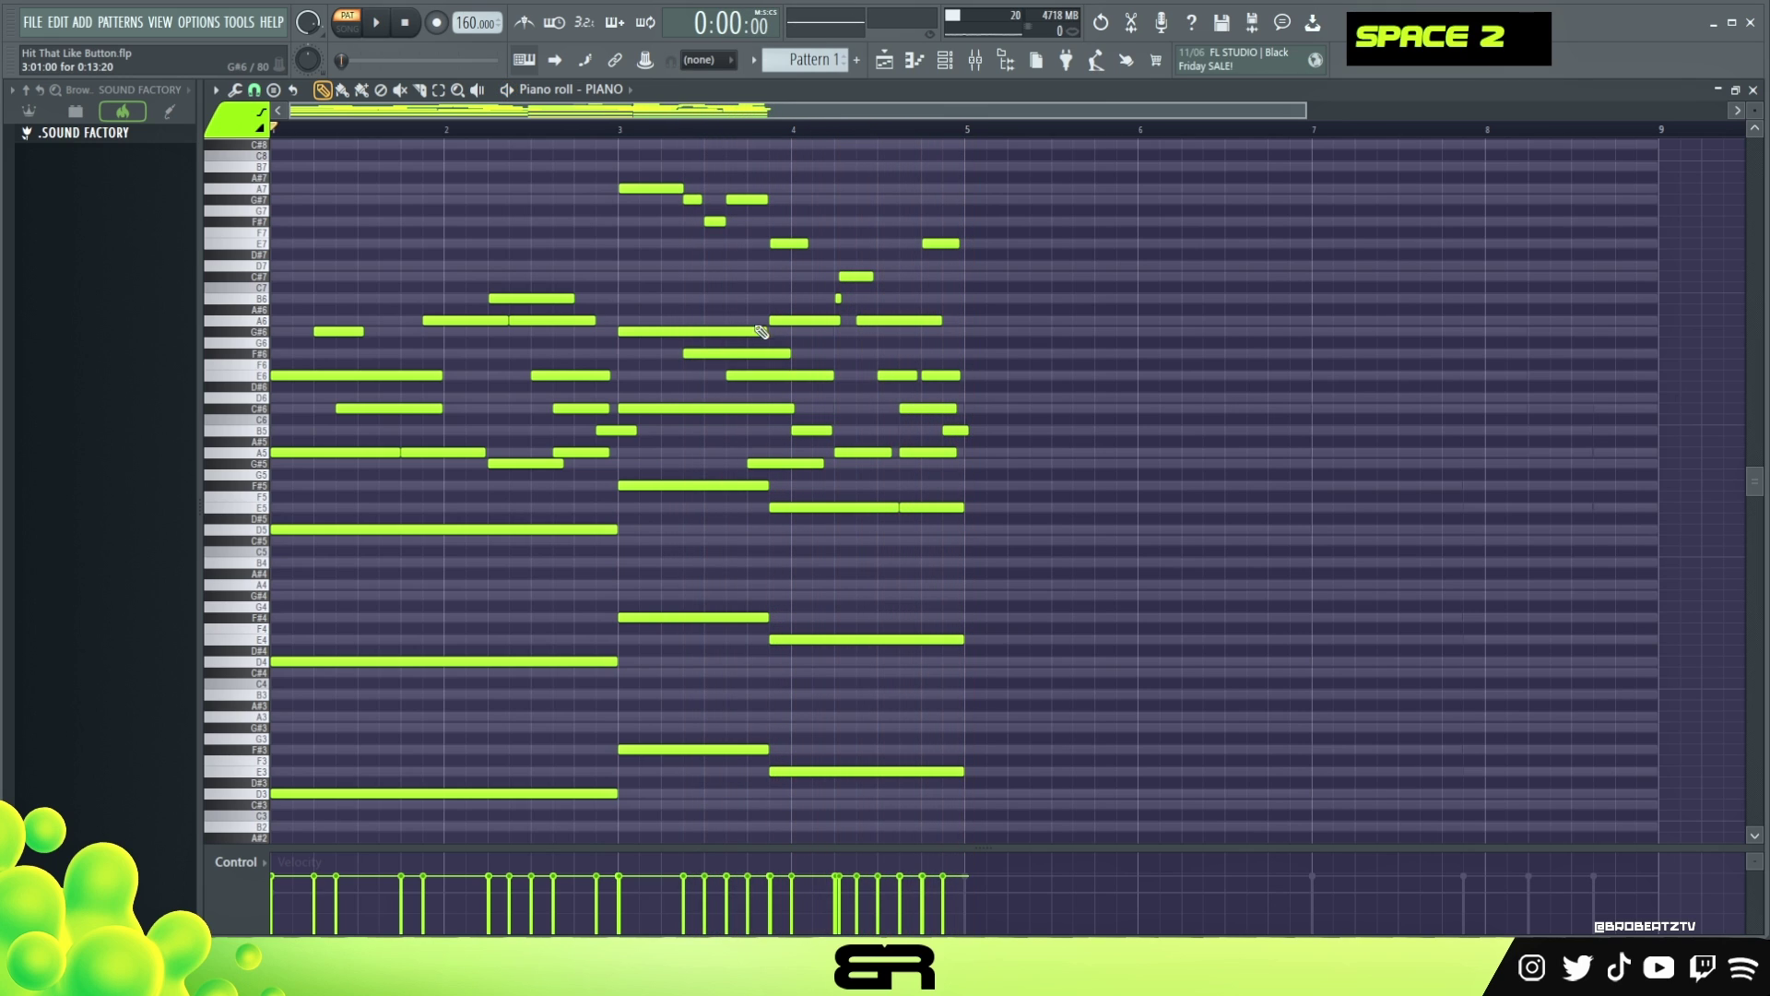
pyautogui.scroll(3, 872, 133)
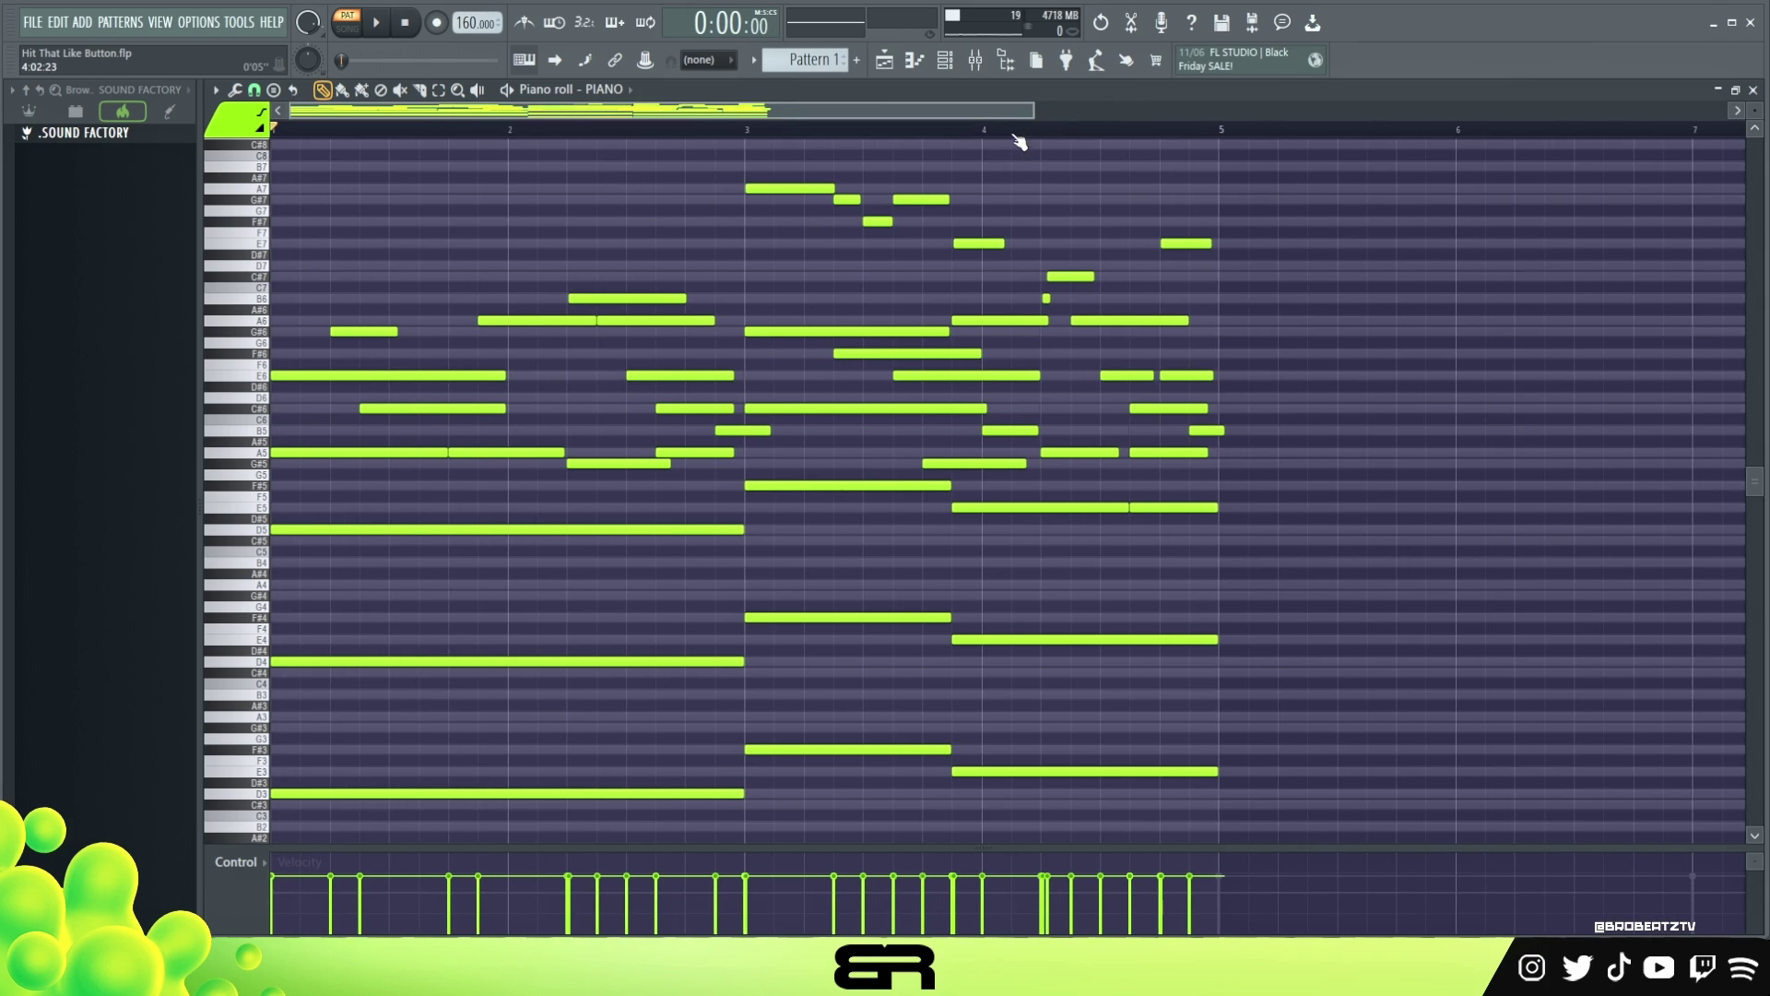
pyautogui.moveTo(1058, 361); pyautogui.dragTo(990, 237)
pyautogui.rightClick(1277, 379)
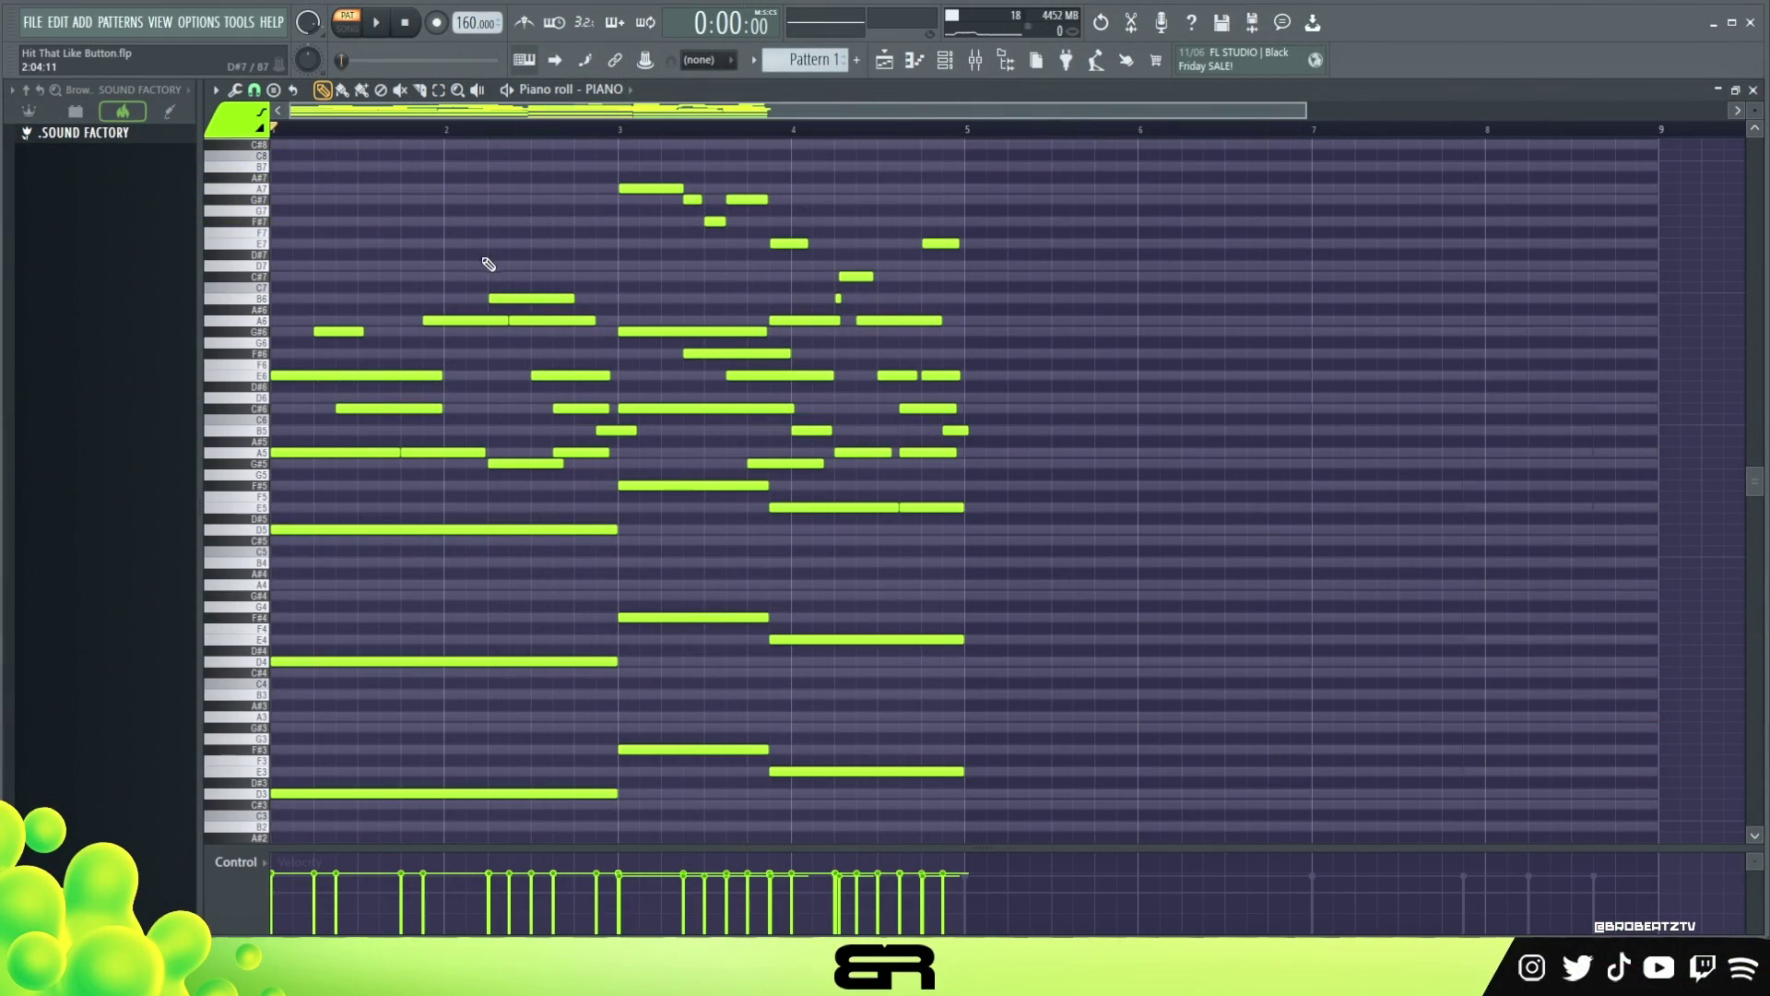
pyautogui.moveTo(1021, 189); pyautogui.dragTo(885, 349)
pyautogui.rightClick(1166, 358)
pyautogui.moveTo(1029, 215); pyautogui.dragTo(1081, 351)
pyautogui.rightClick(1000, 436)
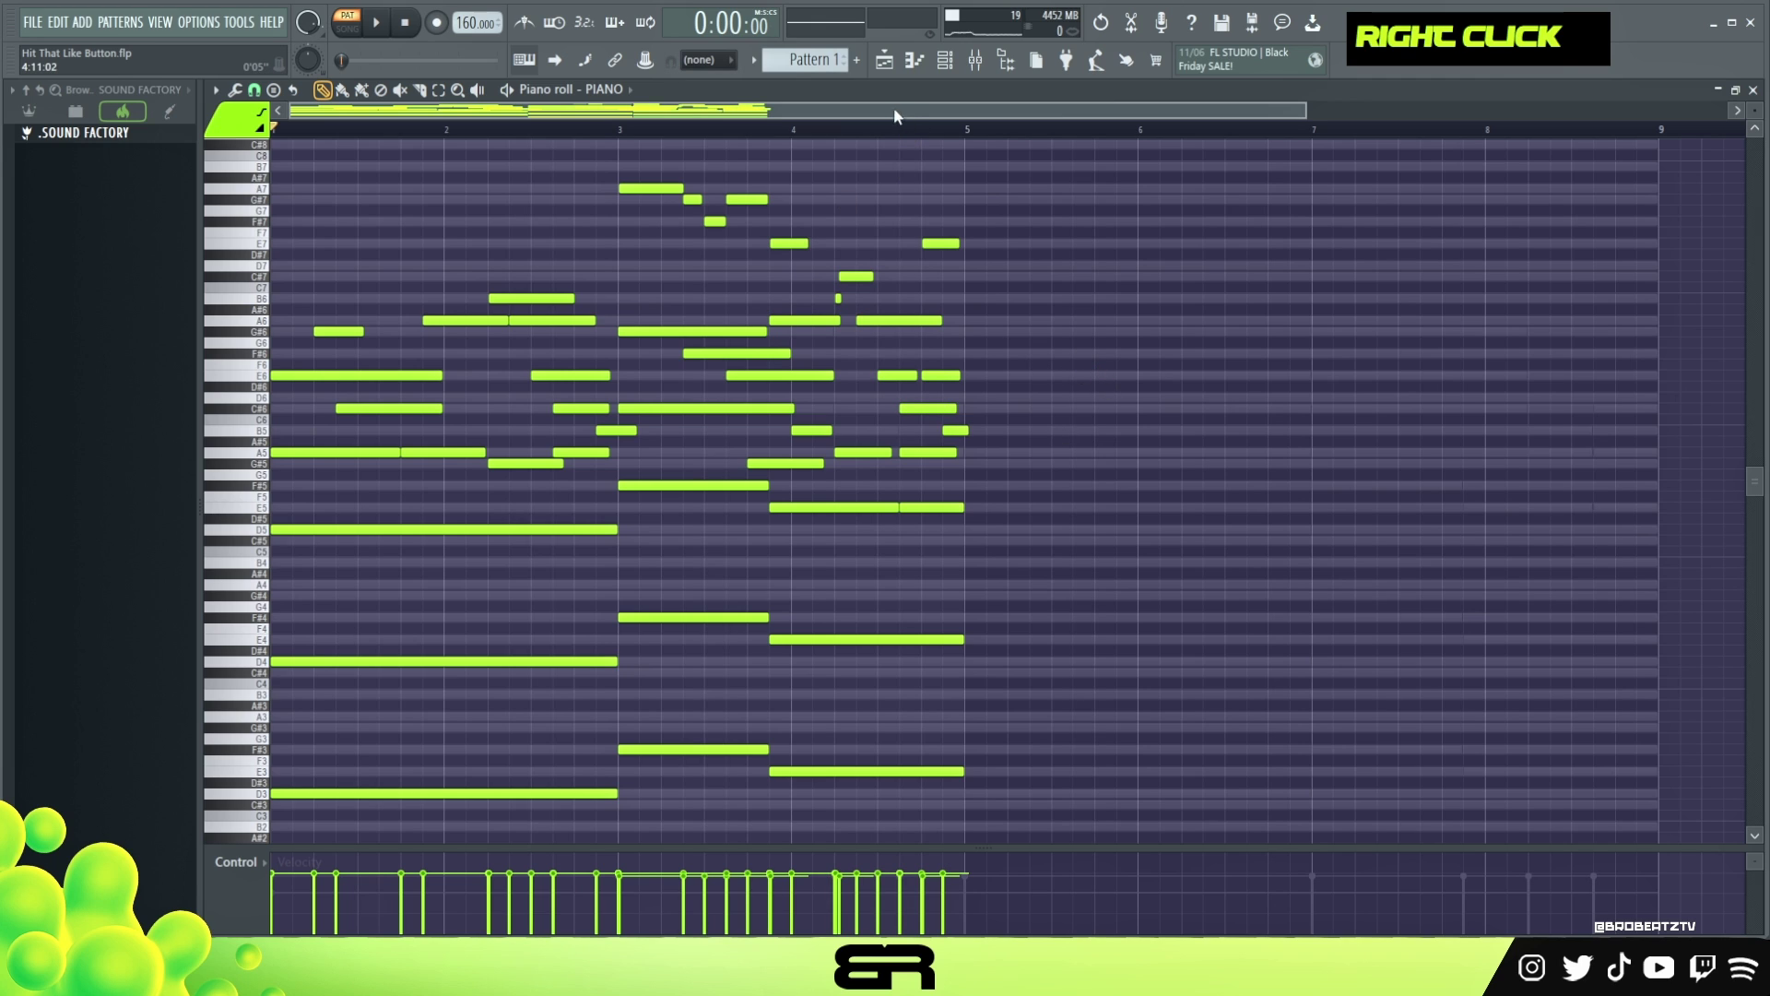
# - Duplicate all the PIANO notes from bars 1–4 into bars 5–8
pyautogui.hotkey('ctrl', 'a')
pyautogui.moveTo(293, 379); pyautogui.dragTo(990, 385)
pyautogui.rightClick(1102, 353)
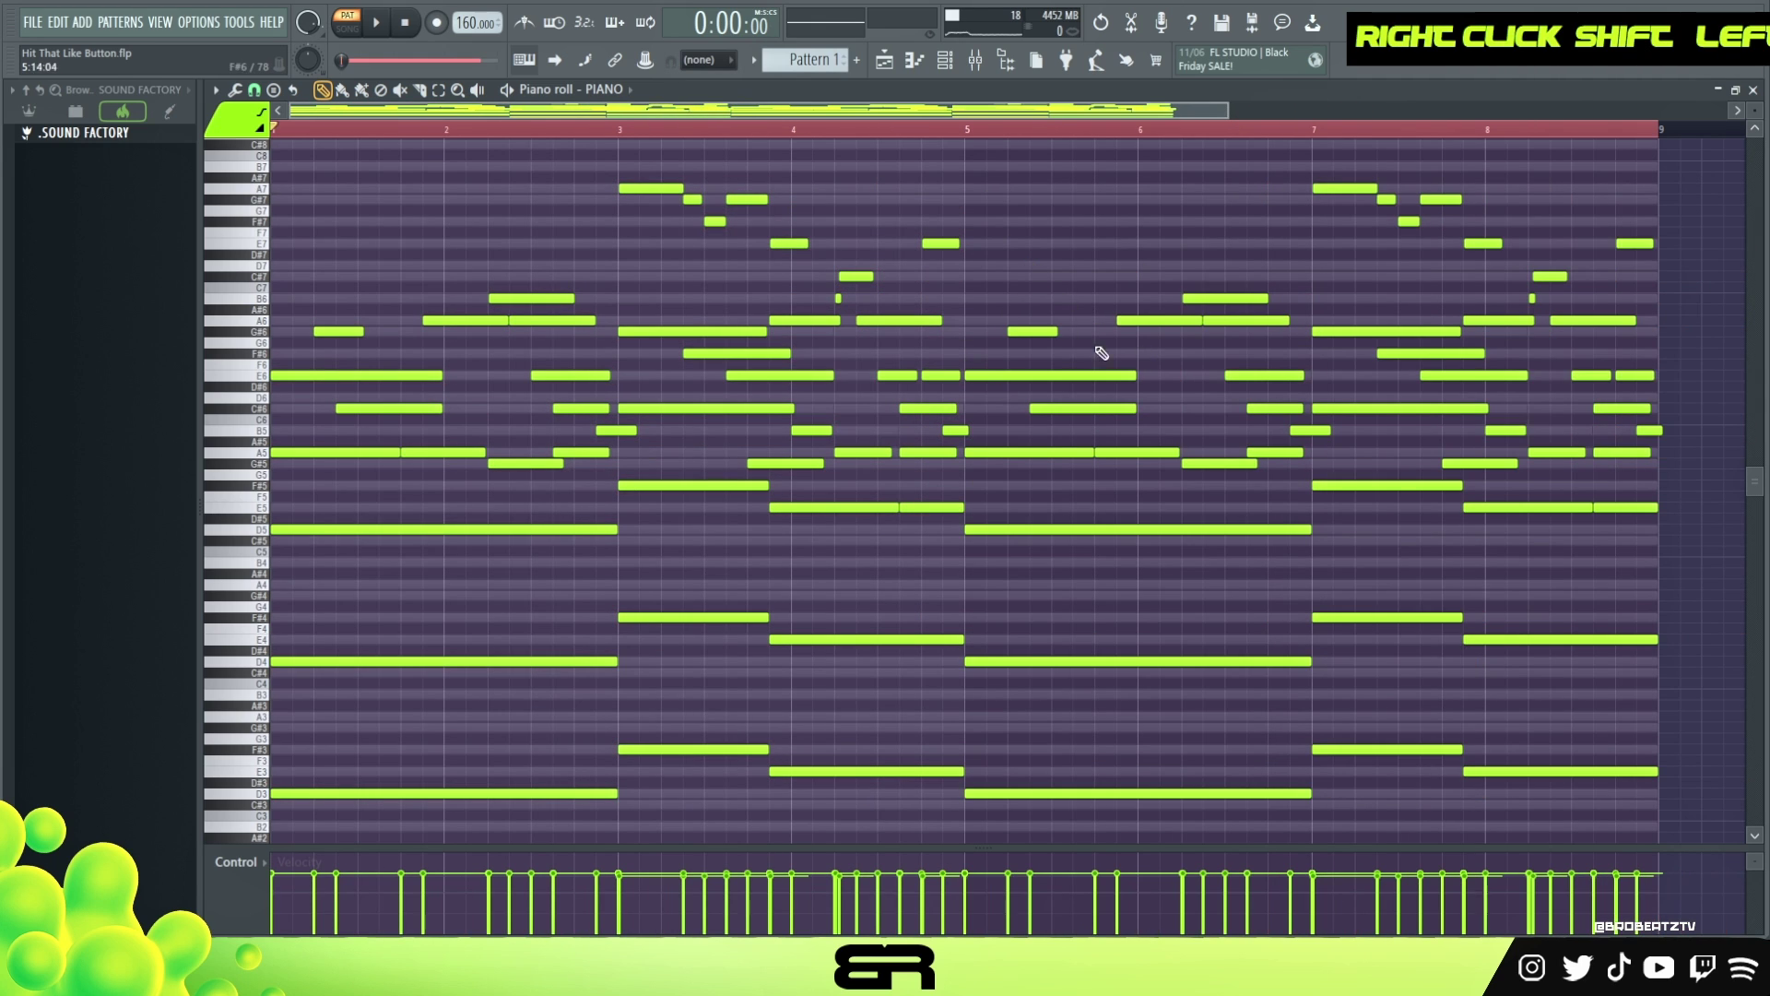
# - Trim the starts of the bar 5 E6 and bar 7 G#6 to step 3 and recolor both with color group 6
pyautogui.click(237, 129)
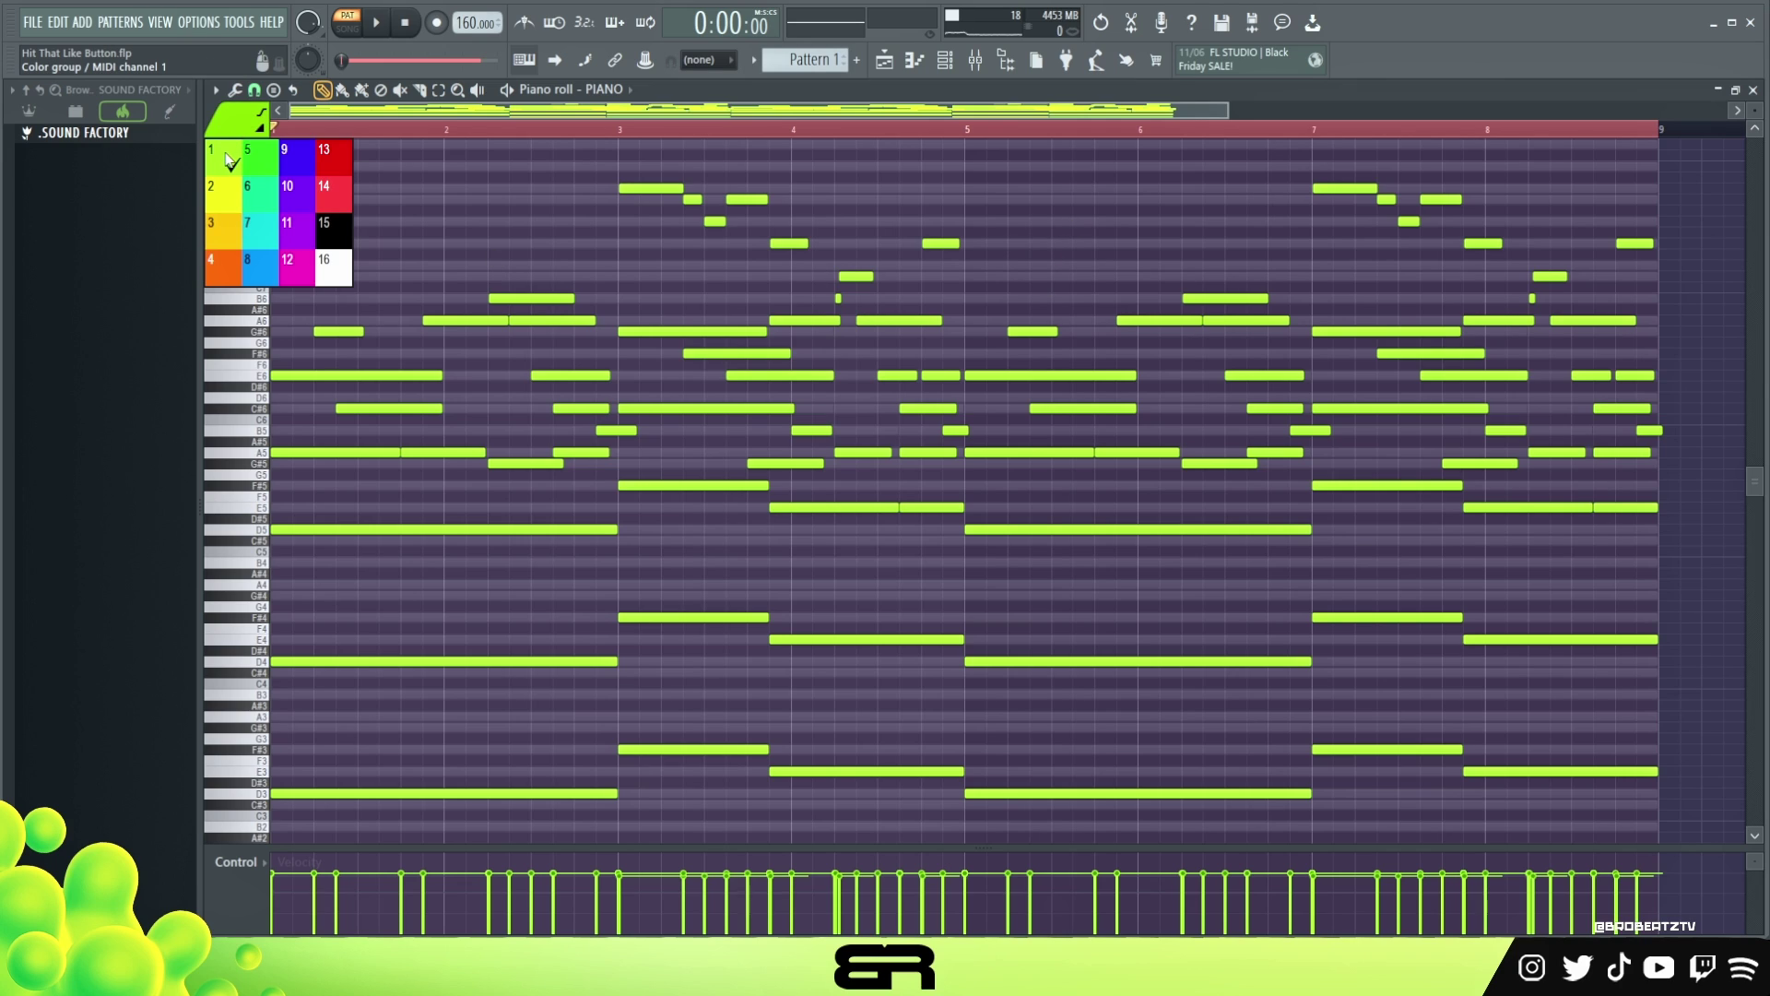
pyautogui.click(258, 203)
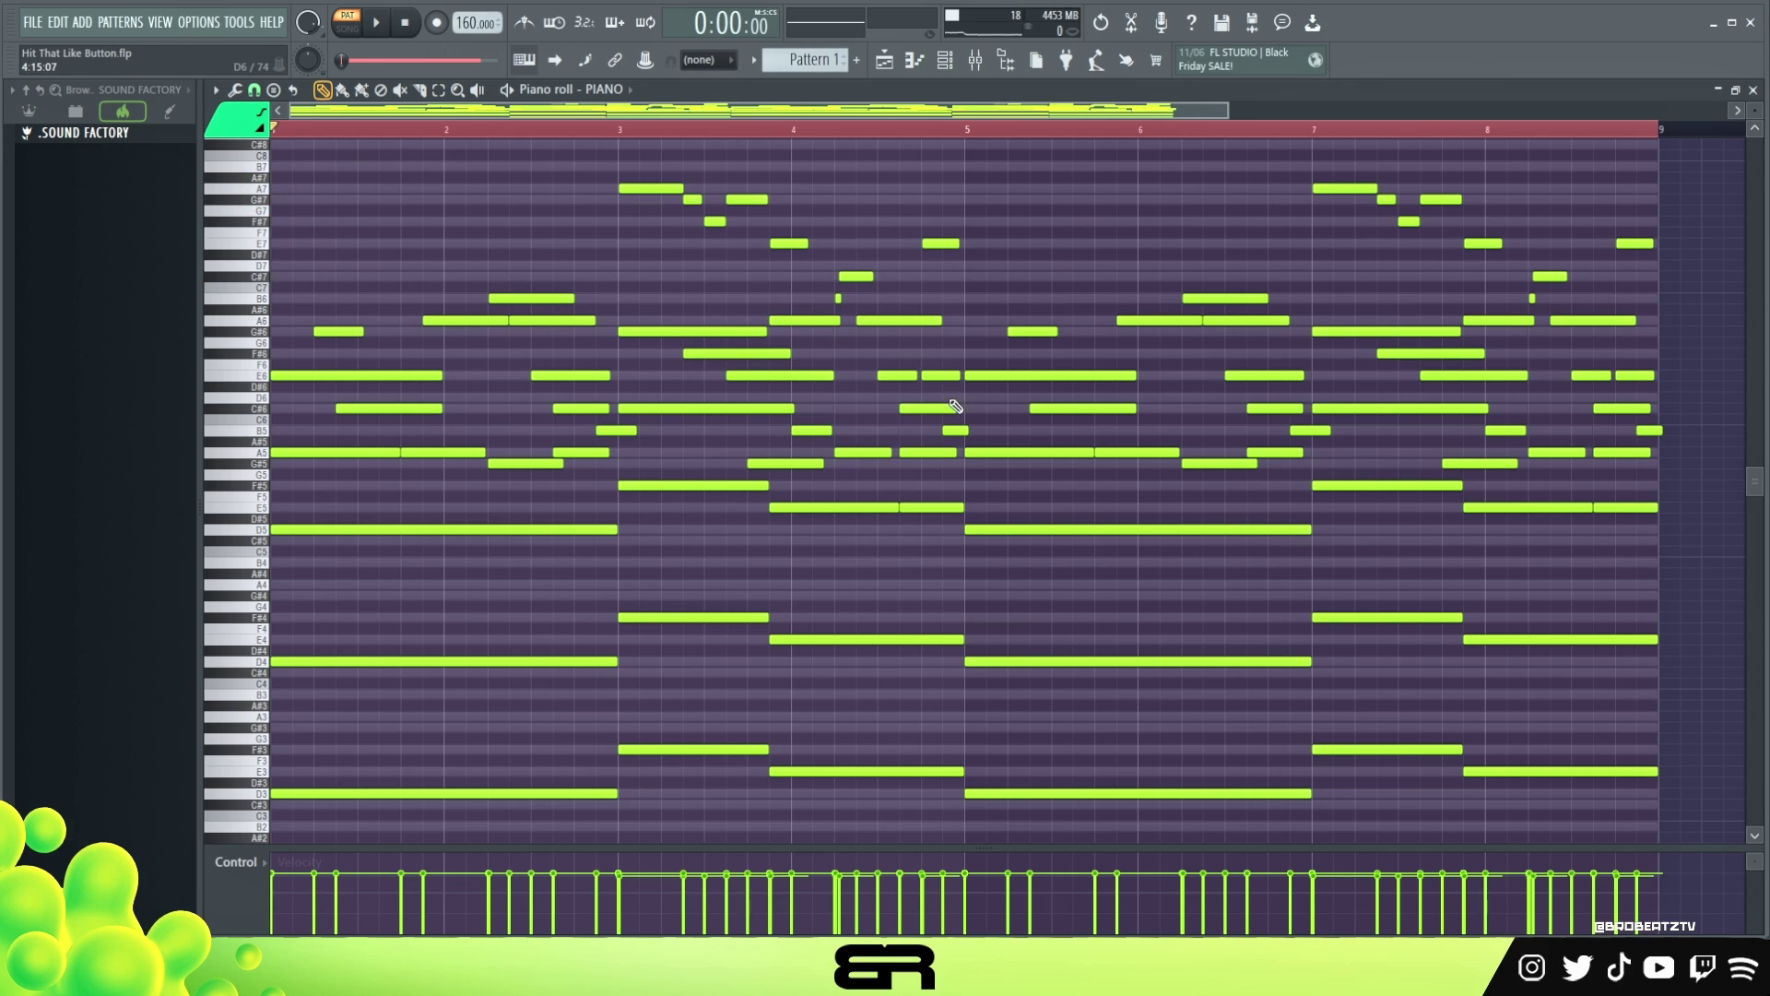
pyautogui.scroll(4, 947, 166)
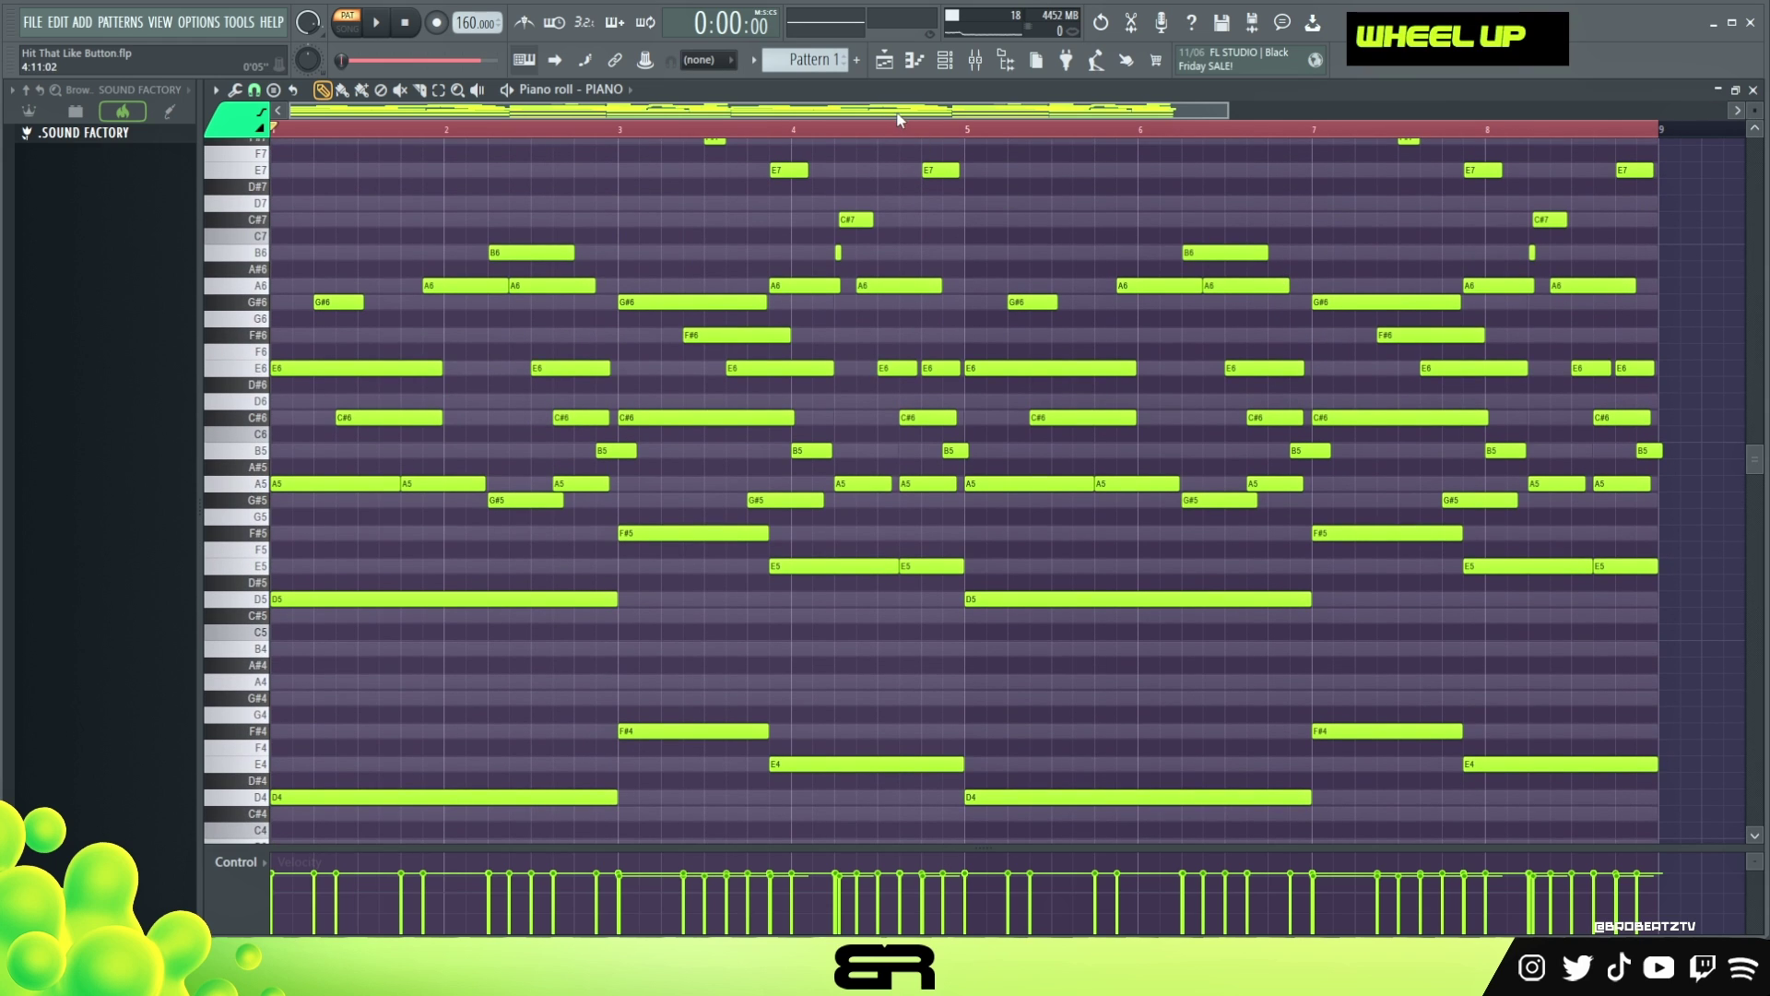
pyautogui.moveTo(897, 116); pyautogui.dragTo(1019, 170)
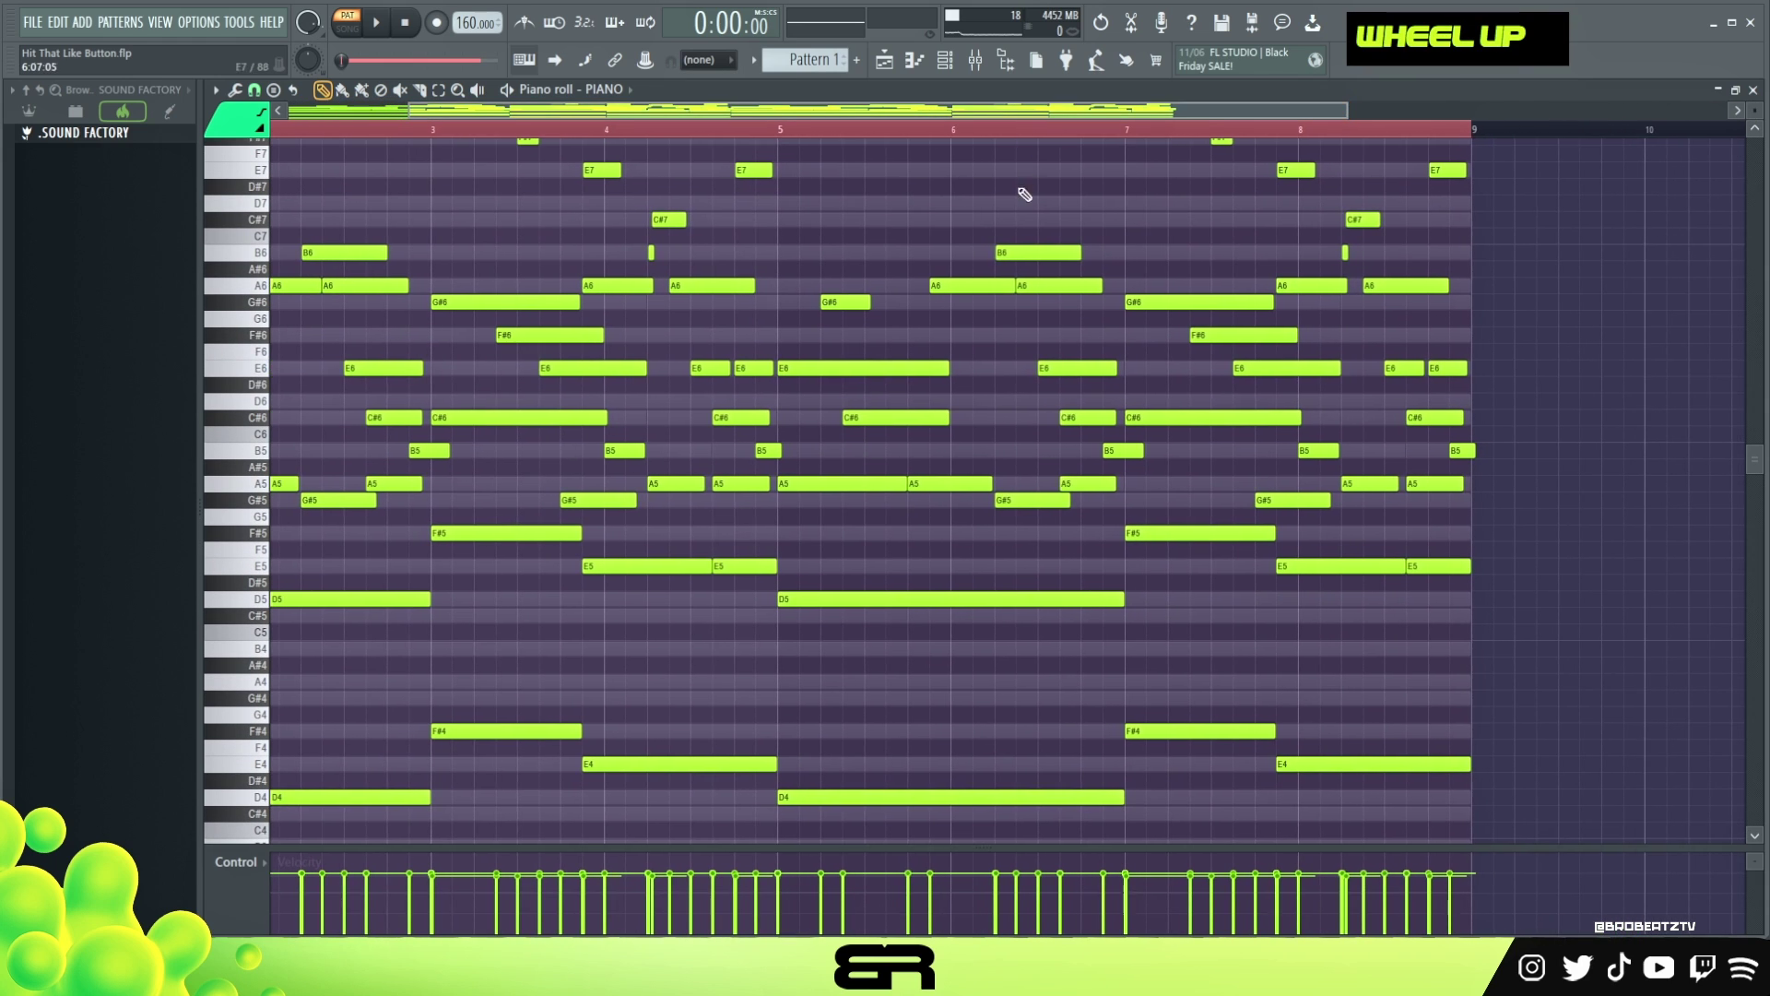
pyautogui.scroll(3, 1063, 269)
pyautogui.keyDown('ctrl'); pyautogui.moveTo(795, 198); pyautogui.dragTo(822, 711); pyautogui.keyUp('ctrl')
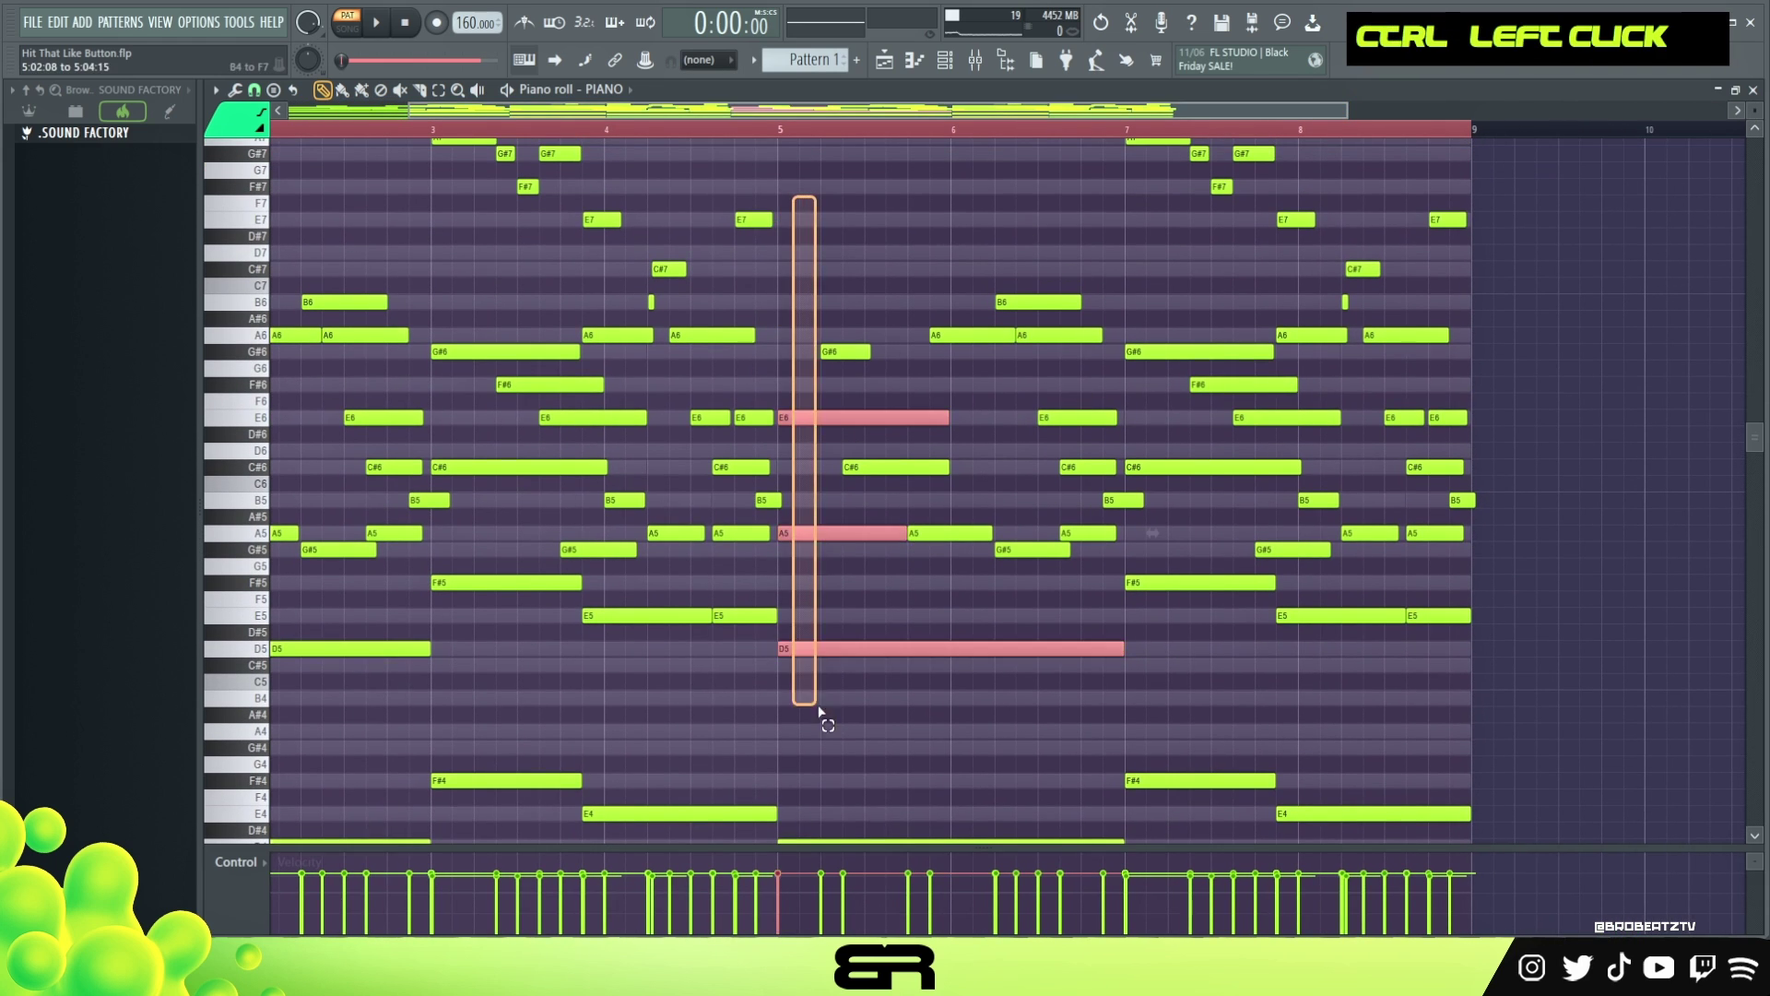
pyautogui.keyDown('ctrl'); pyautogui.moveTo(1162, 280); pyautogui.dragTo(1165, 672); pyautogui.keyUp('ctrl')
pyautogui.keyDown('ctrl'); pyautogui.moveTo(826, 412); pyautogui.dragTo(827, 447); pyautogui.keyUp('ctrl')
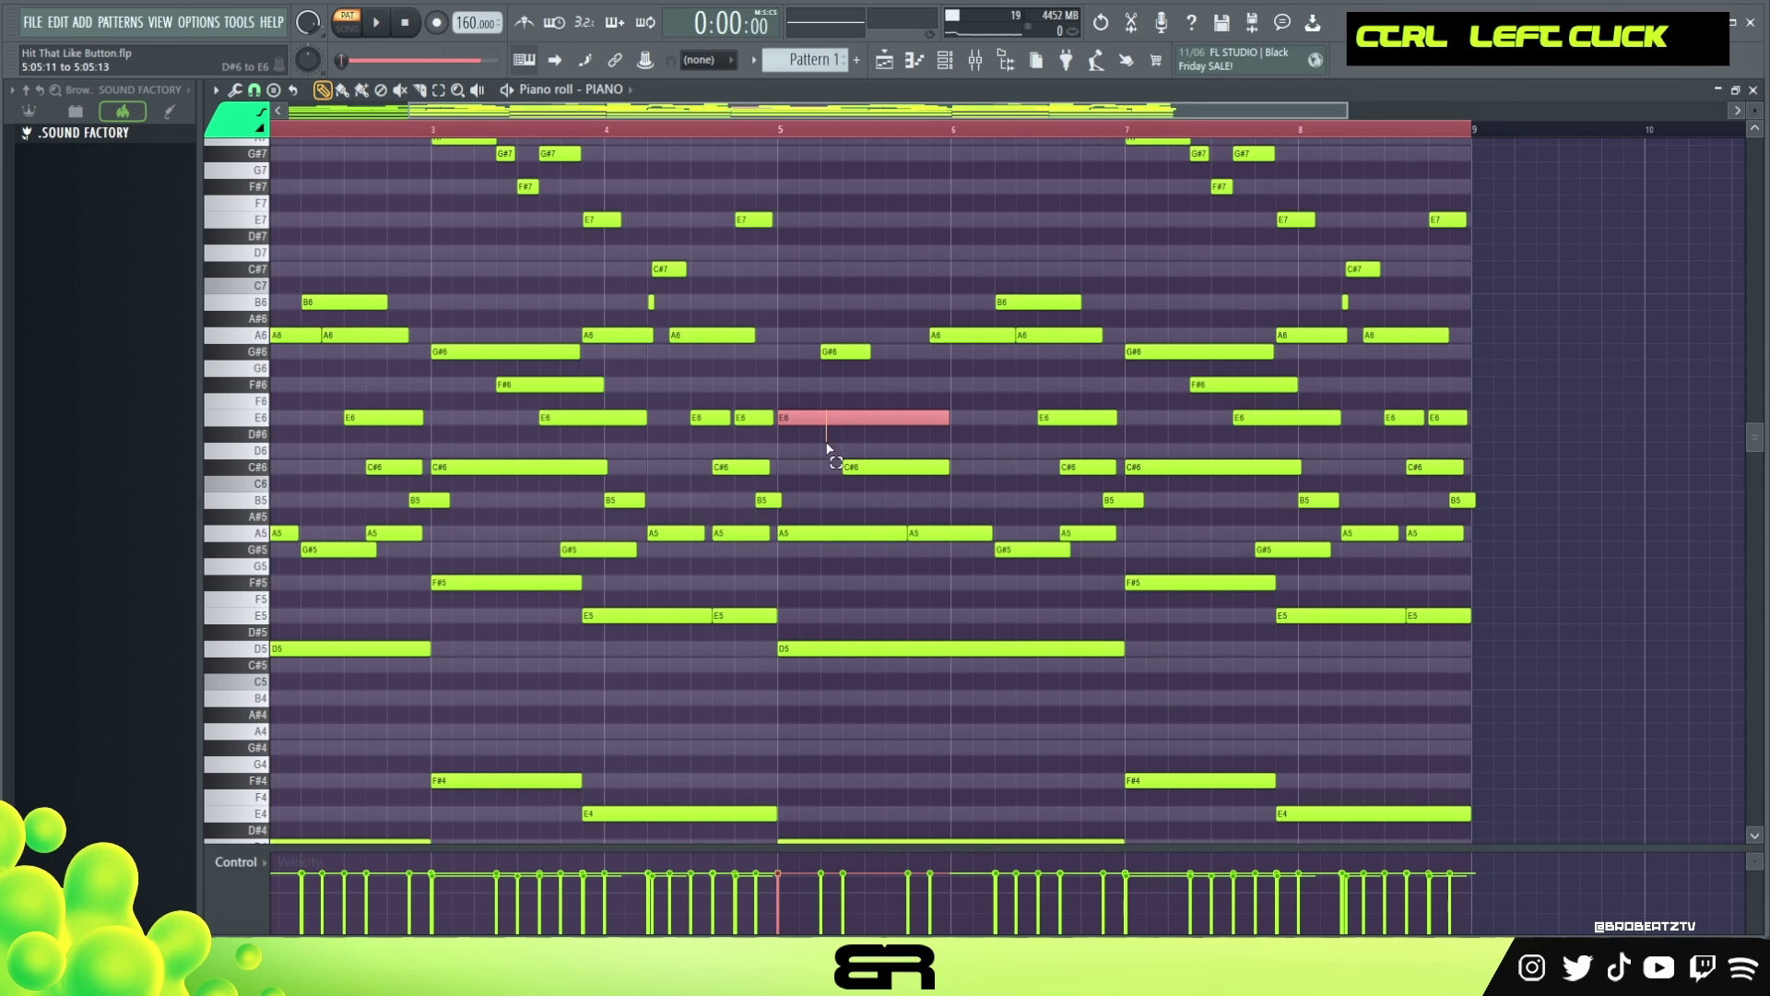
pyautogui.keyDown('ctrl'); pyautogui.keyDown('shift'); pyautogui.click(1145, 353); pyautogui.keyUp('shift'); pyautogui.keyUp('ctrl')
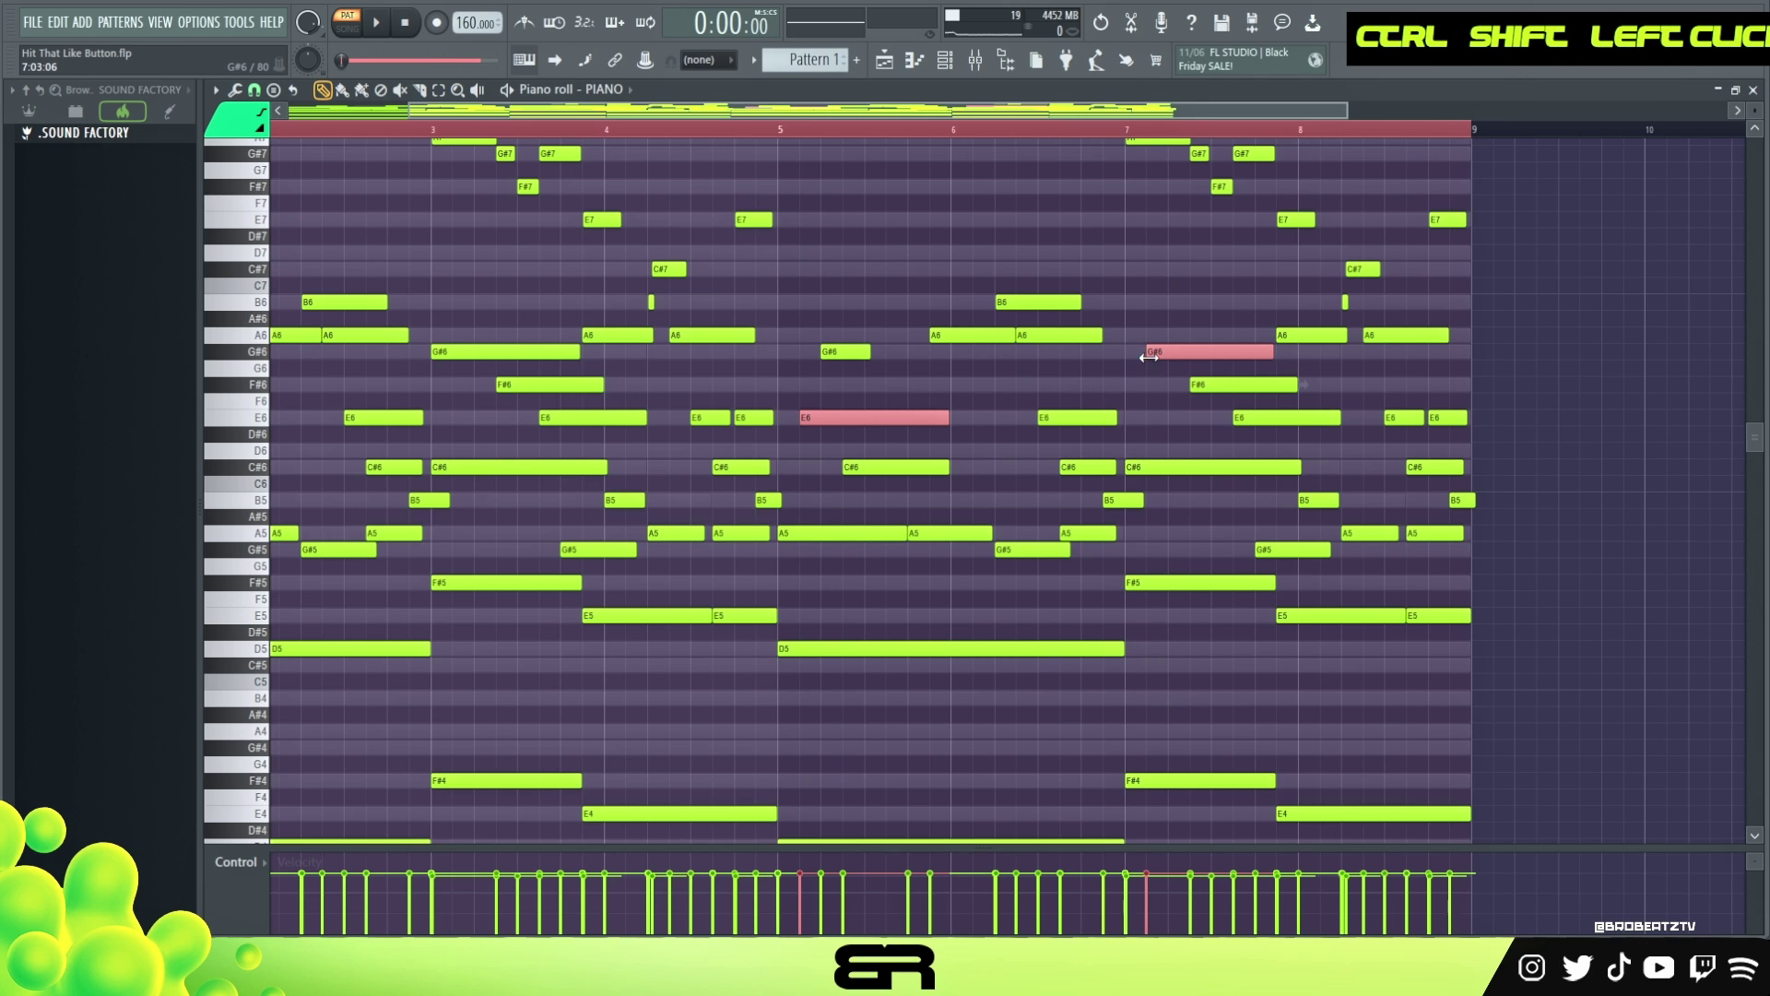
pyautogui.hotkey('alt', 'c')
# - Copy the bar 5 E6 note an octave up to E7 at step 9, and copy that note to C#7 at step 13
pyautogui.keyDown('ctrl'); pyautogui.click(856, 417); pyautogui.keyUp('ctrl')
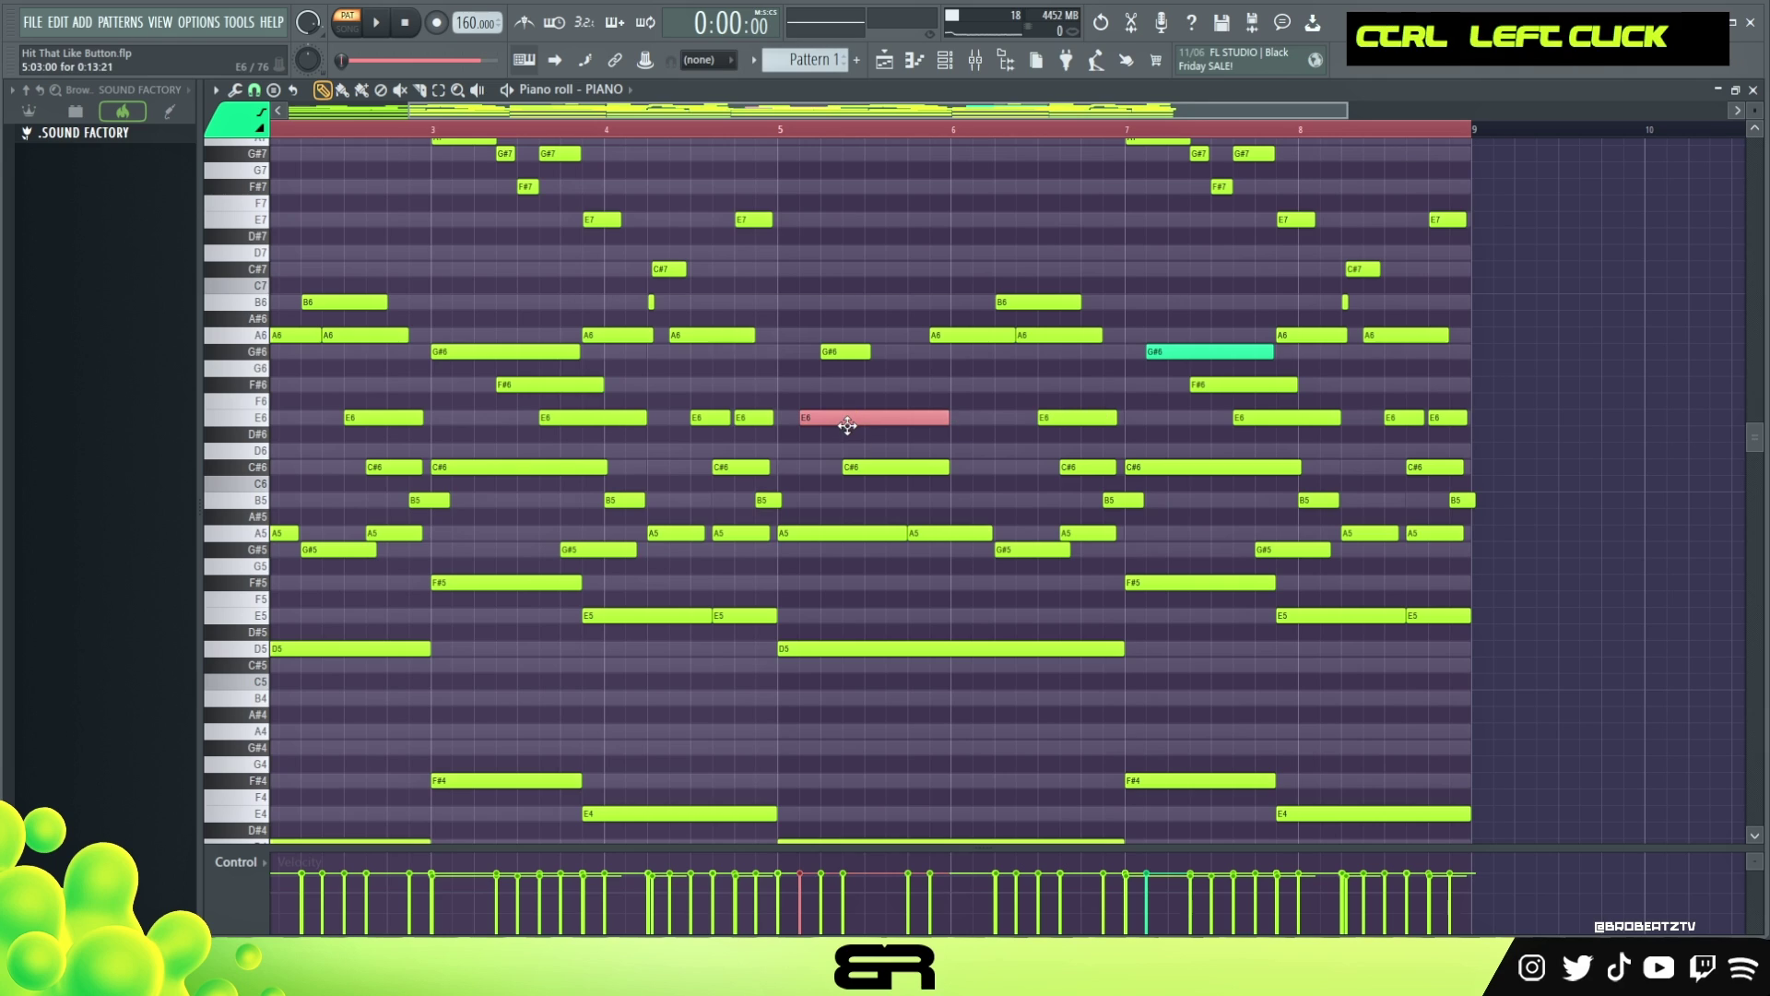
pyautogui.keyDown('shift'); pyautogui.moveTo(856, 417); pyautogui.dragTo(899, 412); pyautogui.keyUp('shift')
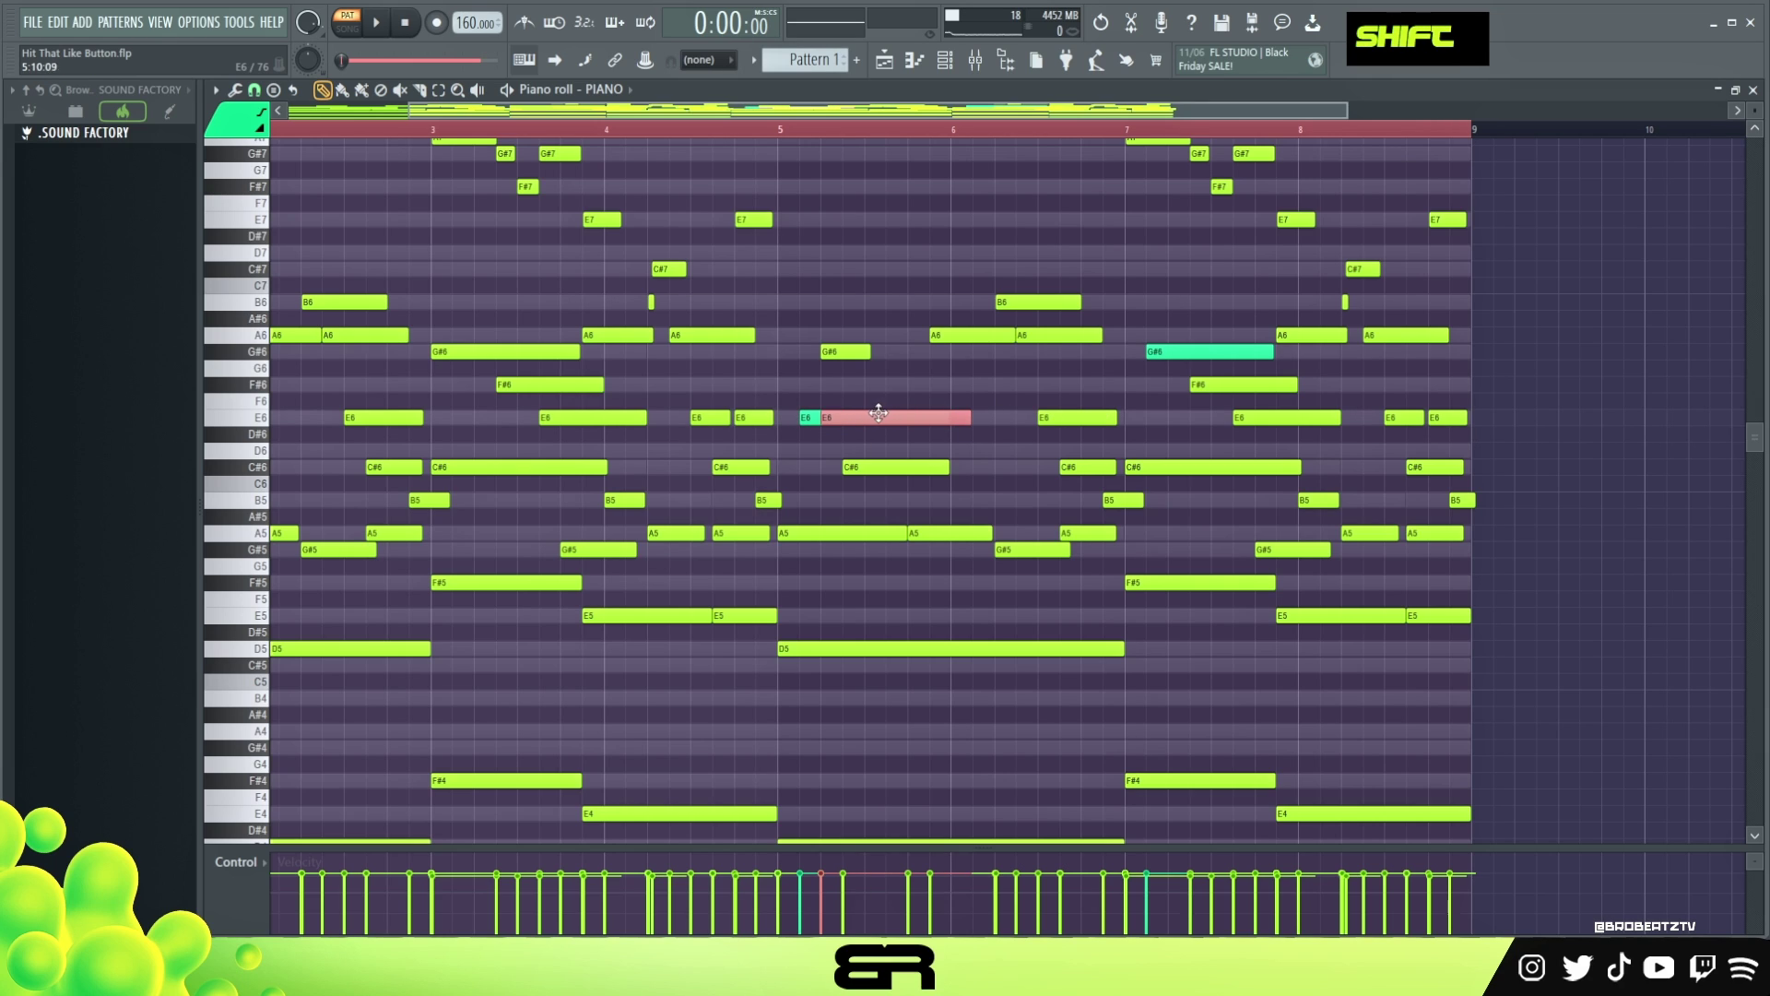
pyautogui.moveTo(839, 420); pyautogui.dragTo(869, 421)
pyautogui.scroll(3, 818, 130)
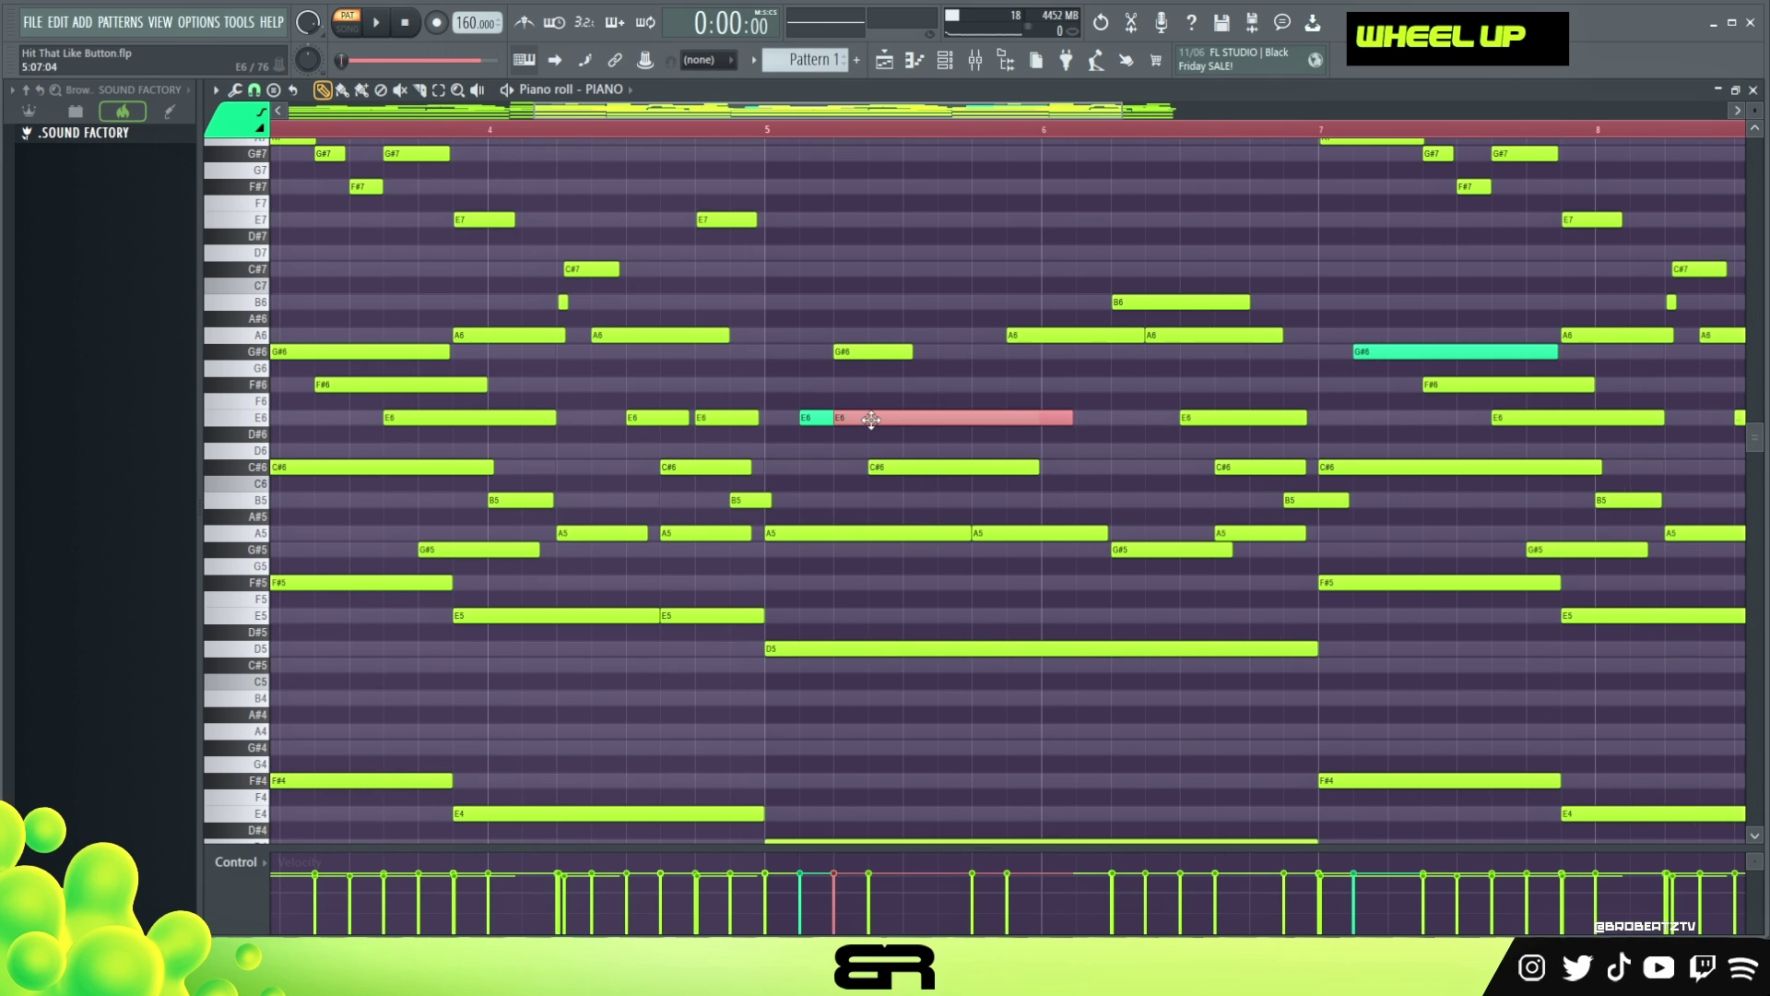
pyautogui.hotkey('ctrl', 'Up')
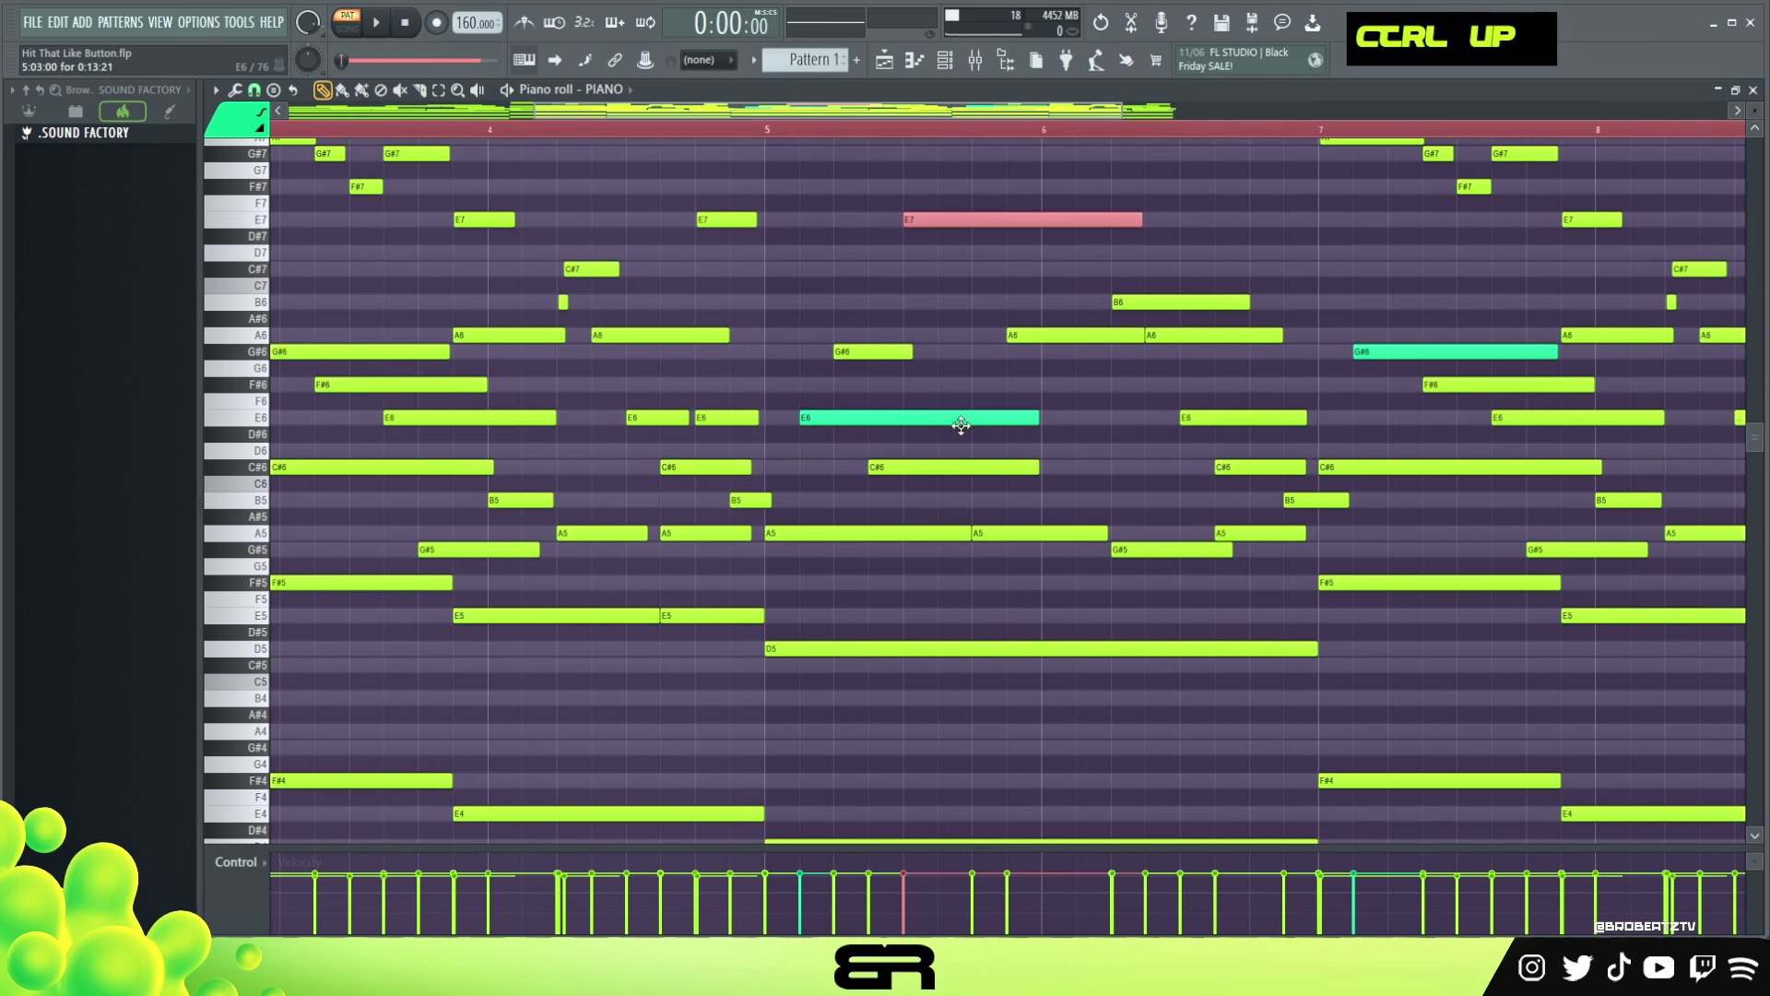
pyautogui.moveTo(941, 221); pyautogui.dragTo(1005, 282)
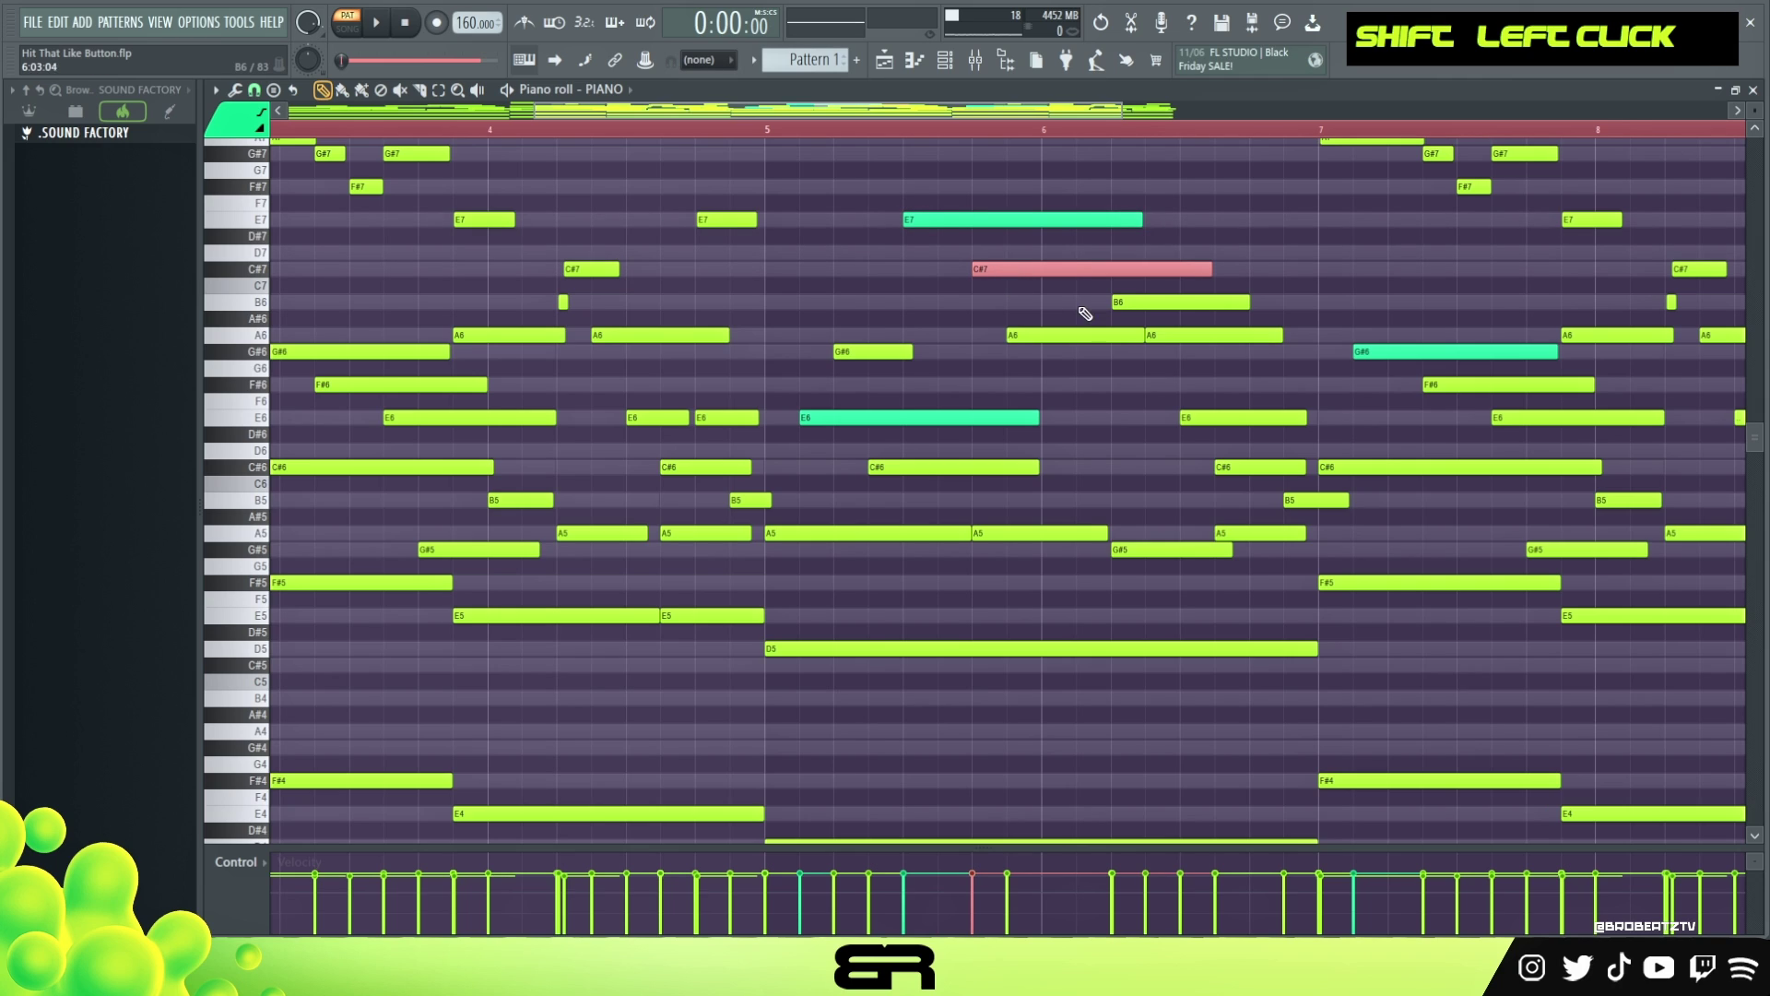
pyautogui.rightClick(1008, 360)
# - Recolor the E6, E7 and C#7 notes in bar 5 and the G#6 in bar 7 with color group 1
pyautogui.moveTo(950, 203); pyautogui.dragTo(1046, 288)
pyautogui.moveTo(1377, 322); pyautogui.dragTo(1356, 365)
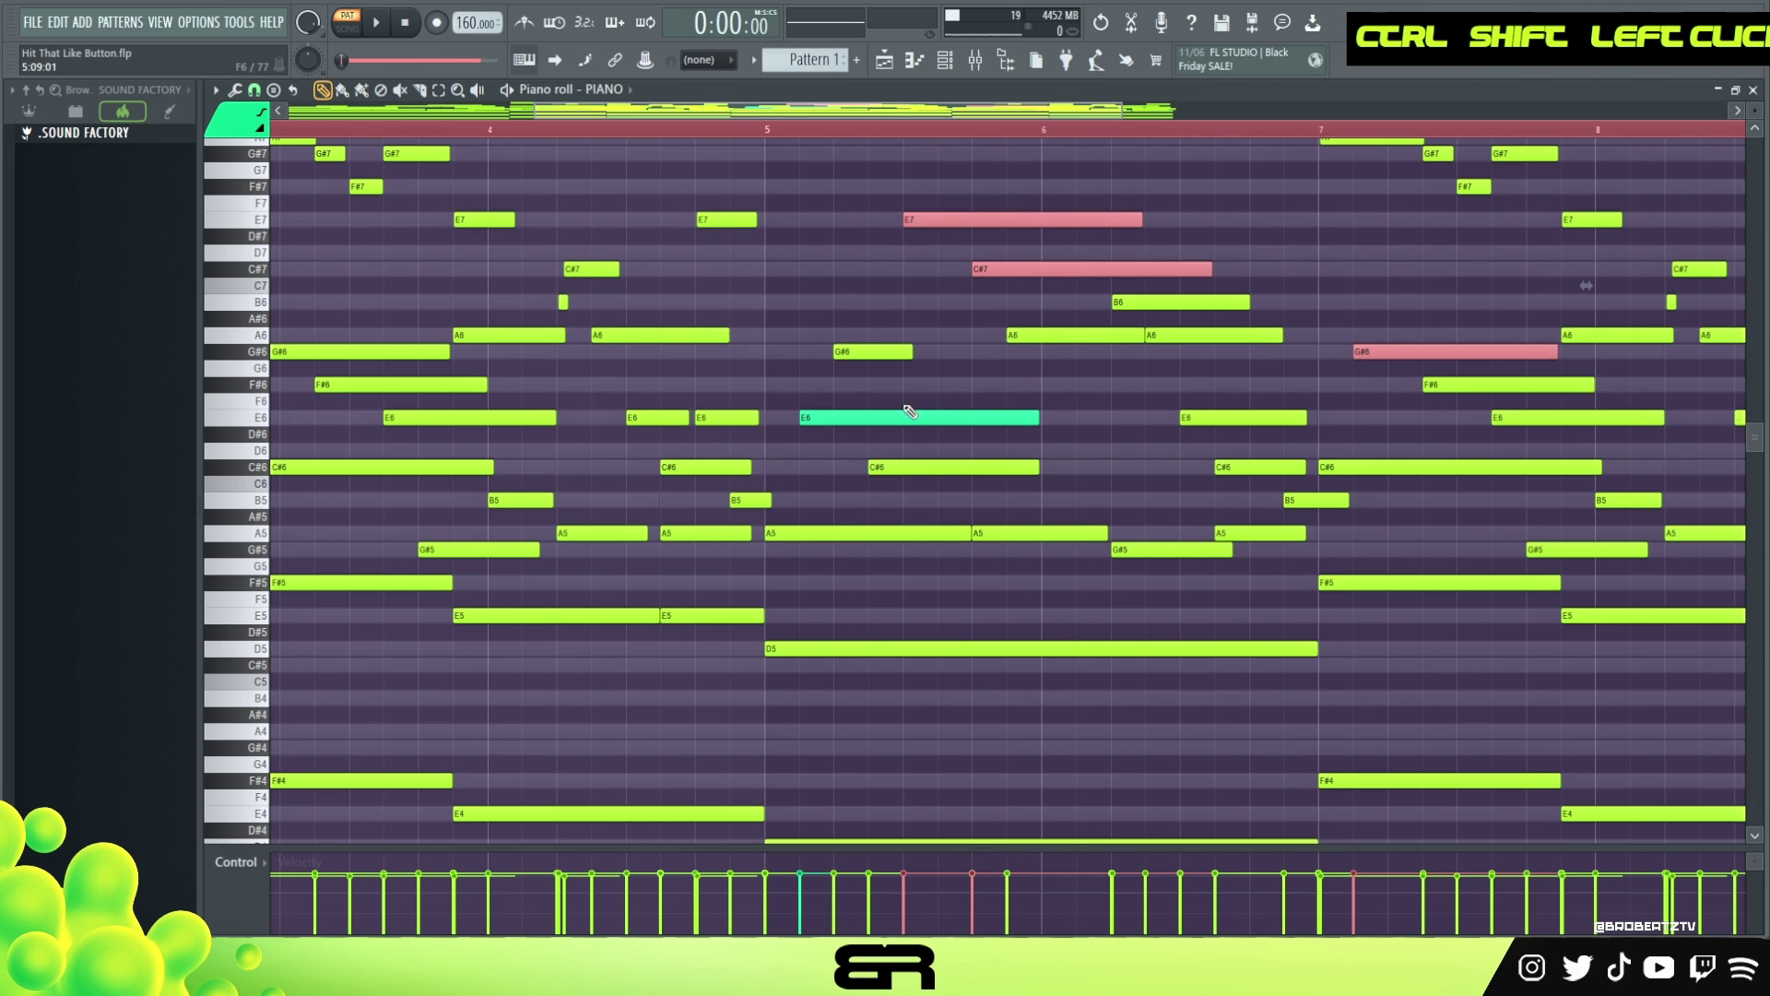
pyautogui.keyDown('ctrl'); pyautogui.keyDown('shift'); pyautogui.click(908, 415); pyautogui.keyUp('shift'); pyautogui.keyUp('ctrl')
pyautogui.click(236, 120)
pyautogui.doubleClick(222, 155)
pyautogui.hotkey('alt', 'c')
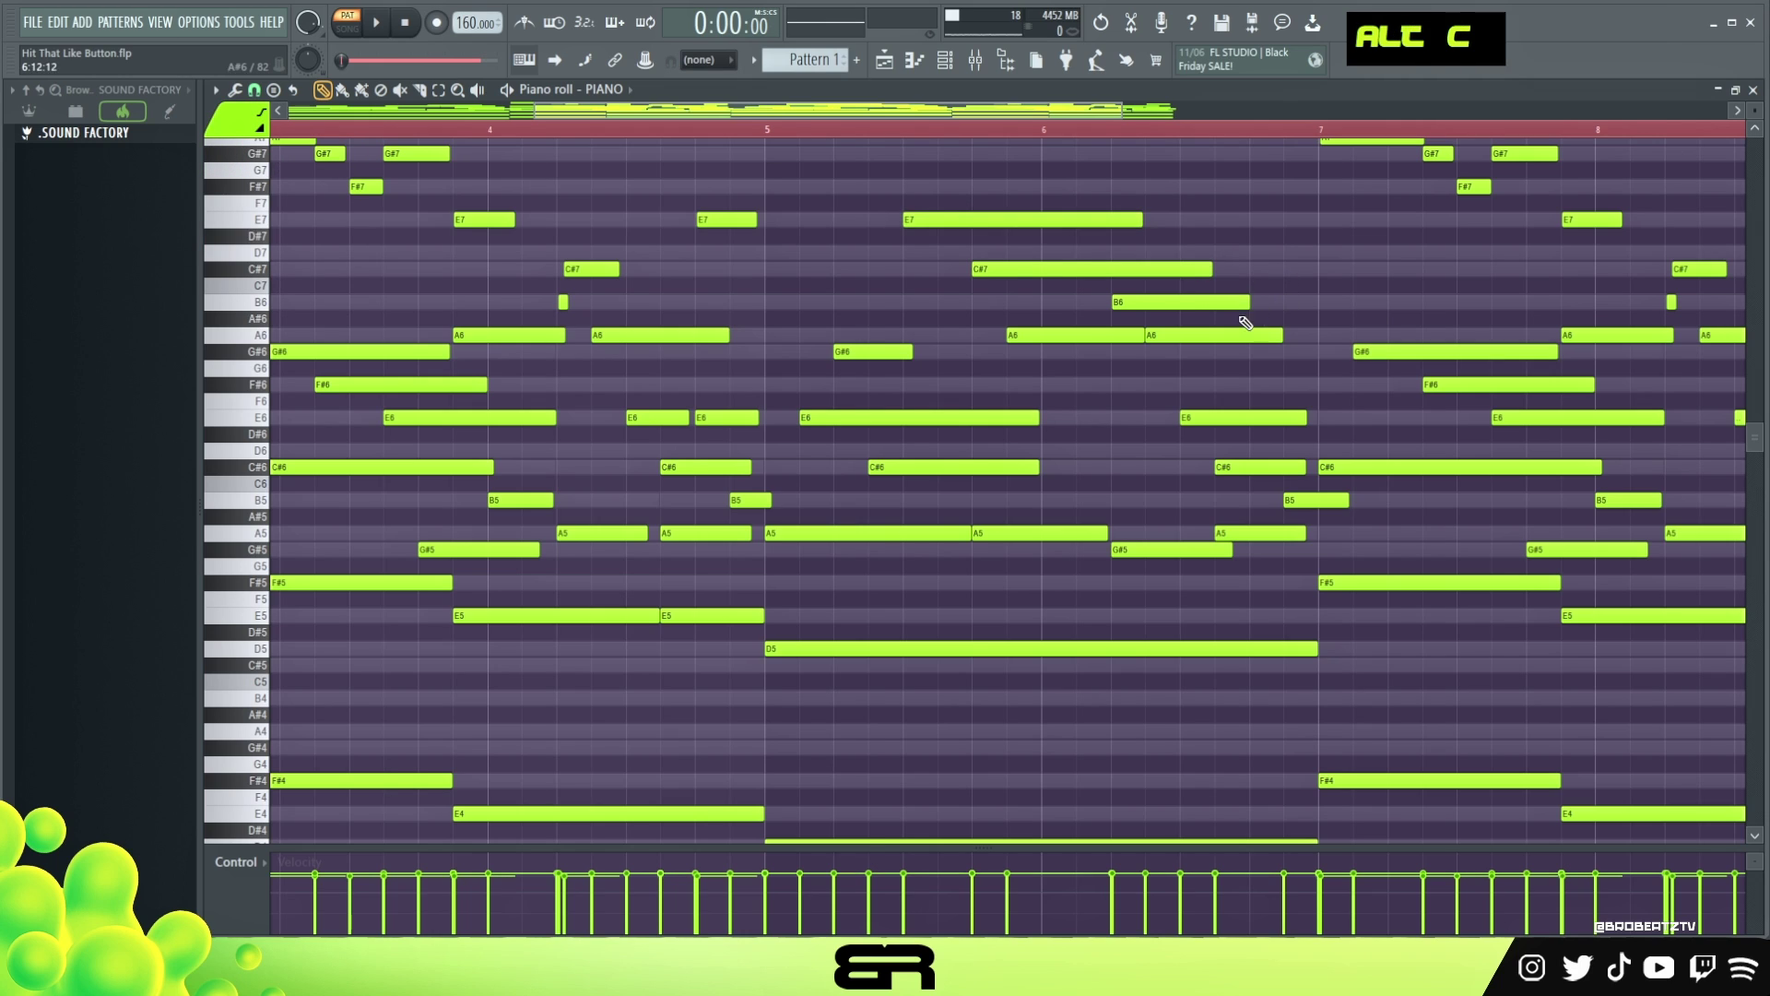
# - Highlight the edited E6, E7, C#7 and G#6 notes and play the second four bars
pyautogui.moveTo(1018, 180); pyautogui.dragTo(1055, 284)
pyautogui.keyDown('ctrl'); pyautogui.keyDown('shift'); pyautogui.click(1490, 351); pyautogui.keyUp('shift'); pyautogui.keyUp('ctrl')
pyautogui.keyDown('ctrl'); pyautogui.keyDown('shift'); pyautogui.click(966, 417); pyautogui.keyUp('shift'); pyautogui.keyUp('ctrl')
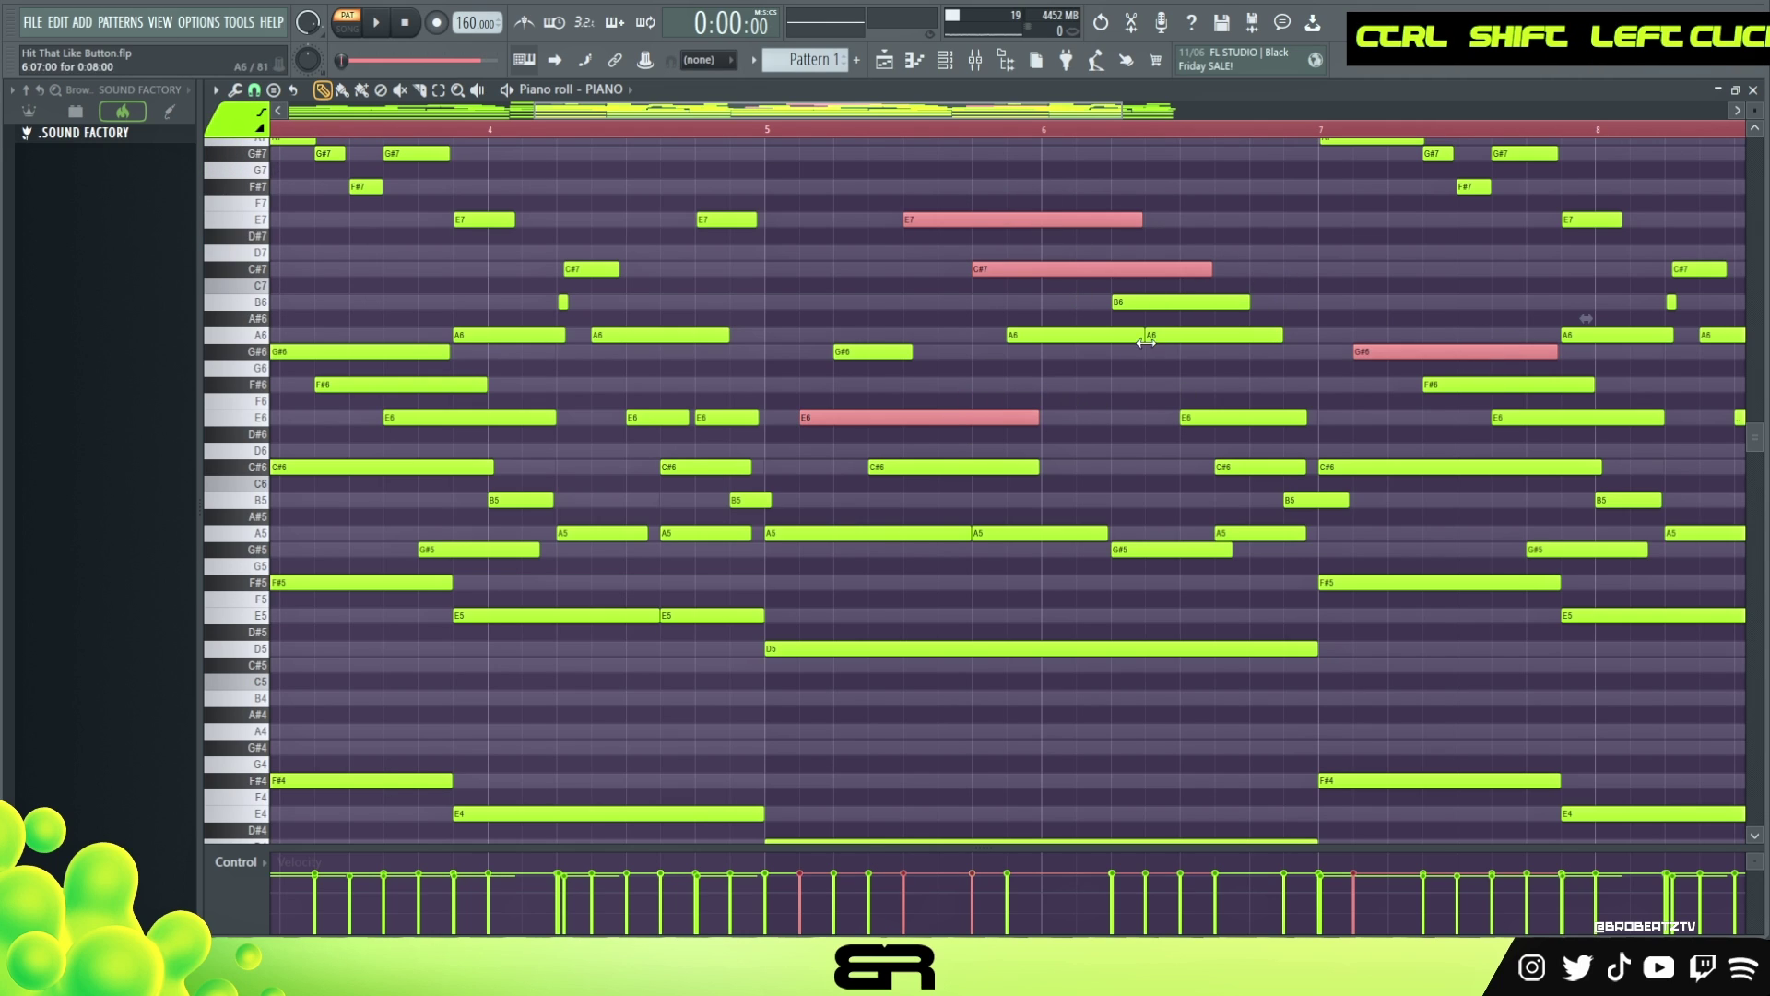
pyautogui.scroll(1, 963, 415)
pyautogui.scroll(-1, 1754, 111)
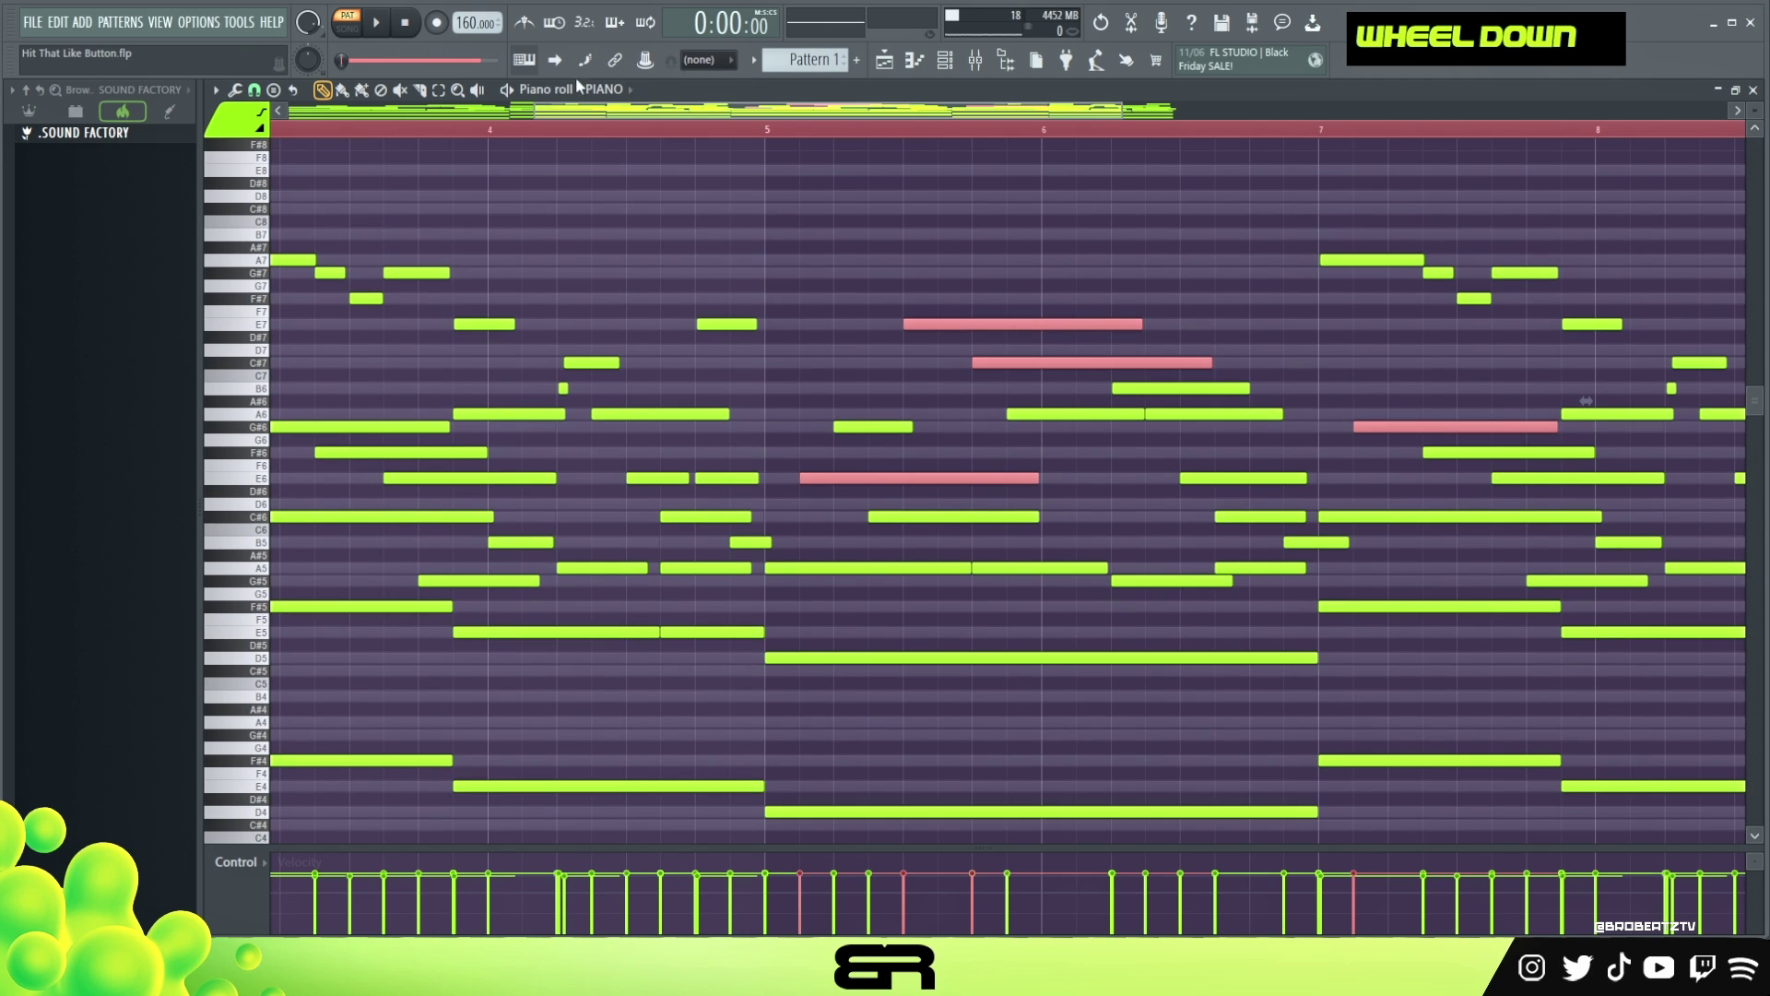
pyautogui.press('space')
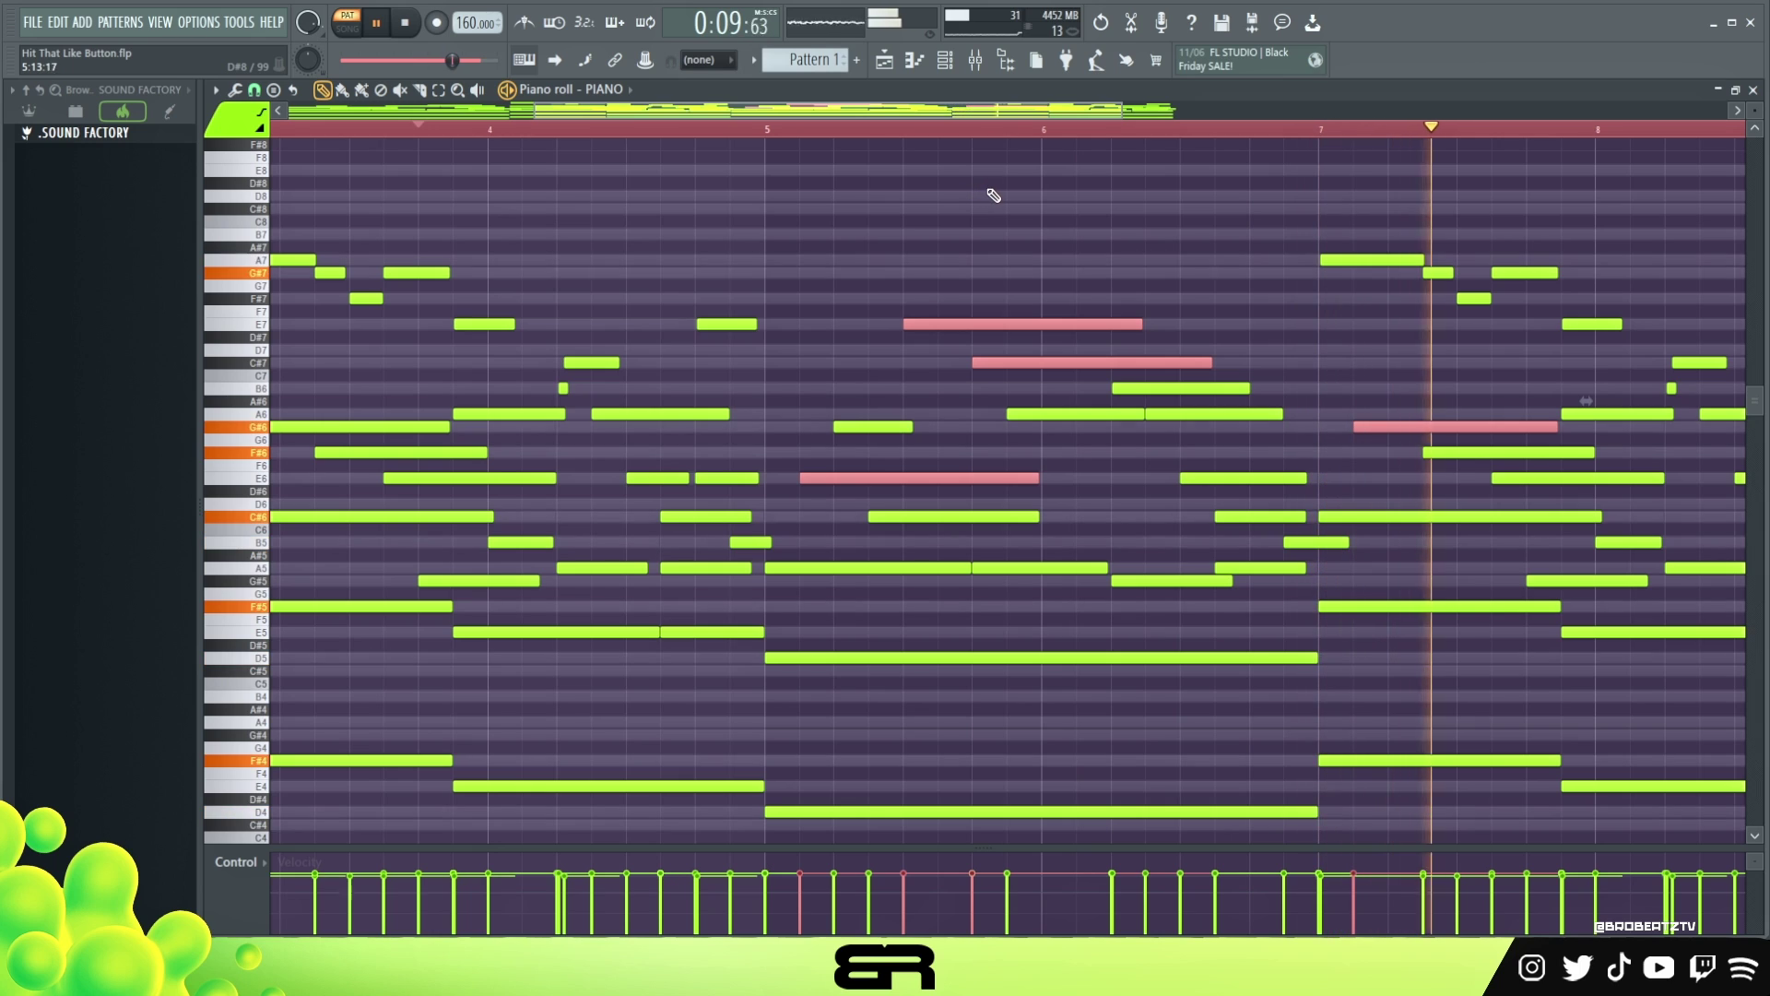
pyautogui.press('space')
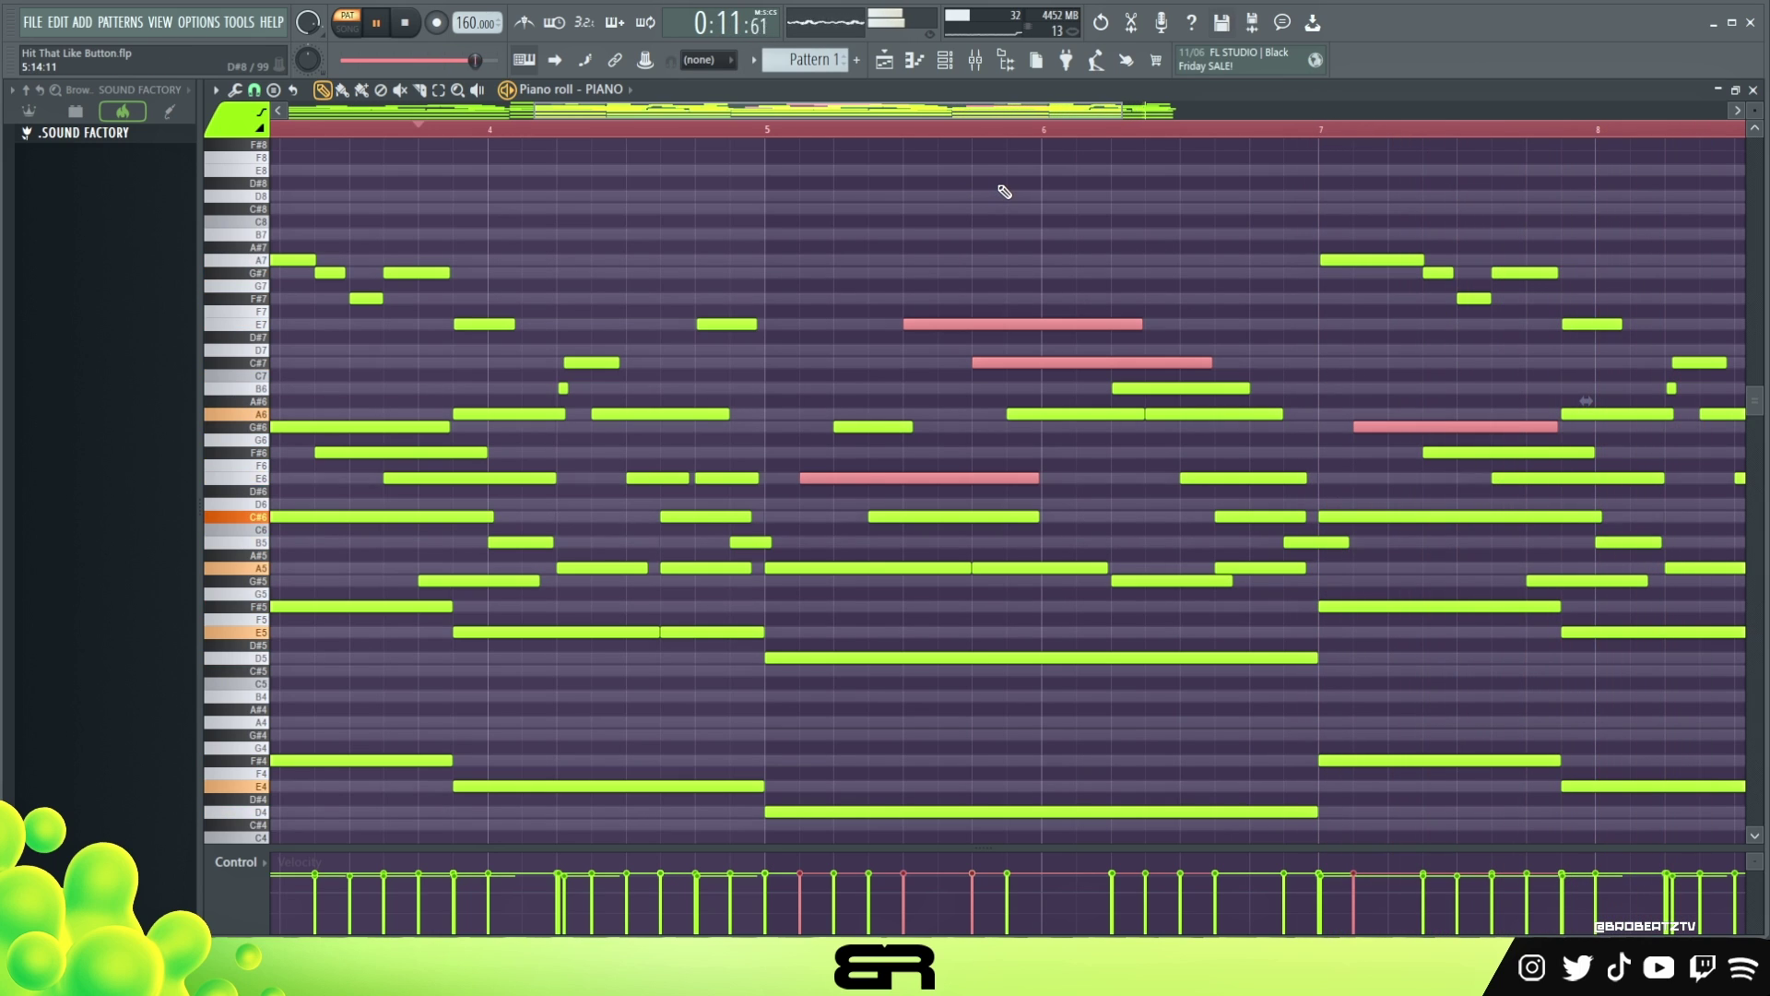
# - Move the bar 7 F#6 note back to step 5 and listen to the variation
pyautogui.rightClick(1424, 475)
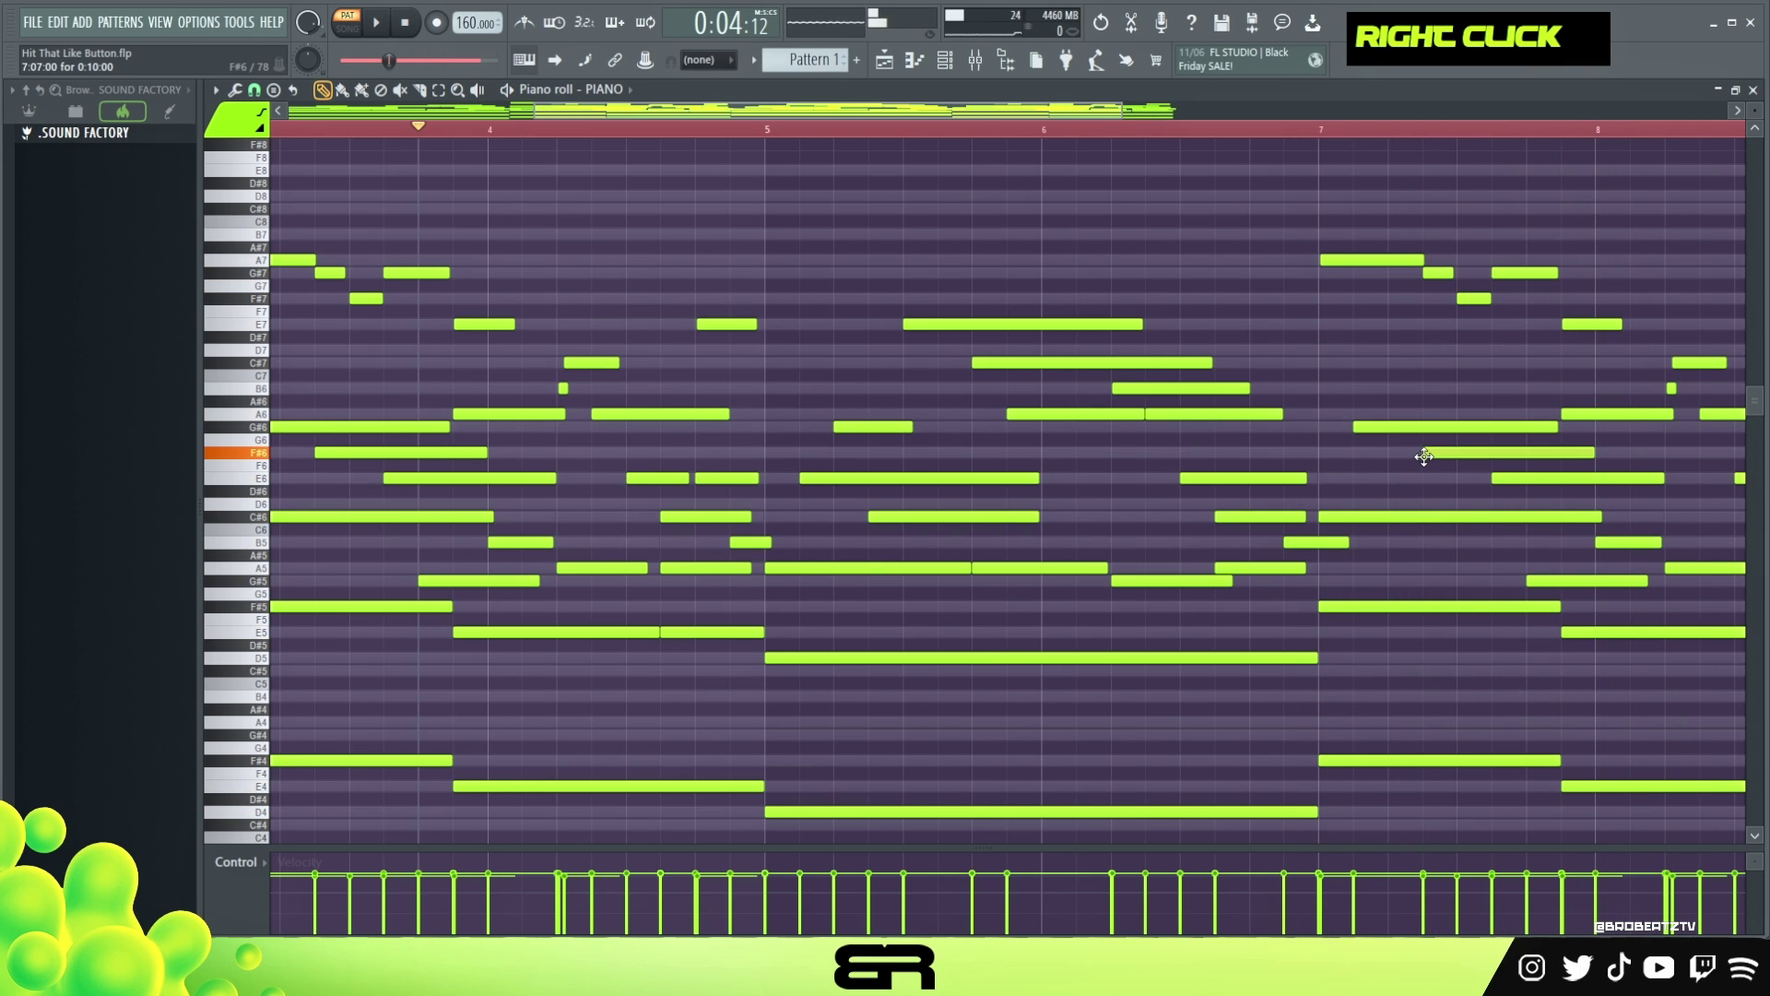
pyautogui.press('space')
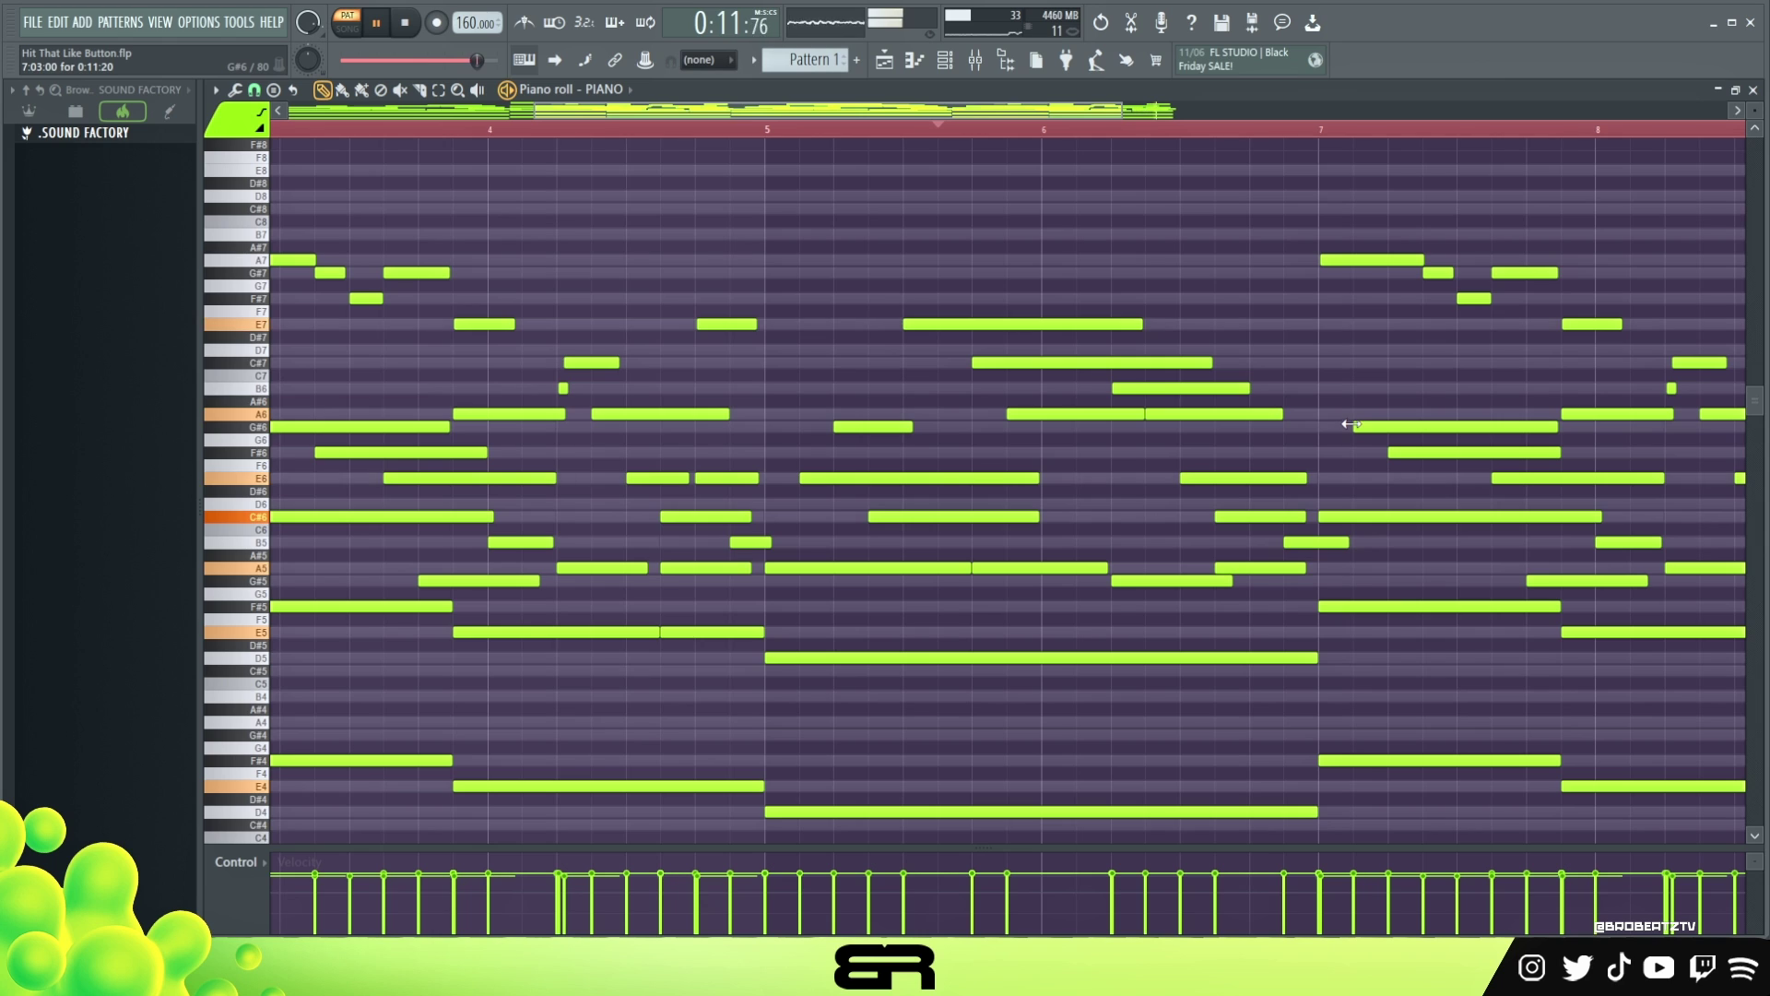
pyautogui.press('space')
# - Clear the time selection over the eight bars and return the playhead to the start of the pattern
pyautogui.keyDown('ctrl'); pyautogui.rightClick(1090, 271); pyautogui.keyUp('ctrl')
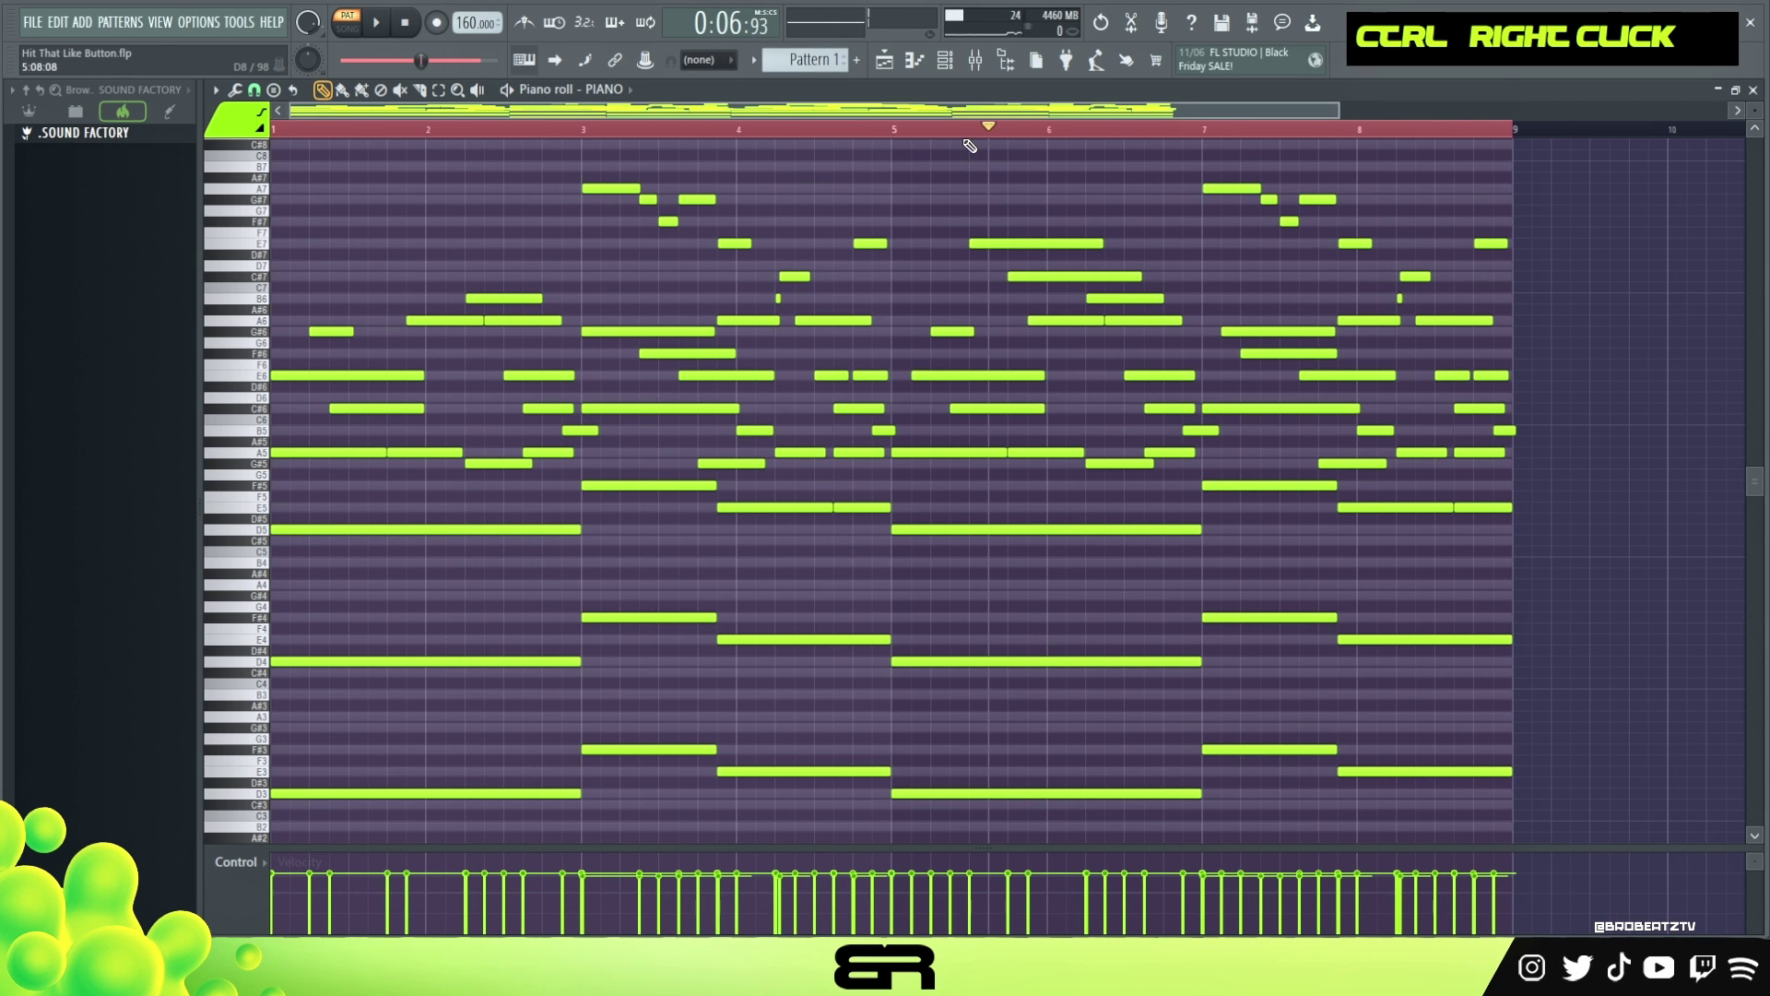
pyautogui.doubleClick(970, 130)
pyautogui.moveTo(981, 131); pyautogui.dragTo(159, 131)
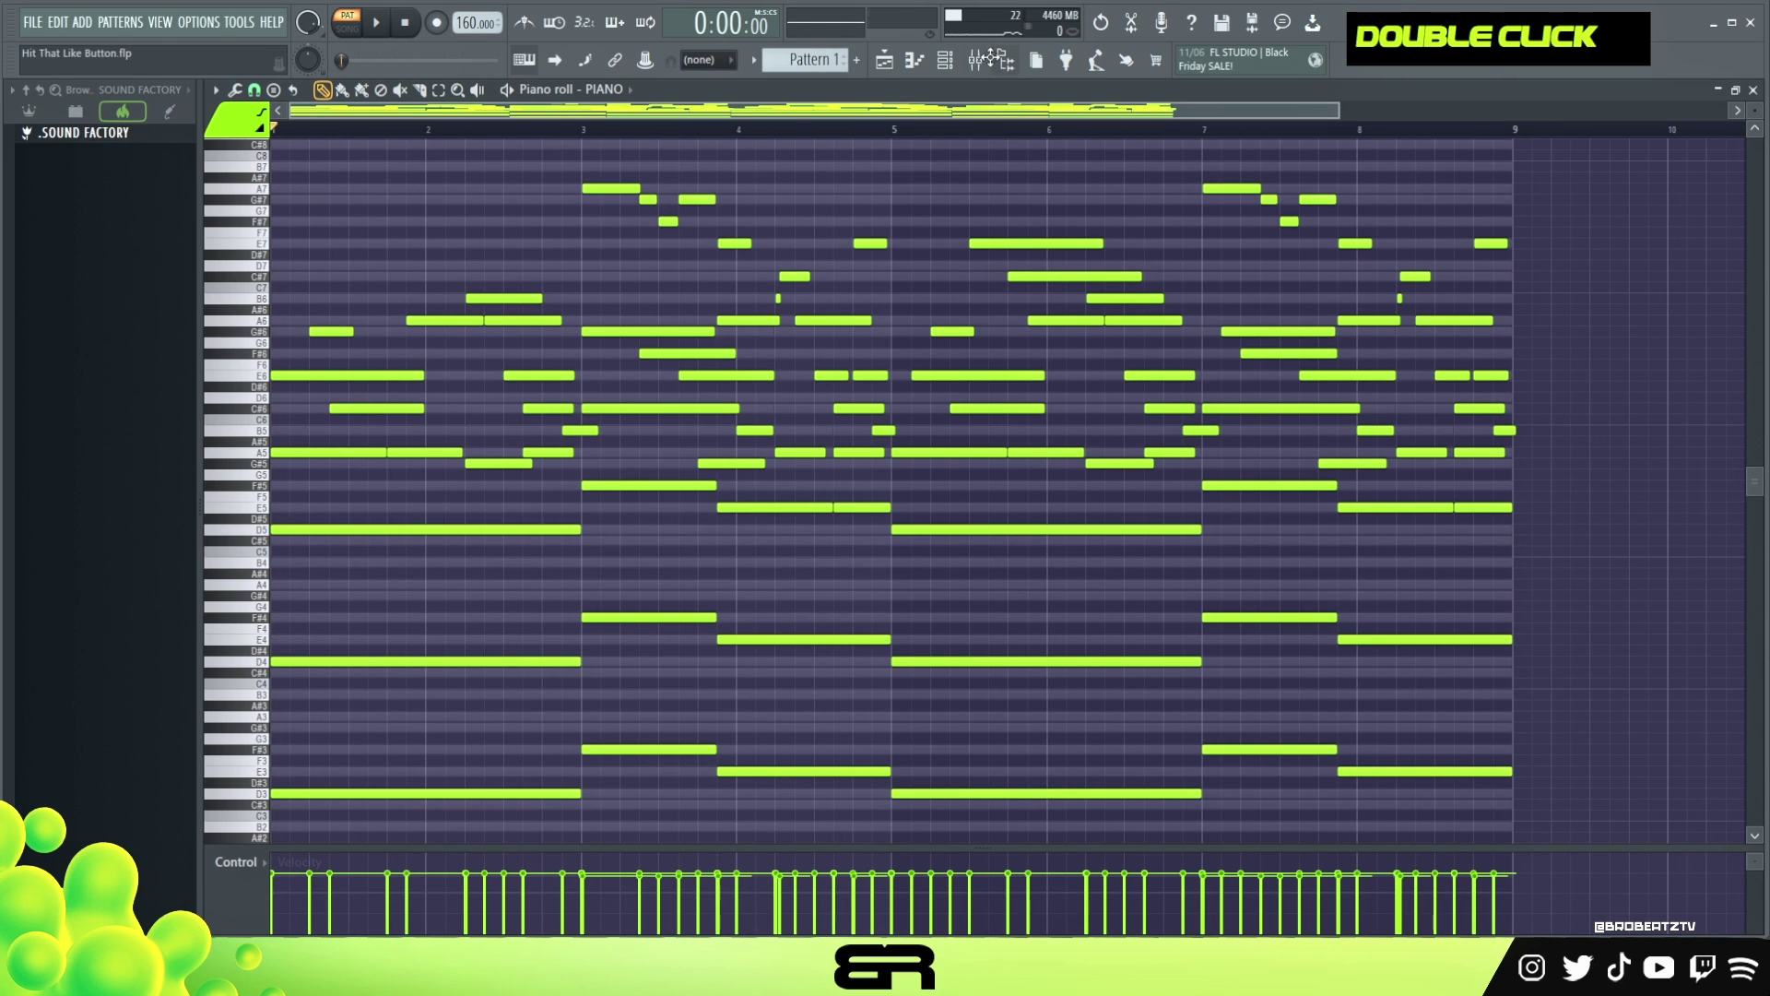
# - Audition the Fairy Bell preset of the Analog Lab V #2 channel and return to the PIANO channel's notes
pyautogui.click(947, 61)
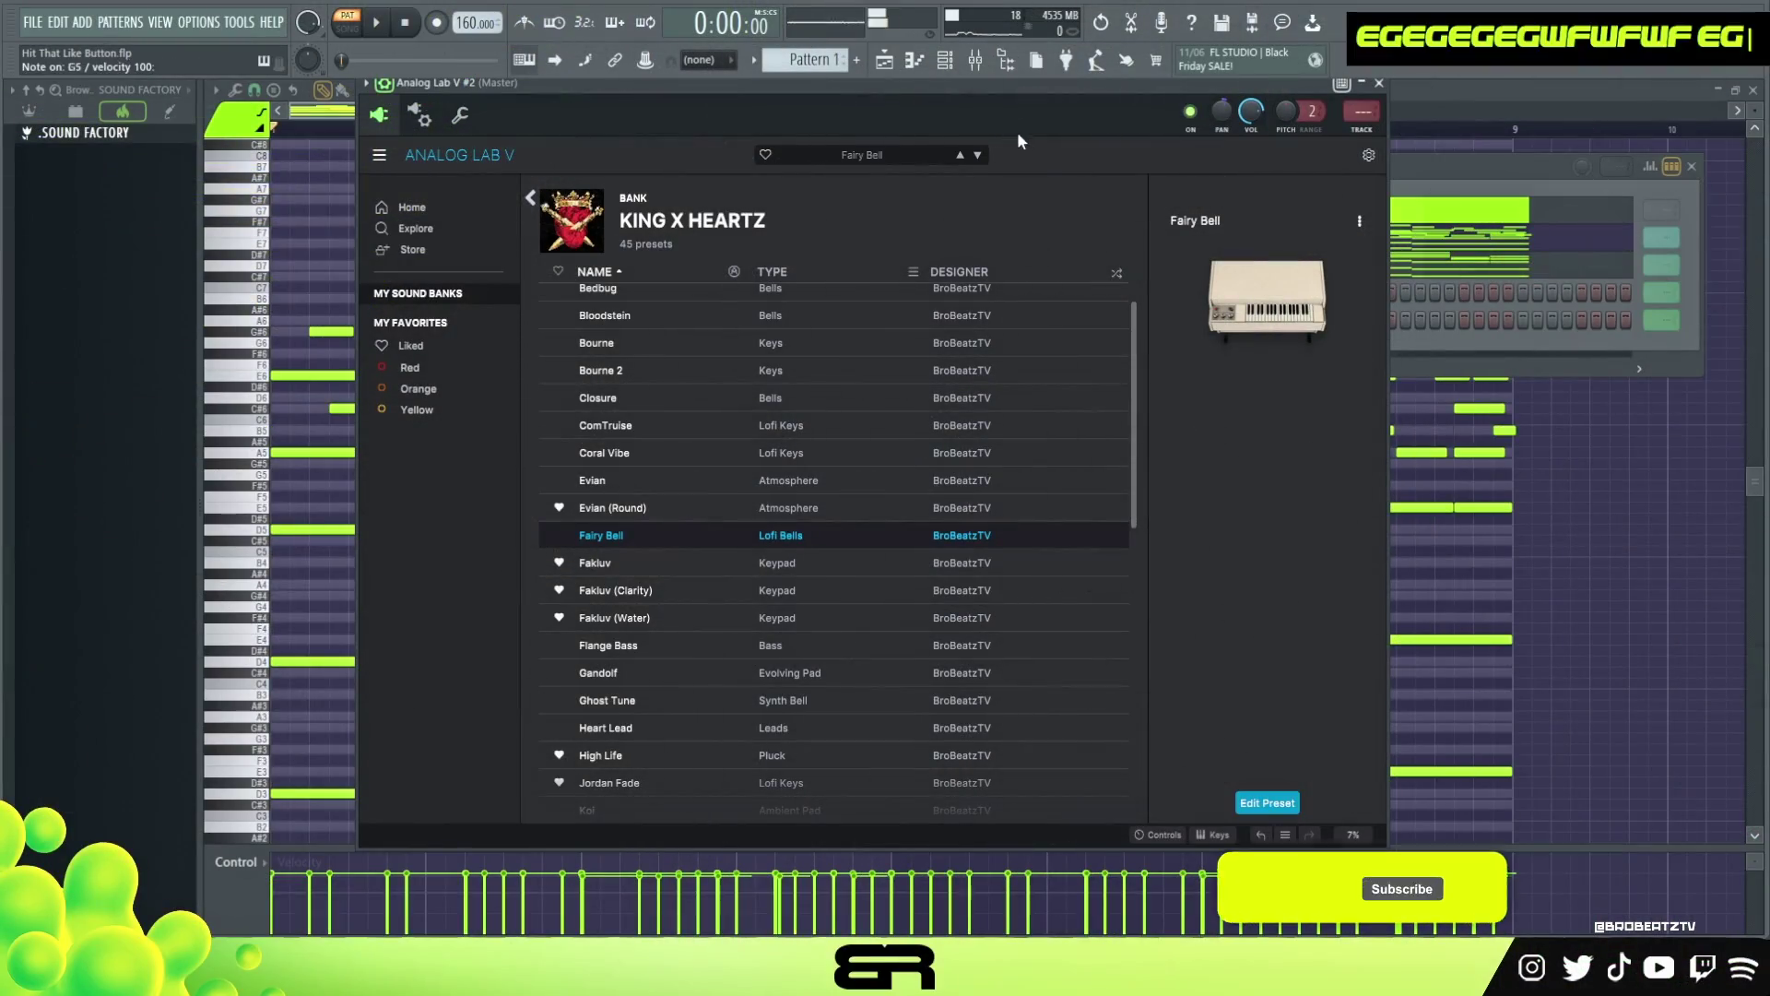
pyautogui.click(1379, 83)
pyautogui.rightClick(671, 281)
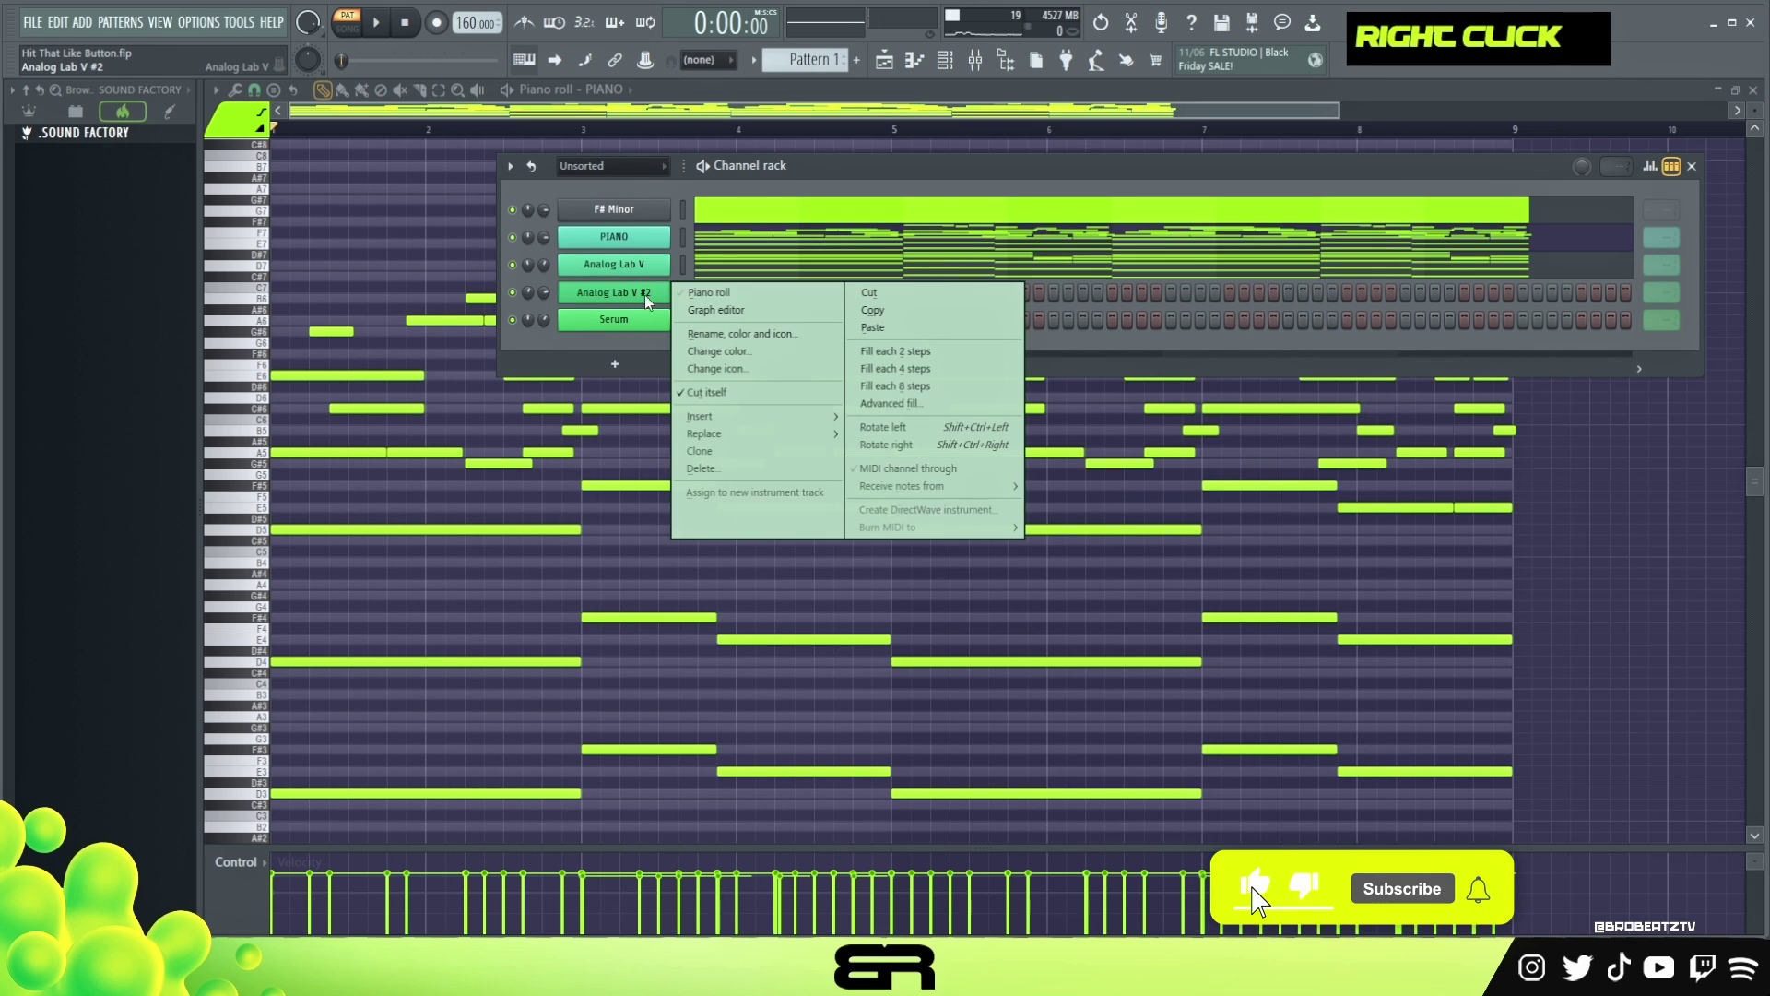
pyautogui.click(745, 295)
pyautogui.press('F6')
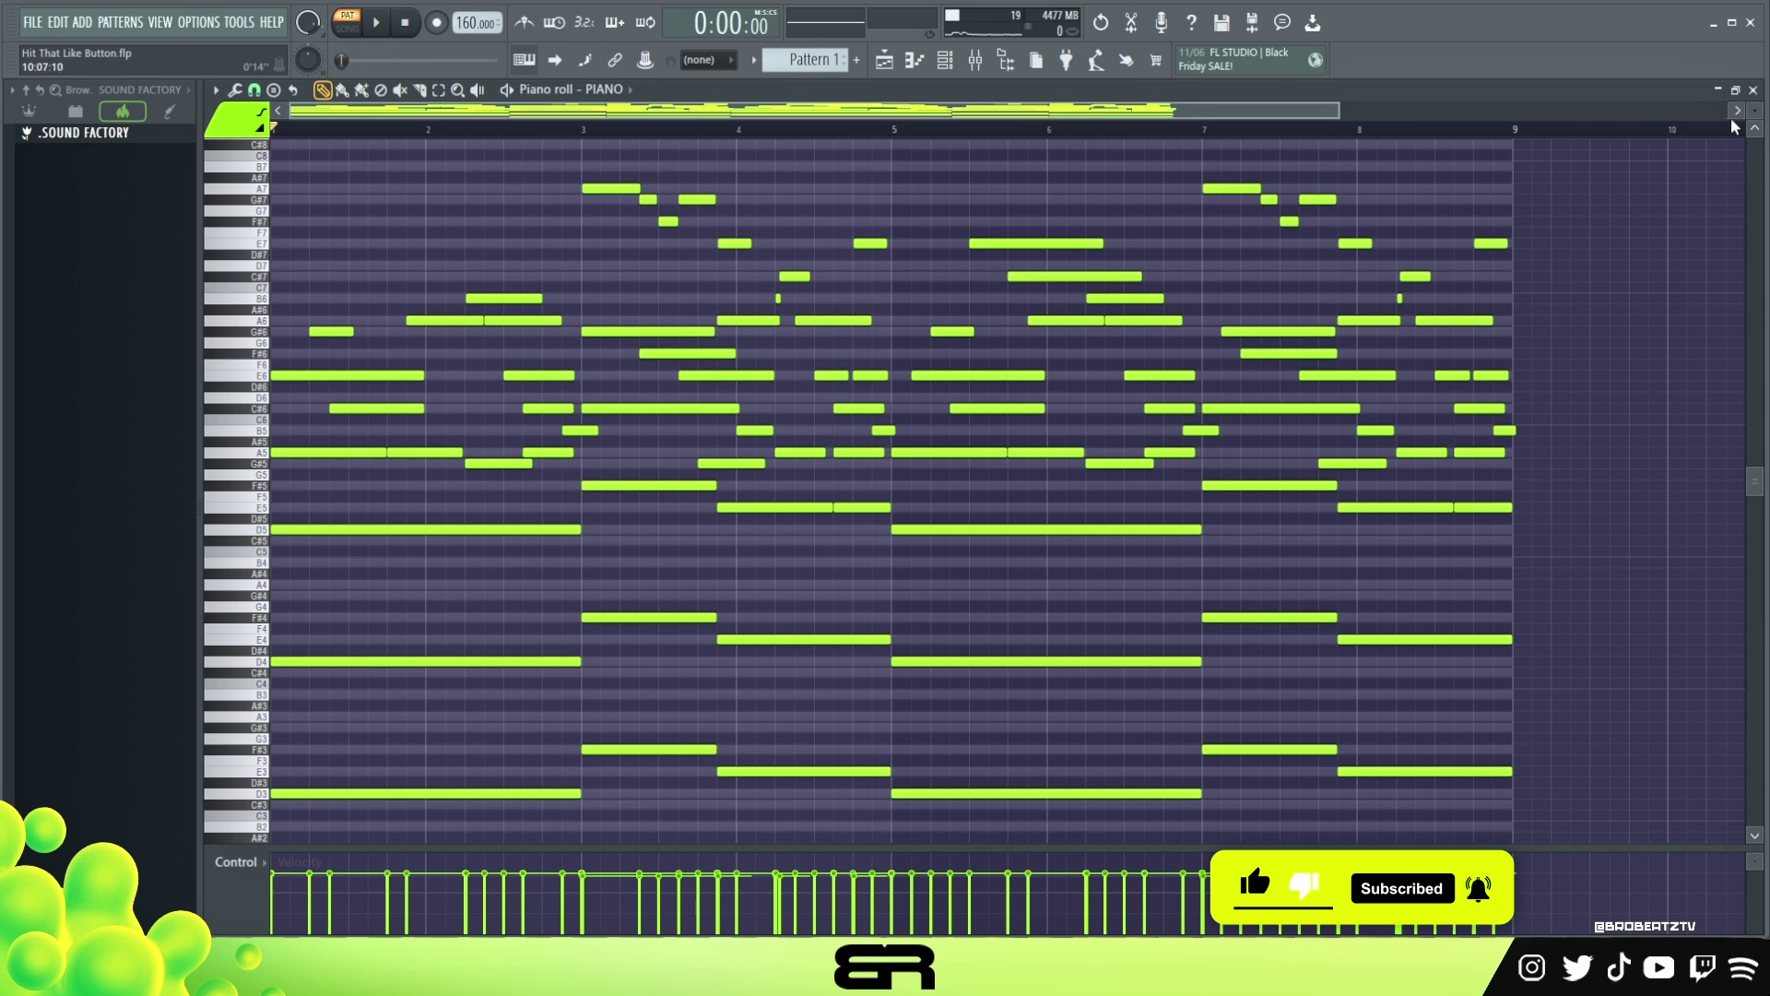
# - Shorten the first A6 note in PIANO, leading into bar 2, so it ends just before the B6 note
pyautogui.scroll(6, 414, 439)
pyautogui.moveTo(1336, 112); pyautogui.dragTo(983, 134)
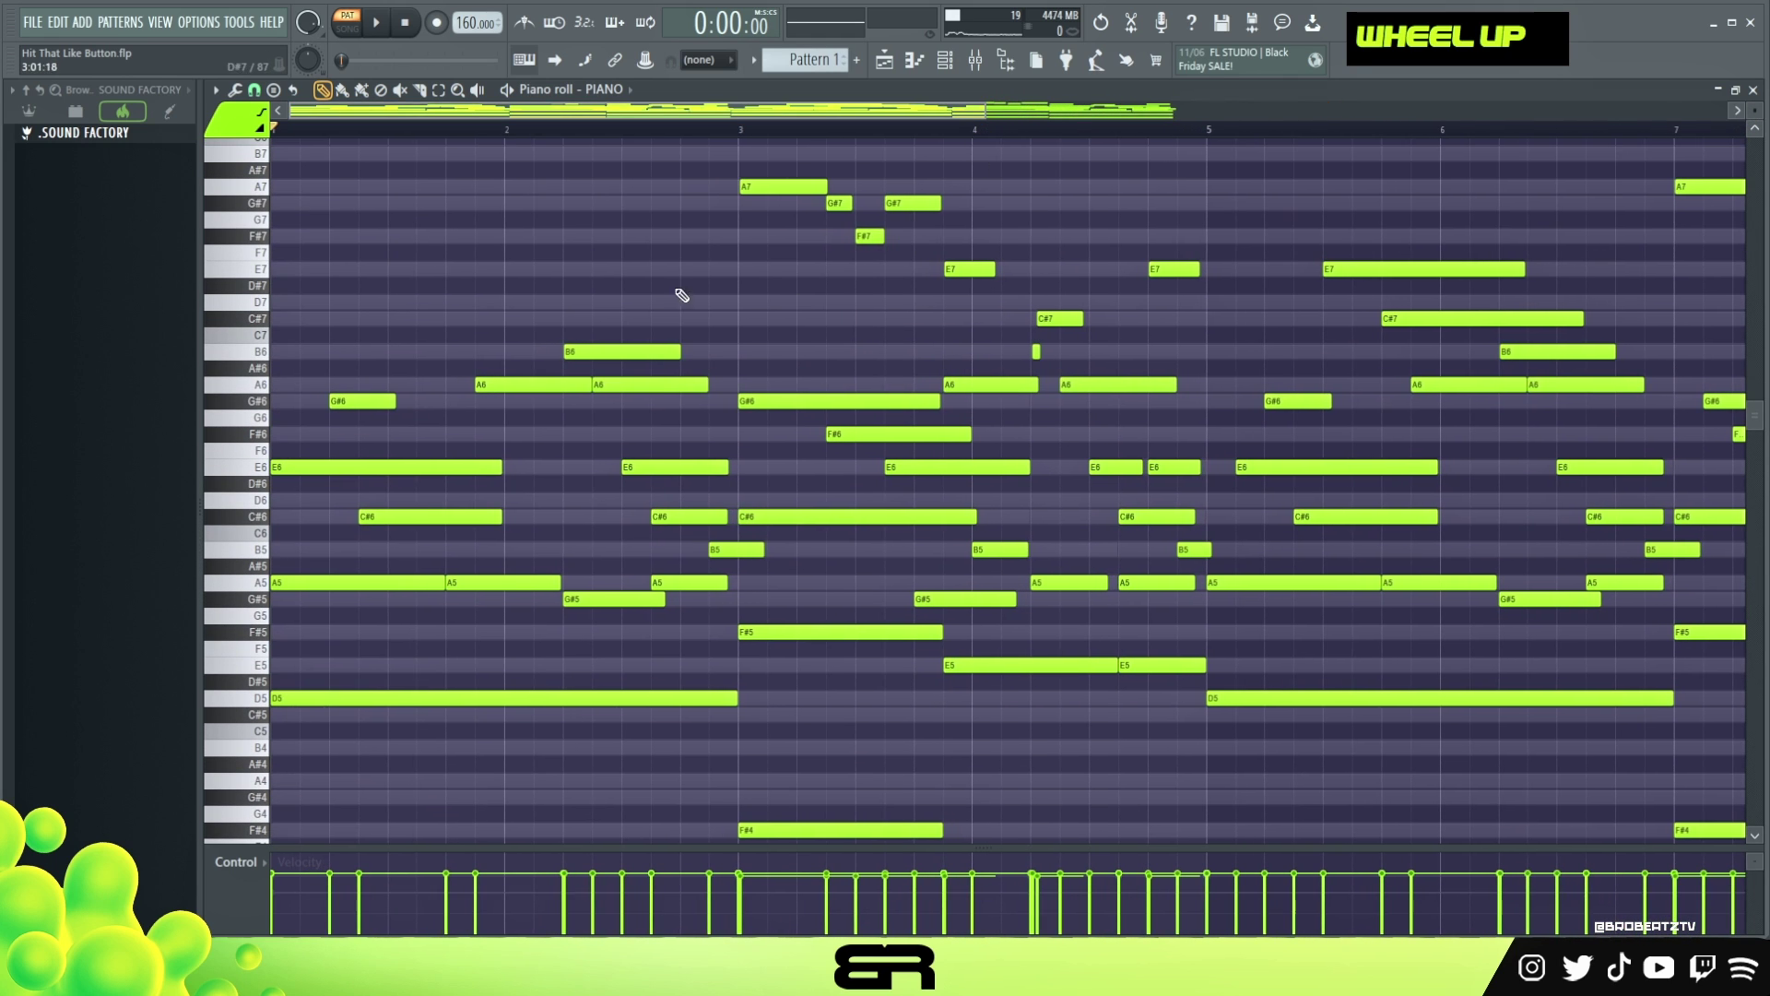
pyautogui.keyDown('ctrl'); pyautogui.click(519, 383); pyautogui.keyUp('ctrl')
pyautogui.moveTo(590, 385); pyautogui.dragTo(556, 387)
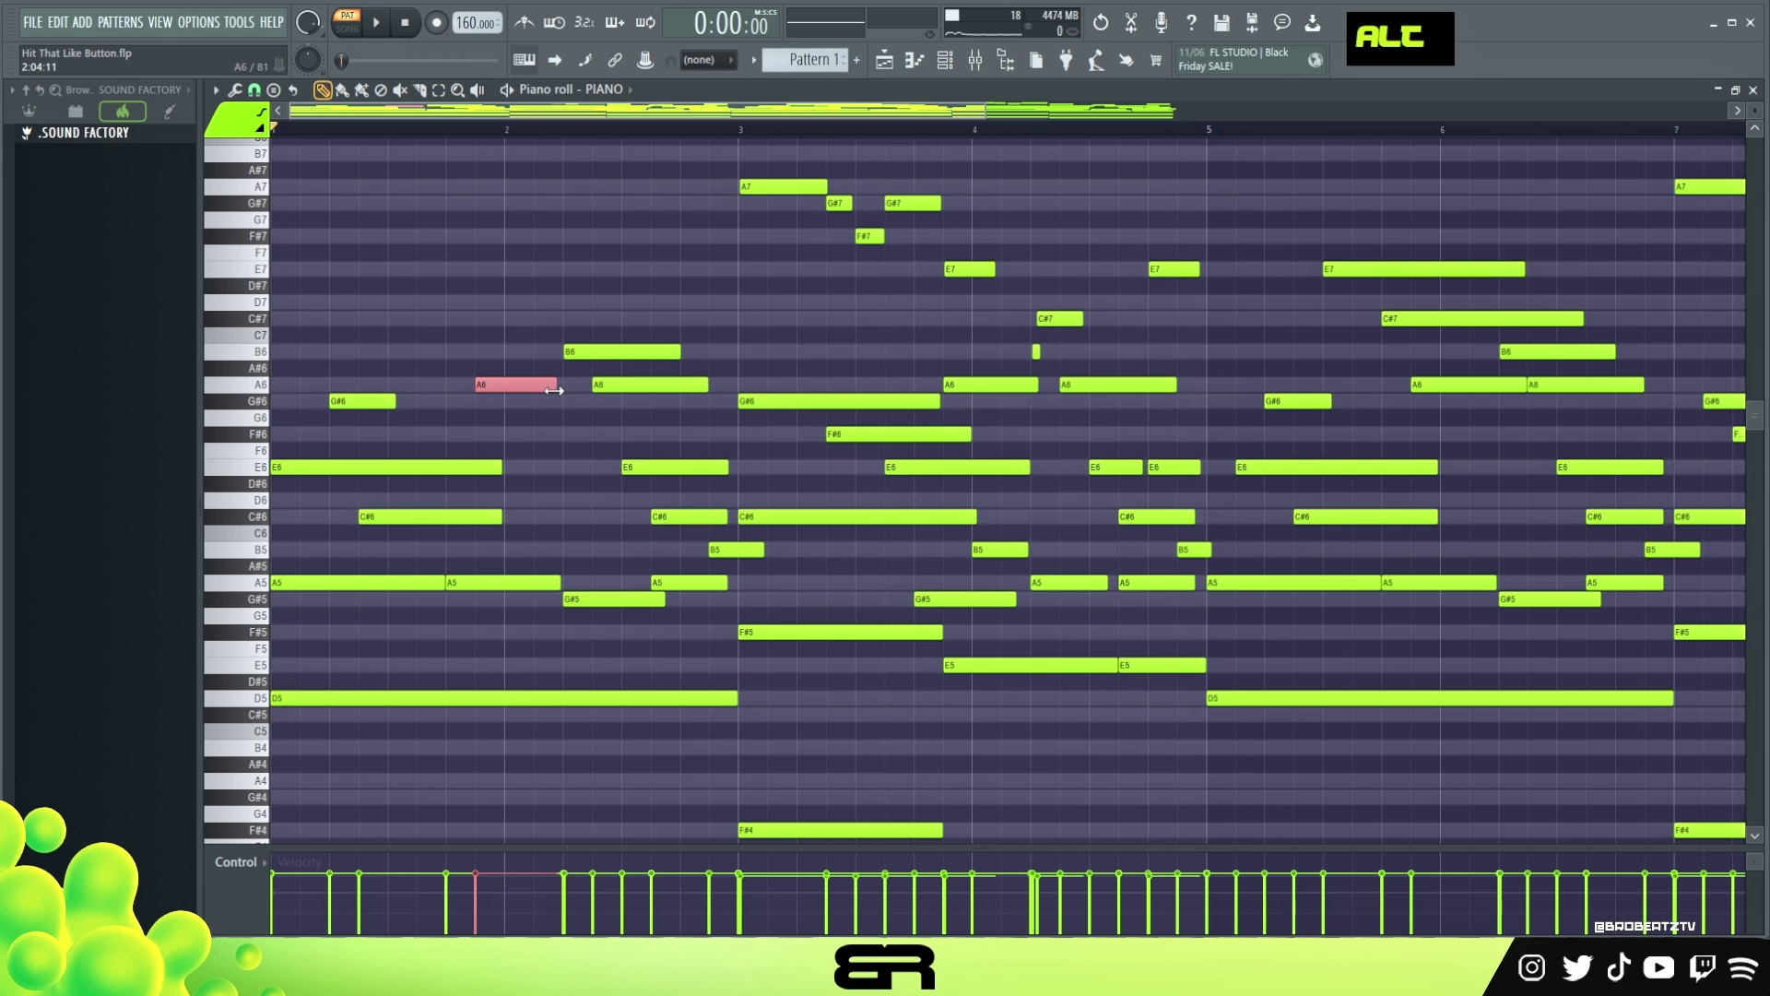
pyautogui.keyDown('alt'); pyautogui.rightClick(517, 370); pyautogui.keyUp('alt')
# - Copy the upper melody notes around bars 2 and 4, from C#6 up to E7, out of the PIANO channel
pyautogui.keyDown('ctrl'); pyautogui.keyDown('shift'); pyautogui.click(520, 384); pyautogui.keyUp('shift'); pyautogui.keyUp('ctrl')
pyautogui.keyDown('ctrl'); pyautogui.keyDown('shift'); pyautogui.click(599, 353); pyautogui.keyUp('shift'); pyautogui.keyUp('ctrl')
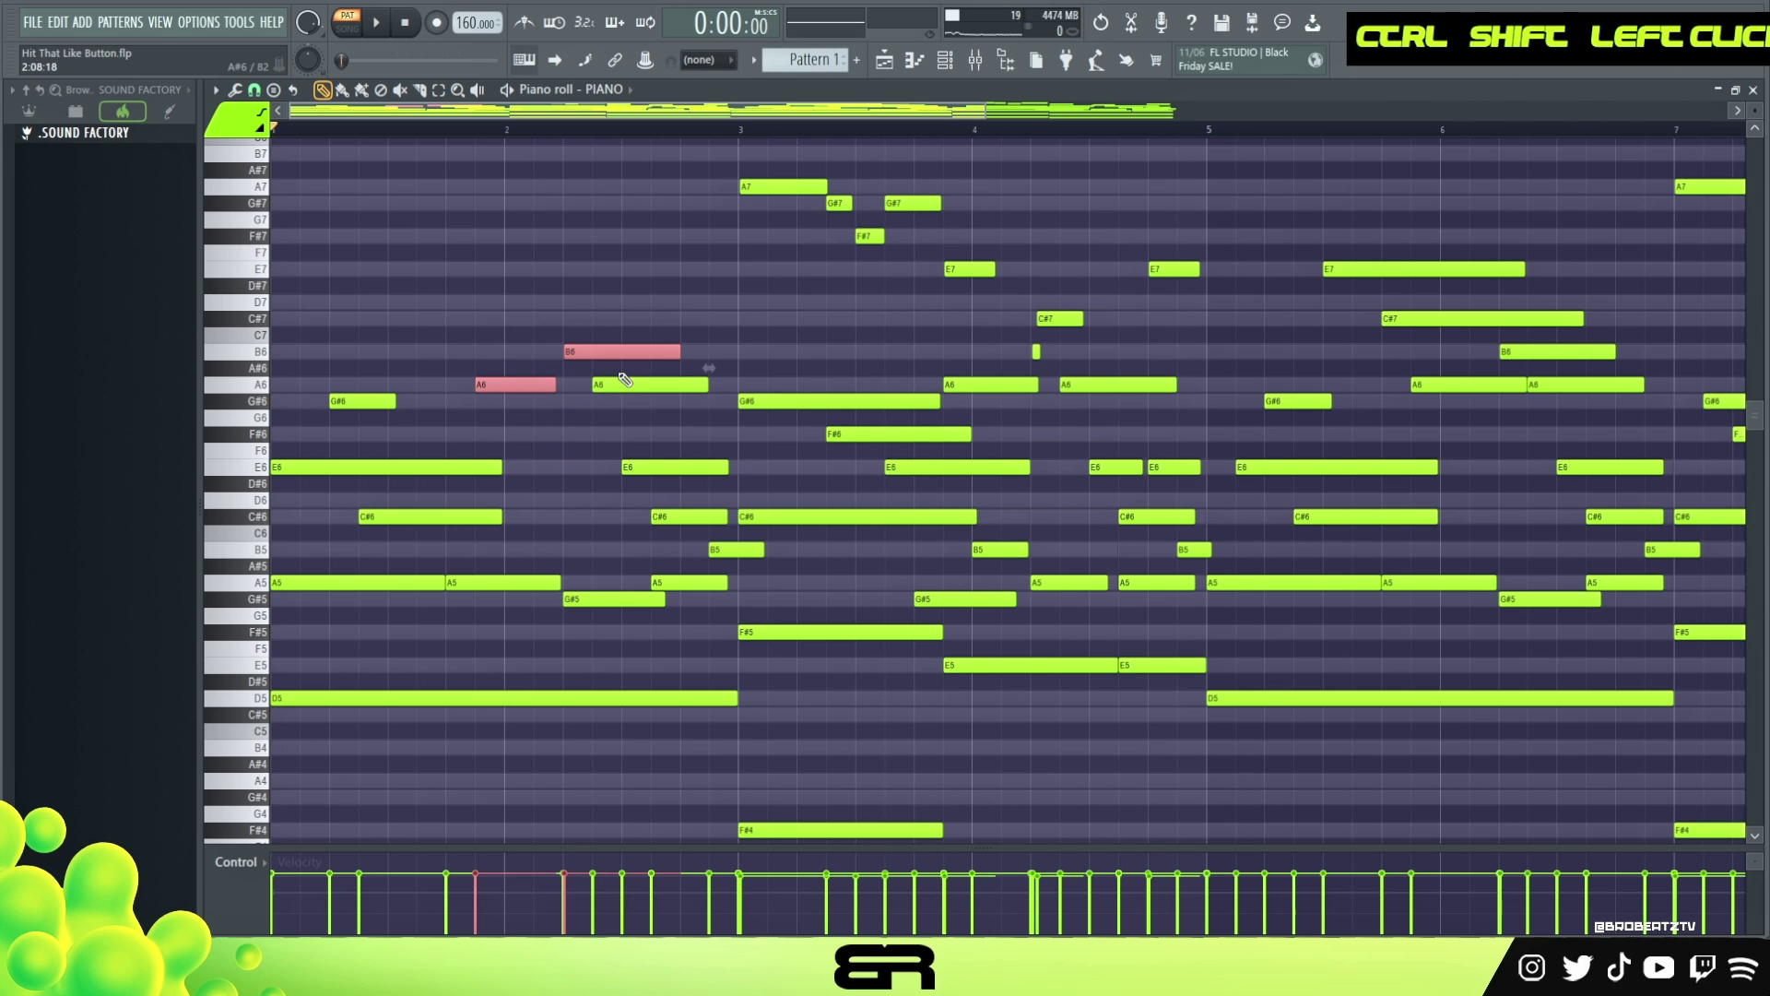
pyautogui.keyDown('ctrl'); pyautogui.keyDown('shift'); pyautogui.click(633, 468); pyautogui.keyUp('shift'); pyautogui.keyUp('ctrl')
pyautogui.keyDown('ctrl'); pyautogui.keyDown('shift'); pyautogui.click(673, 517); pyautogui.keyUp('shift'); pyautogui.keyUp('ctrl')
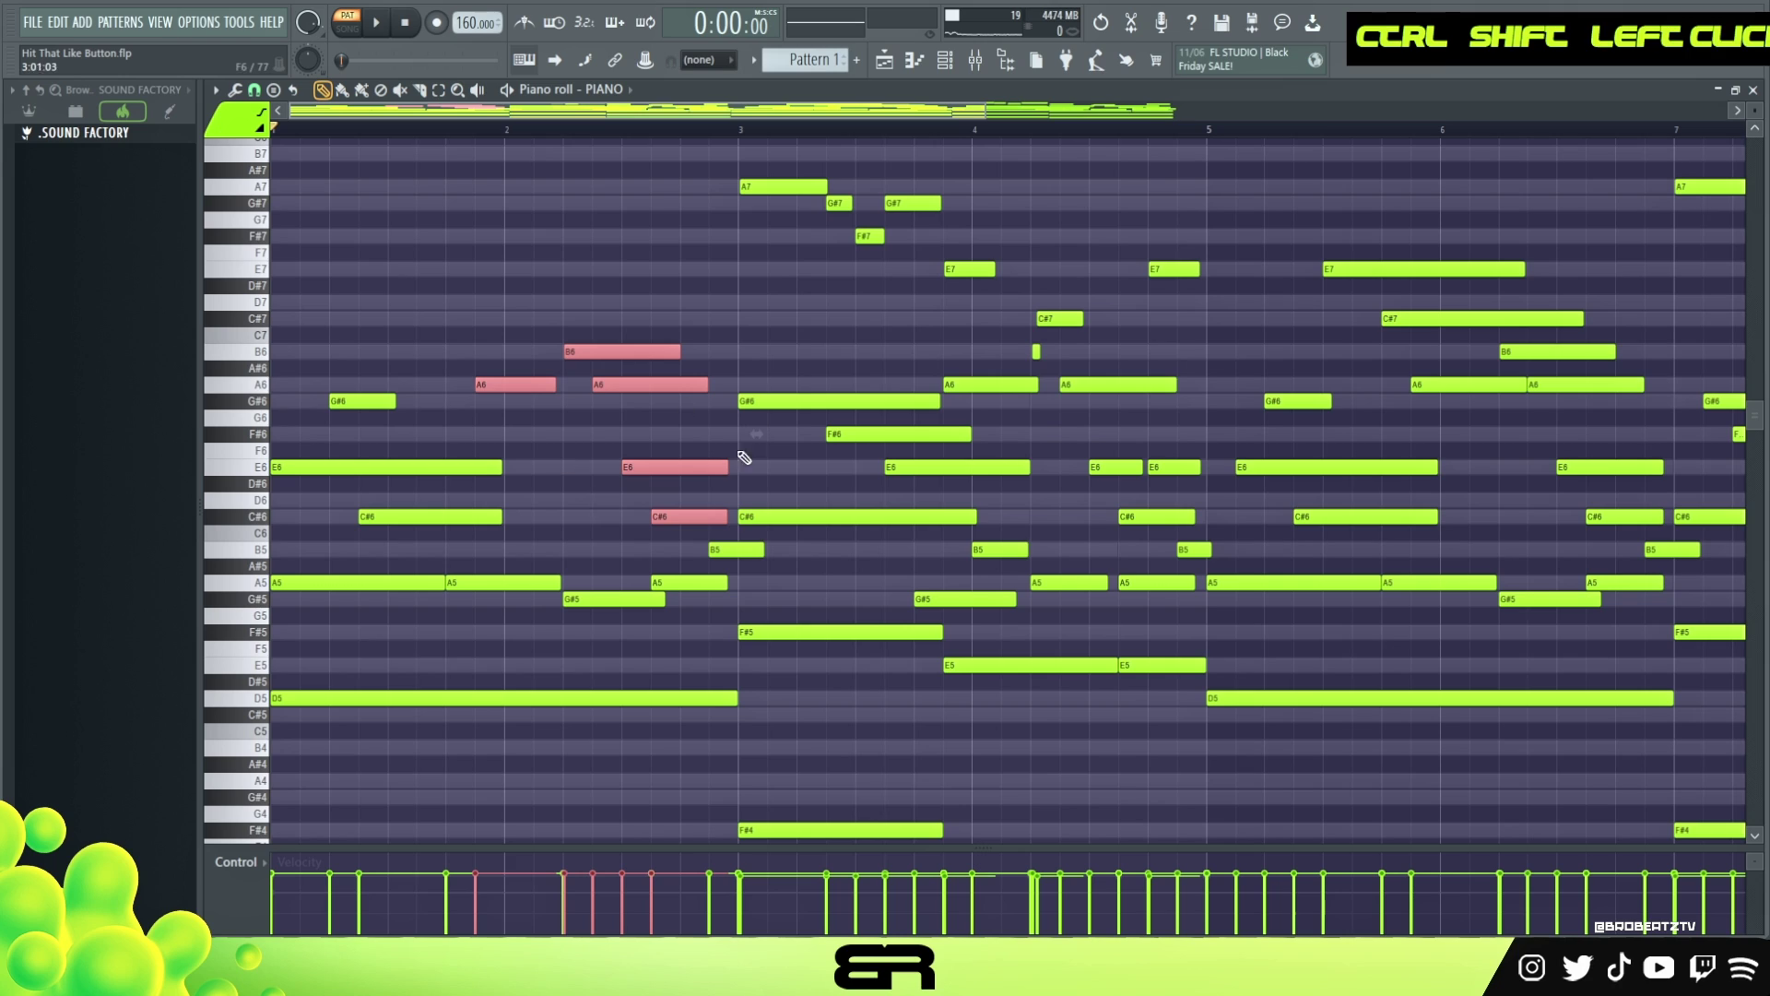
pyautogui.keyDown('ctrl'); pyautogui.keyDown('shift'); pyautogui.click(972, 384); pyautogui.keyUp('shift'); pyautogui.keyUp('ctrl')
pyautogui.keyDown('ctrl'); pyautogui.keyDown('shift'); pyautogui.click(975, 269); pyautogui.keyUp('shift'); pyautogui.keyUp('ctrl')
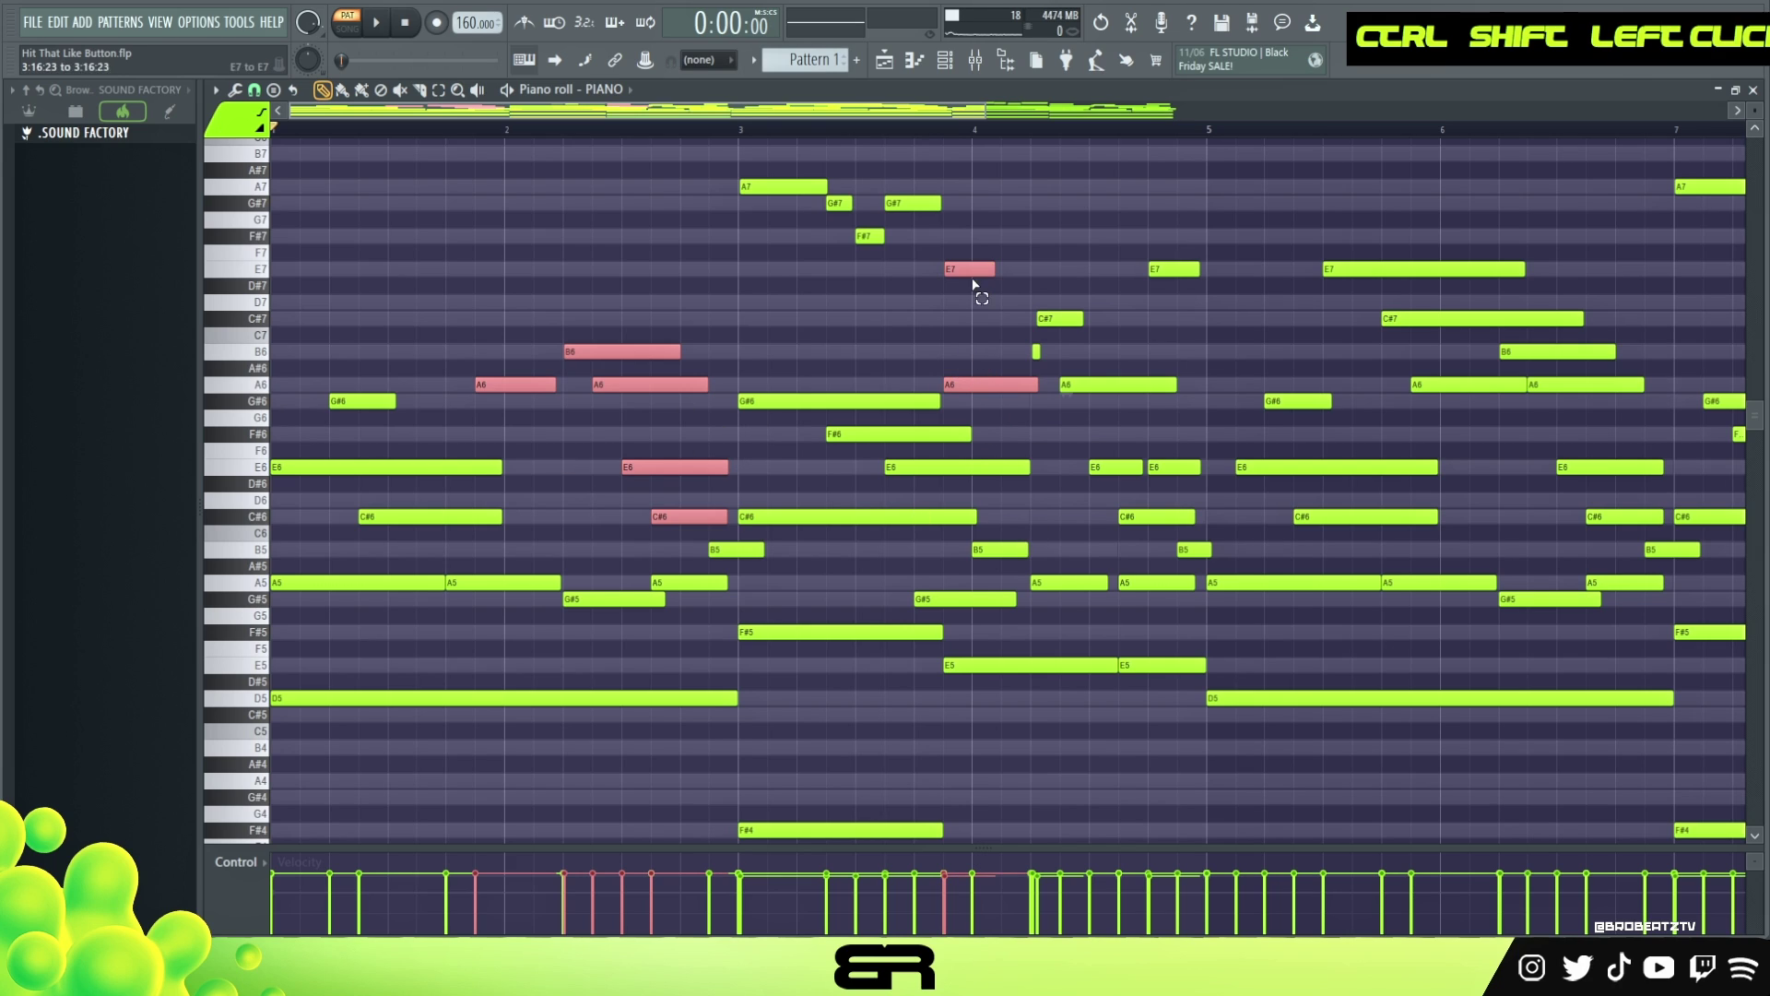
pyautogui.moveTo(1021, 318); pyautogui.dragTo(1115, 376)
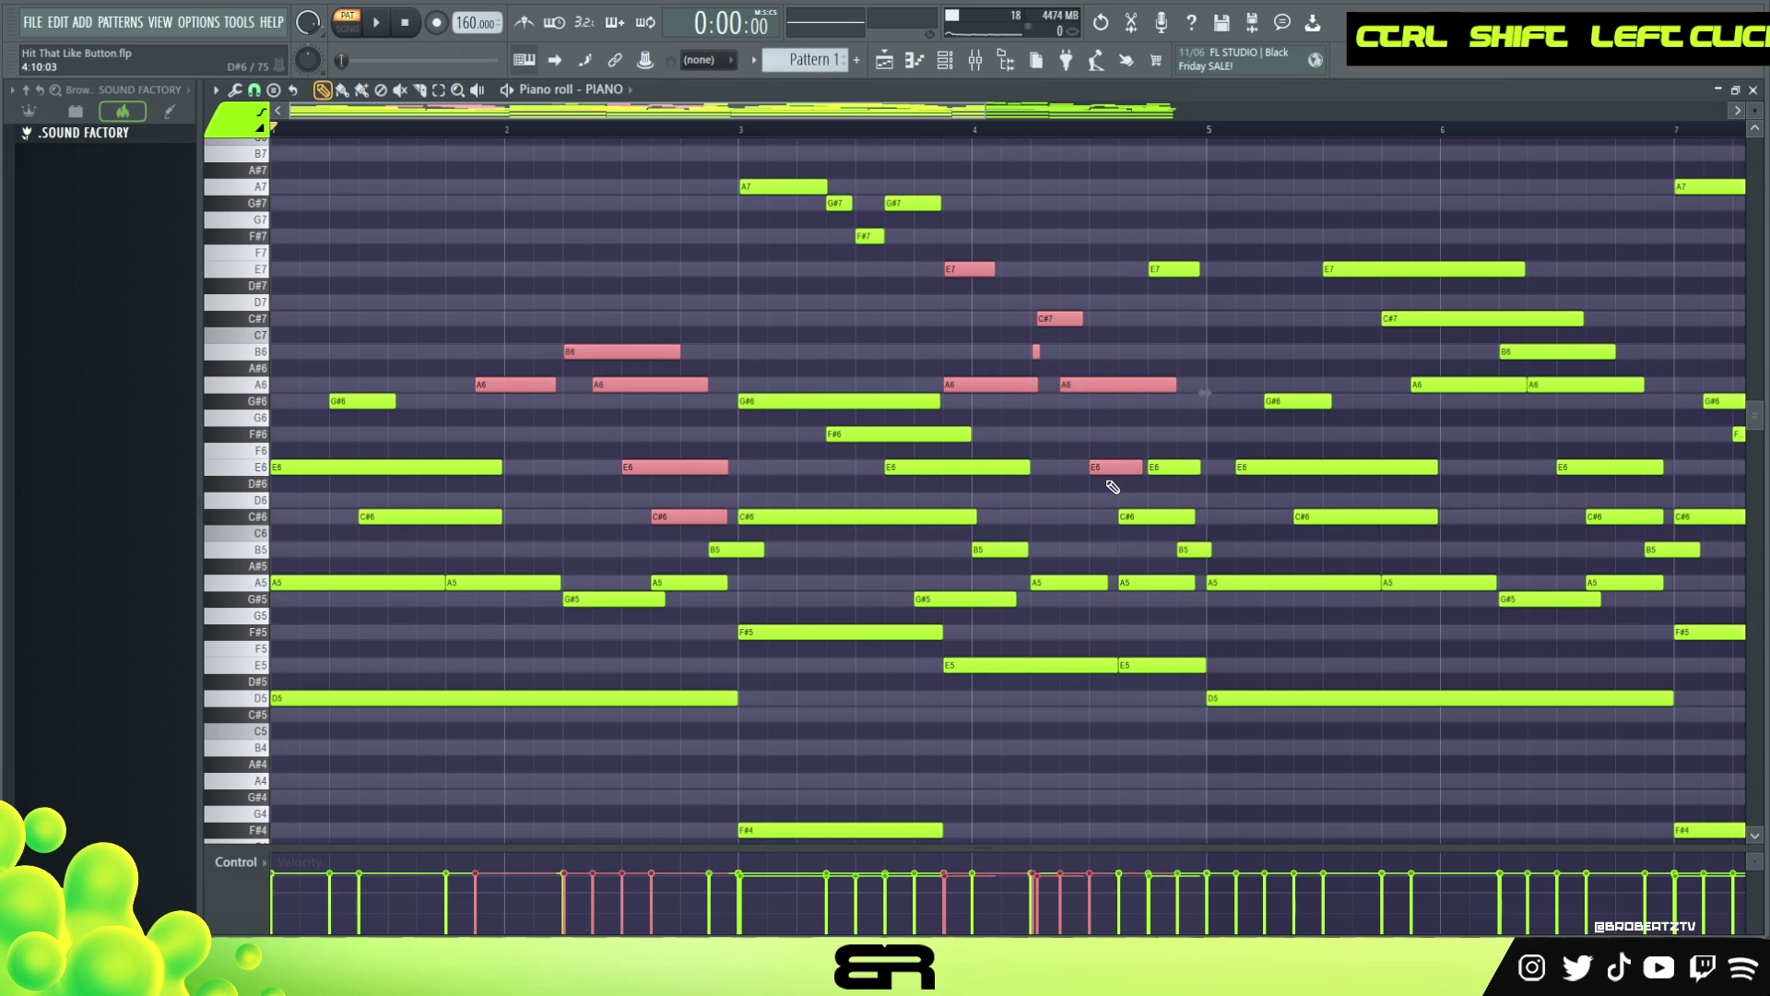
pyautogui.keyDown('ctrl'); pyautogui.keyDown('shift'); pyautogui.click(1176, 467); pyautogui.keyUp('shift'); pyautogui.keyUp('ctrl')
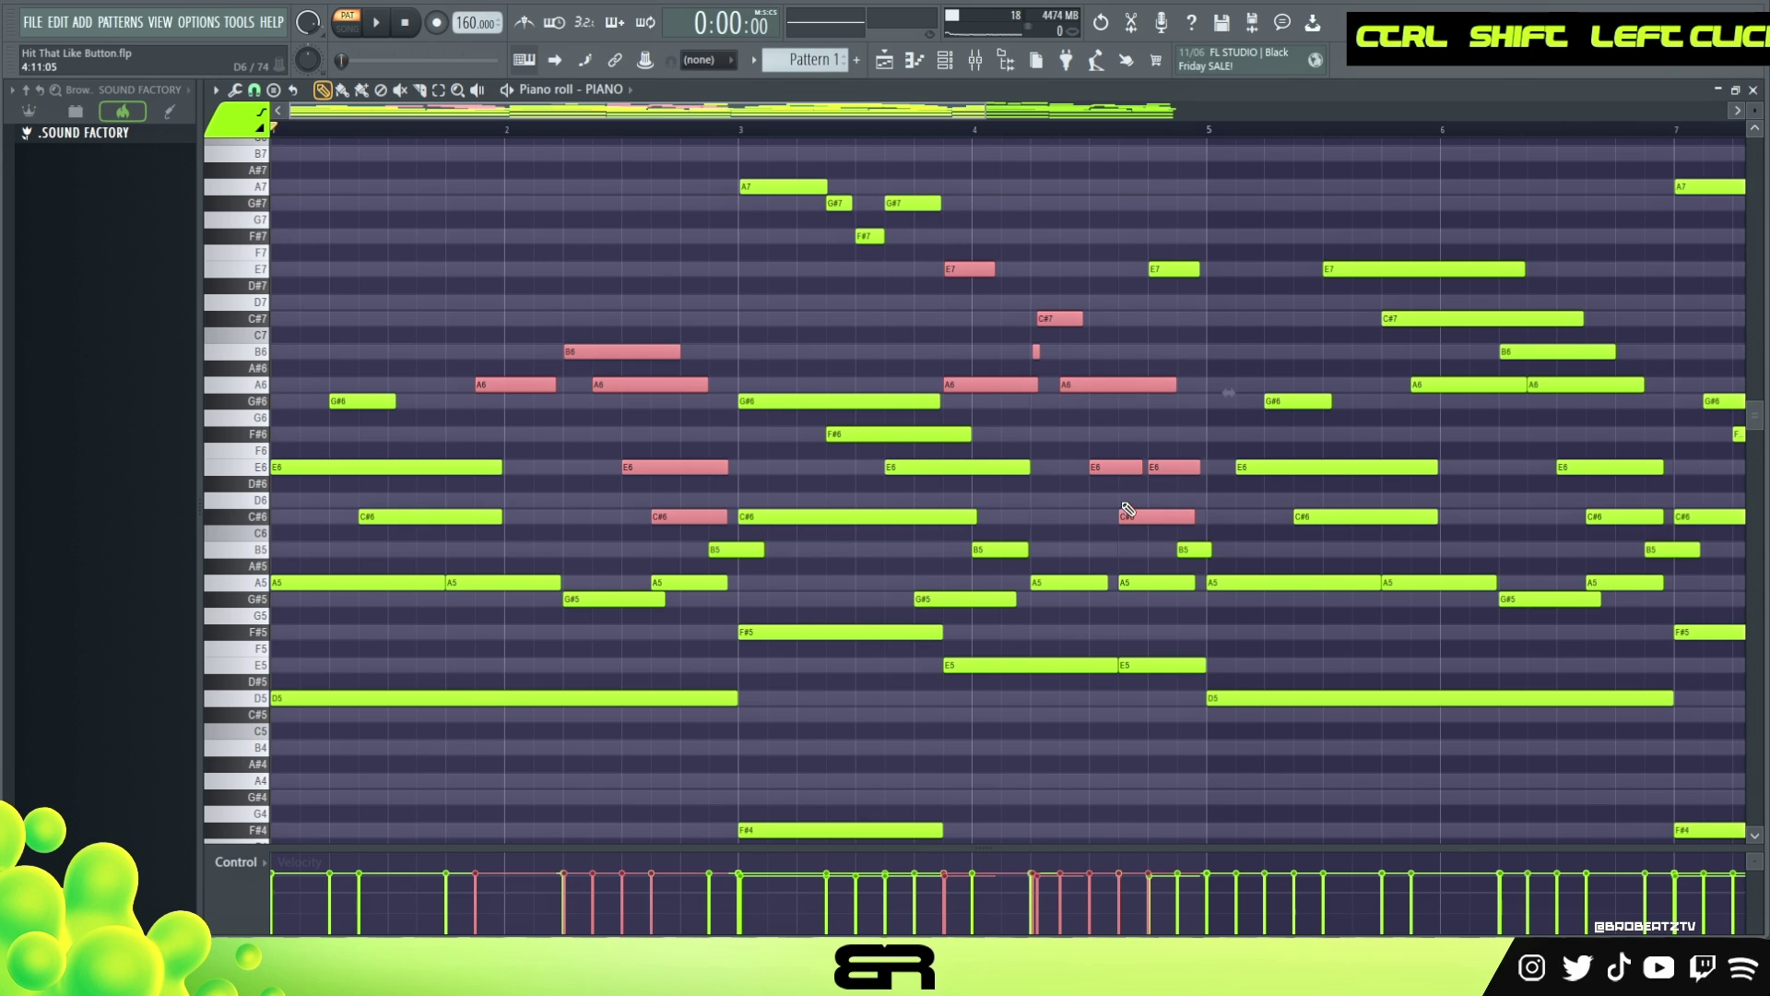
pyautogui.hotkey('ctrl', 'c')
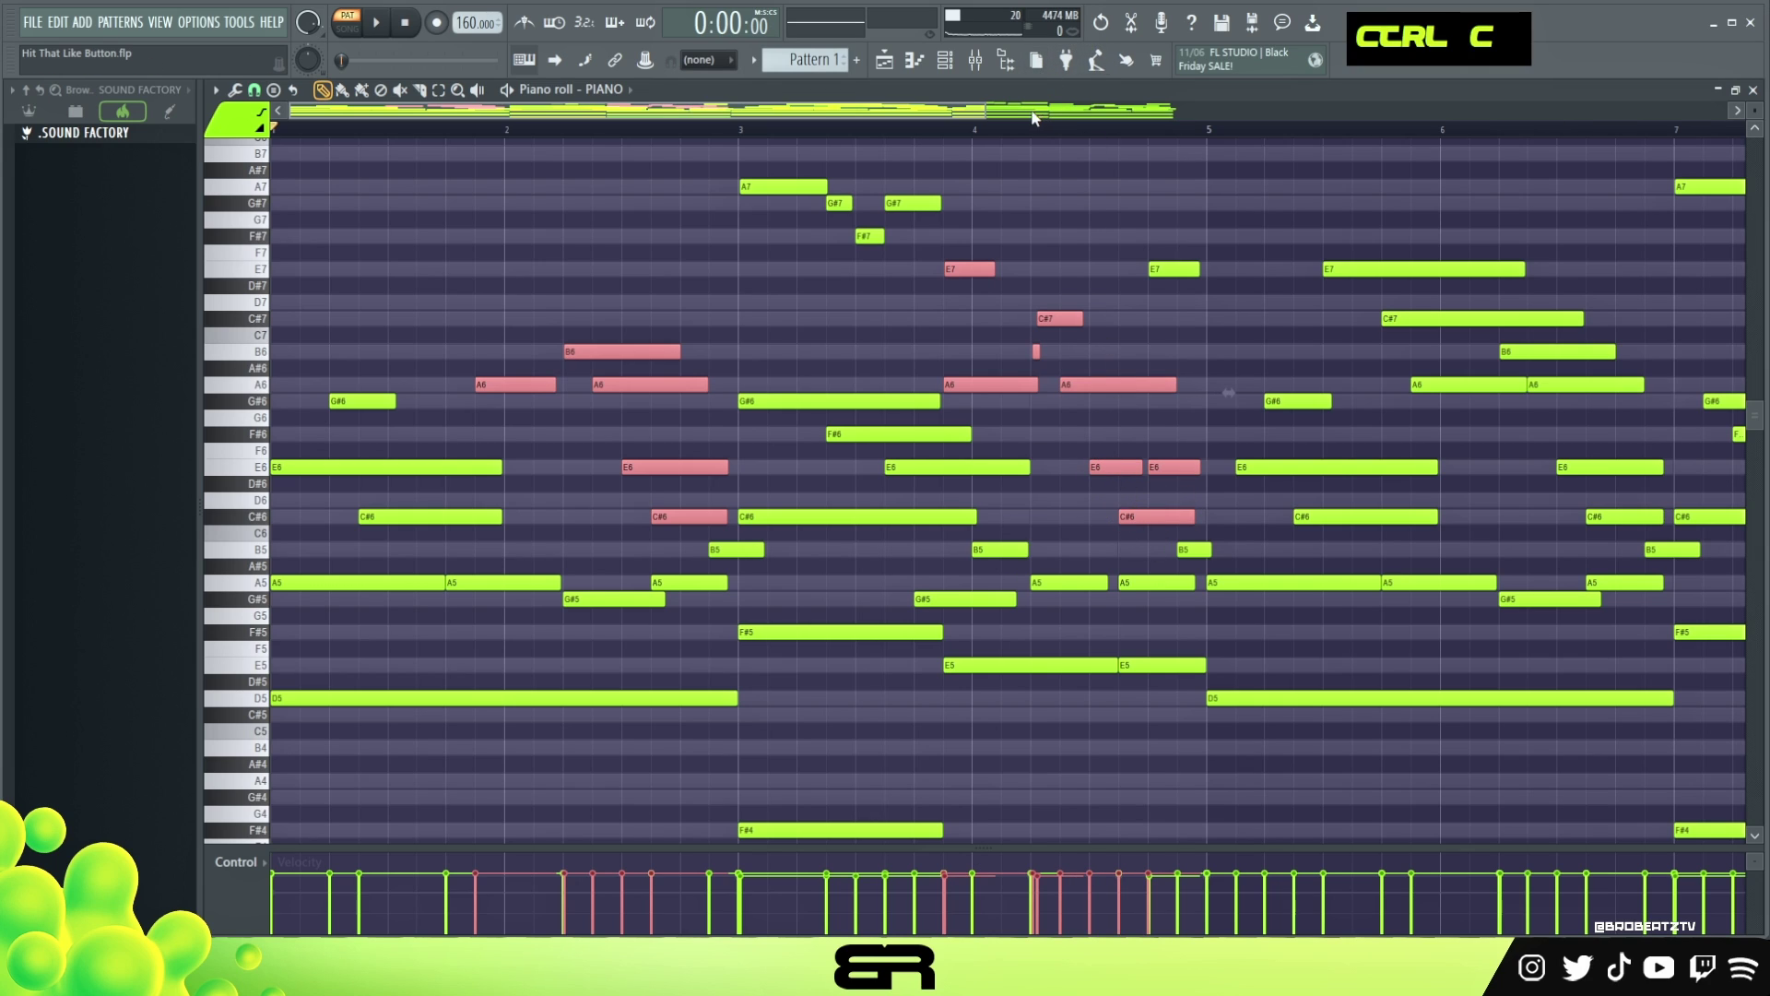
# - Paste the copied melody notes into the piano roll of the Analog Lab V #2 channel
pyautogui.click(972, 60)
pyautogui.rightClick(634, 304)
pyautogui.click(716, 296)
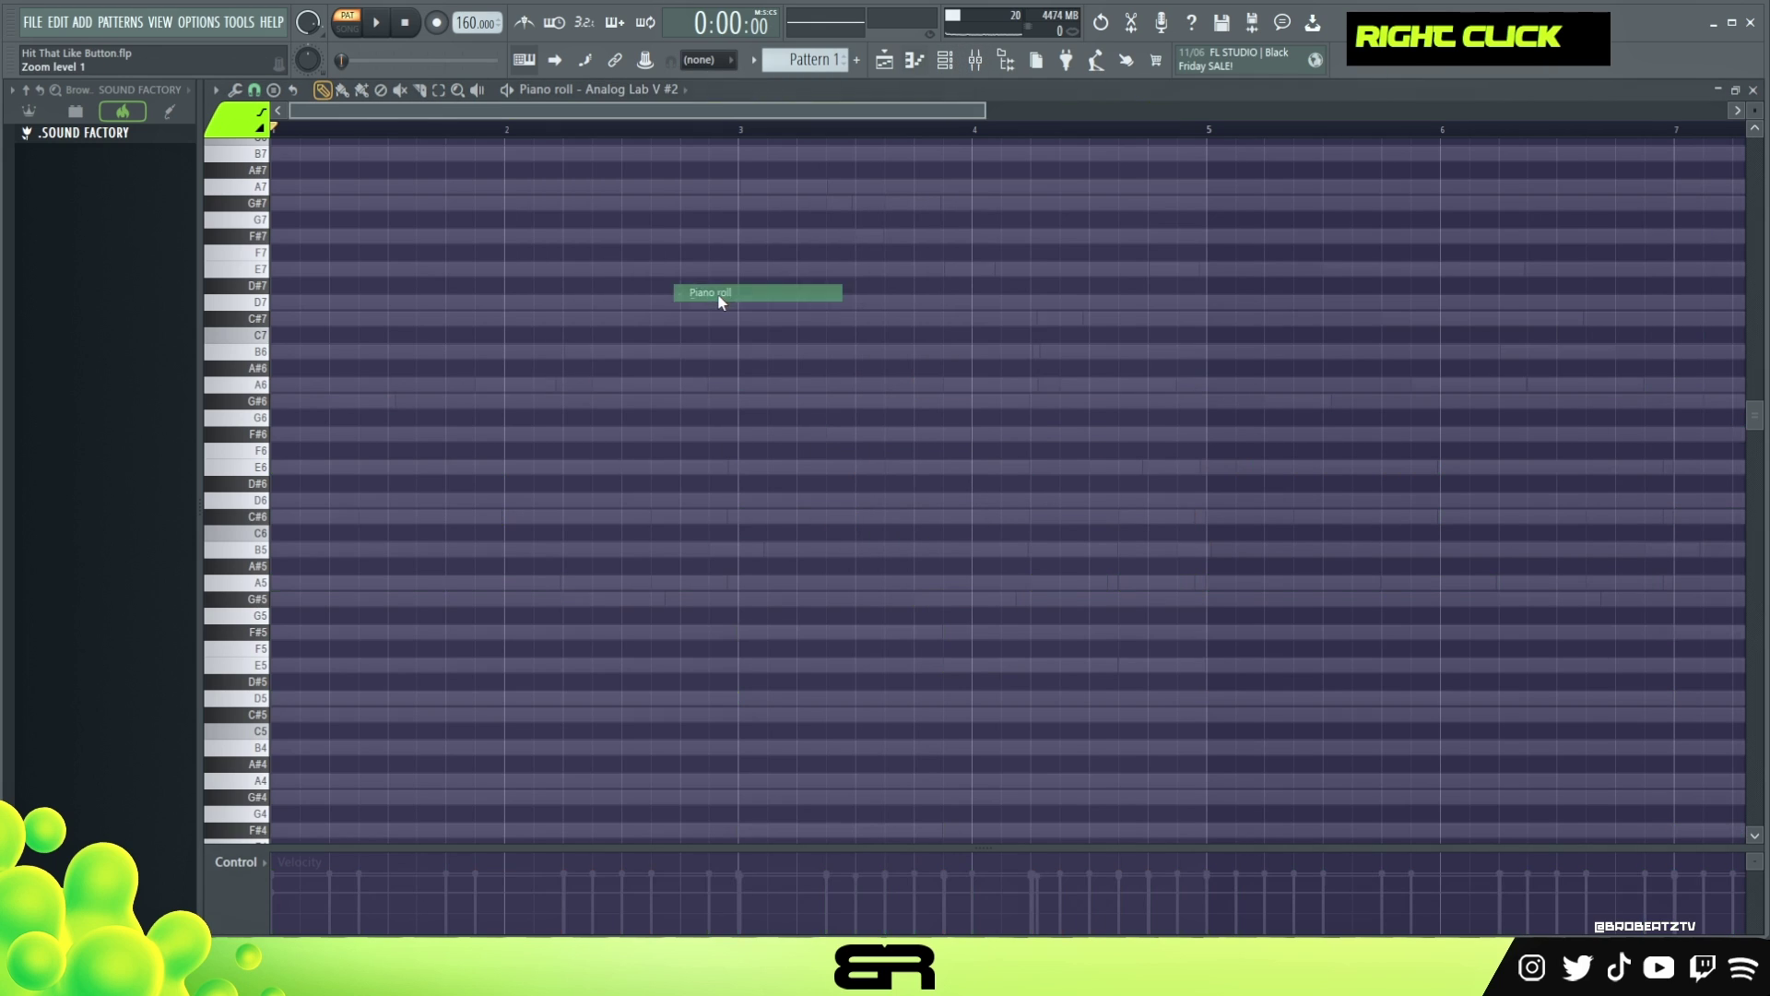
pyautogui.hotkey('ctrl', 'v')
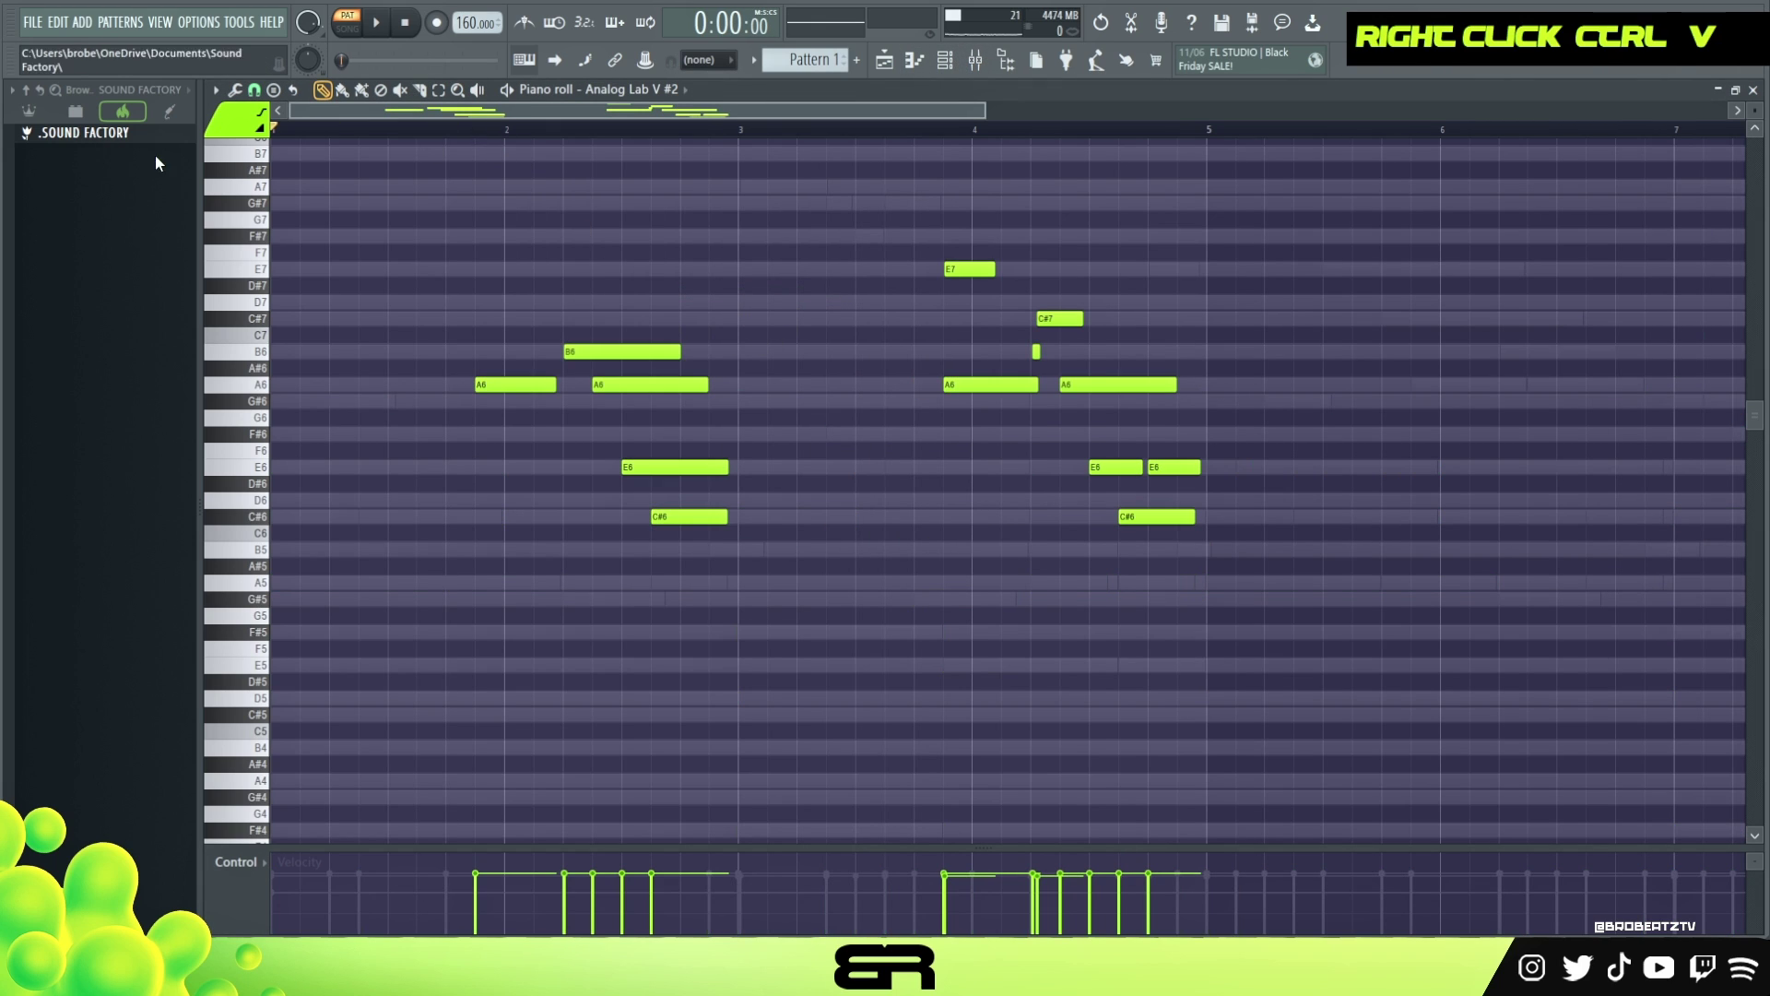
# - Play the pasted bell notes and lower the velocity of all of them slightly
pyautogui.press('space')
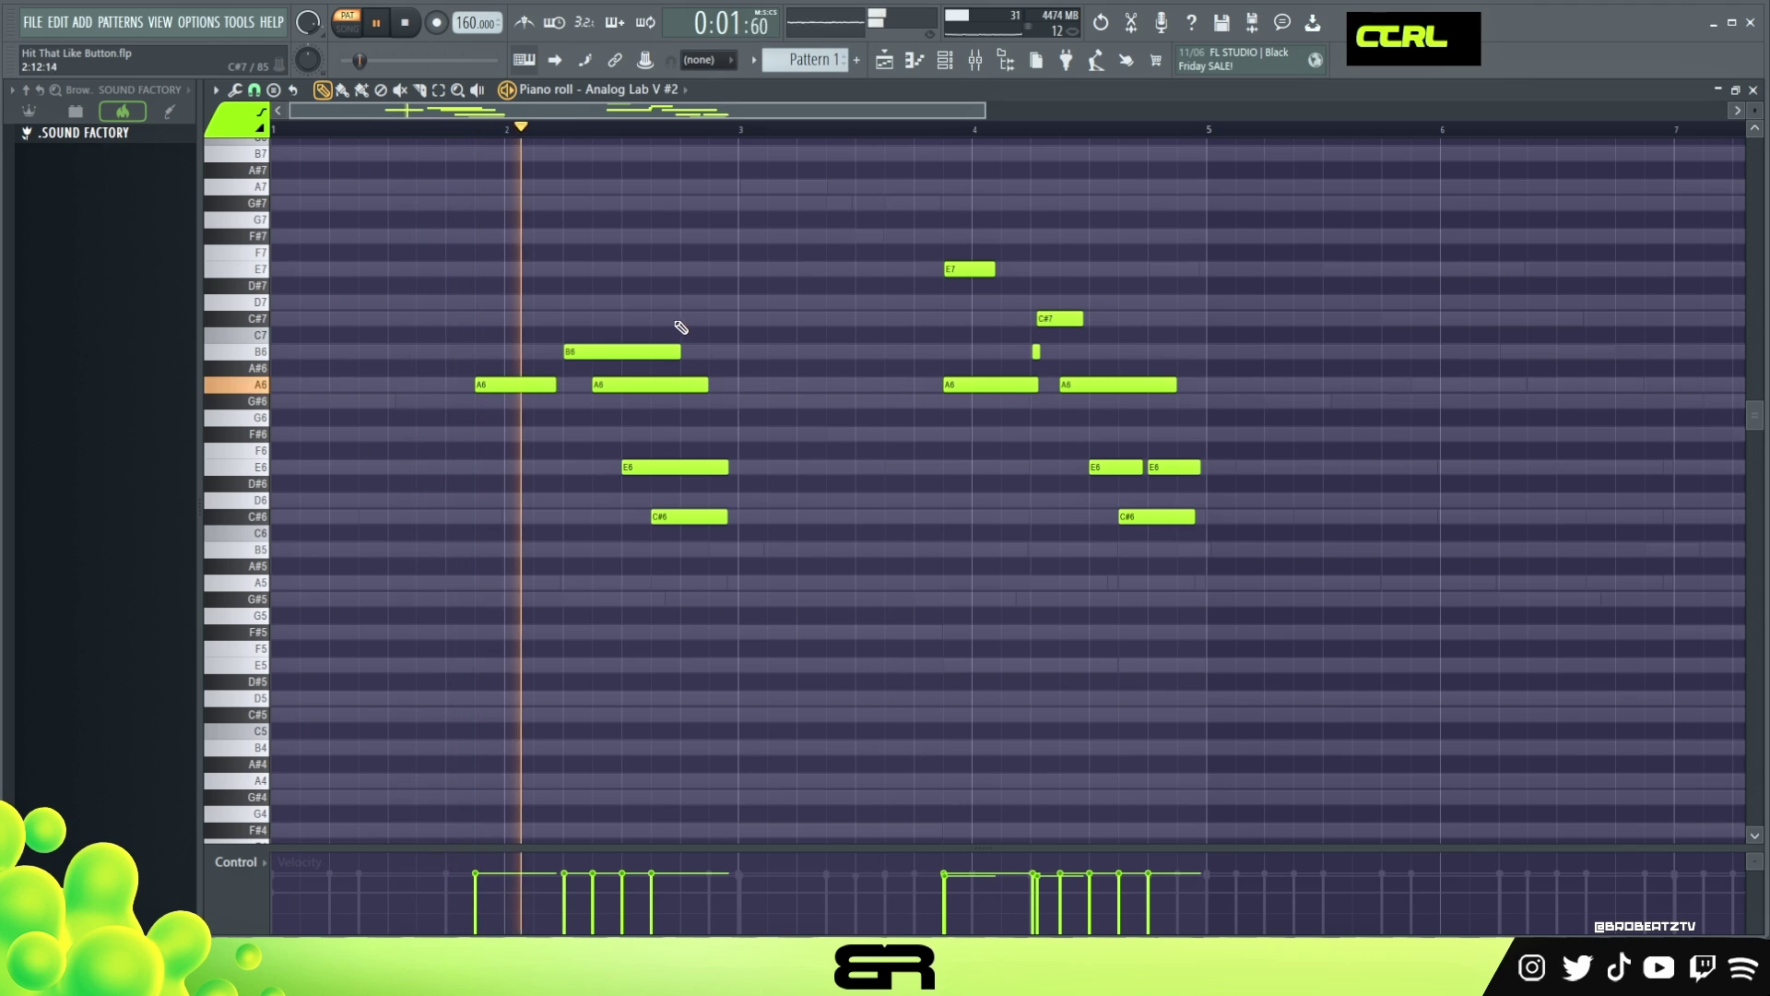
pyautogui.hotkey('ctrl', 'a')
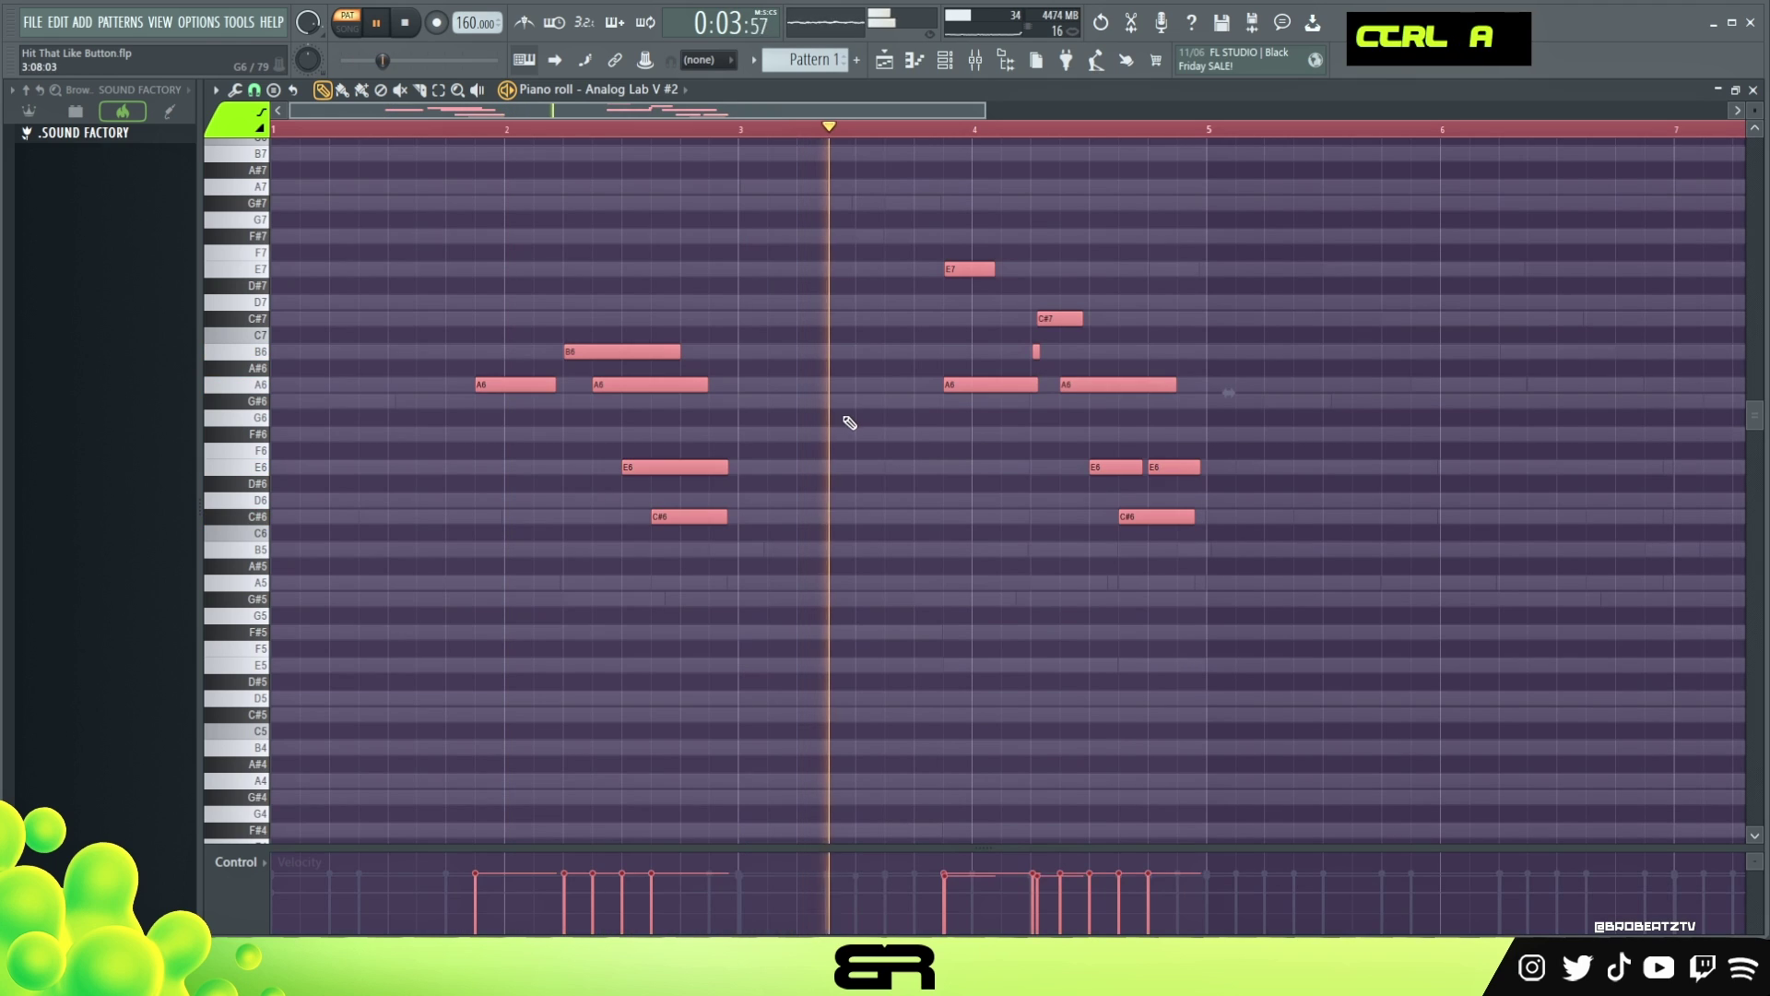
pyautogui.scroll(-6, 845, 423)
pyautogui.press('space')
# - Soften the E7 note further by reducing its velocity, nudge it slightly later, and listen from late in bar 3
pyautogui.keyDown('ctrl'); pyautogui.click(966, 270); pyautogui.keyUp('ctrl')
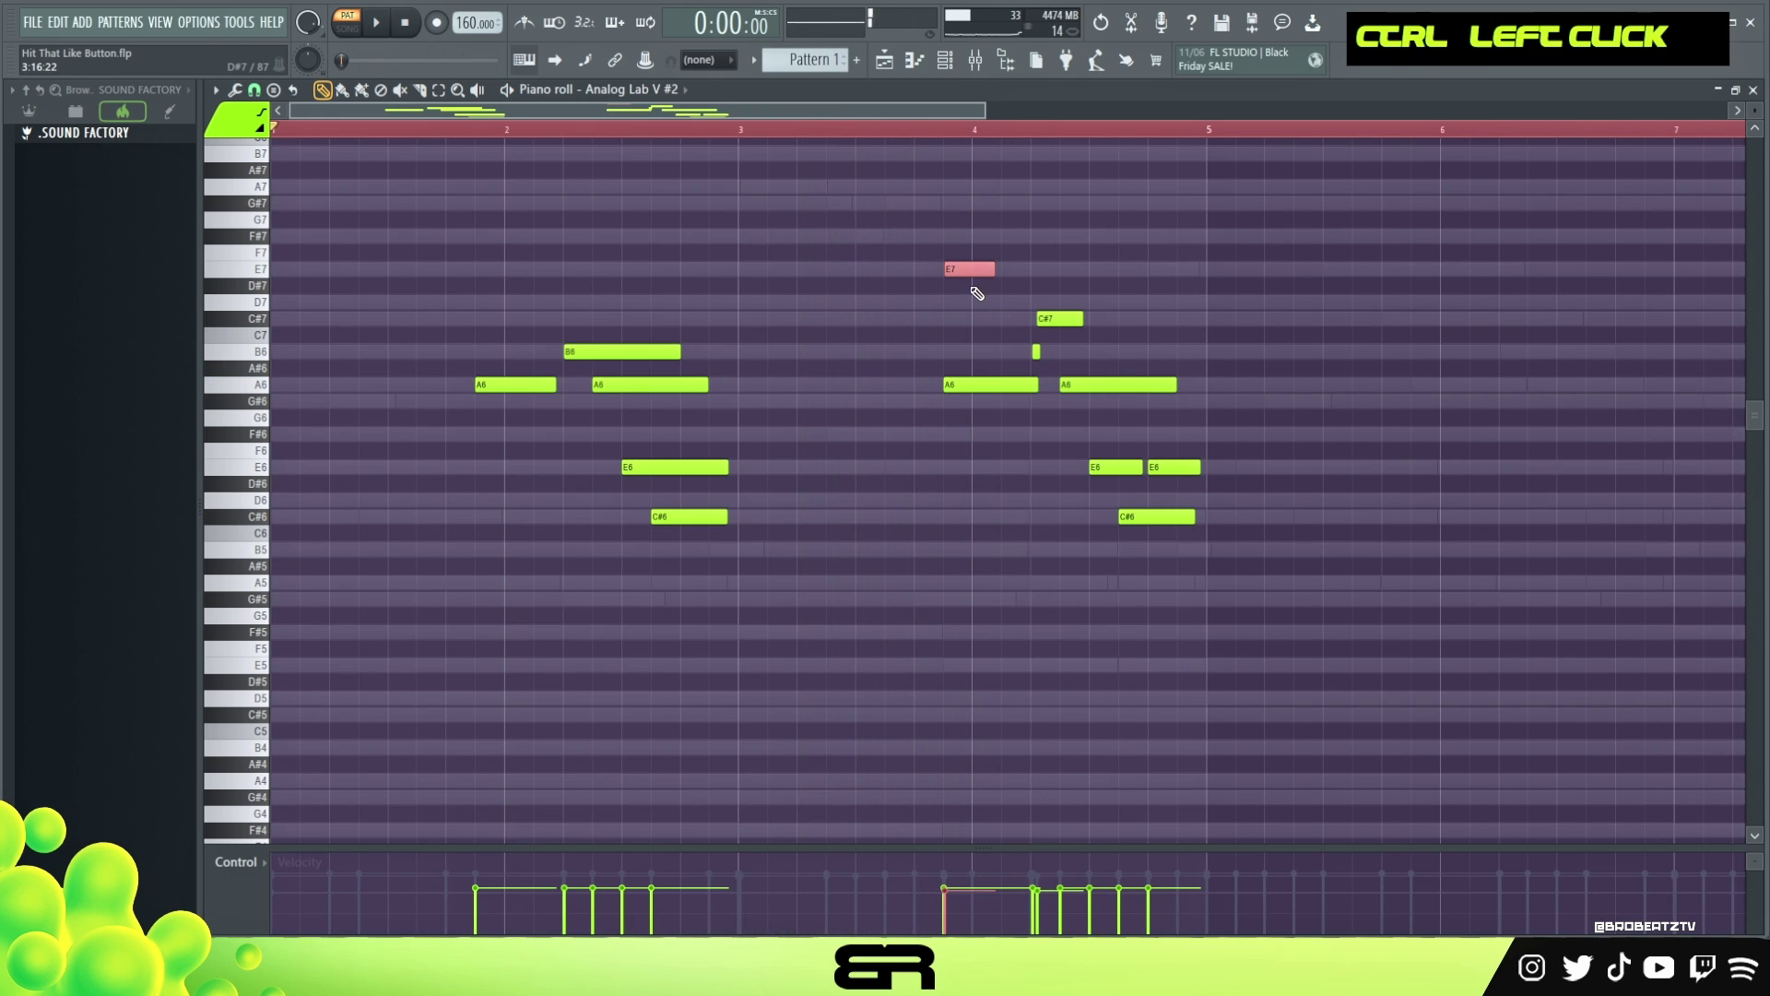
pyautogui.scroll(-3, 968, 269)
pyautogui.scroll(-3, 970, 269)
pyautogui.press('space')
pyautogui.rightClick(900, 131)
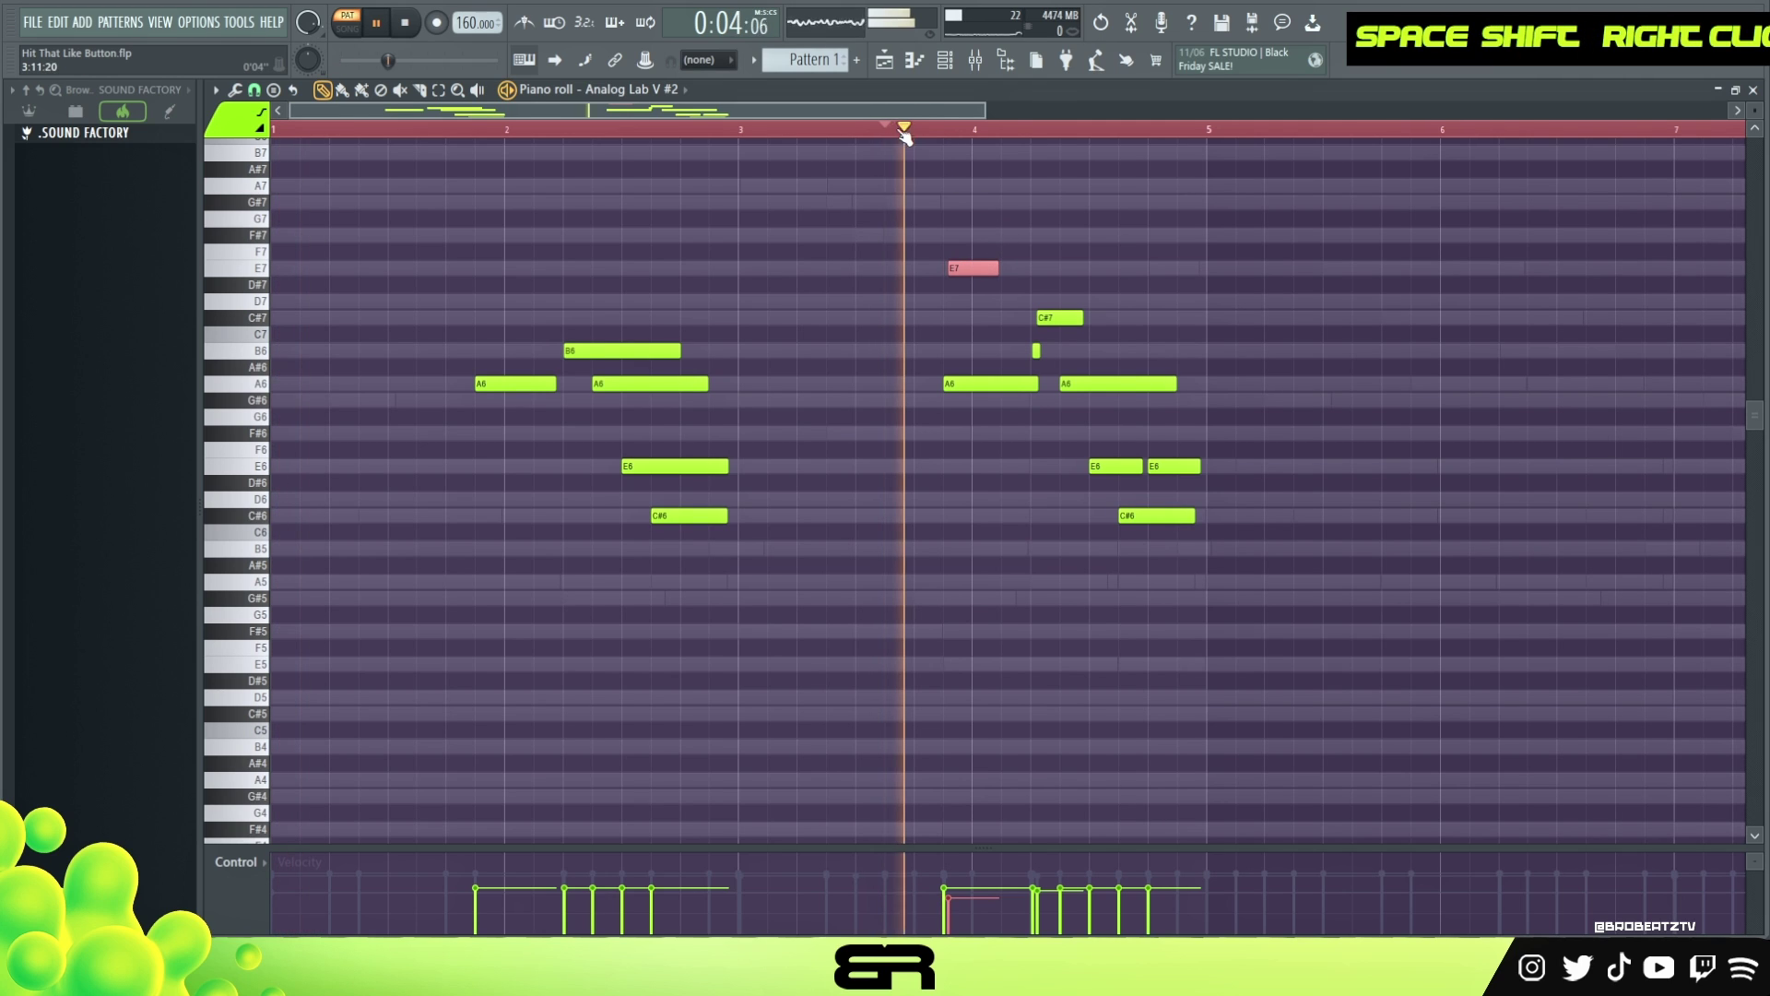
pyautogui.scroll(-3, 964, 267)
pyautogui.press('space')
pyautogui.moveTo(968, 273); pyautogui.dragTo(968, 269)
pyautogui.press('space')
pyautogui.rightClick(977, 287)
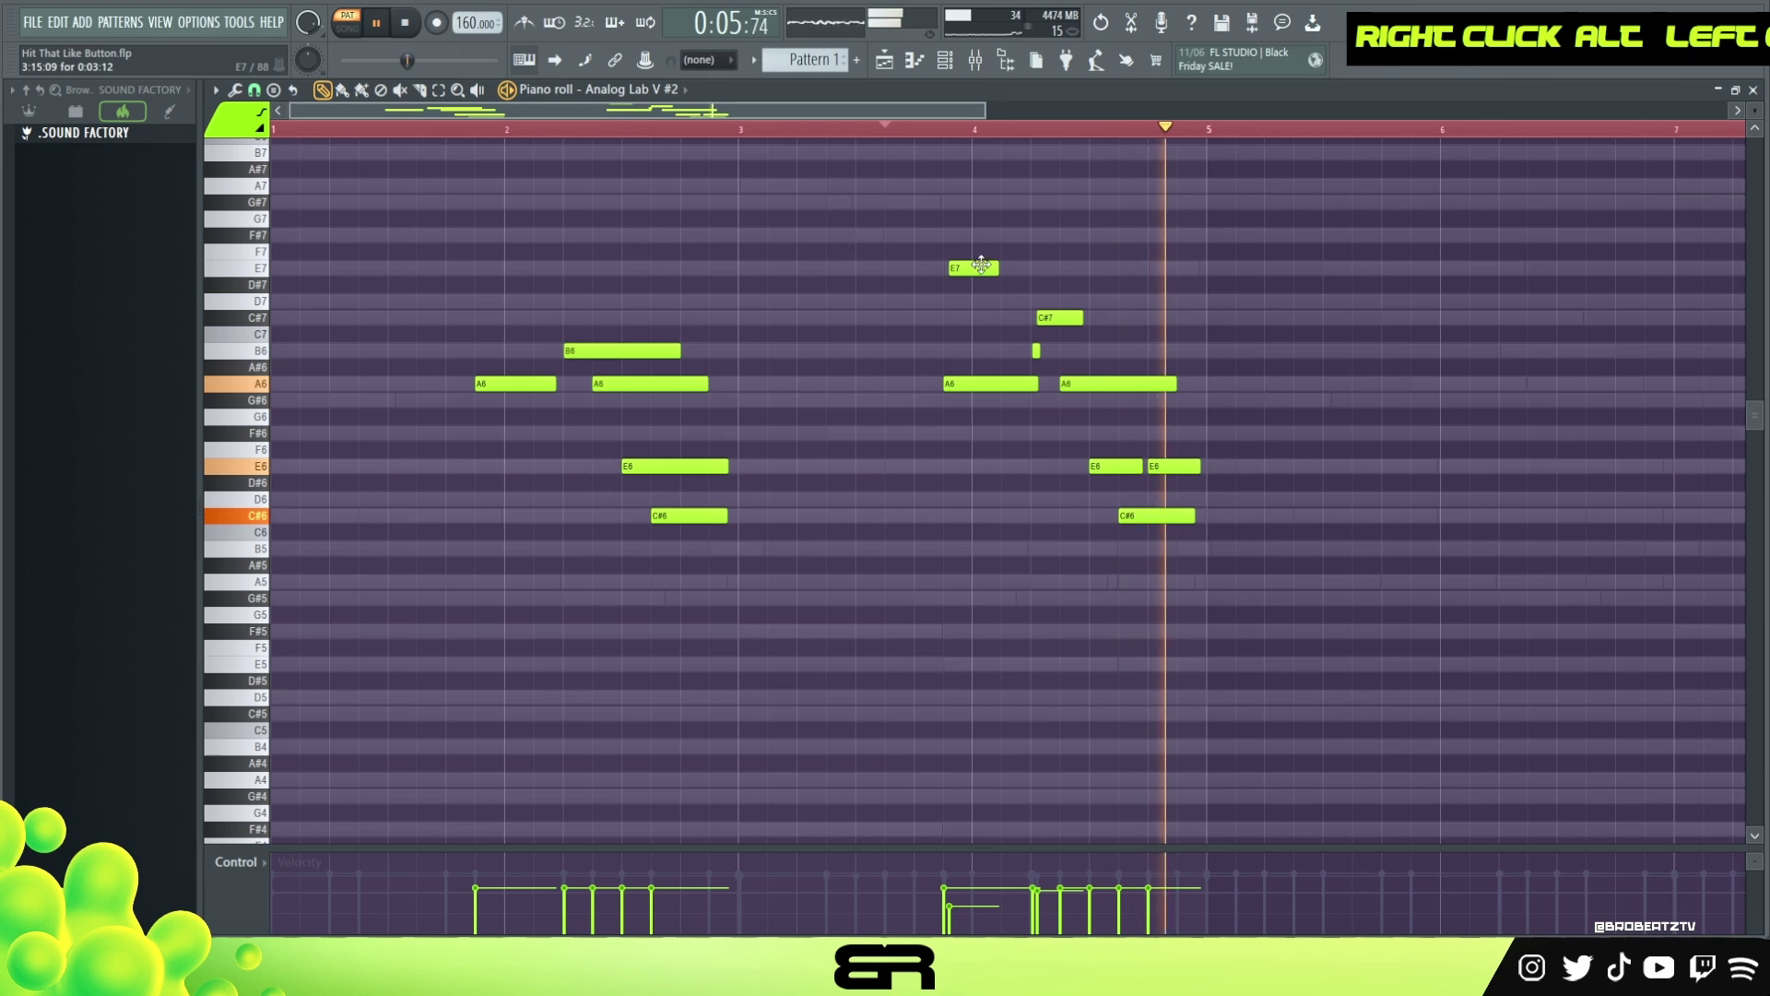
pyautogui.press('space')
# - Transpose all Analog Lab V #2 notes down one octave and listen to the result
pyautogui.hotkey('ctrl', 'a')
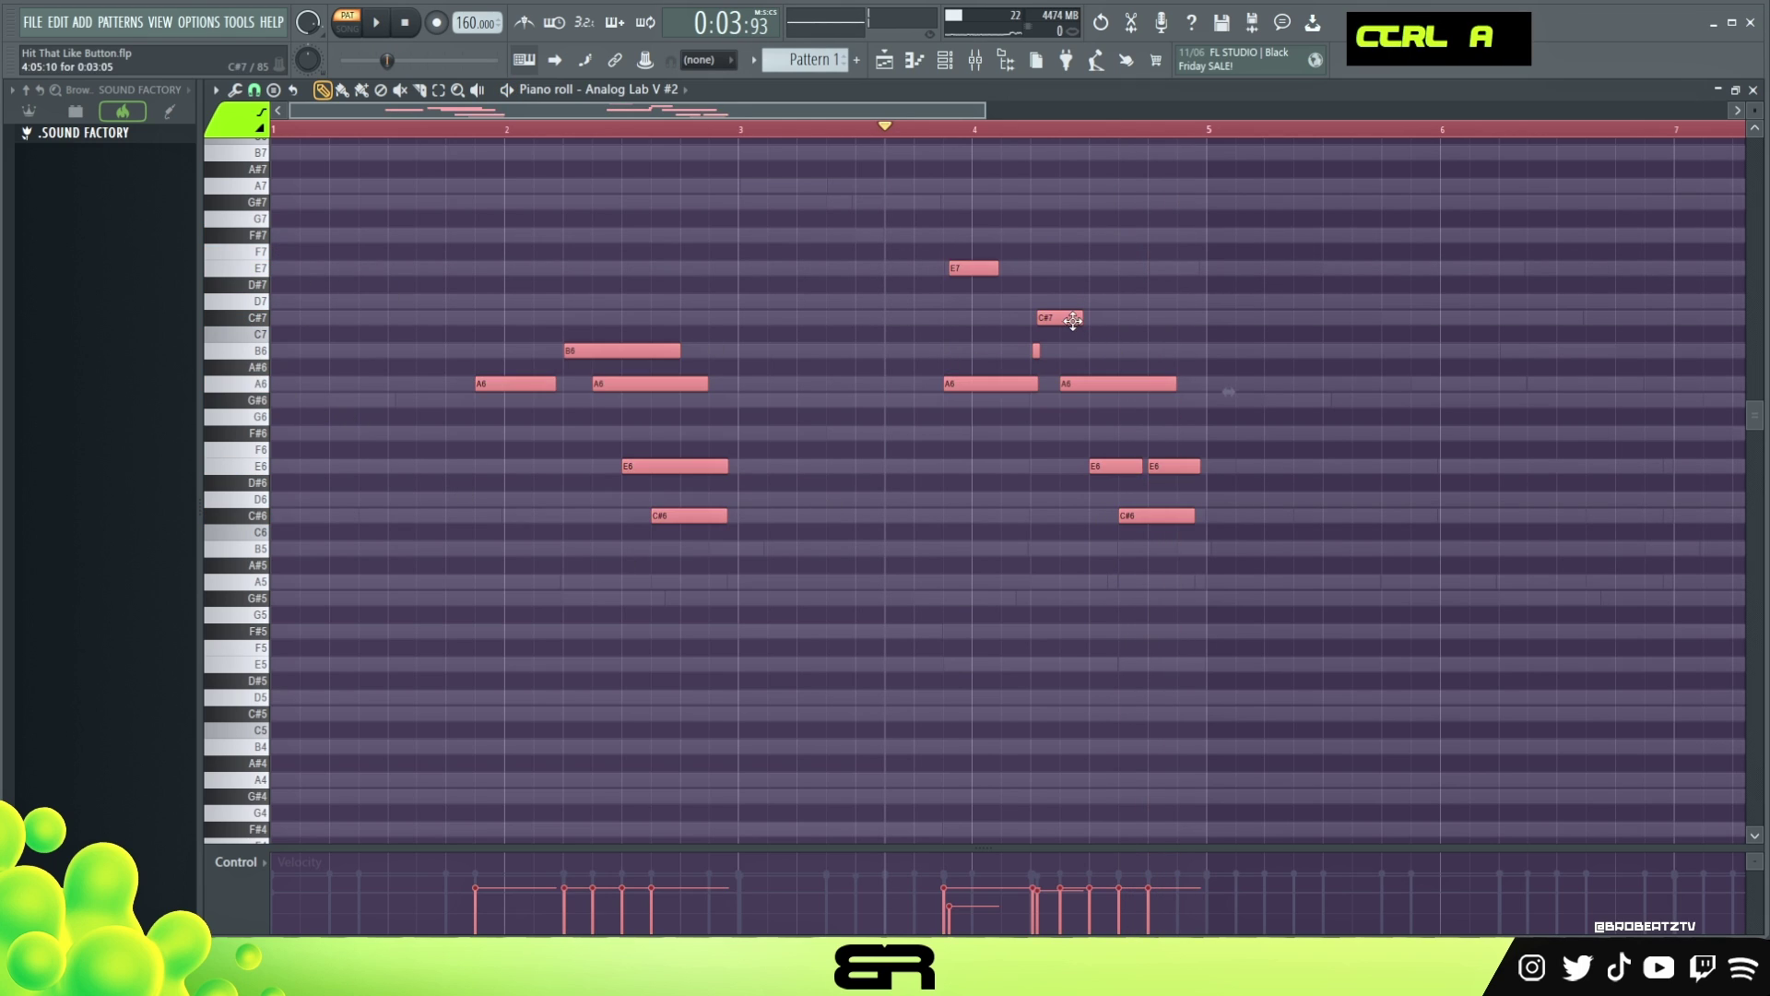
pyautogui.rightClick(1051, 273)
pyautogui.hotkey('ctrl', 'Down')
pyautogui.press('space')
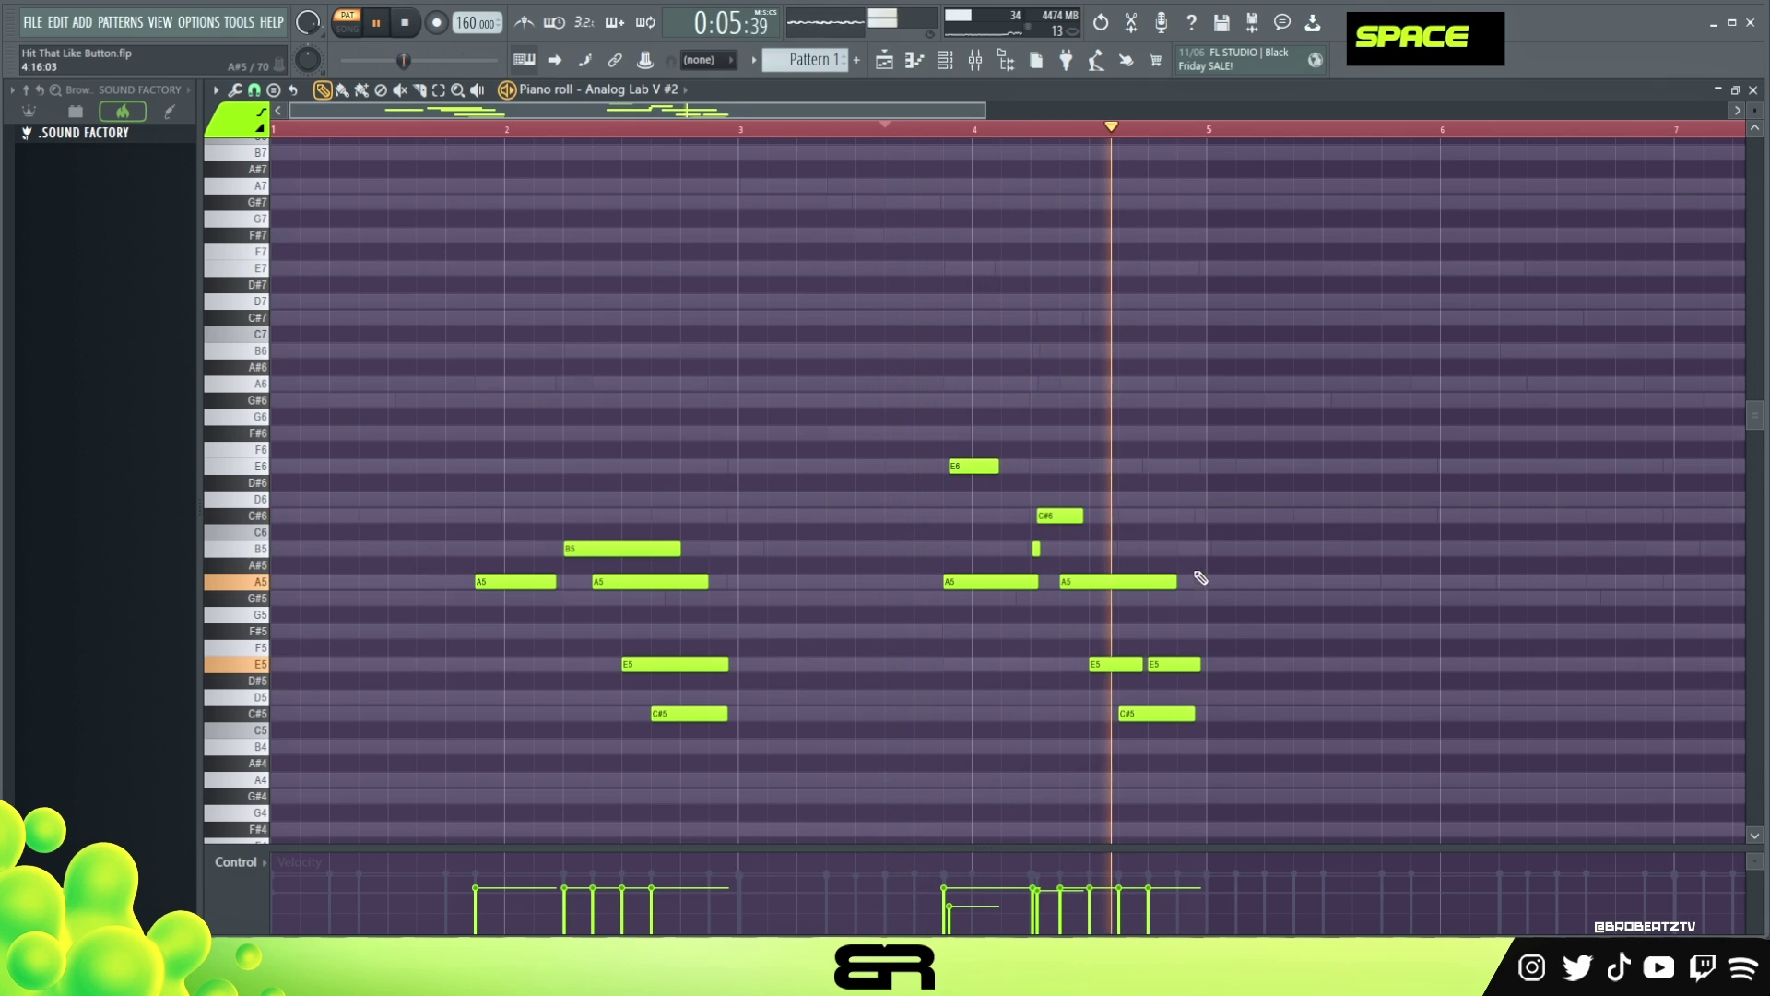
pyautogui.press('space')
pyautogui.press('space')
# - Duplicate the whole four-bar bell phrase into bars 5 to 8
pyautogui.hotkey('ctrl', 'a')
pyautogui.press('space')
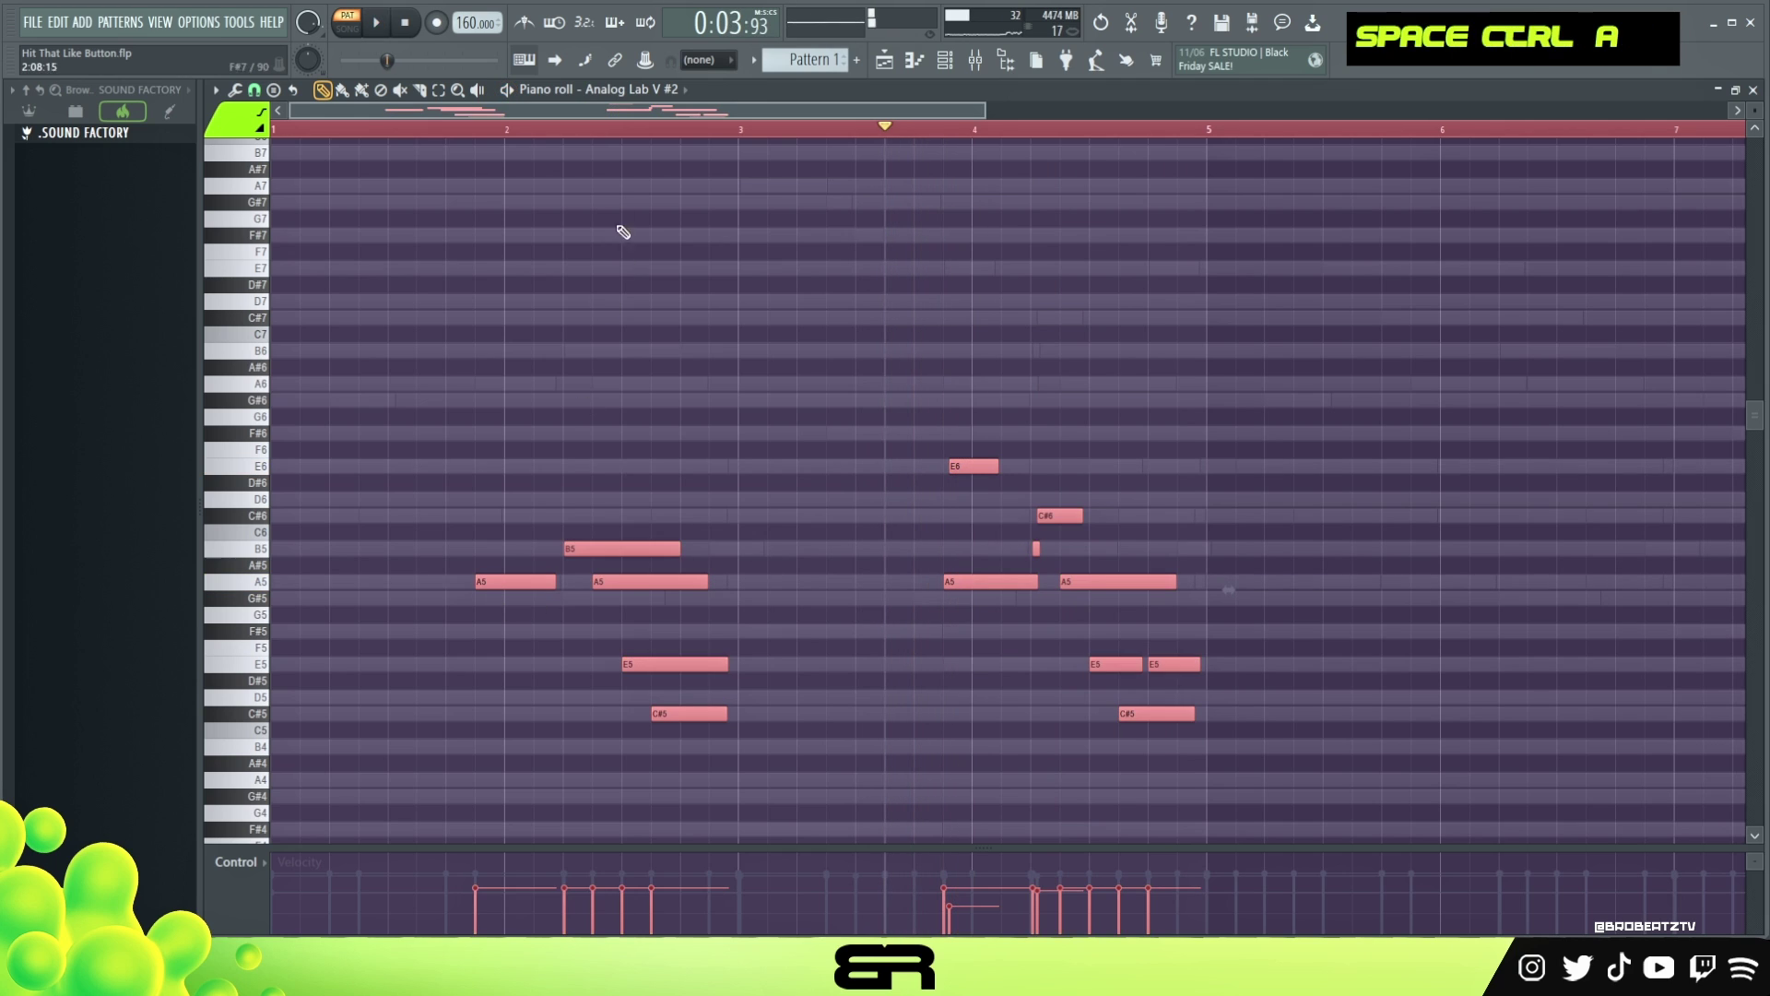
pyautogui.keyDown('ctrl'); pyautogui.rightClick(621, 237); pyautogui.keyUp('ctrl')
pyautogui.keyDown('ctrl'); pyautogui.rightClick(641, 245); pyautogui.keyUp('ctrl')
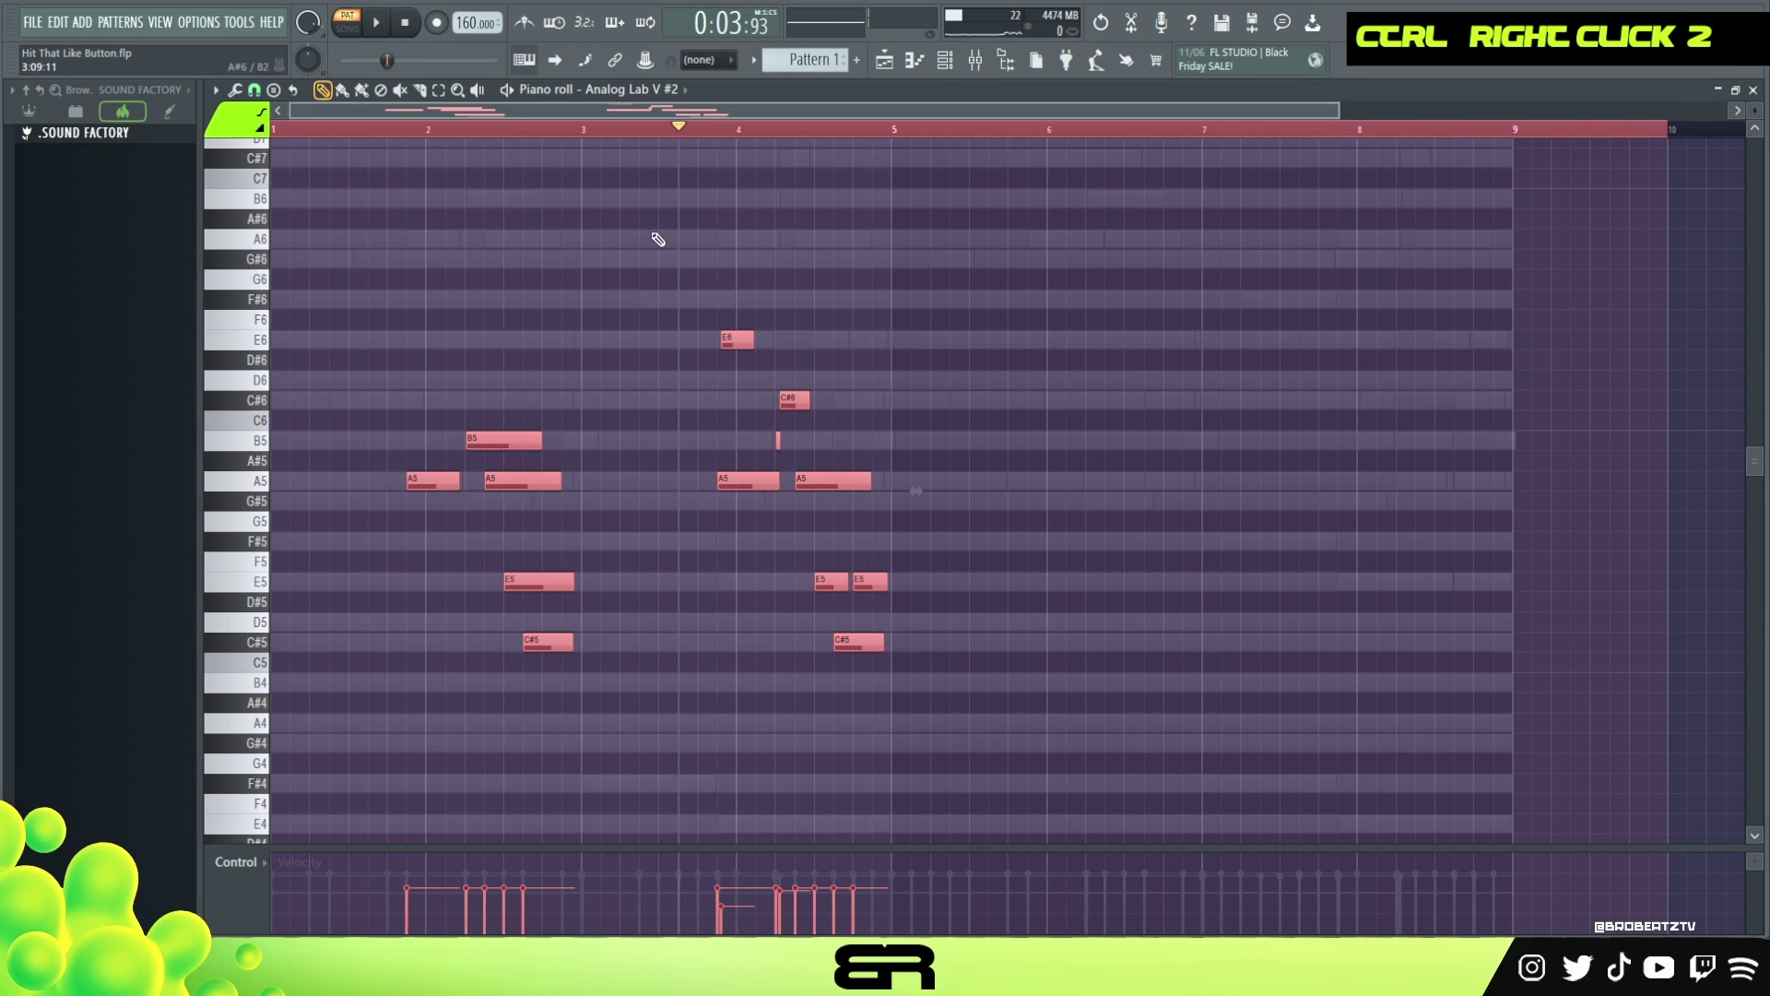
pyautogui.moveTo(425, 478); pyautogui.dragTo(1046, 464)
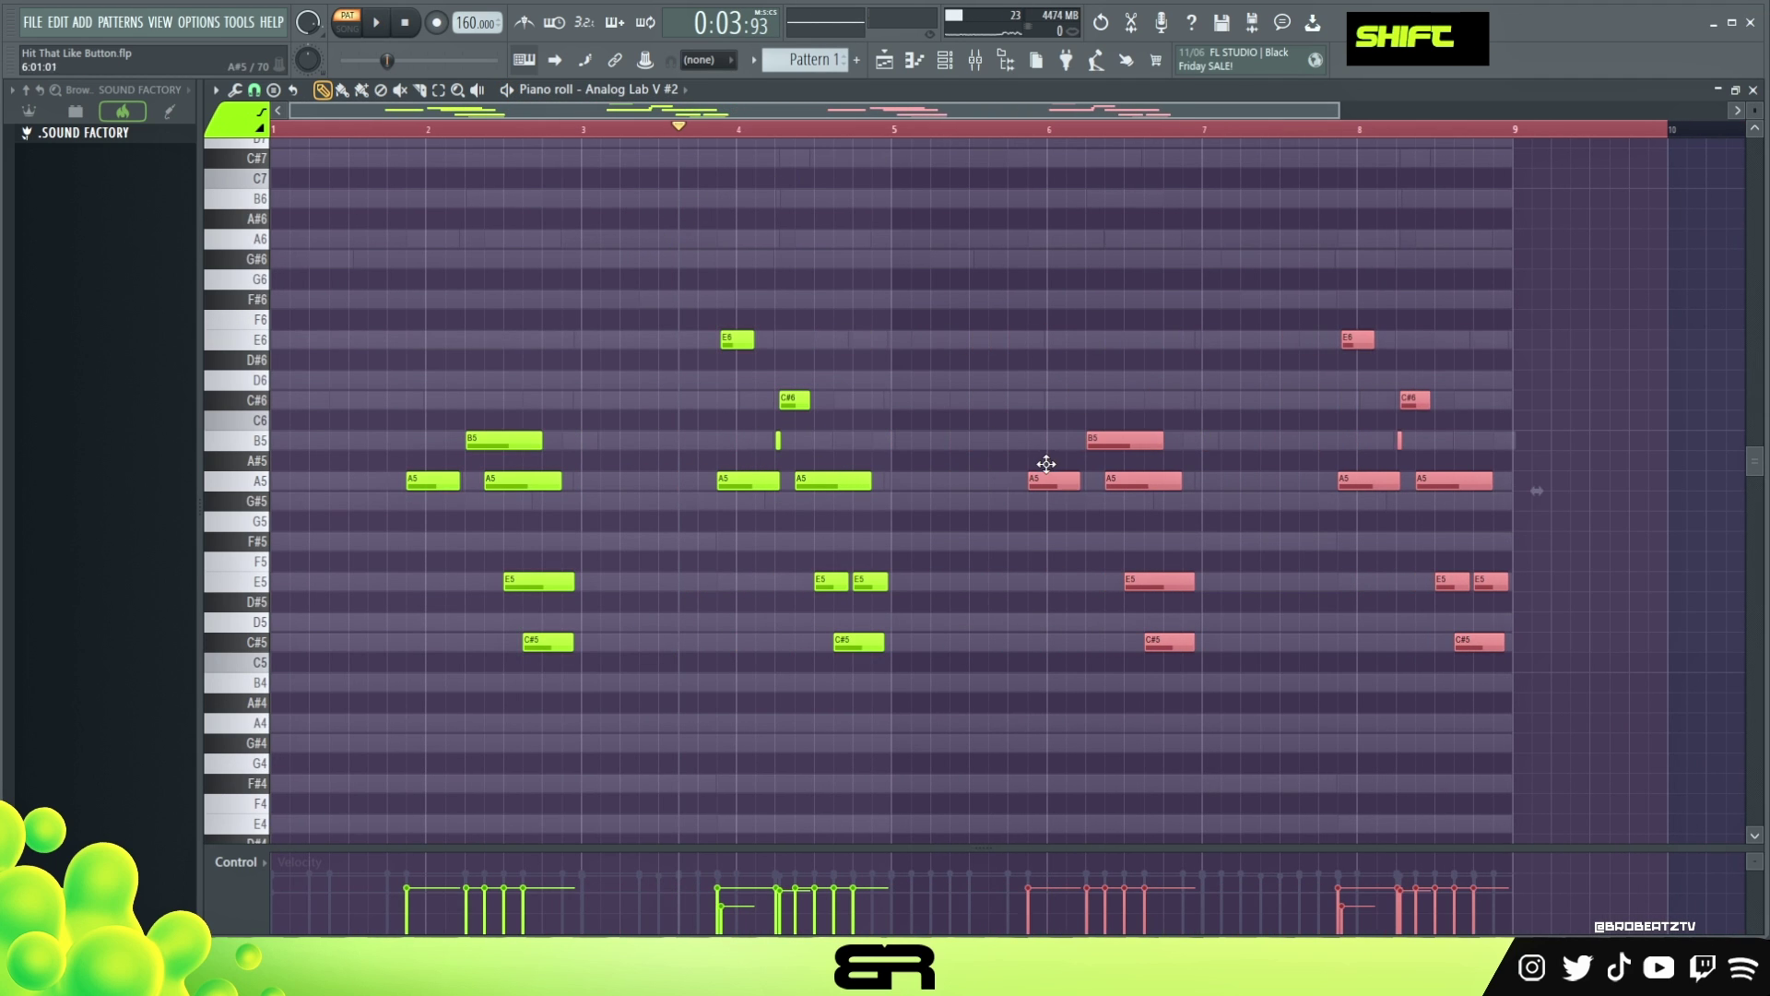
# - Delete the last E5 in bar 4, shorten bar 8's C#5 and the last A5 in bars 4 and 8, and play the pattern
pyautogui.rightClick(1035, 512)
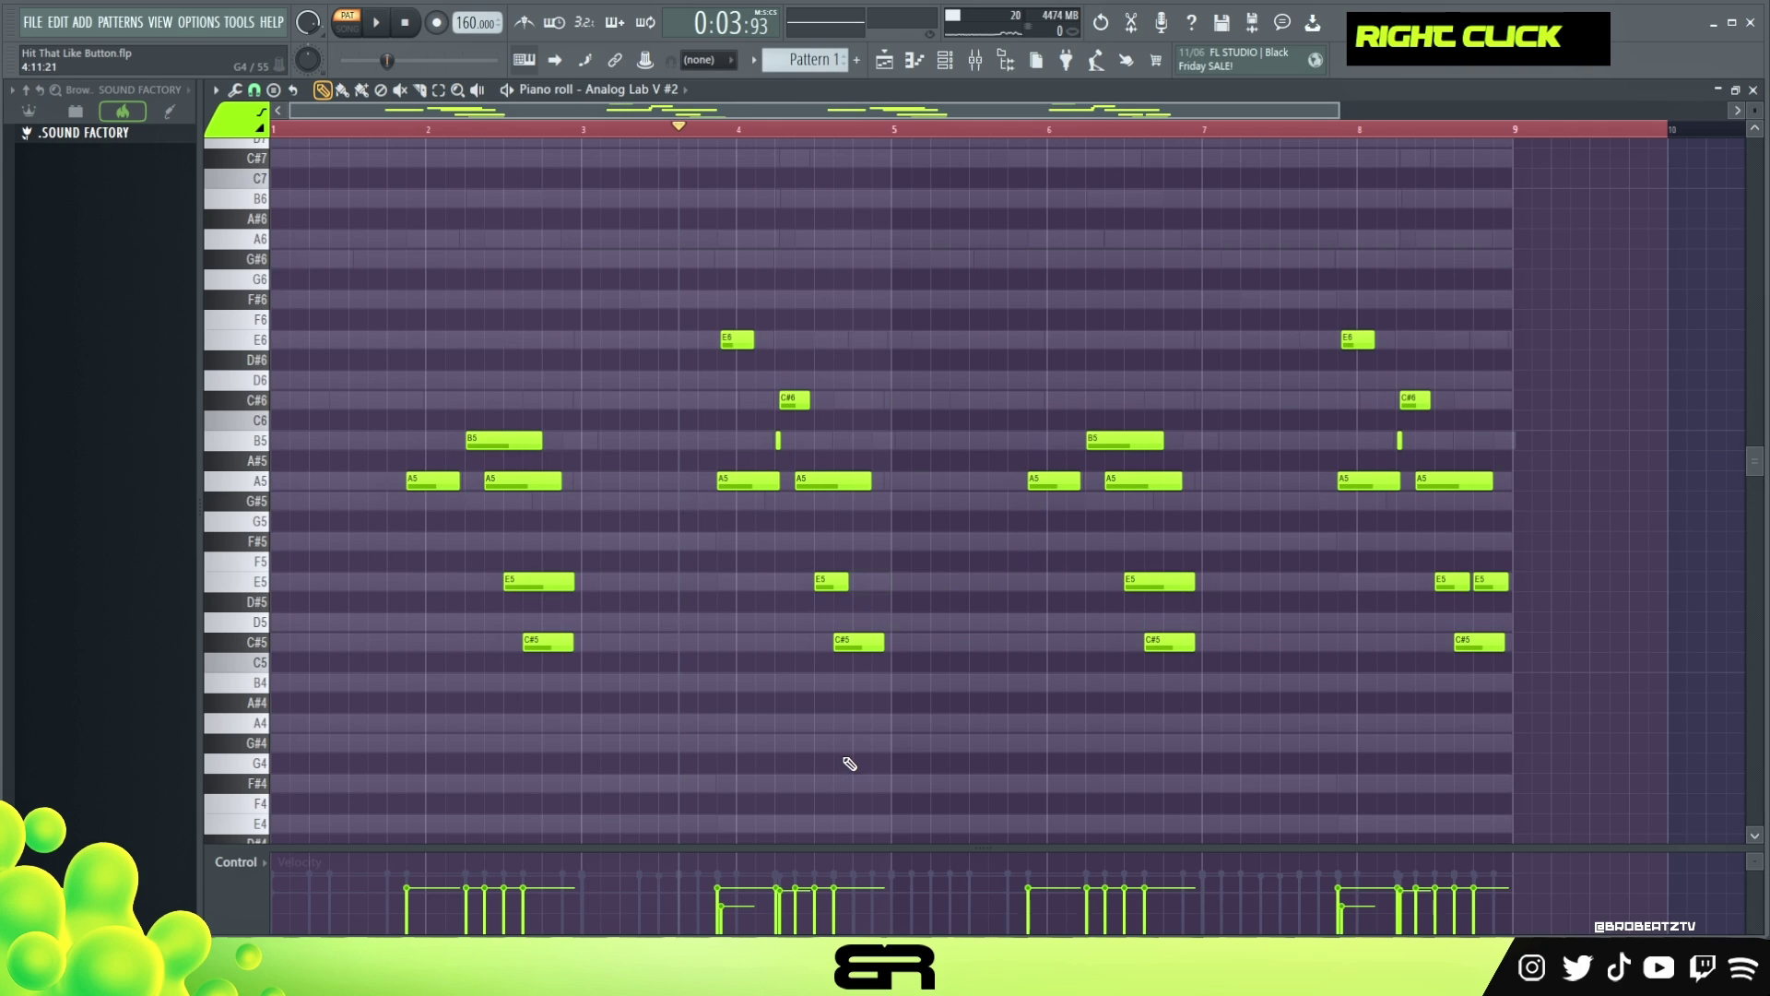
pyautogui.moveTo(1503, 642); pyautogui.dragTo(1482, 655)
pyautogui.moveTo(1491, 486); pyautogui.dragTo(1461, 488)
pyautogui.moveTo(870, 485); pyautogui.dragTo(815, 498)
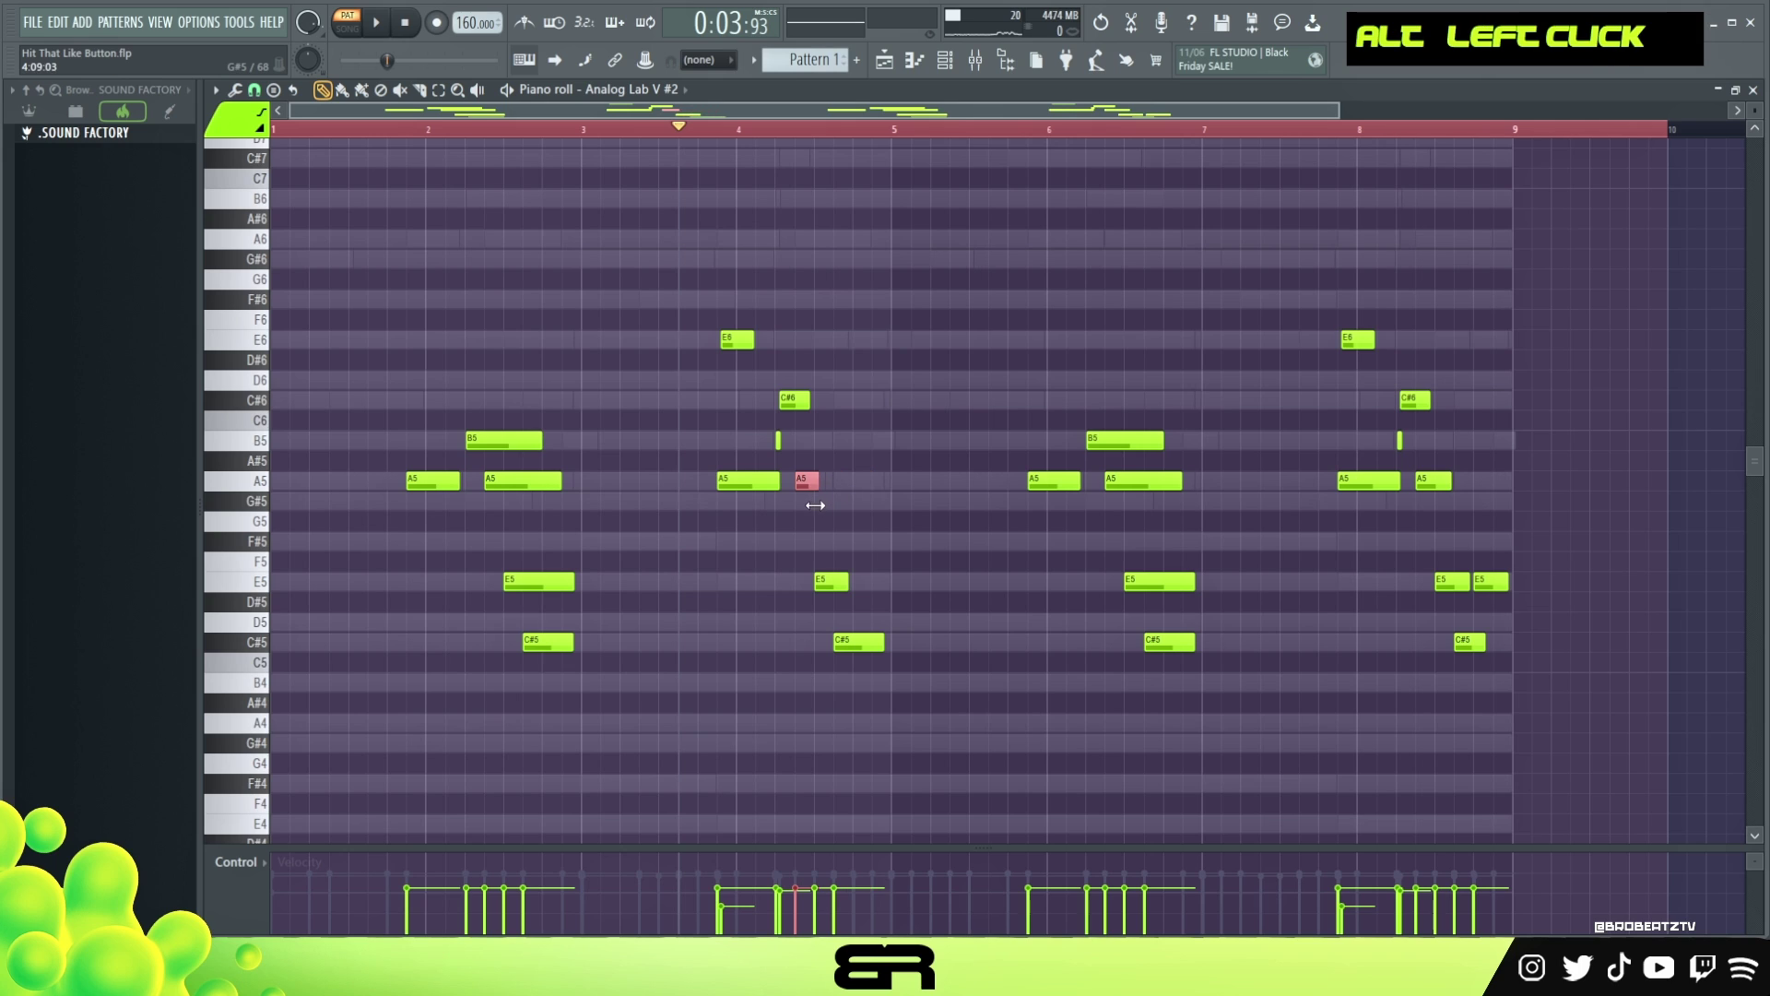
pyautogui.doubleClick(608, 132)
pyautogui.press('space')
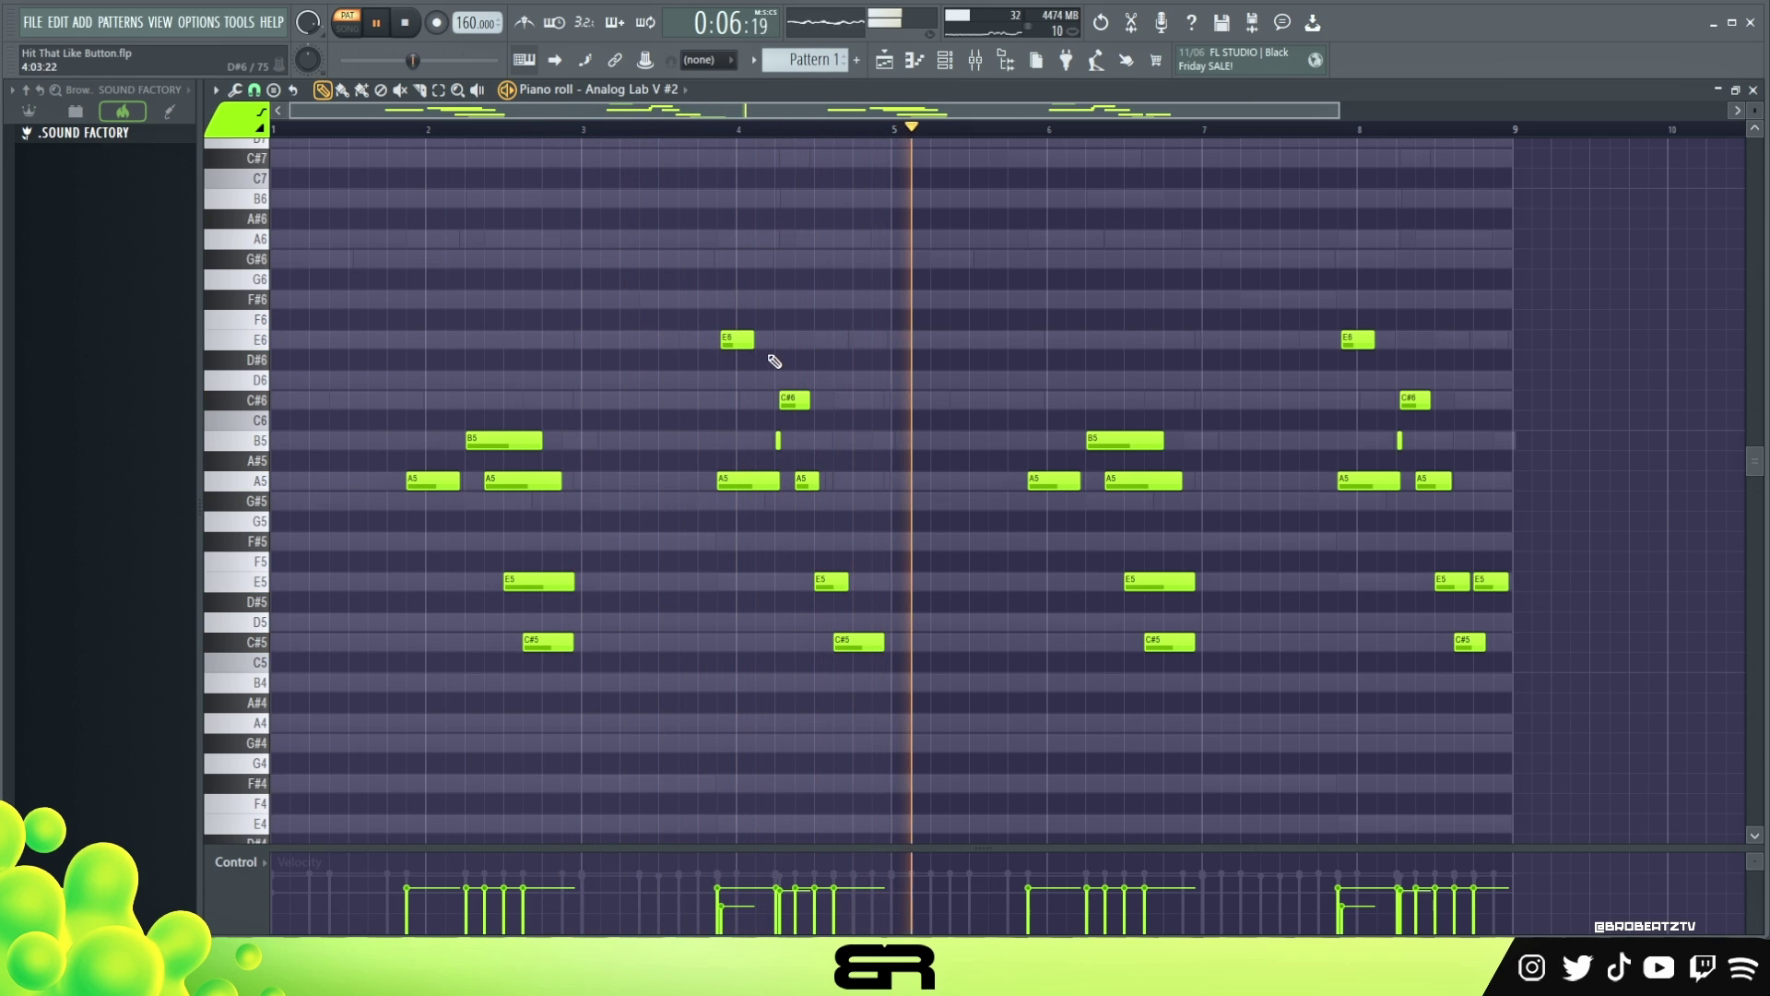
# - Raise the bell phrase around bar 6 by one octave and listen from bar 5
pyautogui.moveTo(1002, 413); pyautogui.dragTo(1221, 677)
pyautogui.press('space')
pyautogui.hotkey('ctrl', 'Up')
pyautogui.press('space')
pyautogui.click(989, 129)
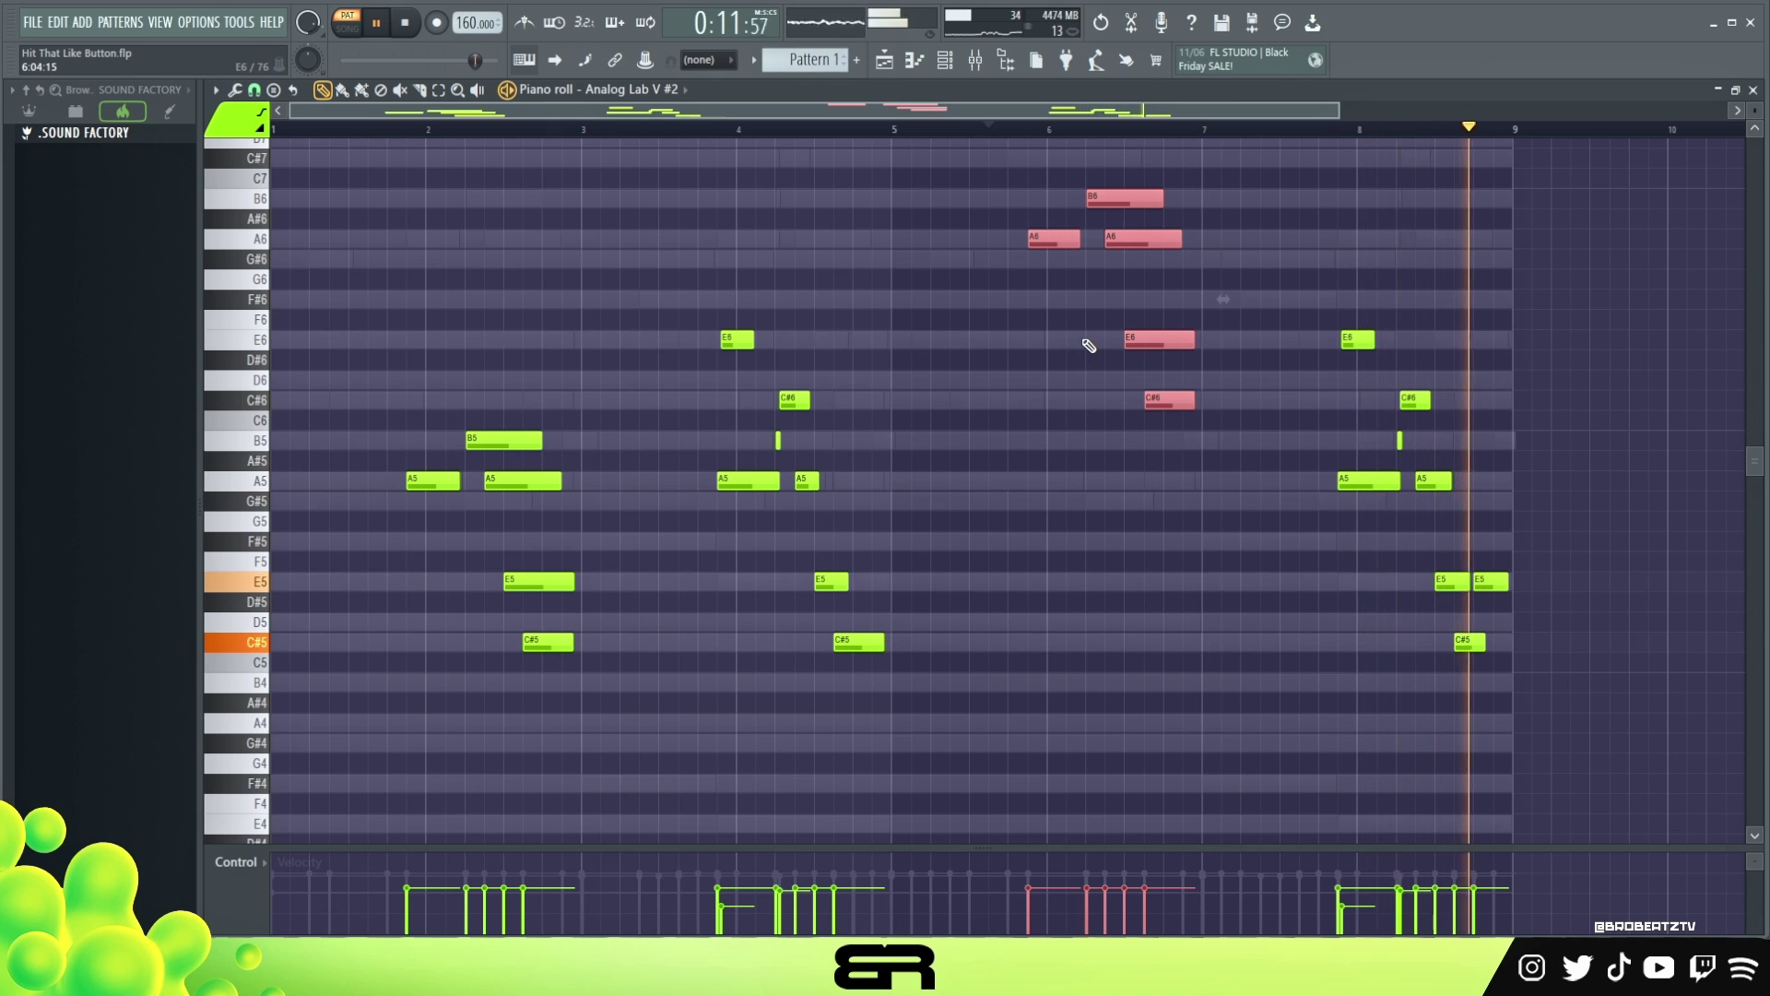
pyautogui.press('space')
pyautogui.rightClick(937, 343)
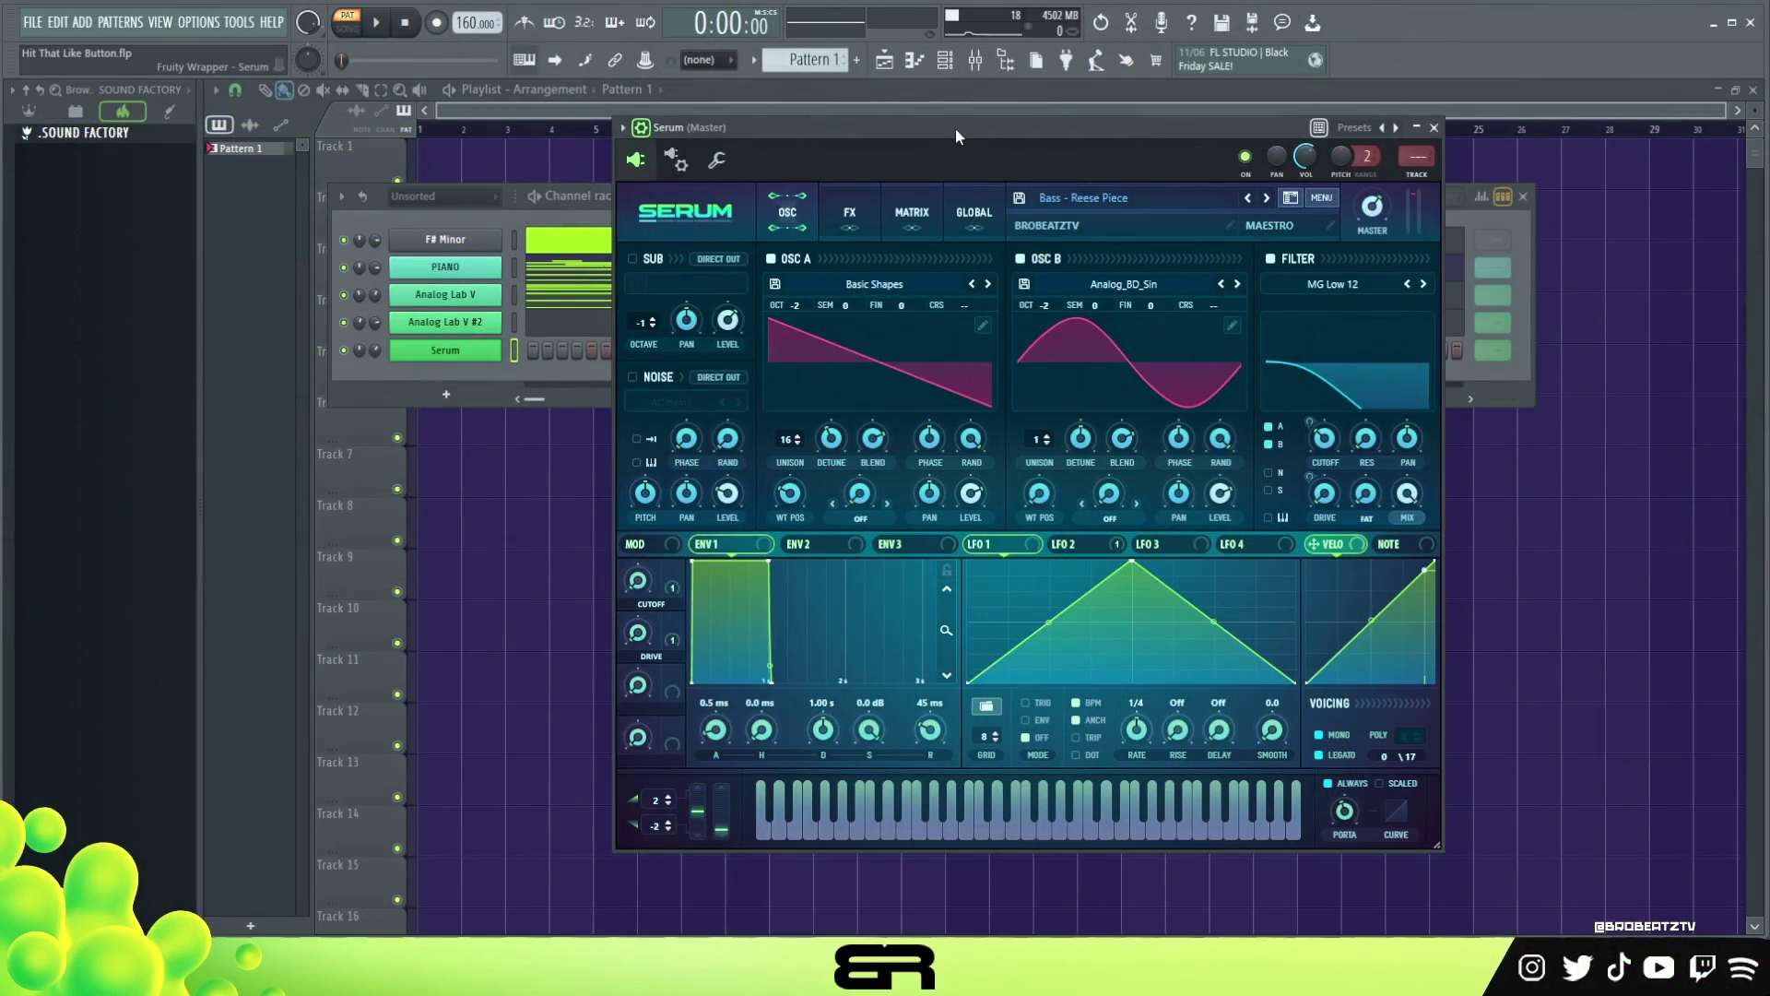
# - Audition the Bass - Reese Piece preset in Serum with a test note and close the plugin window
pyautogui.moveTo(956, 134); pyautogui.dragTo(903, 131)
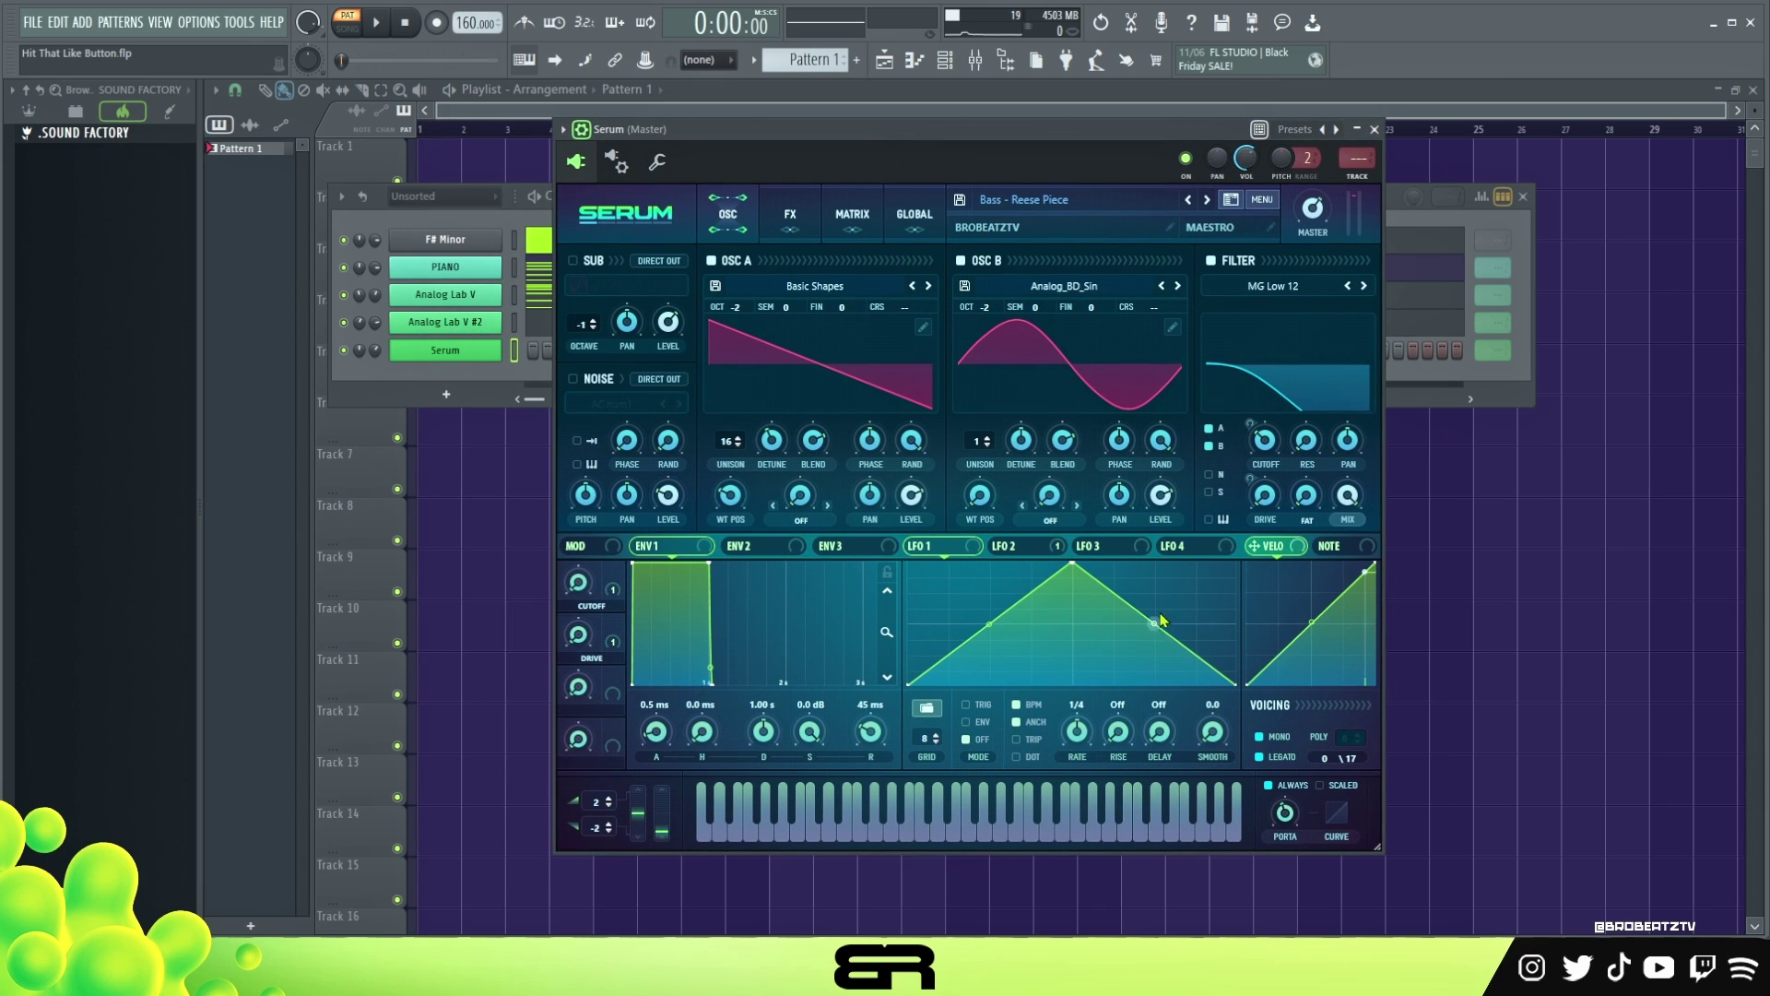
pyautogui.click(849, 824)
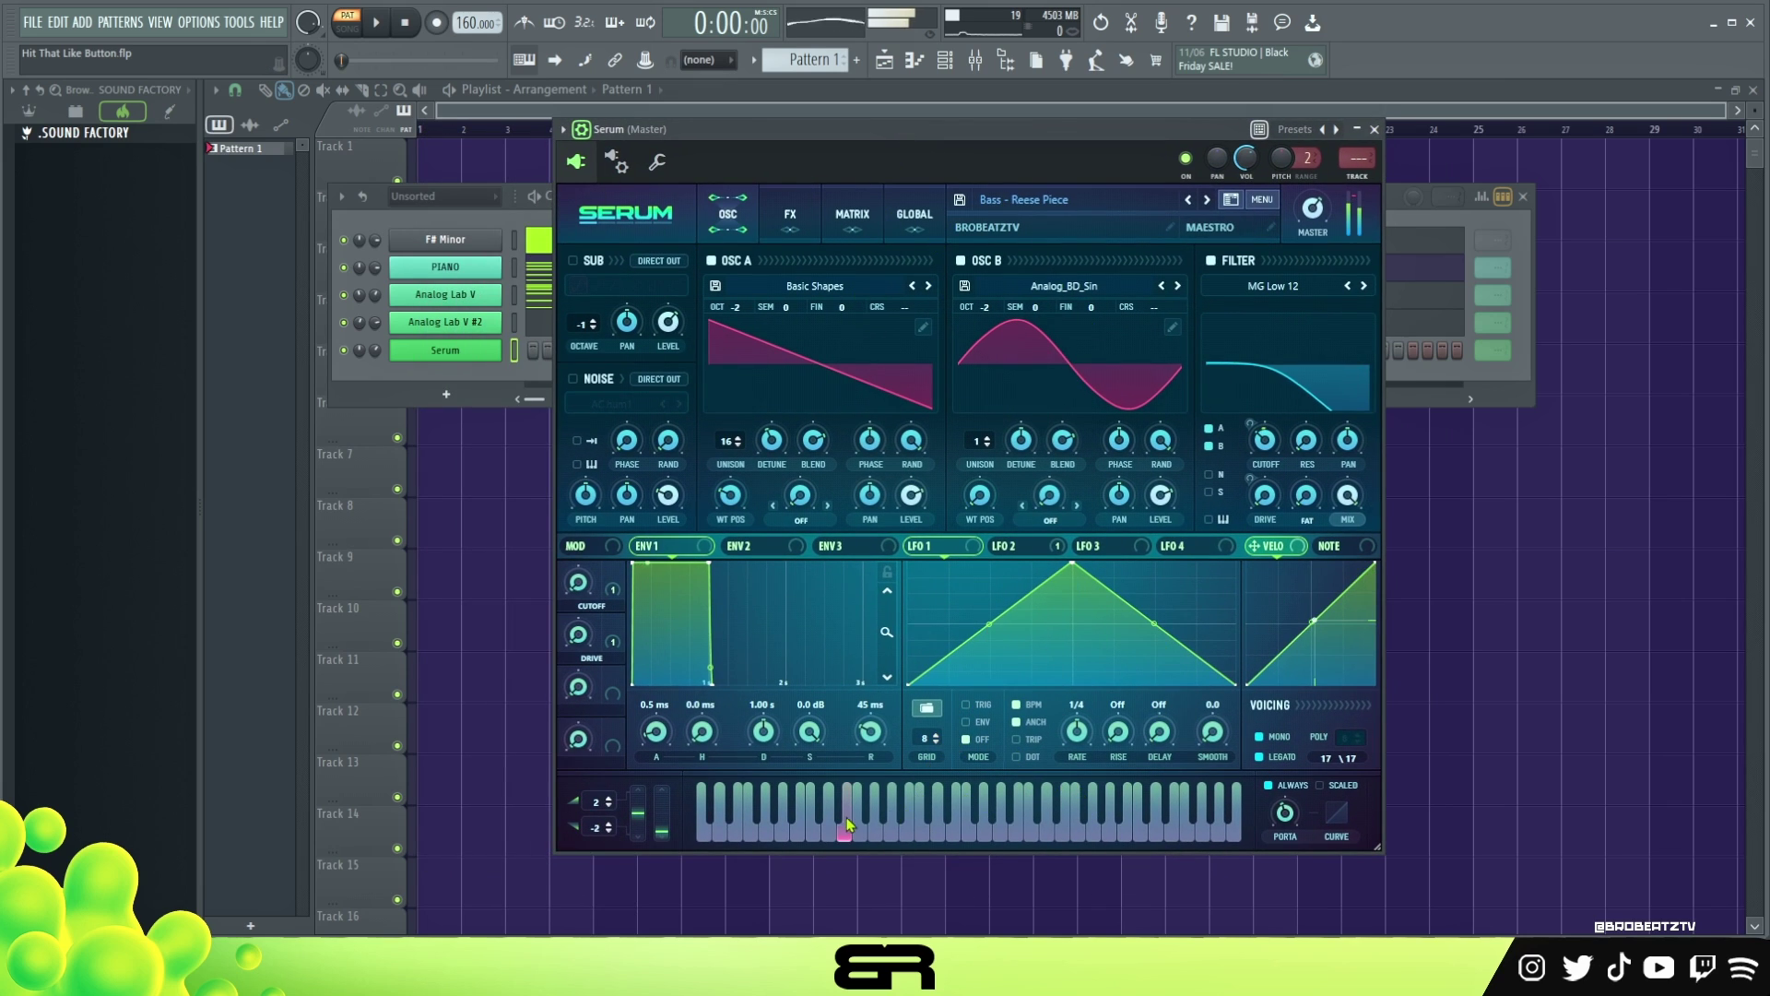
pyautogui.click(1374, 130)
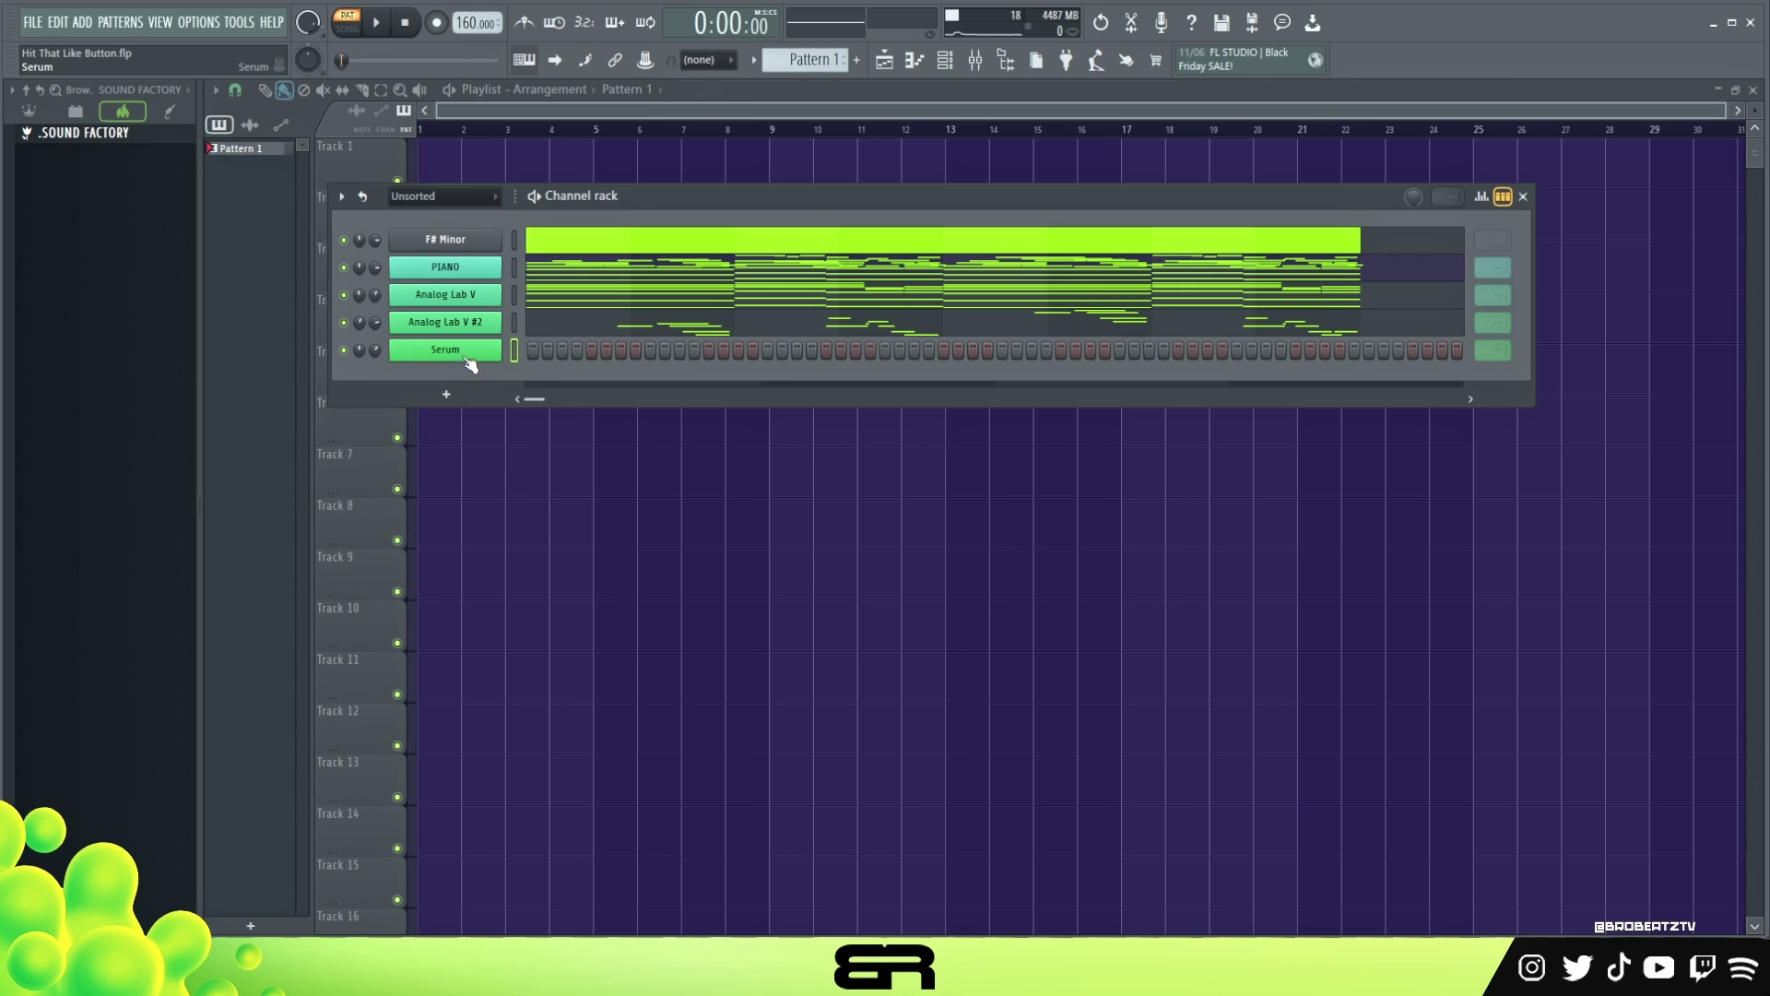
# - Copy the lowest D3, F#3 and E3 bass notes across all eight bars from PIANO into the Serum channel
pyautogui.doubleClick(555, 277)
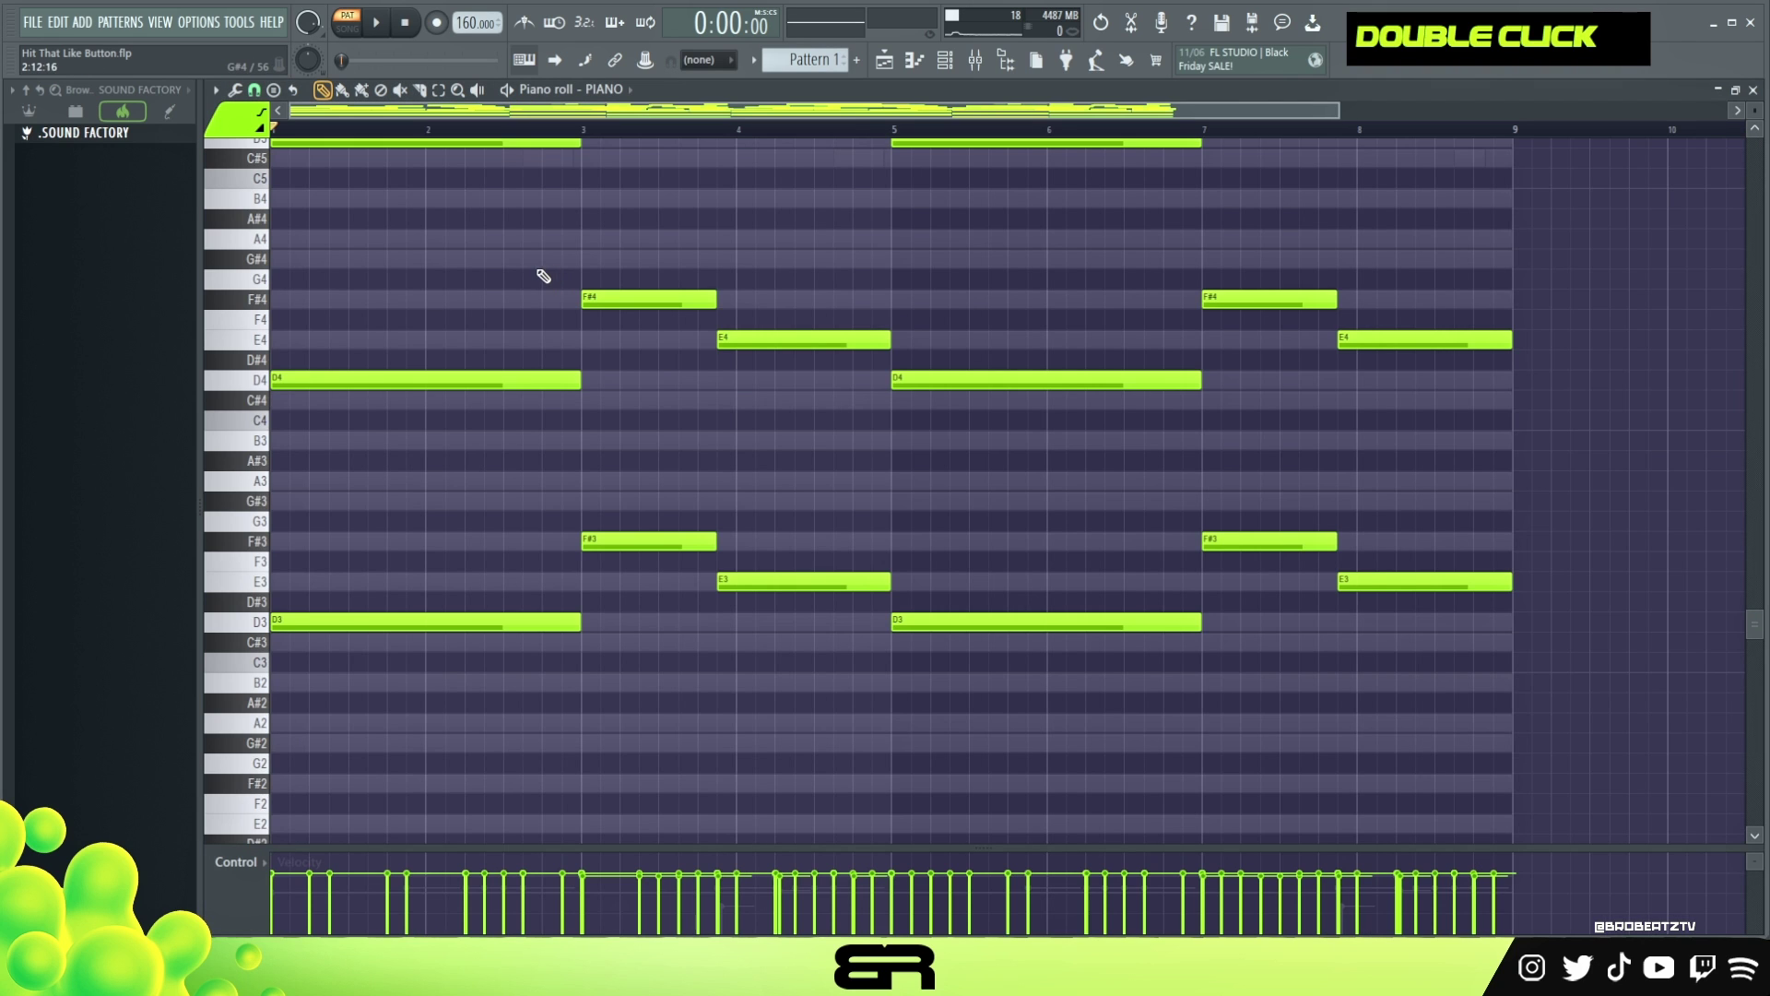
pyautogui.scroll(5, 511, 274)
pyautogui.scroll(-4, 512, 276)
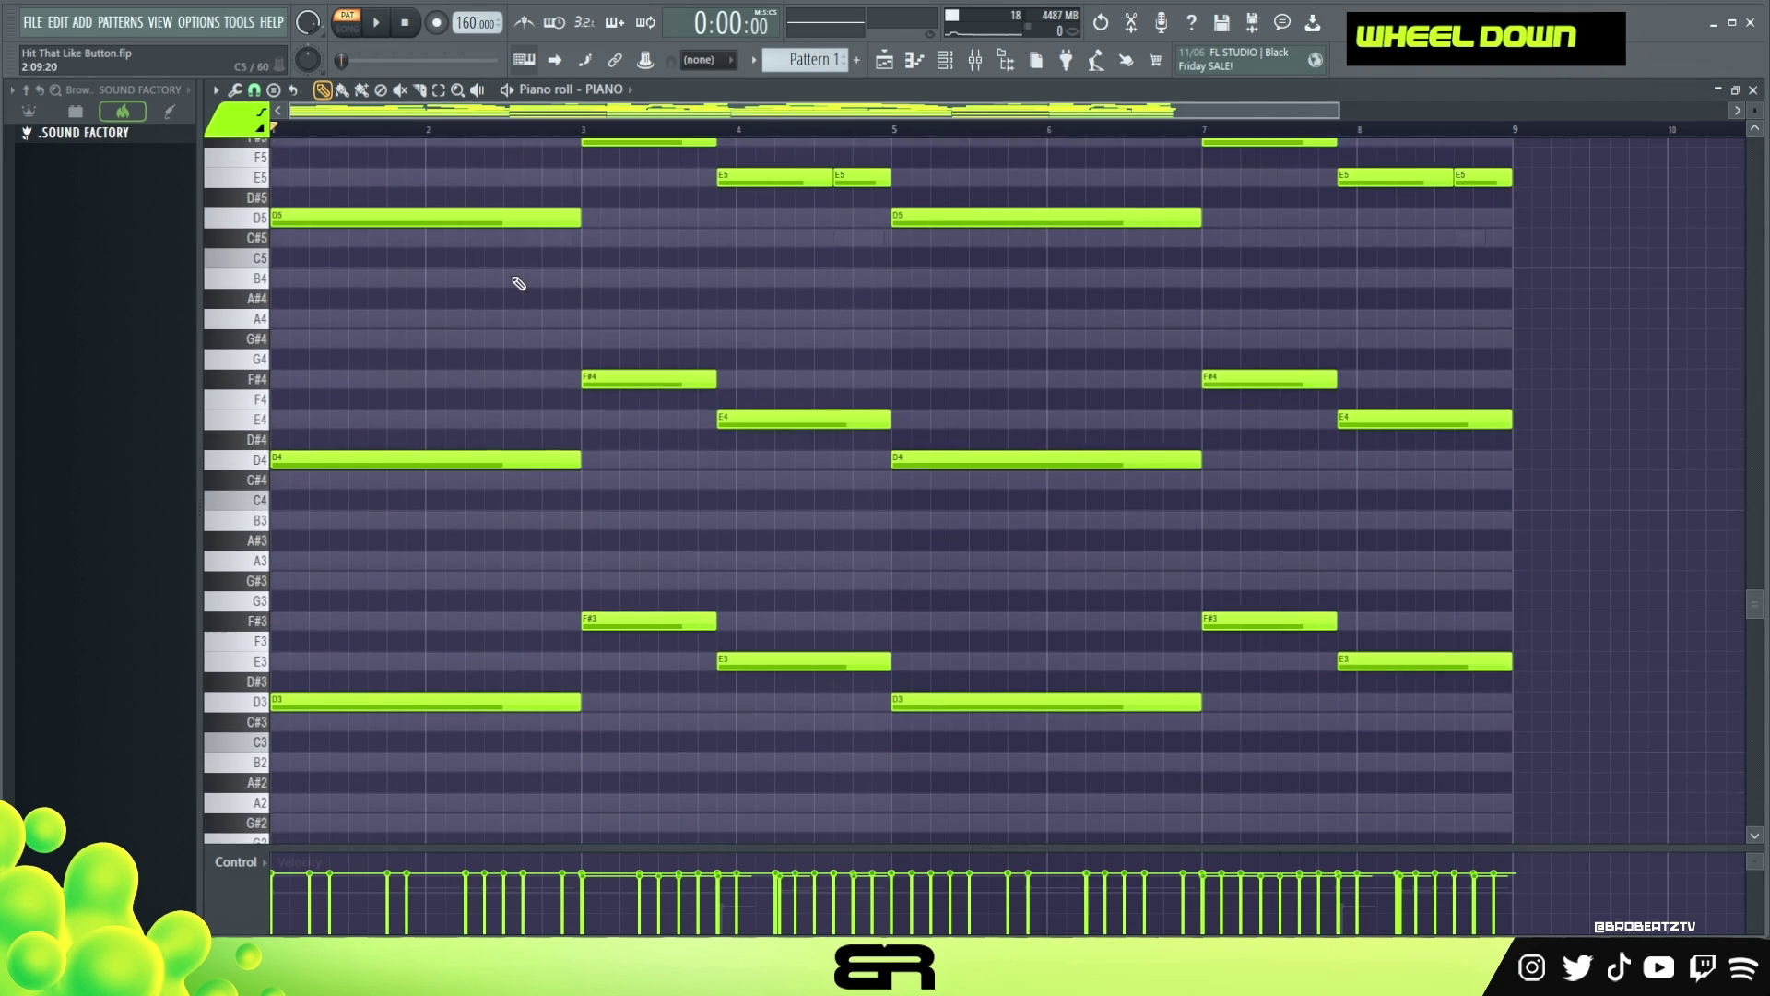
pyautogui.moveTo(402, 552); pyautogui.dragTo(1464, 777)
pyautogui.hotkey('ctrl', '2')
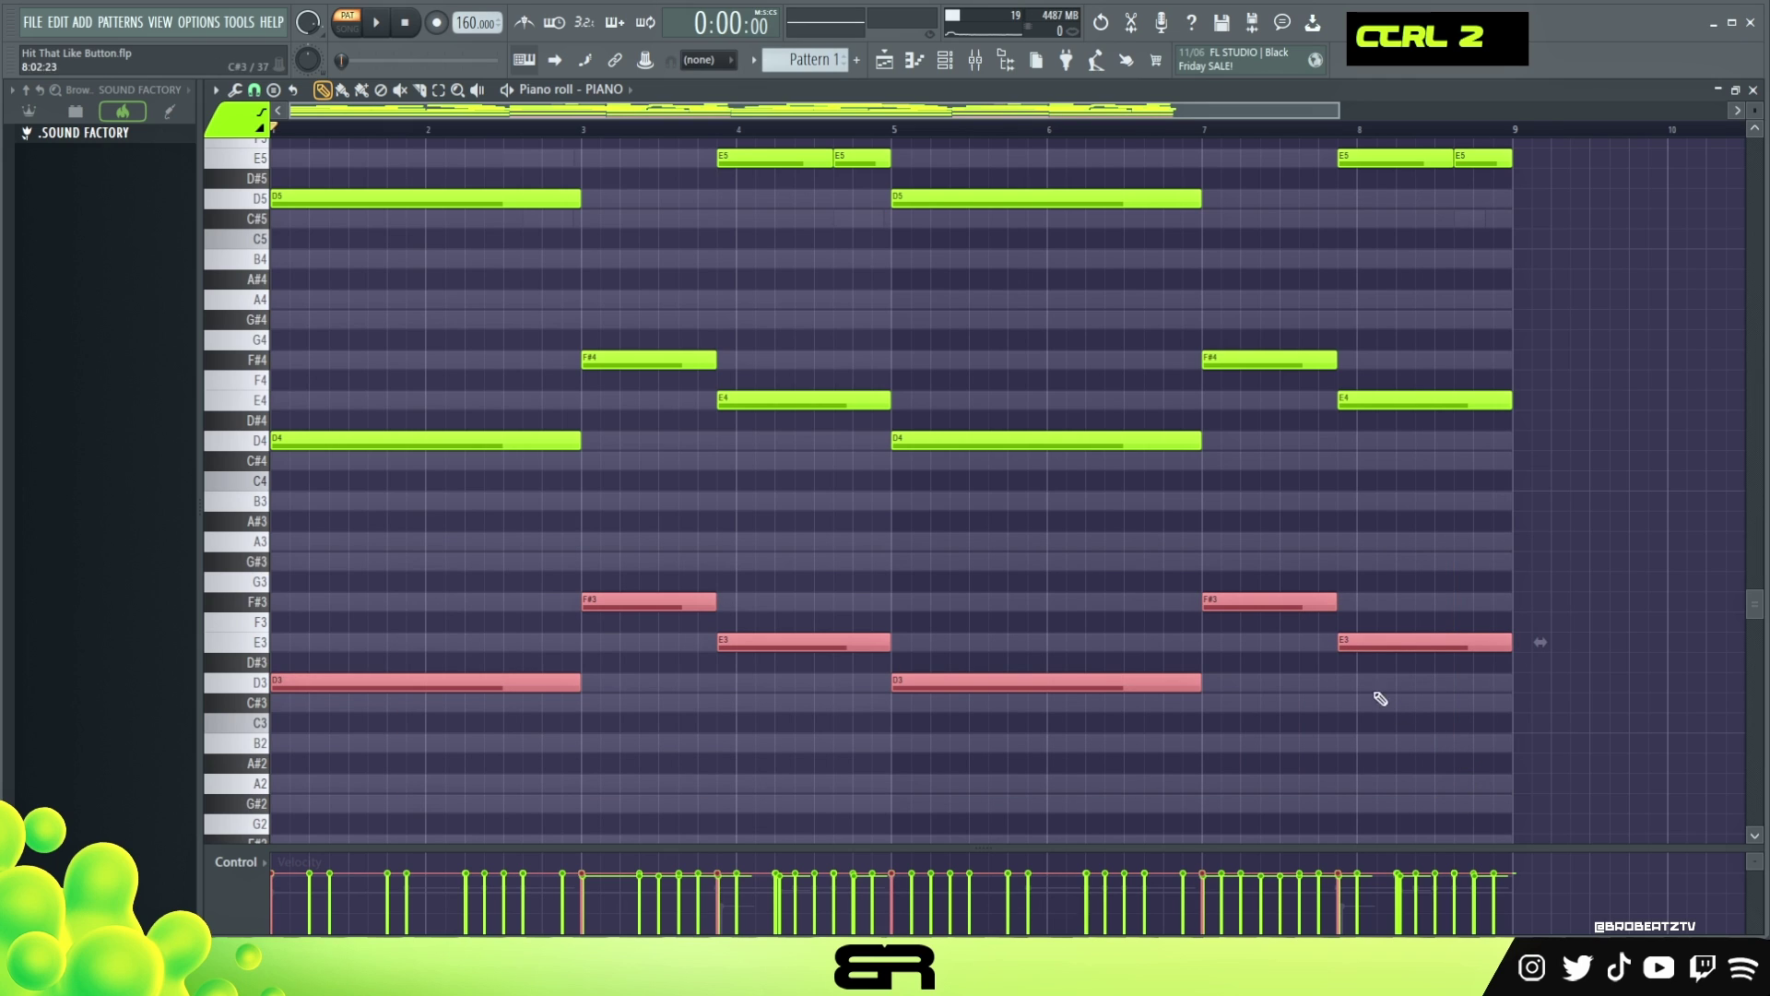
pyautogui.click(940, 72)
pyautogui.rightClick(445, 346)
pyautogui.click(530, 349)
pyautogui.hotkey('ctrl', 'v')
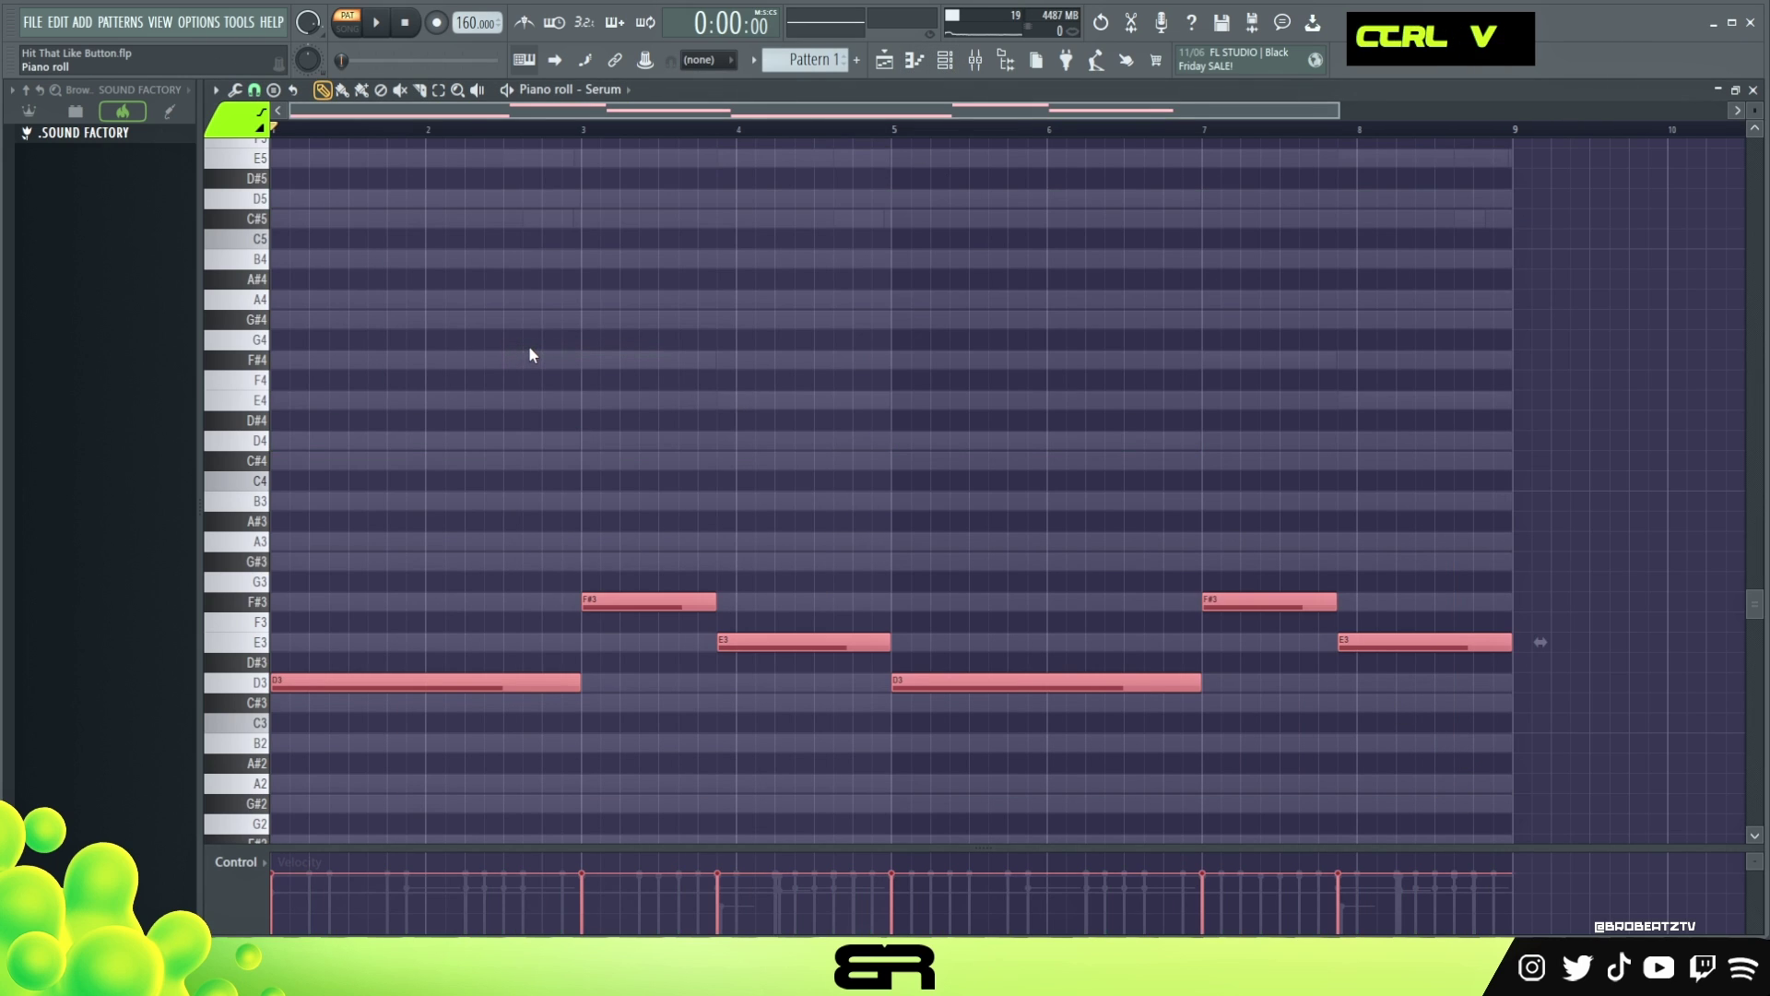
# - Raise all the Serum bass notes by one octave to D4, F#4 and E4 and audition D4
pyautogui.hotkey('ctrl', 'Up')
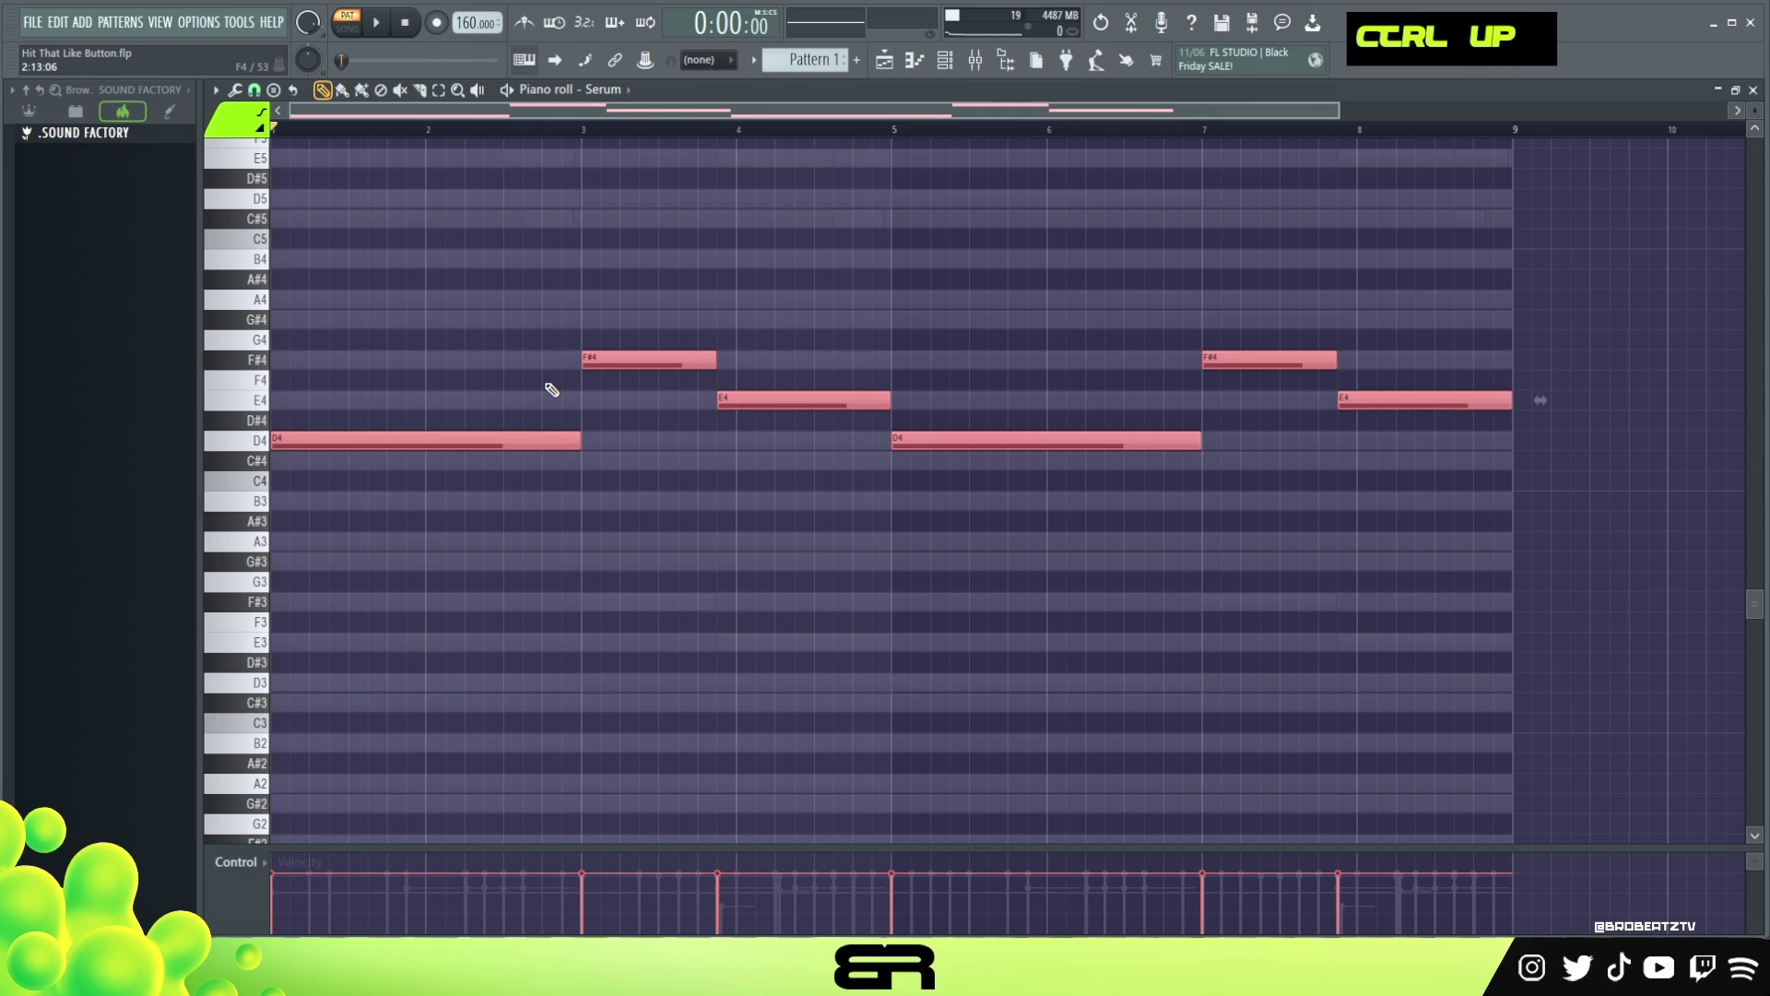
pyautogui.moveTo(270, 193); pyautogui.dragTo(272, 460)
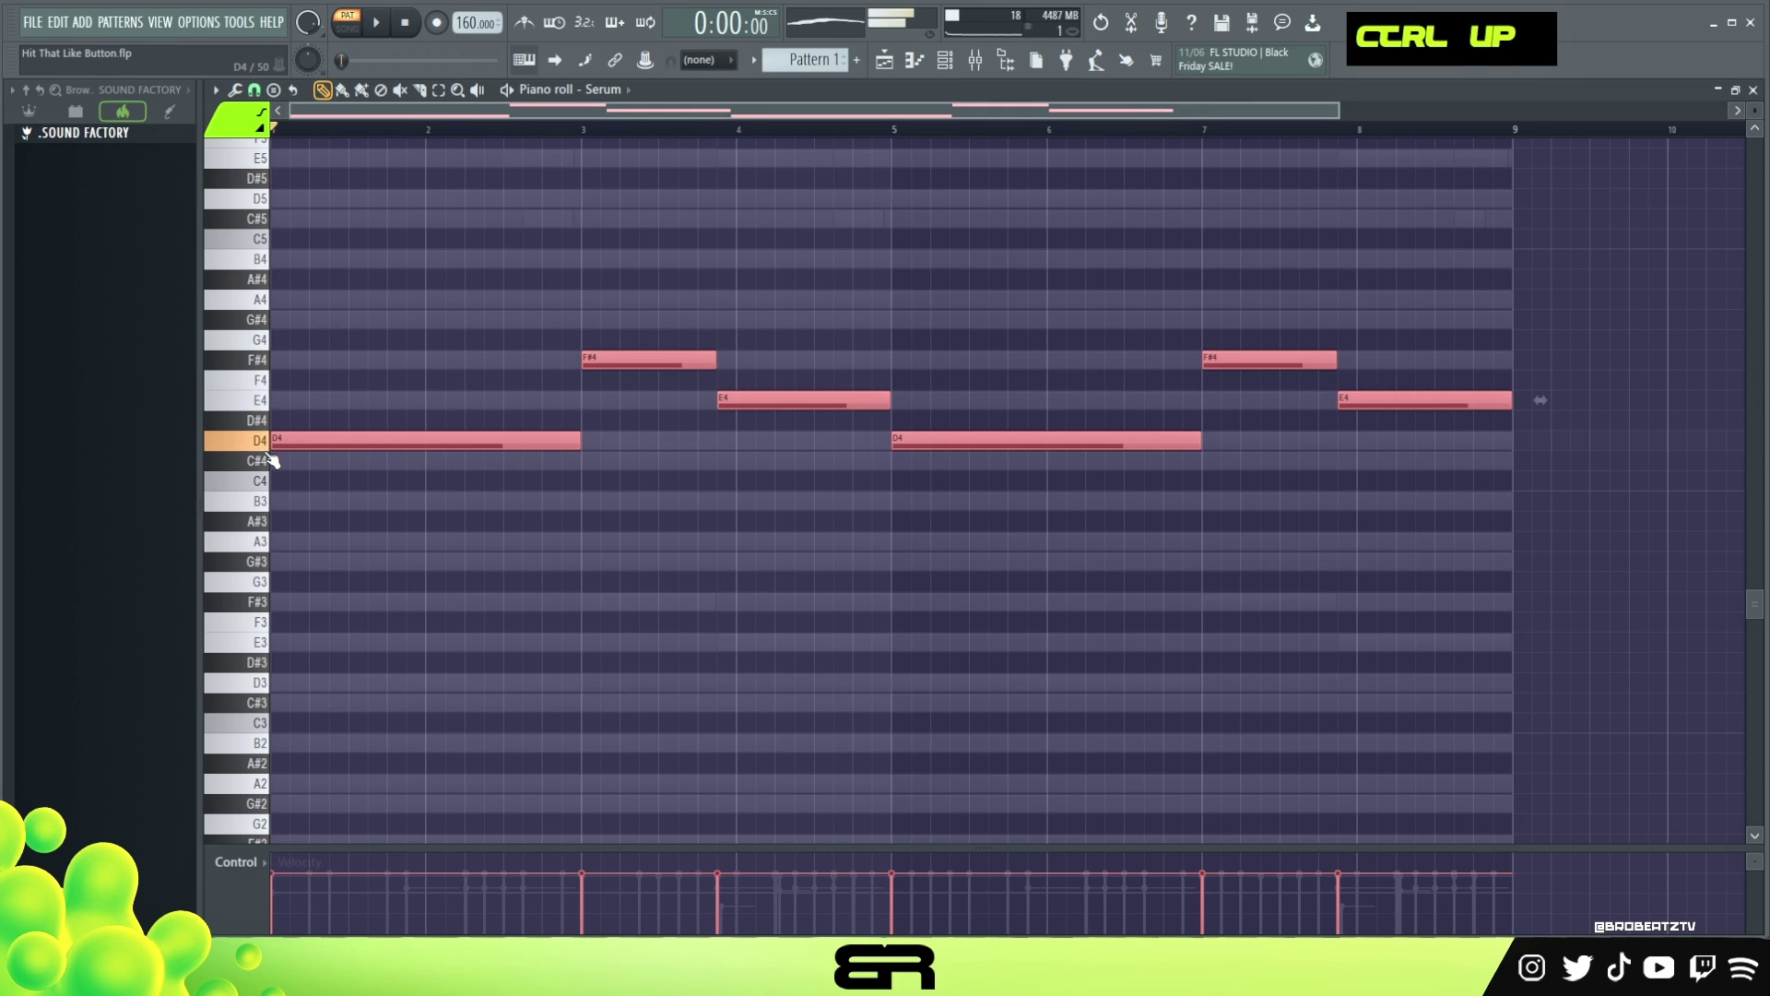
pyautogui.rightClick(1188, 355)
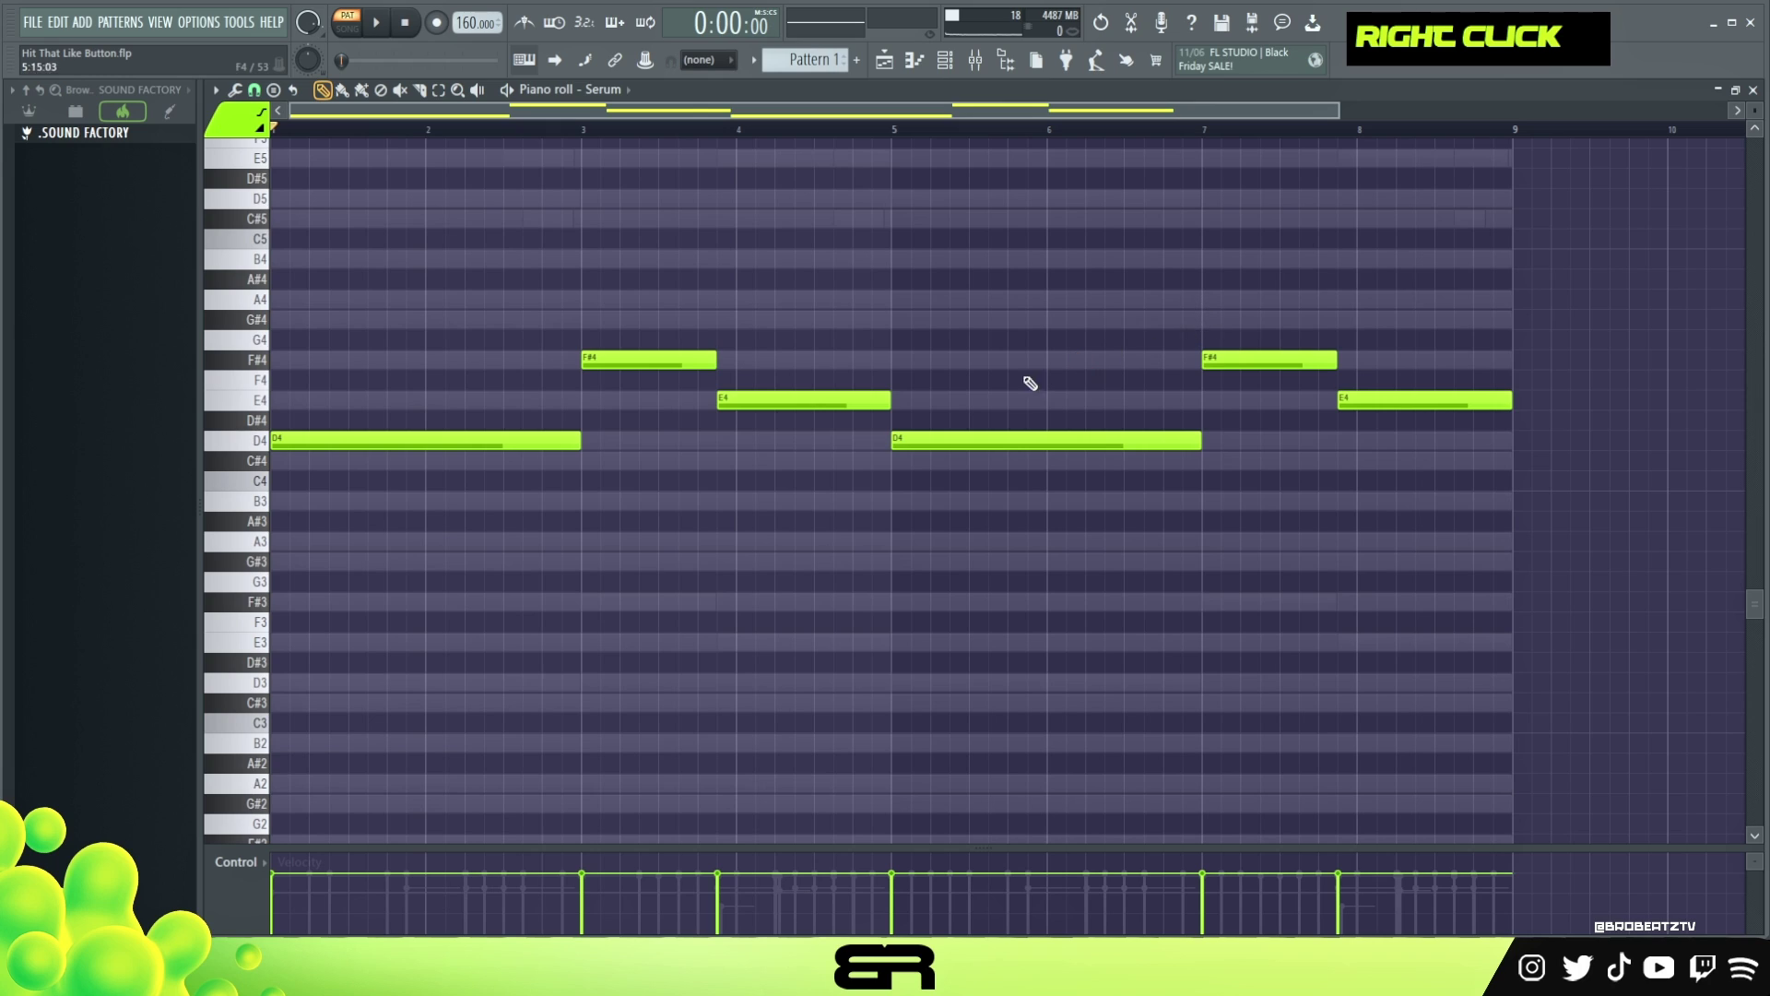
# - Try a short E3 bass note at the end of bar 4, listen to the pattern and remove the note again
pyautogui.click(862, 402)
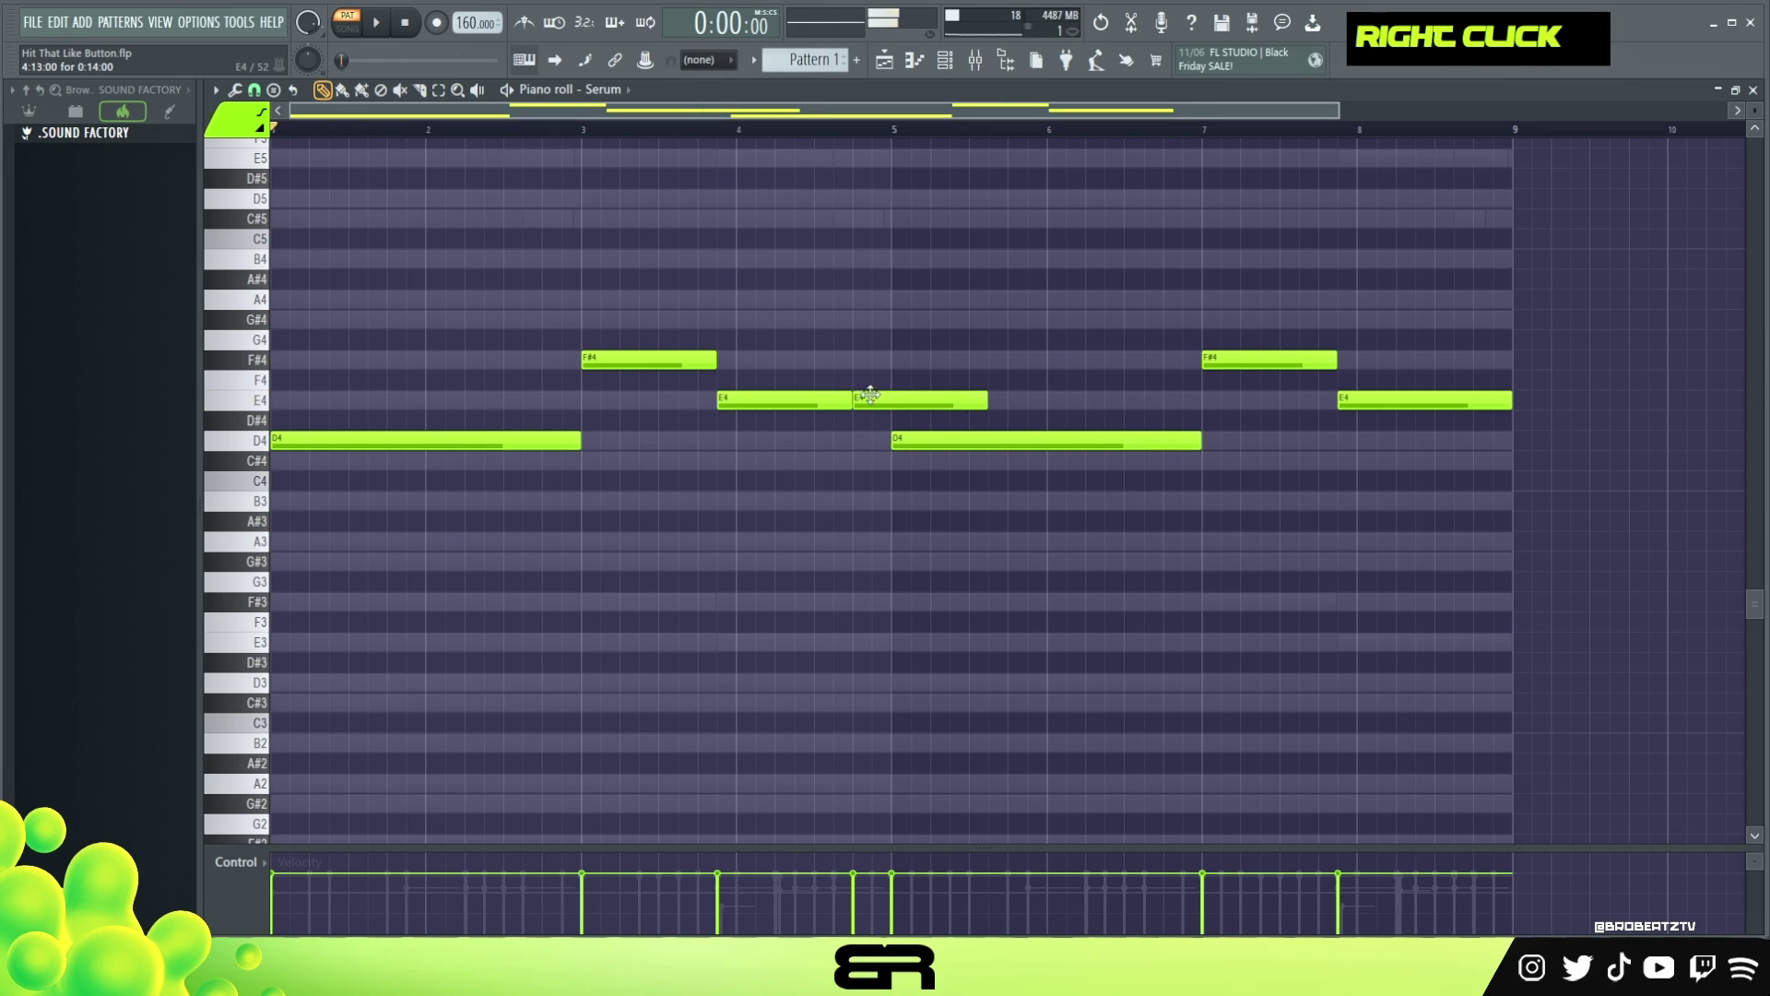
pyautogui.hotkey('ctrl', 'Down')
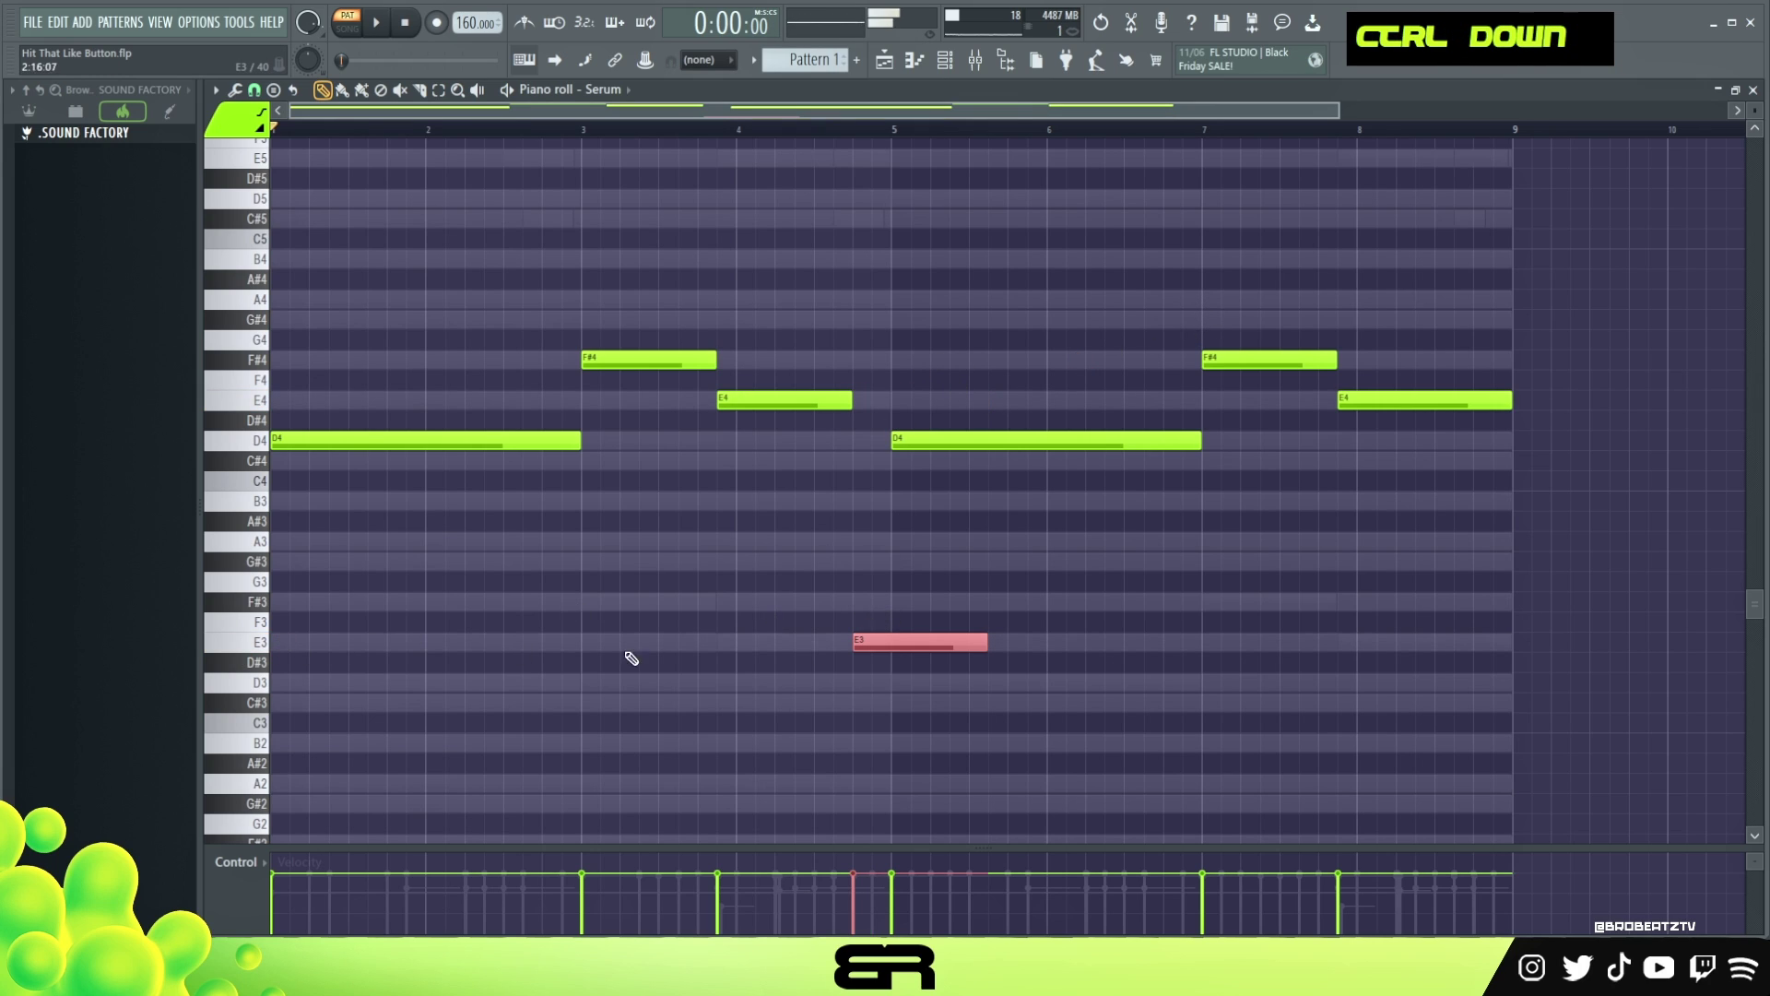
pyautogui.press('space')
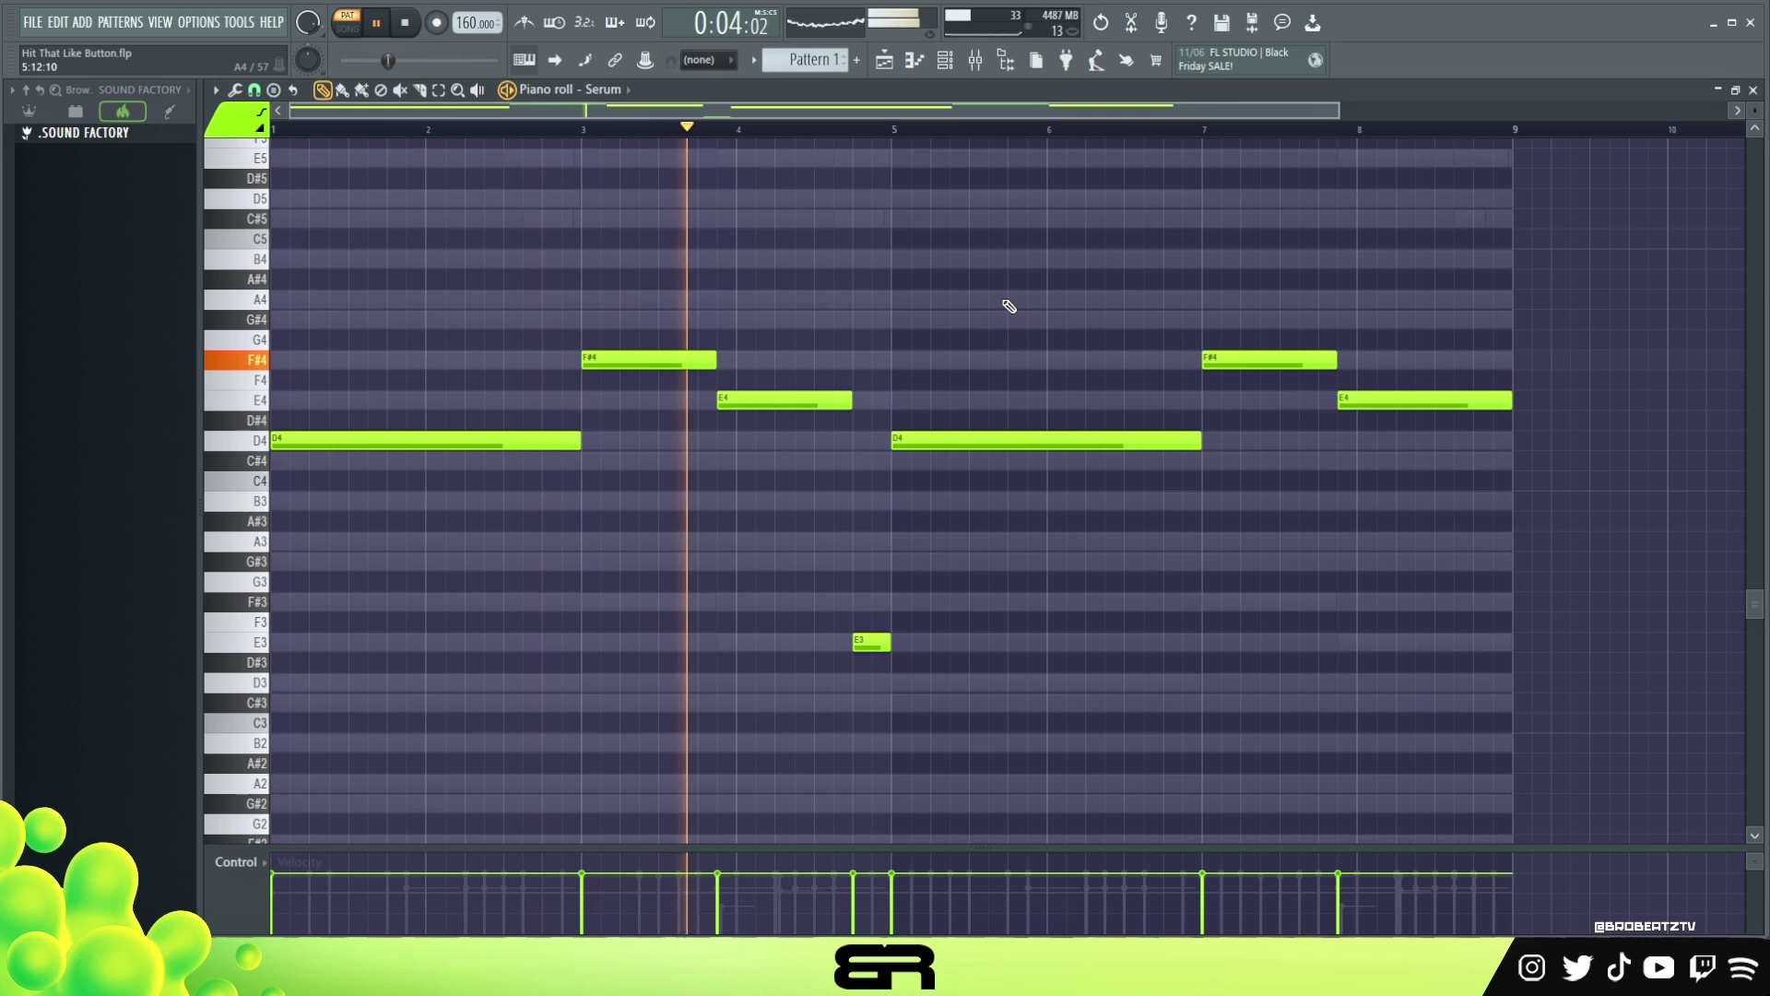
pyautogui.moveTo(940, 577); pyautogui.dragTo(864, 675)
pyautogui.press('space')
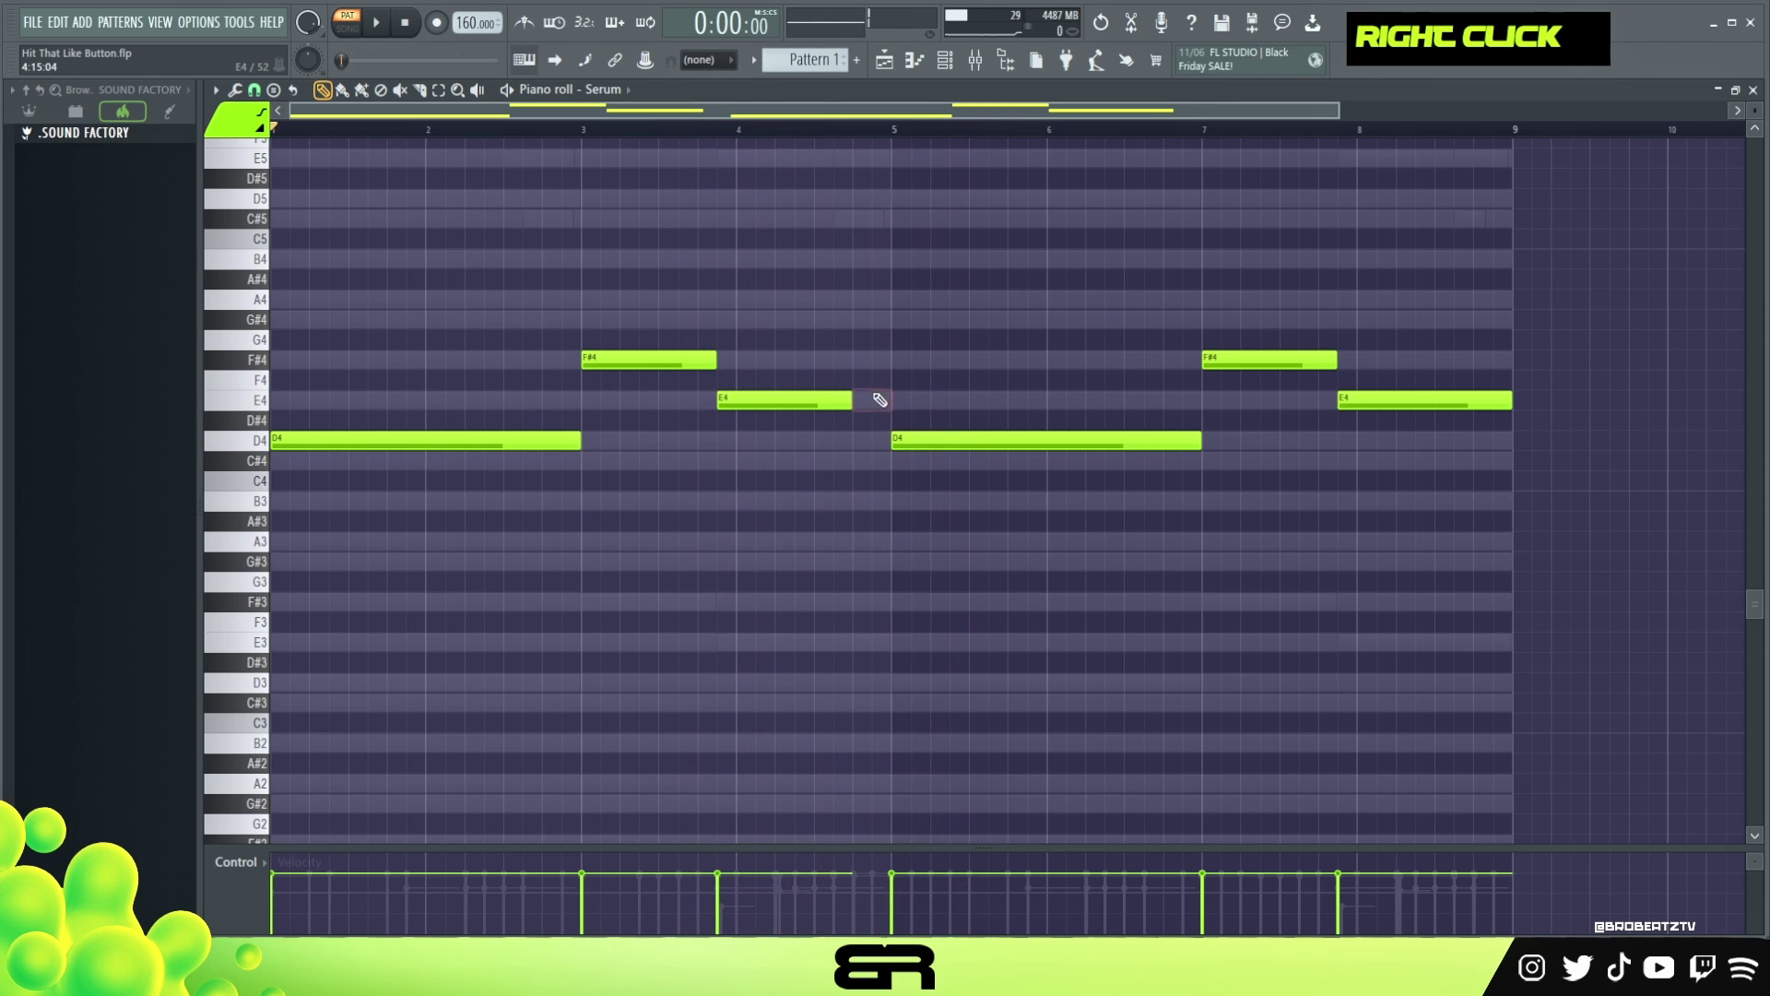
pyautogui.scroll(3, 730, 270)
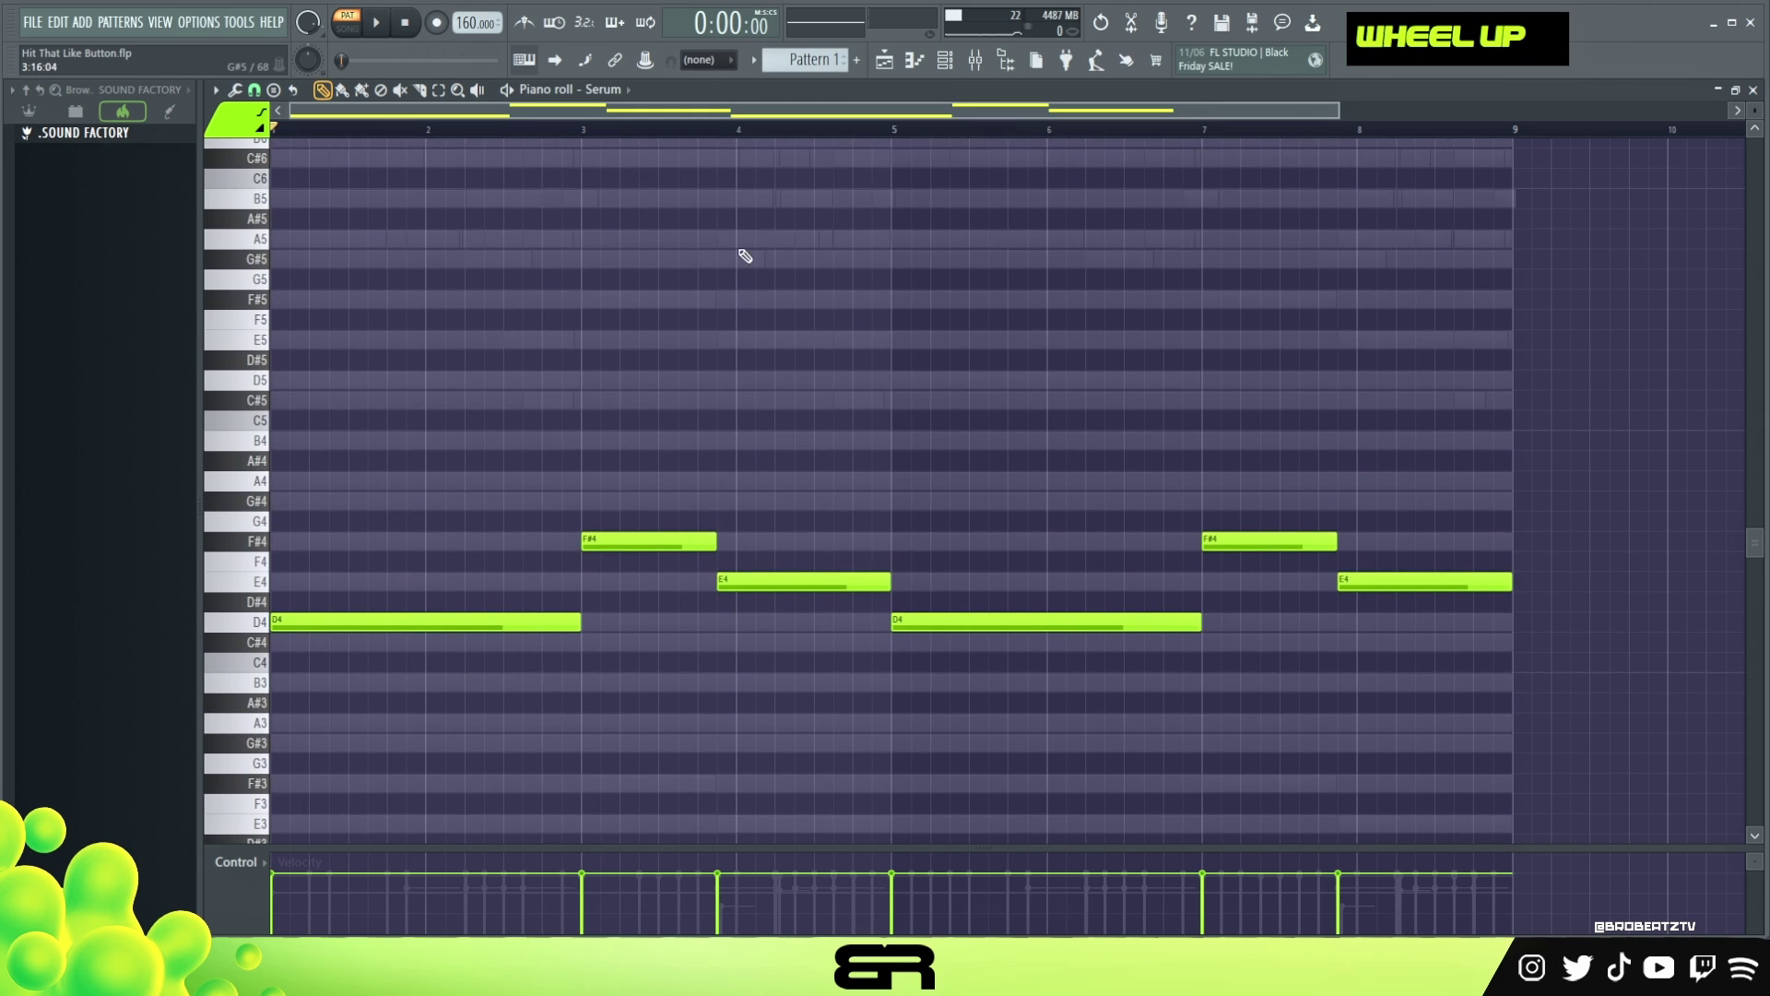
# - Bring up the channel rack over the piano roll and play the pattern with all layers
pyautogui.click(947, 61)
pyautogui.moveTo(850, 184); pyautogui.dragTo(900, 236)
pyautogui.press('space')
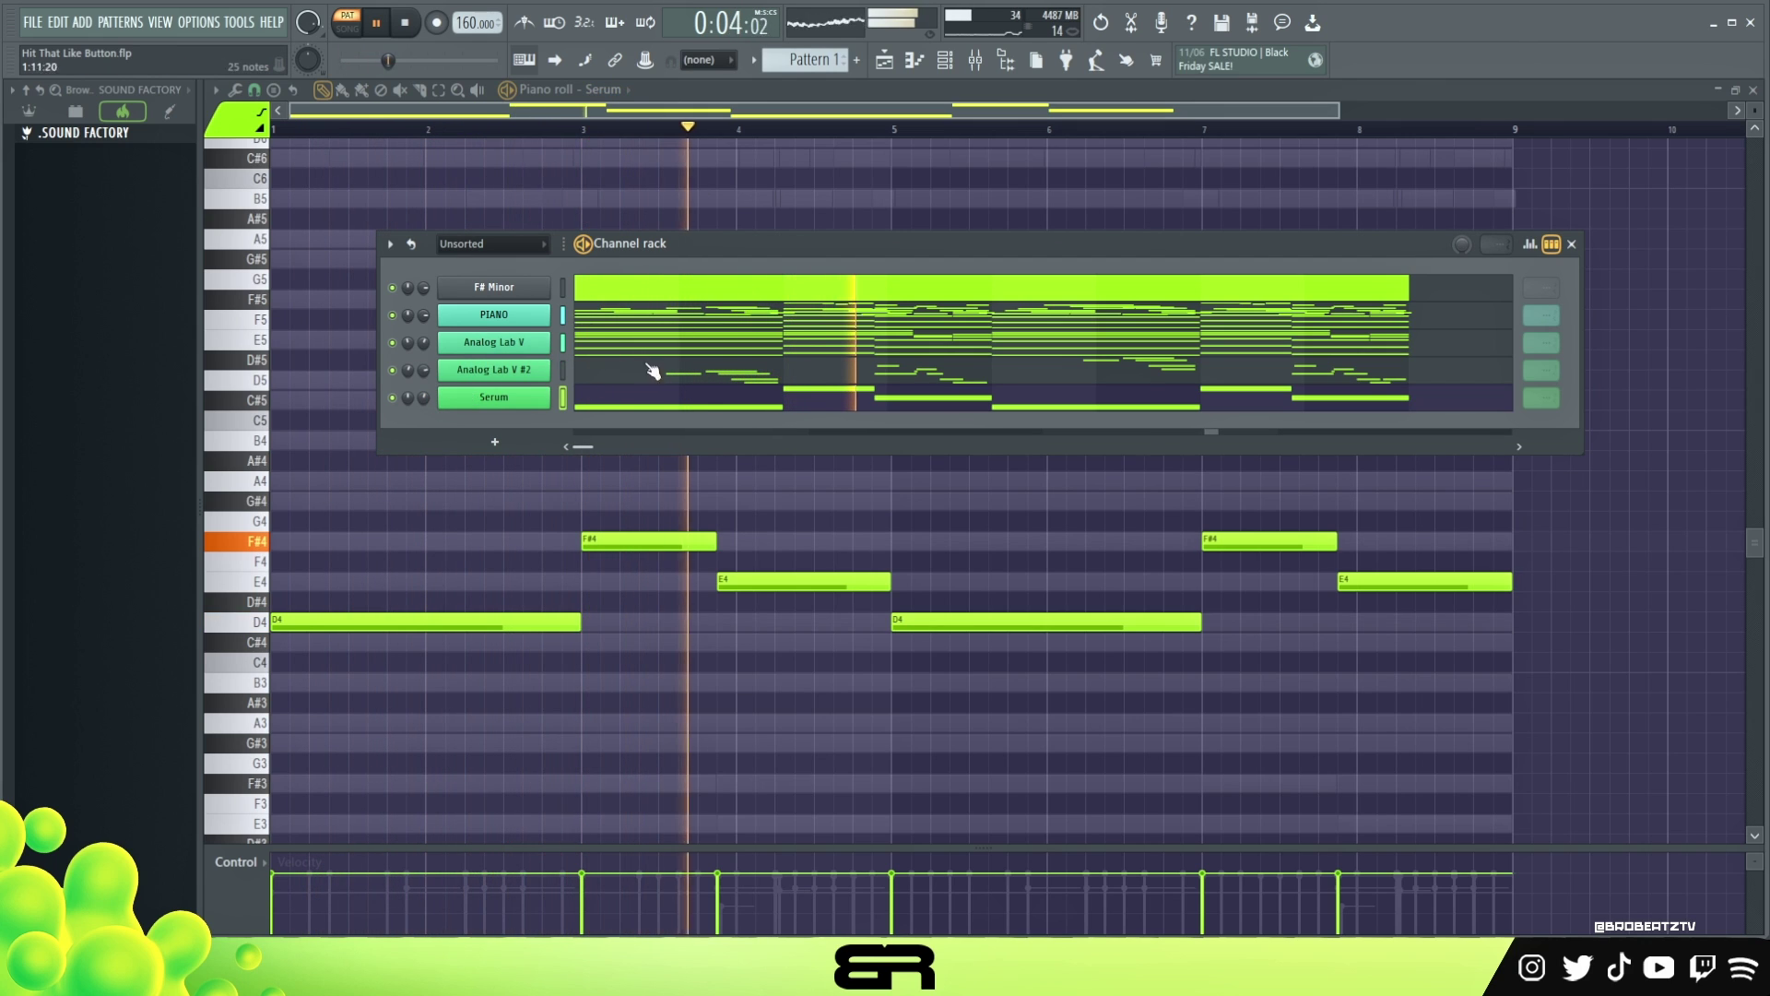
# - Set the channel rack filter to All and listen to the loop with the PIANO channel muted
pyautogui.click(493, 243)
pyautogui.click(500, 260)
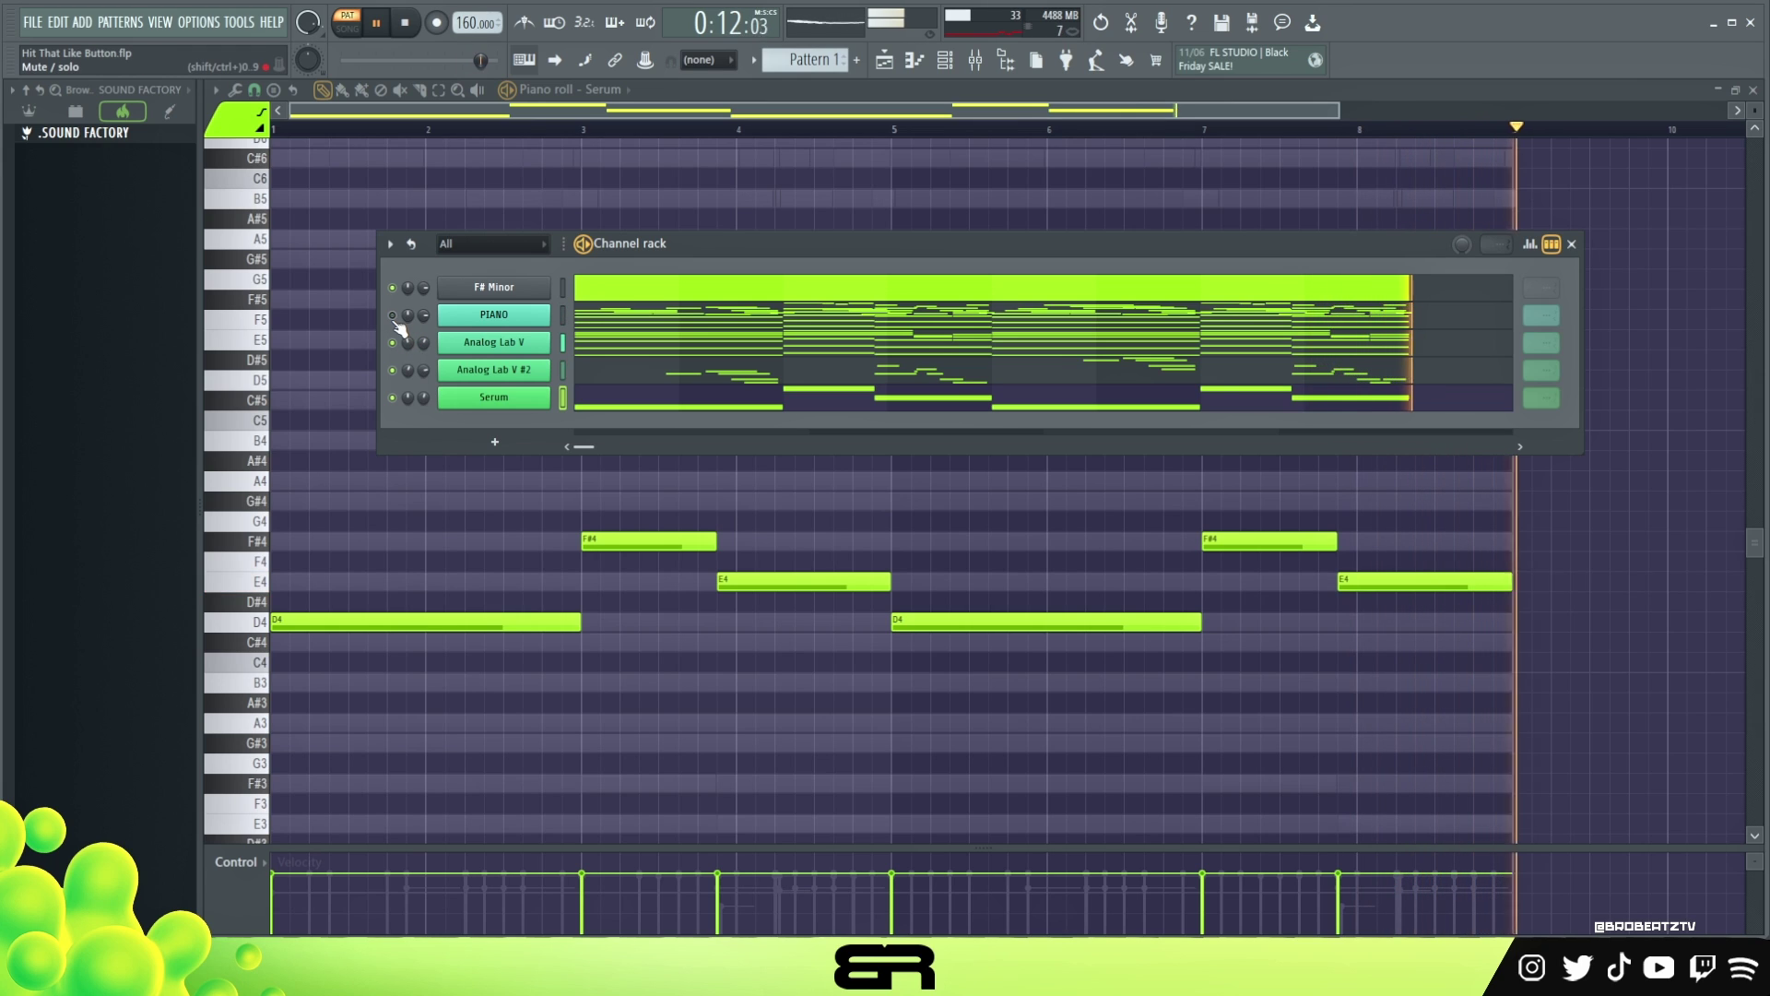
pyautogui.press('space')
pyautogui.press('space')
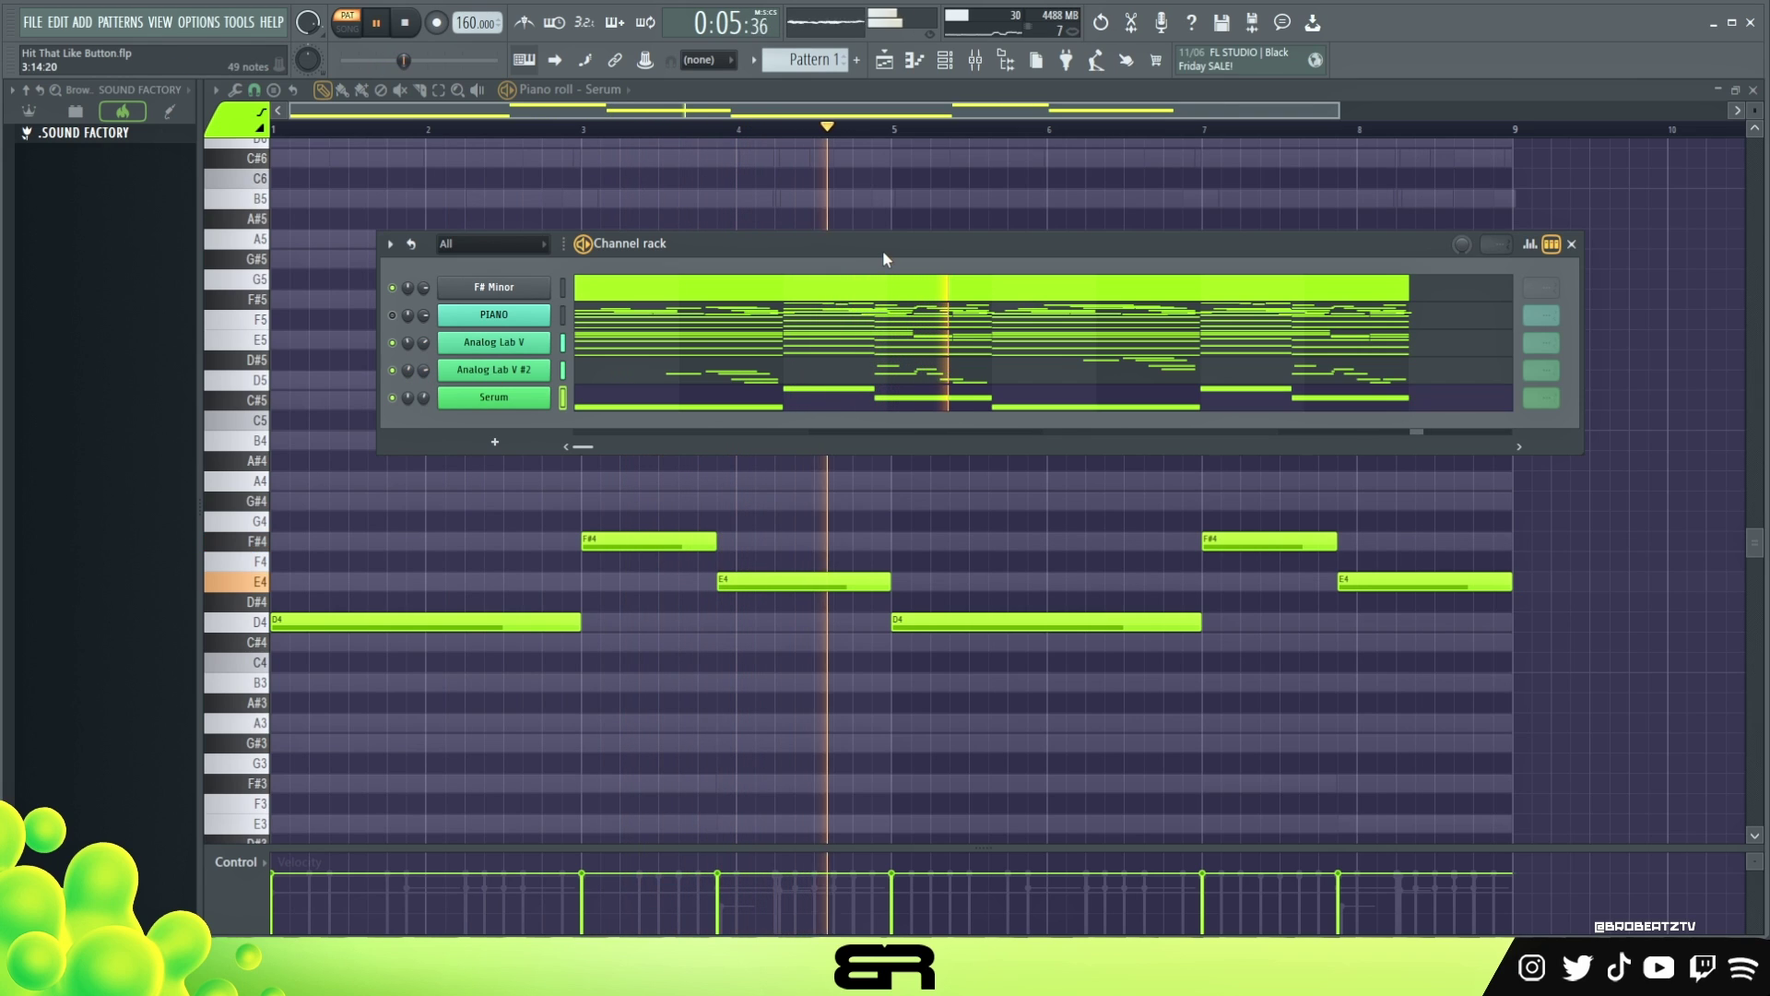
pyautogui.press('space')
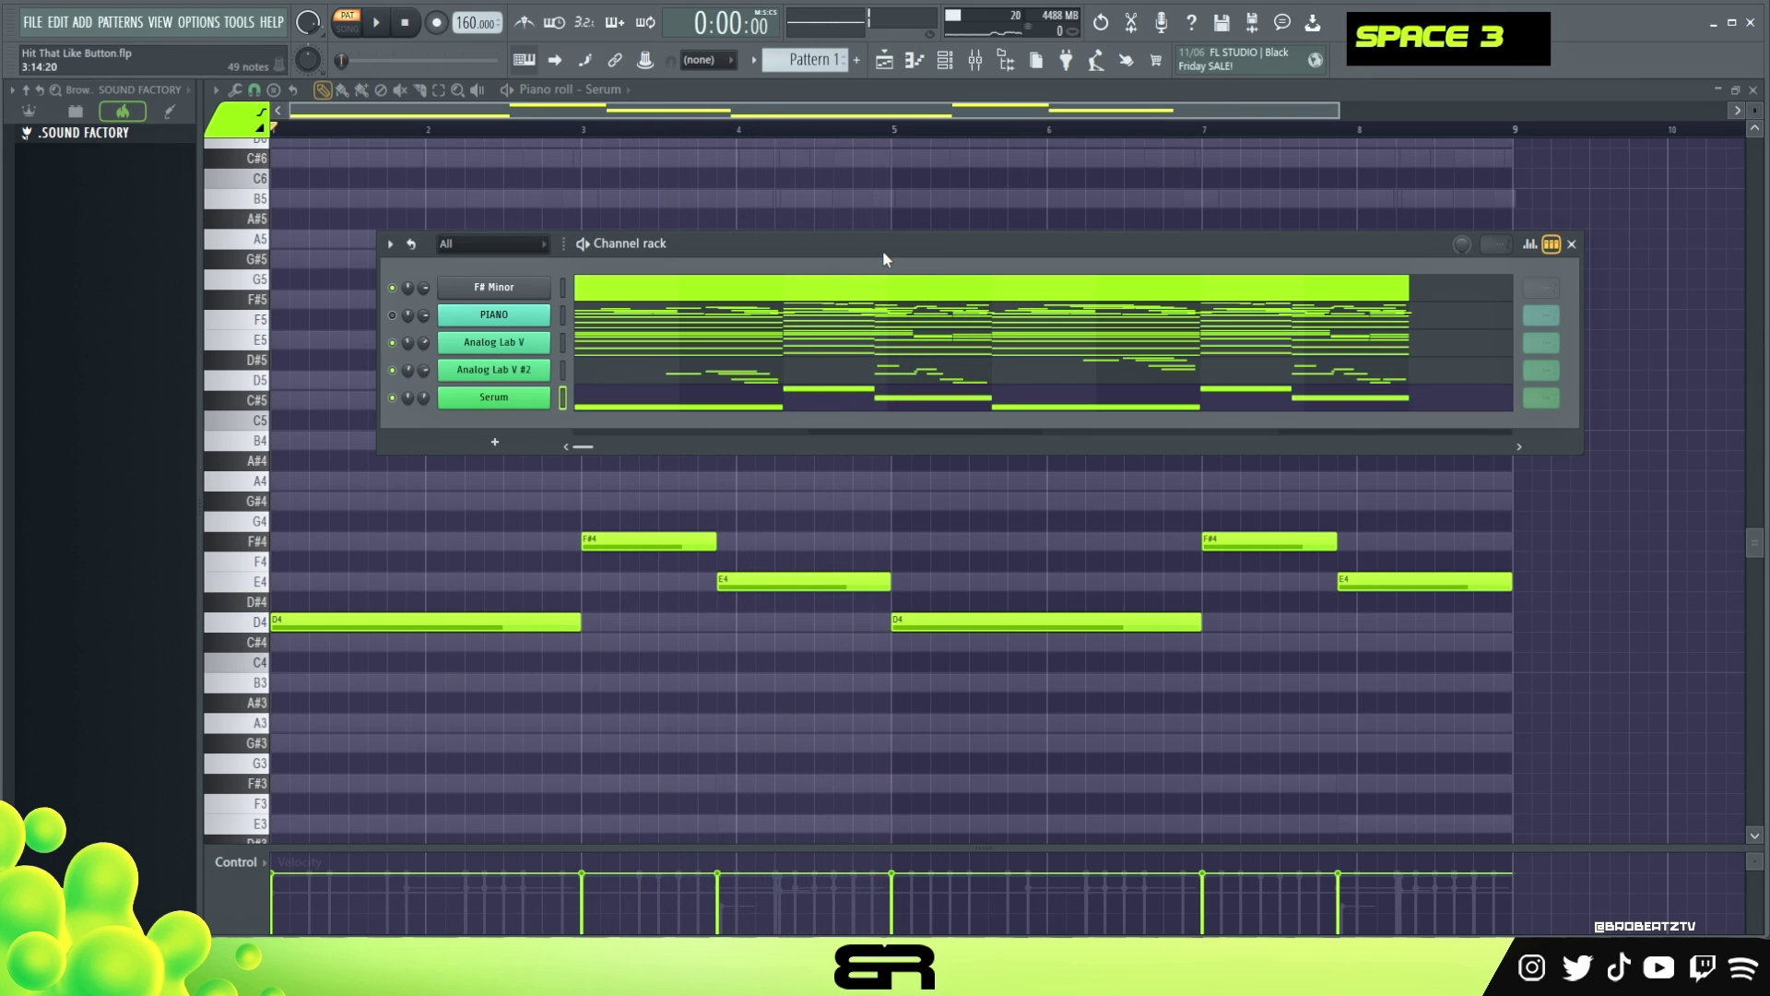